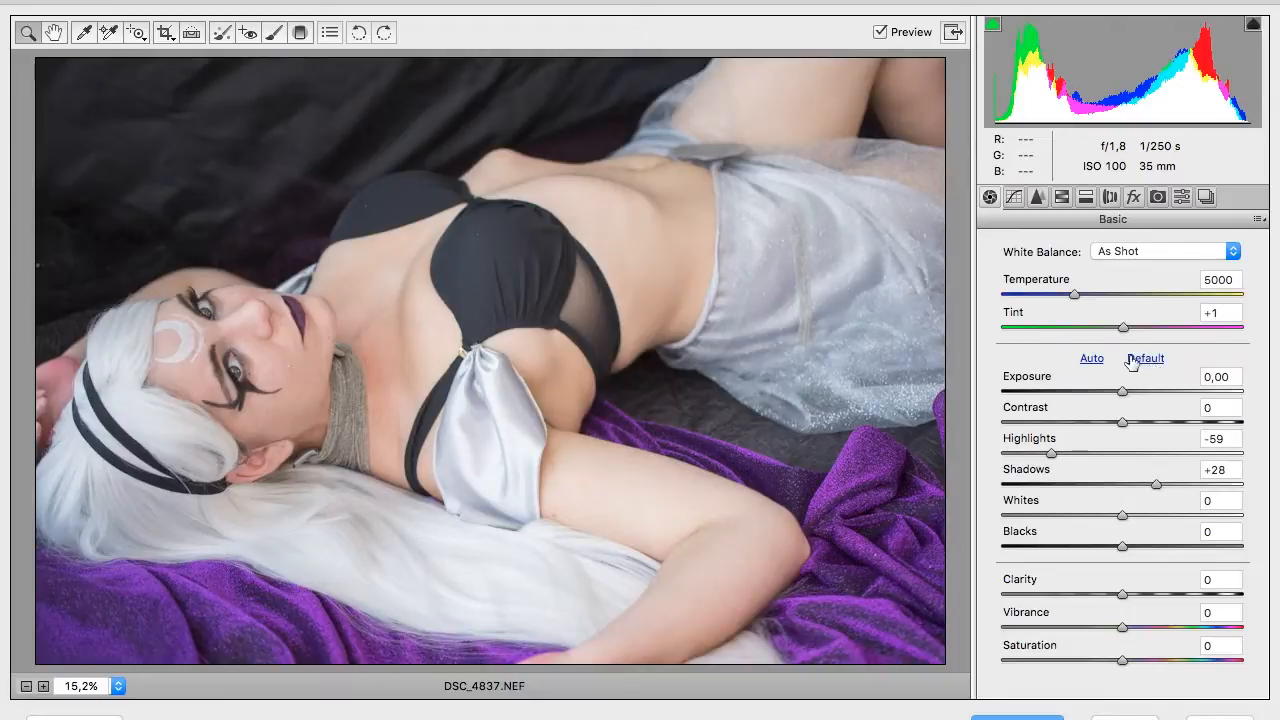
Step: Set the raw photo's Highlights to -59 and Shadows to +28
{"action": "left_click_drag", "start_coordinate": [1107, 456], "coordinate": [1051, 467]}
{"action": "left_click_drag", "start_coordinate": [1130, 489], "coordinate": [1157, 484]}
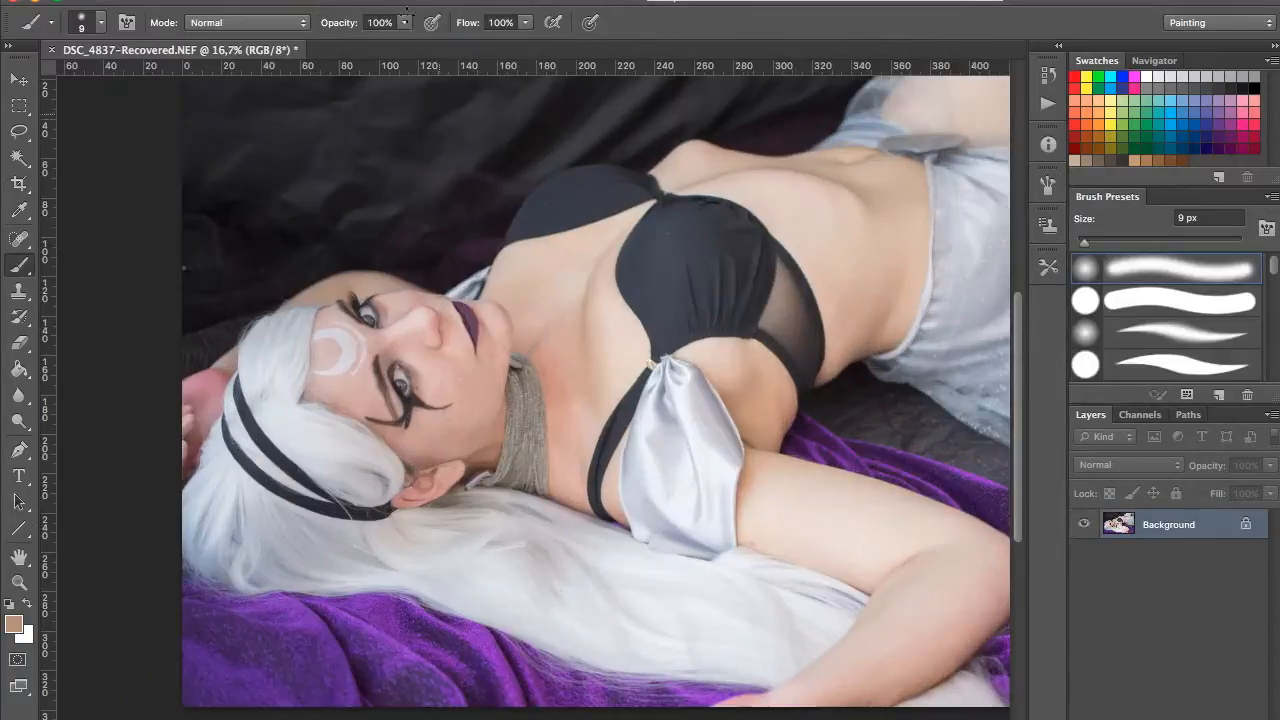
Step: Open the photo in Liquify and reshape the upper contour of the ribs with an enlarged Forward Warp brush
{"action": "left_click", "coordinate": [468, 2]}
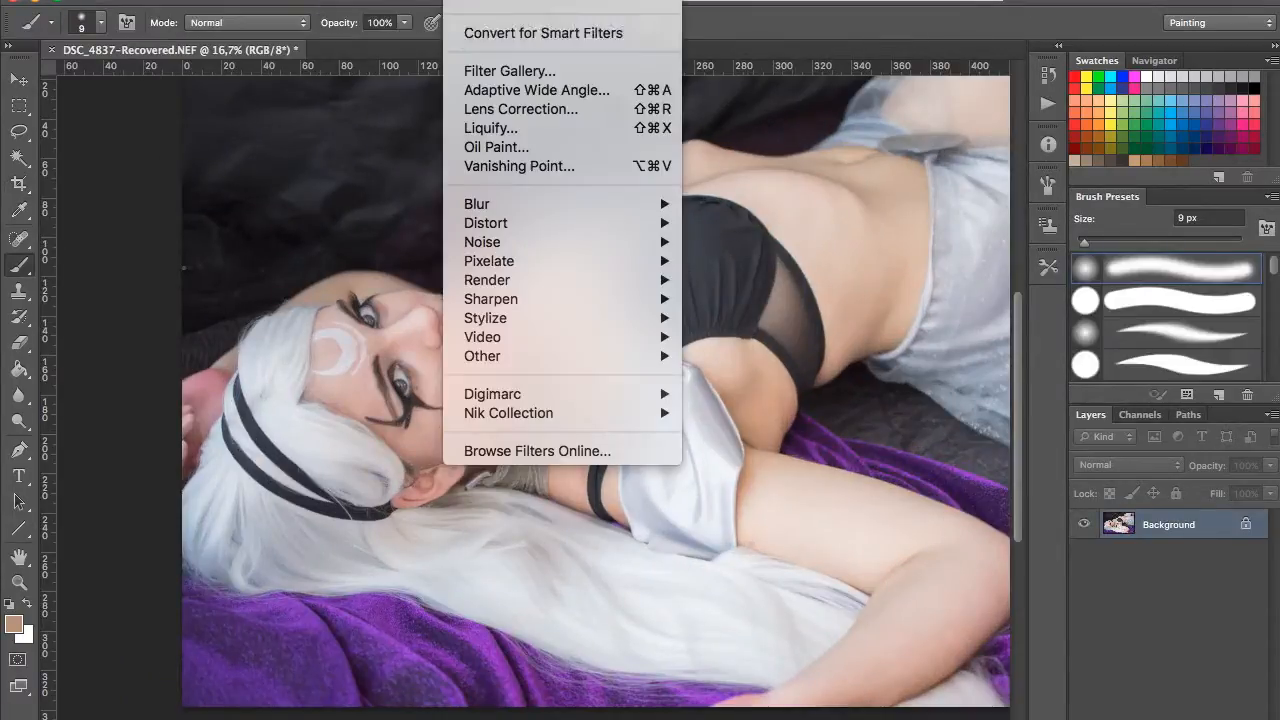
{"action": "left_click", "coordinate": [478, 128]}
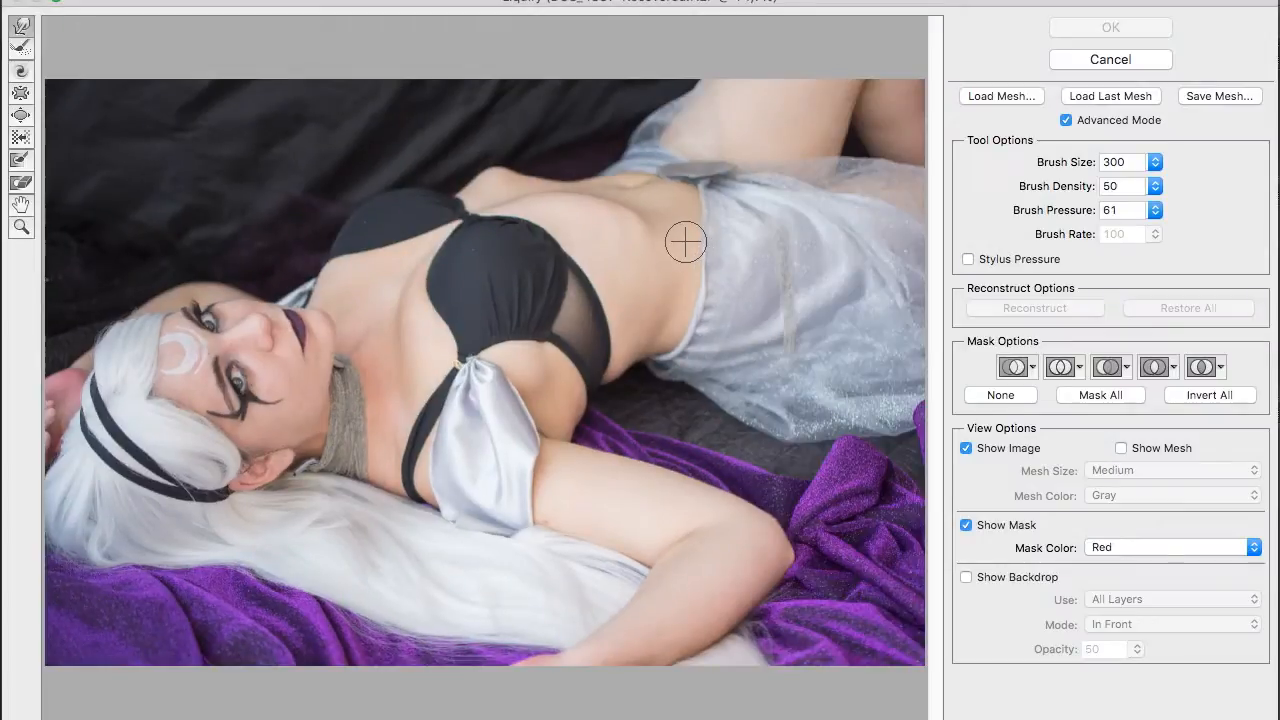
{"action": "key", "text": "super+plus"}
{"action": "key", "text": "super+plus"}
{"action": "key", "text": "super+plus"}
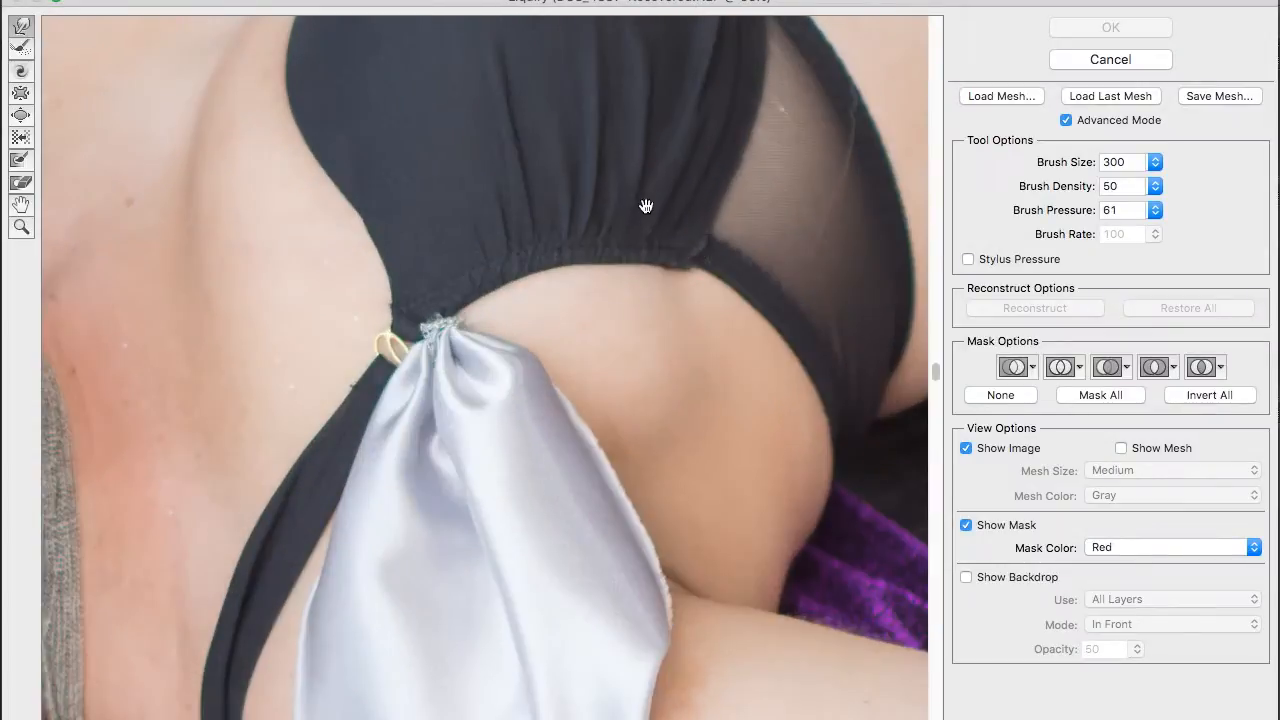
{"action": "left_click_drag", "start_coordinate": [646, 206], "coordinate": [577, 667]}
{"action": "key", "text": "bracketright"}
{"action": "key", "text": "bracketright"}
{"action": "key", "text": "bracketright"}
{"action": "left_click_drag", "start_coordinate": [446, 98], "coordinate": [431, 139]}
{"action": "left_click_drag", "start_coordinate": [428, 147], "coordinate": [439, 241]}
{"action": "mouse_move", "coordinate": [447, 192]}
{"action": "left_mouse_down"}
{"action": "mouse_move", "coordinate": [466, 216]}
{"action": "mouse_move", "coordinate": [407, 171]}
{"action": "mouse_move", "coordinate": [466, 194]}
{"action": "left_mouse_up"}
Step: Refine the upper rib contour against the dark backdrop using the Forward Warp tool at brush size 250
{"action": "key", "text": "bracketleft"}
{"action": "key", "text": "bracketleft"}
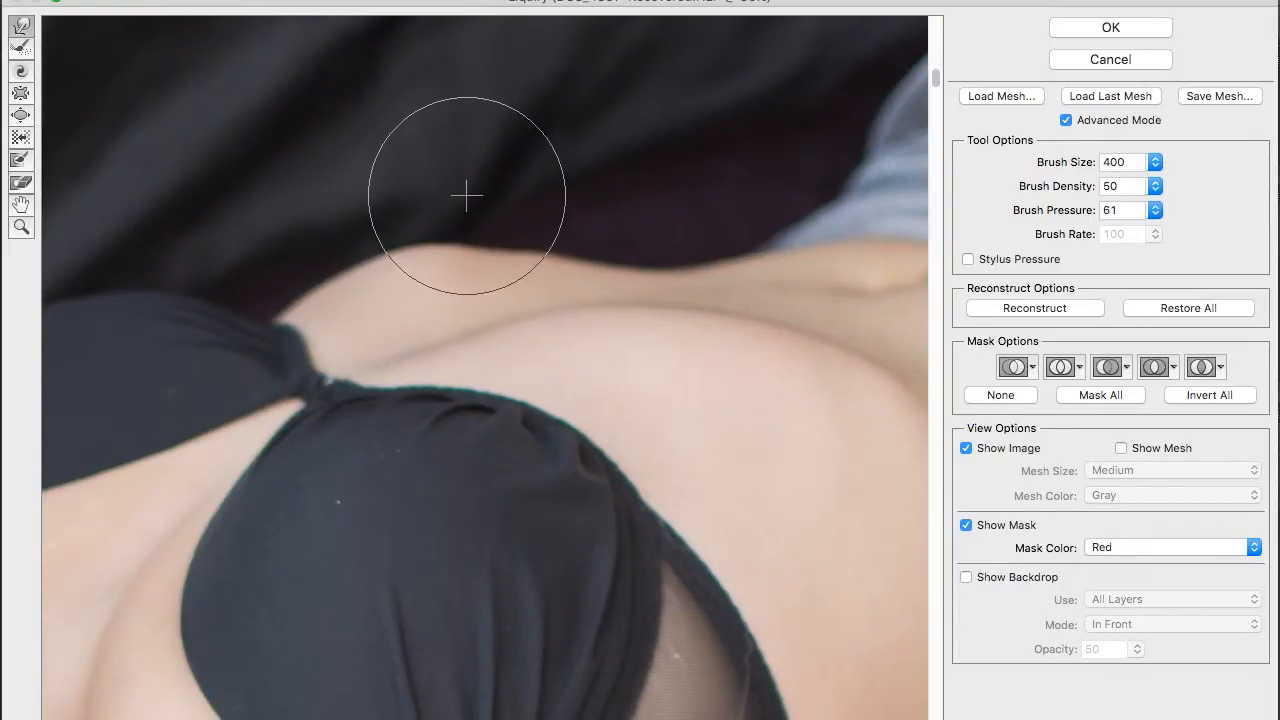
{"action": "key", "text": "bracketleft"}
{"action": "key", "text": "bracketleft"}
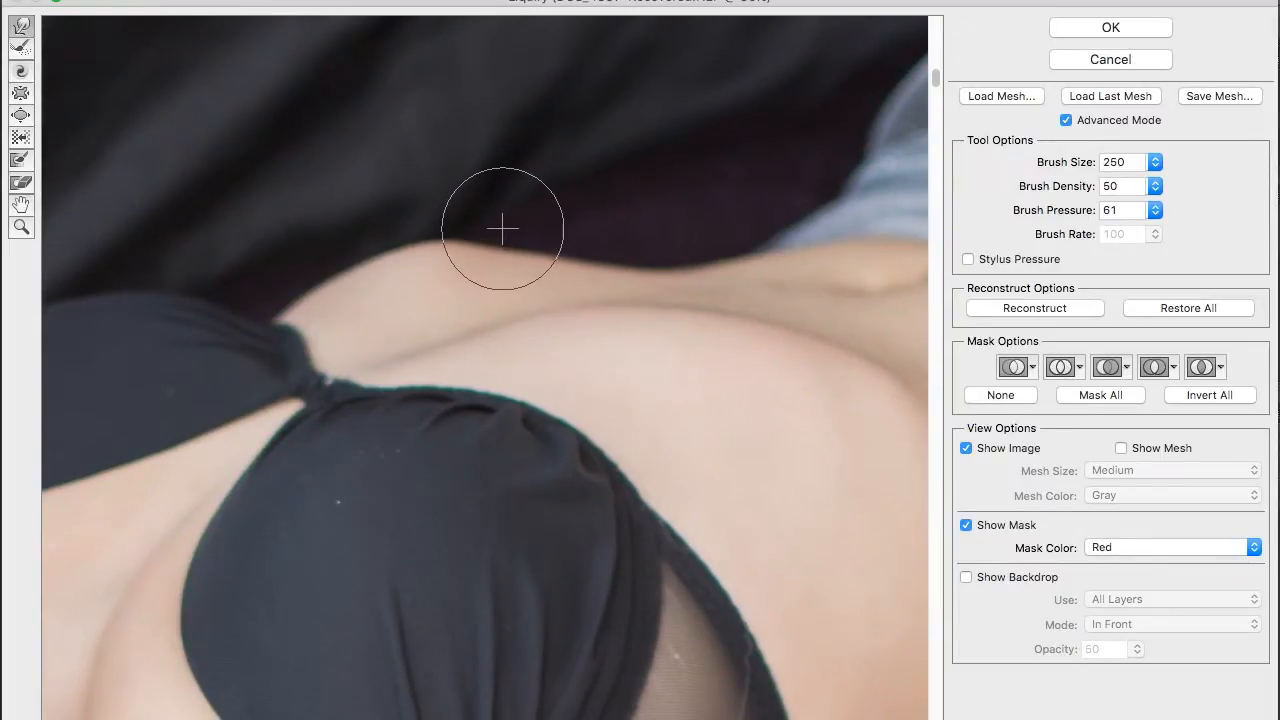
{"action": "mouse_move", "coordinate": [447, 178]}
{"action": "left_mouse_down"}
{"action": "mouse_move", "coordinate": [337, 78]}
{"action": "mouse_move", "coordinate": [351, 84]}
{"action": "left_mouse_up"}
Step: Reshape the upper chest and the inner edge of the front bra cup with the Forward Warp tool at brush size 700
{"action": "key", "text": "bracketright"}
{"action": "key", "text": "bracketright"}
{"action": "key", "text": "bracketright"}
{"action": "key", "text": "bracketright"}
{"action": "key", "text": "bracketright"}
{"action": "left_click_drag", "start_coordinate": [283, 108], "coordinate": [240, 118]}
{"action": "left_click_drag", "start_coordinate": [256, 276], "coordinate": [698, 168]}
{"action": "left_click_drag", "start_coordinate": [324, 279], "coordinate": [232, 53]}
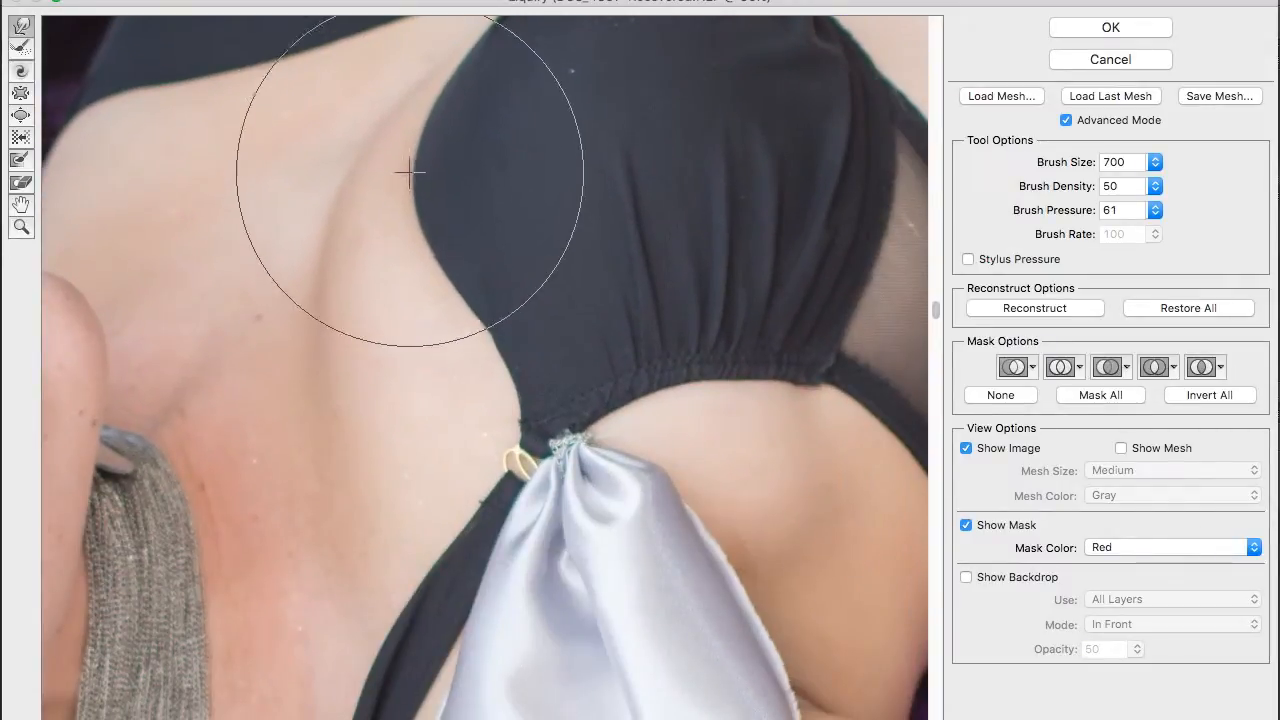
{"action": "left_click_drag", "start_coordinate": [412, 160], "coordinate": [421, 268]}
{"action": "left_click_drag", "start_coordinate": [454, 209], "coordinate": [483, 166]}
{"action": "left_click_drag", "start_coordinate": [438, 249], "coordinate": [385, 122]}
Step: Adjust the contour beneath the bust, where it meets the arm, with the Forward Warp tool at brush size 300
{"action": "mouse_move", "coordinate": [532, 385]}
{"action": "left_mouse_down"}
{"action": "mouse_move", "coordinate": [397, 171]}
{"action": "mouse_move", "coordinate": [260, 120]}
{"action": "left_mouse_up"}
{"action": "key", "text": "bracketleft"}
{"action": "key", "text": "bracketleft"}
{"action": "key", "text": "bracketleft"}
{"action": "key", "text": "bracketleft"}
{"action": "left_click_drag", "start_coordinate": [582, 470], "coordinate": [582, 452]}
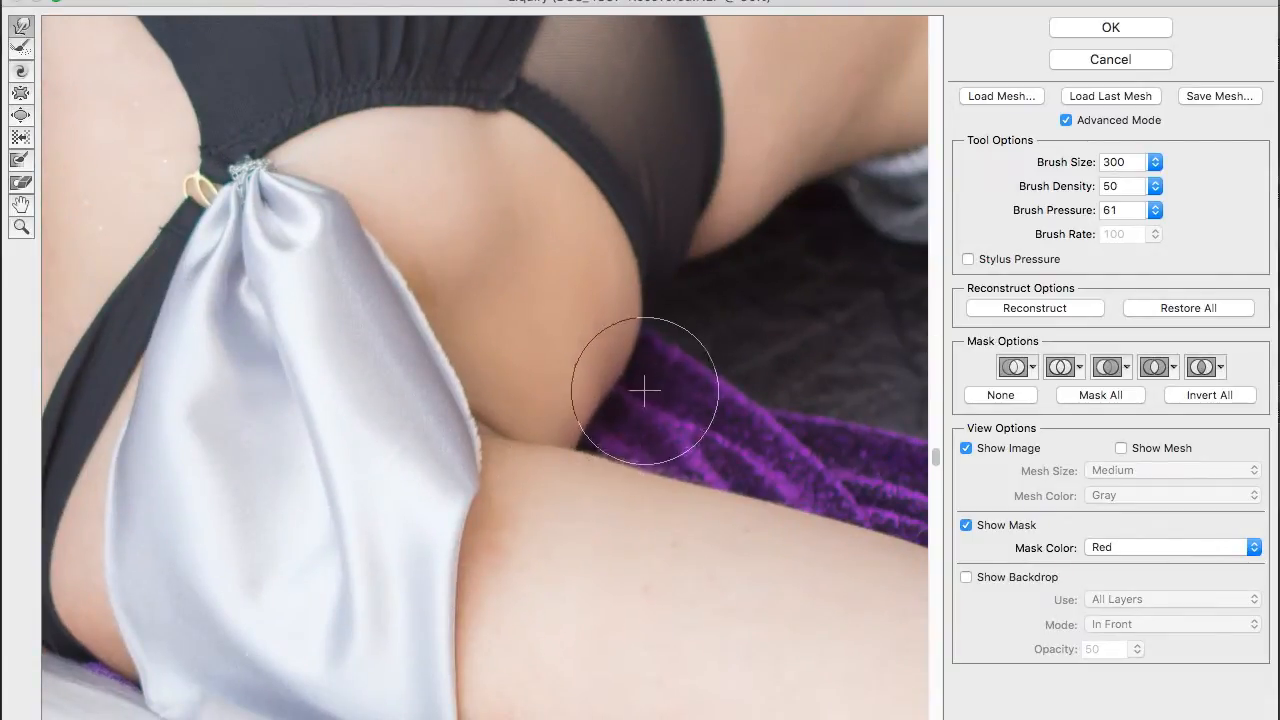
{"action": "mouse_move", "coordinate": [652, 284]}
{"action": "left_mouse_down"}
{"action": "mouse_move", "coordinate": [686, 247]}
{"action": "mouse_move", "coordinate": [748, 256]}
{"action": "mouse_move", "coordinate": [795, 220]}
{"action": "mouse_move", "coordinate": [527, 368]}
{"action": "mouse_move", "coordinate": [529, 222]}
{"action": "mouse_move", "coordinate": [489, 197]}
{"action": "left_mouse_up"}
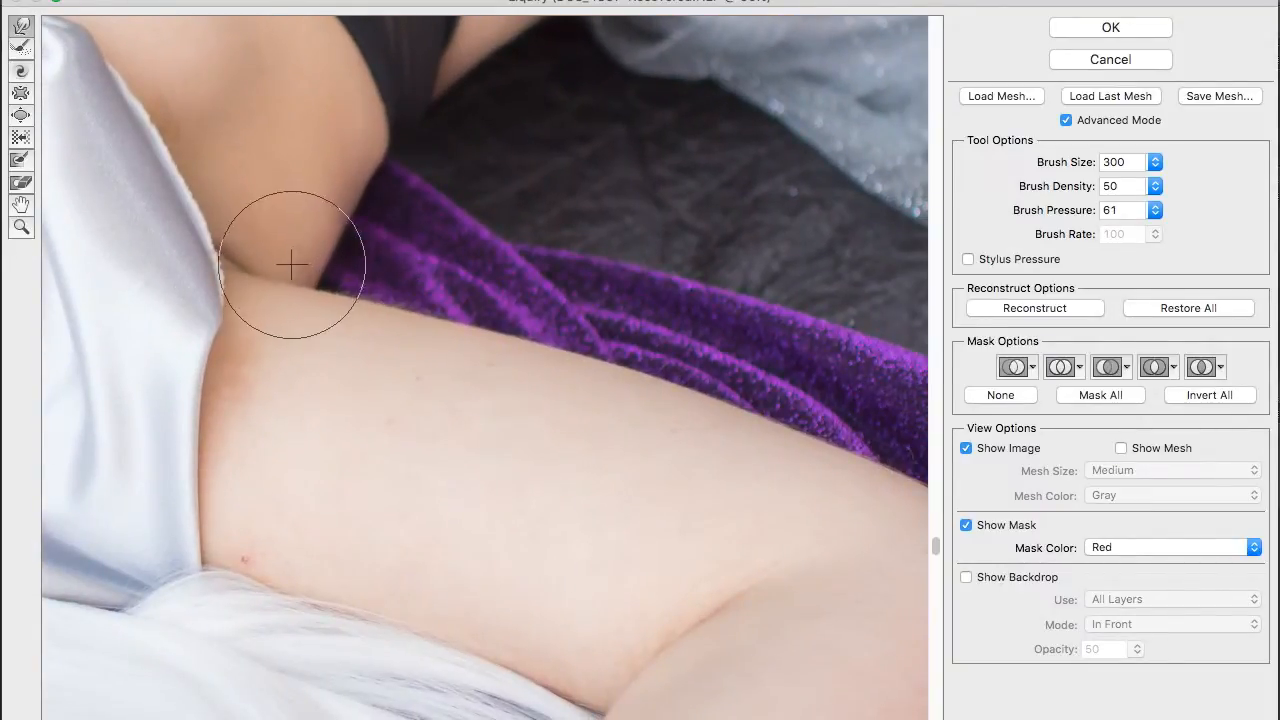
Step: Reshape the waist beside the skirt's edge with the Forward Warp tool at brush size 800
{"action": "mouse_move", "coordinate": [464, 336]}
{"action": "left_mouse_down"}
{"action": "mouse_move", "coordinate": [326, 226]}
{"action": "mouse_move", "coordinate": [349, 342]}
{"action": "left_mouse_up"}
{"action": "left_click", "coordinate": [361, 211], "text": "alt"}
{"action": "left_click", "coordinate": [363, 211], "text": "alt"}
{"action": "mouse_move", "coordinate": [318, 160]}
{"action": "left_mouse_down"}
{"action": "mouse_move", "coordinate": [331, 357]}
{"action": "mouse_move", "coordinate": [357, 431]}
{"action": "left_mouse_up"}
{"action": "key", "text": "bracketright"}
{"action": "key", "text": "bracketright"}
{"action": "key", "text": "bracketright"}
{"action": "key", "text": "bracketright"}
{"action": "key", "text": "bracketright"}
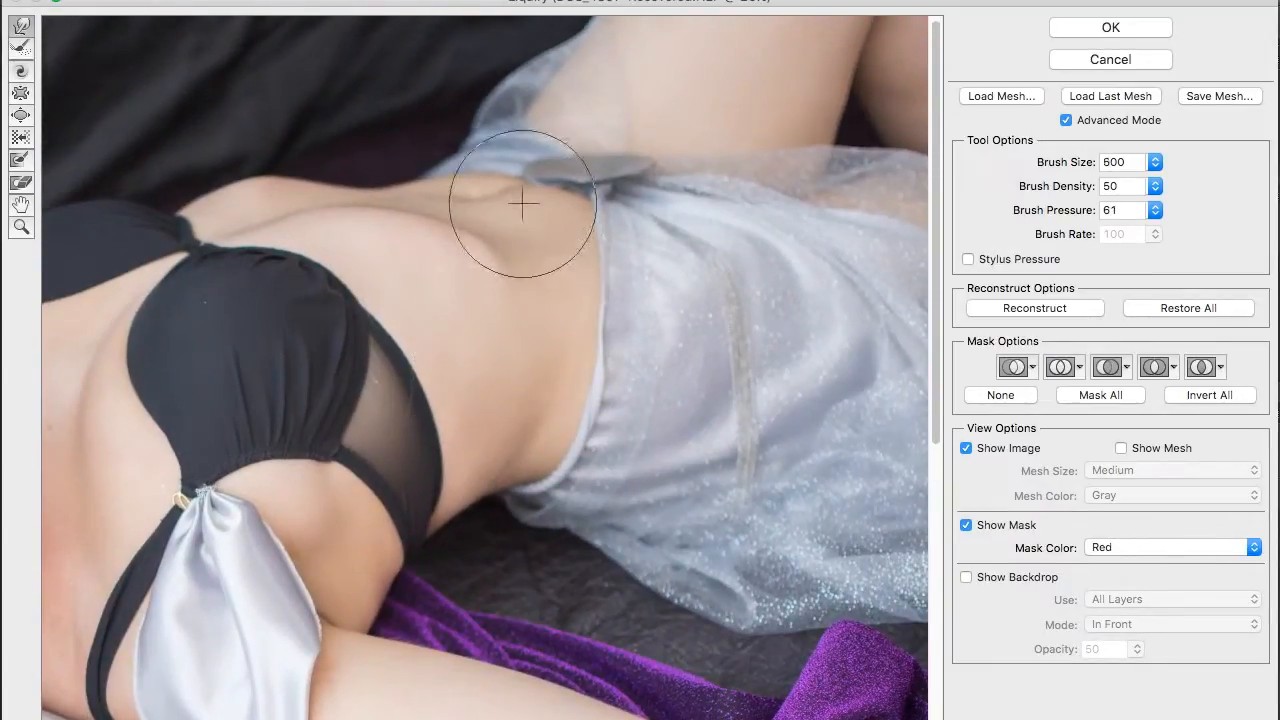
{"action": "mouse_move", "coordinate": [577, 251]}
{"action": "left_mouse_down"}
{"action": "mouse_move", "coordinate": [349, 366]}
{"action": "mouse_move", "coordinate": [623, 289]}
{"action": "left_mouse_up"}
Step: Reshape the neck near the ear and the jawline along the knitted collar with the Forward Warp tool at brush size 400
{"action": "mouse_move", "coordinate": [361, 355]}
{"action": "left_mouse_down"}
{"action": "mouse_move", "coordinate": [632, 211]}
{"action": "mouse_move", "coordinate": [738, 125]}
{"action": "left_mouse_up"}
{"action": "left_click", "coordinate": [629, 170], "text": "super"}
{"action": "left_click", "coordinate": [518, 194], "text": "super"}
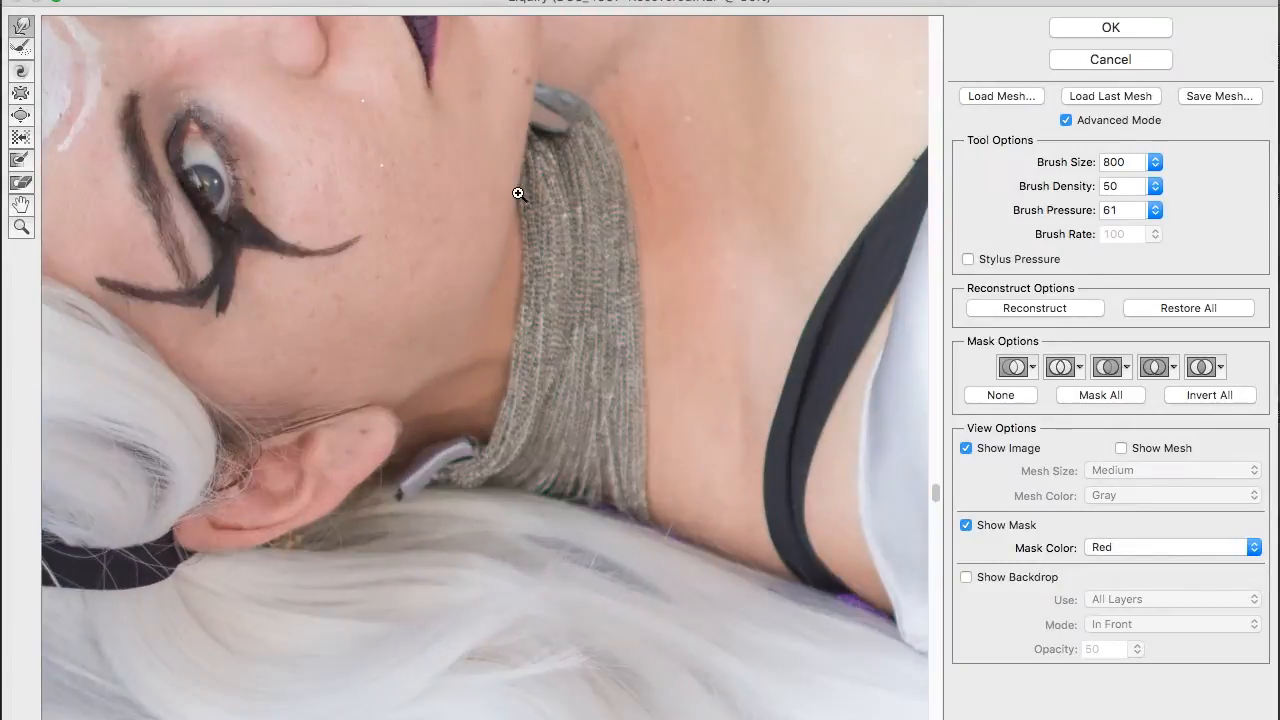
{"action": "left_click", "coordinate": [430, 287], "text": "super"}
{"action": "key", "text": "bracketleft"}
{"action": "key", "text": "bracketleft"}
{"action": "key", "text": "bracketleft"}
{"action": "key", "text": "bracketleft"}
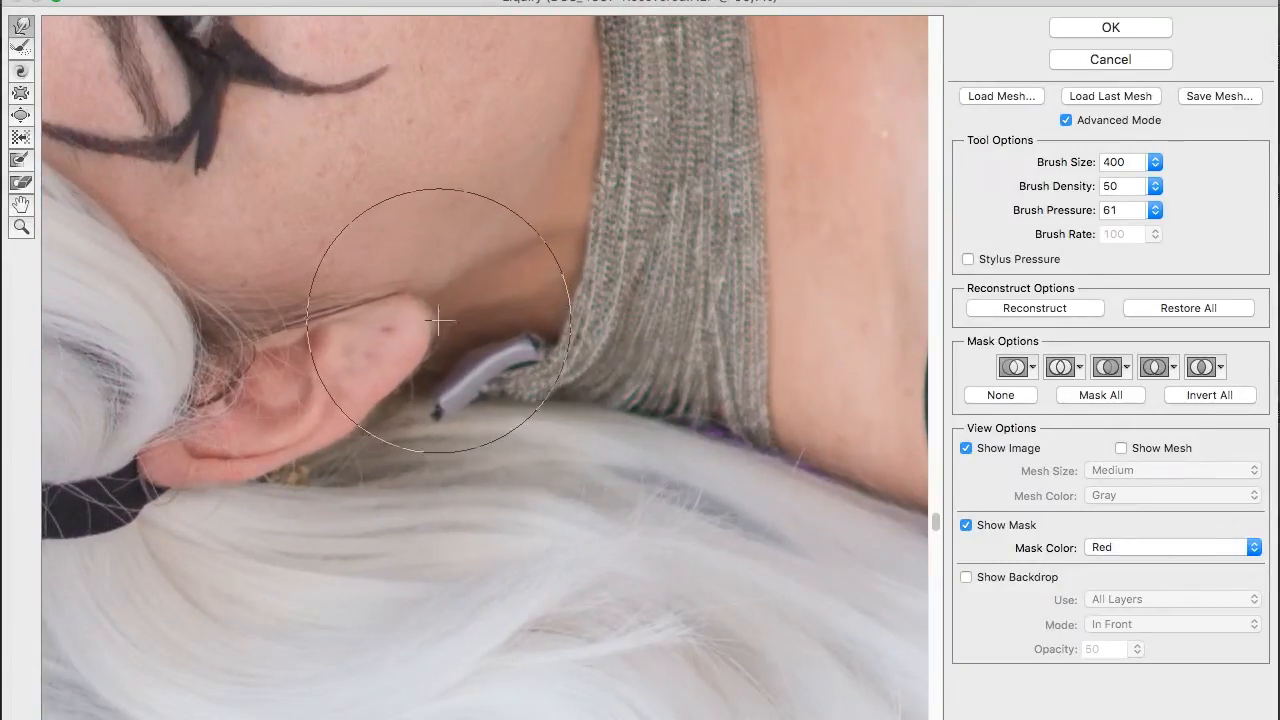
{"action": "left_click_drag", "start_coordinate": [461, 341], "coordinate": [438, 359]}
{"action": "left_click_drag", "start_coordinate": [509, 285], "coordinate": [470, 412]}
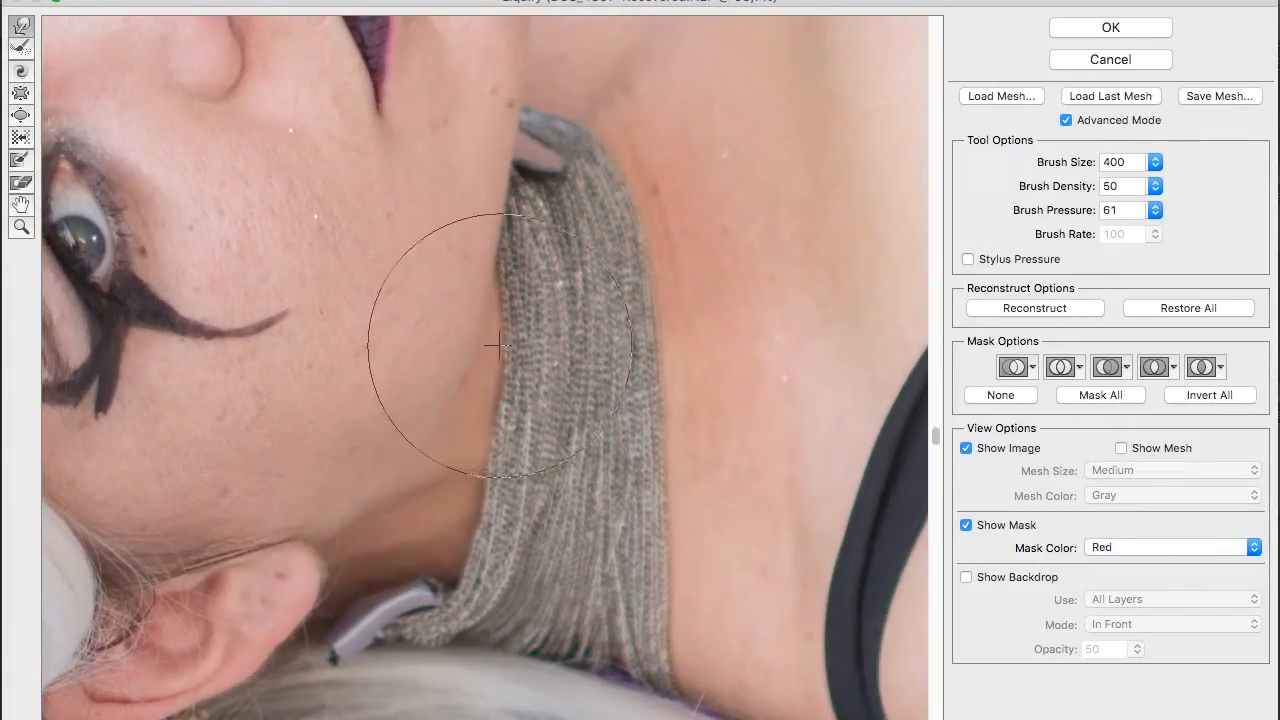
{"action": "left_click_drag", "start_coordinate": [492, 318], "coordinate": [483, 469]}
{"action": "left_click_drag", "start_coordinate": [385, 314], "coordinate": [463, 412]}
Step: Warp the eyebrow and eye makeup above the nearer eye, using brush sizes 250 and 125
{"action": "key", "text": "bracketleft"}
{"action": "key", "text": "bracketleft"}
{"action": "left_click_drag", "start_coordinate": [308, 376], "coordinate": [607, 200]}
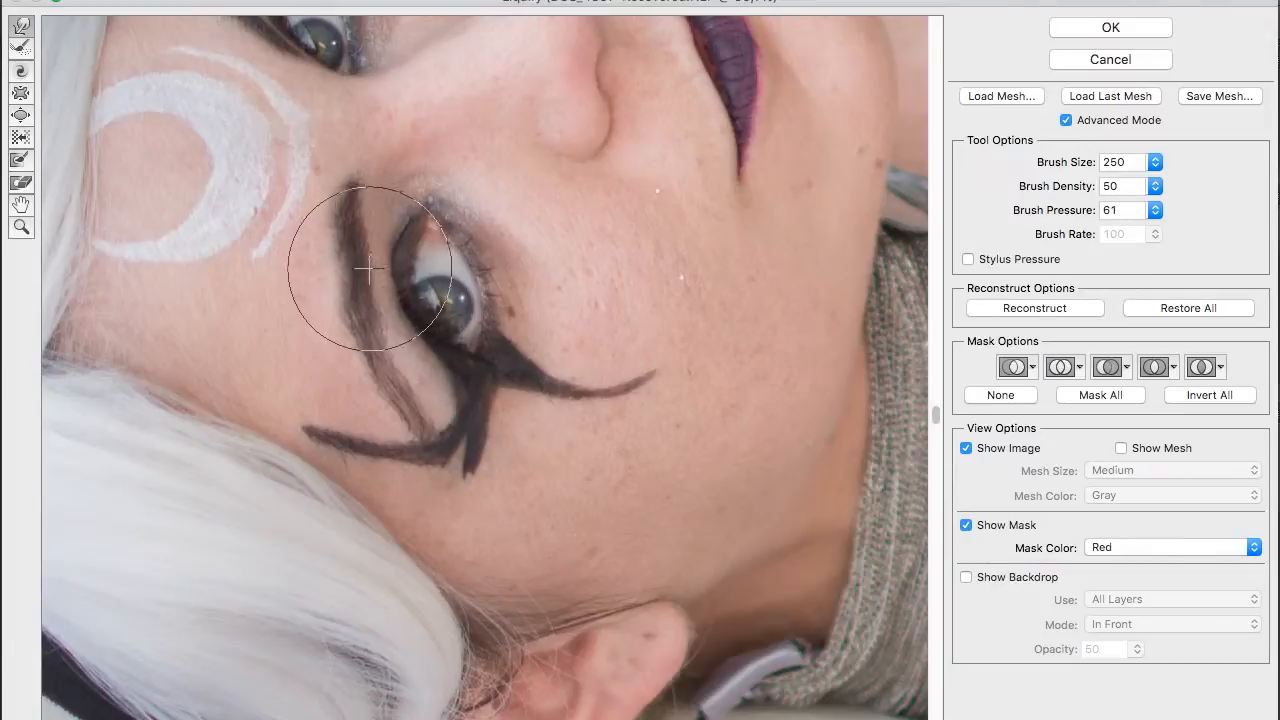
{"action": "key", "text": "bracketleft"}
{"action": "key", "text": "bracketleft"}
{"action": "key", "text": "bracketleft"}
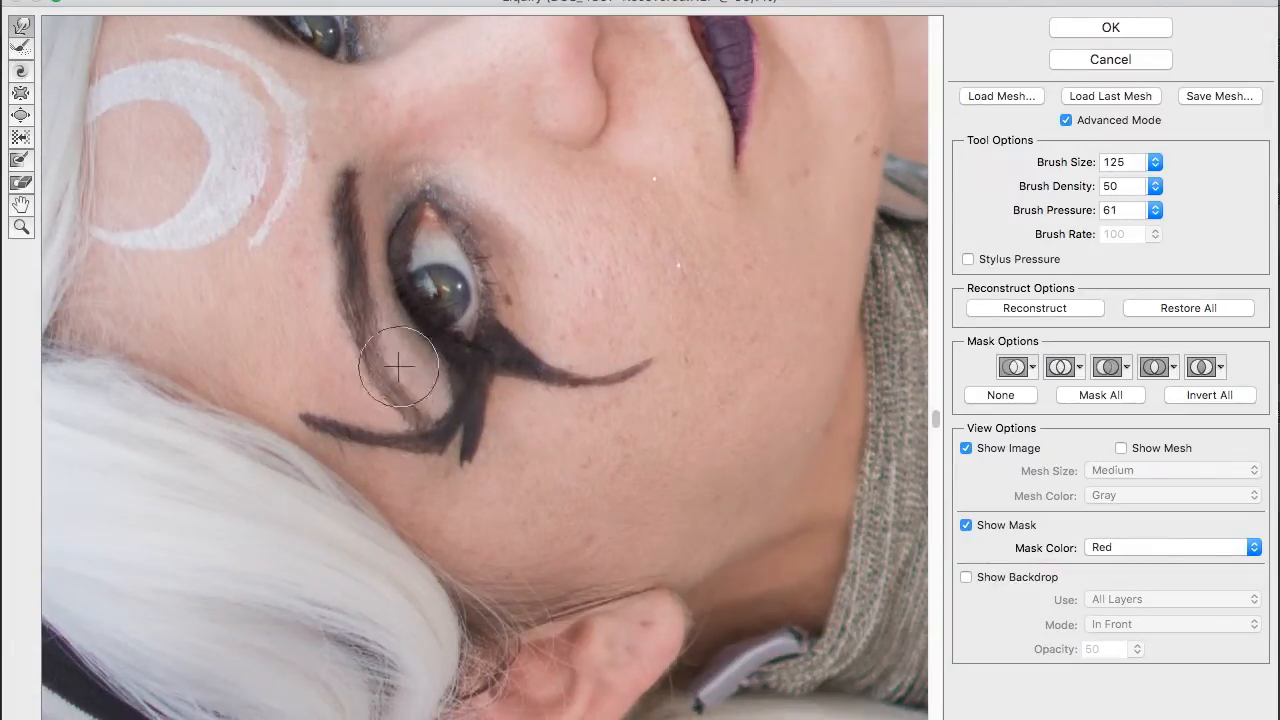
Step: Restore parts of the nearer eye and its makeup with the Reconstruct tool, reducing the brush size to 60
{"action": "left_click", "coordinate": [20, 47]}
{"action": "mouse_move", "coordinate": [425, 290]}
{"action": "left_mouse_down"}
{"action": "mouse_move", "coordinate": [426, 236]}
{"action": "mouse_move", "coordinate": [448, 295]}
{"action": "left_mouse_up"}
{"action": "scroll", "coordinate": [448, 290], "scroll_direction": "down", "scroll_amount": 1}
{"action": "key", "text": "bracketleft"}
{"action": "key", "text": "bracketleft"}
{"action": "key", "text": "bracketleft"}
{"action": "key", "text": "bracketleft"}
{"action": "key", "text": "bracketleft"}
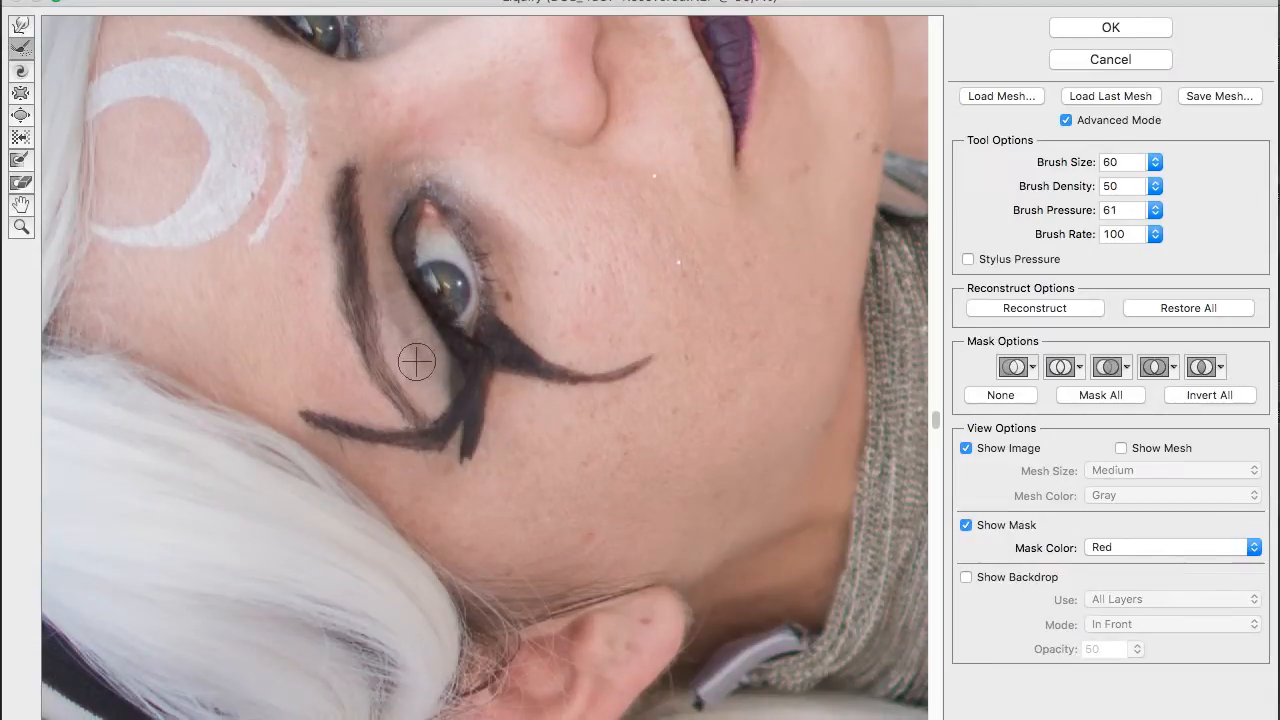
{"action": "mouse_move", "coordinate": [441, 285]}
{"action": "left_mouse_down"}
{"action": "mouse_move", "coordinate": [443, 269]}
{"action": "mouse_move", "coordinate": [515, 472]}
{"action": "mouse_move", "coordinate": [332, 378]}
{"action": "left_mouse_up"}
{"action": "mouse_move", "coordinate": [563, 356]}
{"action": "left_mouse_down"}
{"action": "mouse_move", "coordinate": [459, 355]}
{"action": "mouse_move", "coordinate": [420, 517]}
{"action": "mouse_move", "coordinate": [434, 537]}
{"action": "mouse_move", "coordinate": [440, 240]}
{"action": "left_mouse_up"}
{"action": "key", "text": "super+0"}
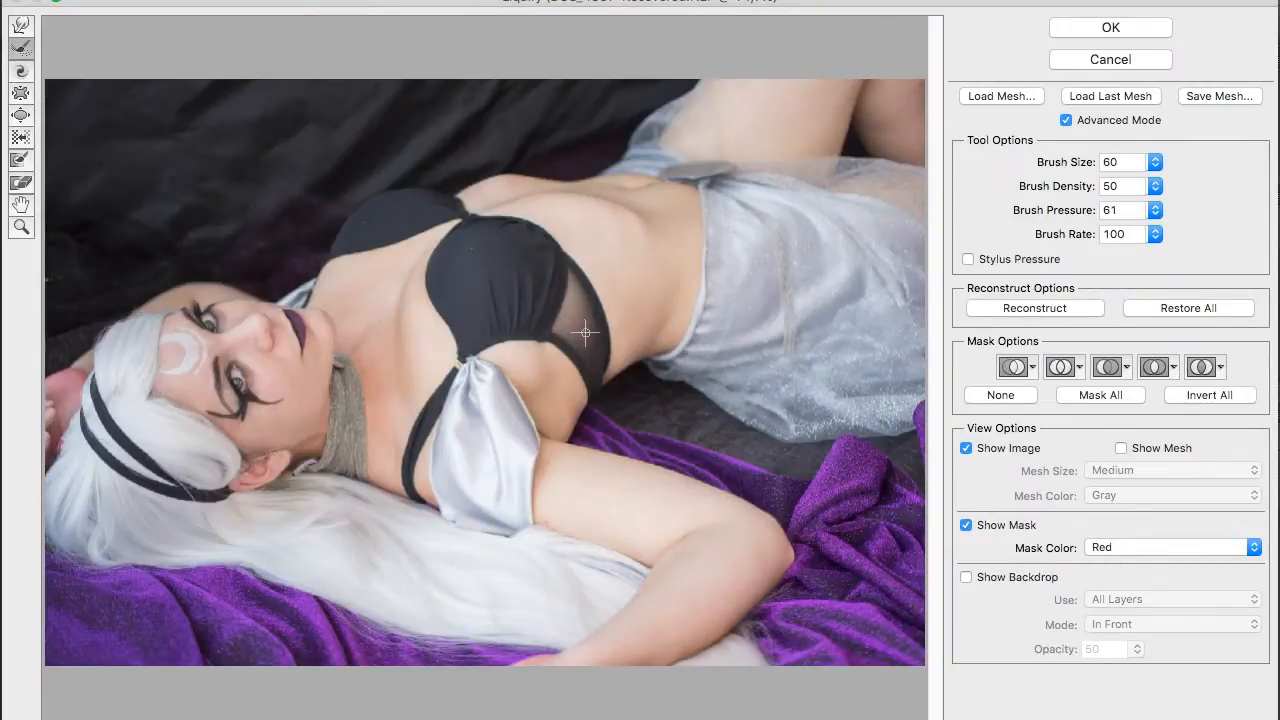
Step: Push the hair at the photo's left edge inward with the Forward Warp tool at brush size 1200, and apply Liquify
{"action": "key", "text": "w"}
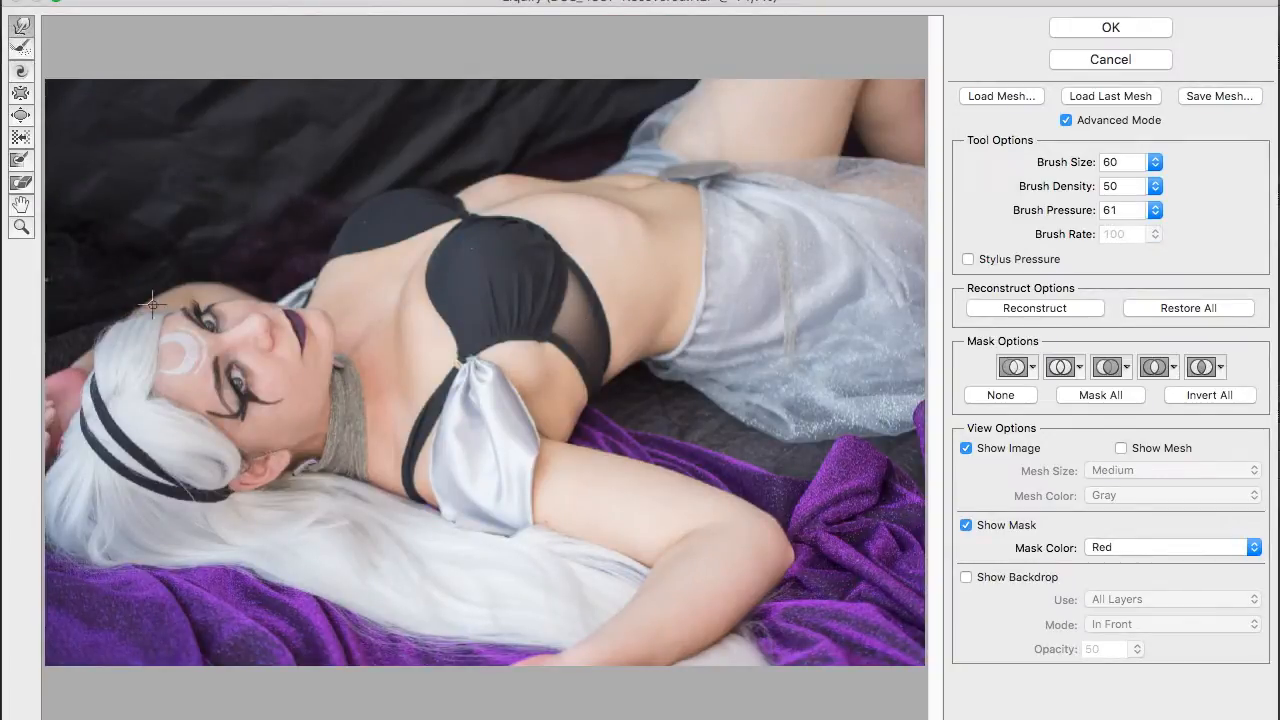
{"action": "key", "text": "bracketright"}
{"action": "key", "text": "bracketright"}
{"action": "key", "text": "bracketright"}
{"action": "key", "text": "bracketright"}
{"action": "key", "text": "bracketright"}
{"action": "key", "text": "bracketright"}
{"action": "key", "text": "bracketright"}
{"action": "key", "text": "bracketright"}
{"action": "mouse_move", "coordinate": [57, 524]}
{"action": "left_mouse_down"}
{"action": "mouse_move", "coordinate": [88, 552]}
{"action": "mouse_move", "coordinate": [52, 490]}
{"action": "mouse_move", "coordinate": [75, 564]}
{"action": "mouse_move", "coordinate": [103, 571]}
{"action": "mouse_move", "coordinate": [88, 535]}
{"action": "mouse_move", "coordinate": [94, 559]}
{"action": "mouse_move", "coordinate": [75, 520]}
{"action": "left_mouse_up"}
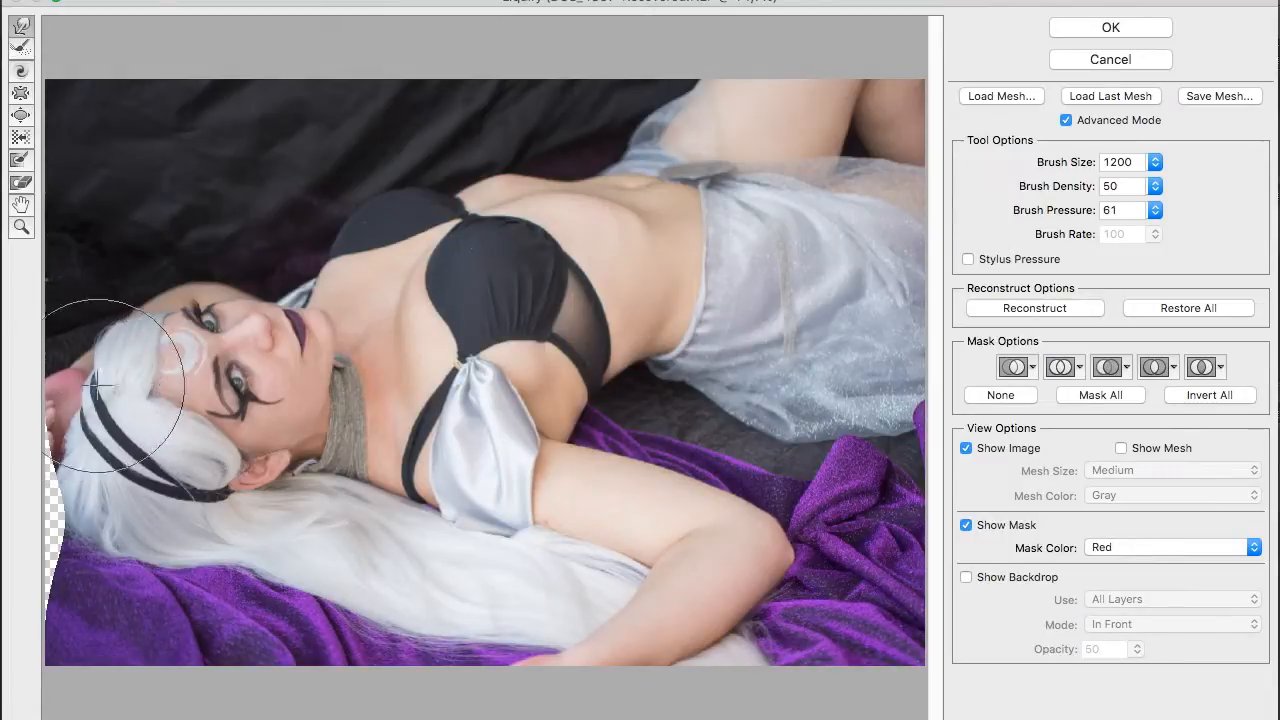
{"action": "left_click", "coordinate": [1091, 34]}
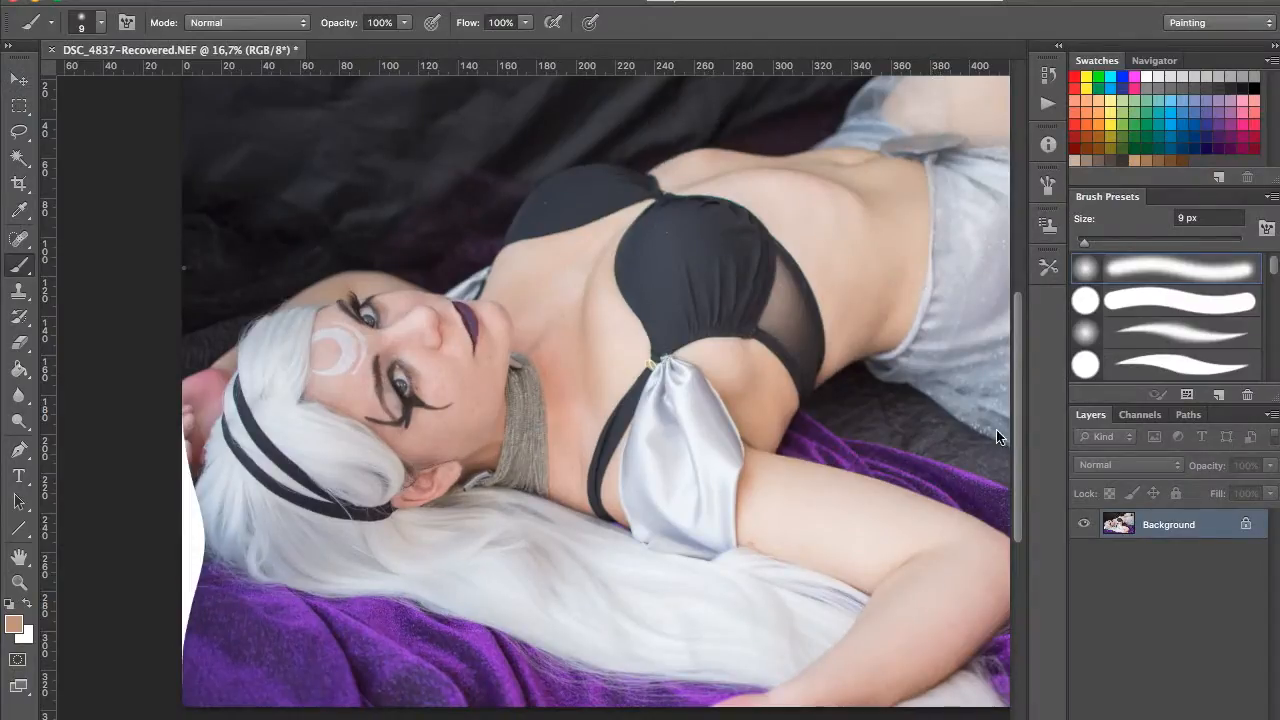
Step: Try to rotate and crop the photo slightly at a 2 x 3 ratio, and undo the crop
{"action": "key", "text": "c"}
{"action": "mouse_move", "coordinate": [330, 311]}
{"action": "left_mouse_down"}
{"action": "mouse_move", "coordinate": [298, 388]}
{"action": "mouse_move", "coordinate": [288, 354]}
{"action": "mouse_move", "coordinate": [314, 313]}
{"action": "left_mouse_up"}
{"action": "key", "text": "super+minus"}
{"action": "left_click_drag", "start_coordinate": [215, 83], "coordinate": [210, 91]}
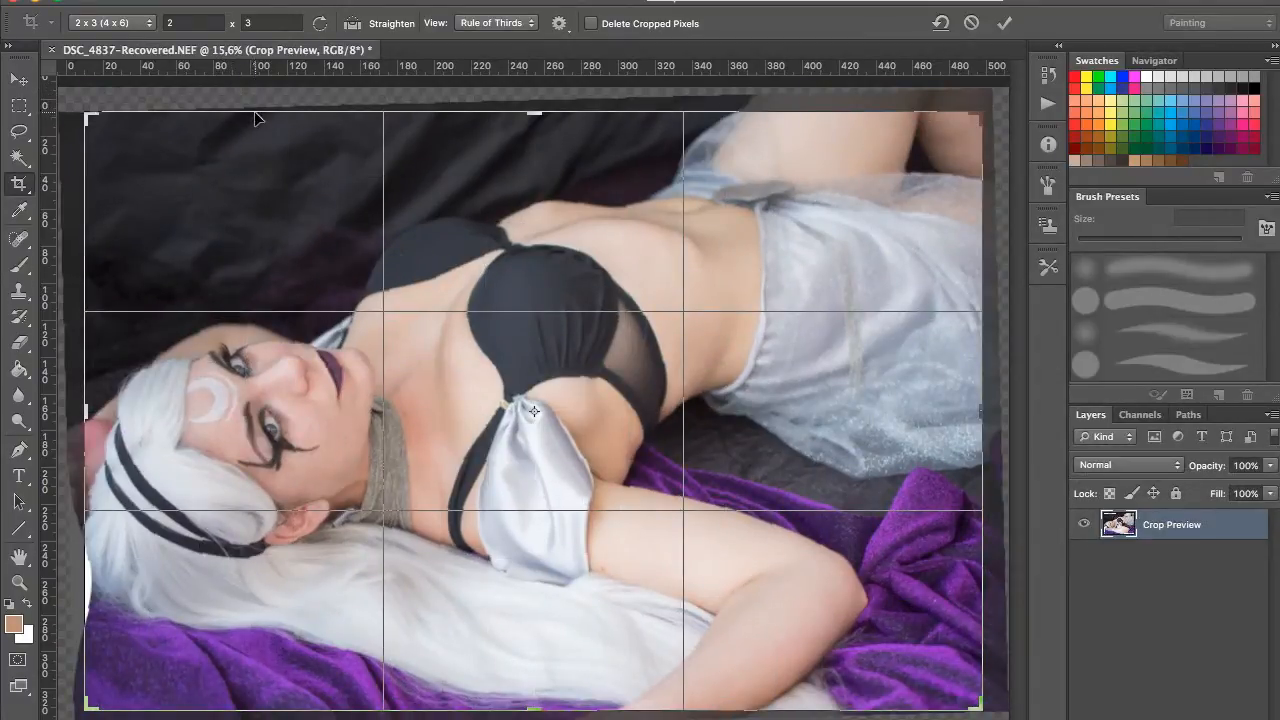
{"action": "left_click_drag", "start_coordinate": [533, 92], "coordinate": [537, 90]}
{"action": "key", "text": "Return"}
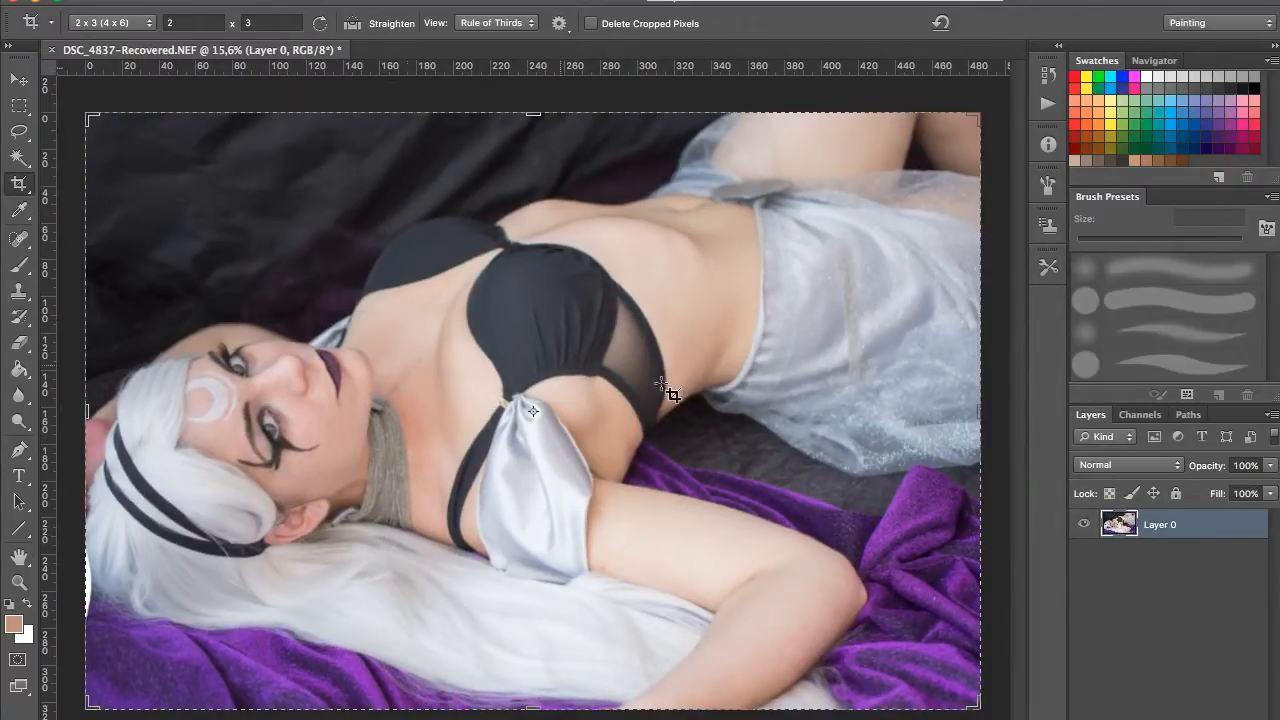
{"action": "key", "text": "ctrl+z"}
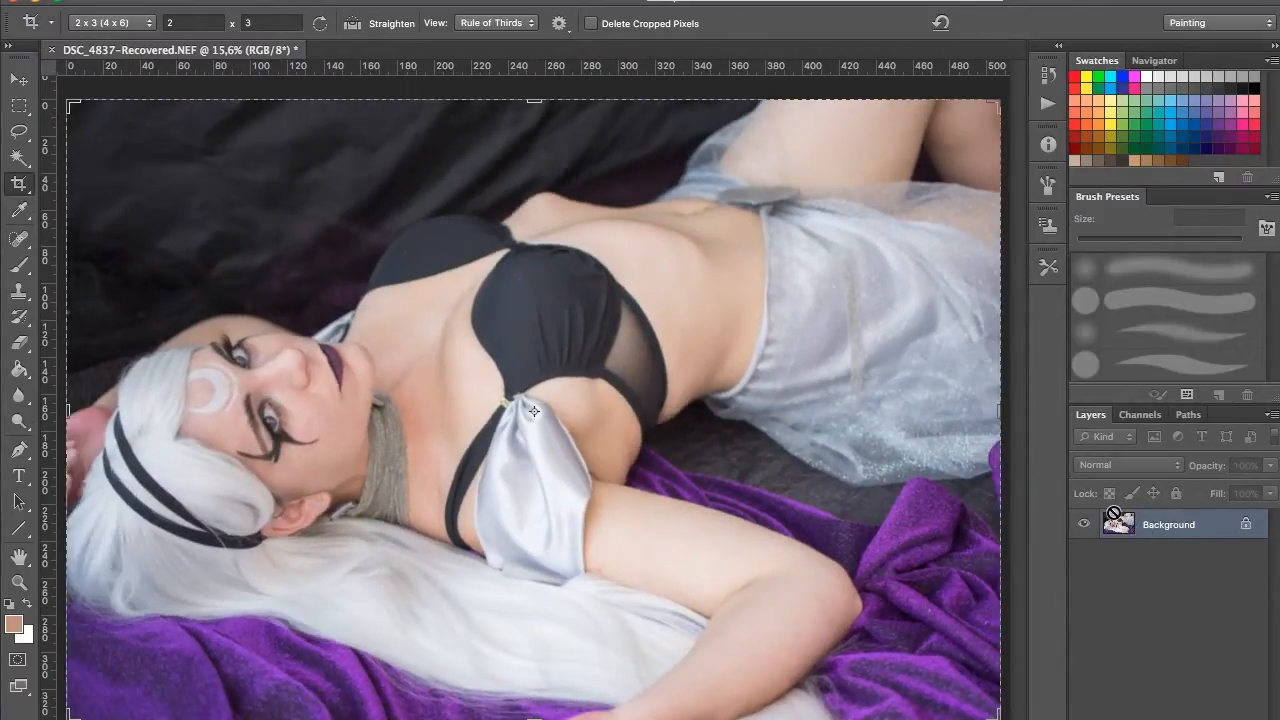
Step: Duplicate the Background layer and use Liquify on the copy to extend the hair out to the photo's left edge
{"action": "left_click_drag", "start_coordinate": [1200, 541], "coordinate": [1219, 719]}
{"action": "left_click", "coordinate": [466, 1]}
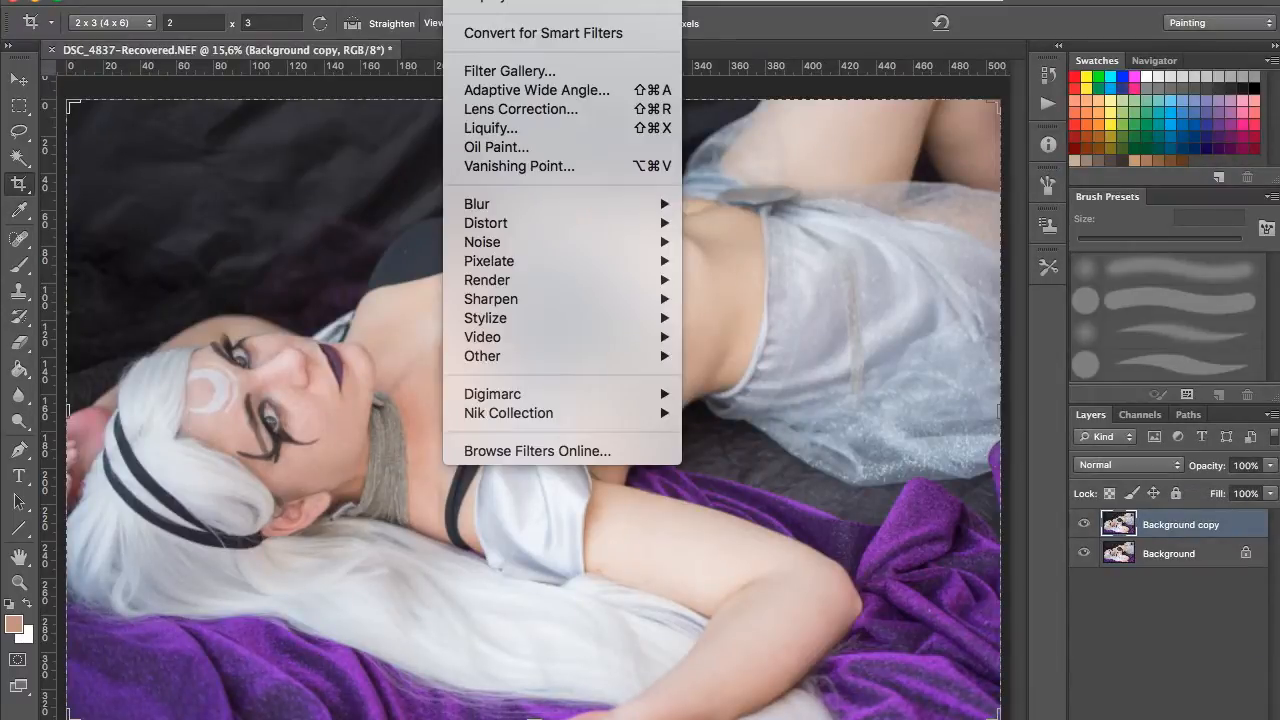
{"action": "left_click", "coordinate": [497, 88]}
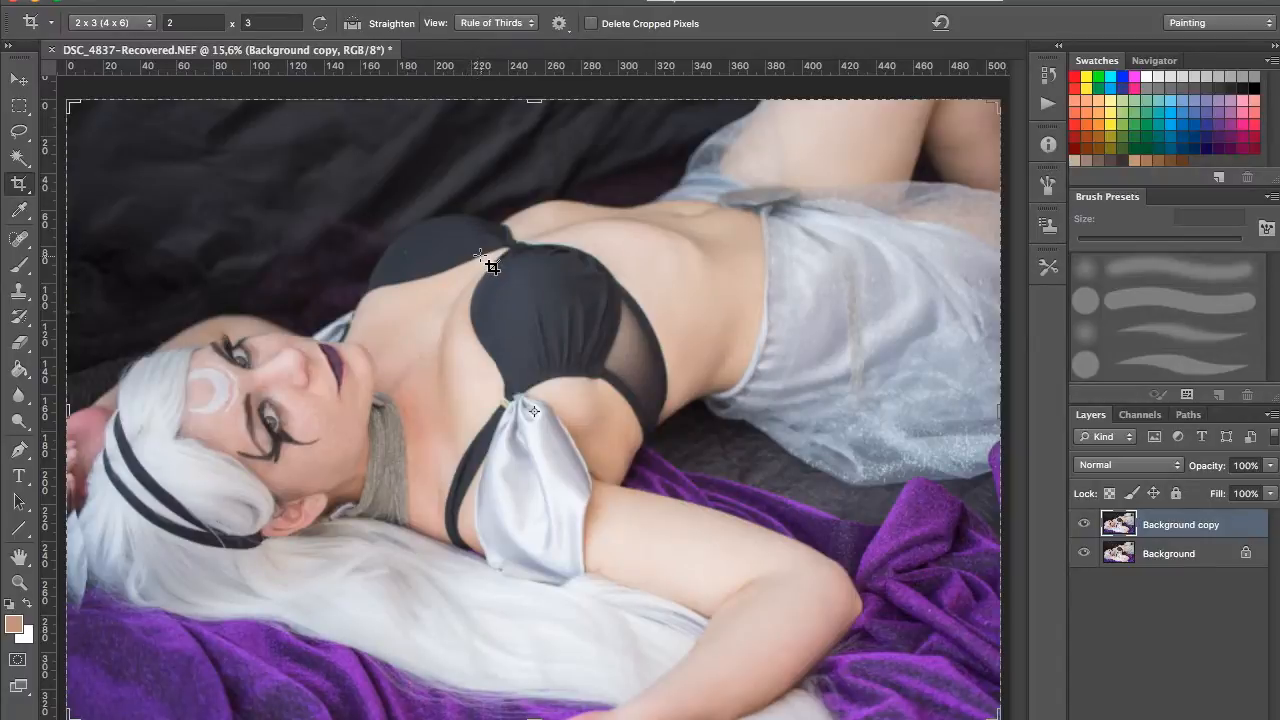
Step: Rotate the photo slightly within a 2 x 3 crop frame and apply the crop
{"action": "left_click_drag", "start_coordinate": [445, 97], "coordinate": [447, 94]}
{"action": "double_click", "coordinate": [547, 218]}
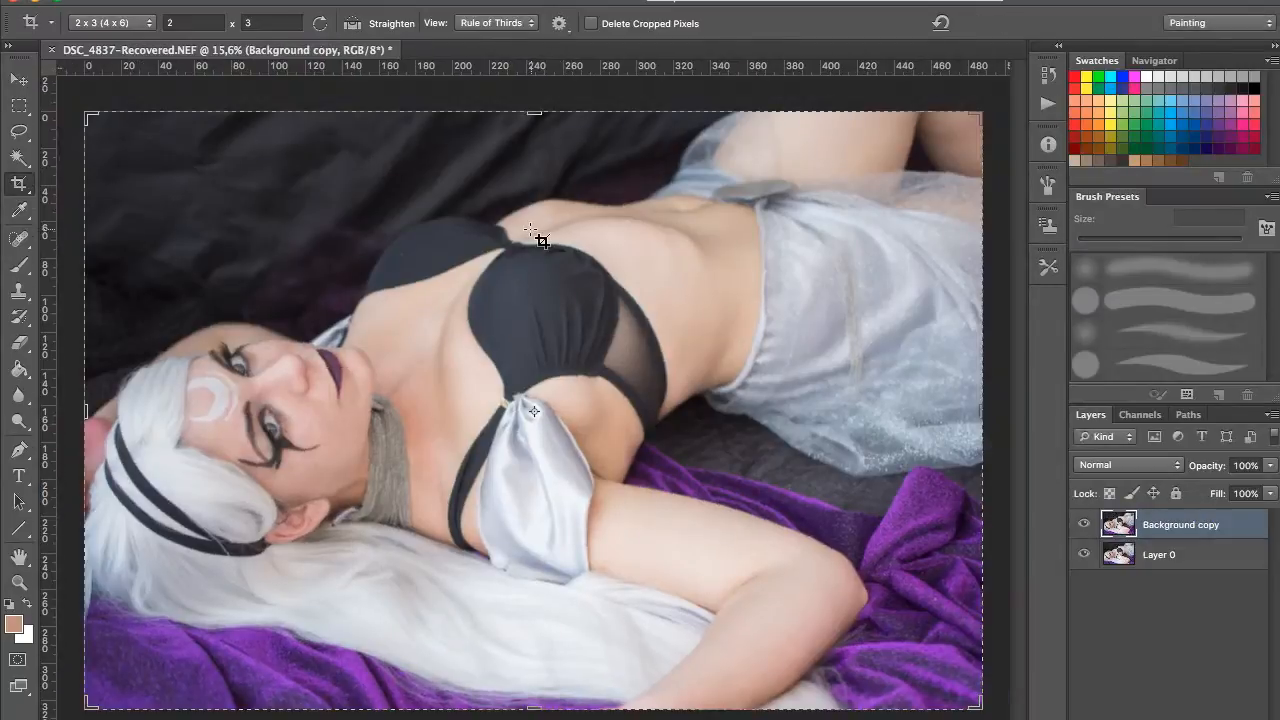
Step: Retouch the hair along the photo's left edge with the Clone Stamp at 150 px, sampling from the neighbouring hair
{"action": "left_click", "coordinate": [18, 297]}
{"action": "key", "text": "super+plus"}
{"action": "key", "text": "super+plus"}
{"action": "key", "text": "super+plus"}
{"action": "key", "text": "super+plus"}
{"action": "key", "text": "super+plus"}
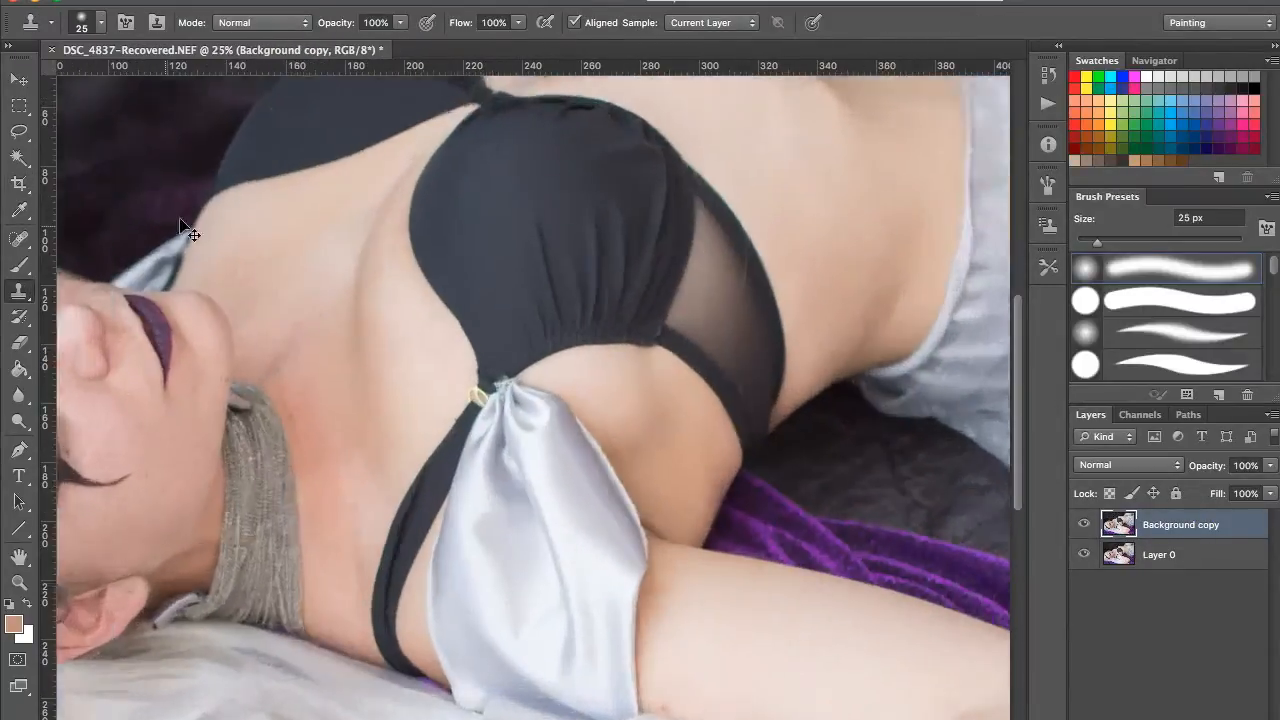
{"action": "left_click_drag", "start_coordinate": [168, 338], "coordinate": [900, 100]}
{"action": "mouse_move", "coordinate": [274, 474]}
{"action": "left_mouse_down"}
{"action": "mouse_move", "coordinate": [457, 171]}
{"action": "mouse_move", "coordinate": [510, 130]}
{"action": "left_mouse_up"}
{"action": "mouse_move", "coordinate": [145, 500]}
{"action": "left_mouse_down"}
{"action": "mouse_move", "coordinate": [469, 314]}
{"action": "mouse_move", "coordinate": [531, 334]}
{"action": "left_mouse_up"}
{"action": "key", "text": "bracketright"}
{"action": "key", "text": "bracketright"}
{"action": "key", "text": "bracketright"}
{"action": "key", "text": "bracketright"}
{"action": "key", "text": "bracketright"}
{"action": "left_click", "coordinate": [245, 421], "text": "alt"}
{"action": "mouse_move", "coordinate": [213, 397]}
{"action": "left_mouse_down"}
{"action": "mouse_move", "coordinate": [202, 455]}
{"action": "mouse_move", "coordinate": [231, 468]}
{"action": "mouse_move", "coordinate": [257, 540]}
{"action": "left_mouse_up"}
{"action": "mouse_move", "coordinate": [218, 335]}
{"action": "left_mouse_down"}
{"action": "mouse_move", "coordinate": [226, 369]}
{"action": "mouse_move", "coordinate": [223, 348]}
{"action": "mouse_move", "coordinate": [253, 376]}
{"action": "mouse_move", "coordinate": [270, 432]}
{"action": "left_mouse_up"}
{"action": "mouse_move", "coordinate": [238, 241]}
{"action": "left_mouse_down"}
{"action": "mouse_move", "coordinate": [236, 279]}
{"action": "mouse_move", "coordinate": [262, 268]}
{"action": "mouse_move", "coordinate": [244, 329]}
{"action": "left_mouse_up"}
{"action": "left_click_drag", "start_coordinate": [342, 334], "coordinate": [184, 349]}
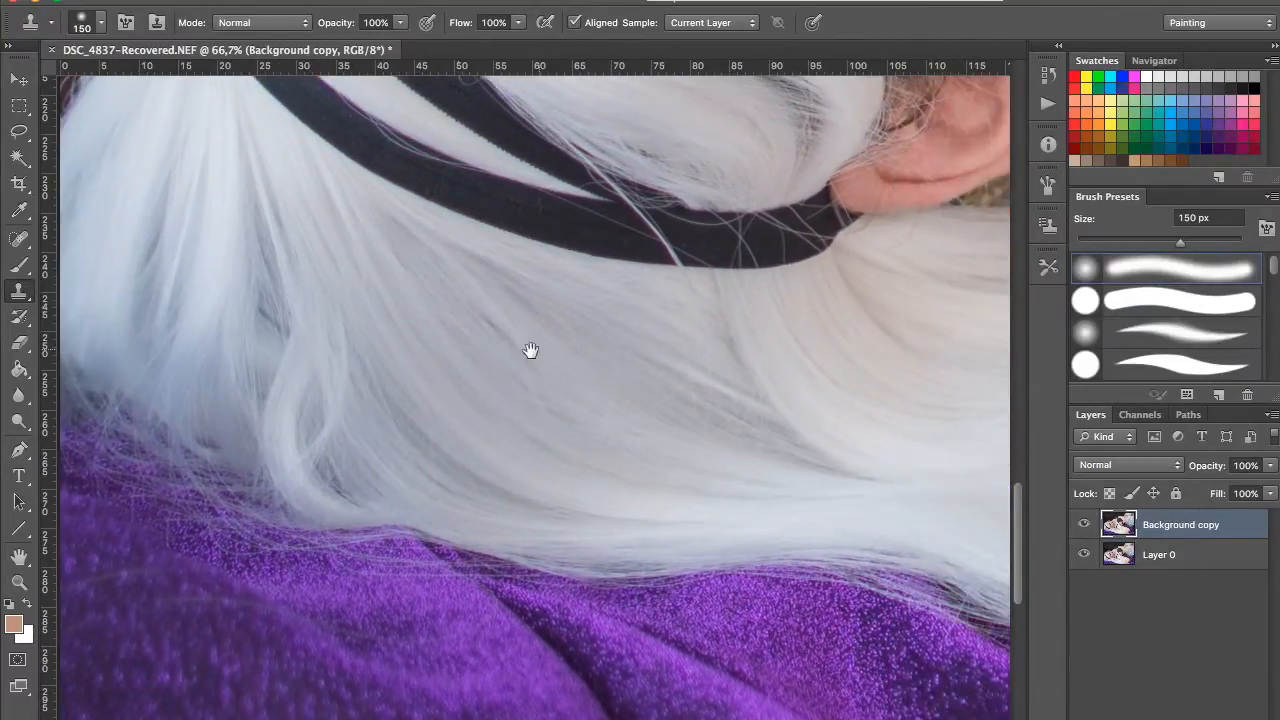
{"action": "left_click_drag", "start_coordinate": [680, 335], "coordinate": [235, 345]}
{"action": "key", "text": "super+0"}
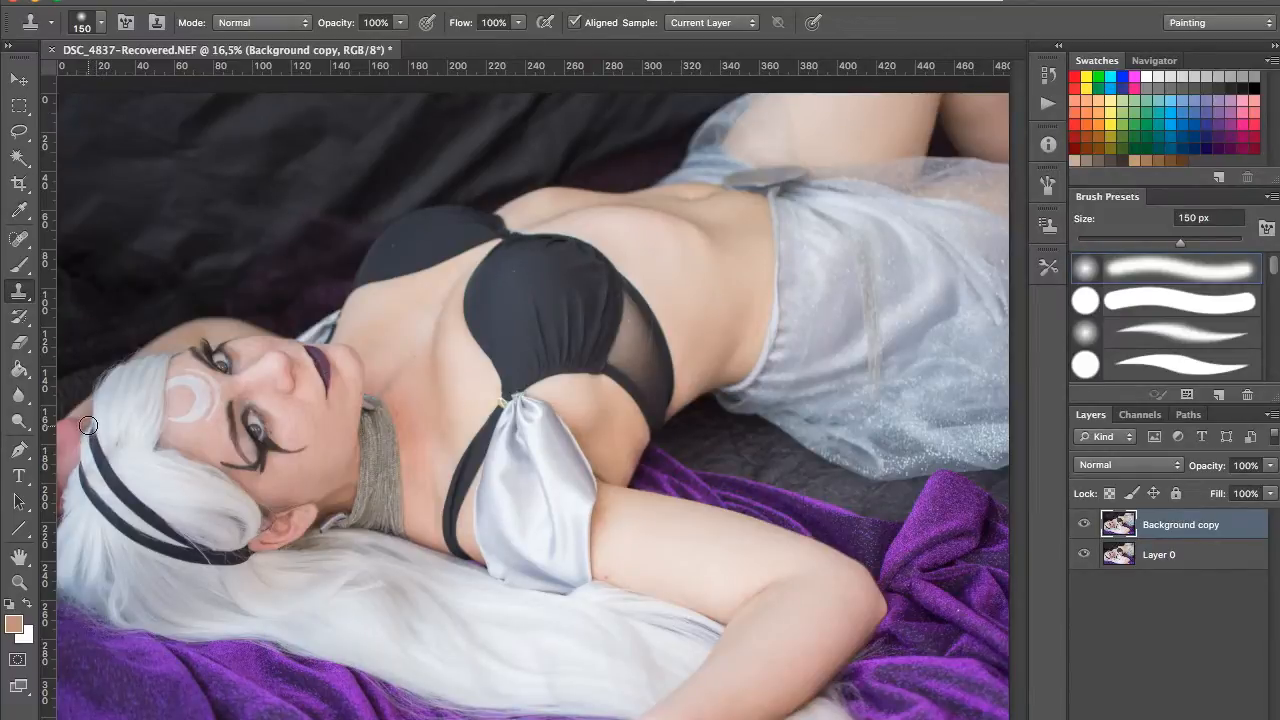
Step: Reshape the hair around the head and below the neck in Liquify with an 800 Forward Warp brush, and apply it
{"action": "left_click", "coordinate": [471, 126]}
{"action": "left_click", "coordinate": [108, 330]}
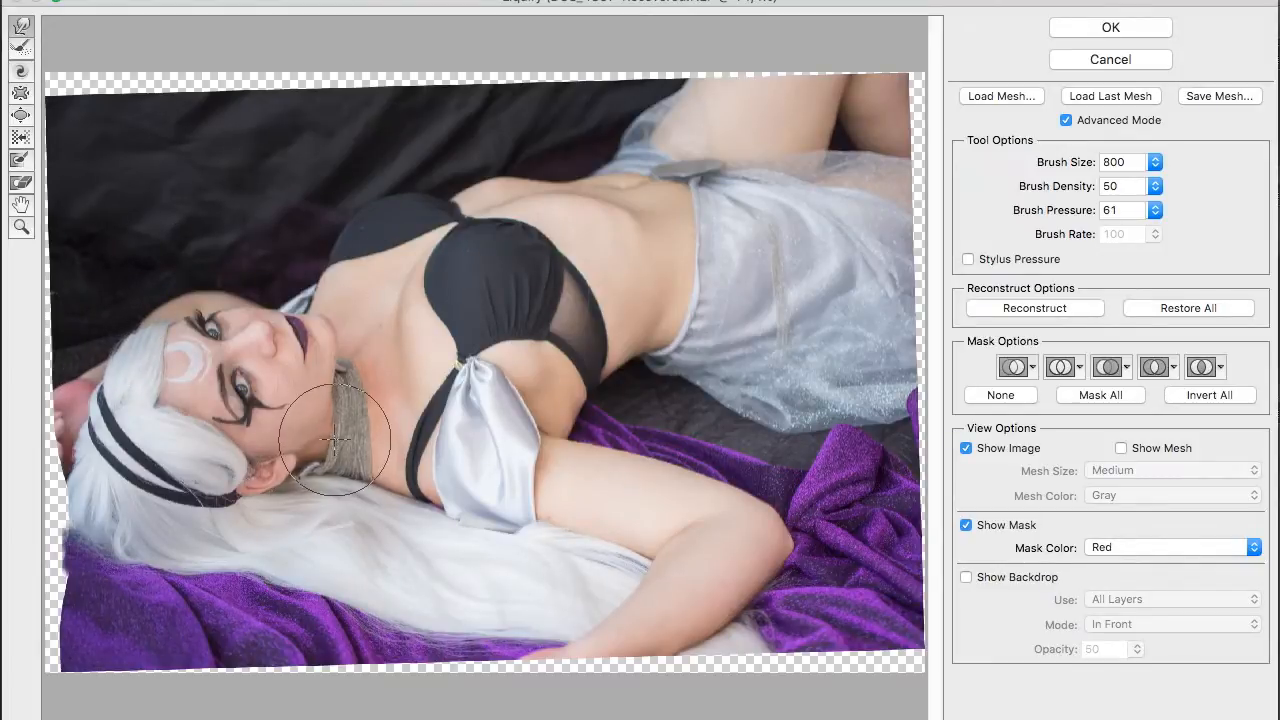
{"action": "left_click_drag", "start_coordinate": [350, 477], "coordinate": [386, 498]}
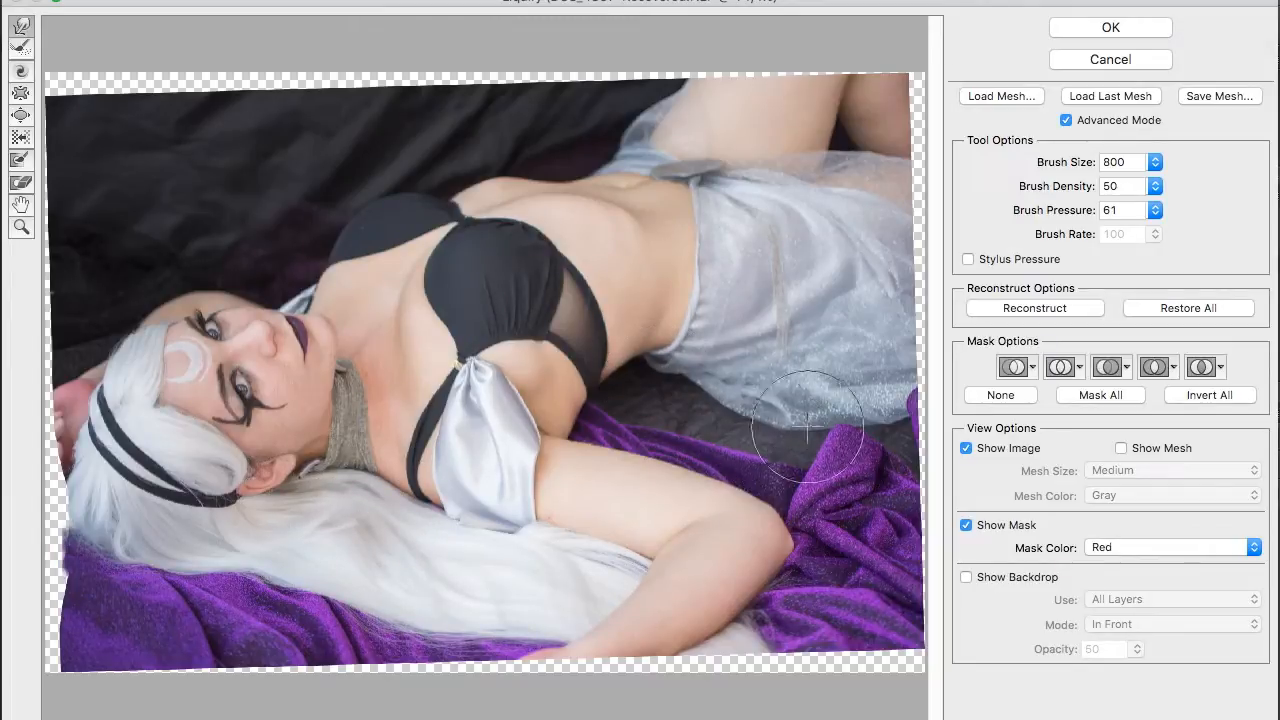
{"action": "left_click", "coordinate": [1119, 26]}
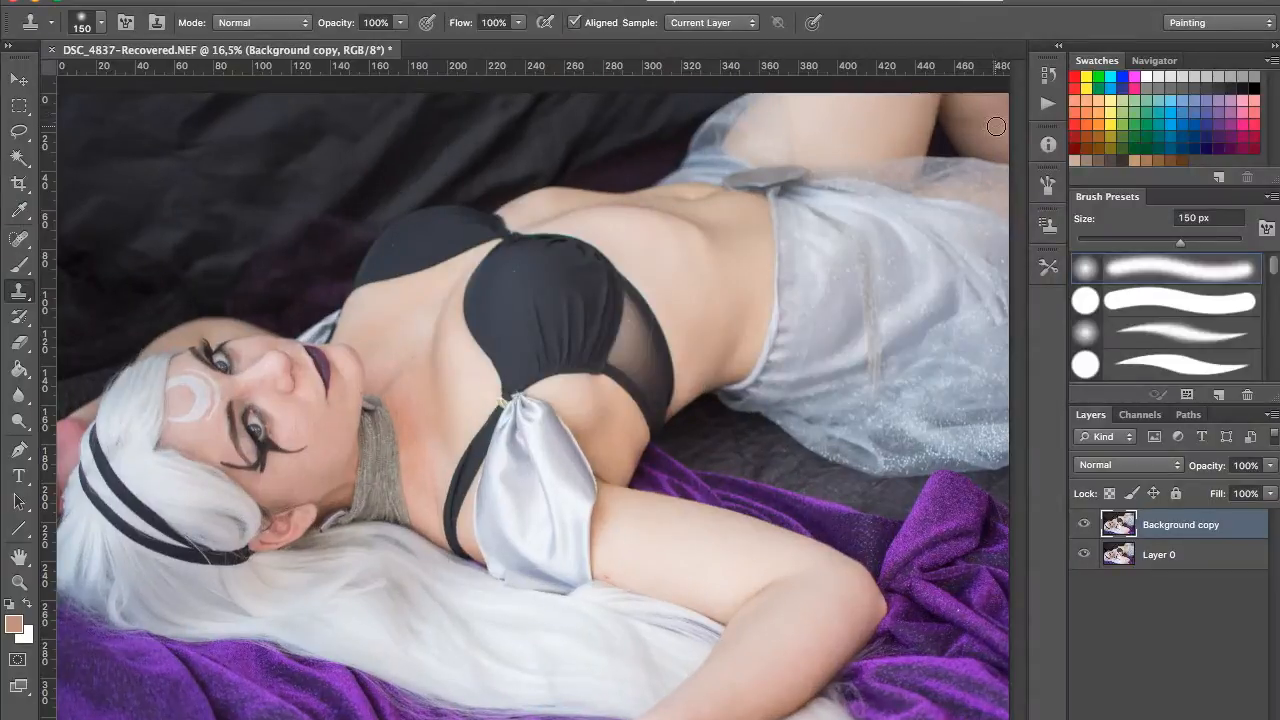
Step: Compare the photo before and after by repeatedly toggling the visibility of the Background copy layer
{"action": "left_click", "coordinate": [1085, 525]}
{"action": "left_click", "coordinate": [1085, 525]}
{"action": "left_click", "coordinate": [1085, 525]}
{"action": "left_click", "coordinate": [1085, 525]}
{"action": "left_click", "coordinate": [1085, 525]}
{"action": "left_click", "coordinate": [1085, 525]}
Step: Add a new layer in Soft Light mode filled with 50% gray above the Background copy layer
{"action": "mouse_move", "coordinate": [1203, 719]}
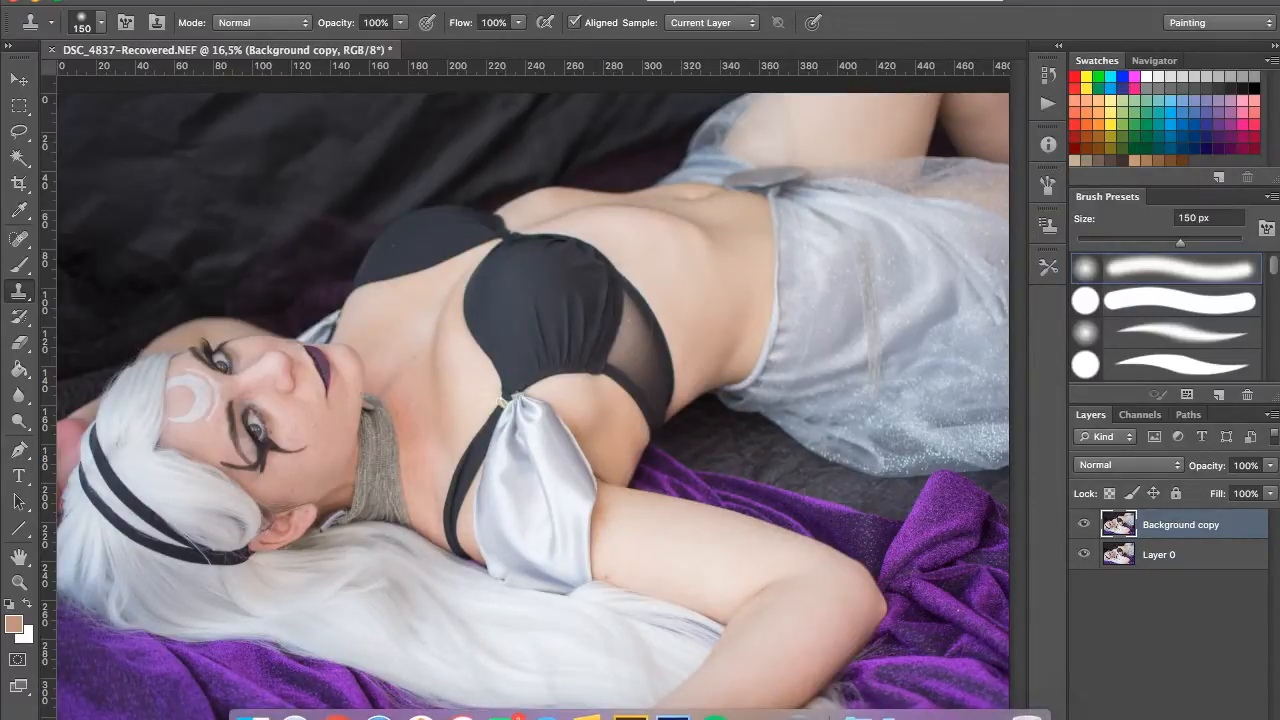
{"action": "key", "text": "super+shift+n"}
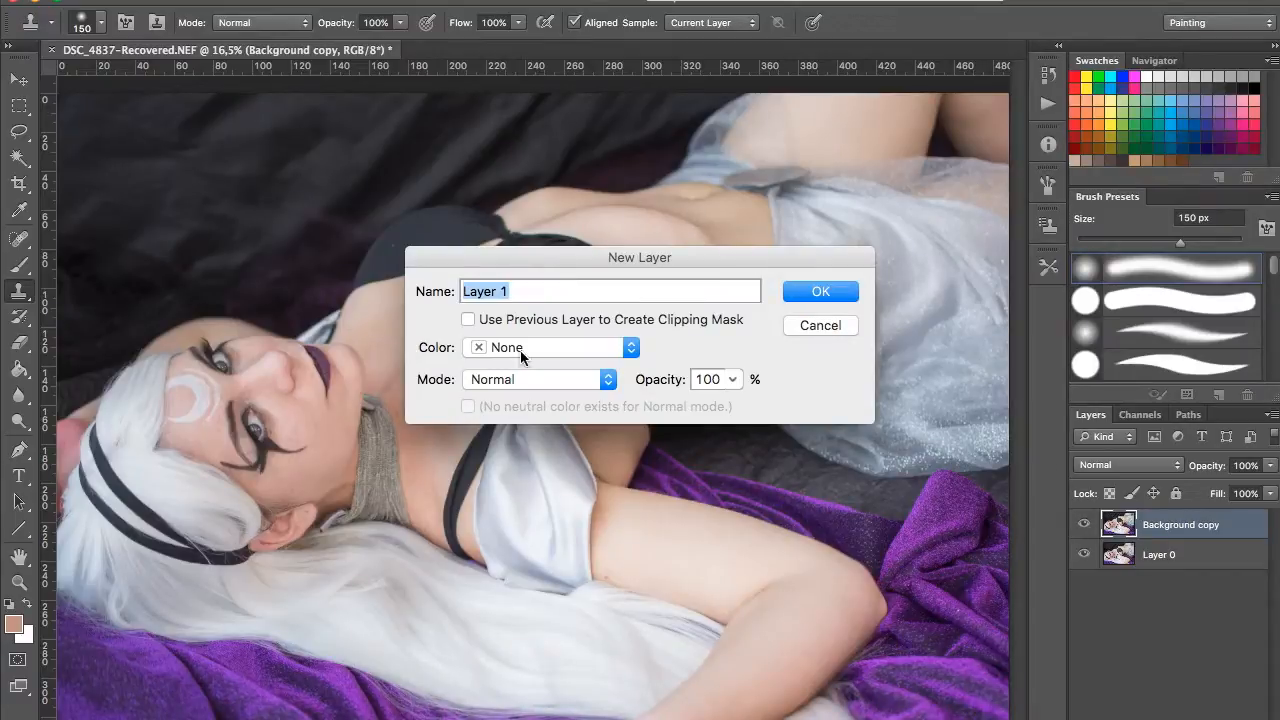
{"action": "left_click", "coordinate": [562, 389]}
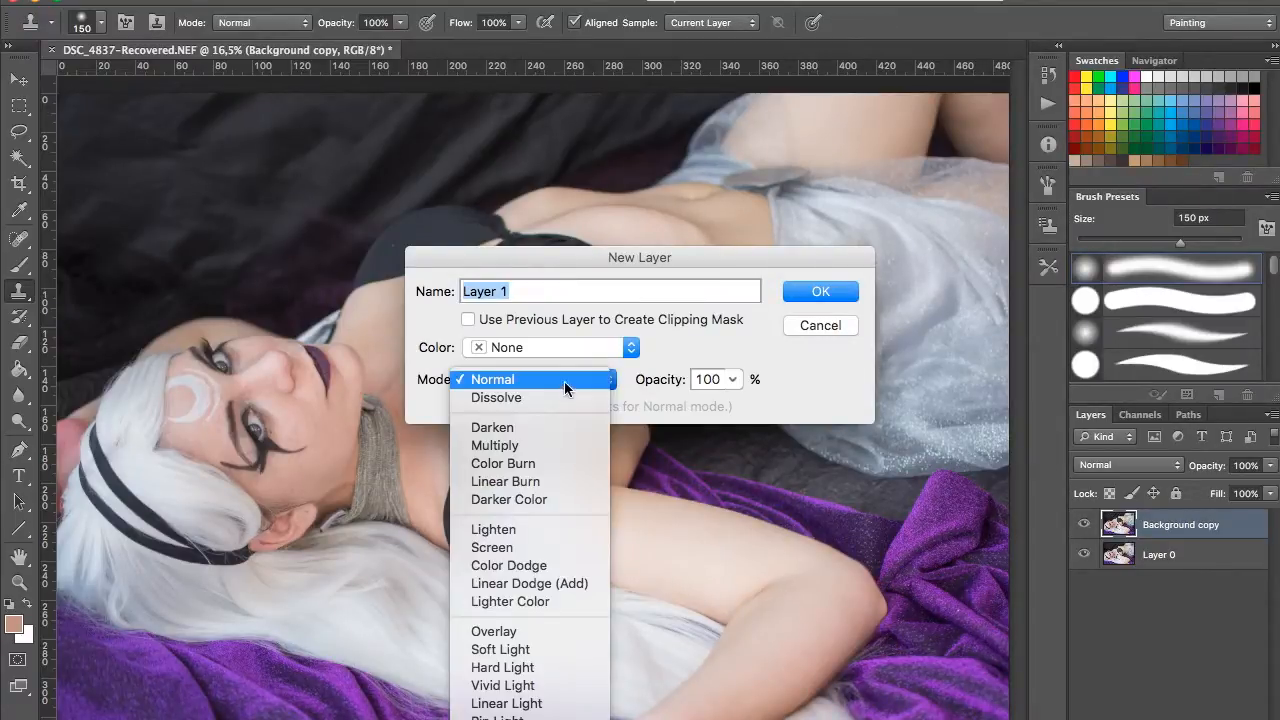
{"action": "left_click", "coordinate": [511, 650]}
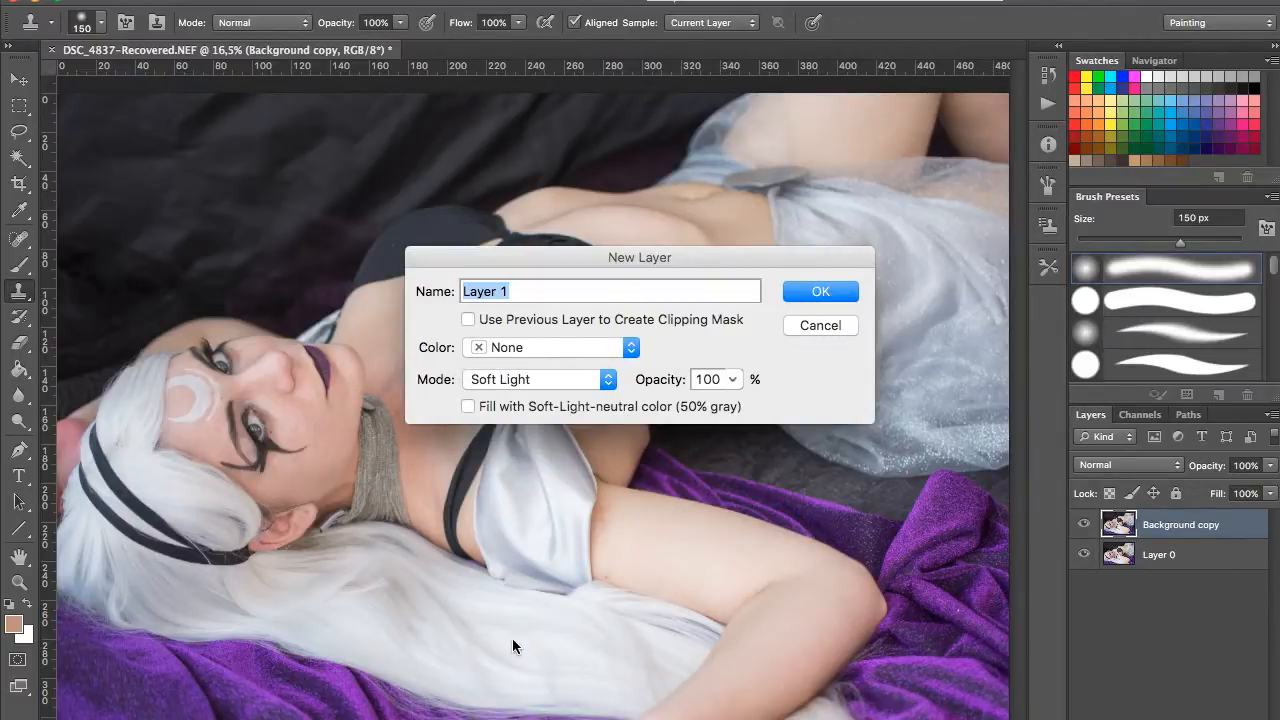
{"action": "left_click", "coordinate": [829, 290]}
Step: Switch to the Brush tool and set its flow to 3%
{"action": "left_click", "coordinate": [18, 264]}
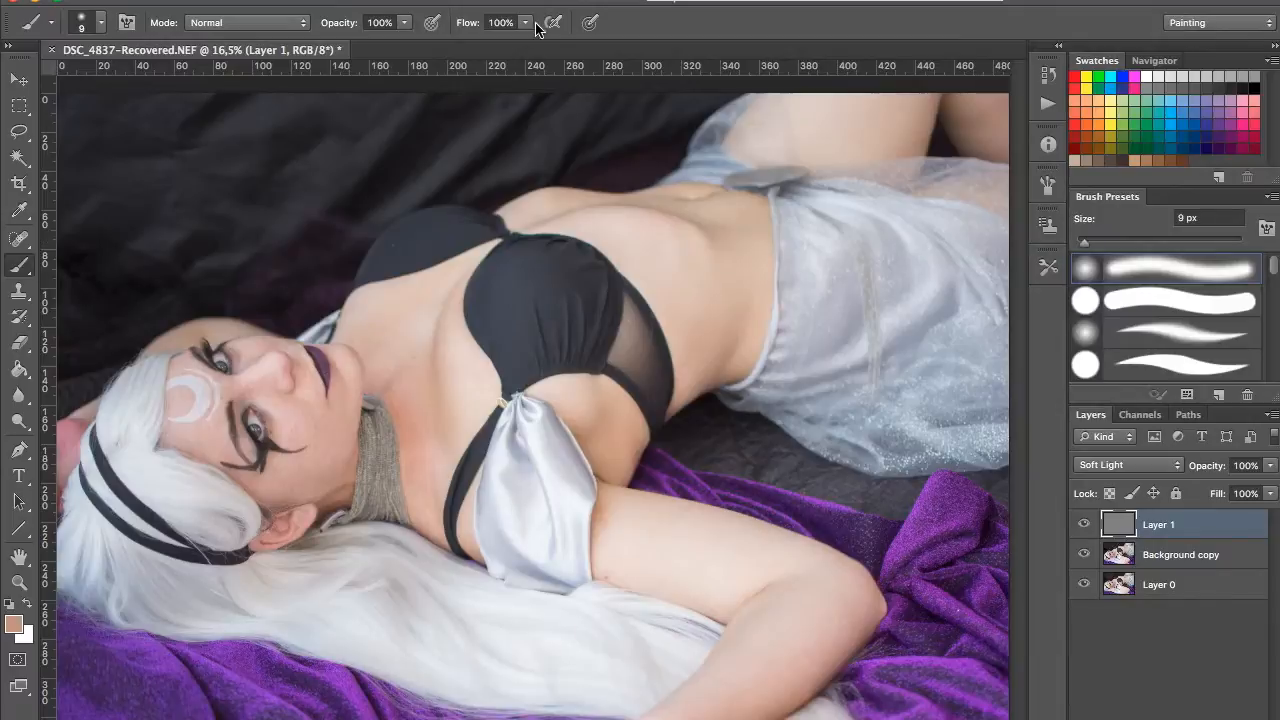
{"action": "left_click", "coordinate": [525, 22]}
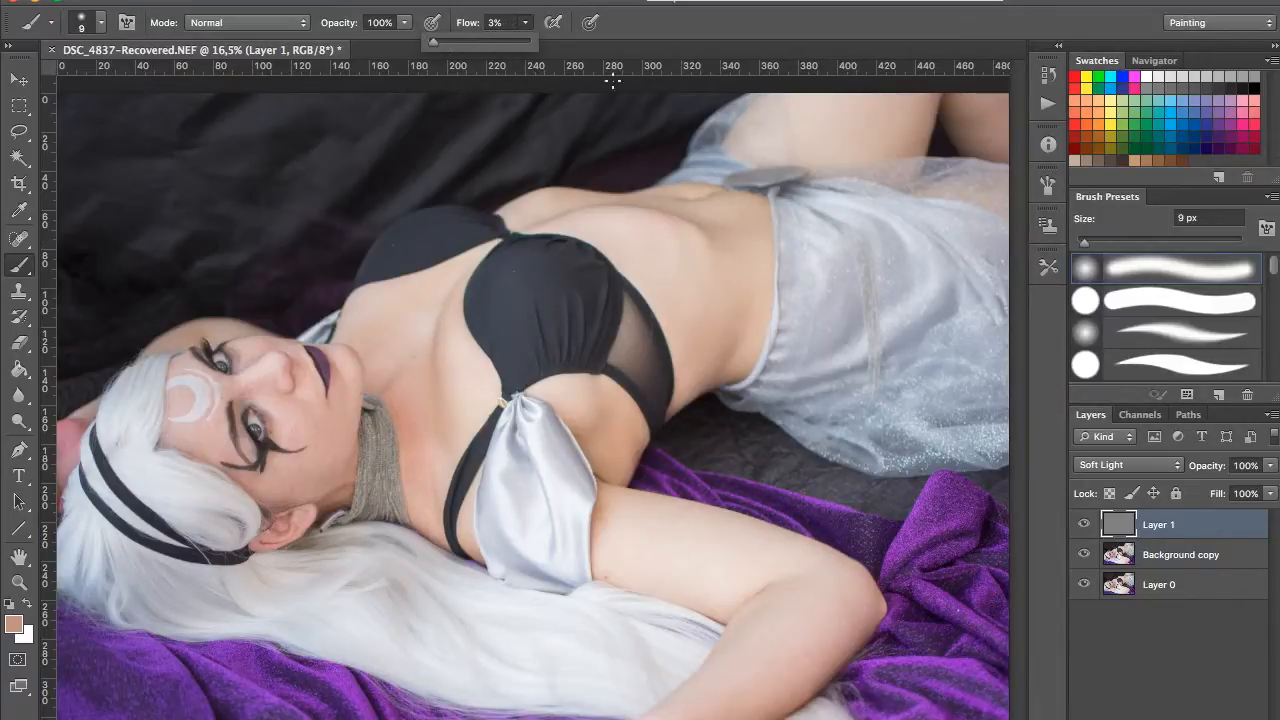
{"action": "left_click", "coordinate": [700, 43]}
Step: Lighten the dark and reddish blemishes on the cheek beside the lower eye with a white 5 px brush on Layer 1
{"action": "key", "text": "super+plus"}
{"action": "key", "text": "super+plus"}
{"action": "key", "text": "super+plus"}
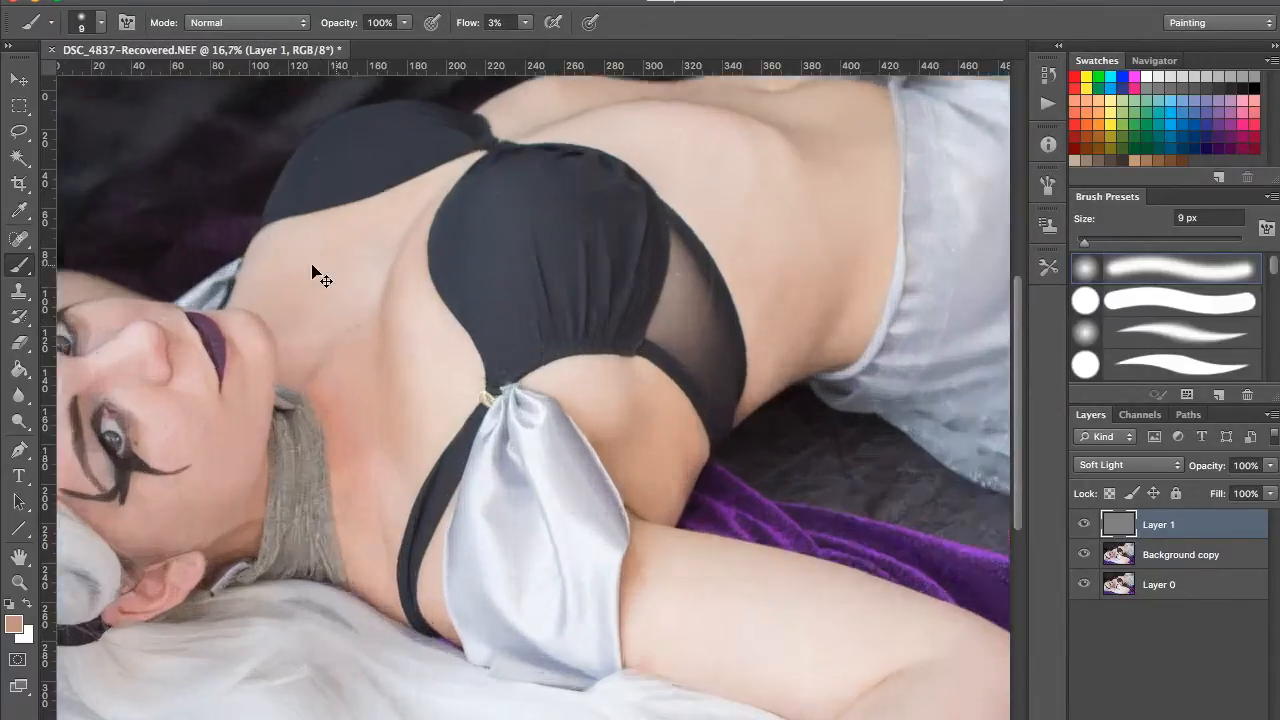
{"action": "left_click_drag", "start_coordinate": [120, 380], "coordinate": [671, 343]}
{"action": "key", "text": "super+plus"}
{"action": "key", "text": "super+plus"}
{"action": "key", "text": "super+plus"}
{"action": "key", "text": "super+plus"}
{"action": "mouse_move", "coordinate": [405, 350]}
{"action": "left_mouse_down"}
{"action": "mouse_move", "coordinate": [529, 320]}
{"action": "mouse_move", "coordinate": [552, 177]}
{"action": "left_mouse_up"}
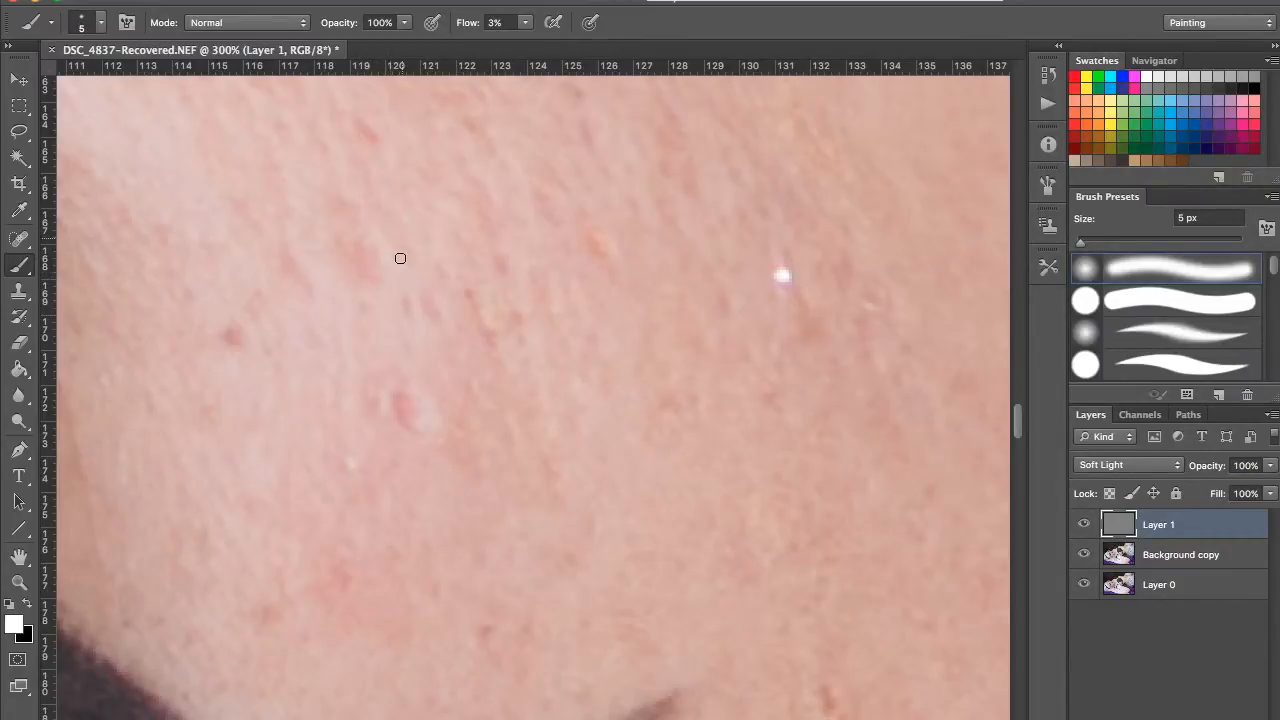
{"action": "key", "text": "x"}
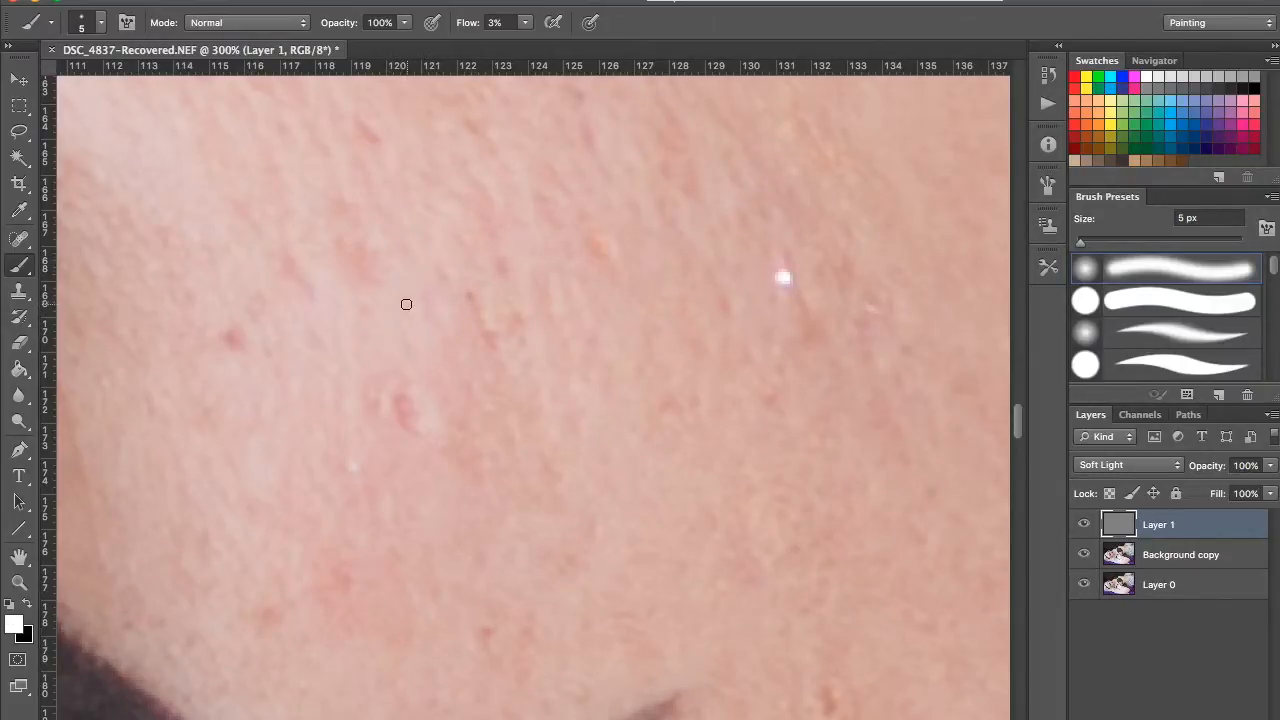
{"action": "scroll", "coordinate": [455, 288], "scroll_direction": "up", "scroll_amount": 1}
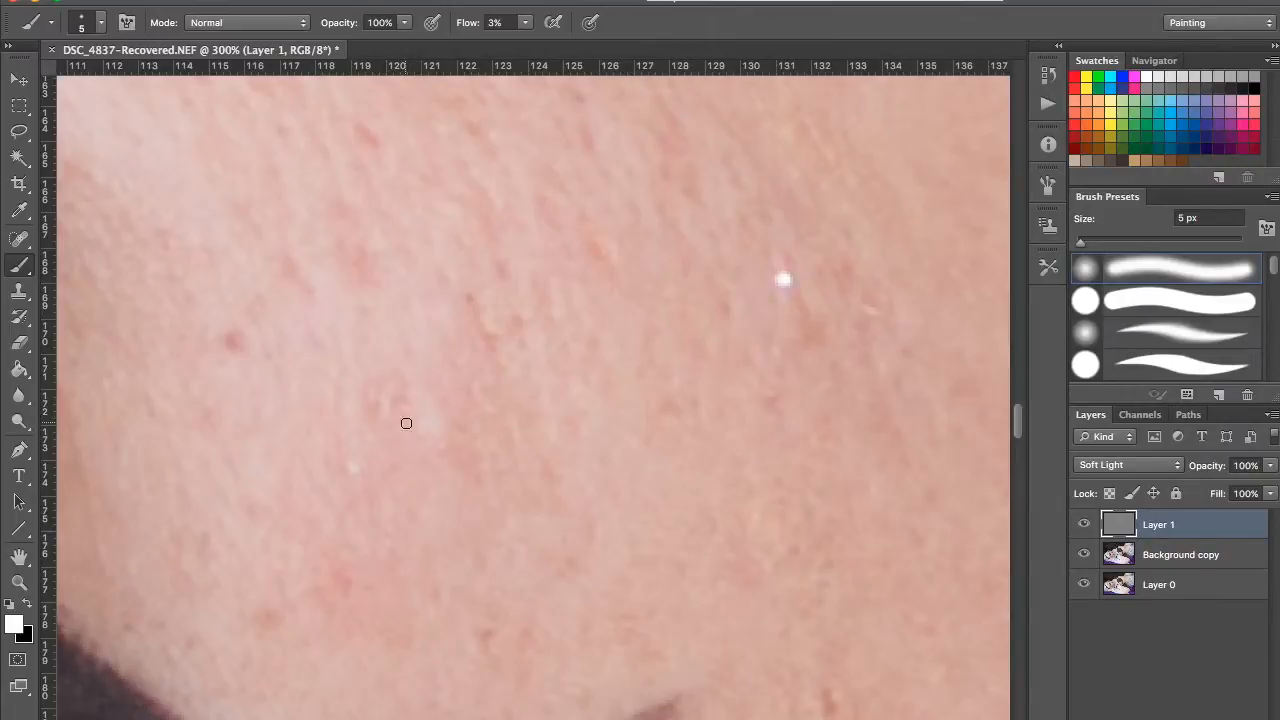
{"action": "left_click_drag", "start_coordinate": [425, 426], "coordinate": [433, 406]}
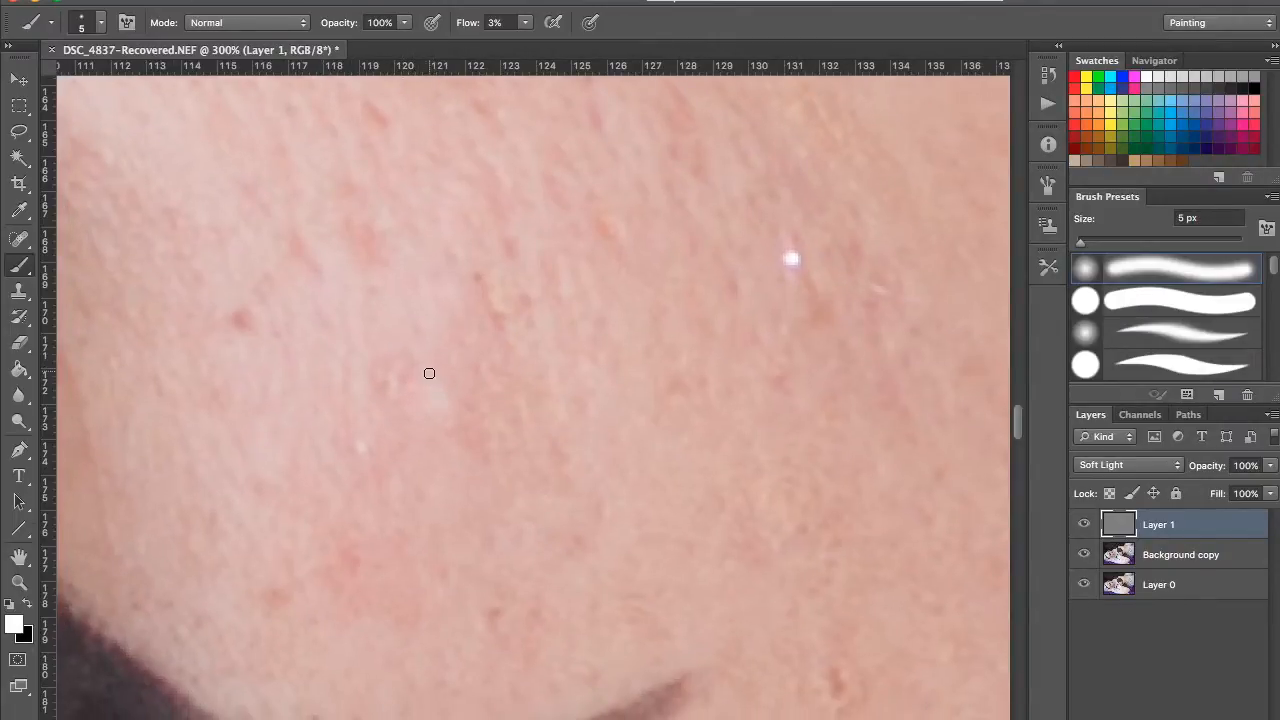
{"action": "left_click_drag", "start_coordinate": [286, 351], "coordinate": [331, 358]}
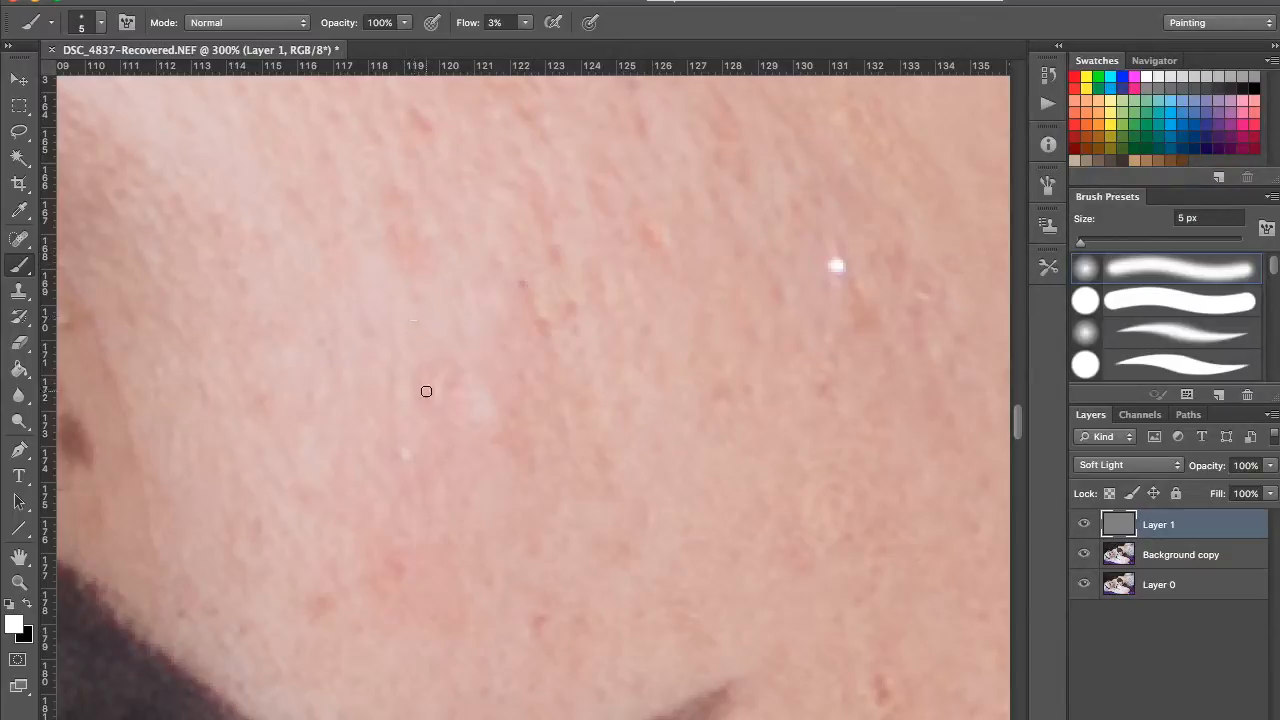
Step: Darken the overly light spots around the treated cheek blemishes with black, and restore white as the painting colour
{"action": "key", "text": "x"}
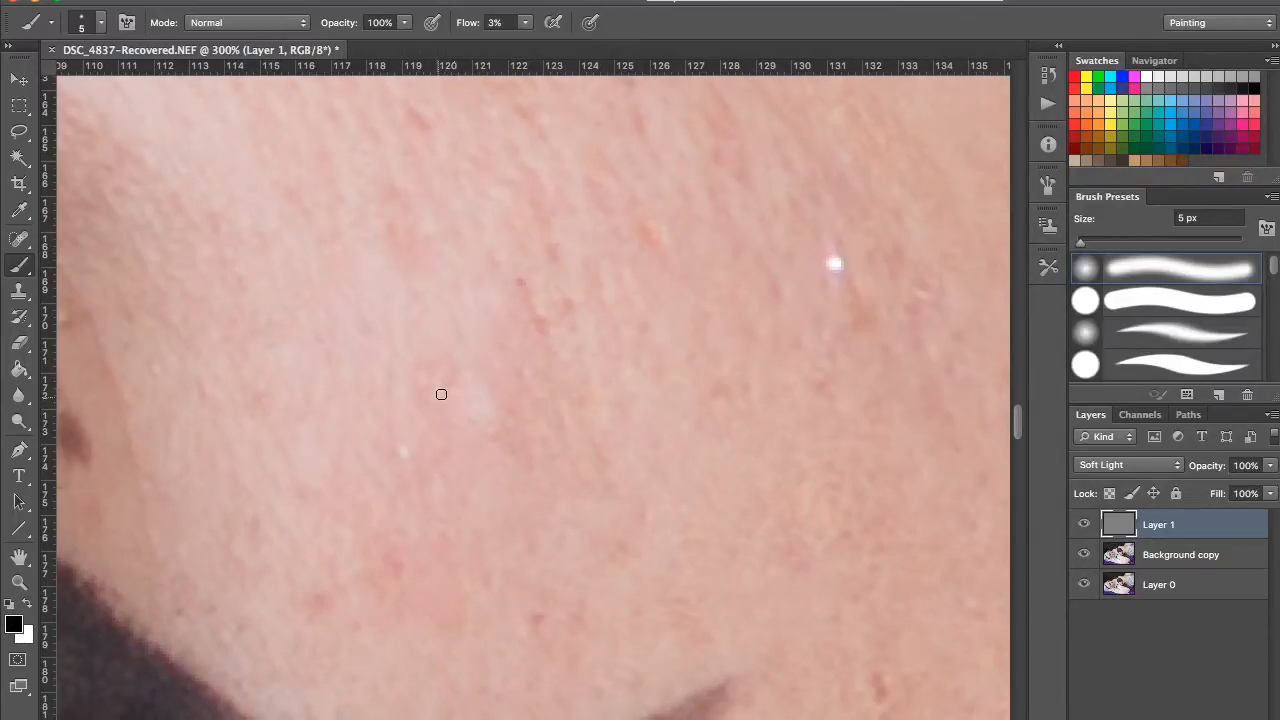
{"action": "mouse_move", "coordinate": [431, 383]}
{"action": "left_mouse_down"}
{"action": "mouse_move", "coordinate": [408, 421]}
{"action": "mouse_move", "coordinate": [423, 457]}
{"action": "left_mouse_up"}
{"action": "key", "text": "x"}
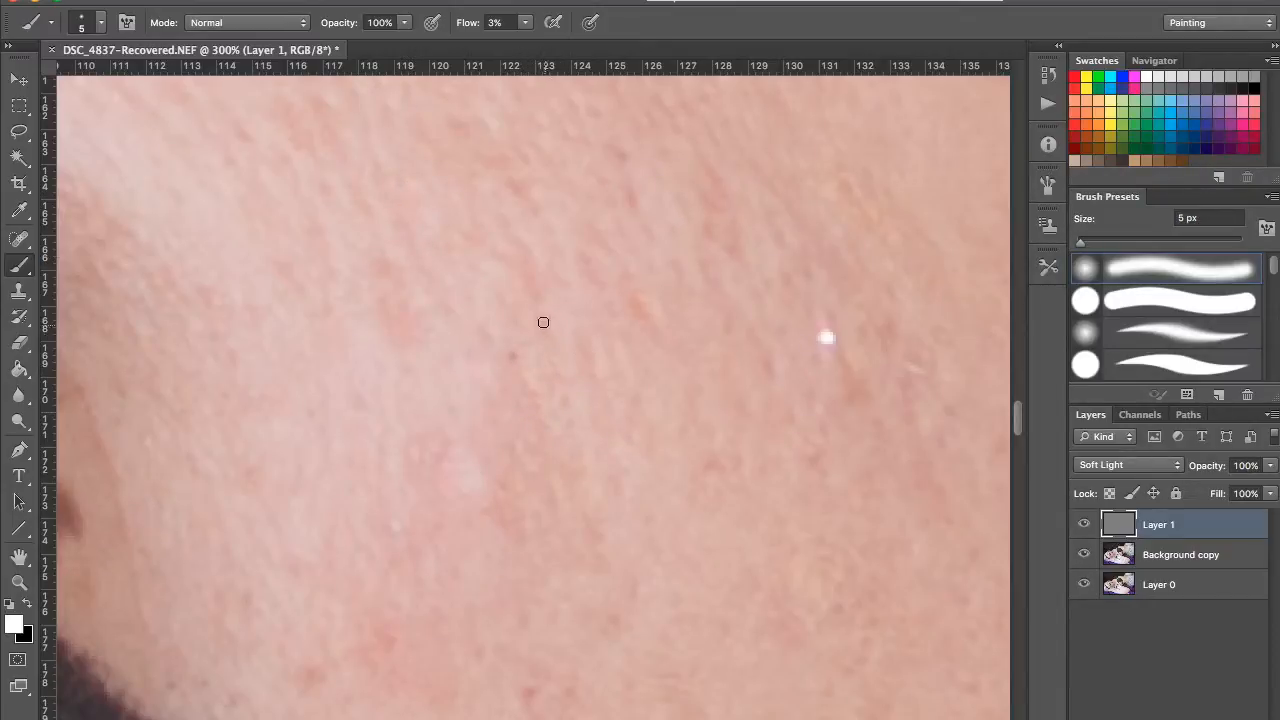
Step: Compare the cheek with and without the brushwork by toggling the visibility of Layer 1
{"action": "left_click", "coordinate": [1084, 527]}
{"action": "left_click", "coordinate": [1084, 527]}
{"action": "left_click_drag", "start_coordinate": [1084, 529], "coordinate": [1088, 542]}
{"action": "left_click", "coordinate": [1087, 547]}
{"action": "left_click", "coordinate": [1086, 528]}
{"action": "left_click", "coordinate": [1085, 529]}
Step: Even out the remaining spots on the cheek above the eyeliner wing with the 5 px brush, alternating white and black
{"action": "scroll", "coordinate": [383, 503], "scroll_direction": "down", "scroll_amount": 5}
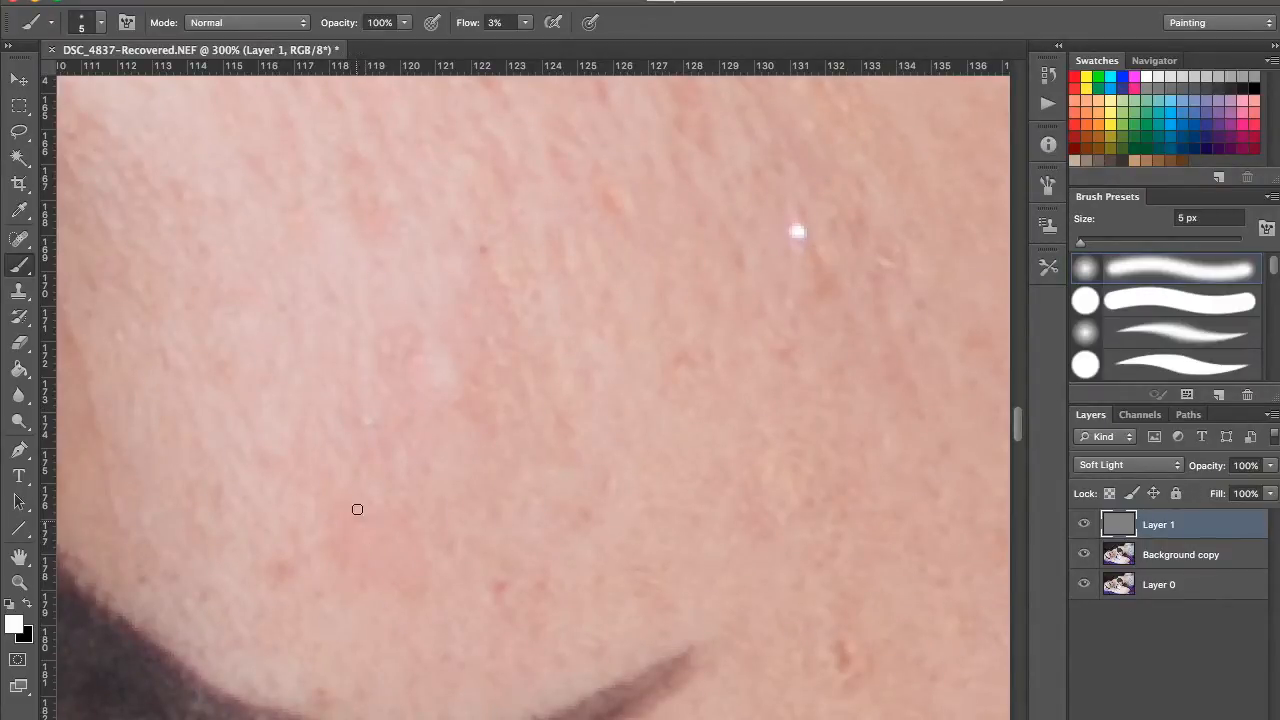
{"action": "scroll", "coordinate": [358, 542], "scroll_direction": "down", "scroll_amount": 4}
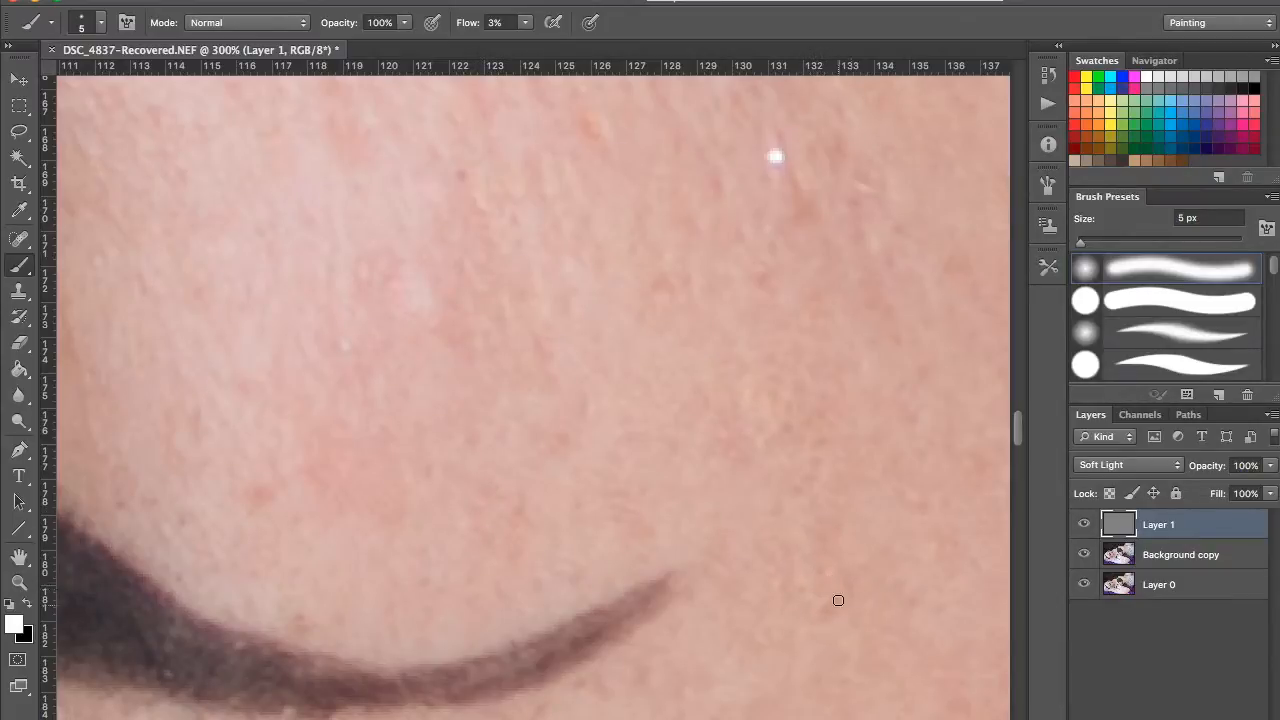
{"action": "scroll", "coordinate": [579, 367], "scroll_direction": "up", "scroll_amount": 2}
{"action": "key", "text": "x"}
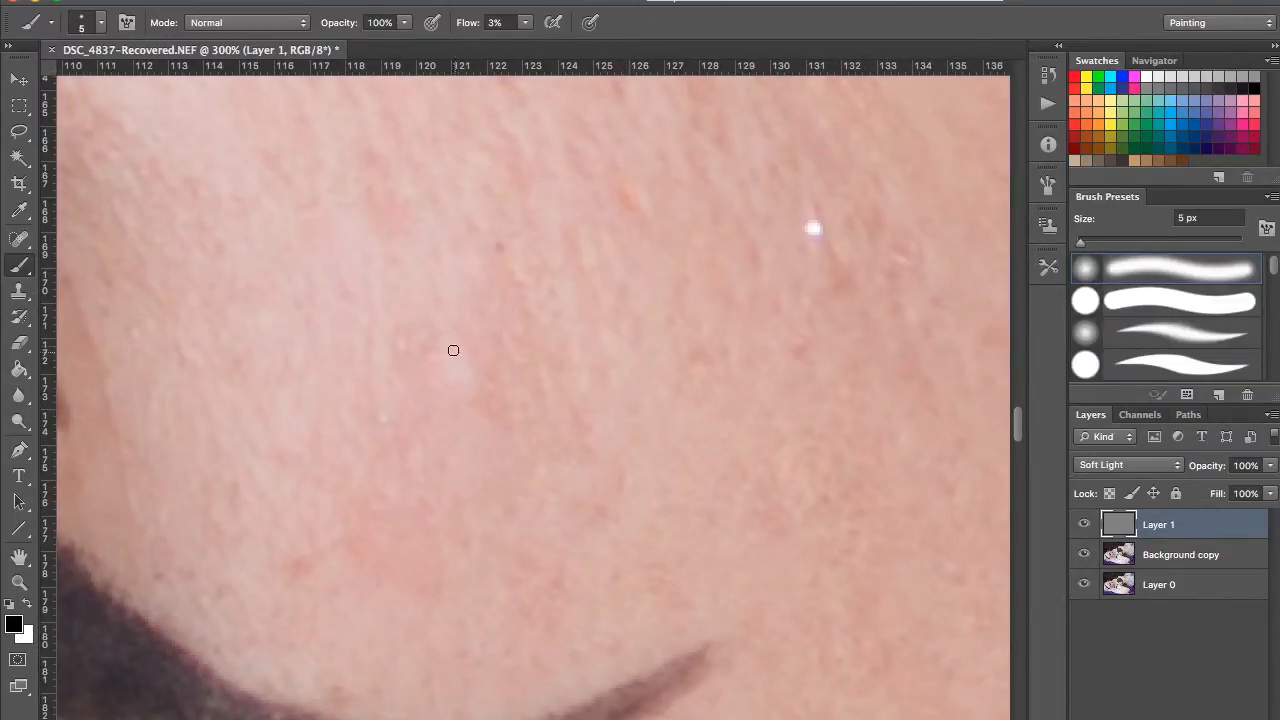
{"action": "scroll", "coordinate": [460, 361], "scroll_direction": "up", "scroll_amount": 4}
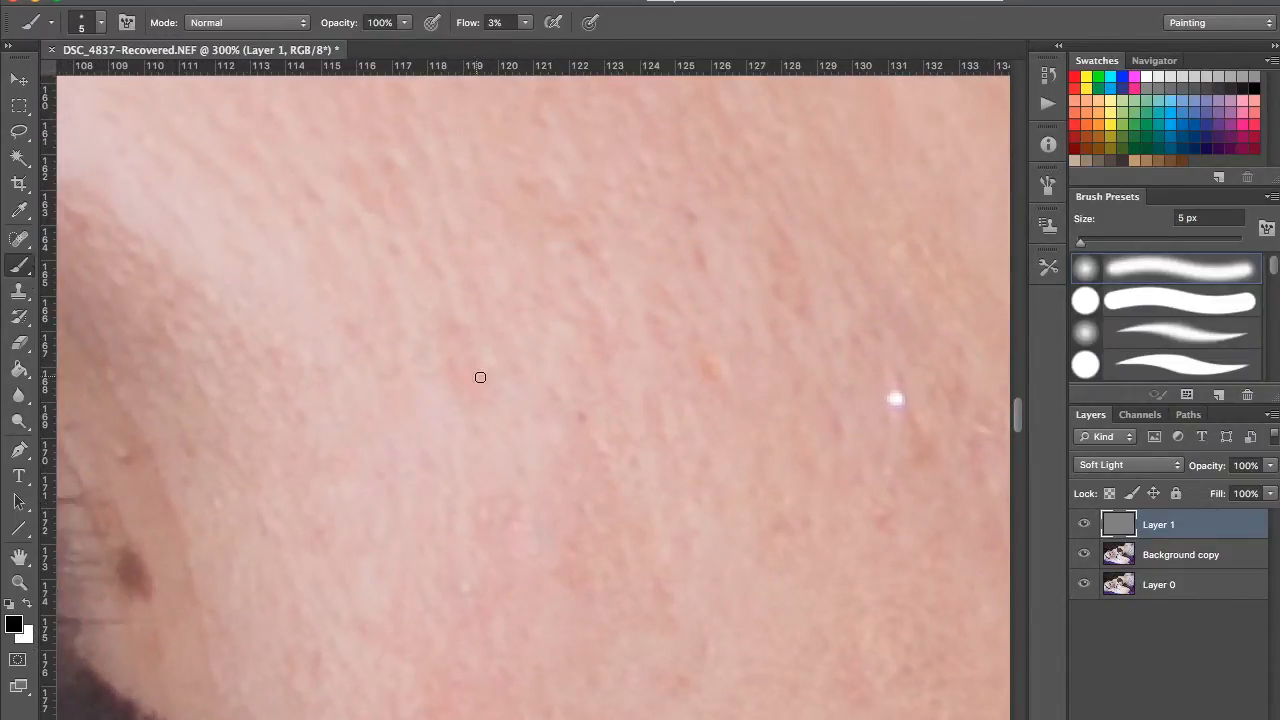
{"action": "key", "text": "x"}
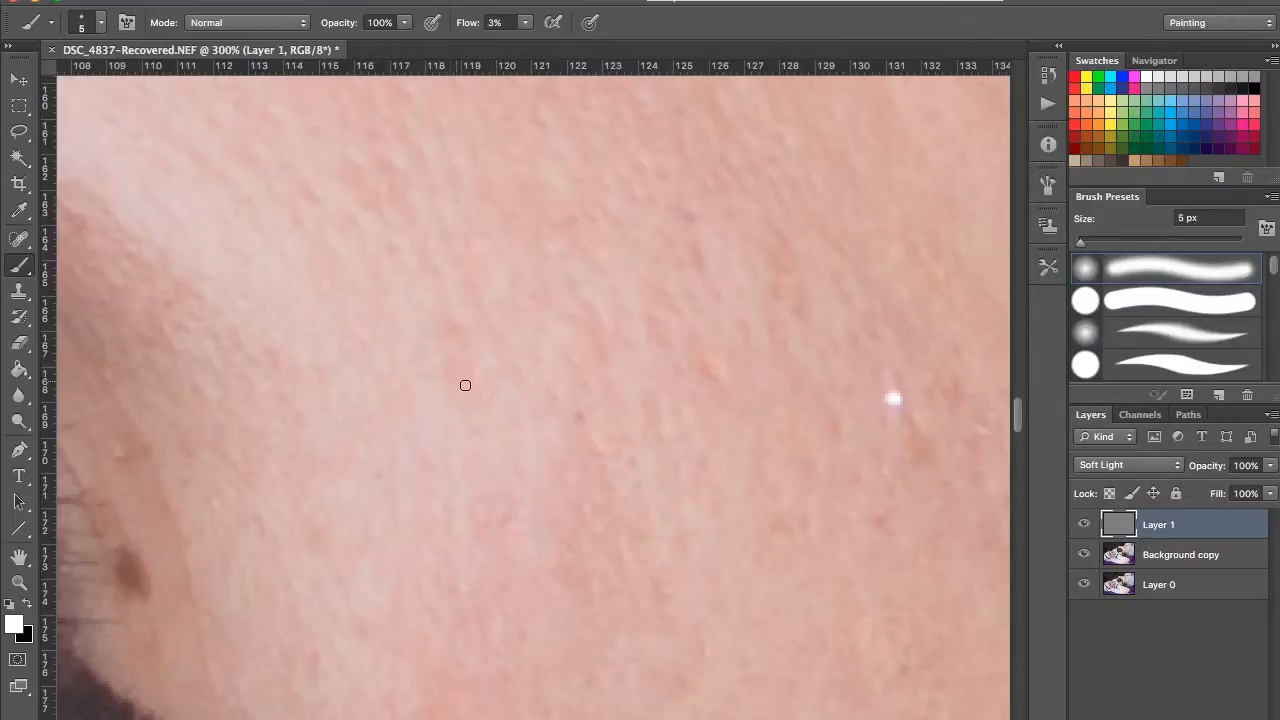
Step: Lighten the small dark spots across the middle of the cheek around the bright glitter speck with the white 5 px brush
{"action": "scroll", "coordinate": [481, 386], "scroll_direction": "right", "scroll_amount": 5}
{"action": "scroll", "coordinate": [481, 386], "scroll_direction": "up", "scroll_amount": 2}
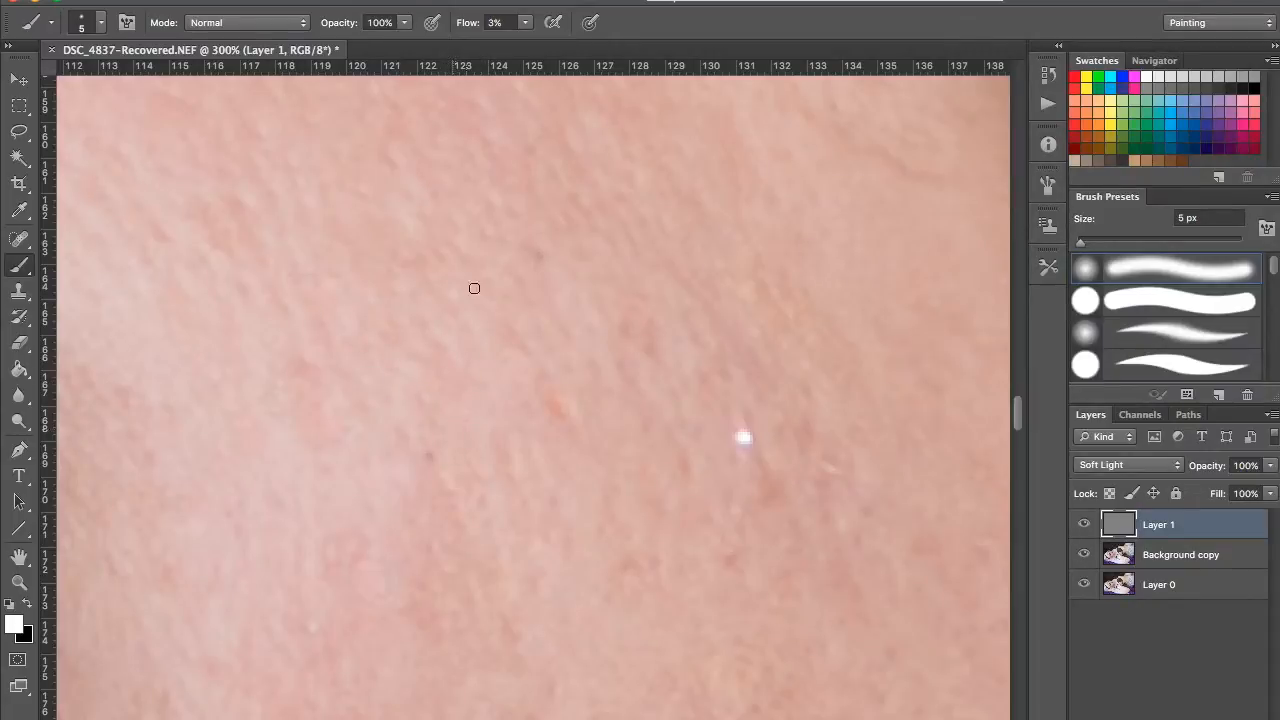
{"action": "scroll", "coordinate": [340, 334], "scroll_direction": "left", "scroll_amount": 2}
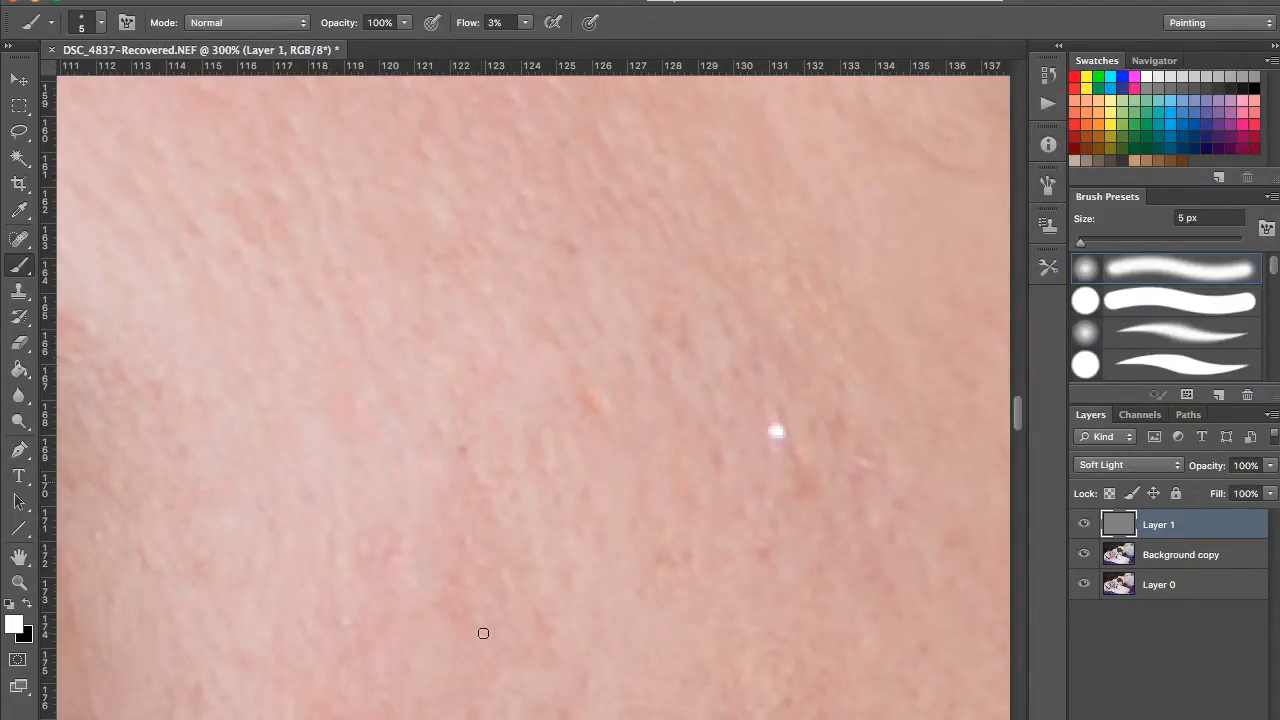
{"action": "scroll", "coordinate": [468, 615], "scroll_direction": "down", "scroll_amount": 3}
{"action": "scroll", "coordinate": [468, 615], "scroll_direction": "right", "scroll_amount": 3}
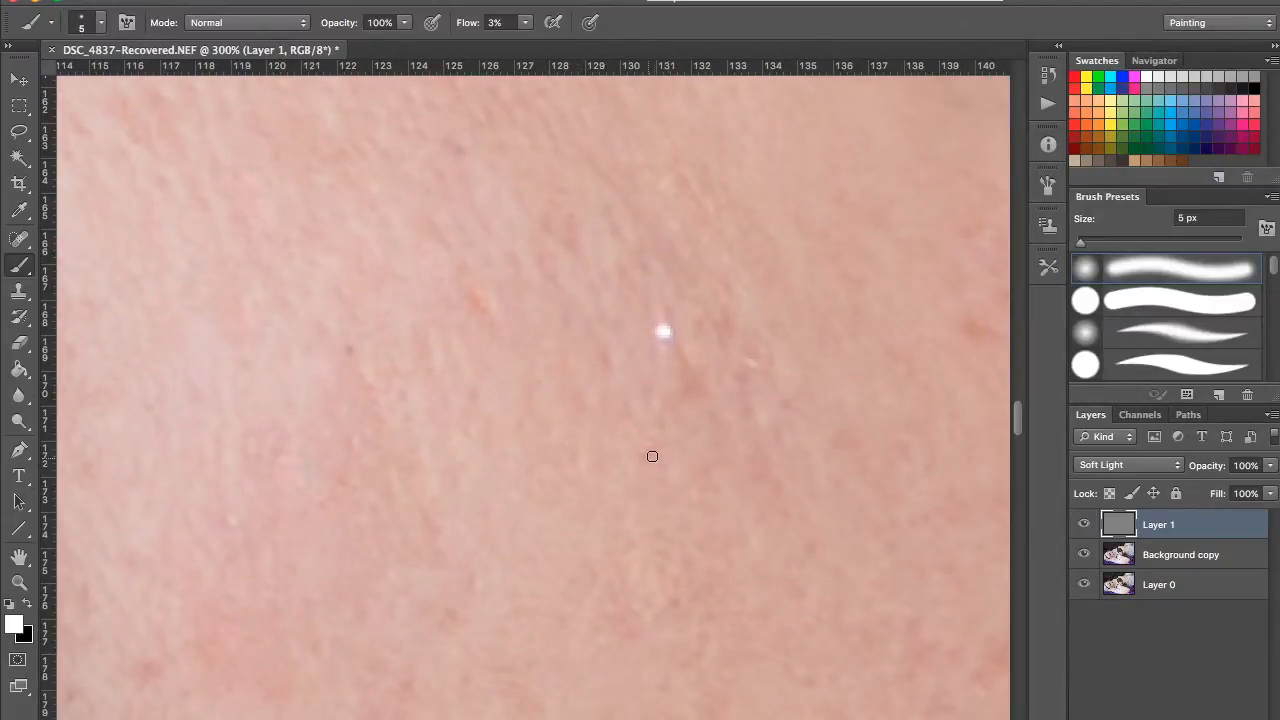
{"action": "scroll", "coordinate": [677, 414], "scroll_direction": "up", "scroll_amount": 2}
{"action": "scroll", "coordinate": [677, 414], "scroll_direction": "left", "scroll_amount": 5}
Step: Check the cheek retouching by toggling Layer 1 off and on and viewing the face at 100%
{"action": "left_click", "coordinate": [1084, 525]}
{"action": "left_click", "coordinate": [1084, 525]}
{"action": "scroll", "coordinate": [700, 374], "scroll_direction": "down", "scroll_amount": 6}
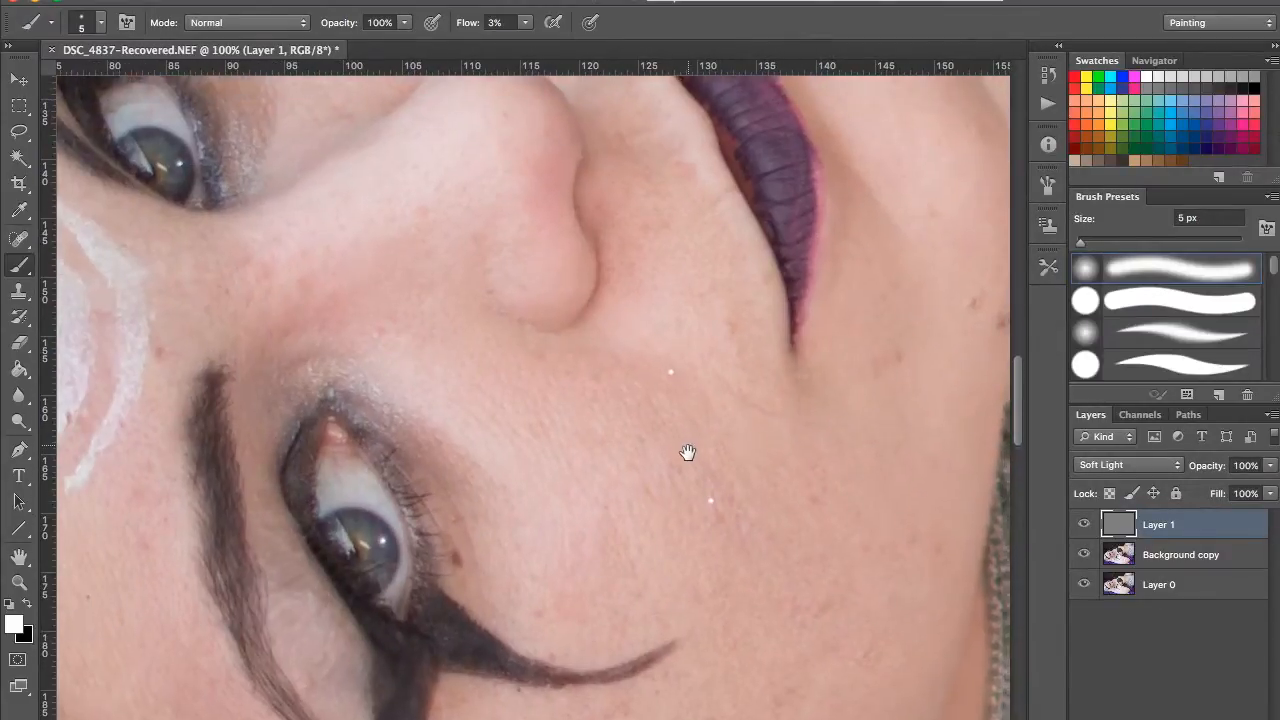
Step: Smooth the uneven skin between the nostril and the cheek's glitter specks with the white 5 px brush at 300% zoom
{"action": "left_click_drag", "start_coordinate": [688, 453], "coordinate": [654, 481]}
{"action": "key", "text": "super+plus"}
{"action": "key", "text": "super+plus"}
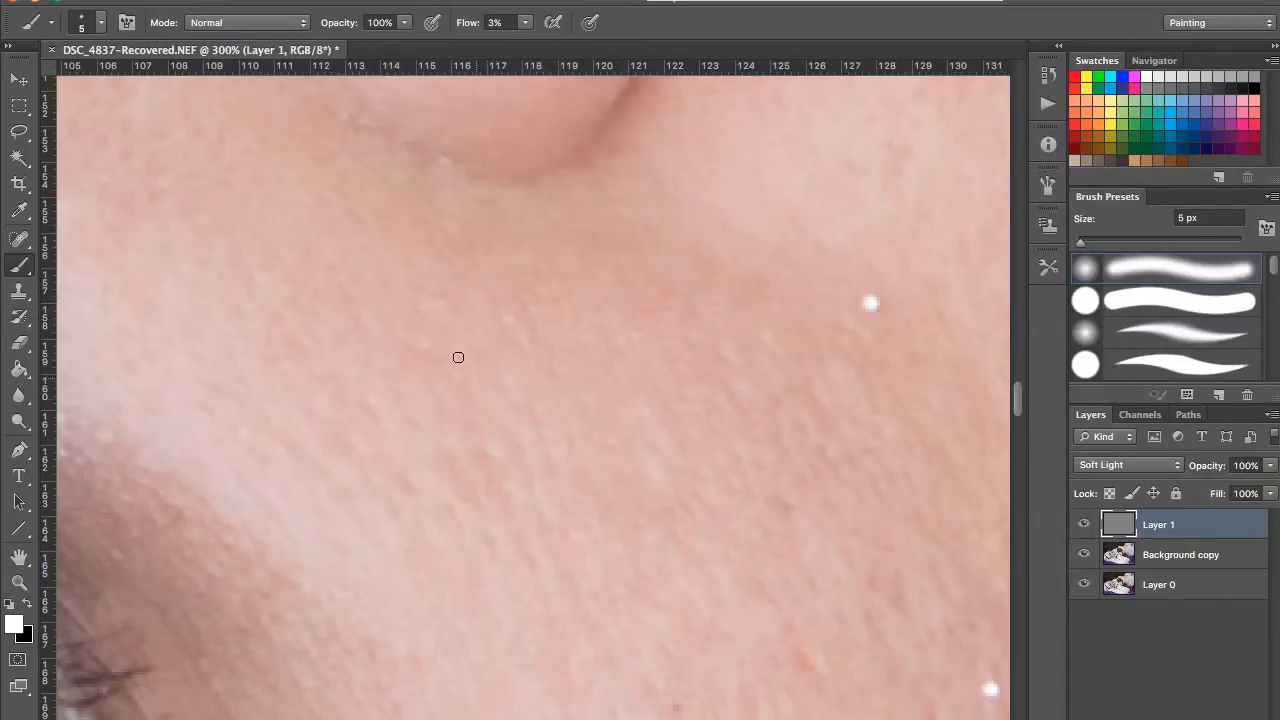
{"action": "scroll", "coordinate": [538, 397], "scroll_direction": "down", "scroll_amount": 1}
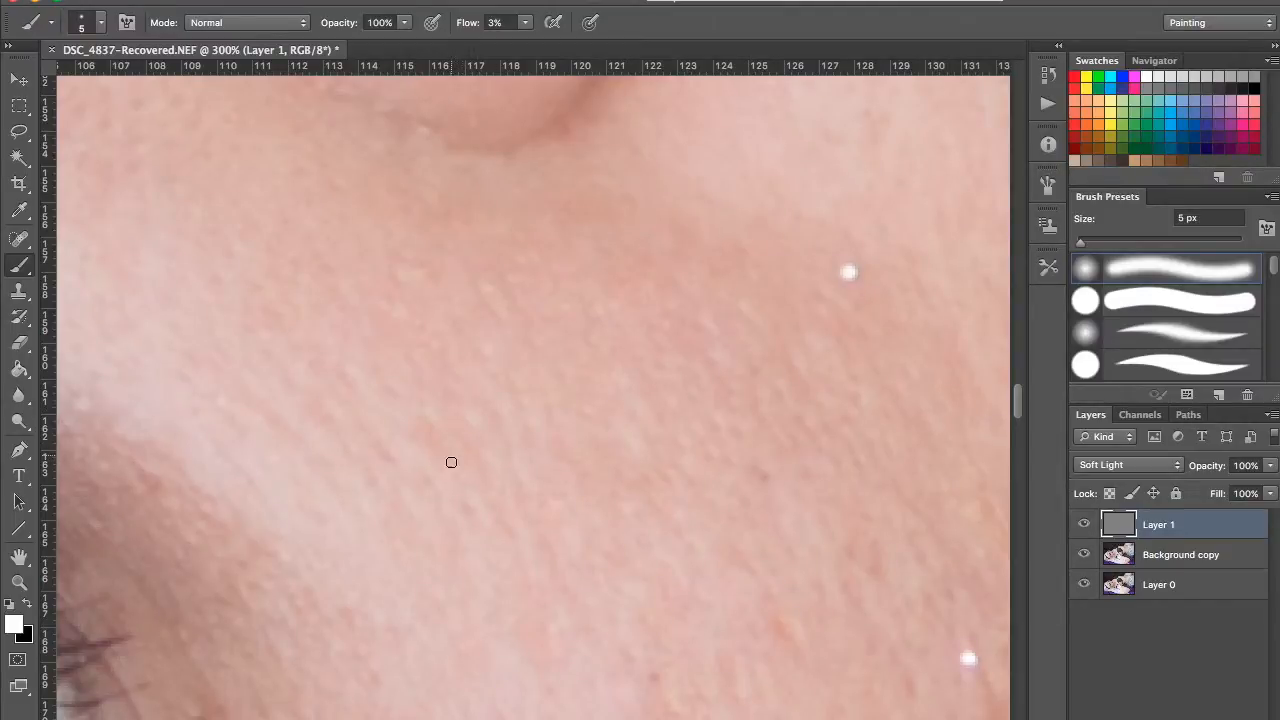
{"action": "scroll", "coordinate": [589, 379], "scroll_direction": "down", "scroll_amount": 3}
{"action": "scroll", "coordinate": [589, 379], "scroll_direction": "right", "scroll_amount": 5}
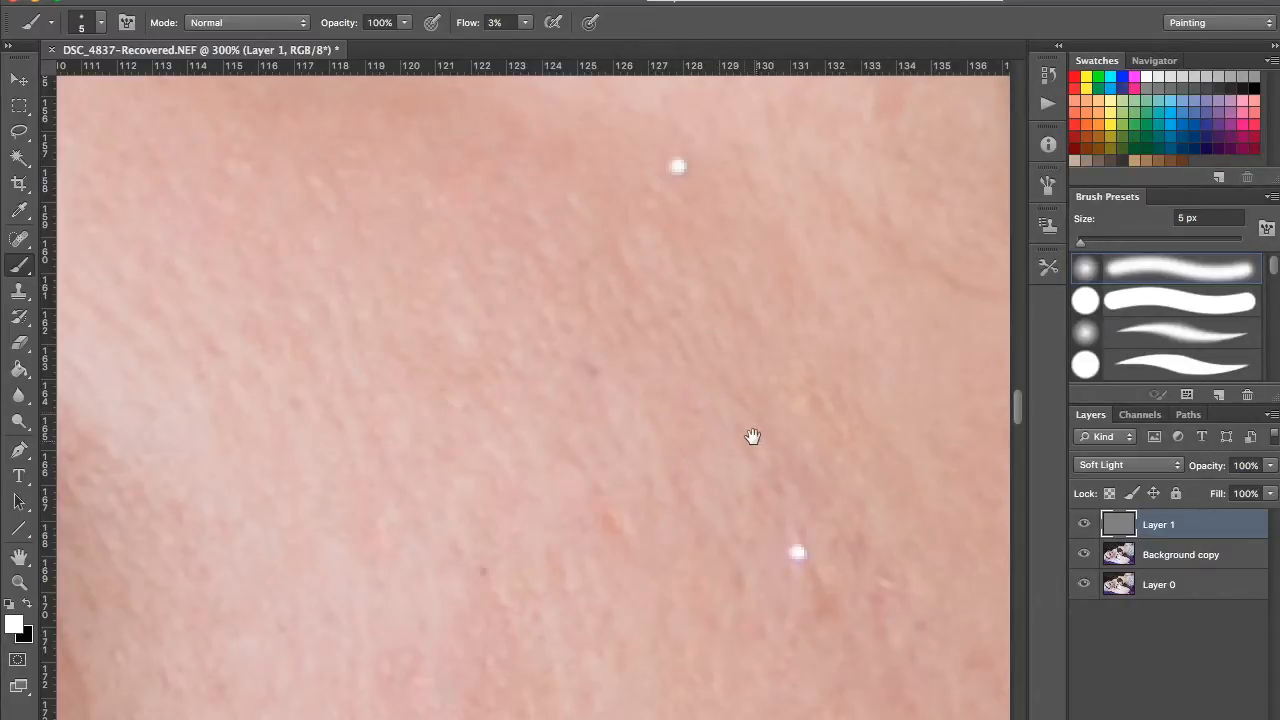
{"action": "scroll", "coordinate": [754, 443], "scroll_direction": "down", "scroll_amount": 4}
{"action": "scroll", "coordinate": [754, 443], "scroll_direction": "right", "scroll_amount": 3}
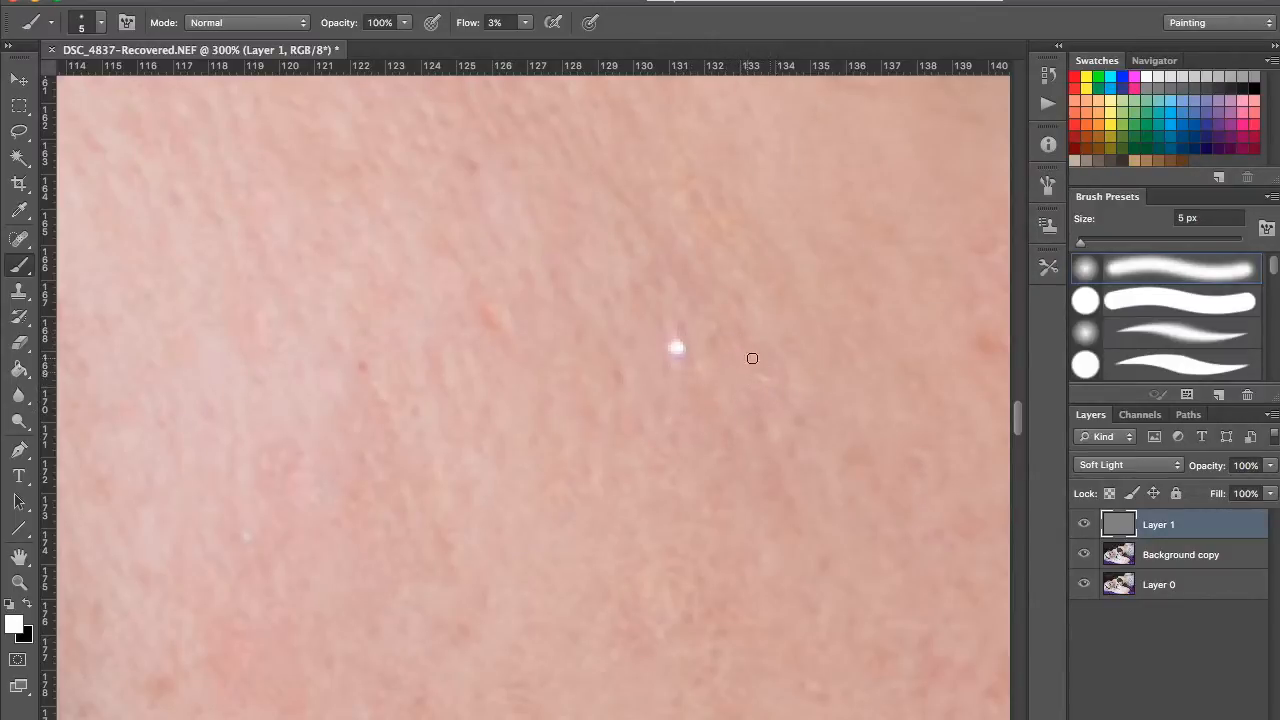
{"action": "left_click_drag", "start_coordinate": [757, 338], "coordinate": [728, 272]}
{"action": "left_click_drag", "start_coordinate": [369, 342], "coordinate": [476, 103]}
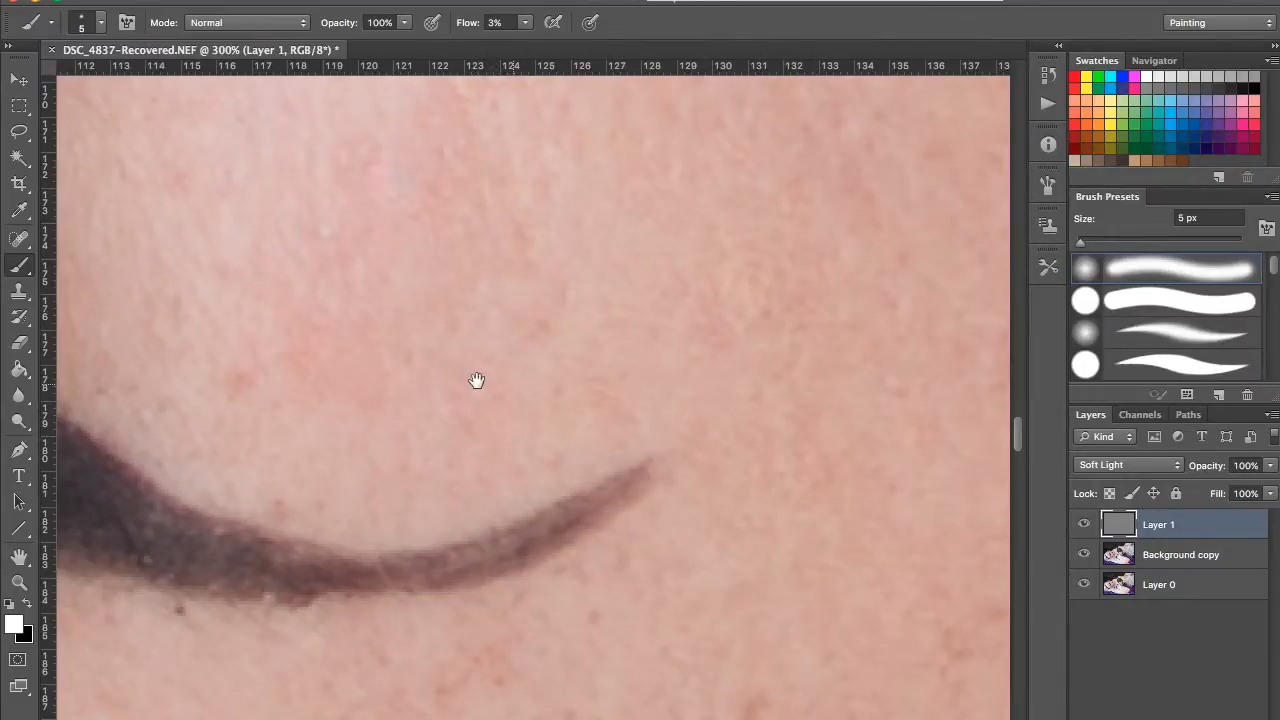
Step: Lighten the reddish spot on the skin between the inner eye corner and the nose with the white brush
{"action": "scroll", "coordinate": [477, 377], "scroll_direction": "up", "scroll_amount": 5}
{"action": "scroll", "coordinate": [477, 377], "scroll_direction": "left", "scroll_amount": 5}
{"action": "left_click_drag", "start_coordinate": [406, 380], "coordinate": [638, 630]}
{"action": "left_click_drag", "start_coordinate": [526, 374], "coordinate": [690, 600]}
{"action": "left_click_drag", "start_coordinate": [455, 260], "coordinate": [582, 429]}
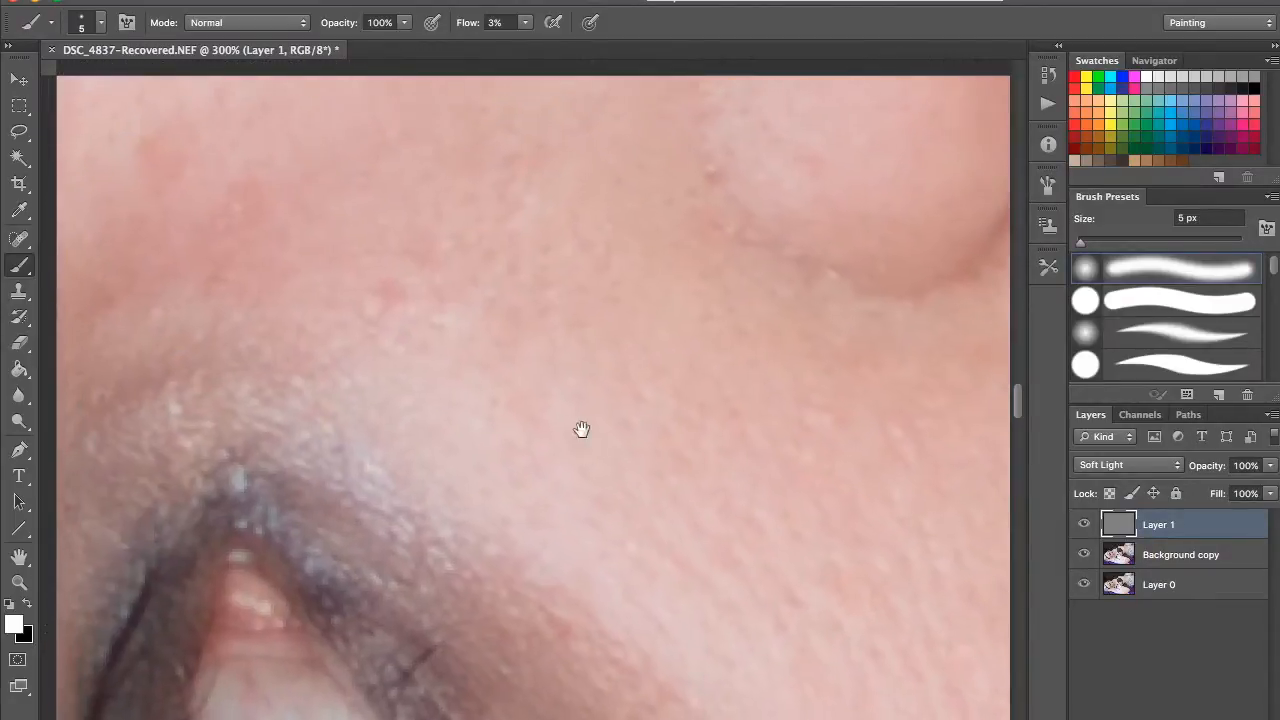
{"action": "key", "text": "ctrl+r"}
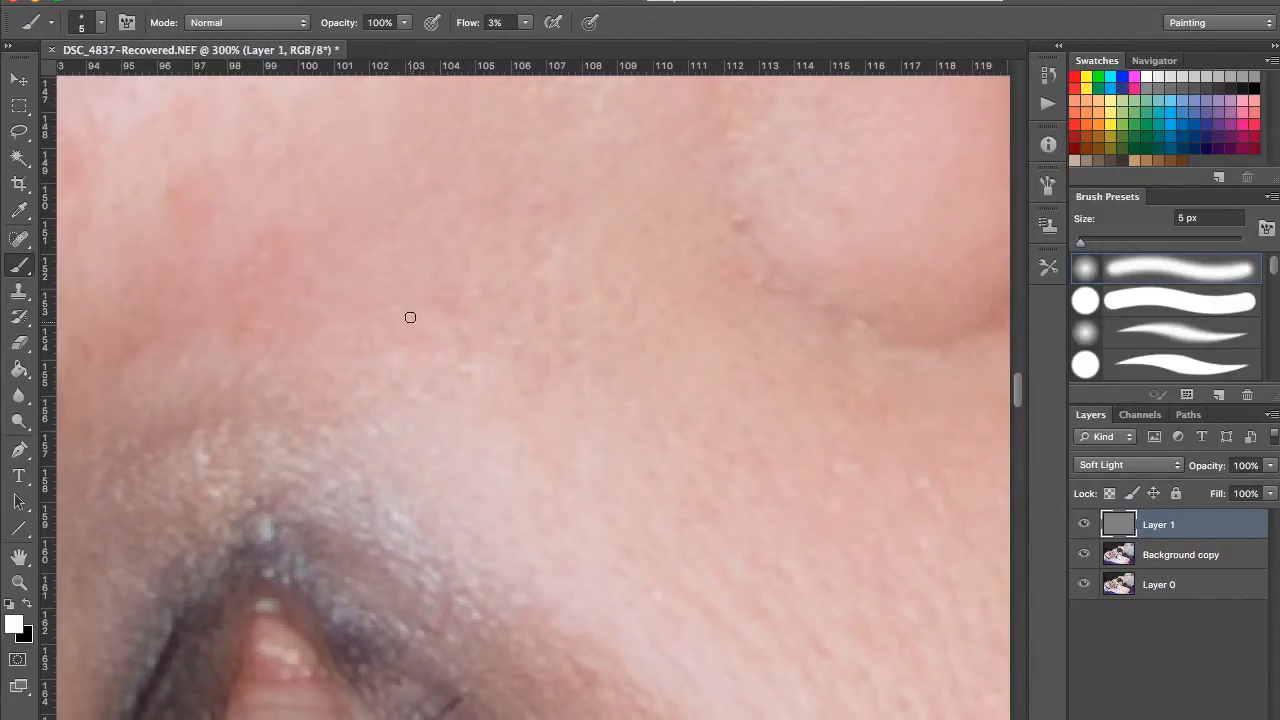
Step: Even out the light and dark specks beside the nose near the inner eye corner, alternating black and white at 5 px
{"action": "key", "text": "x"}
{"action": "left_click_drag", "start_coordinate": [469, 323], "coordinate": [517, 391]}
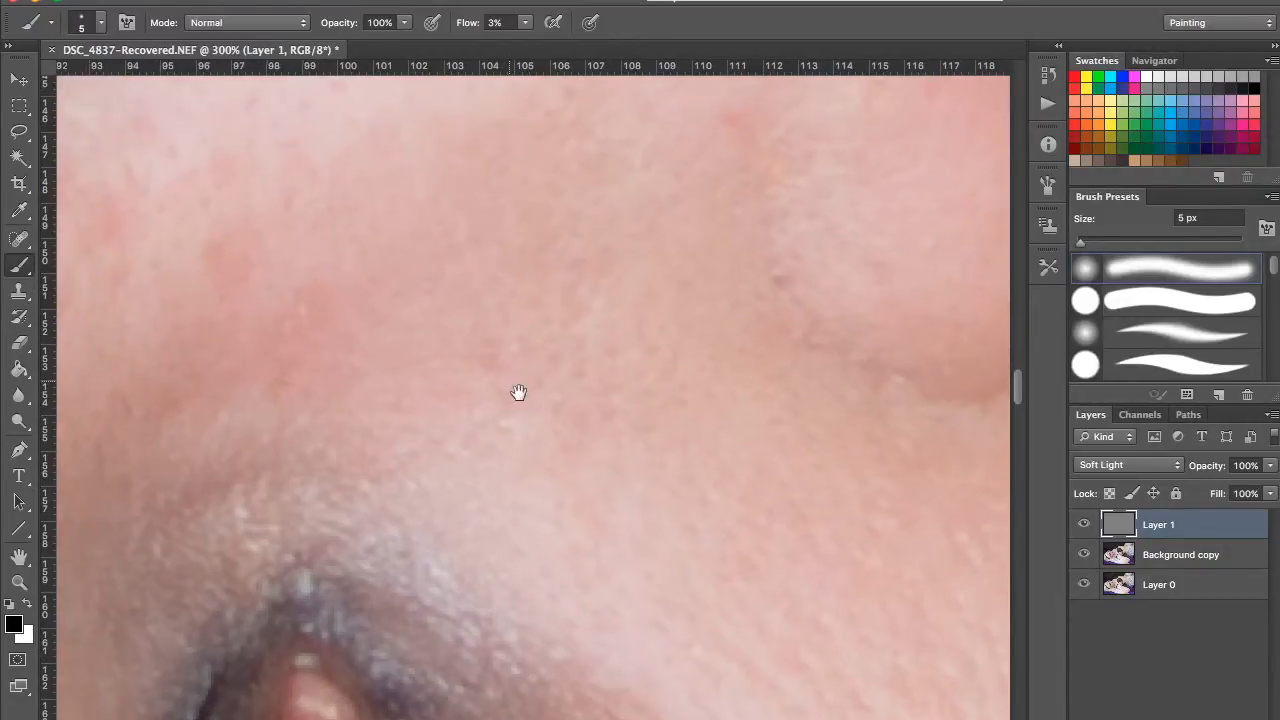
{"action": "key", "text": "x"}
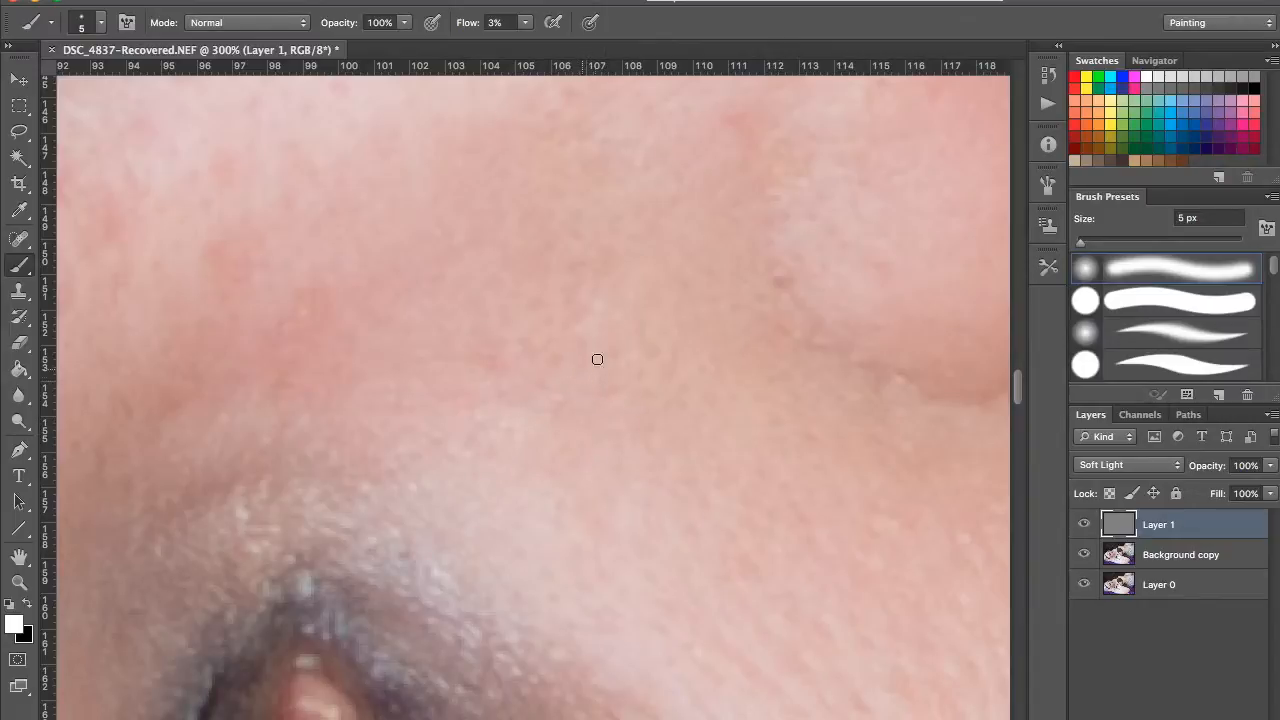
{"action": "left_click_drag", "start_coordinate": [614, 293], "coordinate": [610, 301]}
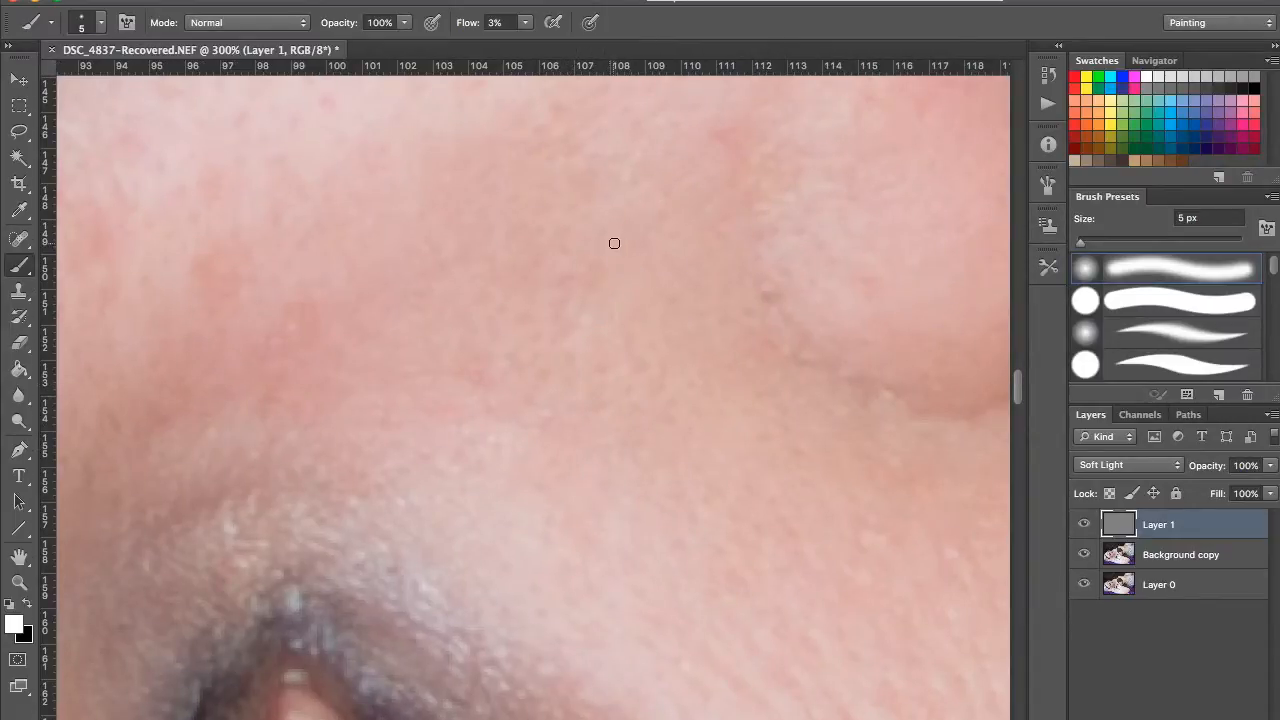
{"action": "mouse_move", "coordinate": [443, 466]}
{"action": "left_mouse_down"}
{"action": "mouse_move", "coordinate": [500, 314]}
{"action": "mouse_move", "coordinate": [443, 384]}
{"action": "left_mouse_up"}
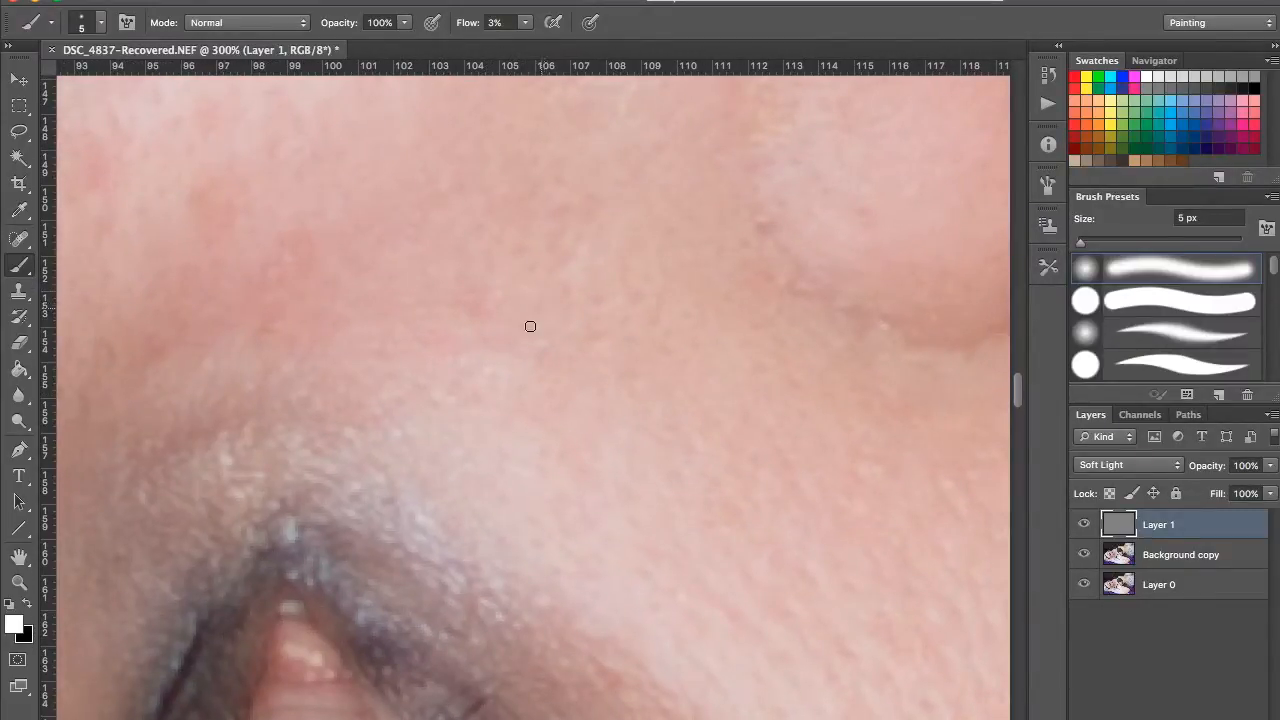
{"action": "left_click_drag", "start_coordinate": [564, 305], "coordinate": [570, 314]}
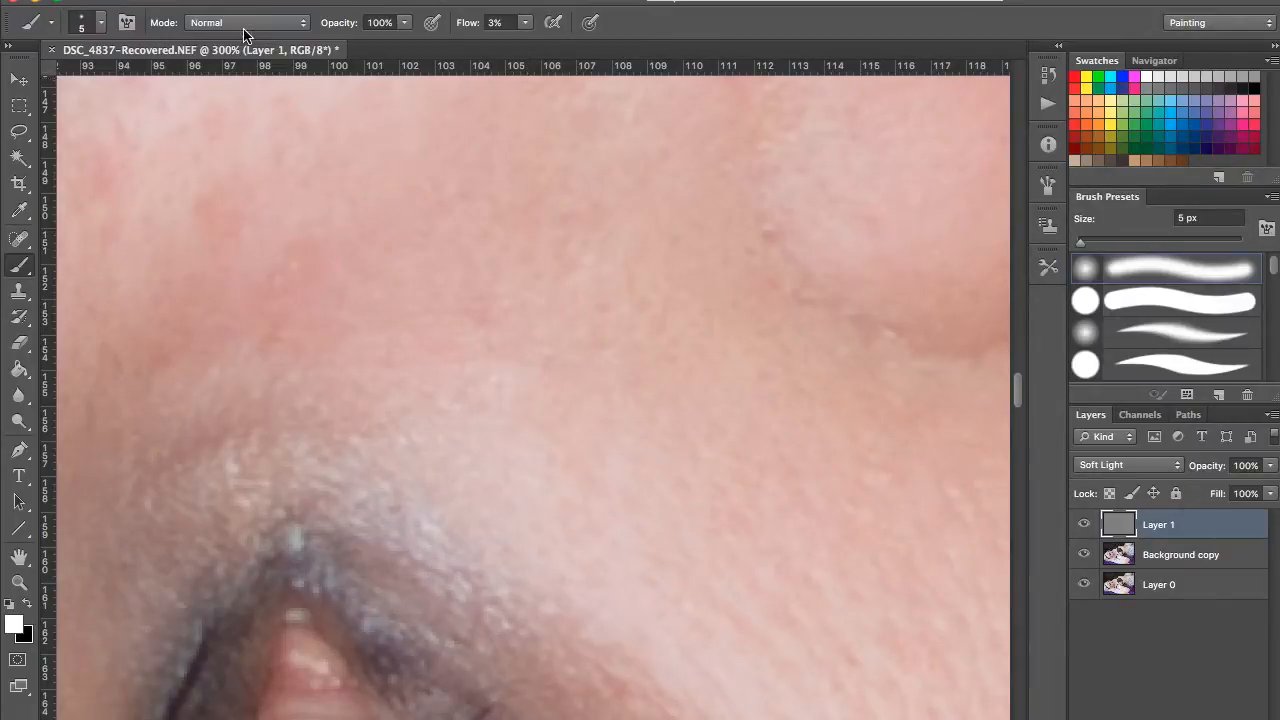
Step: Darken the light specks on the cheek beneath the inner eye corner with the black 5 px brush at 400% zoom
{"action": "left_click_drag", "start_coordinate": [206, 274], "coordinate": [273, 184]}
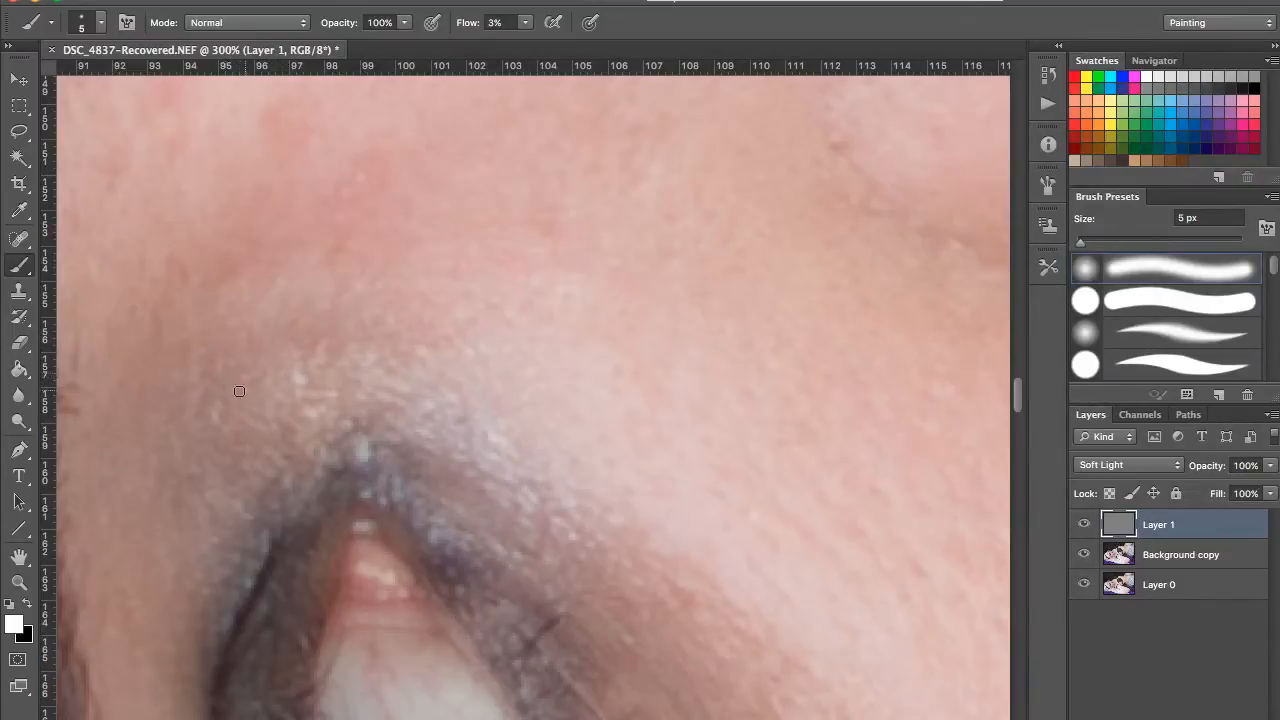
{"action": "mouse_move", "coordinate": [380, 342]}
{"action": "left_mouse_down"}
{"action": "mouse_move", "coordinate": [203, 268]}
{"action": "mouse_move", "coordinate": [152, 208]}
{"action": "left_mouse_up"}
{"action": "left_click_drag", "start_coordinate": [383, 403], "coordinate": [288, 352]}
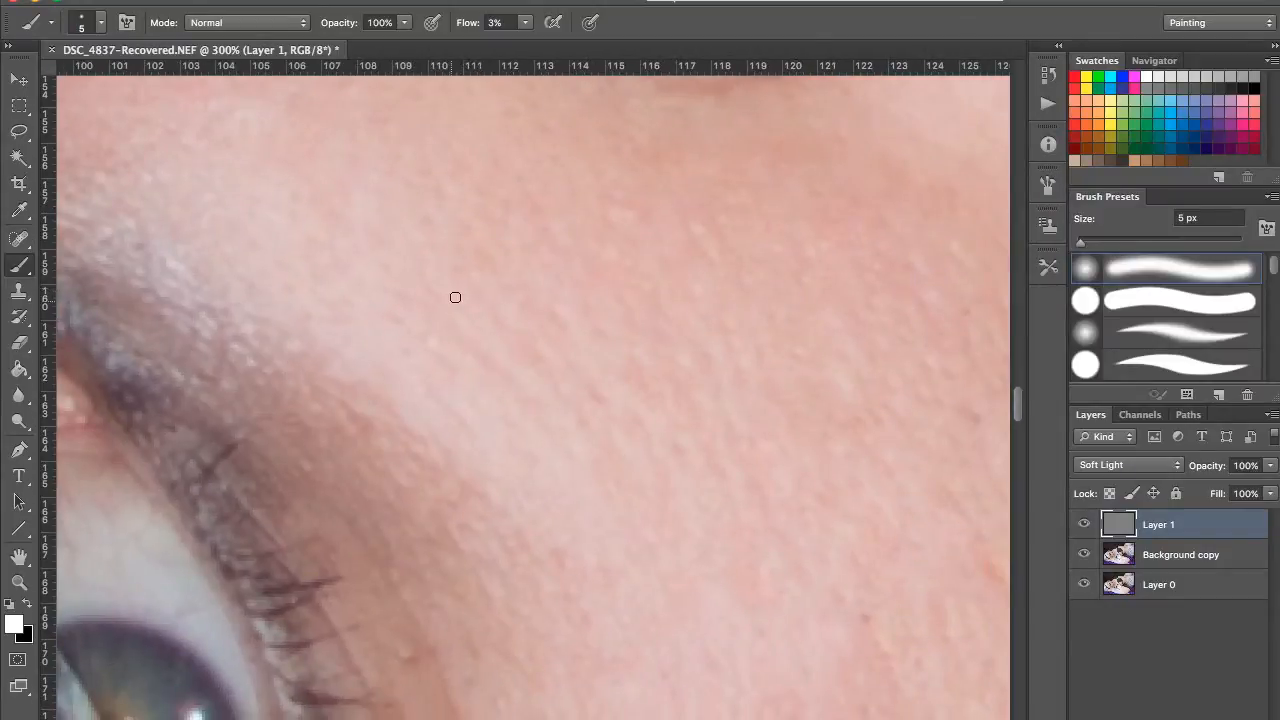
{"action": "key", "text": "ctrl+plus"}
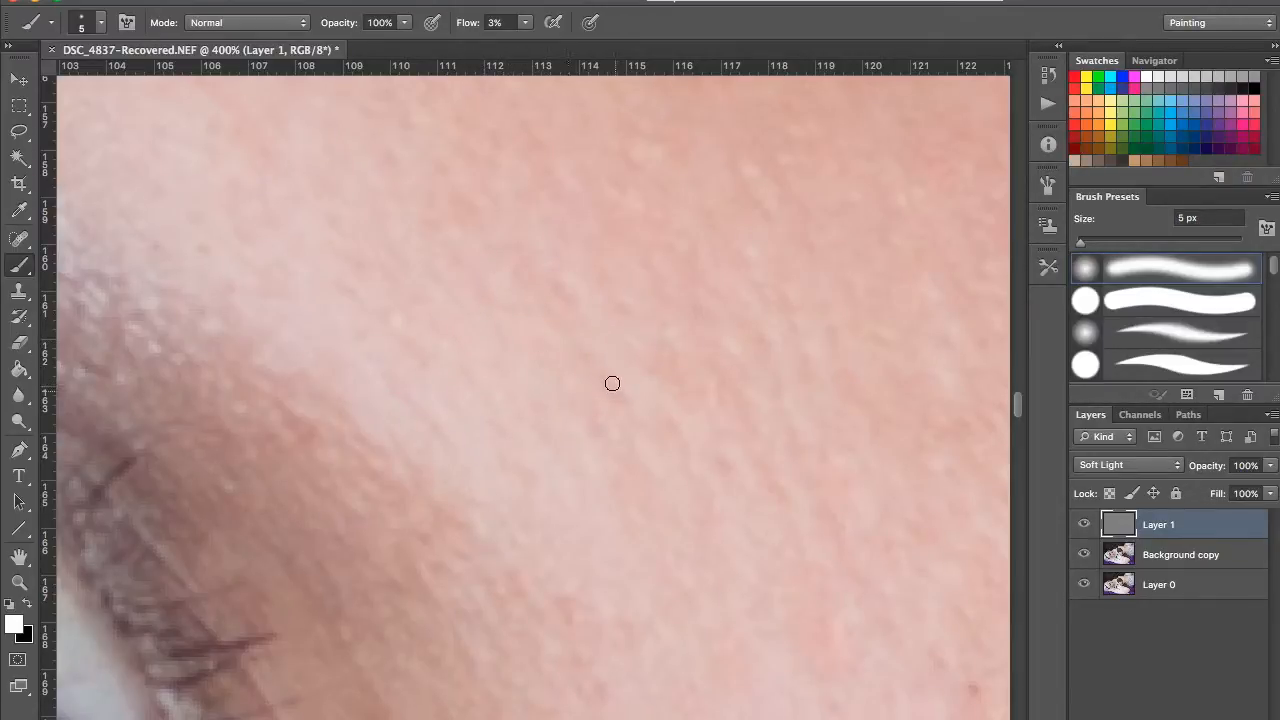
{"action": "key", "text": "x"}
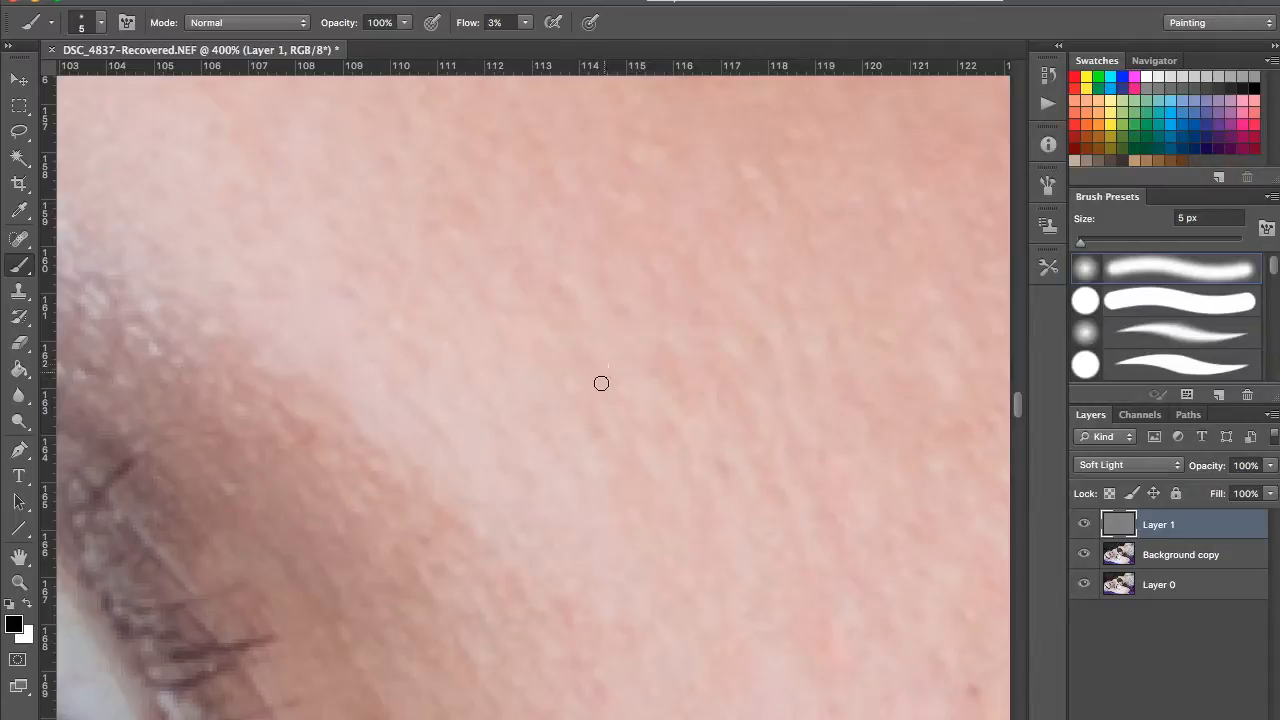
{"action": "left_click_drag", "start_coordinate": [675, 296], "coordinate": [649, 282]}
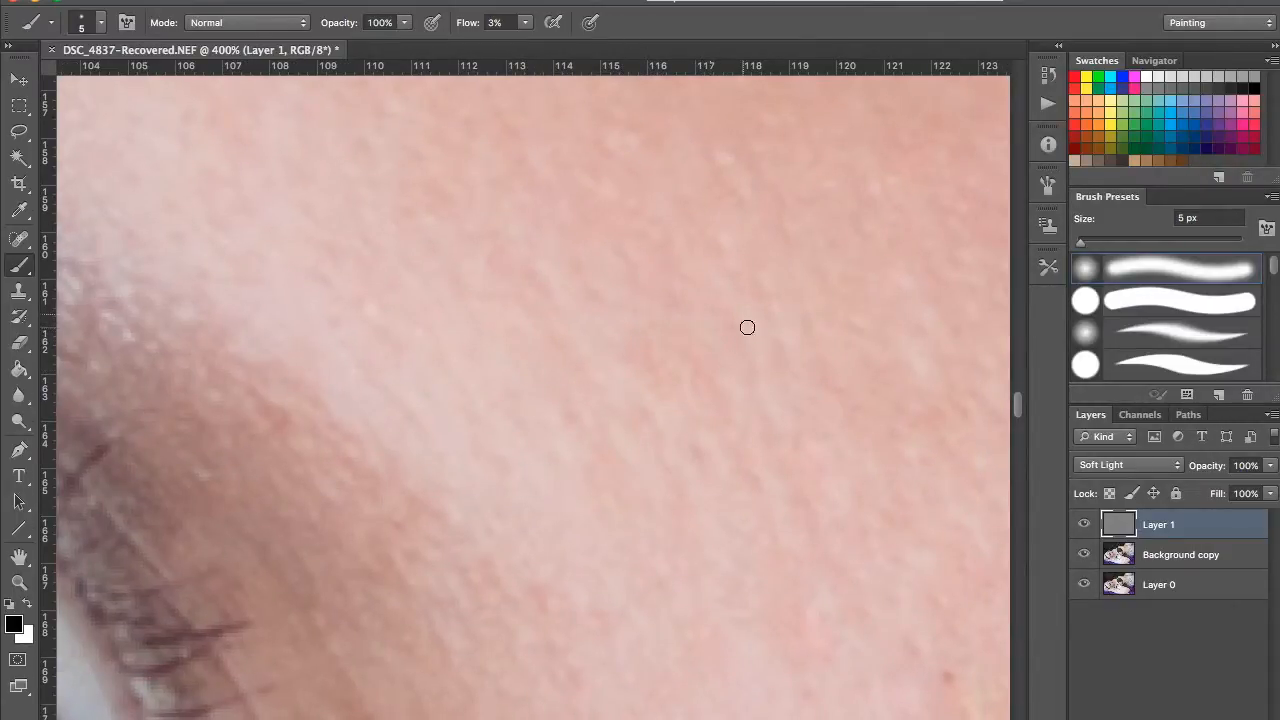
Step: Even out the mottled skin between the lower lashes and the nose side of the cheek, alternating black and white at 5 px
{"action": "scroll", "coordinate": [766, 403], "scroll_direction": "down", "scroll_amount": 5}
{"action": "scroll", "coordinate": [766, 403], "scroll_direction": "right", "scroll_amount": 4}
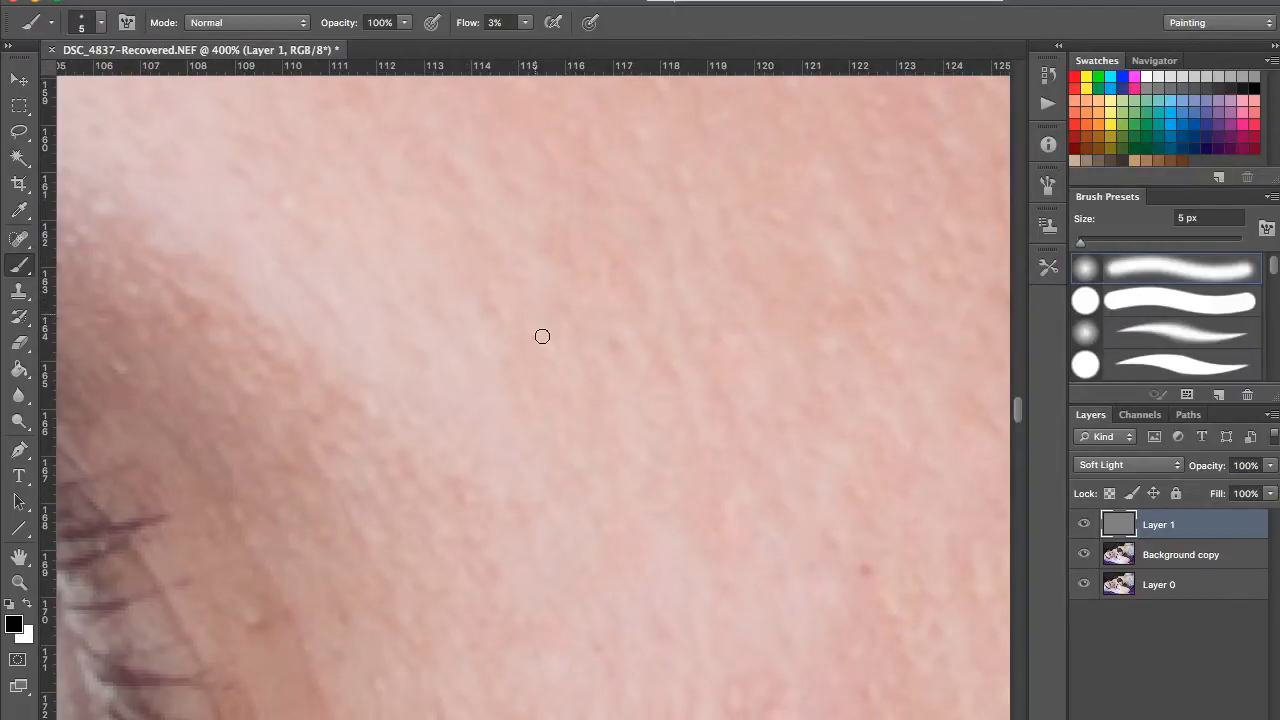
{"action": "scroll", "coordinate": [672, 233], "scroll_direction": "up", "scroll_amount": 2}
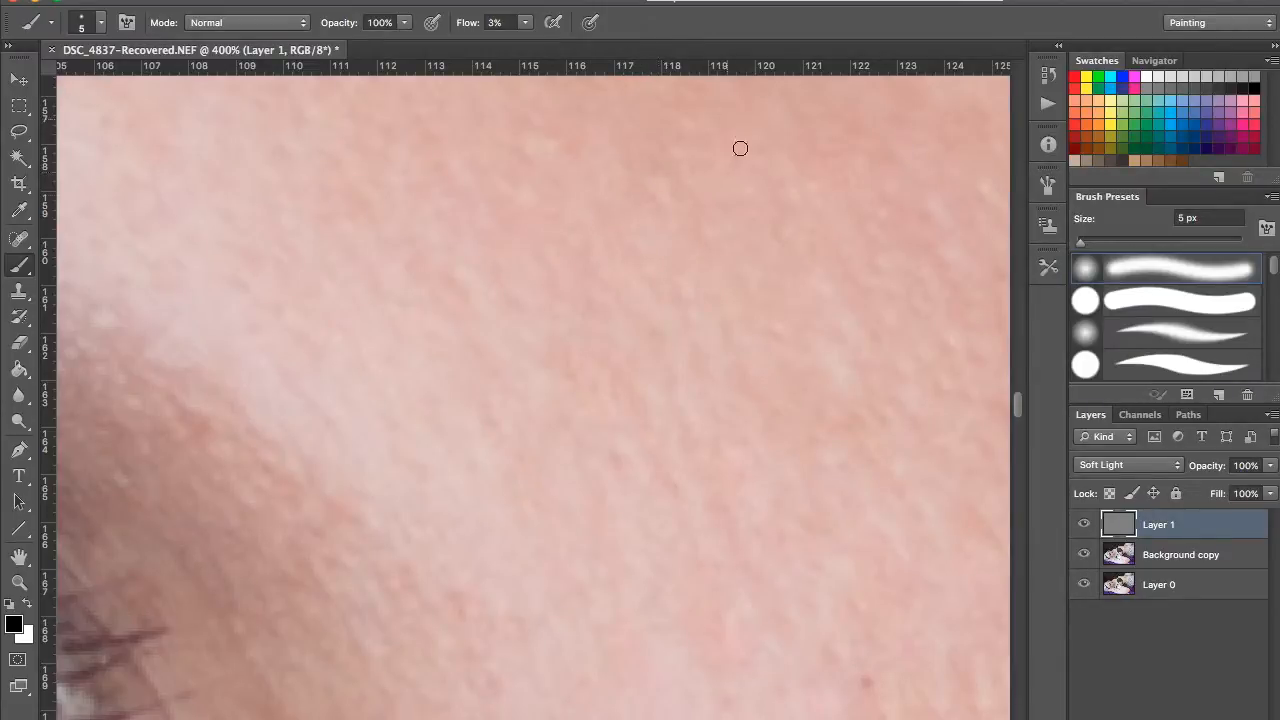
{"action": "scroll", "coordinate": [666, 241], "scroll_direction": "up", "scroll_amount": 2}
{"action": "scroll", "coordinate": [666, 241], "scroll_direction": "right", "scroll_amount": 1}
{"action": "key", "text": "x"}
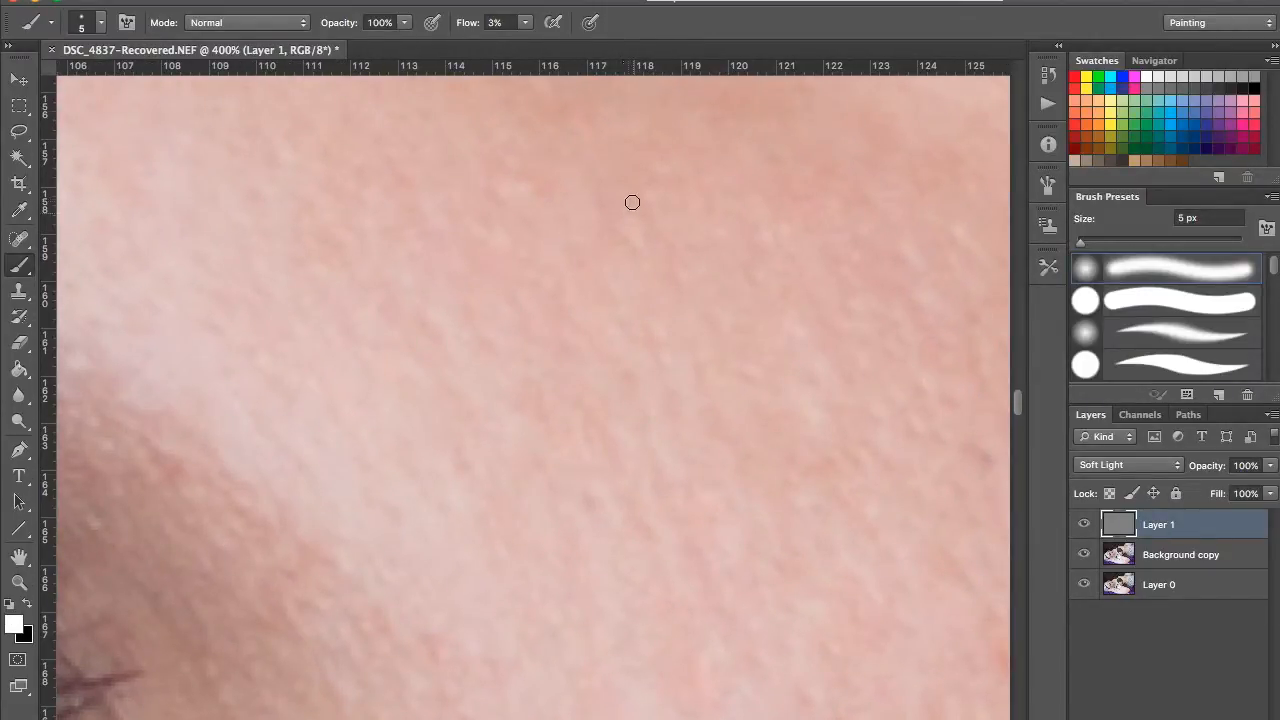
{"action": "key", "text": "x"}
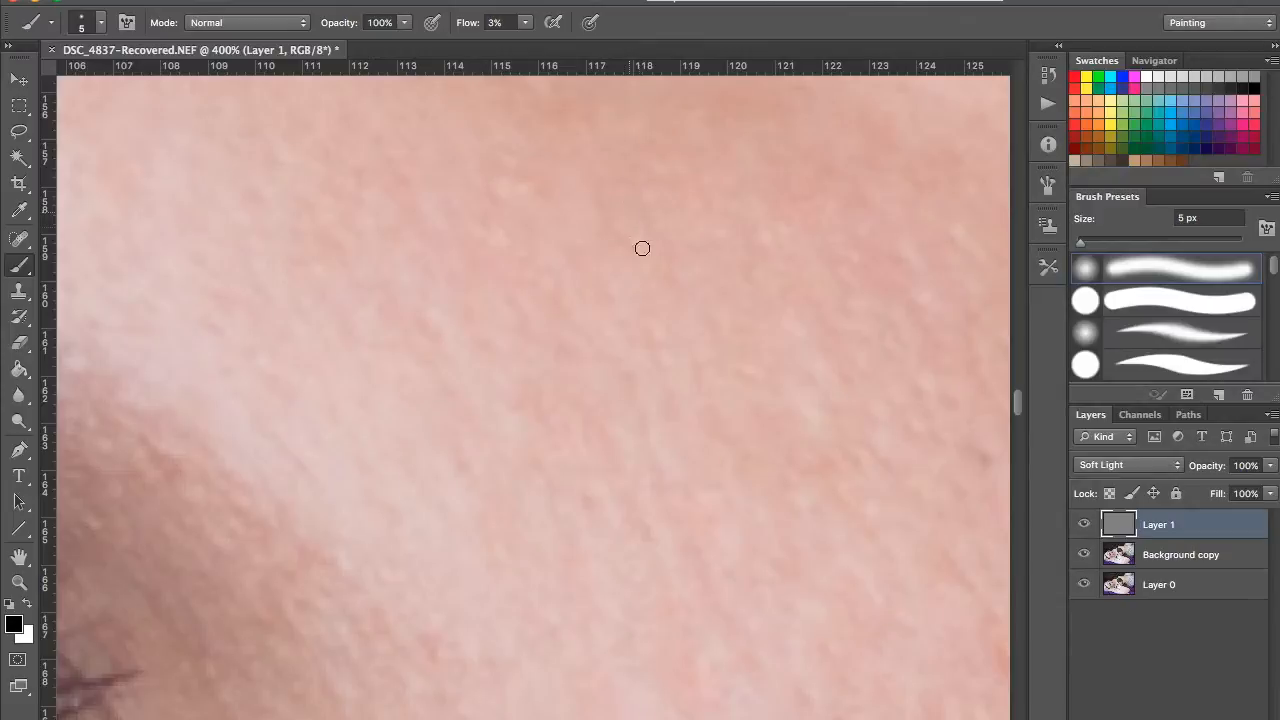
Step: Tone down the bright specks on the cheek skin near the upper glitter dot with the black 5 px brush
{"action": "scroll", "coordinate": [617, 224], "scroll_direction": "down", "scroll_amount": 2}
{"action": "scroll", "coordinate": [617, 224], "scroll_direction": "right", "scroll_amount": 2}
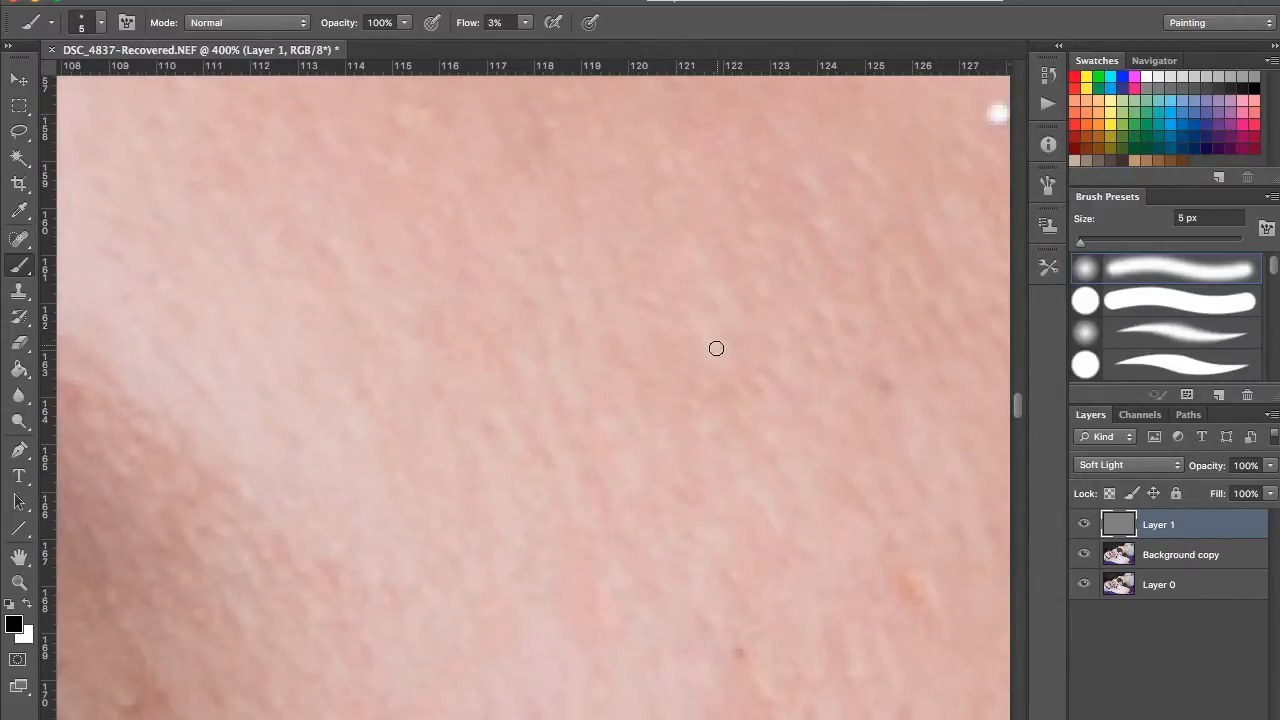
{"action": "left_click_drag", "start_coordinate": [722, 361], "coordinate": [675, 343]}
Step: Lighten the darker patches across the middle of the cheek with the white brush enlarged to 6 px
{"action": "key", "text": "x"}
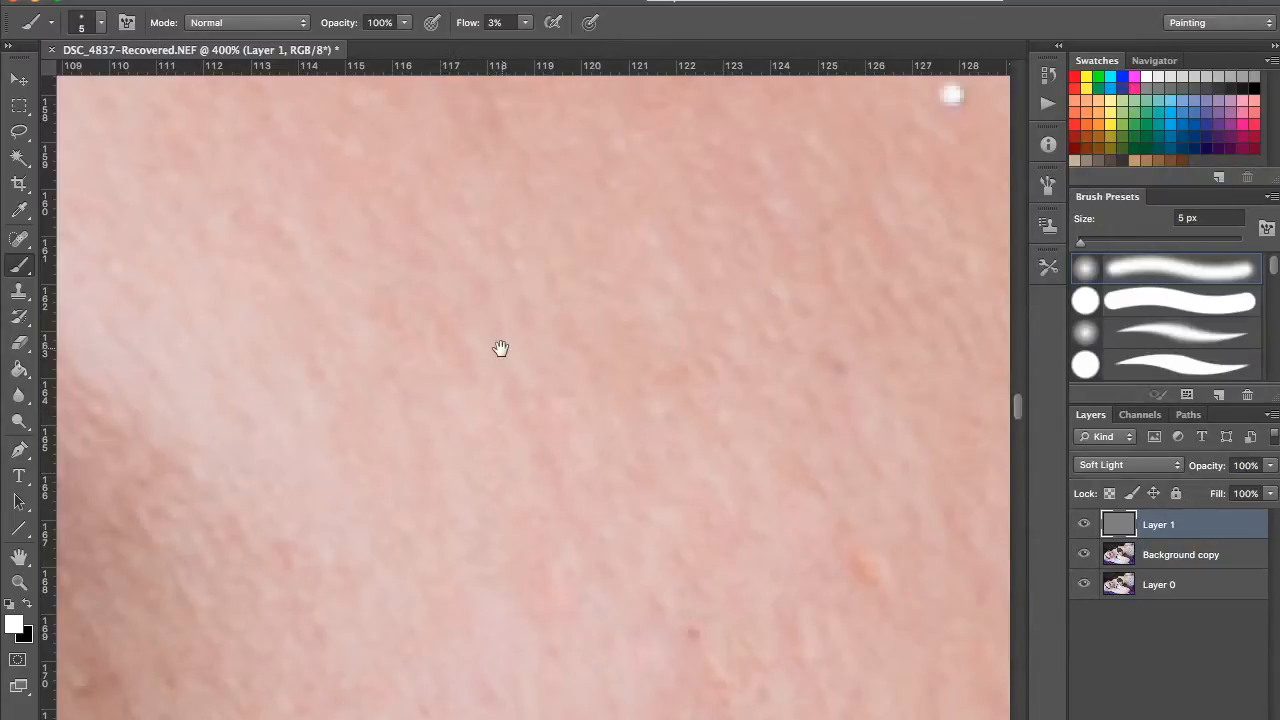
{"action": "scroll", "coordinate": [495, 352], "scroll_direction": "up", "scroll_amount": 2}
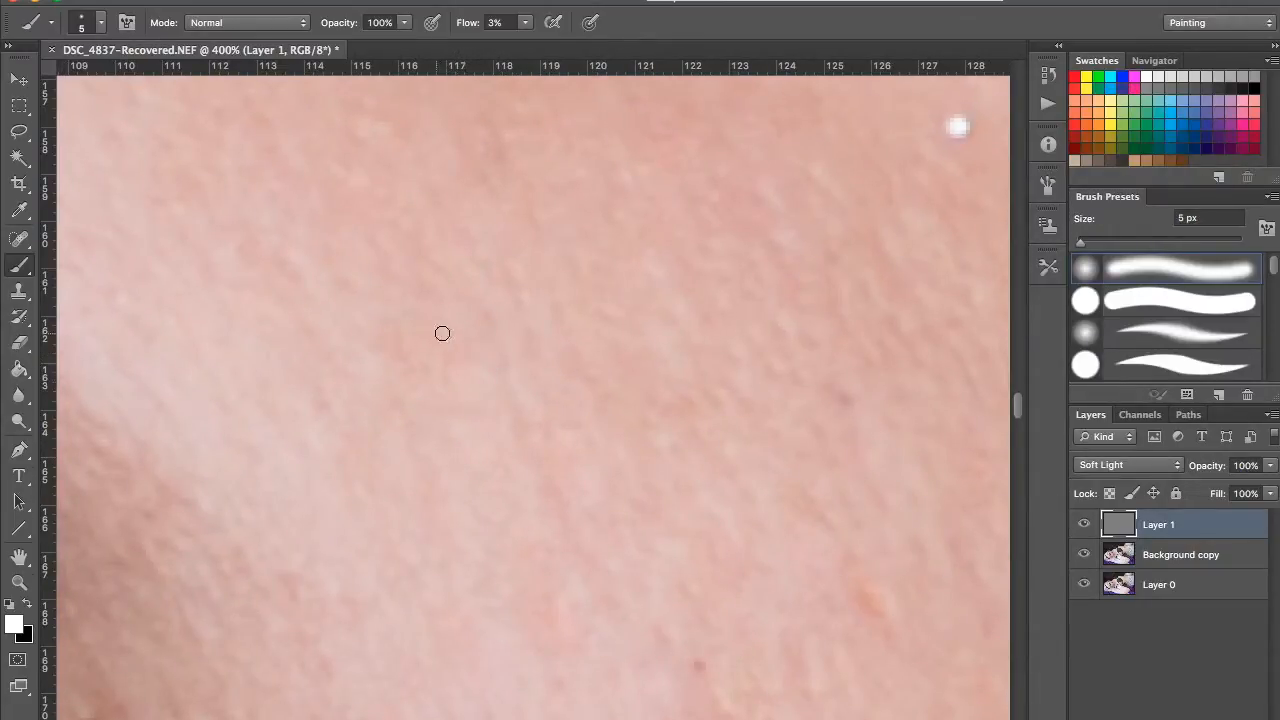
{"action": "key", "text": "bracketright"}
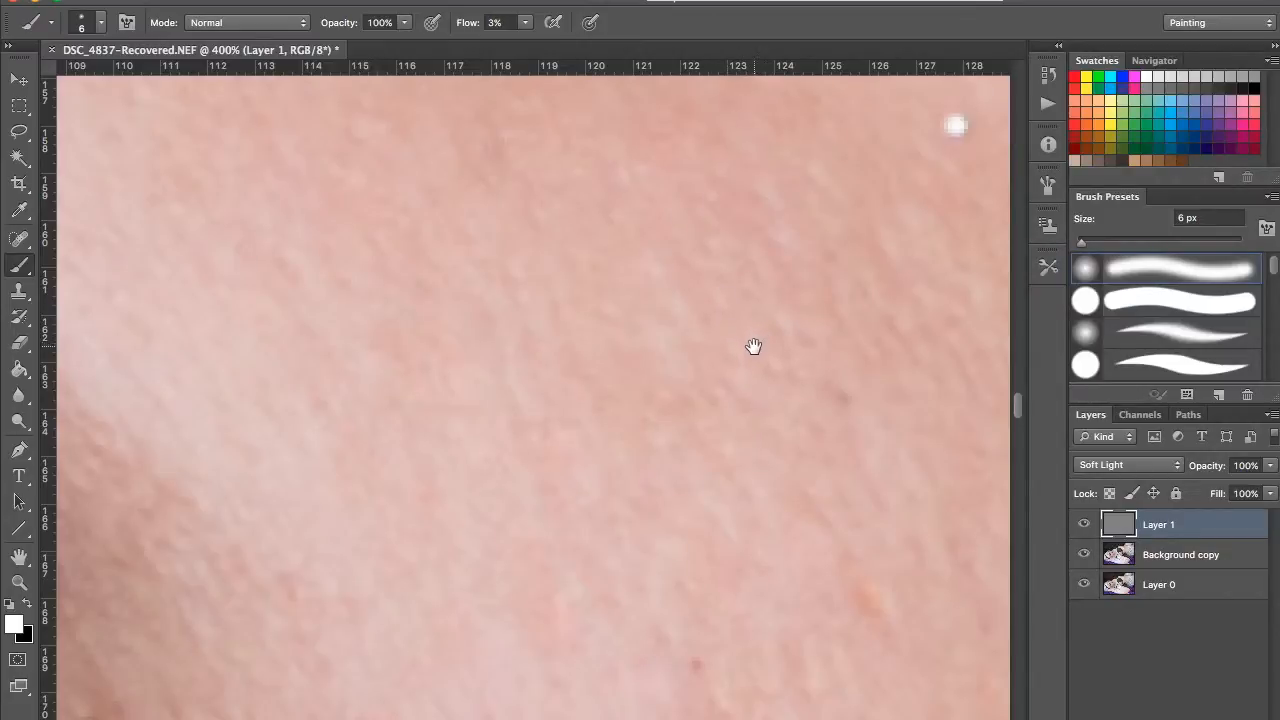
{"action": "left_click_drag", "start_coordinate": [727, 389], "coordinate": [596, 277]}
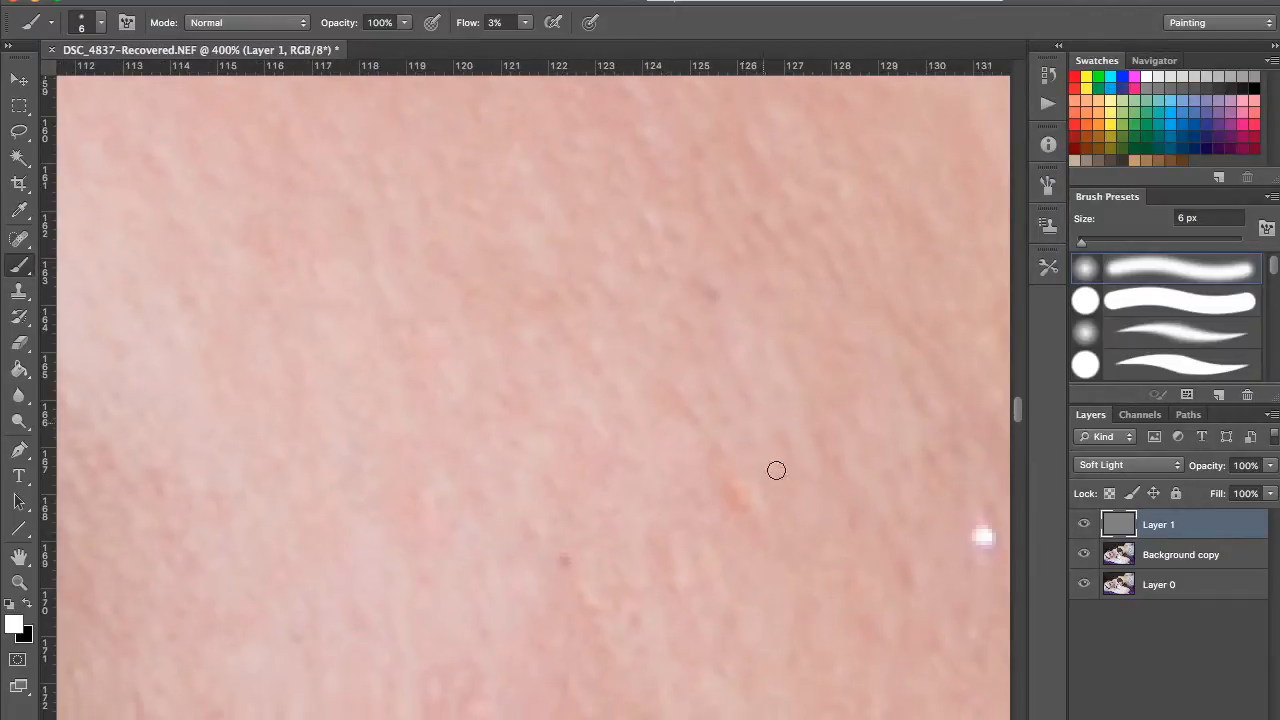
{"action": "left_click_drag", "start_coordinate": [623, 375], "coordinate": [639, 97]}
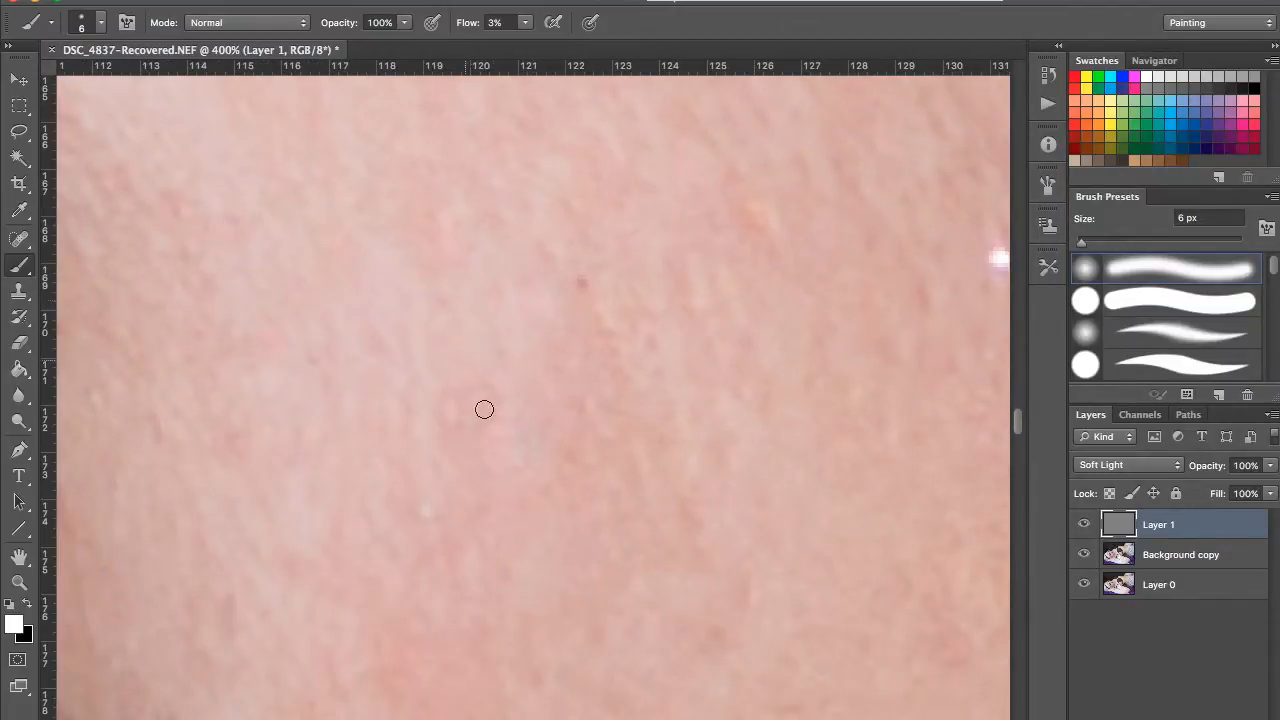
{"action": "scroll", "coordinate": [486, 389], "scroll_direction": "down", "scroll_amount": 5}
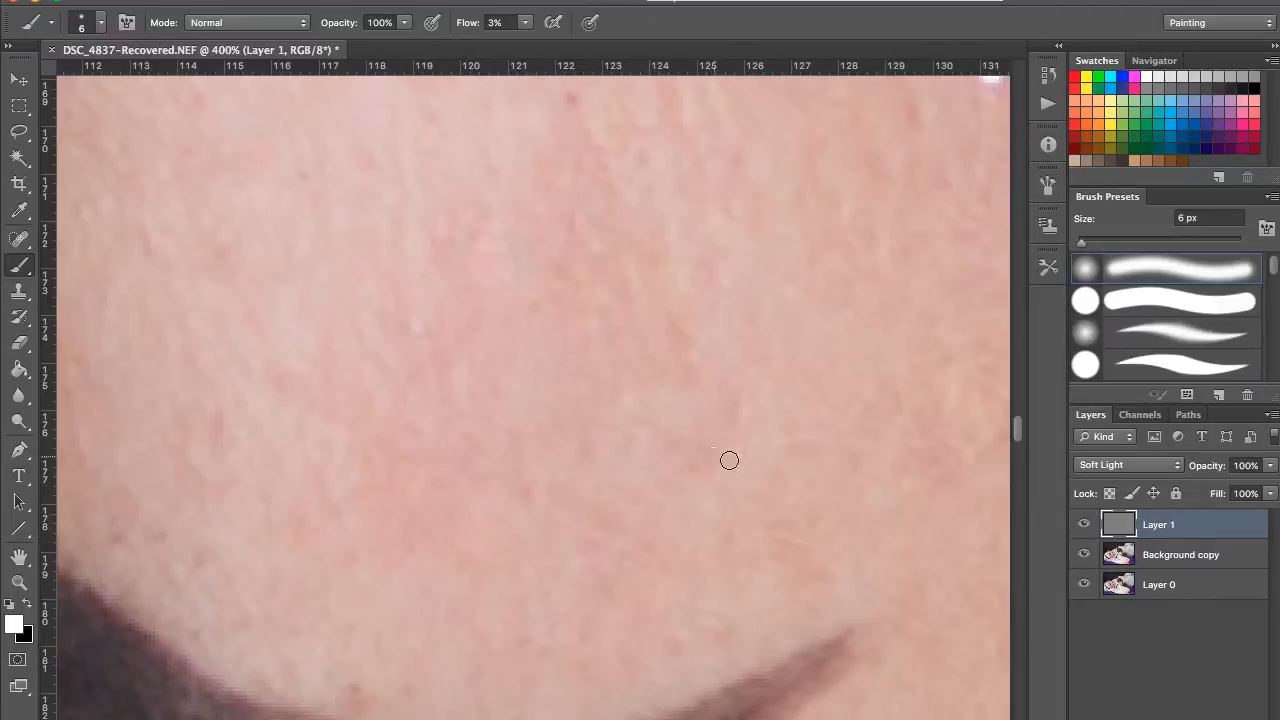
Step: Check the cheek retouching at 200% zoom by toggling the visibility of Layer 1
{"action": "left_click_drag", "start_coordinate": [738, 309], "coordinate": [601, 397]}
{"action": "key", "text": "super+minus"}
{"action": "key", "text": "super+minus"}
{"action": "left_click_drag", "start_coordinate": [695, 287], "coordinate": [721, 411]}
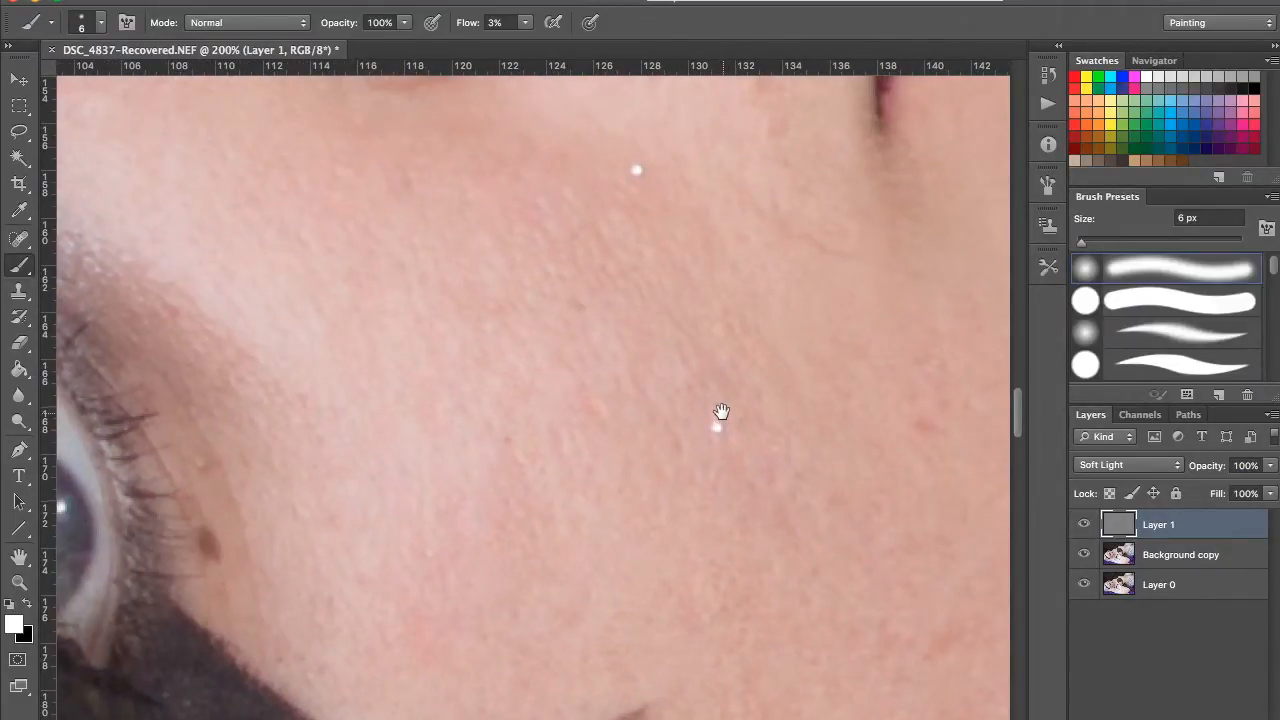
{"action": "left_click", "coordinate": [1083, 527]}
Step: Lighten the dark creases in the skin between the other eye and the nose with the white 6 px brush at 400% zoom
{"action": "left_click_drag", "start_coordinate": [795, 320], "coordinate": [593, 668]}
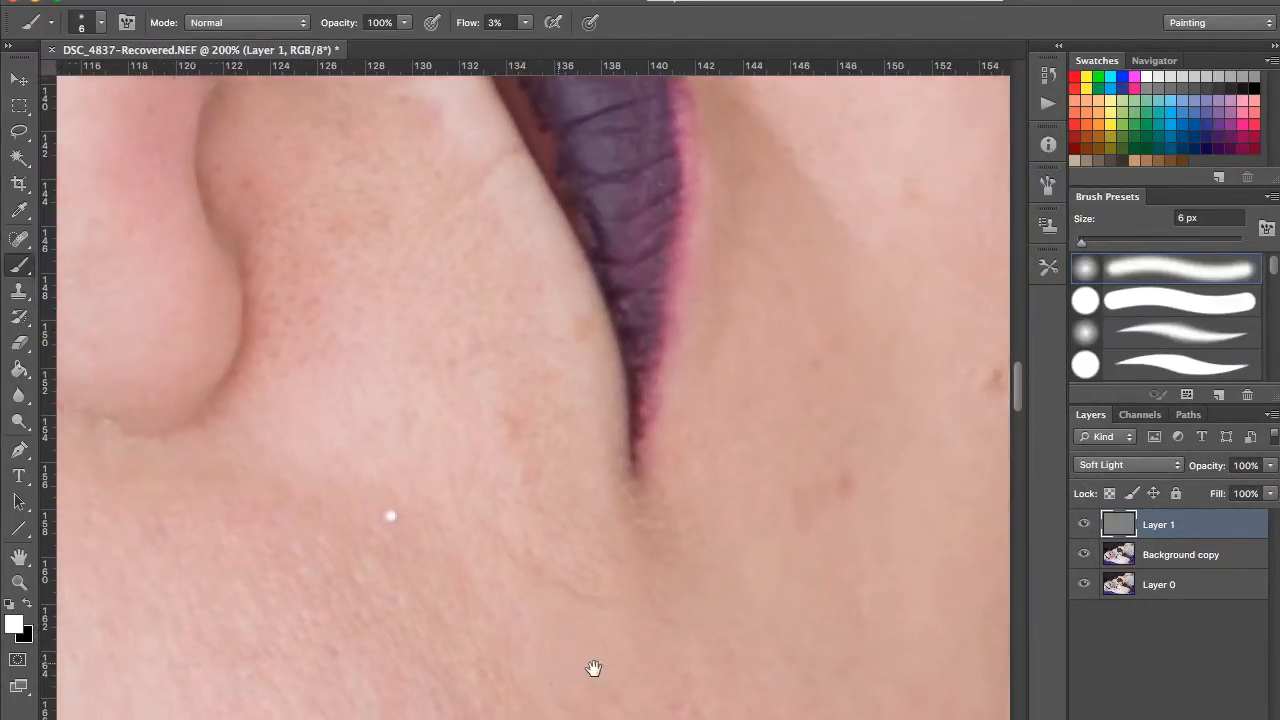
{"action": "left_click_drag", "start_coordinate": [299, 269], "coordinate": [444, 331]}
{"action": "left_click_drag", "start_coordinate": [498, 300], "coordinate": [926, 483]}
{"action": "mouse_move", "coordinate": [346, 500]}
{"action": "left_mouse_down"}
{"action": "mouse_move", "coordinate": [586, 403]}
{"action": "mouse_move", "coordinate": [846, 334]}
{"action": "left_mouse_up"}
{"action": "left_click_drag", "start_coordinate": [714, 352], "coordinate": [786, 309]}
{"action": "mouse_move", "coordinate": [411, 442]}
{"action": "left_mouse_down"}
{"action": "mouse_move", "coordinate": [614, 274]}
{"action": "mouse_move", "coordinate": [557, 371]}
{"action": "left_mouse_up"}
{"action": "mouse_move", "coordinate": [594, 219]}
{"action": "left_mouse_down"}
{"action": "mouse_move", "coordinate": [466, 269]}
{"action": "mouse_move", "coordinate": [442, 231]}
{"action": "left_mouse_up"}
{"action": "key", "text": "super+plus"}
{"action": "key", "text": "super+plus"}
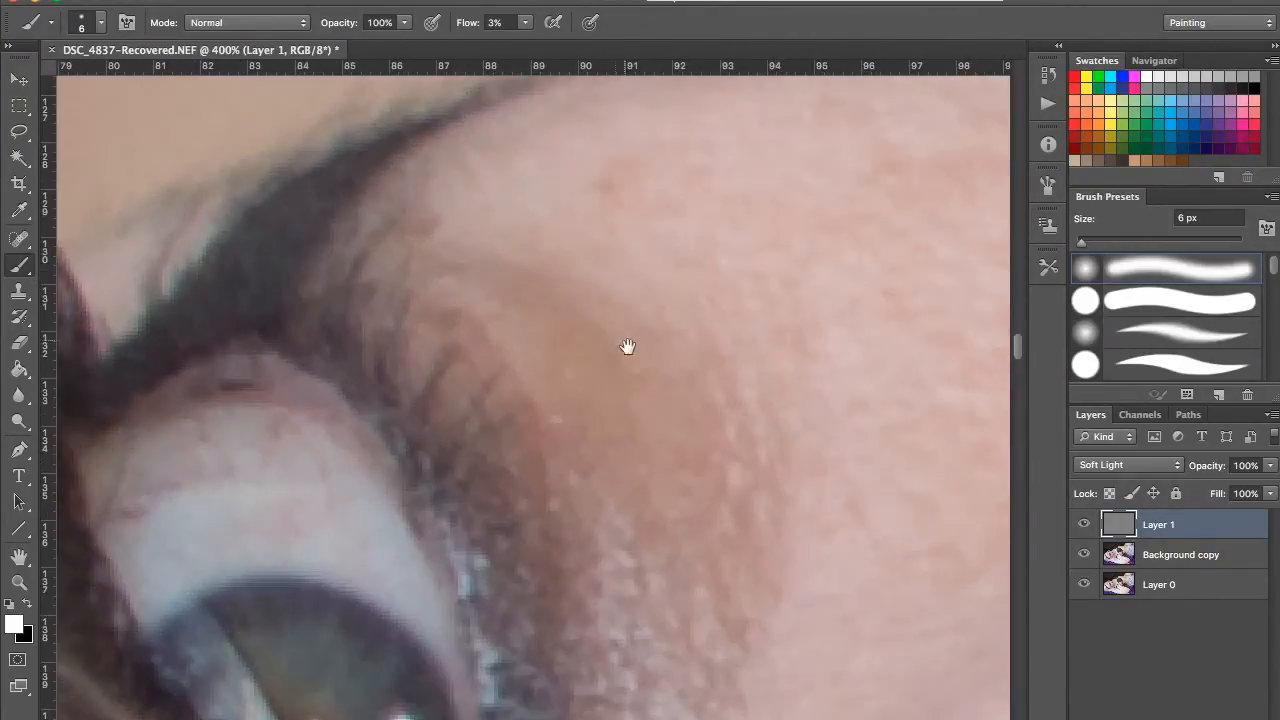
{"action": "left_click_drag", "start_coordinate": [627, 347], "coordinate": [560, 358]}
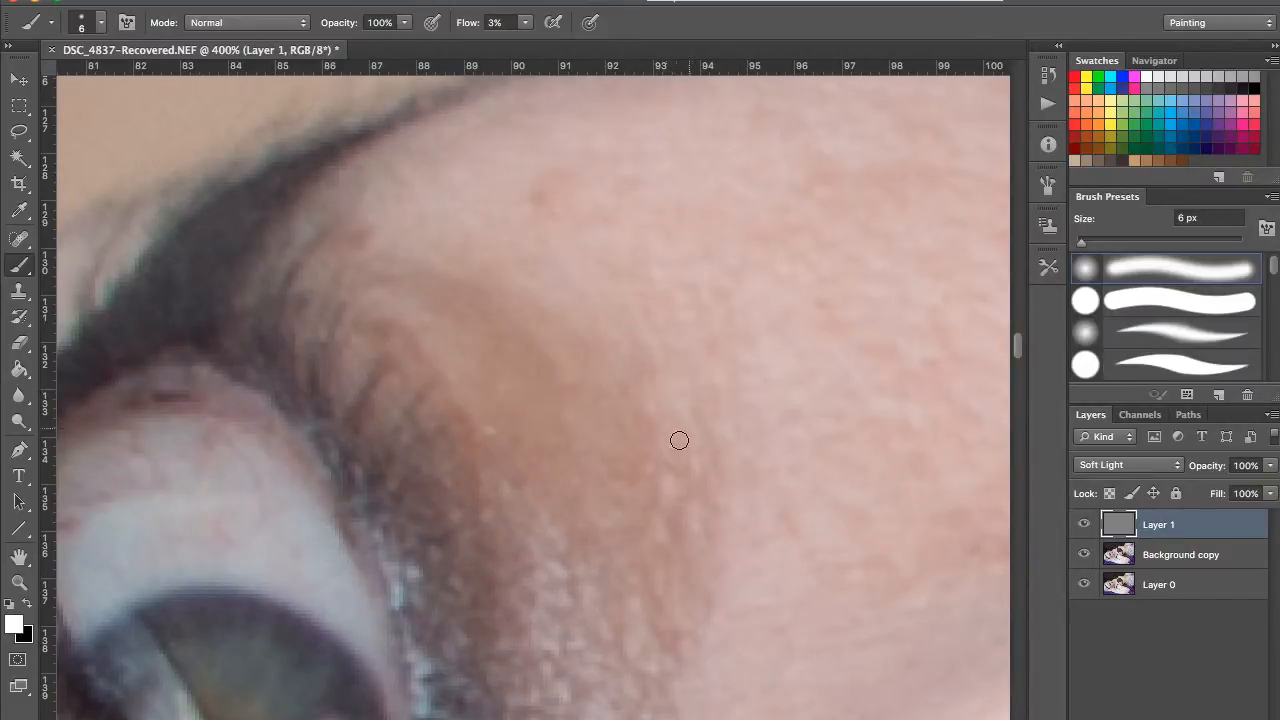
{"action": "left_click_drag", "start_coordinate": [721, 409], "coordinate": [717, 371]}
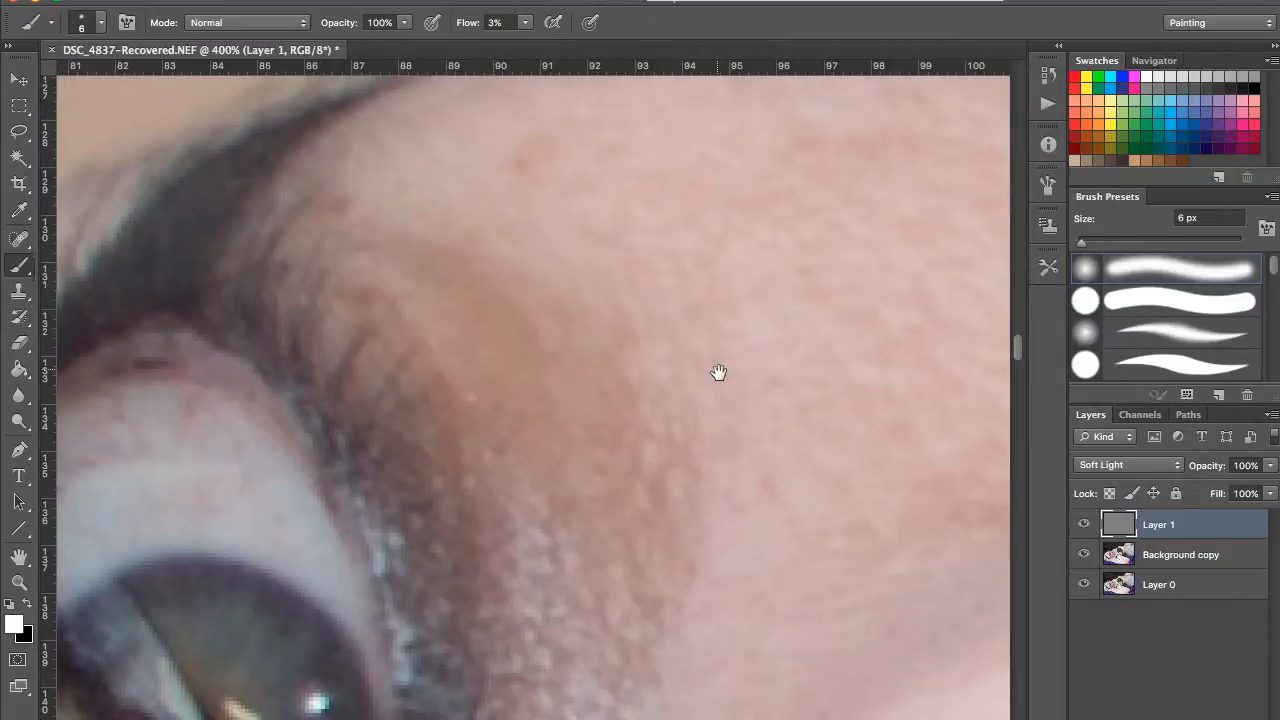
{"action": "left_click_drag", "start_coordinate": [646, 471], "coordinate": [612, 255]}
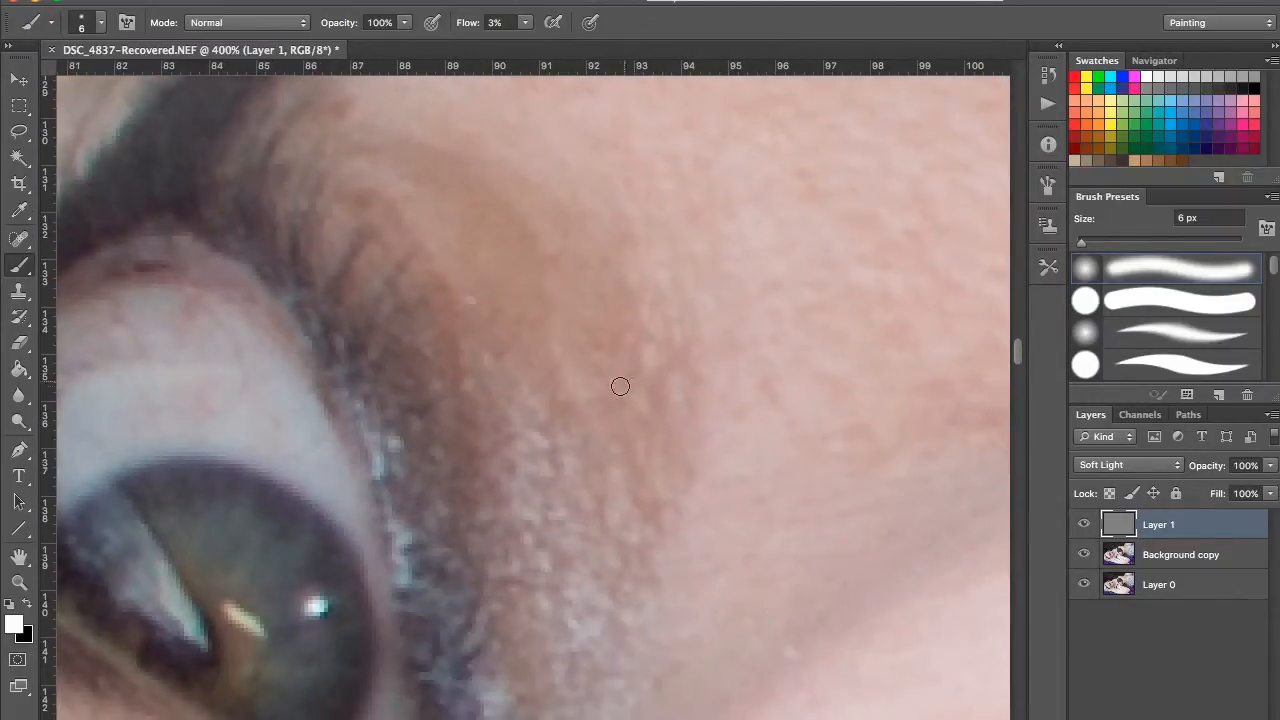
Step: Tint the brown shadow beside that eye with a light pink sampled from the nearby skin, enlarging the brush to 15 px
{"action": "left_click_drag", "start_coordinate": [624, 382], "coordinate": [614, 377]}
{"action": "left_click", "coordinate": [748, 250], "text": "alt"}
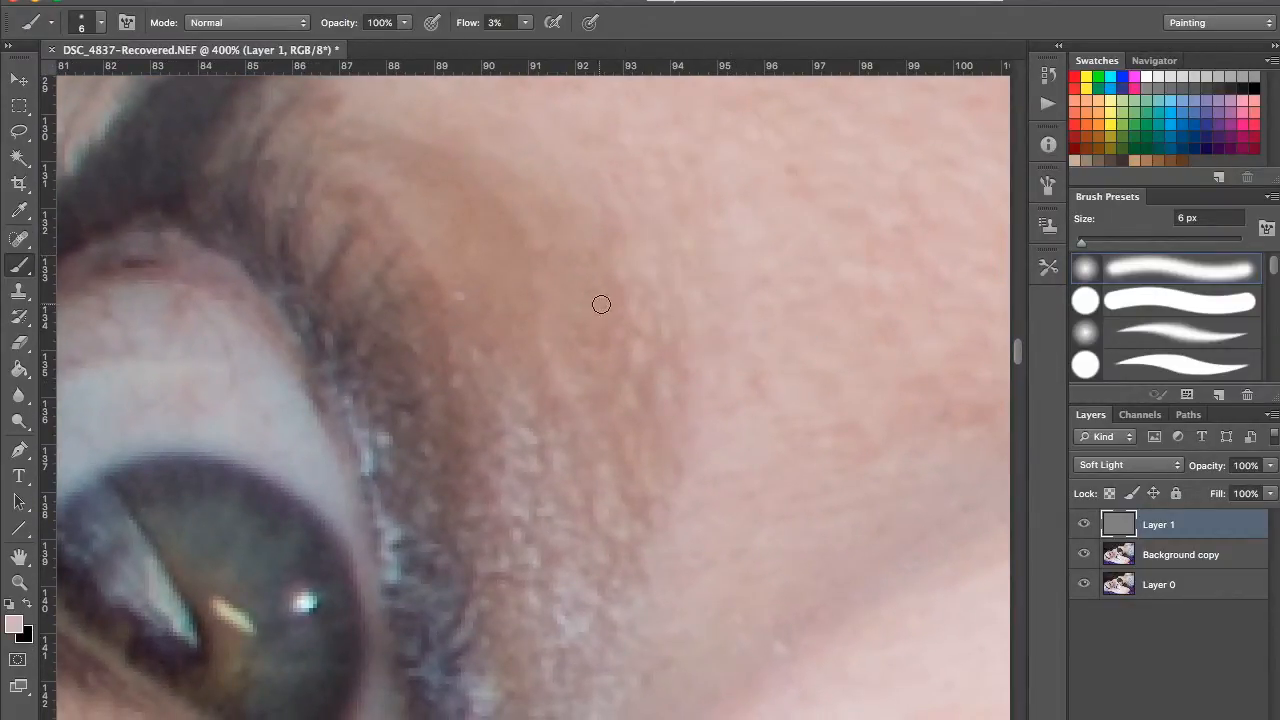
{"action": "key", "text": "bracketright"}
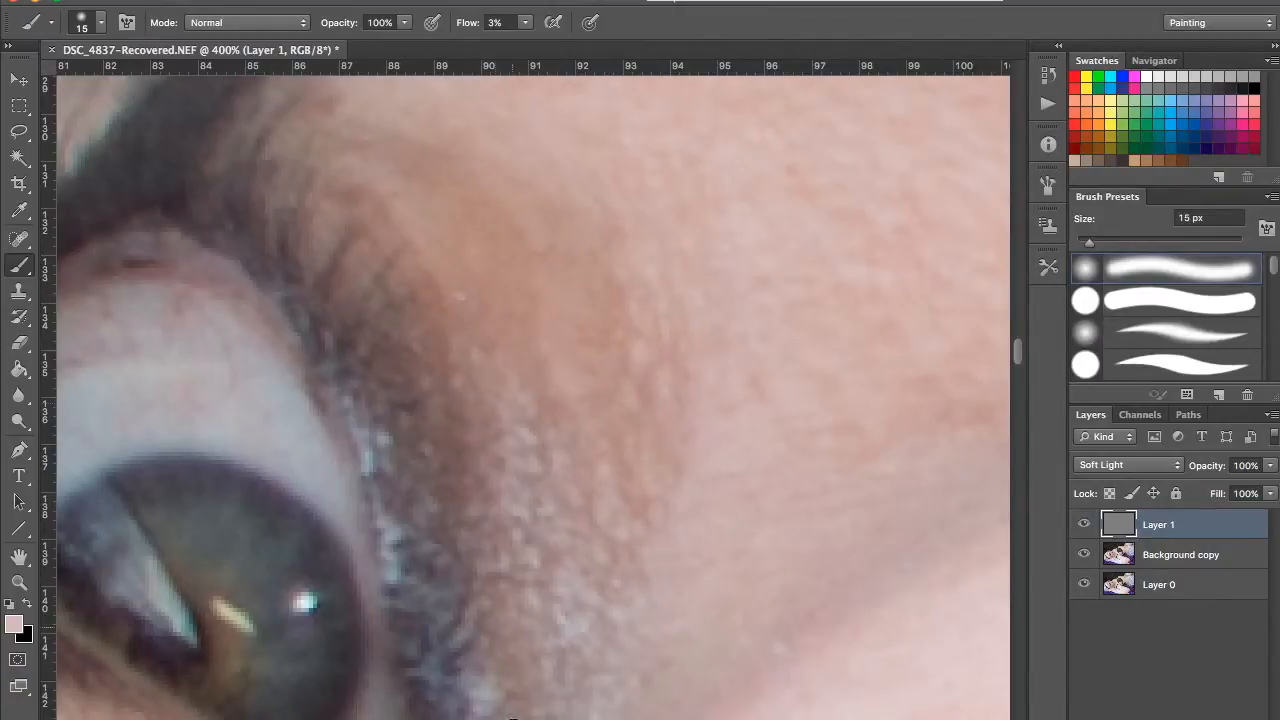
Step: Brush the sampled pink skin tone broadly over the cheek below the eye with a 150 px brush at 100% zoom
{"action": "mouse_move", "coordinate": [675, 482]}
{"action": "left_mouse_down"}
{"action": "mouse_move", "coordinate": [545, 105]}
{"action": "mouse_move", "coordinate": [400, 110]}
{"action": "left_mouse_up"}
{"action": "left_click_drag", "start_coordinate": [594, 500], "coordinate": [300, 110]}
{"action": "mouse_move", "coordinate": [700, 510]}
{"action": "left_mouse_down"}
{"action": "mouse_move", "coordinate": [591, 323]}
{"action": "mouse_move", "coordinate": [474, 285]}
{"action": "left_mouse_up"}
{"action": "left_click", "coordinate": [588, 365]}
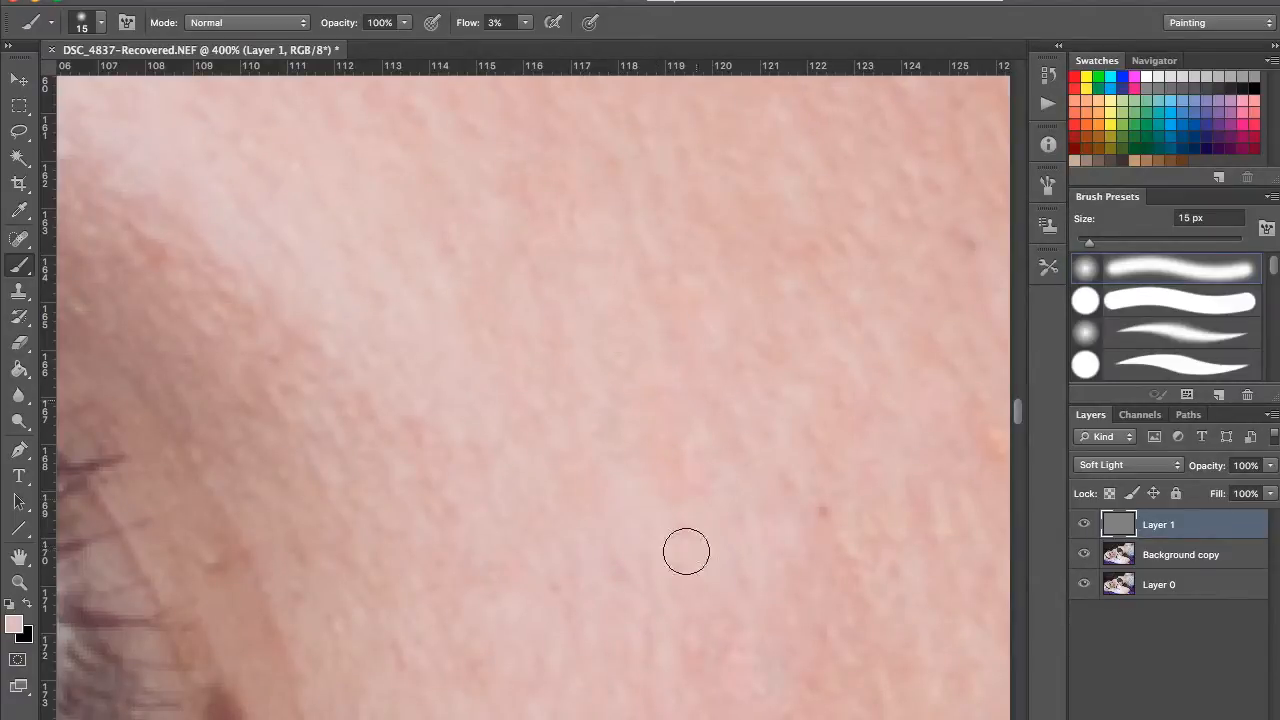
{"action": "key", "text": "super+minus"}
{"action": "key", "text": "super+minus"}
{"action": "key", "text": "super+minus"}
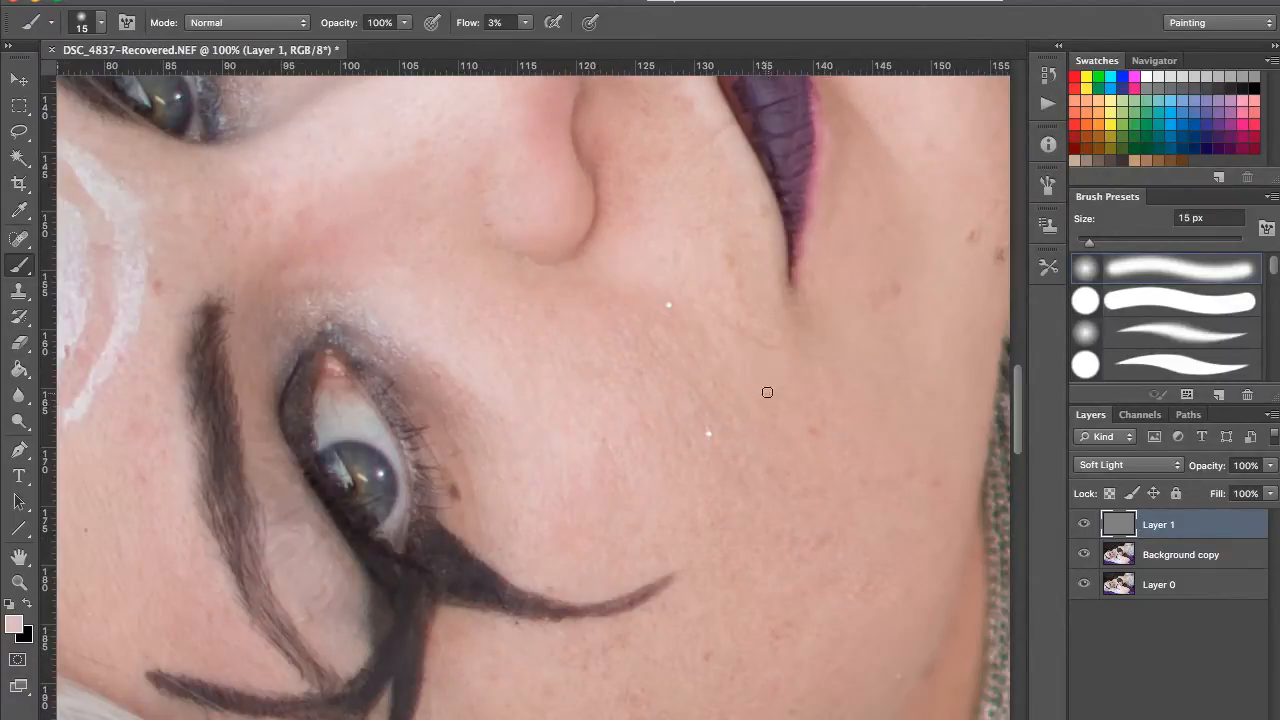
{"action": "key", "text": "bracketright"}
{"action": "key", "text": "bracketright"}
{"action": "key", "text": "bracketright"}
{"action": "key", "text": "bracketright"}
{"action": "key", "text": "bracketright"}
{"action": "key", "text": "bracketright"}
{"action": "key", "text": "bracketright"}
{"action": "key", "text": "bracketright"}
{"action": "key", "text": "bracketright"}
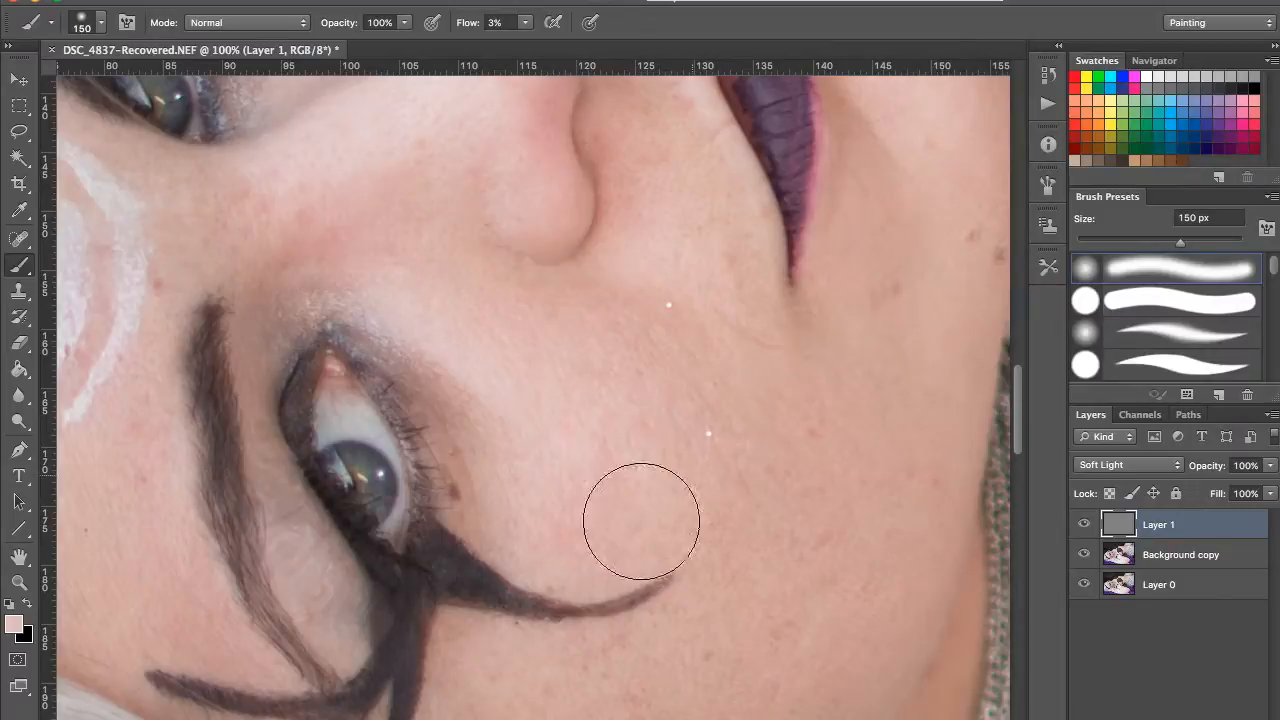
Step: Compare the cheek and nose with and without the dodge and burn layer by toggling Layer 1
{"action": "left_click", "coordinate": [1085, 525]}
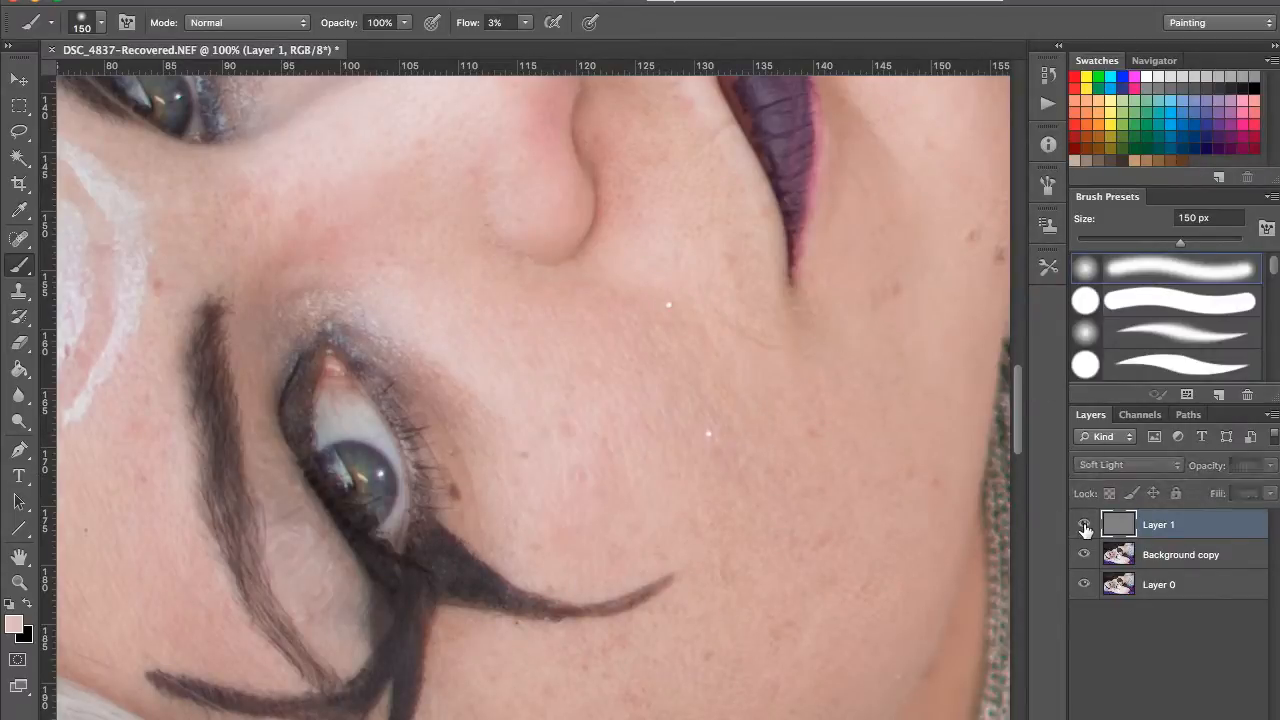
{"action": "left_click", "coordinate": [1086, 527]}
{"action": "left_click", "coordinate": [1086, 527]}
{"action": "left_click", "coordinate": [1086, 527]}
{"action": "left_click_drag", "start_coordinate": [623, 337], "coordinate": [420, 230]}
Step: Hide Layer 1, duplicate the Background copy layer, and hide the duplicate so that Background copy is the active layer
{"action": "left_click", "coordinate": [1085, 525]}
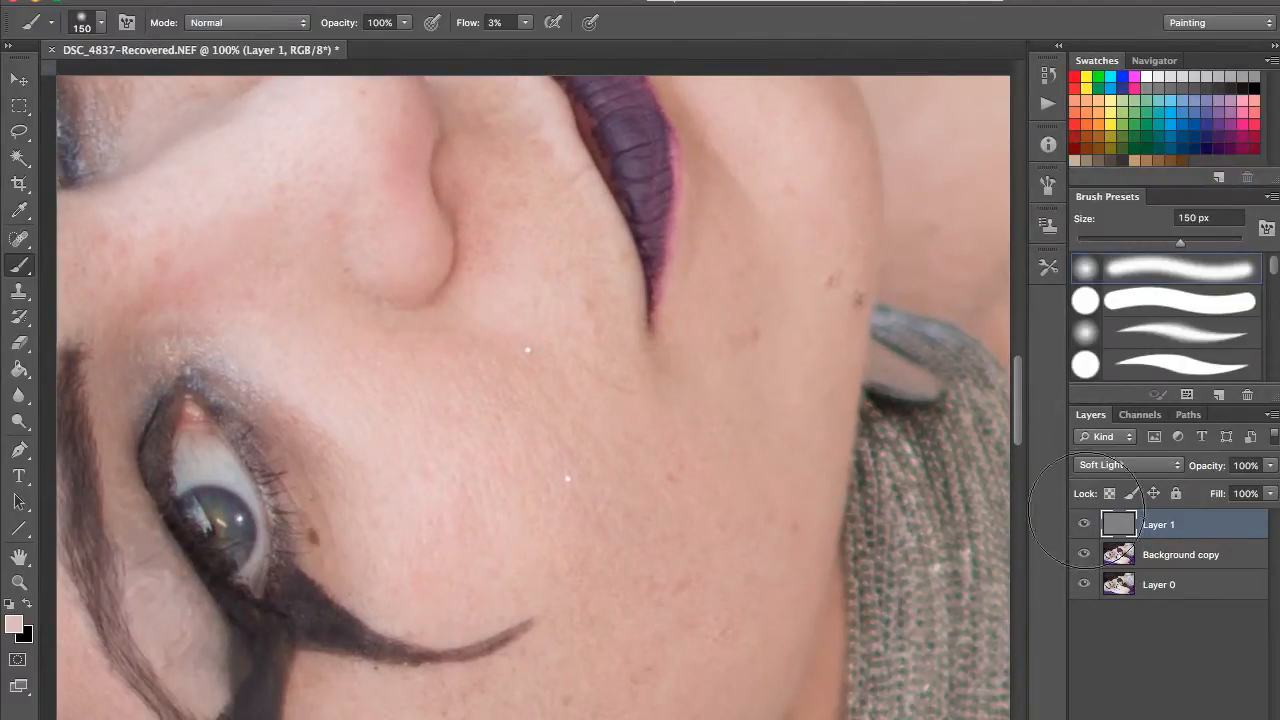
{"action": "left_click_drag", "start_coordinate": [1204, 569], "coordinate": [1223, 719]}
{"action": "left_click", "coordinate": [1084, 556]}
{"action": "left_click", "coordinate": [1124, 588]}
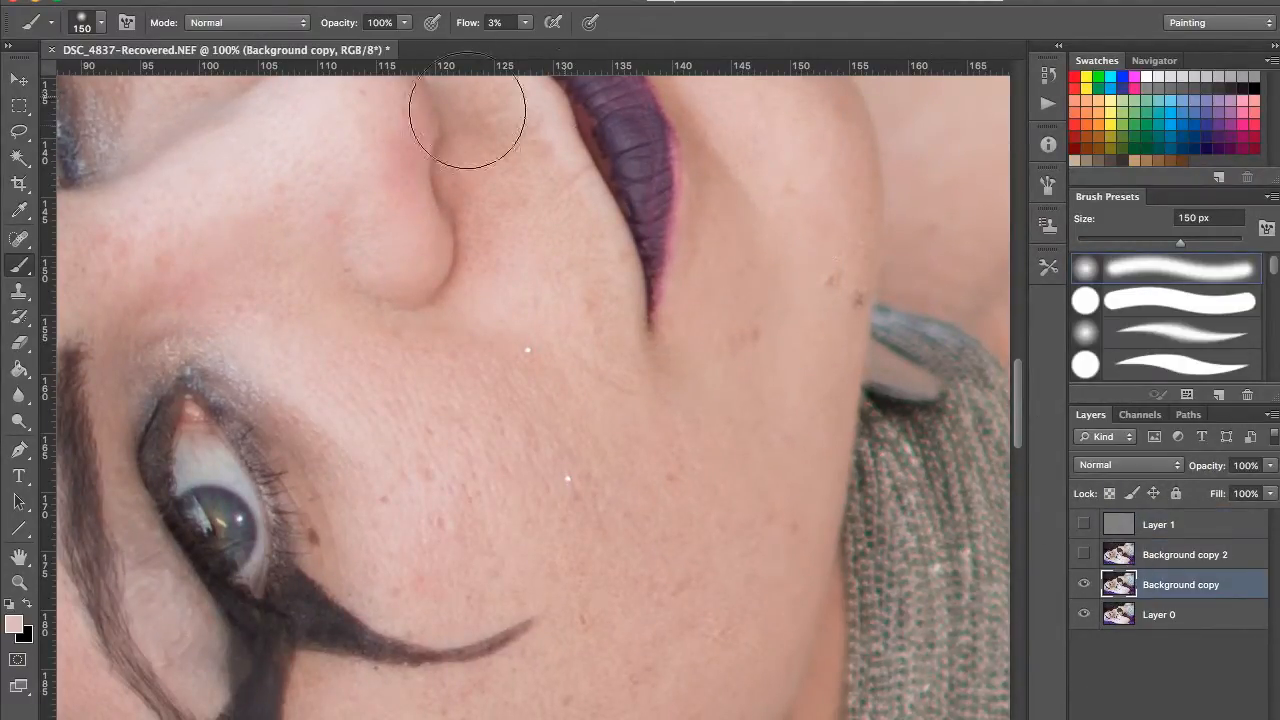
Step: Apply a Gaussian Blur with a radius of 3,8 pixels to the Background copy layer
{"action": "left_click", "coordinate": [463, 0]}
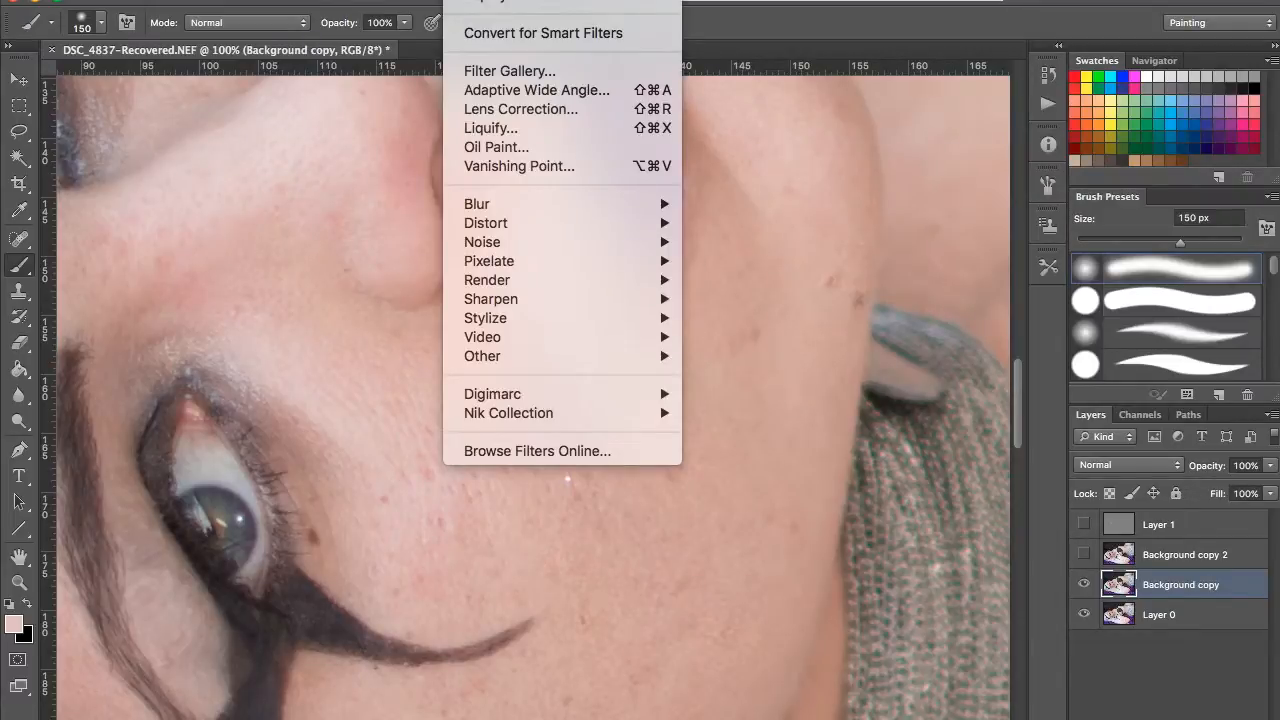
{"action": "mouse_move", "coordinate": [503, 206]}
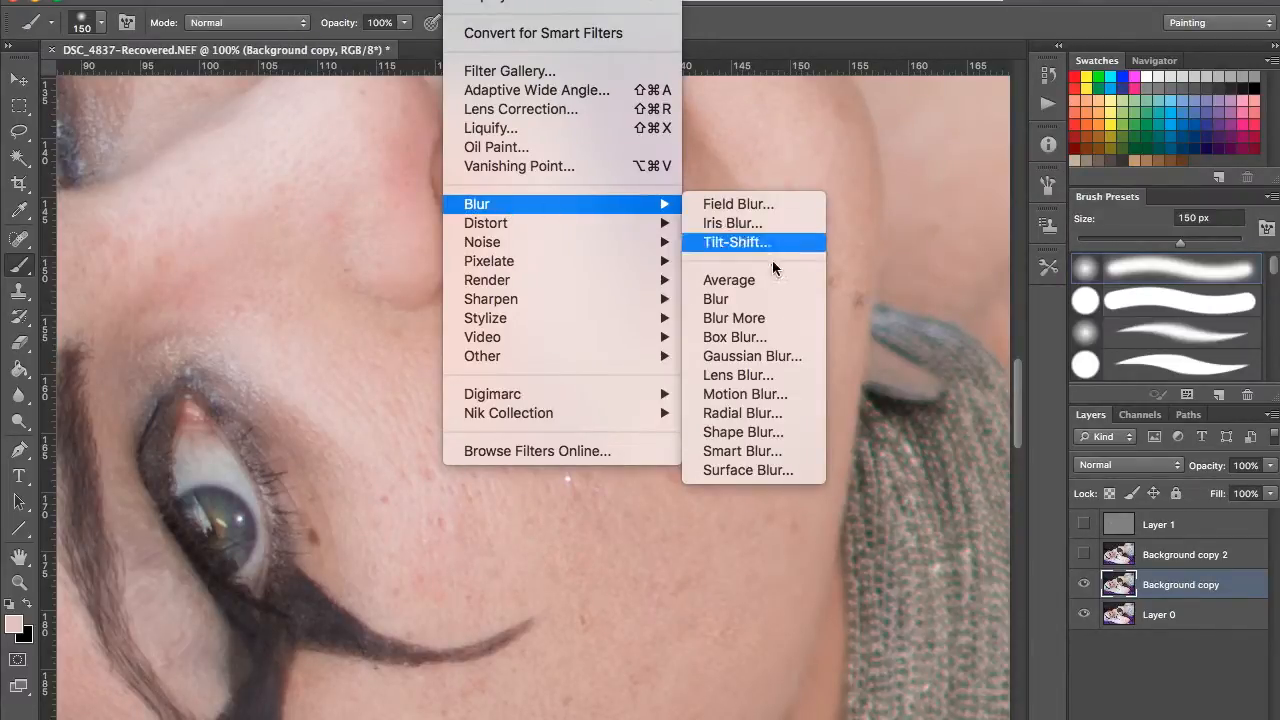
{"action": "left_click", "coordinate": [760, 356]}
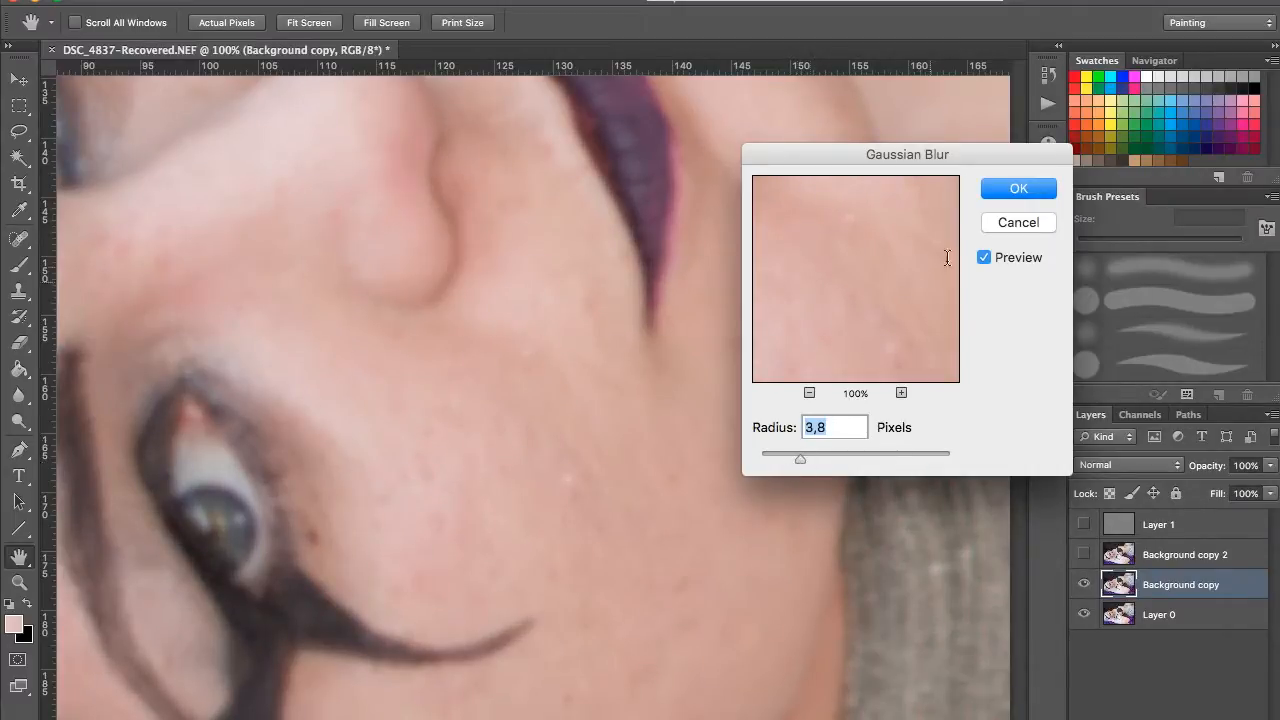
{"action": "left_click", "coordinate": [1018, 189]}
{"action": "key", "text": "b"}
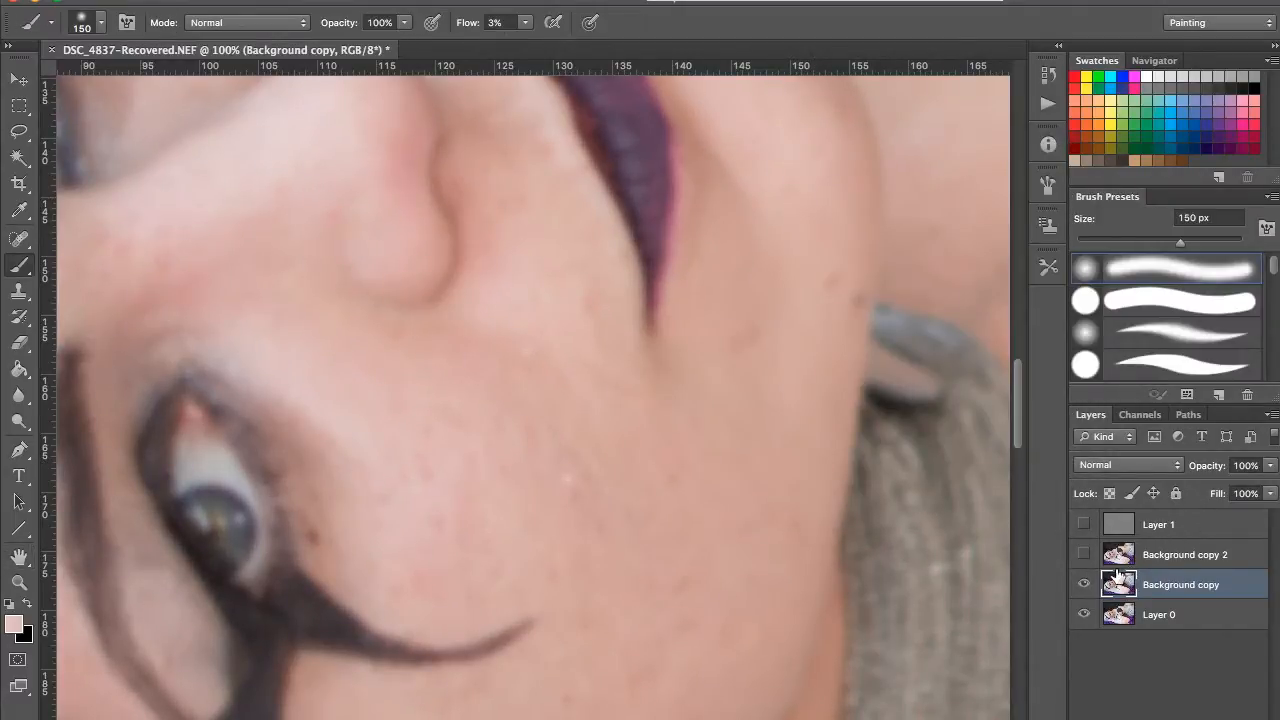
Step: Show Background copy 2 and run Apply Image on it from the Background copy layer, using Subtract blending, scale 2 and offset 128
{"action": "left_click", "coordinate": [1083, 554]}
{"action": "left_click", "coordinate": [1118, 554]}
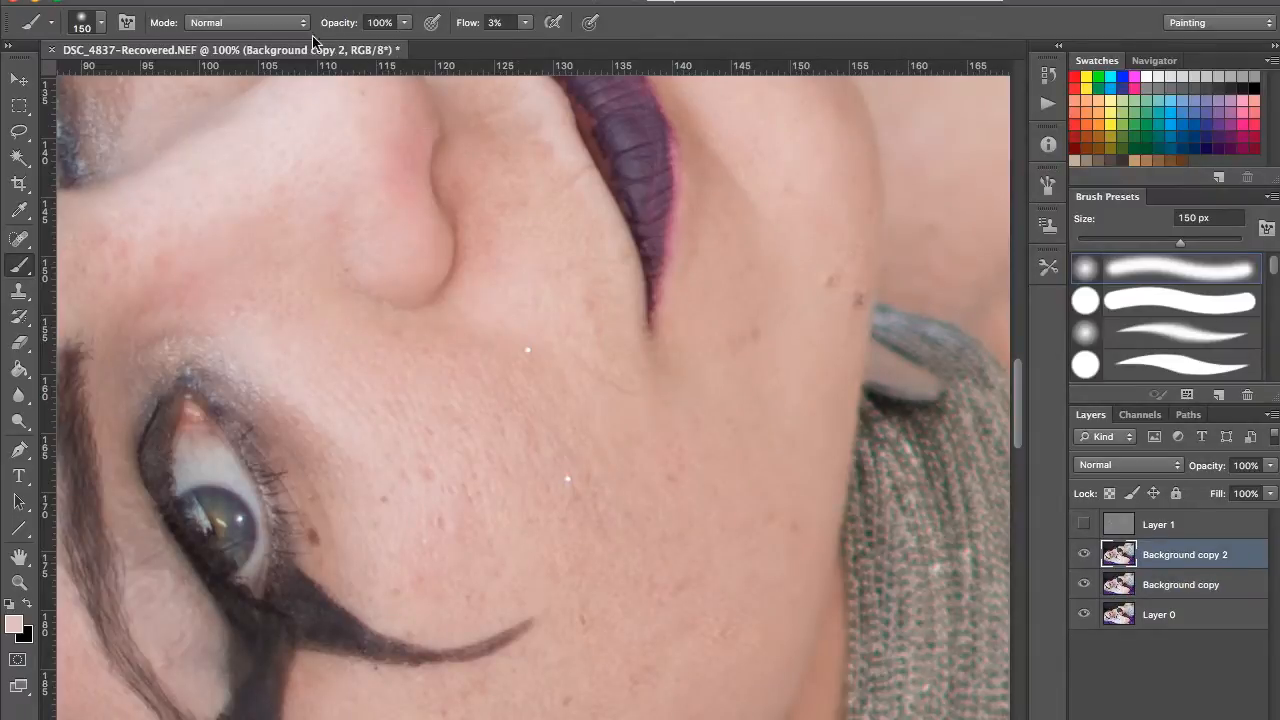
{"action": "left_click", "coordinate": [243, 1]}
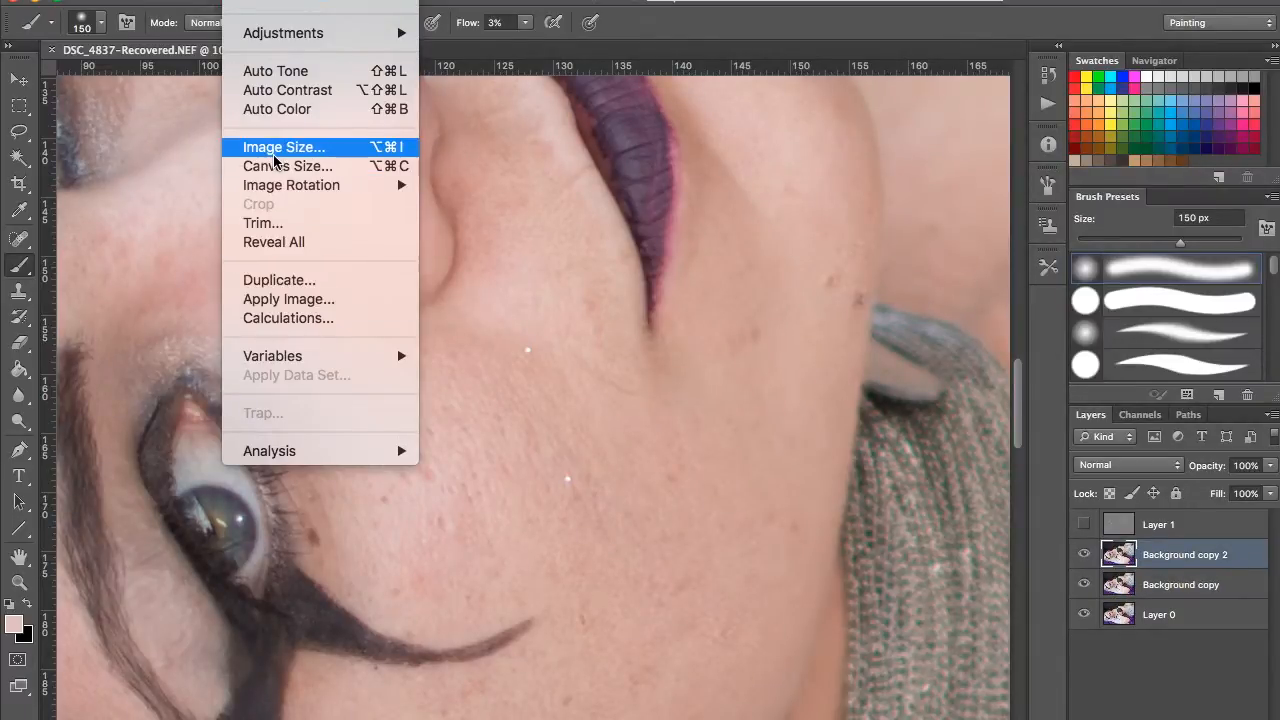
{"action": "left_click", "coordinate": [288, 299]}
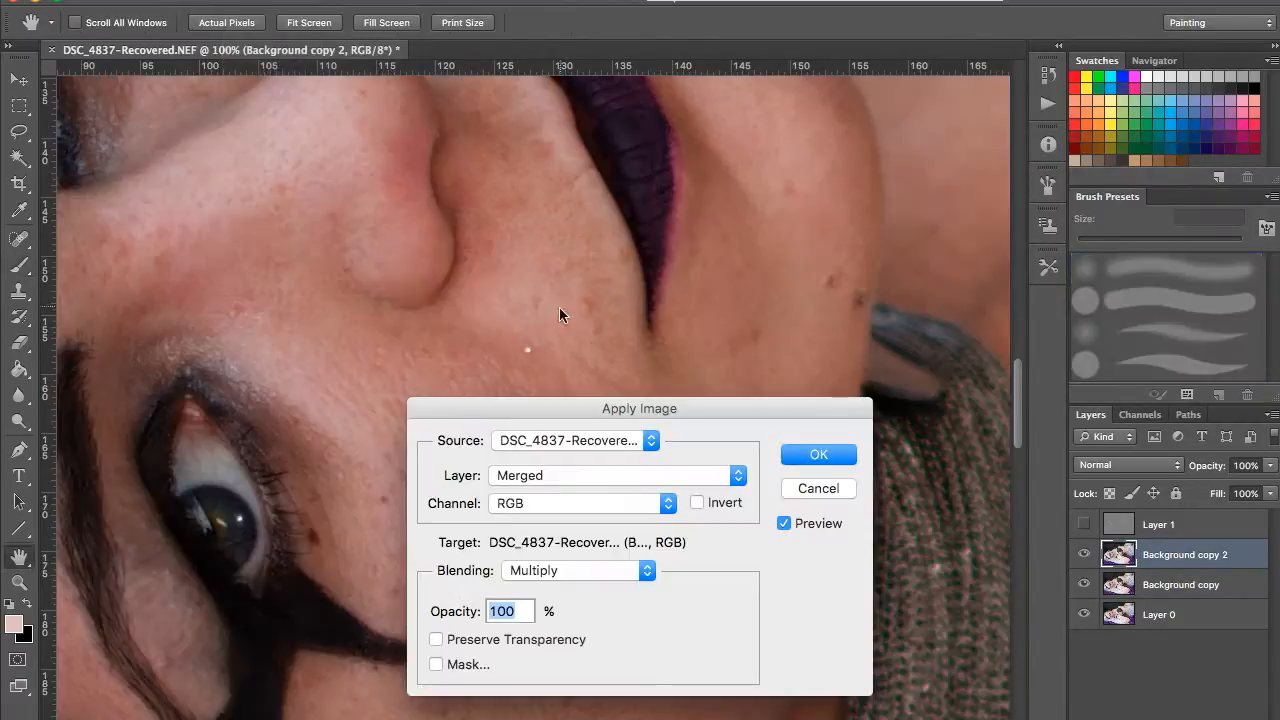
{"action": "left_click", "coordinate": [567, 574]}
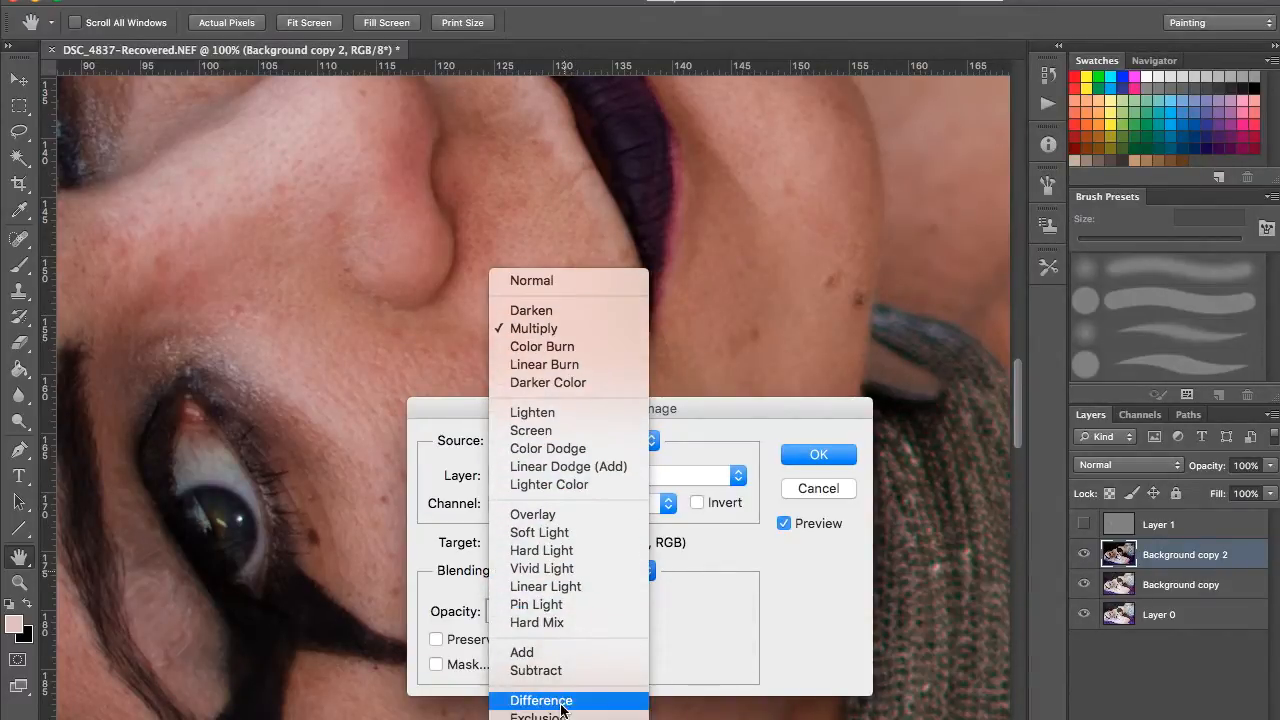
{"action": "left_click", "coordinate": [557, 674]}
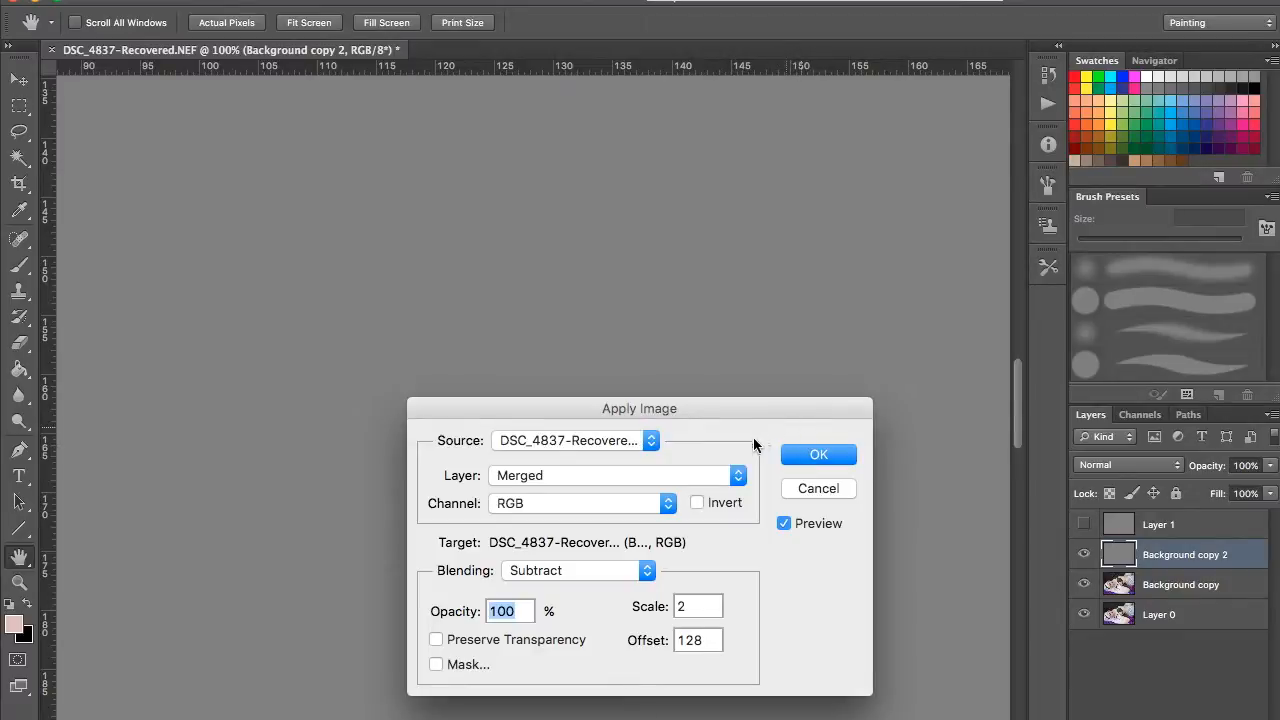
{"action": "left_click", "coordinate": [637, 470]}
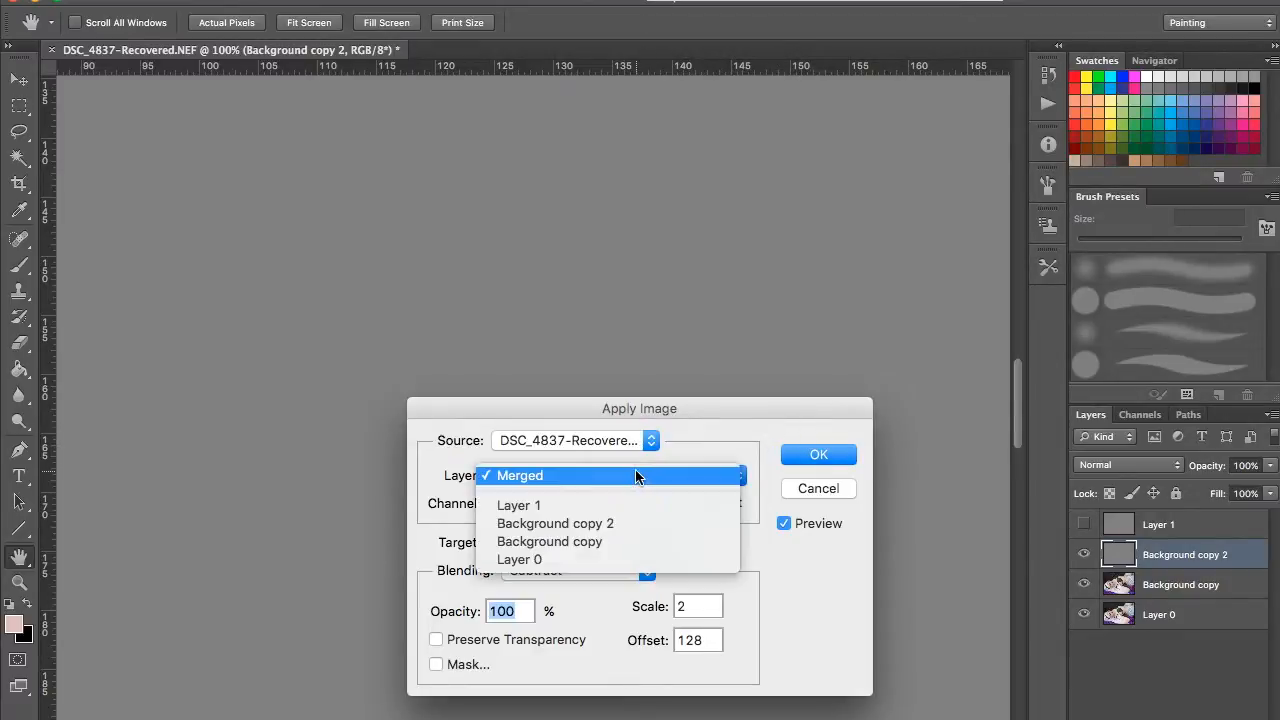
{"action": "left_click", "coordinate": [604, 525]}
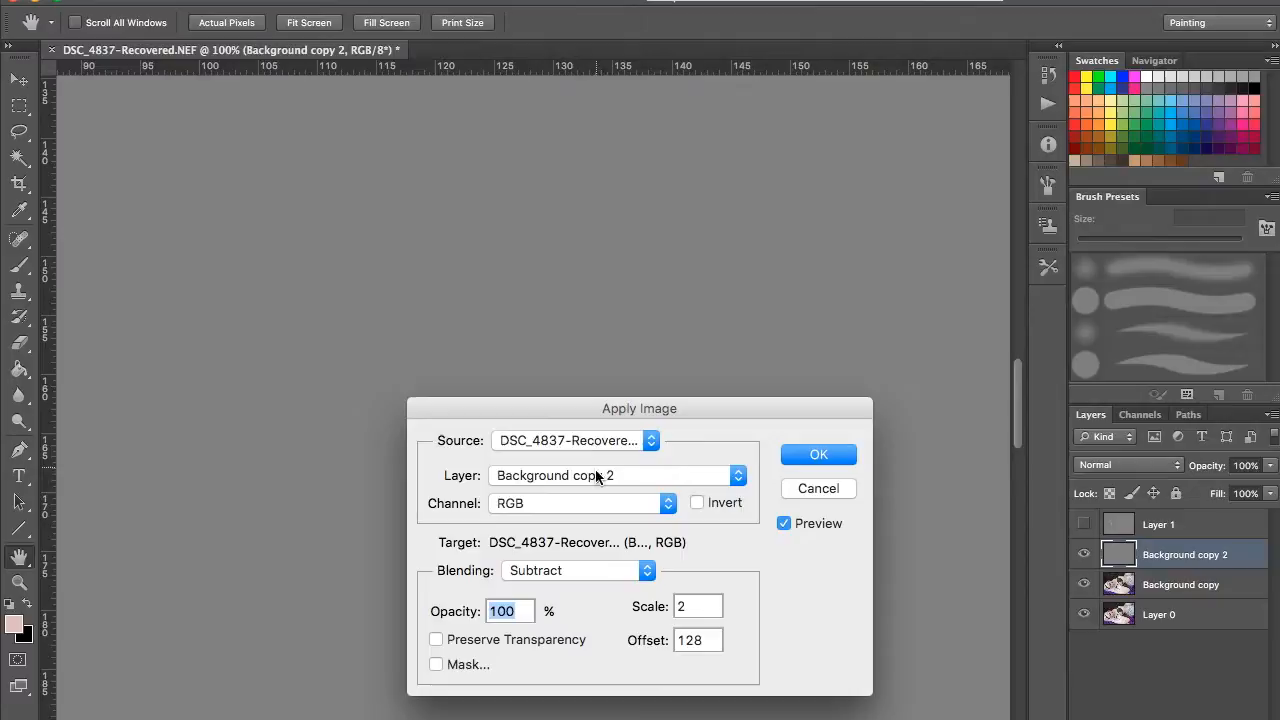
{"action": "left_click", "coordinate": [596, 476]}
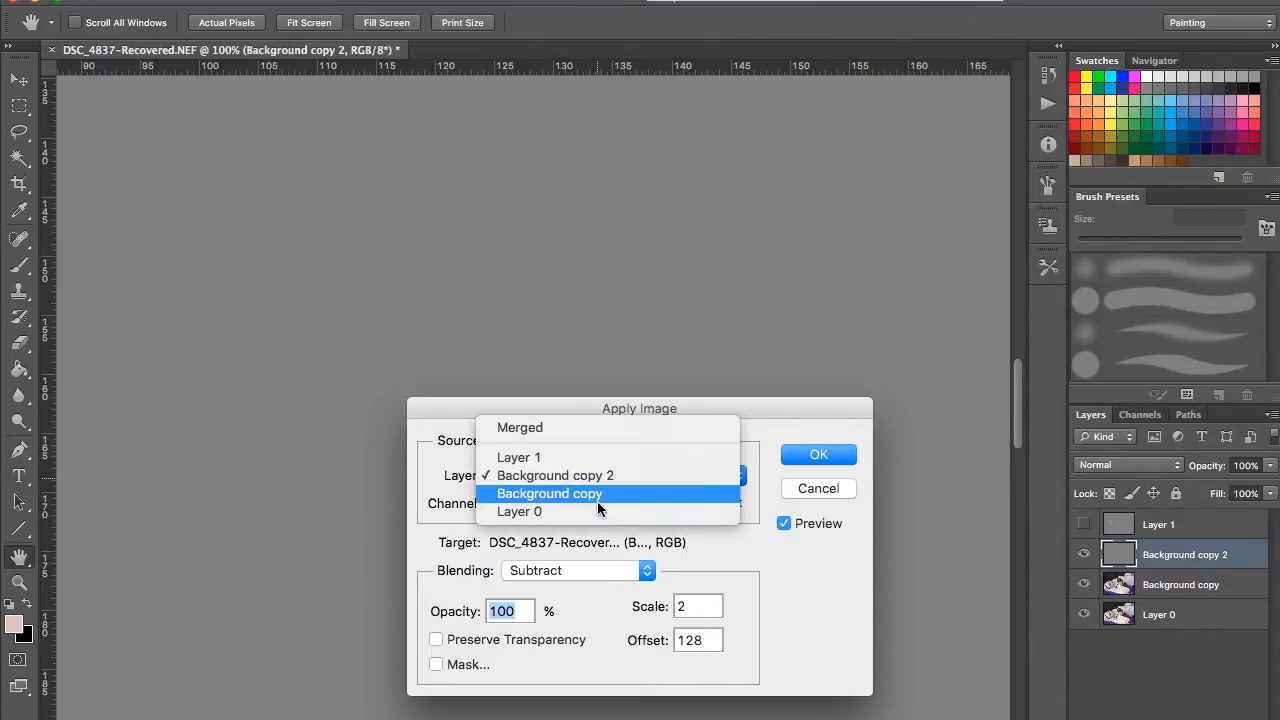
{"action": "left_click", "coordinate": [599, 494]}
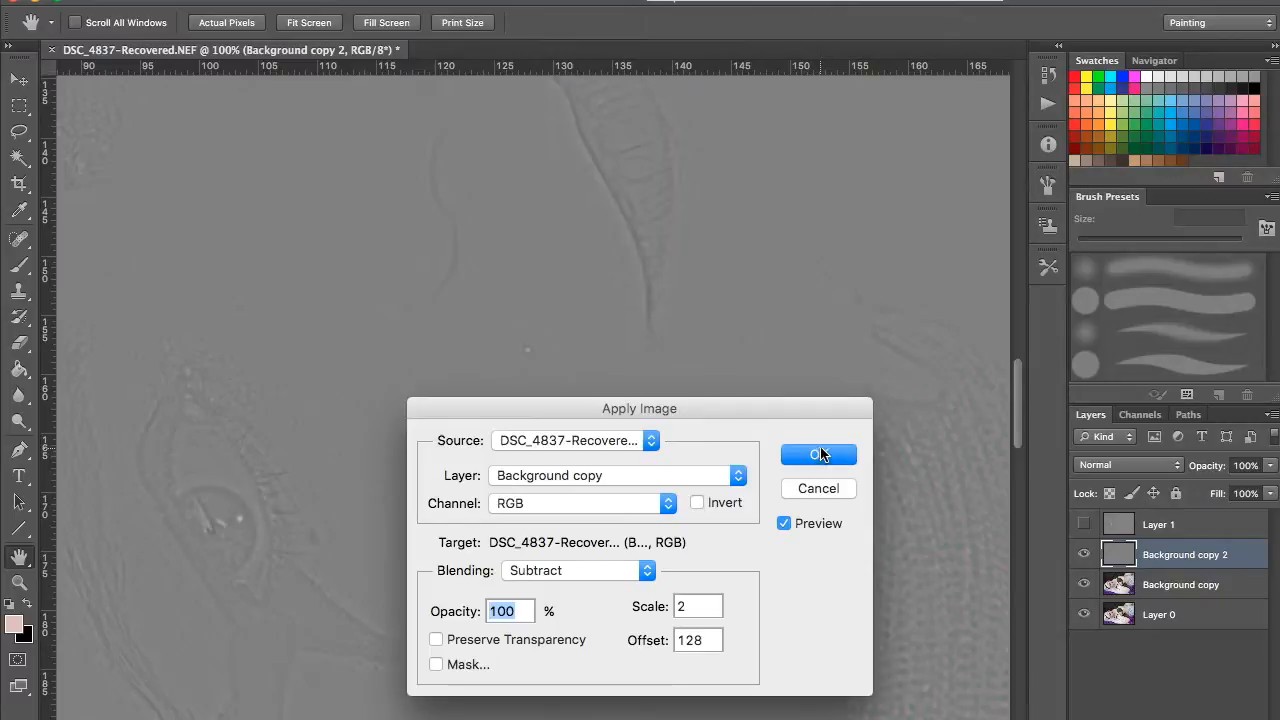
{"action": "left_click", "coordinate": [818, 455]}
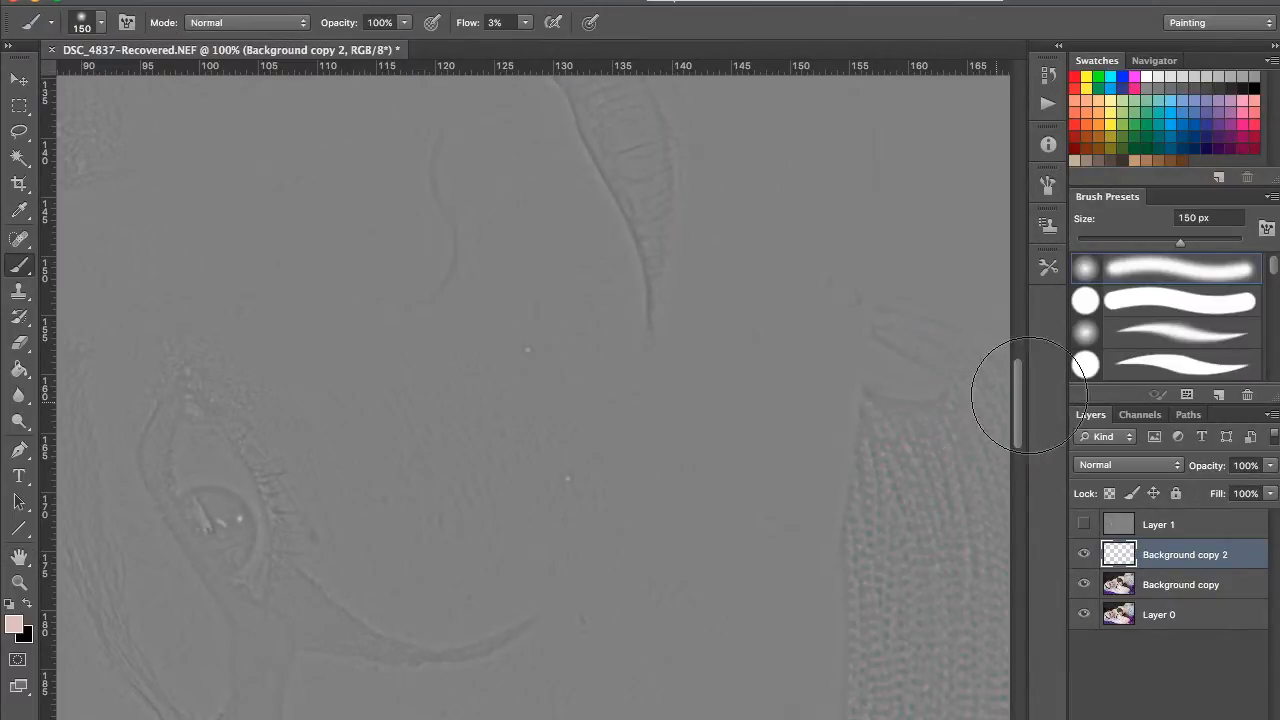
Step: Set the blend mode of the Background copy 2 texture layer to Linear Light
{"action": "left_click", "coordinate": [1086, 556]}
{"action": "left_click", "coordinate": [1086, 556]}
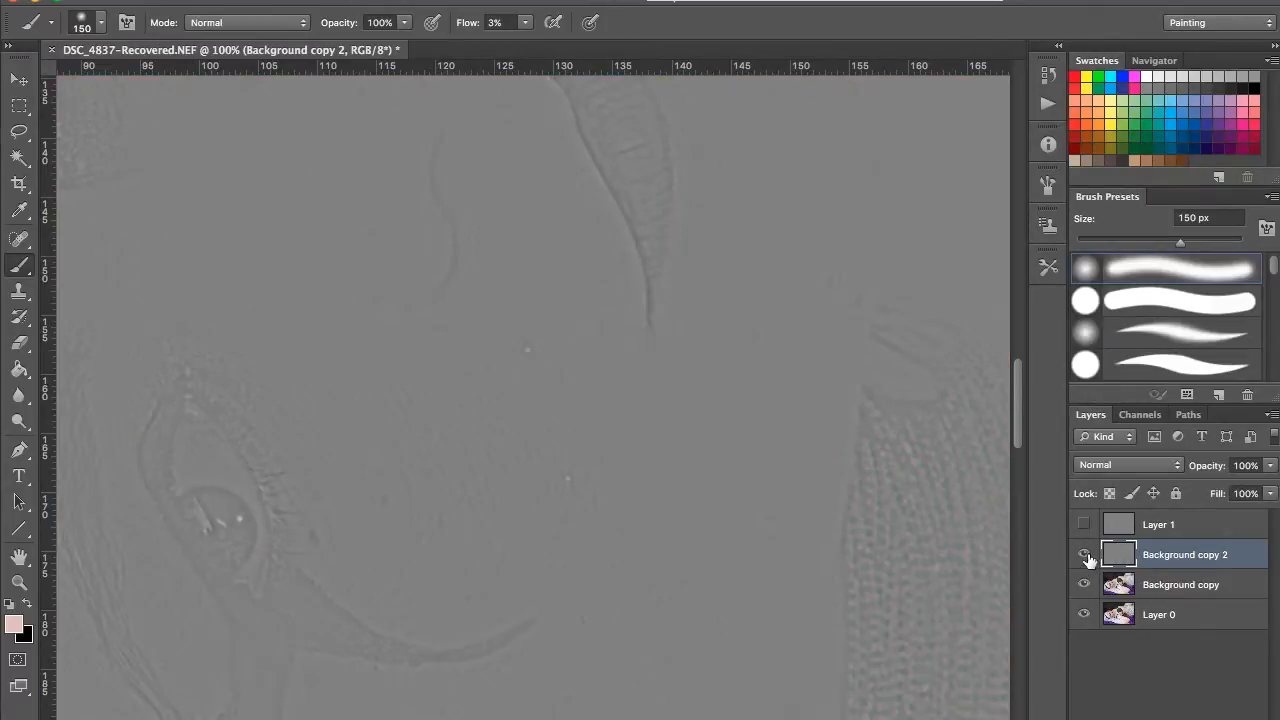
{"action": "left_click", "coordinate": [1113, 466]}
{"action": "left_click", "coordinate": [1123, 692]}
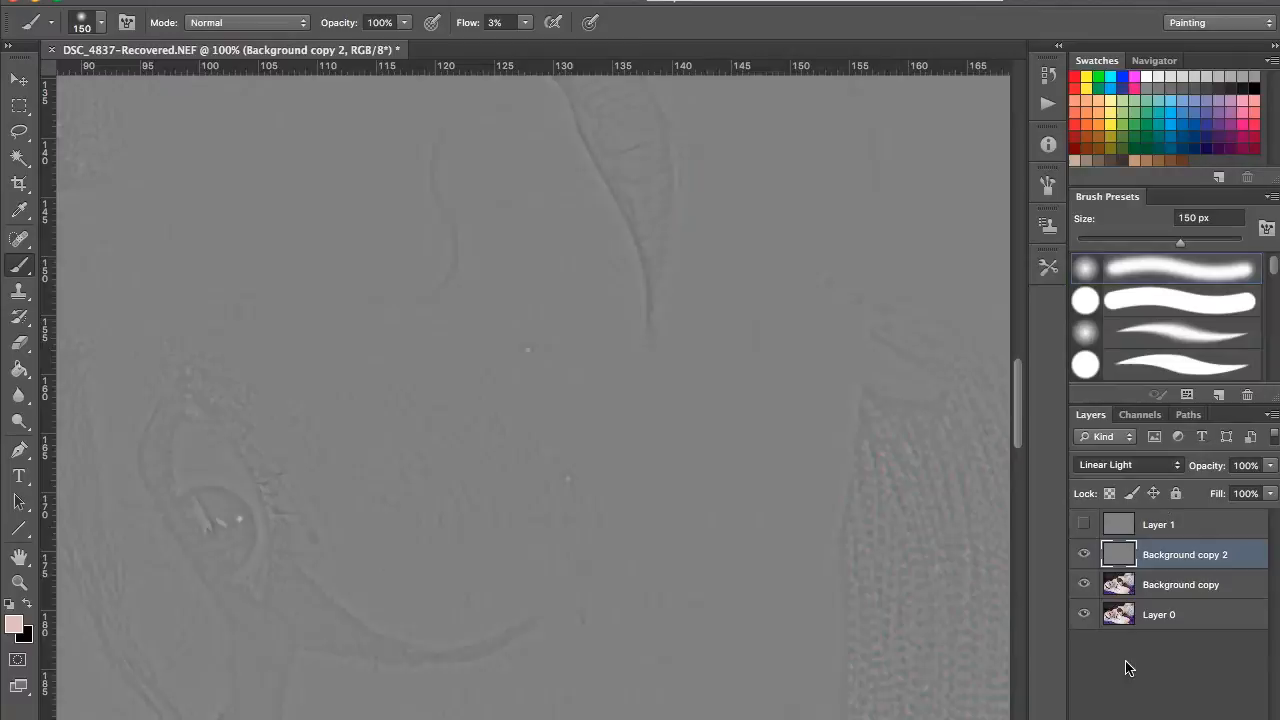
{"action": "left_click_drag", "start_coordinate": [671, 423], "coordinate": [727, 347]}
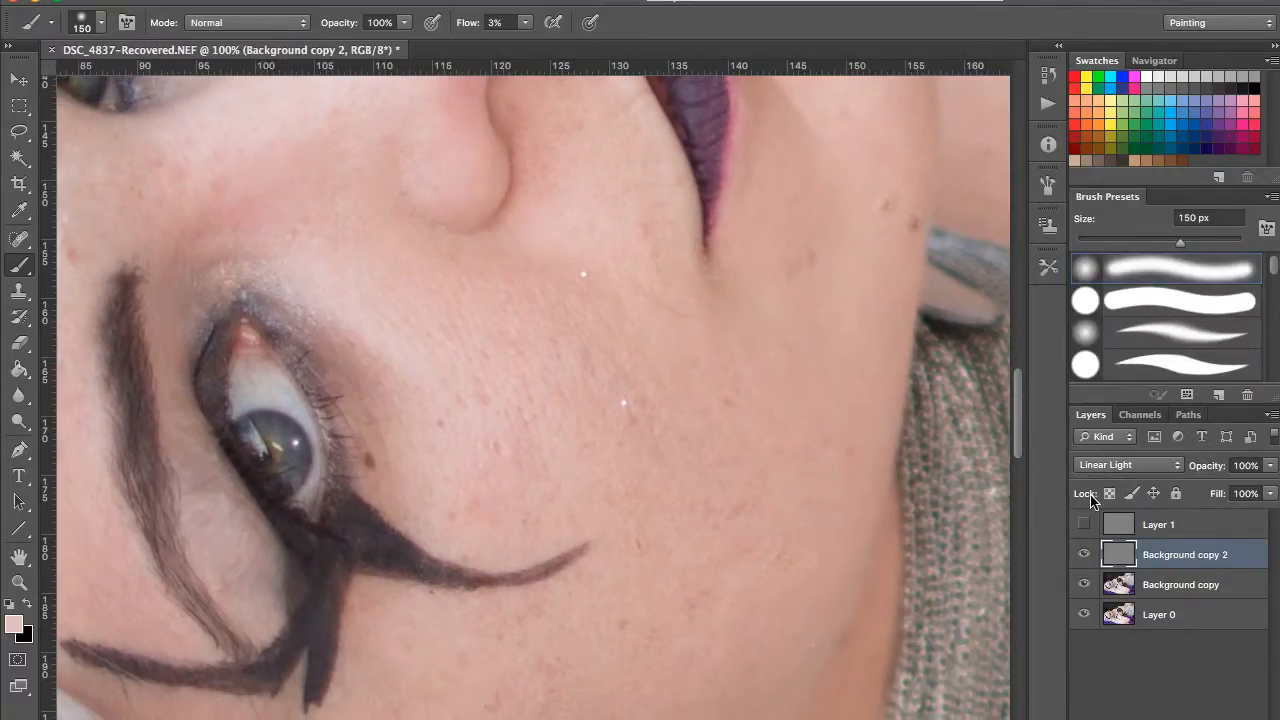
Step: Hide Background copy 2, select the blurred Background copy layer, and set the Clone Stamp to 40 px at 20% opacity
{"action": "left_click", "coordinate": [1084, 524]}
{"action": "left_click", "coordinate": [1084, 554]}
{"action": "left_click", "coordinate": [1103, 584]}
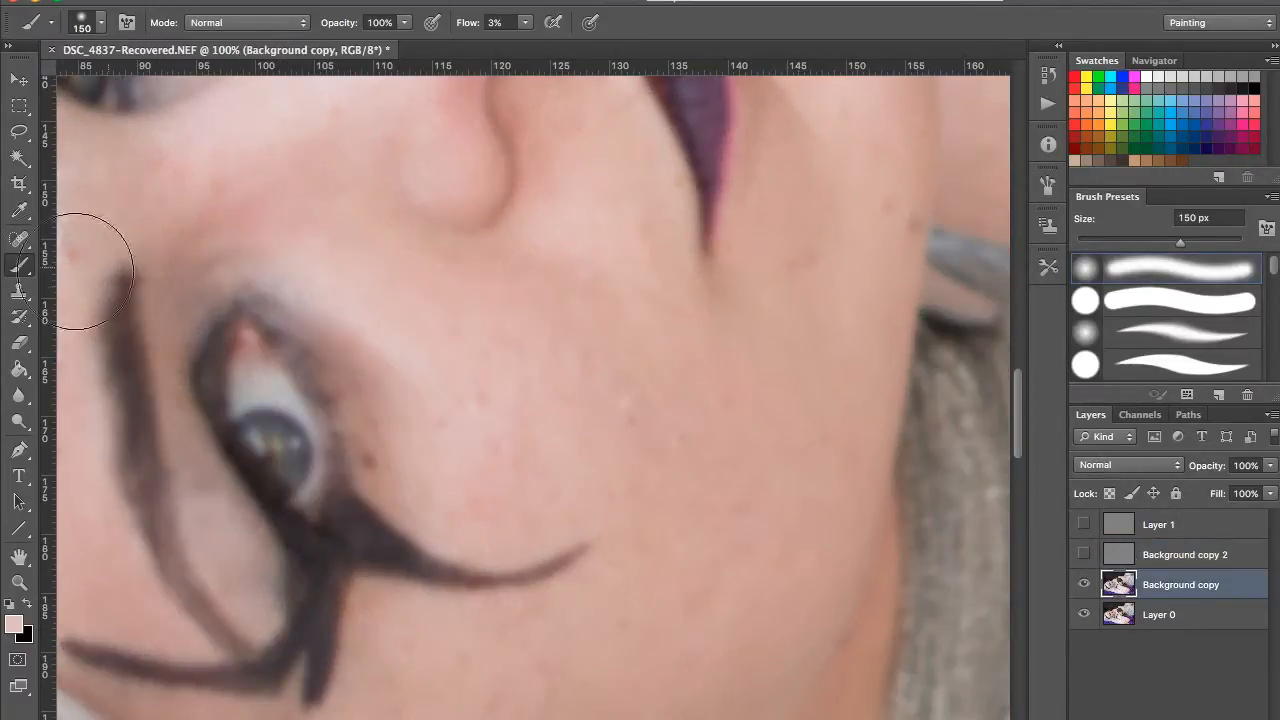
{"action": "key", "text": "s"}
{"action": "key", "text": "ctrl+plus"}
{"action": "key", "text": "bracketleft"}
{"action": "key", "text": "bracketleft"}
{"action": "key", "text": "2"}
{"action": "key", "text": "bracketleft"}
{"action": "key", "text": "bracketleft"}
{"action": "key", "text": "bracketleft"}
{"action": "key", "text": "bracketleft"}
{"action": "key", "text": "bracketleft"}
{"action": "key", "text": "bracketleft"}
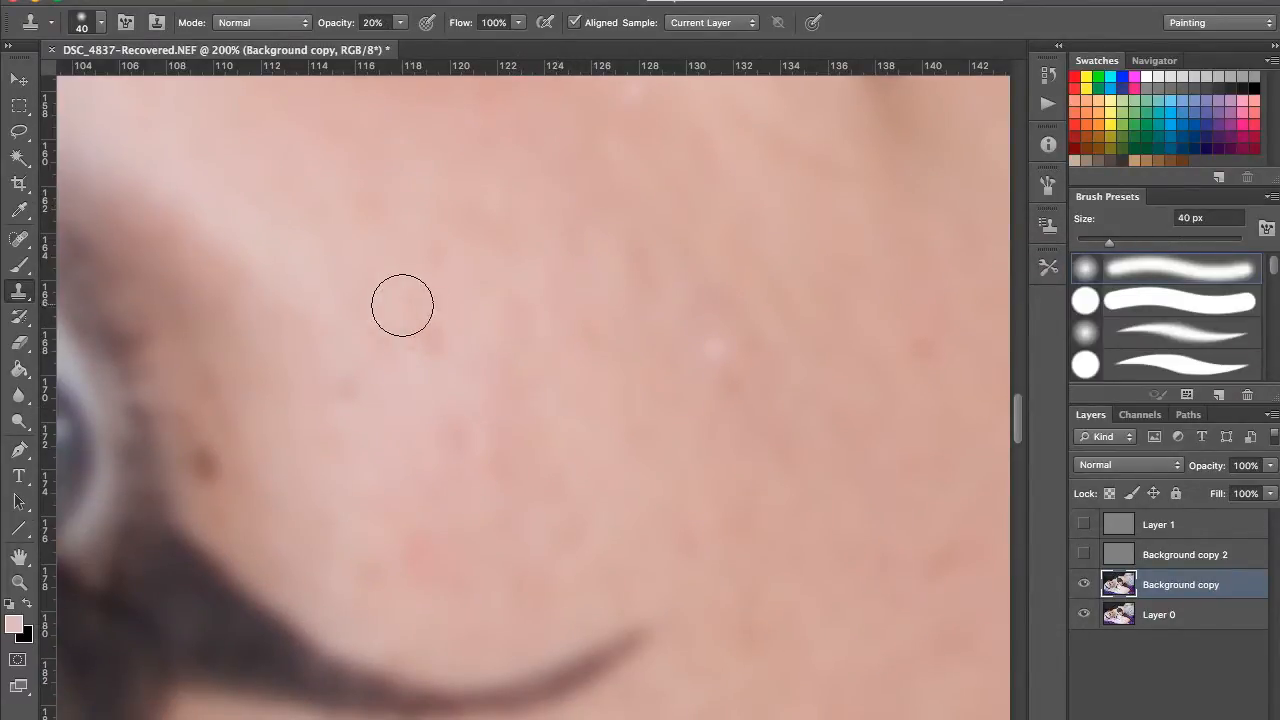
Step: Clone clean skin tone over the blotches on the cheek below the eye on the Background copy layer
{"action": "left_click", "coordinate": [377, 326], "text": "alt"}
{"action": "left_click", "coordinate": [348, 391]}
{"action": "left_click", "coordinate": [371, 377], "text": "alt"}
{"action": "left_click", "coordinate": [355, 214]}
{"action": "left_click_drag", "start_coordinate": [346, 298], "coordinate": [391, 340]}
{"action": "left_click", "coordinate": [502, 425], "text": "alt"}
{"action": "left_click_drag", "start_coordinate": [519, 470], "coordinate": [543, 434]}
{"action": "left_click", "coordinate": [614, 455], "text": "alt"}
{"action": "left_click_drag", "start_coordinate": [605, 532], "coordinate": [608, 566]}
{"action": "left_click_drag", "start_coordinate": [686, 400], "coordinate": [595, 422]}
Step: Show Background copy 2 and Layer 1, select Background copy 2, and set the Clone Stamp to 20 px at 100% opacity
{"action": "left_click", "coordinate": [1083, 555]}
{"action": "left_click", "coordinate": [1084, 525]}
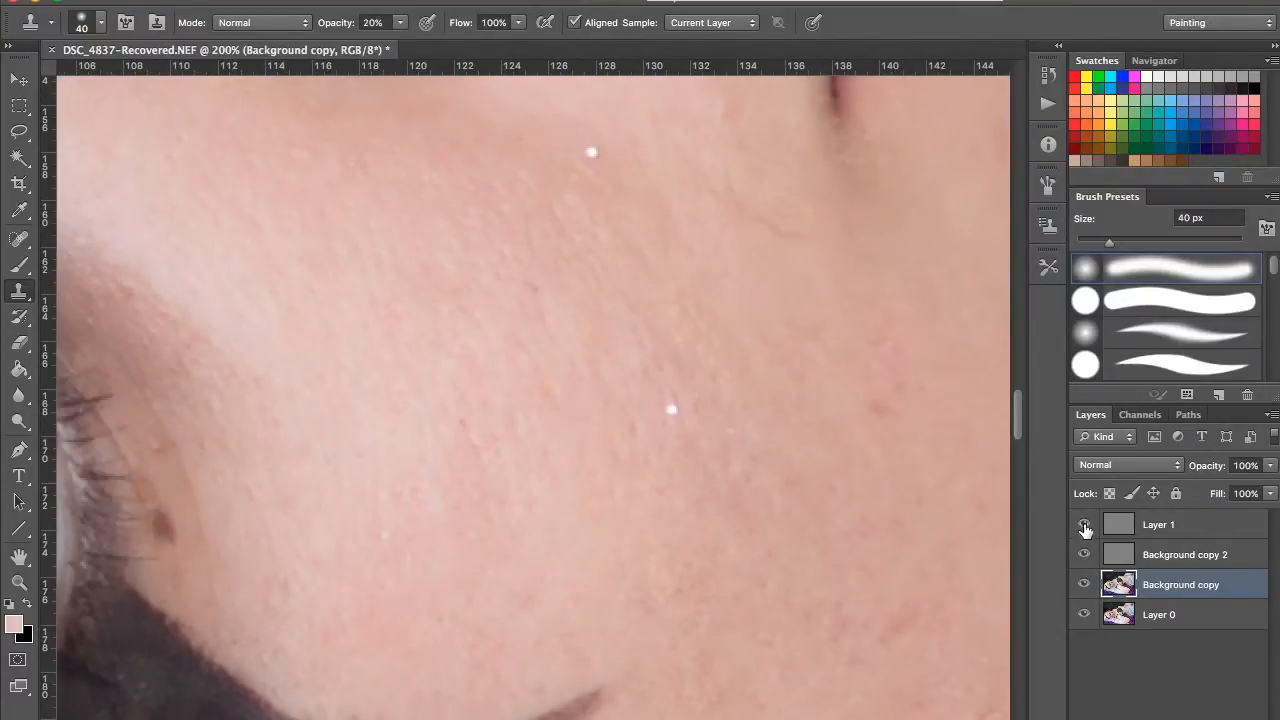
{"action": "left_click", "coordinate": [1132, 561]}
{"action": "left_click_drag", "start_coordinate": [505, 350], "coordinate": [524, 321]}
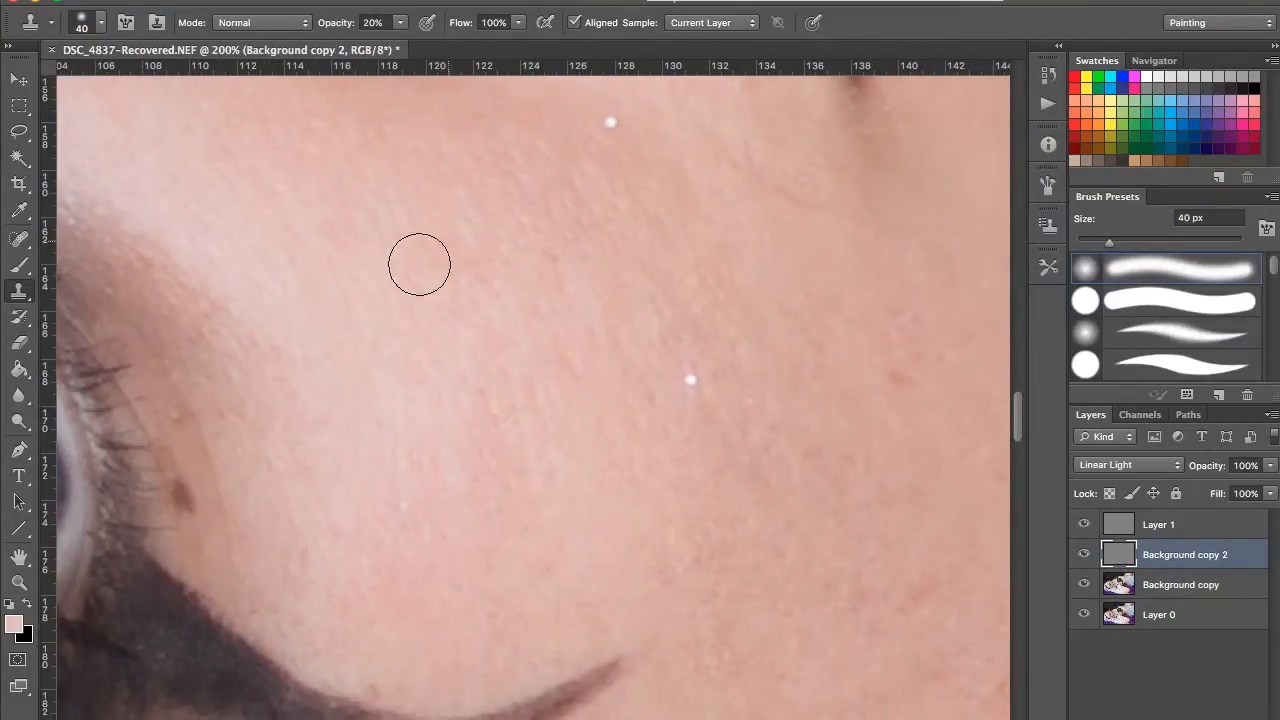
{"action": "key", "text": "bracketleft"}
{"action": "key", "text": "bracketleft"}
{"action": "key", "text": "0"}
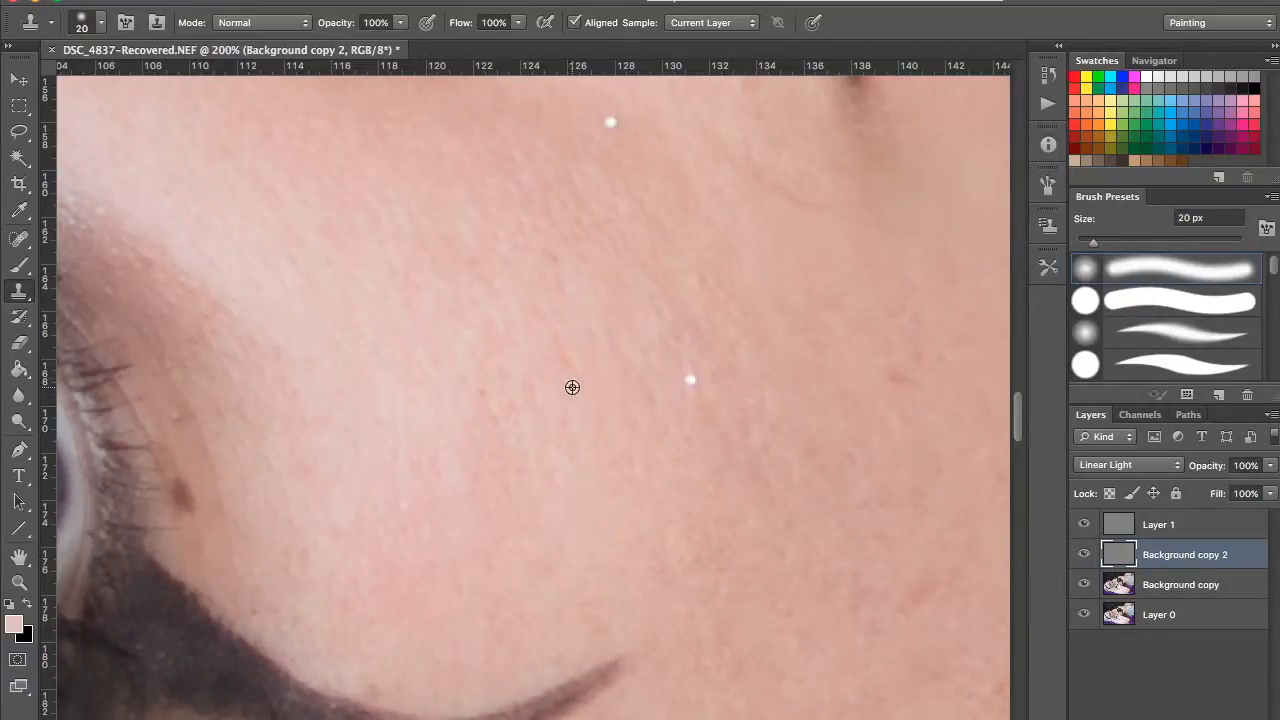
Step: Clone skin texture over the white specks and small blemishes on the cheek, and compare it with and without Layer 1
{"action": "left_click_drag", "start_coordinate": [533, 434], "coordinate": [527, 411]}
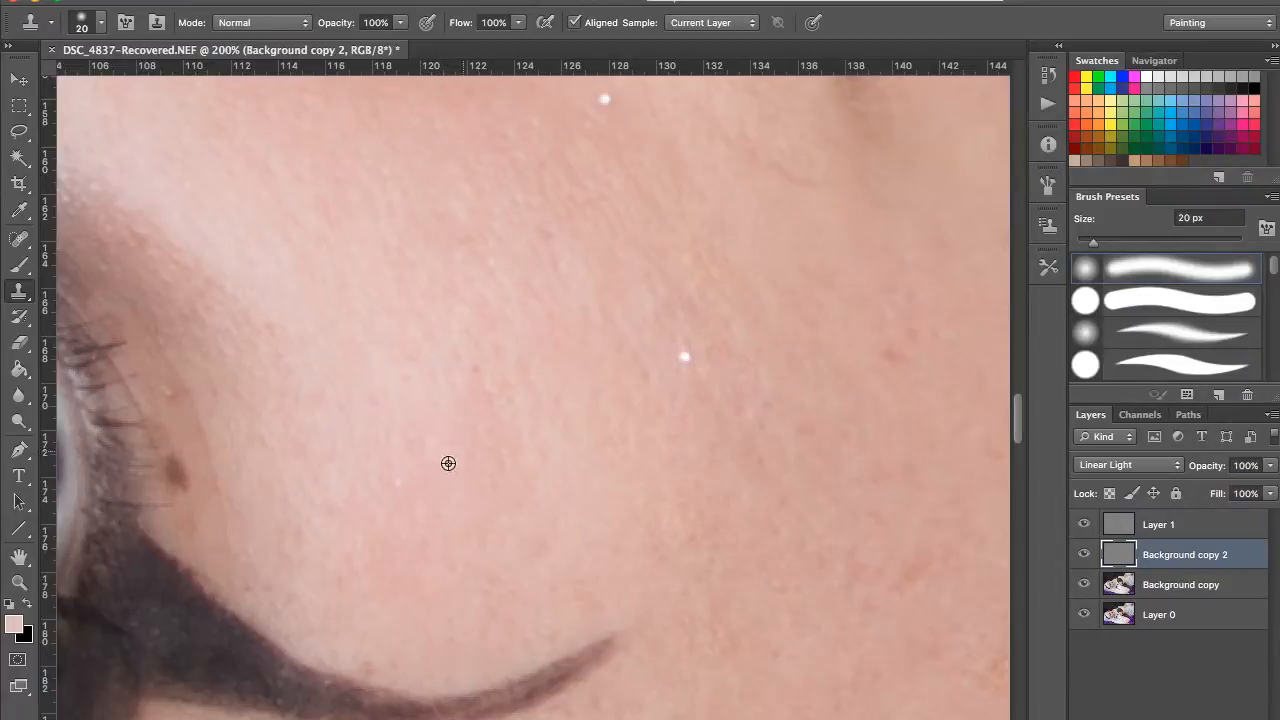
{"action": "left_click", "coordinate": [421, 478], "text": "alt"}
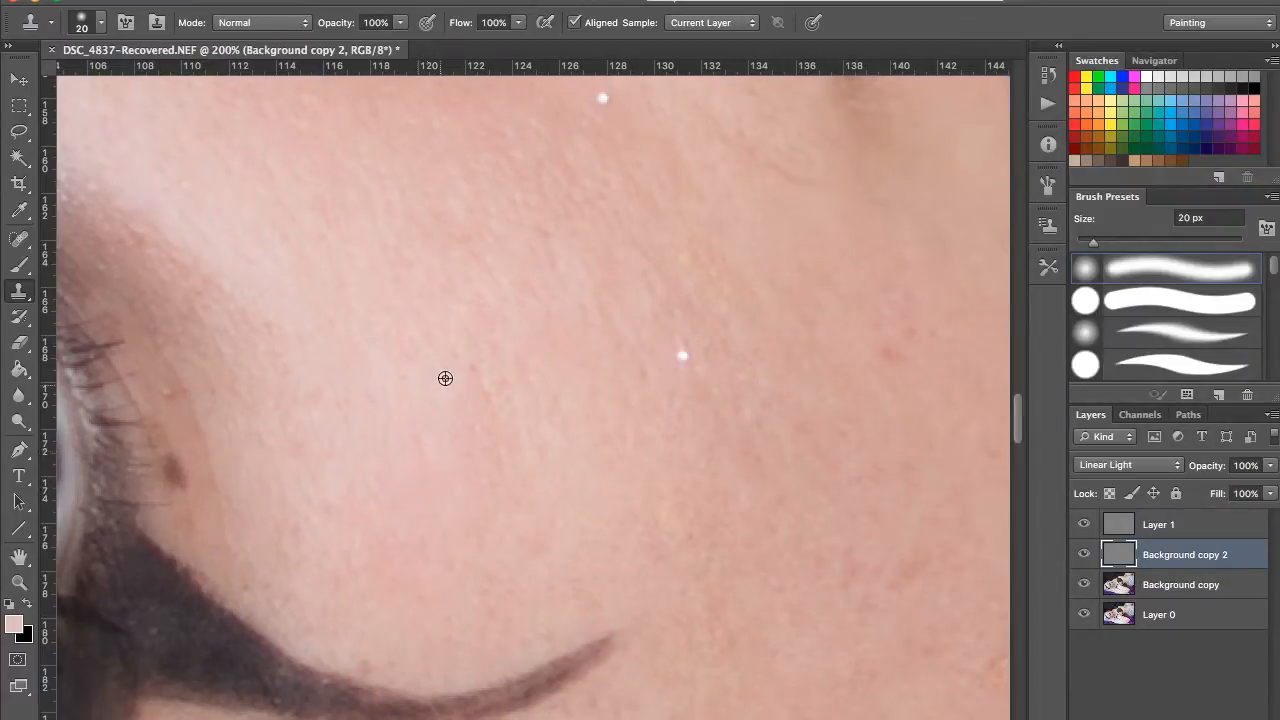
{"action": "scroll", "coordinate": [450, 418], "scroll_direction": "left", "scroll_amount": 1}
{"action": "left_click", "coordinate": [423, 429], "text": "alt"}
{"action": "left_click_drag", "start_coordinate": [468, 350], "coordinate": [410, 274]}
{"action": "left_click", "coordinate": [639, 281]}
{"action": "scroll", "coordinate": [584, 392], "scroll_direction": "down", "scroll_amount": 1}
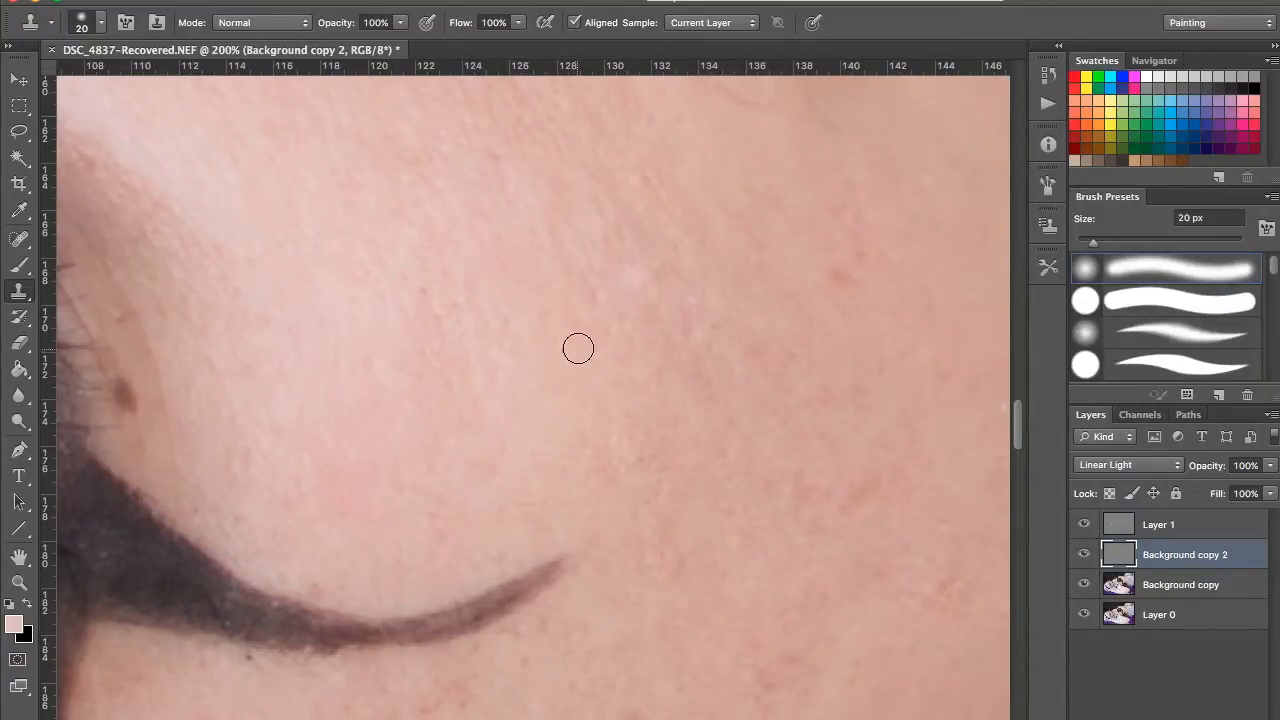
{"action": "left_click_drag", "start_coordinate": [485, 412], "coordinate": [386, 421]}
{"action": "left_click_drag", "start_coordinate": [552, 411], "coordinate": [632, 466]}
{"action": "left_click", "coordinate": [1084, 526]}
{"action": "left_click", "coordinate": [1084, 526]}
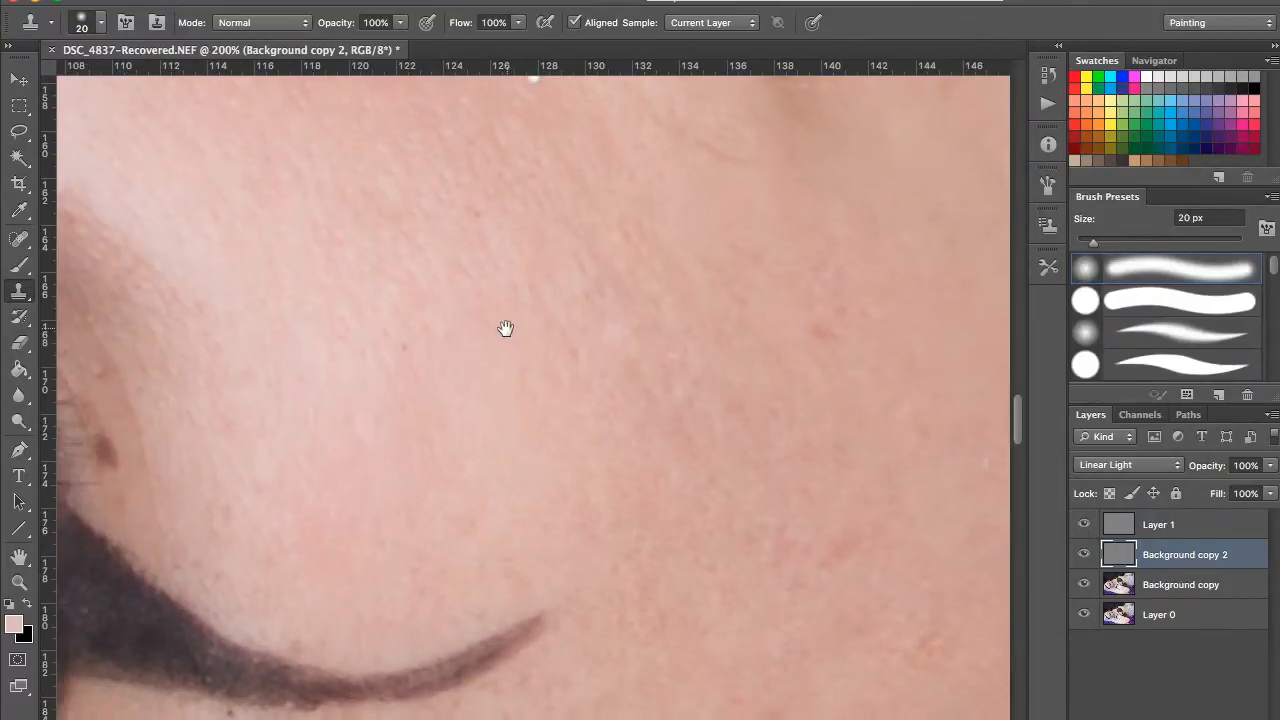
Step: Clone out the remaining texture blemishes on the upper cheek, including the white speck between the nose and mouth corner
{"action": "left_click_drag", "start_coordinate": [506, 330], "coordinate": [446, 342]}
{"action": "left_click_drag", "start_coordinate": [531, 403], "coordinate": [648, 490]}
{"action": "left_click", "coordinate": [419, 544], "text": "alt"}
{"action": "left_click_drag", "start_coordinate": [452, 413], "coordinate": [451, 427]}
{"action": "left_click_drag", "start_coordinate": [443, 377], "coordinate": [456, 407]}
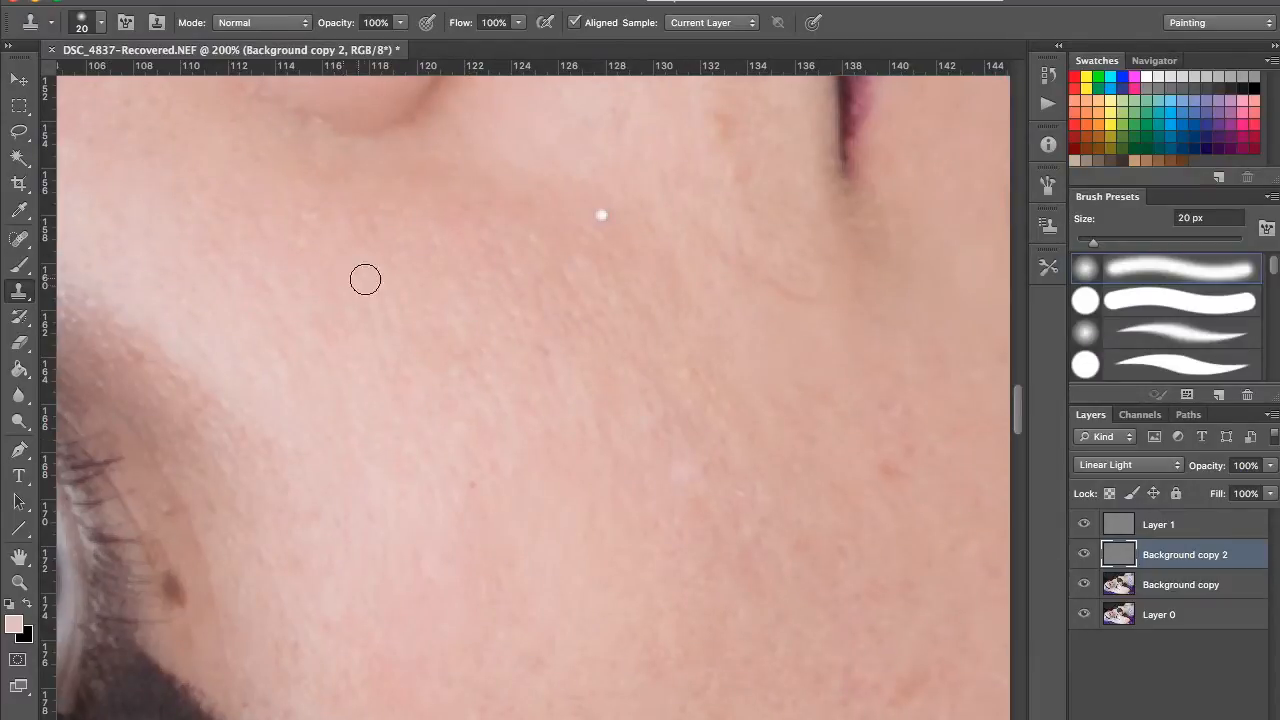
{"action": "left_click_drag", "start_coordinate": [389, 293], "coordinate": [315, 418]}
{"action": "mouse_move", "coordinate": [600, 270]}
{"action": "left_mouse_down"}
{"action": "mouse_move", "coordinate": [560, 271]}
{"action": "mouse_move", "coordinate": [572, 263]}
{"action": "mouse_move", "coordinate": [536, 365]}
{"action": "left_mouse_up"}
{"action": "left_click", "coordinate": [604, 299], "text": "alt"}
{"action": "left_click", "coordinate": [626, 300]}
{"action": "left_click", "coordinate": [605, 246]}
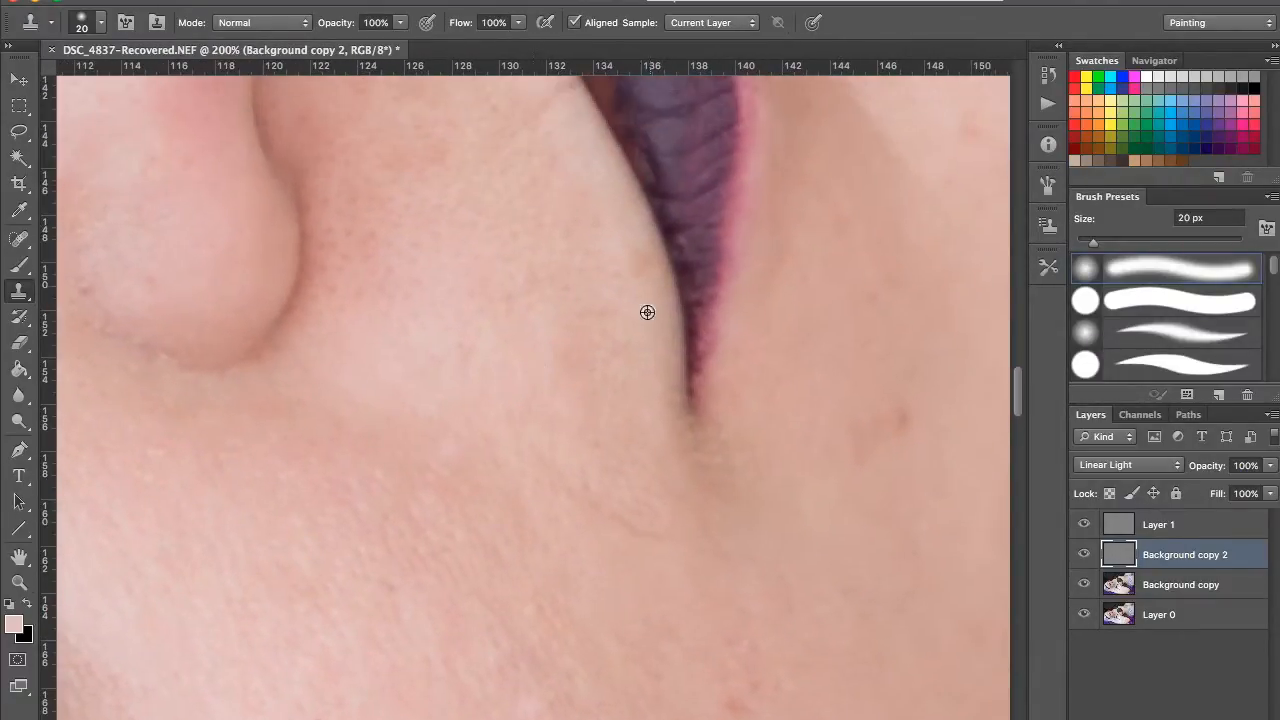
Step: Clone clean texture over the spots between the mouth corner and jawline, including the dark mark beside the grey collar
{"action": "scroll", "coordinate": [516, 390], "scroll_direction": "down", "scroll_amount": 5}
{"action": "scroll", "coordinate": [516, 390], "scroll_direction": "right", "scroll_amount": 5}
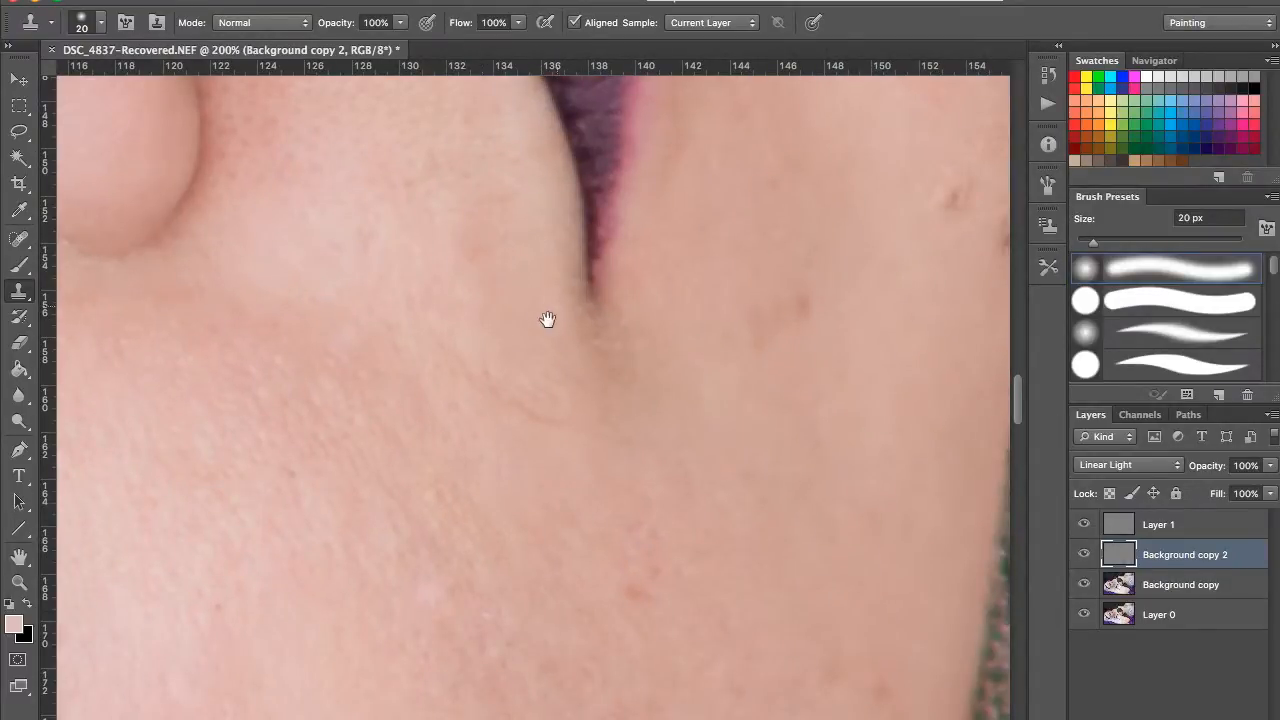
{"action": "left_click_drag", "start_coordinate": [548, 319], "coordinate": [422, 265]}
{"action": "mouse_move", "coordinate": [637, 226]}
{"action": "left_mouse_down"}
{"action": "mouse_move", "coordinate": [523, 197]}
{"action": "mouse_move", "coordinate": [453, 355]}
{"action": "left_mouse_up"}
{"action": "scroll", "coordinate": [614, 218], "scroll_direction": "down", "scroll_amount": 1}
{"action": "scroll", "coordinate": [614, 218], "scroll_direction": "right", "scroll_amount": 2}
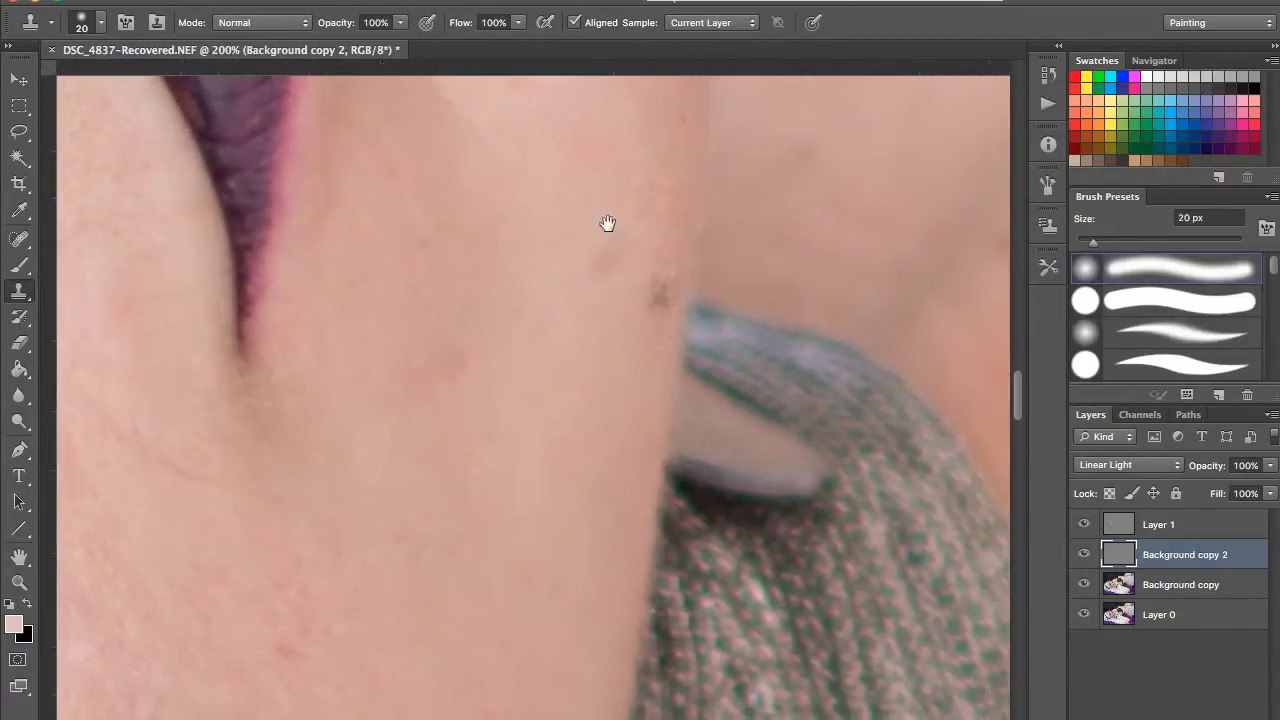
{"action": "scroll", "coordinate": [665, 270], "scroll_direction": "up", "scroll_amount": 1}
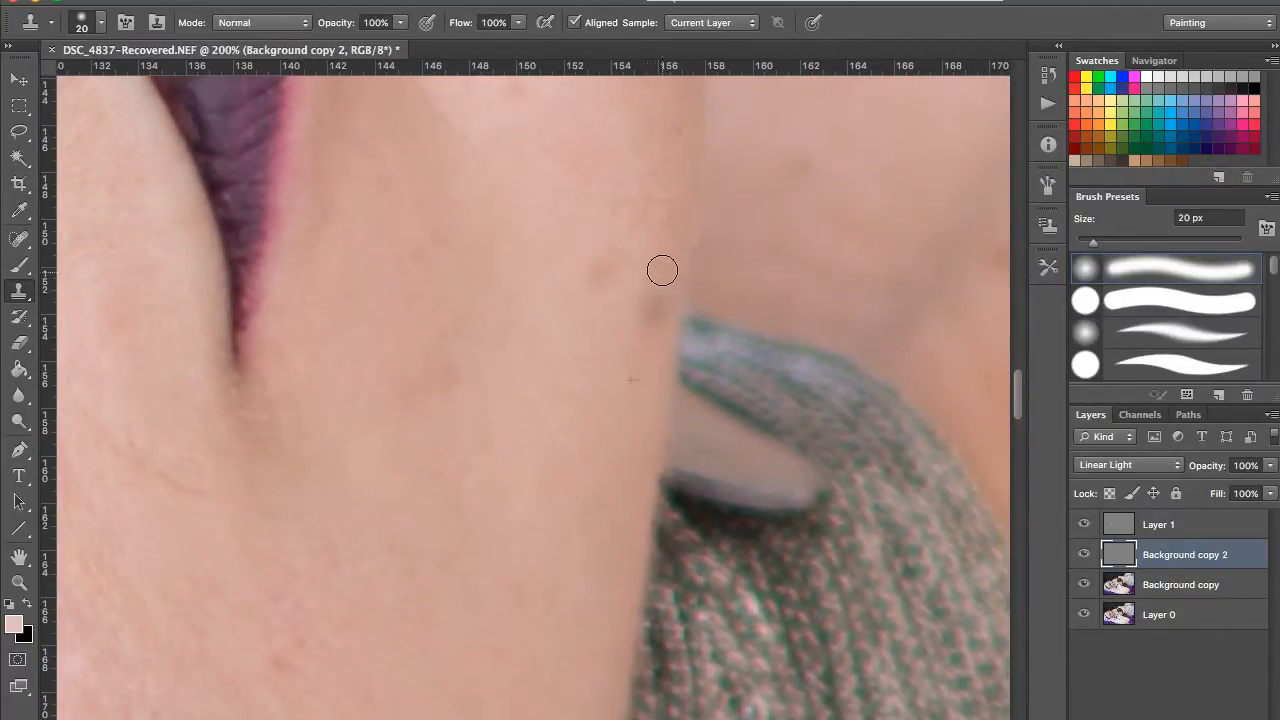
{"action": "scroll", "coordinate": [660, 269], "scroll_direction": "up", "scroll_amount": 5}
{"action": "scroll", "coordinate": [660, 269], "scroll_direction": "right", "scroll_amount": 2}
{"action": "scroll", "coordinate": [598, 293], "scroll_direction": "up", "scroll_amount": 4}
{"action": "scroll", "coordinate": [620, 340], "scroll_direction": "left", "scroll_amount": 2}
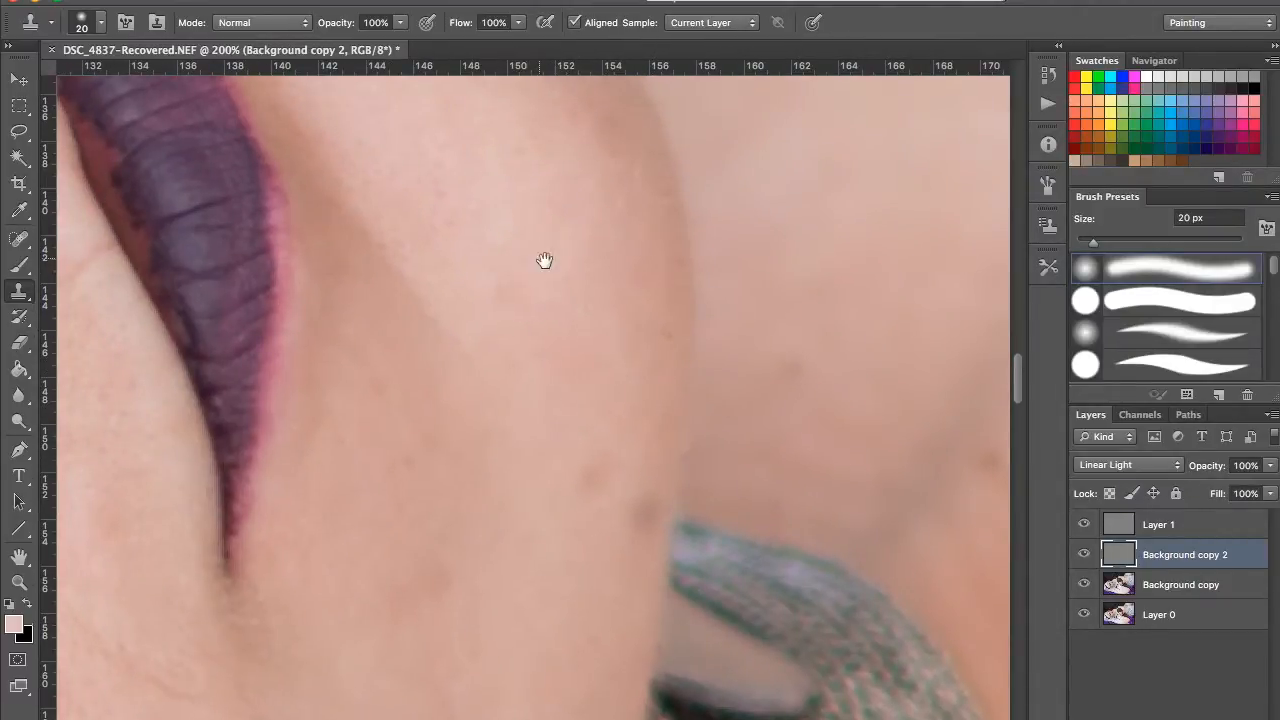
{"action": "scroll", "coordinate": [540, 260], "scroll_direction": "up", "scroll_amount": 9}
{"action": "scroll", "coordinate": [540, 260], "scroll_direction": "left", "scroll_amount": 4}
Step: Hide Background copy 2 and clone the dark spots off the jawline on the Background copy layer at 40% opacity
{"action": "left_click", "coordinate": [1084, 554]}
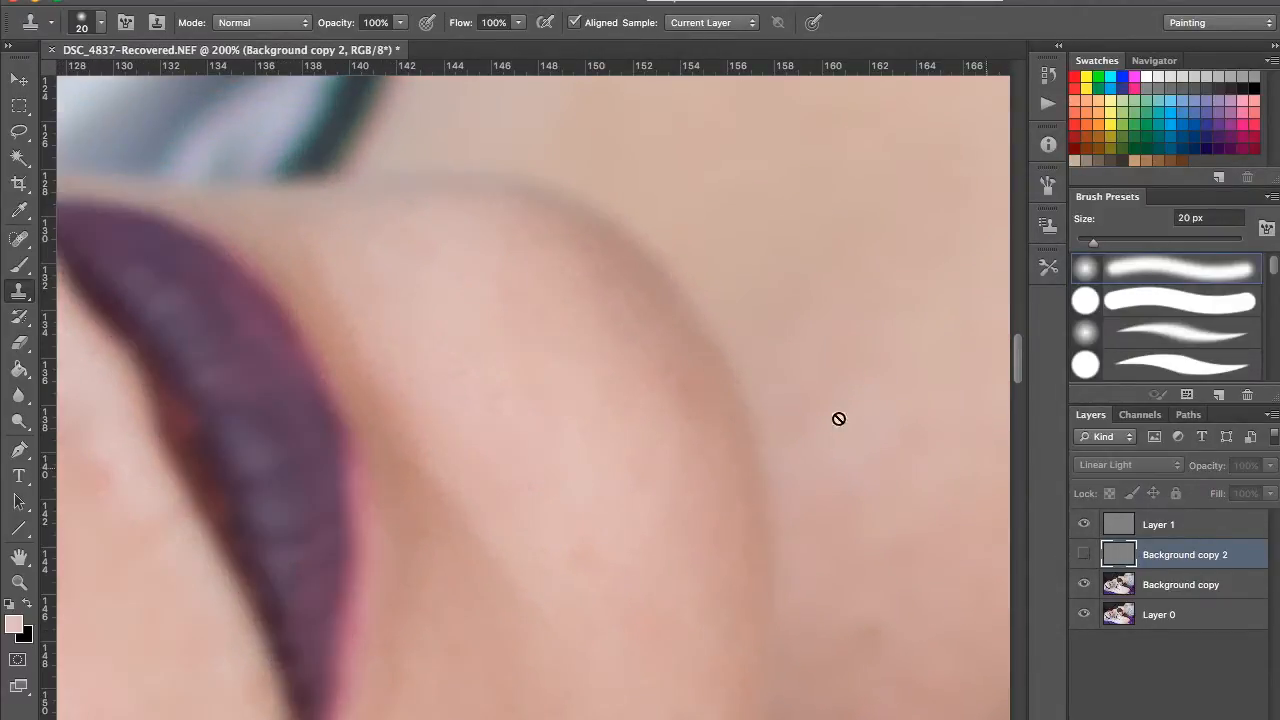
{"action": "scroll", "coordinate": [414, 203], "scroll_direction": "down", "scroll_amount": 6}
{"action": "scroll", "coordinate": [371, 320], "scroll_direction": "right", "scroll_amount": 2}
{"action": "left_click", "coordinate": [587, 378], "text": "alt"}
{"action": "left_click", "coordinate": [778, 264]}
{"action": "left_click", "coordinate": [1150, 584]}
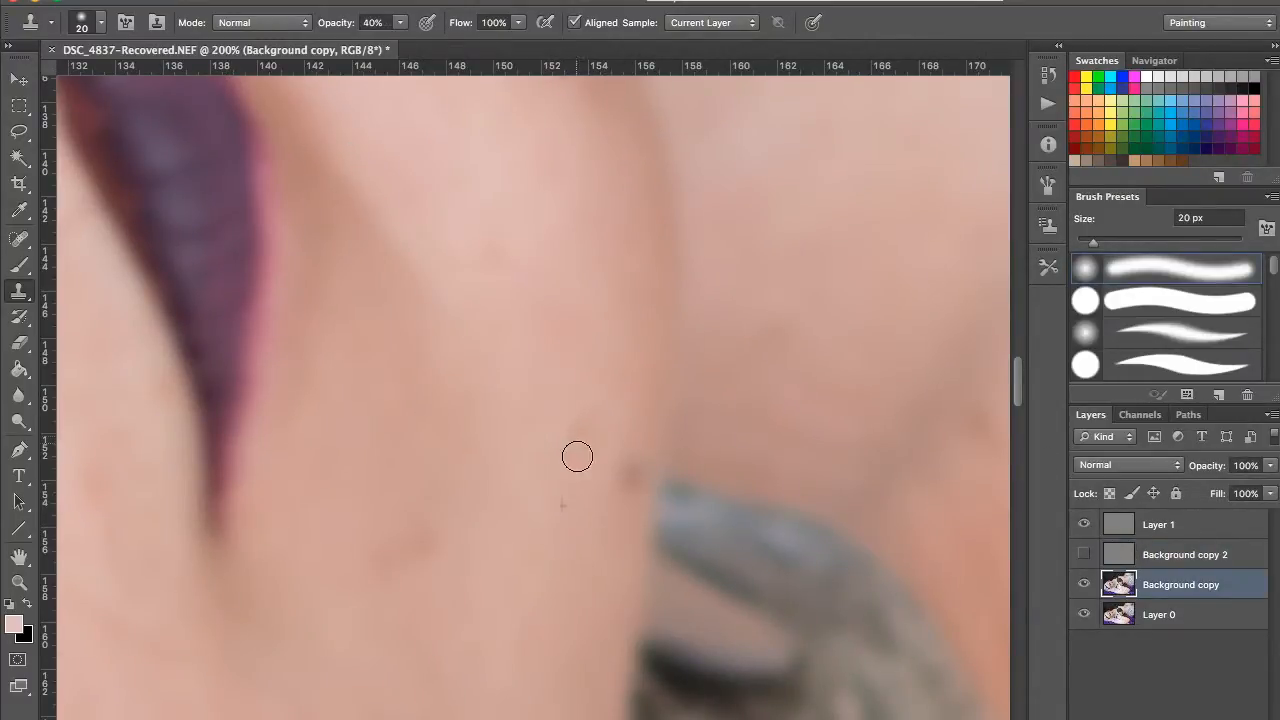
{"action": "scroll", "coordinate": [588, 504], "scroll_direction": "down", "scroll_amount": 2}
{"action": "scroll", "coordinate": [588, 504], "scroll_direction": "right", "scroll_amount": 1}
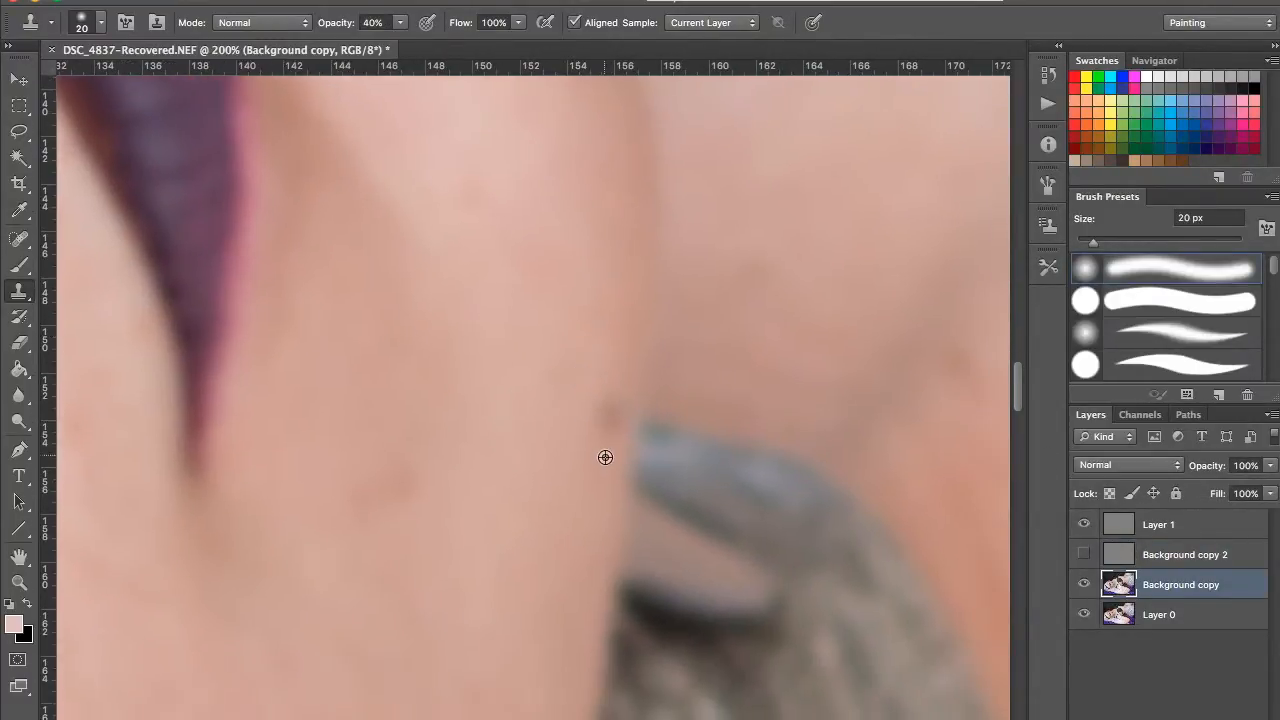
{"action": "left_click", "coordinate": [609, 369]}
{"action": "scroll", "coordinate": [605, 350], "scroll_direction": "right", "scroll_amount": 1}
Step: Even out the skin tone along the jawline with the Clone Stamp enlarged to 45 px
{"action": "key", "text": "bracketright"}
{"action": "key", "text": "bracketright"}
{"action": "key", "text": "bracketright"}
{"action": "key", "text": "bracketright"}
{"action": "key", "text": "bracketright"}
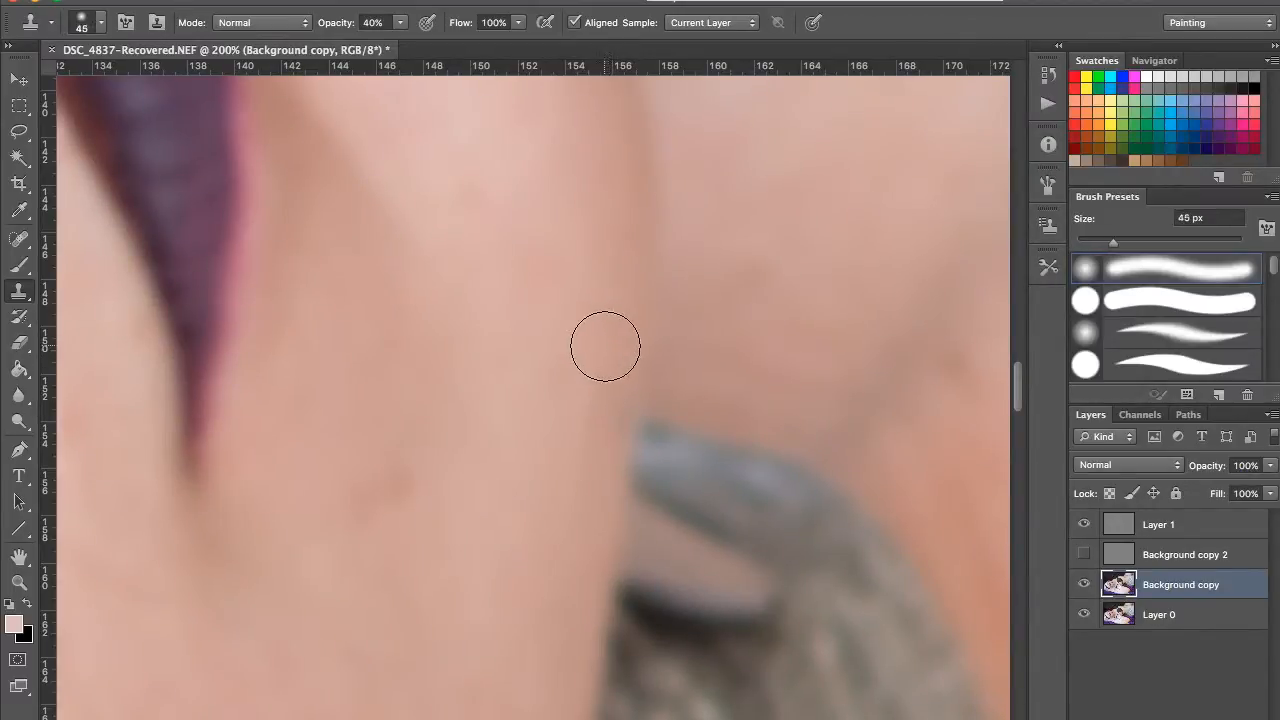
{"action": "left_click", "coordinate": [558, 498], "text": "alt"}
{"action": "mouse_move", "coordinate": [583, 361]}
{"action": "left_mouse_down"}
{"action": "mouse_move", "coordinate": [560, 424]}
{"action": "mouse_move", "coordinate": [576, 378]}
{"action": "left_mouse_up"}
{"action": "left_click", "coordinate": [567, 379]}
{"action": "left_click", "coordinate": [557, 439]}
Step: Clone smooth skin tone over the reddish blotches beside the mouth corner and on the chin
{"action": "left_click", "coordinate": [397, 394], "text": "alt"}
{"action": "left_click", "coordinate": [416, 438]}
{"action": "left_click_drag", "start_coordinate": [456, 374], "coordinate": [458, 418]}
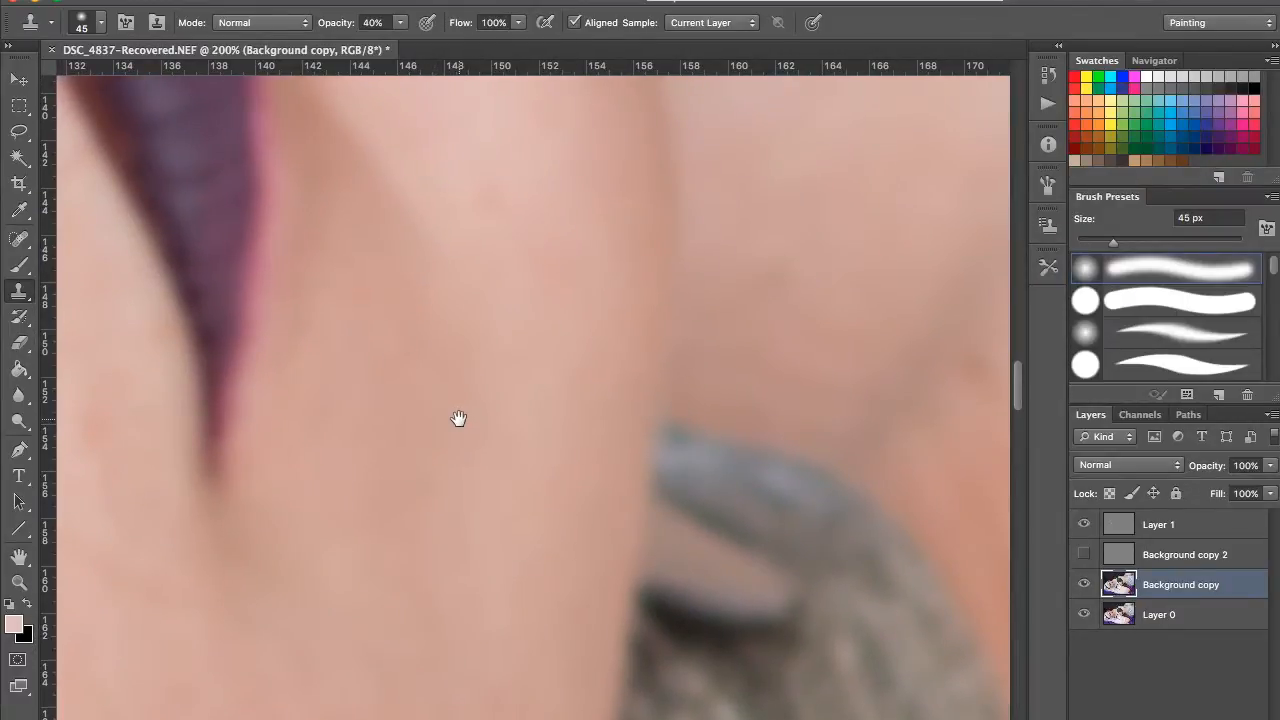
{"action": "left_click_drag", "start_coordinate": [519, 299], "coordinate": [501, 445]}
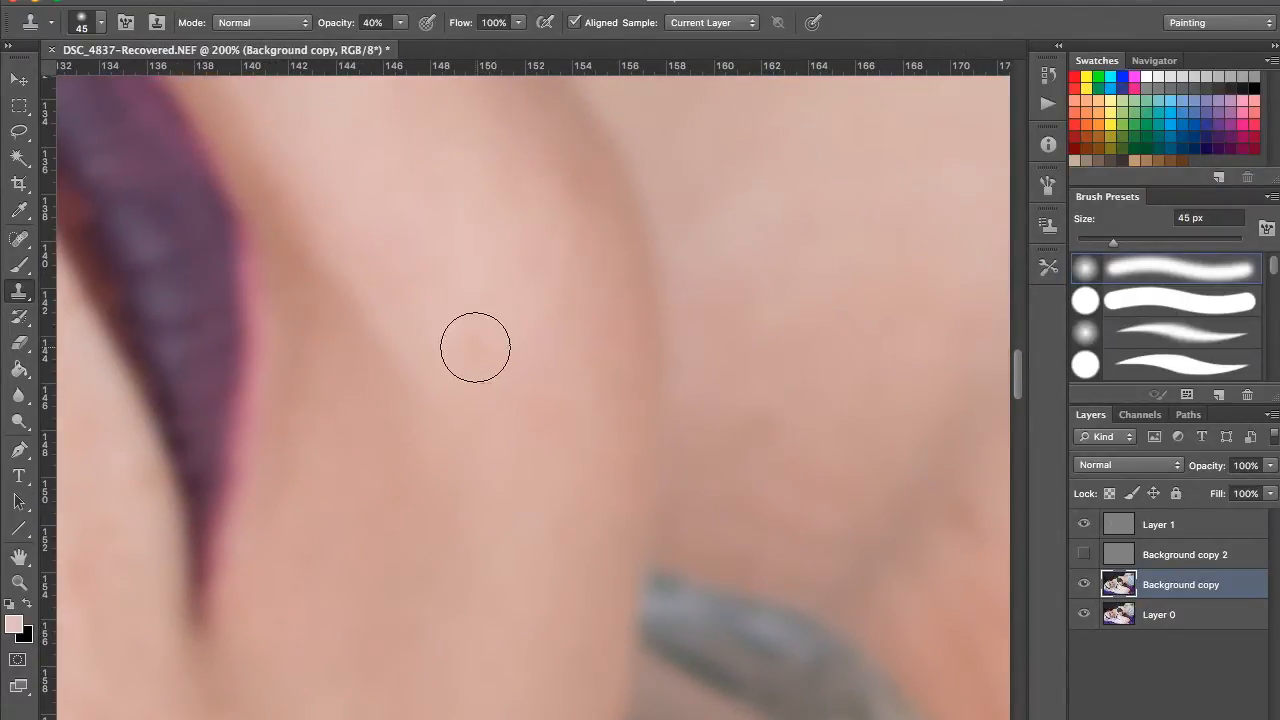
{"action": "left_click_drag", "start_coordinate": [460, 237], "coordinate": [449, 195]}
{"action": "left_click_drag", "start_coordinate": [443, 455], "coordinate": [718, 310]}
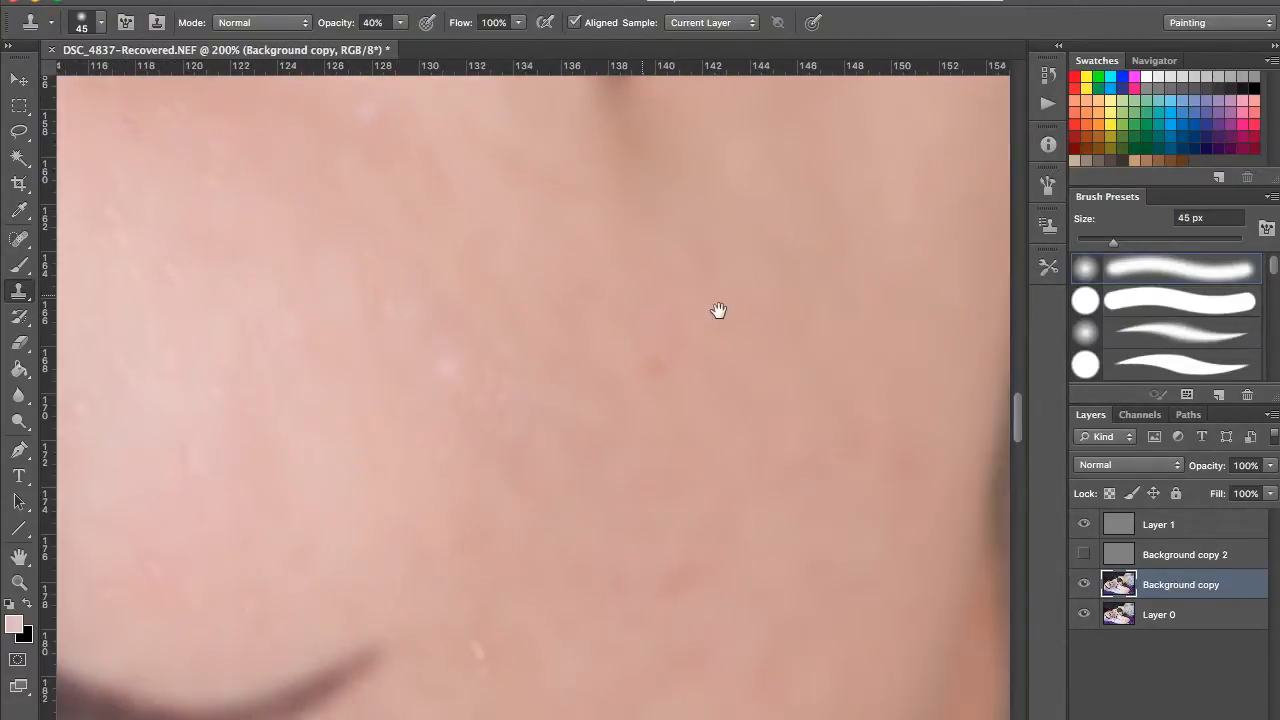
Step: Clone smooth skin tone over the uneven patches below the eyeliner wing on the Background copy layer
{"action": "scroll", "coordinate": [680, 345], "scroll_direction": "down", "scroll_amount": 10}
{"action": "scroll", "coordinate": [680, 345], "scroll_direction": "left", "scroll_amount": 5}
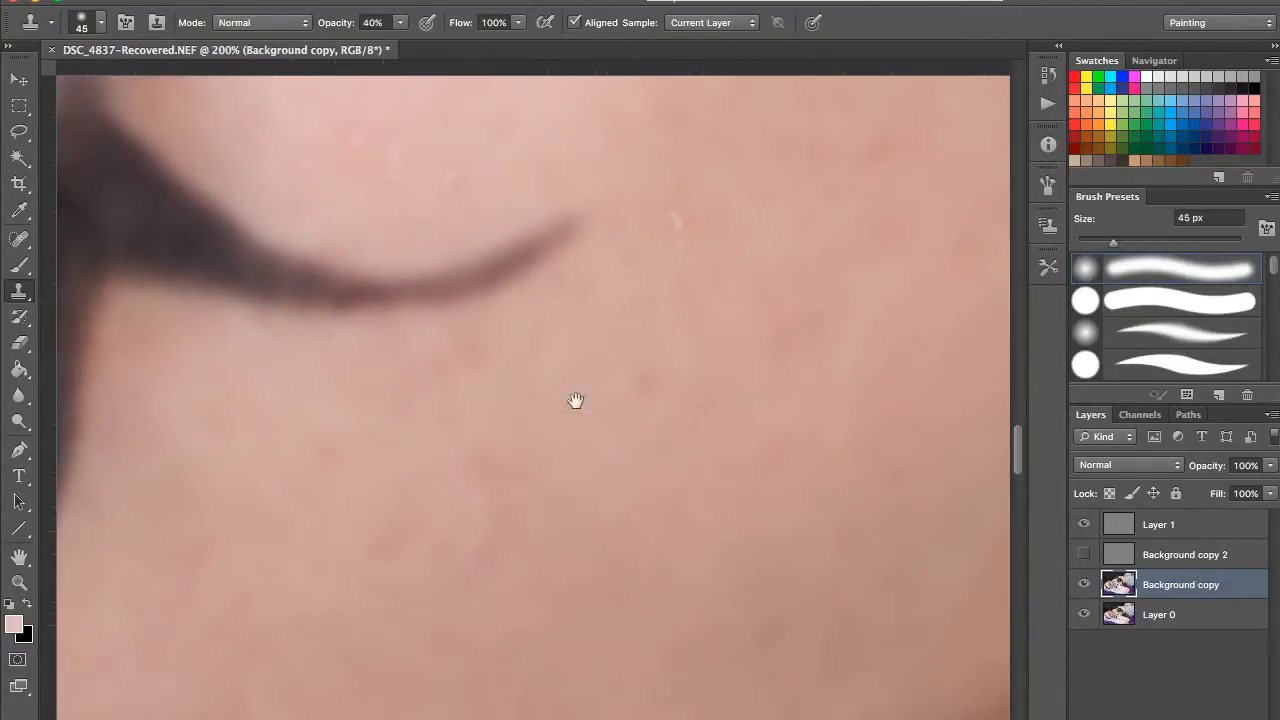
{"action": "left_click", "coordinate": [354, 459], "text": "alt"}
{"action": "left_click", "coordinate": [345, 441]}
{"action": "left_click", "coordinate": [437, 411], "text": "alt"}
{"action": "left_click", "coordinate": [438, 373]}
{"action": "left_click_drag", "start_coordinate": [562, 379], "coordinate": [509, 364]}
{"action": "left_click", "coordinate": [545, 345], "text": "alt"}
{"action": "left_click", "coordinate": [634, 368]}
Step: Even out the remaining tone blotches on the cheek around the wing tip with further cloning from clean skin
{"action": "left_click_drag", "start_coordinate": [634, 375], "coordinate": [545, 313]}
{"action": "left_click", "coordinate": [547, 411], "text": "alt"}
{"action": "left_click", "coordinate": [627, 376]}
{"action": "left_click_drag", "start_coordinate": [481, 363], "coordinate": [564, 244]}
{"action": "left_click_drag", "start_coordinate": [535, 348], "coordinate": [574, 492]}
{"action": "left_click", "coordinate": [581, 495], "text": "alt"}
{"action": "mouse_move", "coordinate": [473, 482]}
{"action": "left_mouse_down"}
{"action": "mouse_move", "coordinate": [523, 400]}
{"action": "mouse_move", "coordinate": [684, 330]}
{"action": "left_mouse_up"}
Step: Reduce the Clone Stamp to 25 px and clone over the small tone spots near the eyeliner wing
{"action": "key", "text": "["}
{"action": "left_click", "coordinate": [523, 361]}
{"action": "key", "text": "["}
{"action": "key", "text": "["}
{"action": "key", "text": "["}
{"action": "key", "text": "super+z"}
{"action": "left_click", "coordinate": [579, 377], "text": "alt"}
{"action": "left_click_drag", "start_coordinate": [554, 332], "coordinate": [560, 270]}
{"action": "left_click_drag", "start_coordinate": [658, 330], "coordinate": [638, 375]}
Step: Show the Background copy 2 texture layer again and check the cloned skin around the eyeliner wing
{"action": "left_click", "coordinate": [1084, 554]}
{"action": "left_click_drag", "start_coordinate": [716, 345], "coordinate": [512, 600]}
{"action": "left_click_drag", "start_coordinate": [765, 205], "coordinate": [601, 462]}
{"action": "left_click", "coordinate": [1084, 524]}
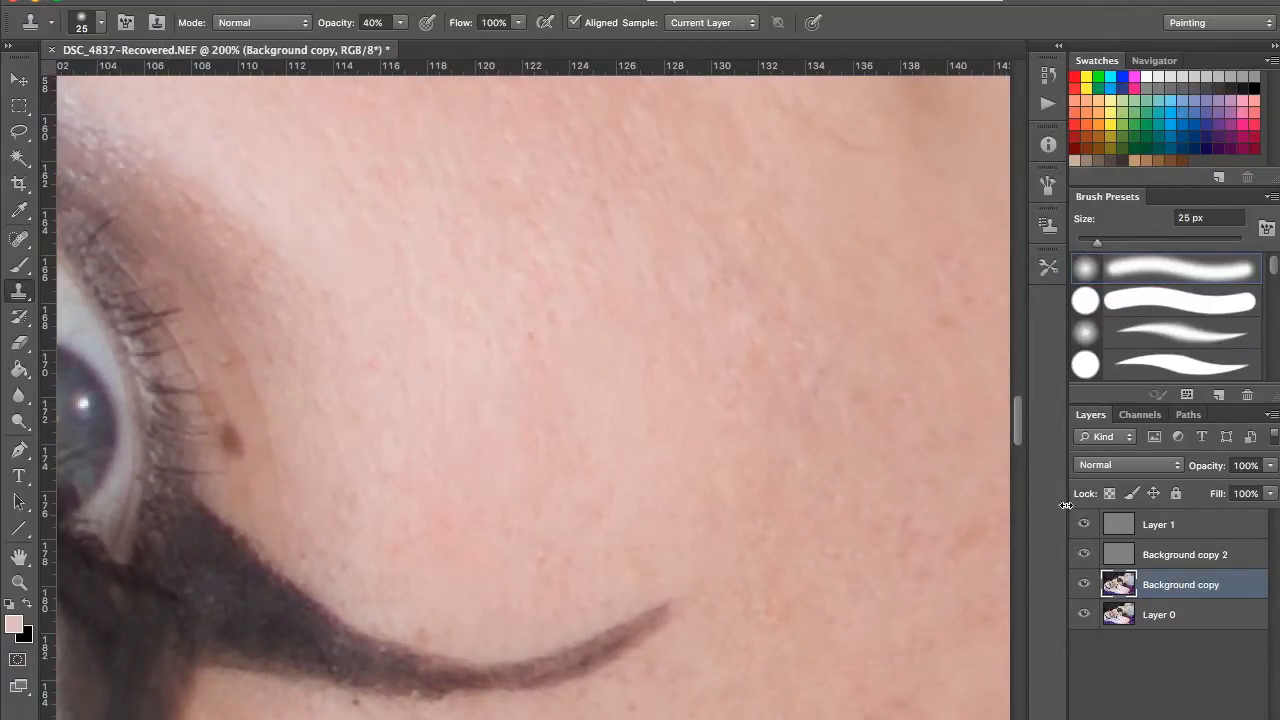
{"action": "left_click_drag", "start_coordinate": [659, 370], "coordinate": [666, 386]}
Step: Select Layer 1 and set up a soft 8 px Brush with black as the foreground color for the skin above the eyeliner wing
{"action": "left_click", "coordinate": [1160, 524]}
{"action": "left_click", "coordinate": [33, 259]}
{"action": "left_click_drag", "start_coordinate": [509, 391], "coordinate": [457, 355]}
{"action": "left_click", "coordinate": [11, 603]}
{"action": "key", "text": "bracketleft"}
{"action": "key", "text": "bracketleft"}
{"action": "key", "text": "bracketleft"}
{"action": "key", "text": "bracketleft"}
{"action": "key", "text": "bracketleft"}
{"action": "key", "text": "bracketleft"}
{"action": "key", "text": "bracketleft"}
{"action": "key", "text": "bracketleft"}
{"action": "key", "text": "bracketleft"}
{"action": "key", "text": "bracketleft"}
{"action": "key", "text": "bracketleft"}
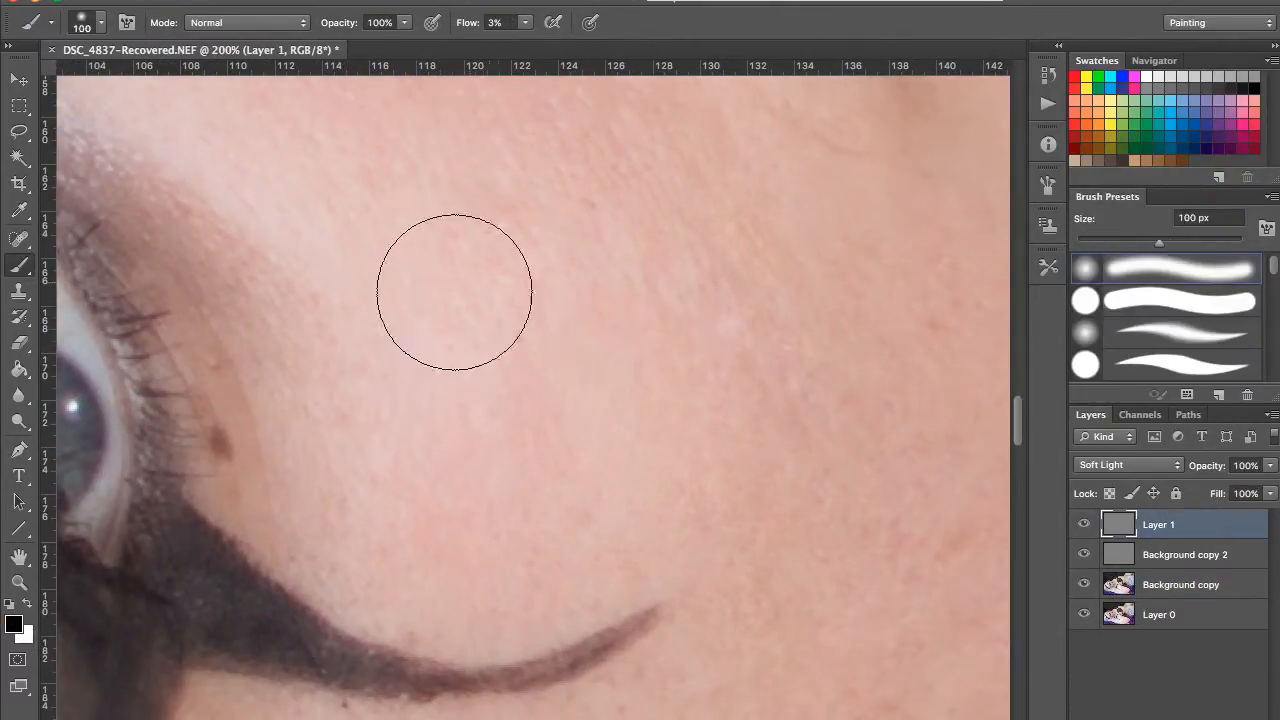
{"action": "key", "text": "bracketleft"}
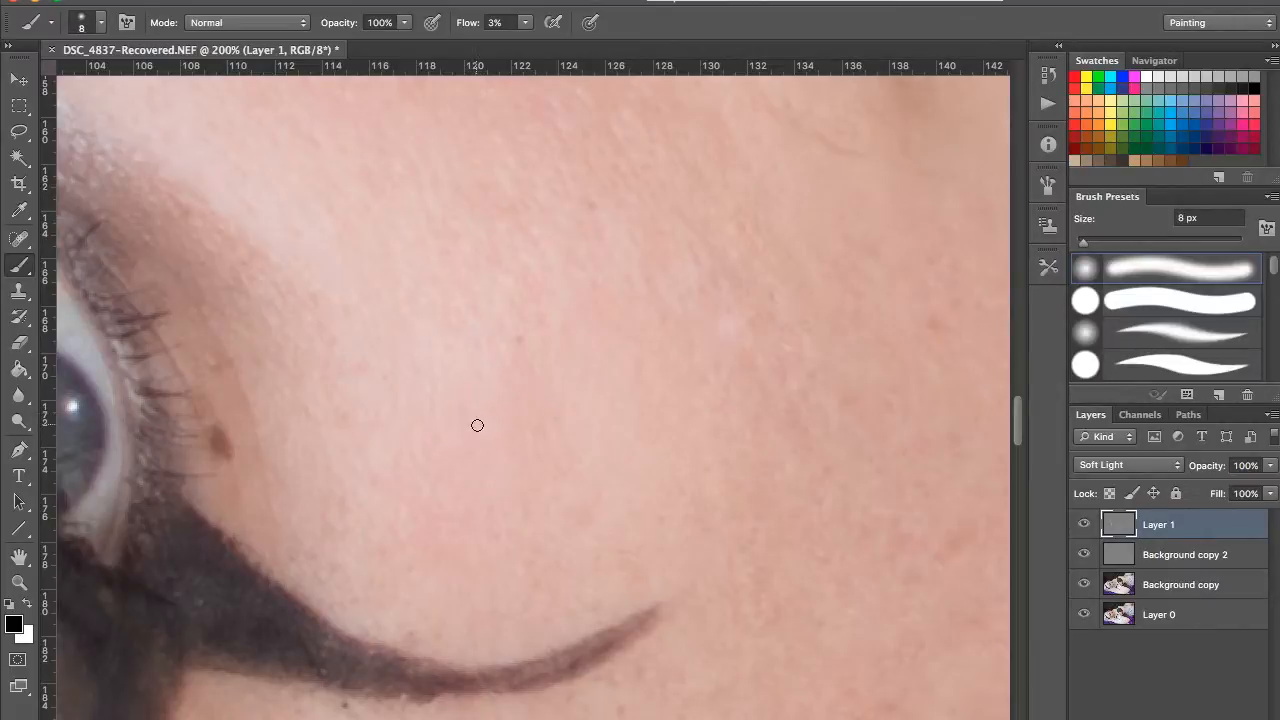
{"action": "key", "text": "ctrl+plus"}
{"action": "key", "text": "ctrl+plus"}
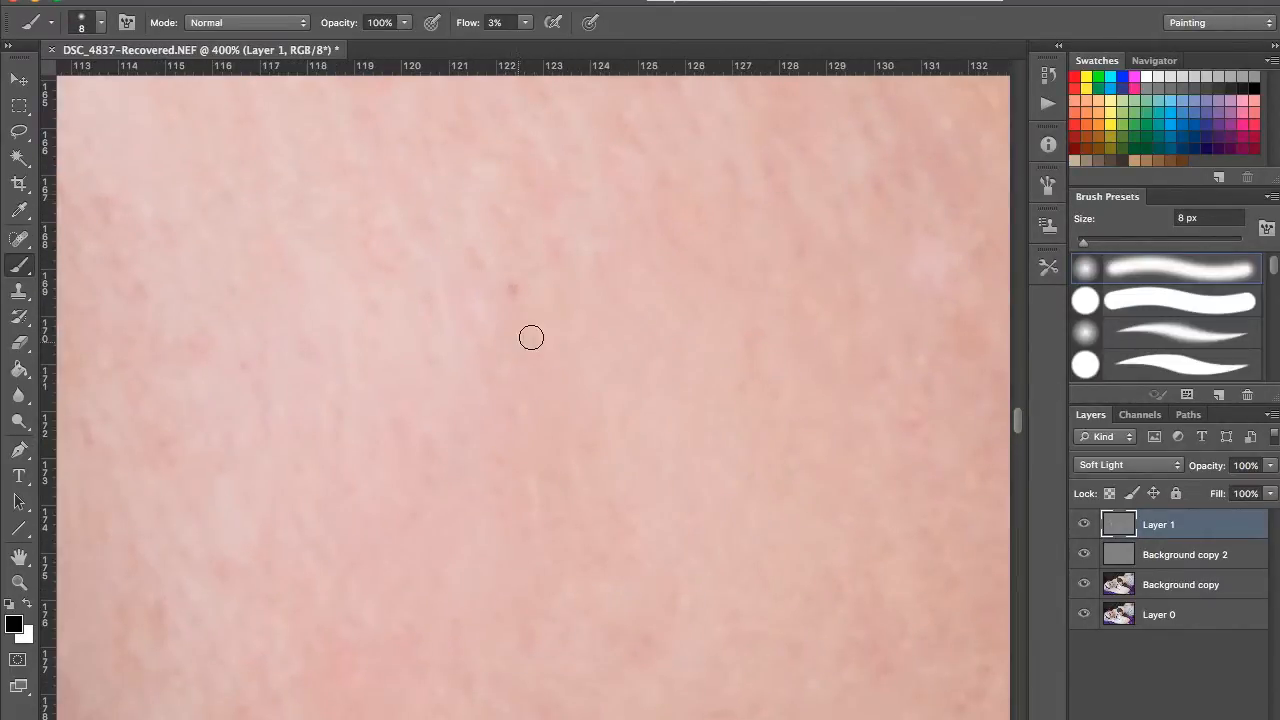
{"action": "left_click", "coordinate": [541, 318], "text": "ctrl"}
{"action": "mouse_move", "coordinate": [424, 436]}
{"action": "left_mouse_down"}
{"action": "mouse_move", "coordinate": [428, 483]}
{"action": "mouse_move", "coordinate": [456, 474]}
{"action": "left_mouse_up"}
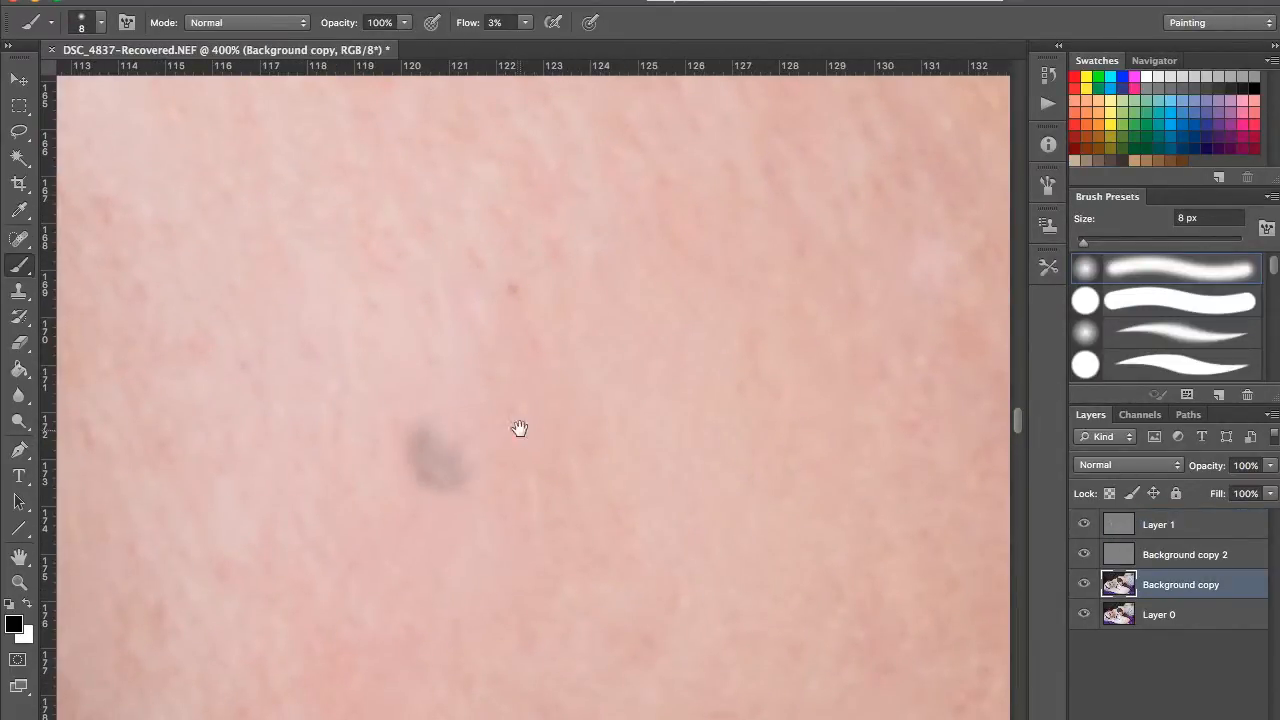
{"action": "key", "text": "ctrl+z"}
{"action": "left_click", "coordinate": [1112, 528]}
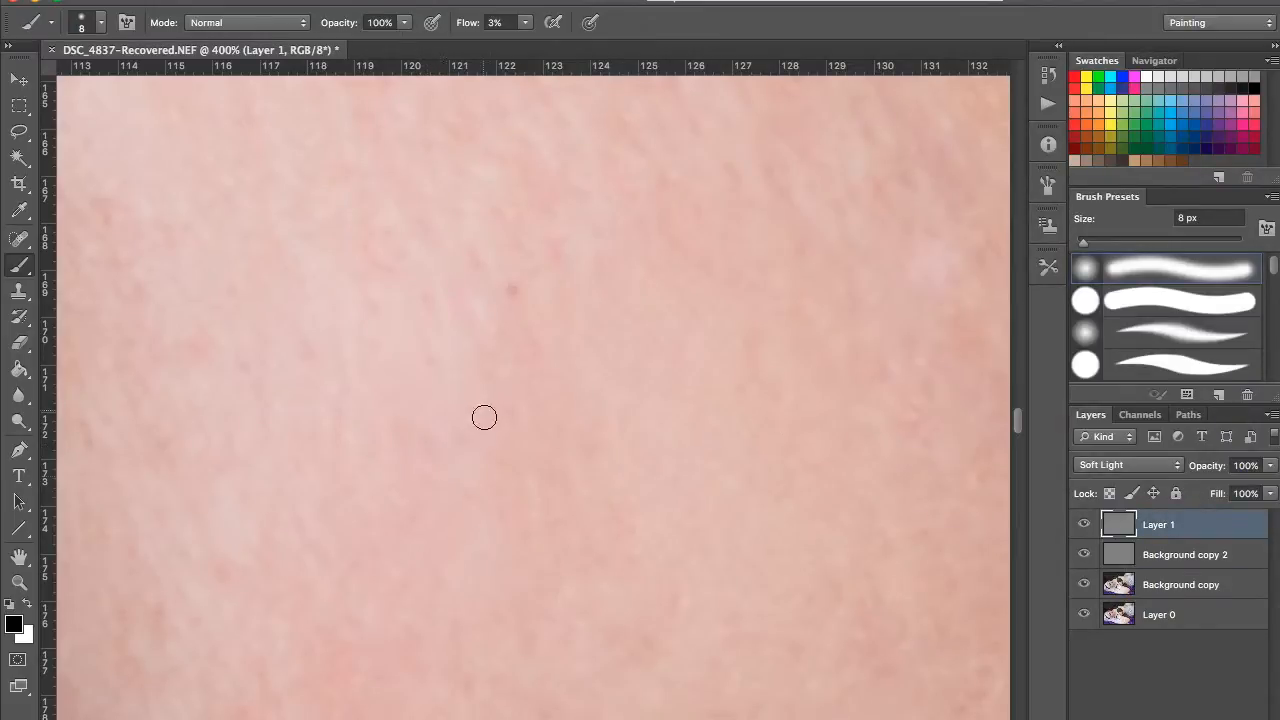
Step: Reduce the brush to 3 px and dodge and burn the fine skin unevenness above the eyeliner wing on Layer 1
{"action": "scroll", "coordinate": [434, 363], "scroll_direction": "down", "scroll_amount": 3}
{"action": "scroll", "coordinate": [434, 363], "scroll_direction": "right", "scroll_amount": 2}
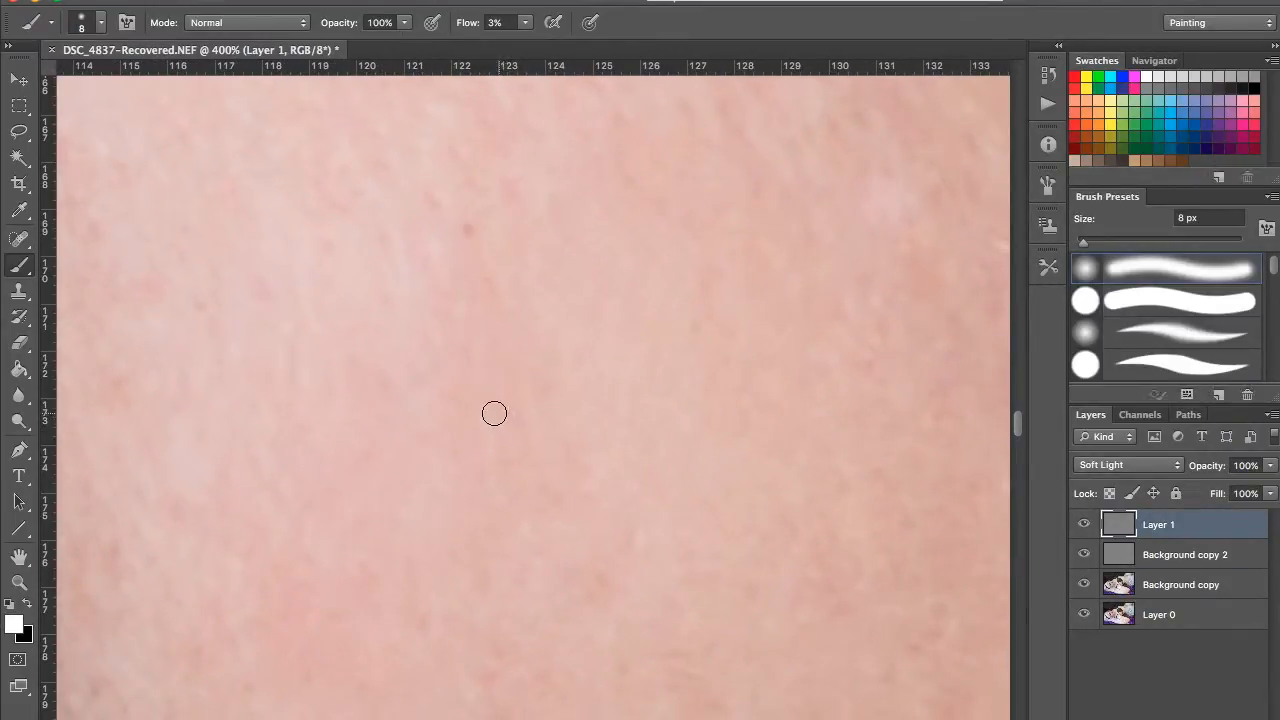
{"action": "scroll", "coordinate": [486, 423], "scroll_direction": "down", "scroll_amount": 1}
{"action": "key", "text": "bracketleft"}
{"action": "key", "text": "bracketleft"}
{"action": "key", "text": "bracketleft"}
{"action": "key", "text": "bracketleft"}
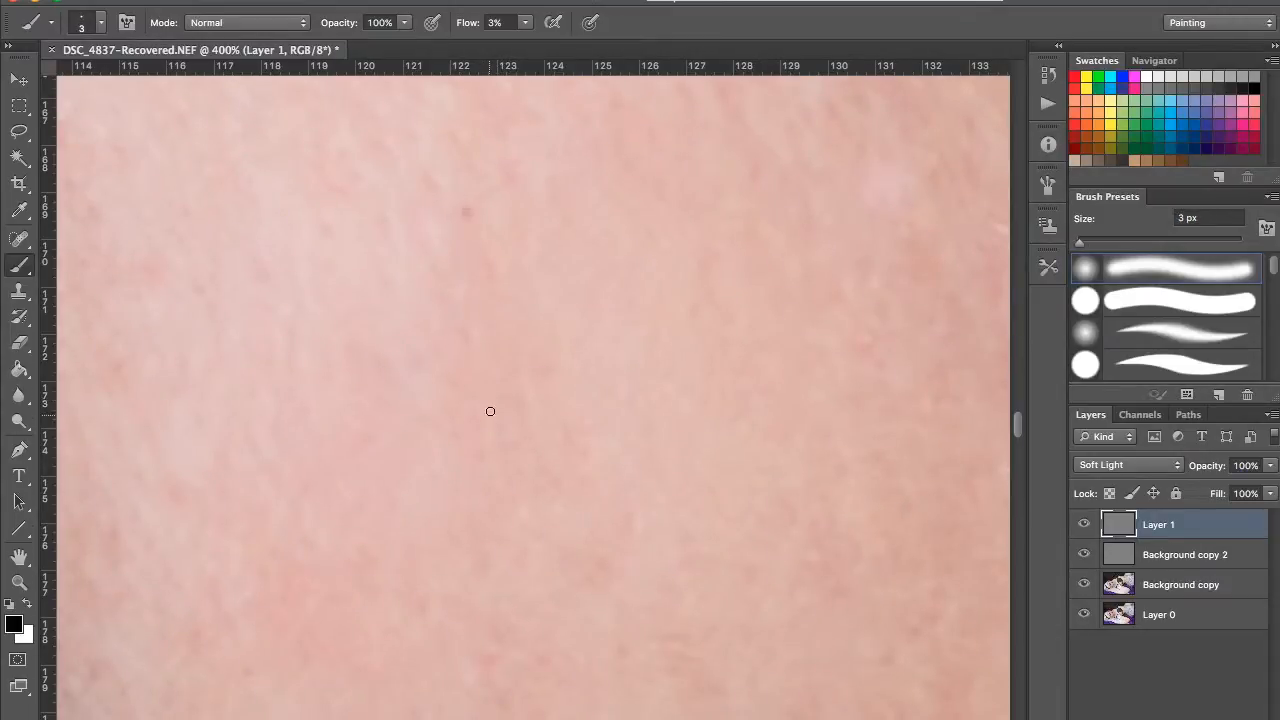
{"action": "mouse_move", "coordinate": [512, 376]}
{"action": "left_mouse_down"}
{"action": "mouse_move", "coordinate": [509, 361]}
{"action": "mouse_move", "coordinate": [529, 382]}
{"action": "mouse_move", "coordinate": [535, 451]}
{"action": "mouse_move", "coordinate": [635, 467]}
{"action": "left_mouse_up"}
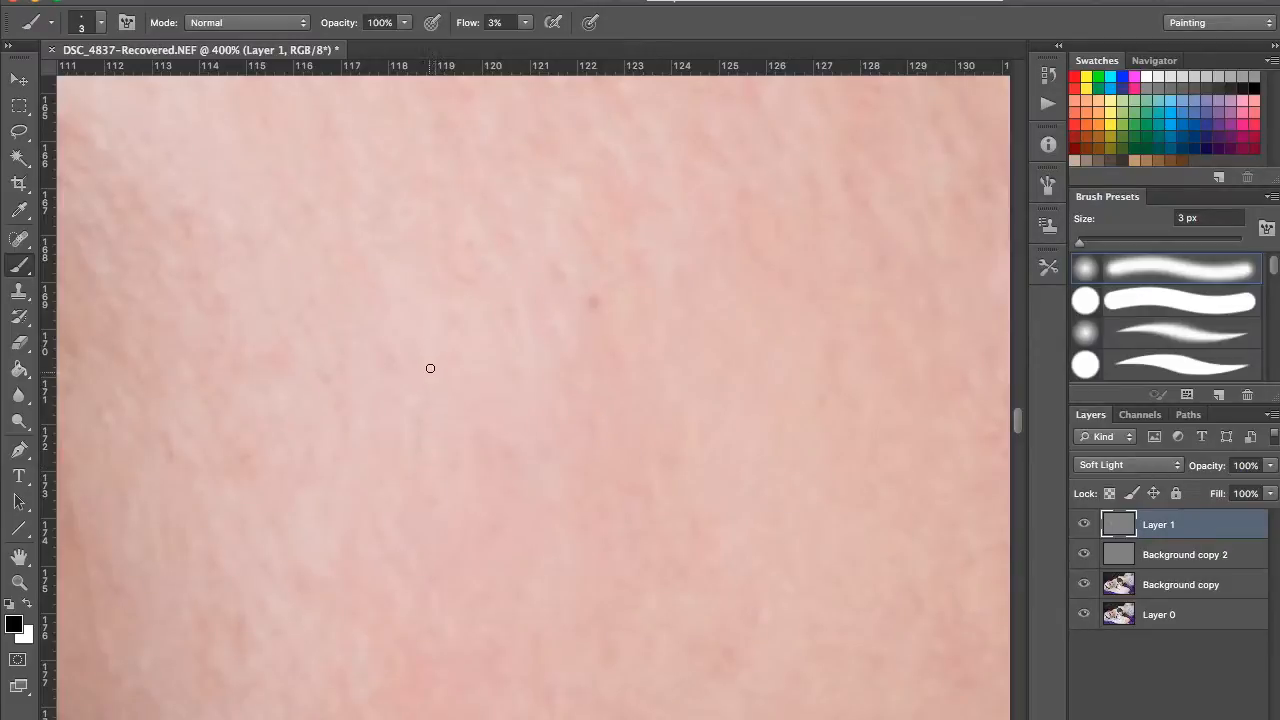
{"action": "key", "text": "x"}
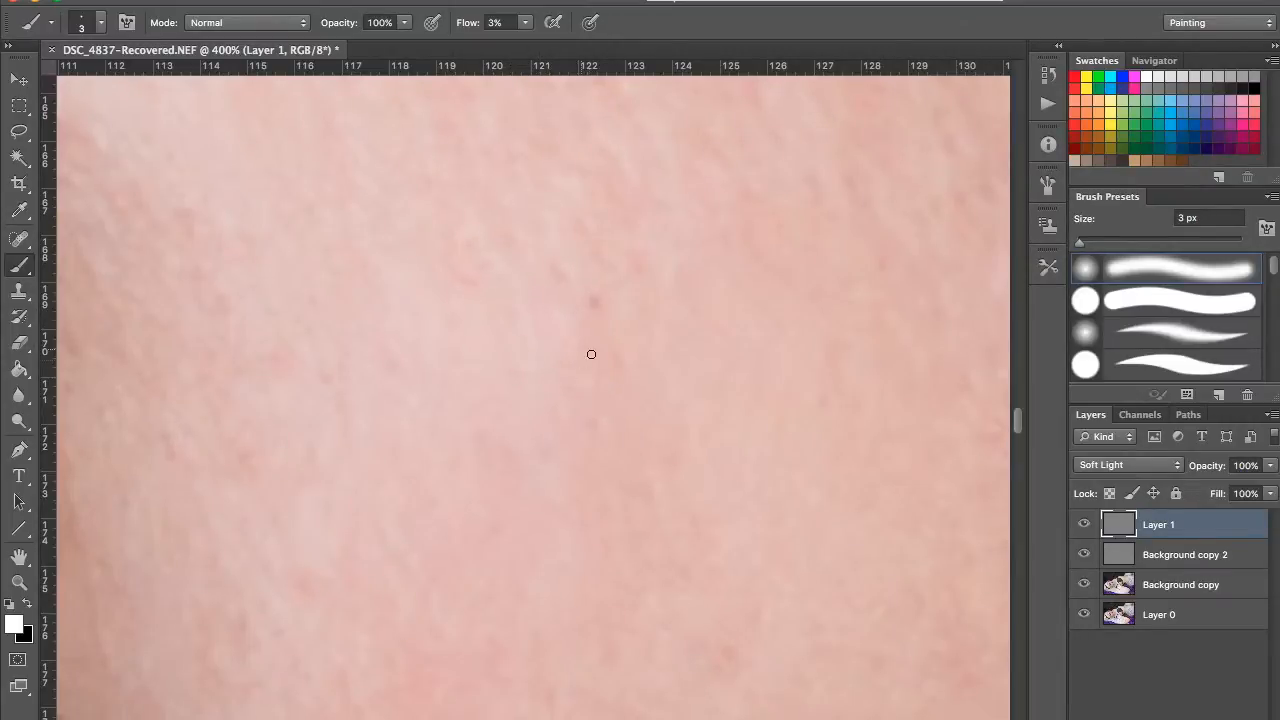
Step: Dodge and burn the temple skin beside the eye with a 6 px brush, alternating white and black
{"action": "scroll", "coordinate": [603, 363], "scroll_direction": "up", "scroll_amount": 3}
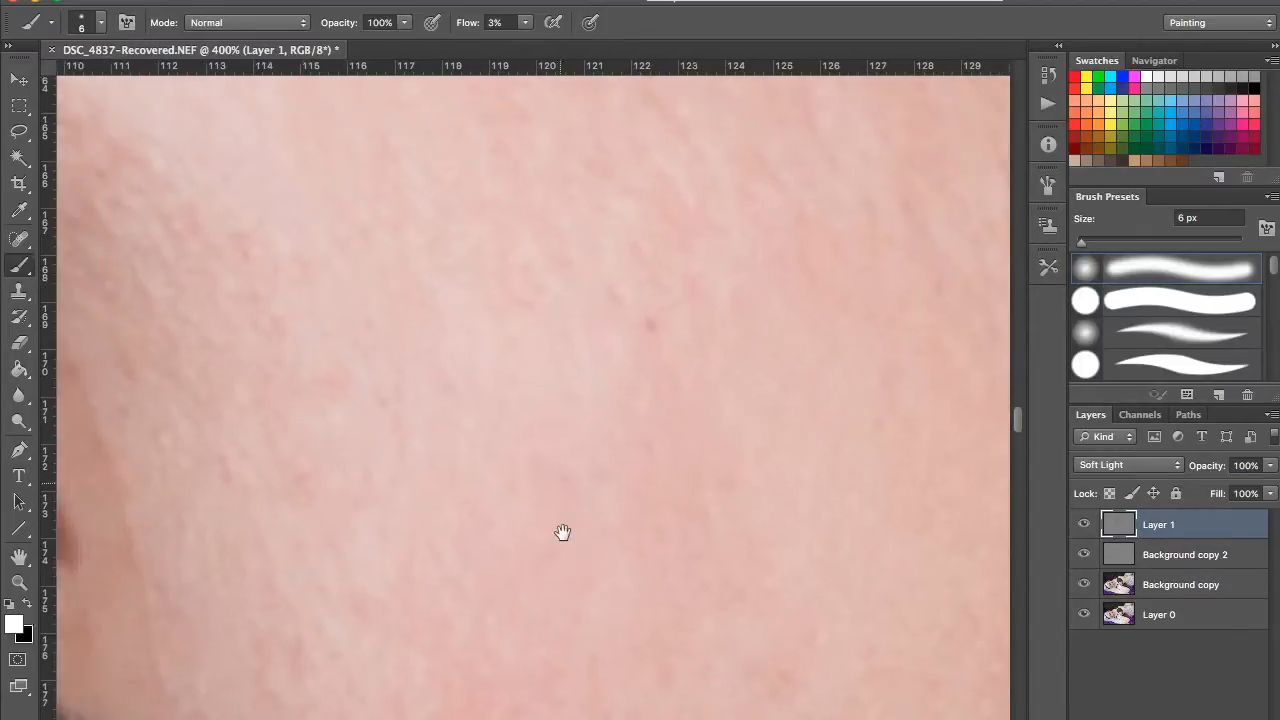
{"action": "left_click_drag", "start_coordinate": [363, 361], "coordinate": [466, 406]}
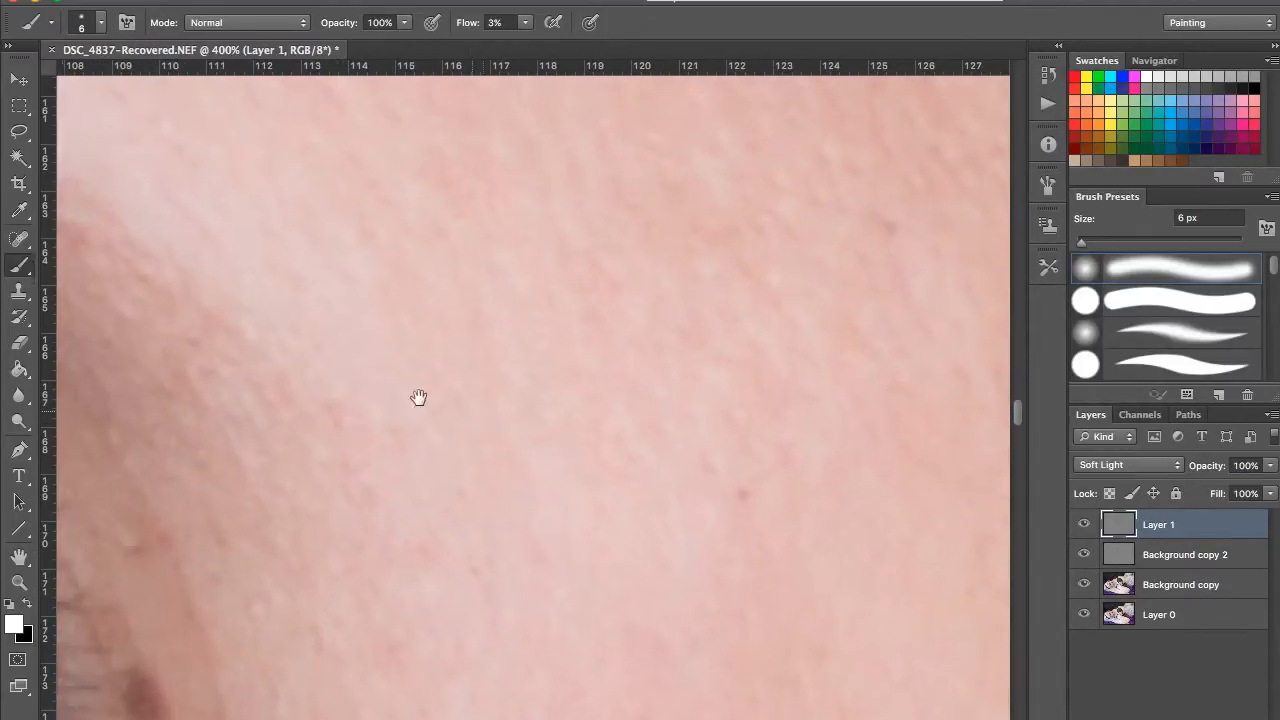
{"action": "mouse_move", "coordinate": [453, 331]}
{"action": "left_mouse_down"}
{"action": "mouse_move", "coordinate": [400, 451]}
{"action": "mouse_move", "coordinate": [200, 478]}
{"action": "left_mouse_up"}
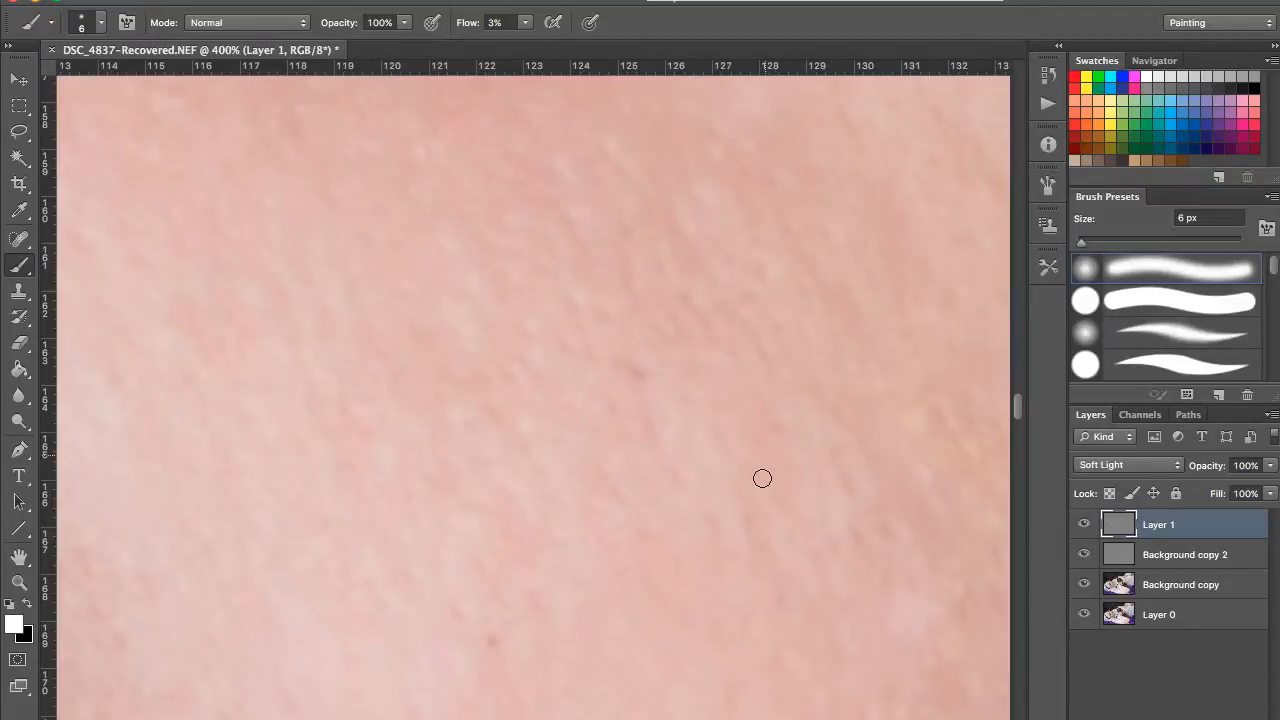
{"action": "scroll", "coordinate": [774, 457], "scroll_direction": "up", "scroll_amount": 3}
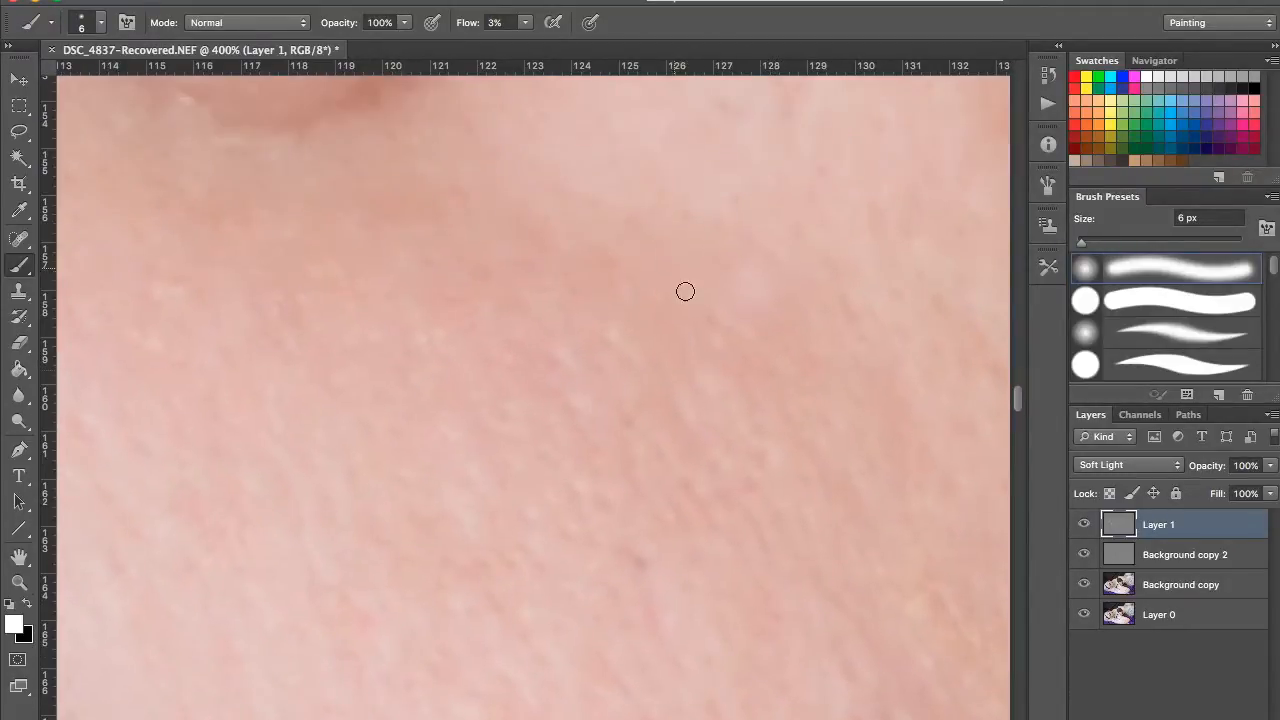
{"action": "key", "text": "x"}
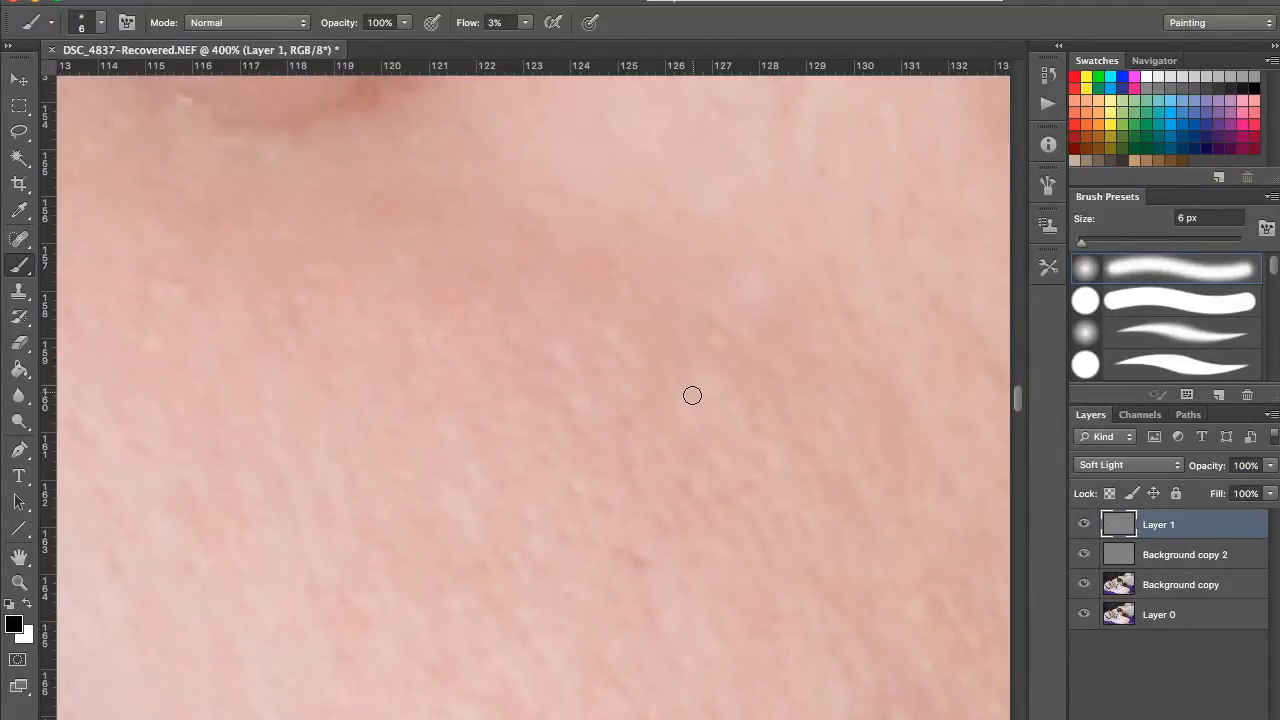
{"action": "scroll", "coordinate": [709, 409], "scroll_direction": "right", "scroll_amount": 2}
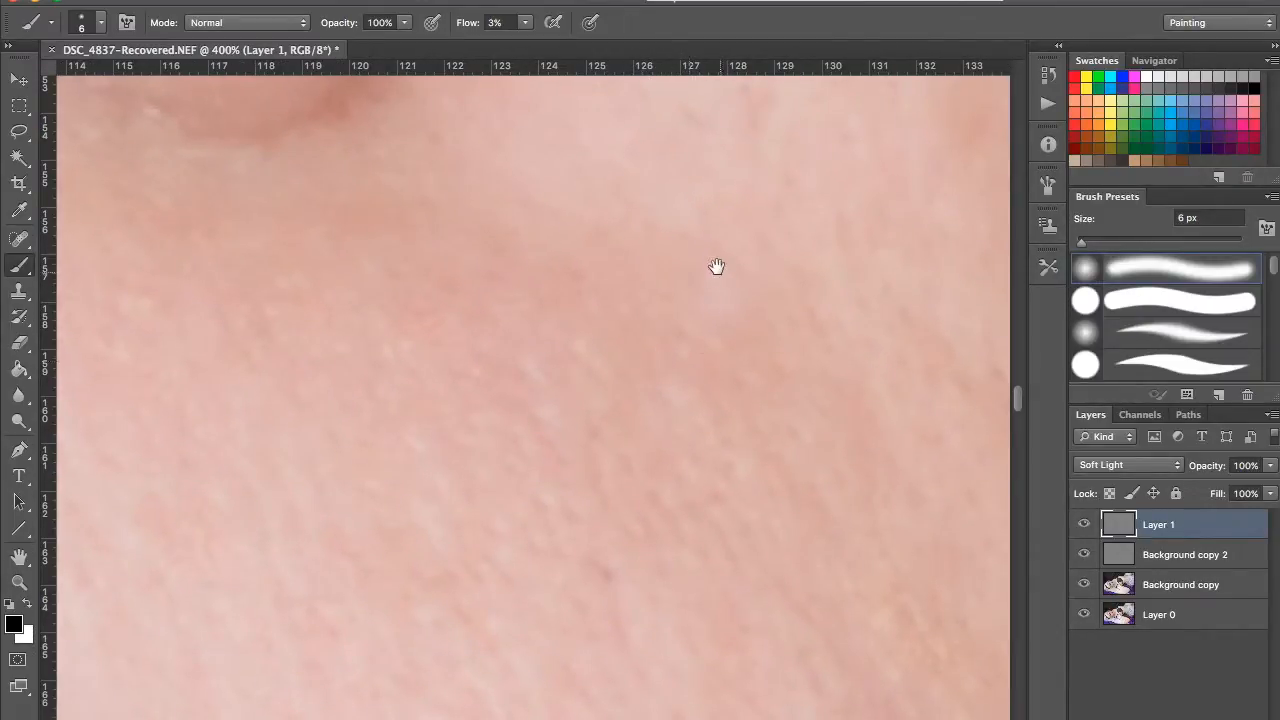
{"action": "scroll", "coordinate": [705, 220], "scroll_direction": "down", "scroll_amount": 2}
{"action": "scroll", "coordinate": [705, 220], "scroll_direction": "right", "scroll_amount": 2}
{"action": "key", "text": "x"}
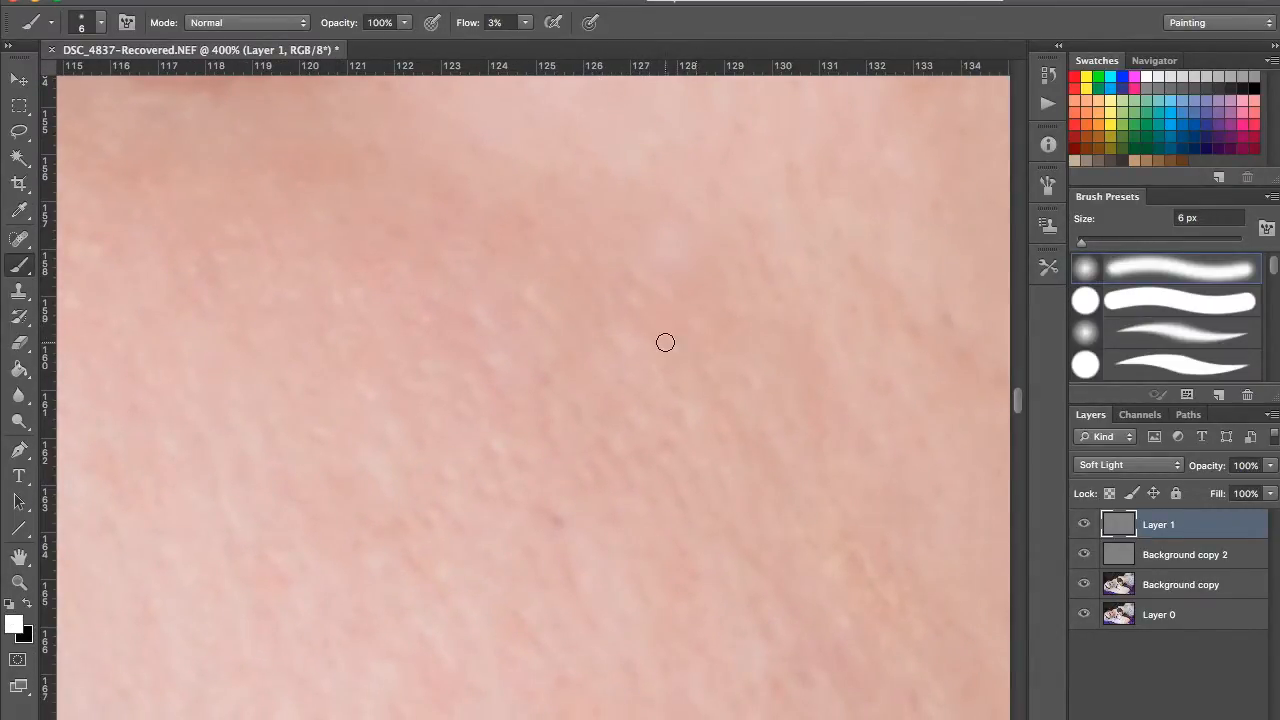
{"action": "key", "text": "x"}
{"action": "key", "text": "x"}
{"action": "scroll", "coordinate": [751, 323], "scroll_direction": "down", "scroll_amount": 3}
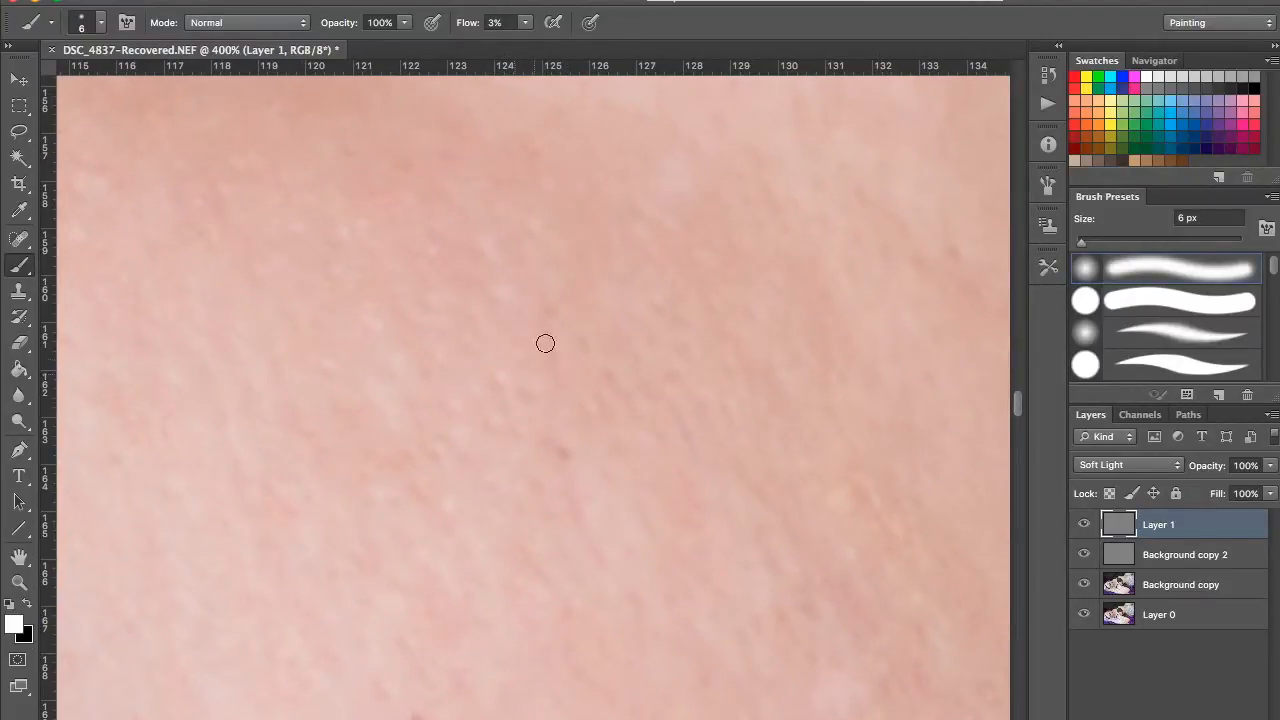
Step: Reduce the brush to 4 px and even out the fine texture around the small dark spot on the temple with white and black
{"action": "key", "text": "bracketleft"}
{"action": "key", "text": "bracketleft"}
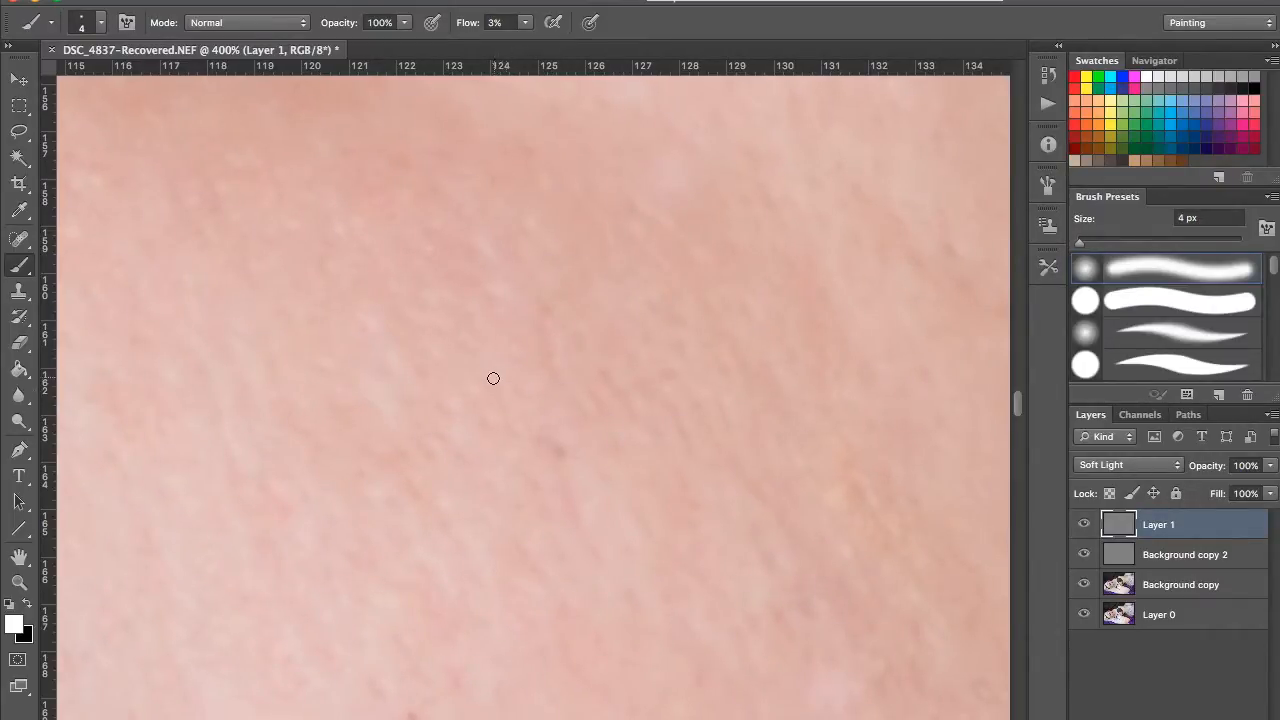
{"action": "key", "text": "x"}
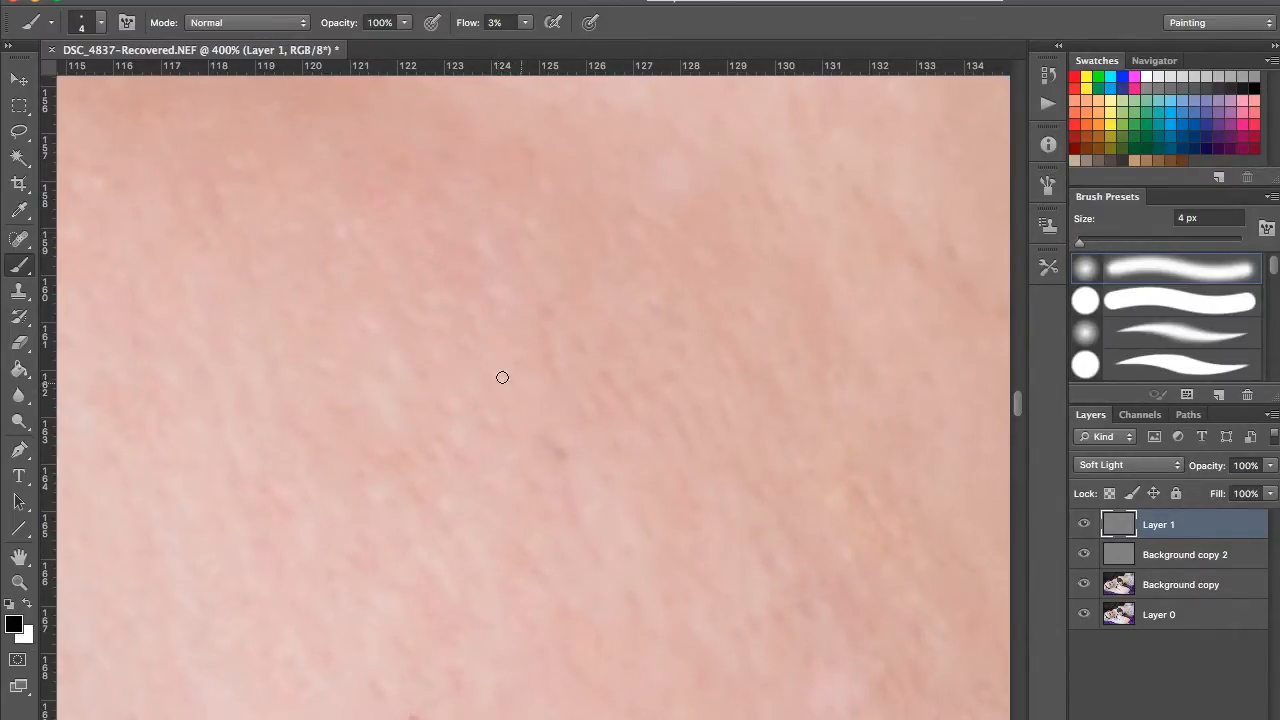
{"action": "scroll", "coordinate": [520, 362], "scroll_direction": "down", "scroll_amount": 2}
{"action": "key", "text": "x"}
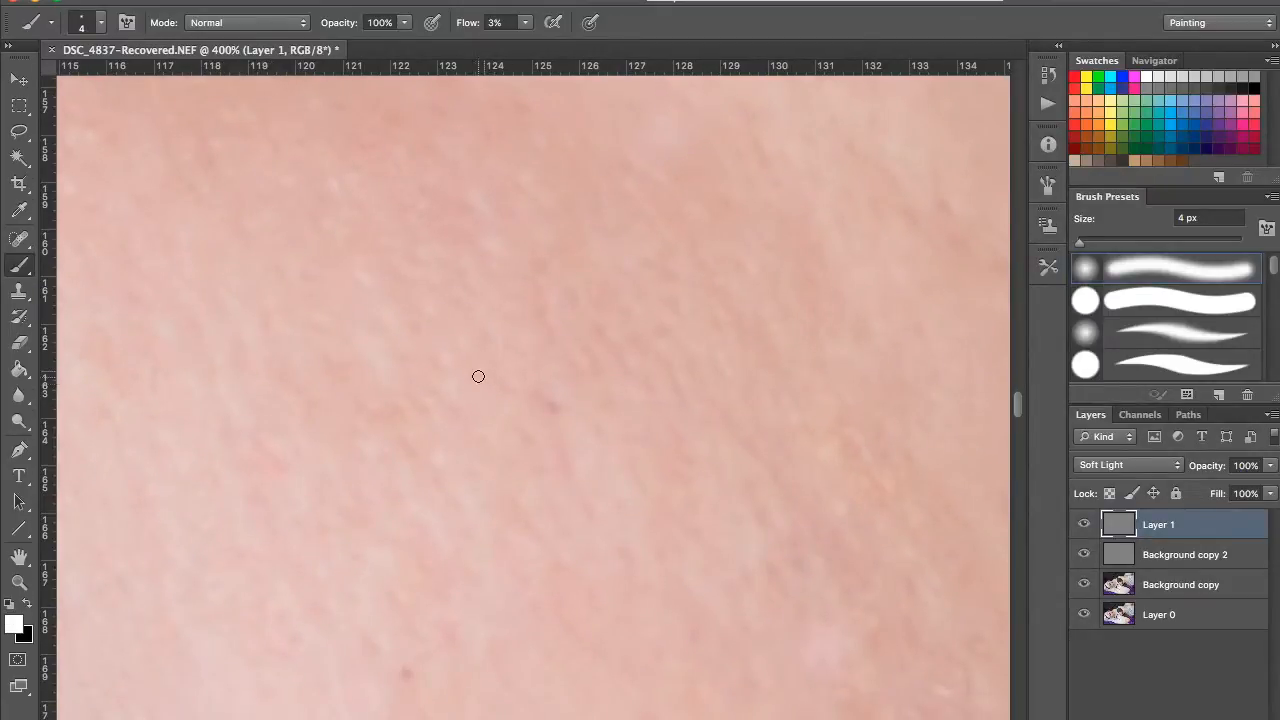
{"action": "key", "text": "x"}
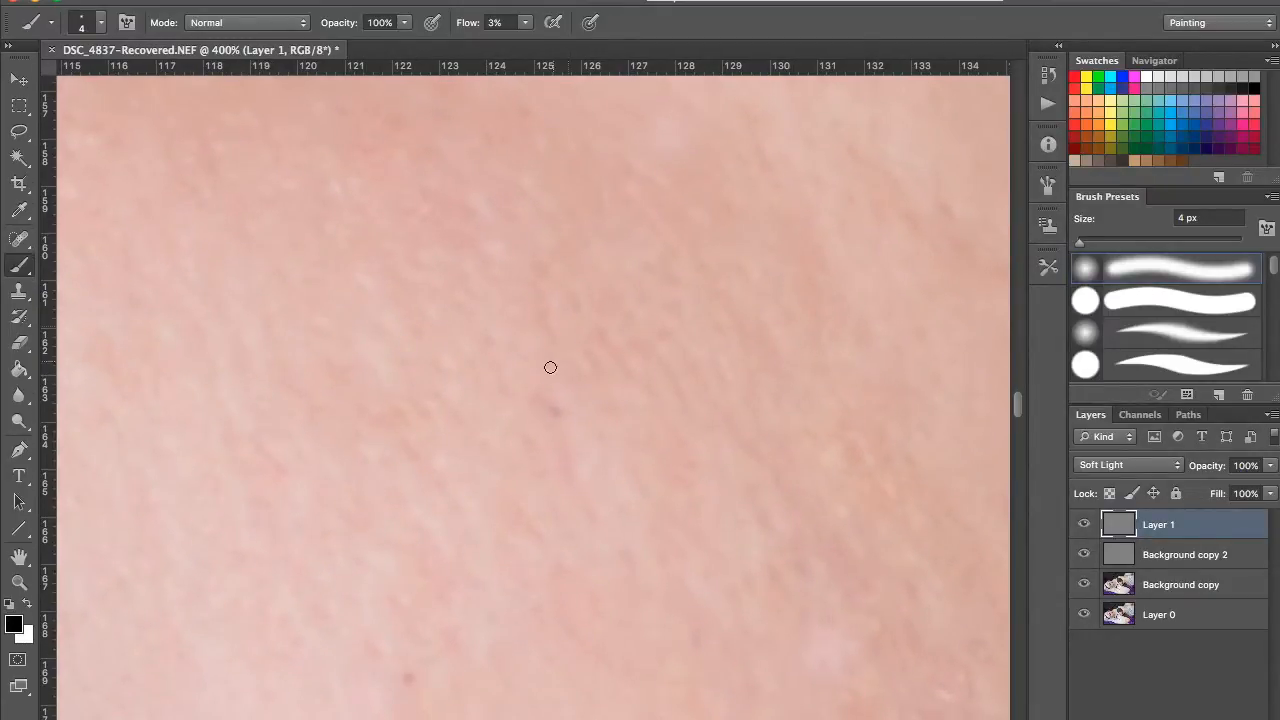
{"action": "key", "text": "x"}
{"action": "scroll", "coordinate": [540, 343], "scroll_direction": "up", "scroll_amount": 1}
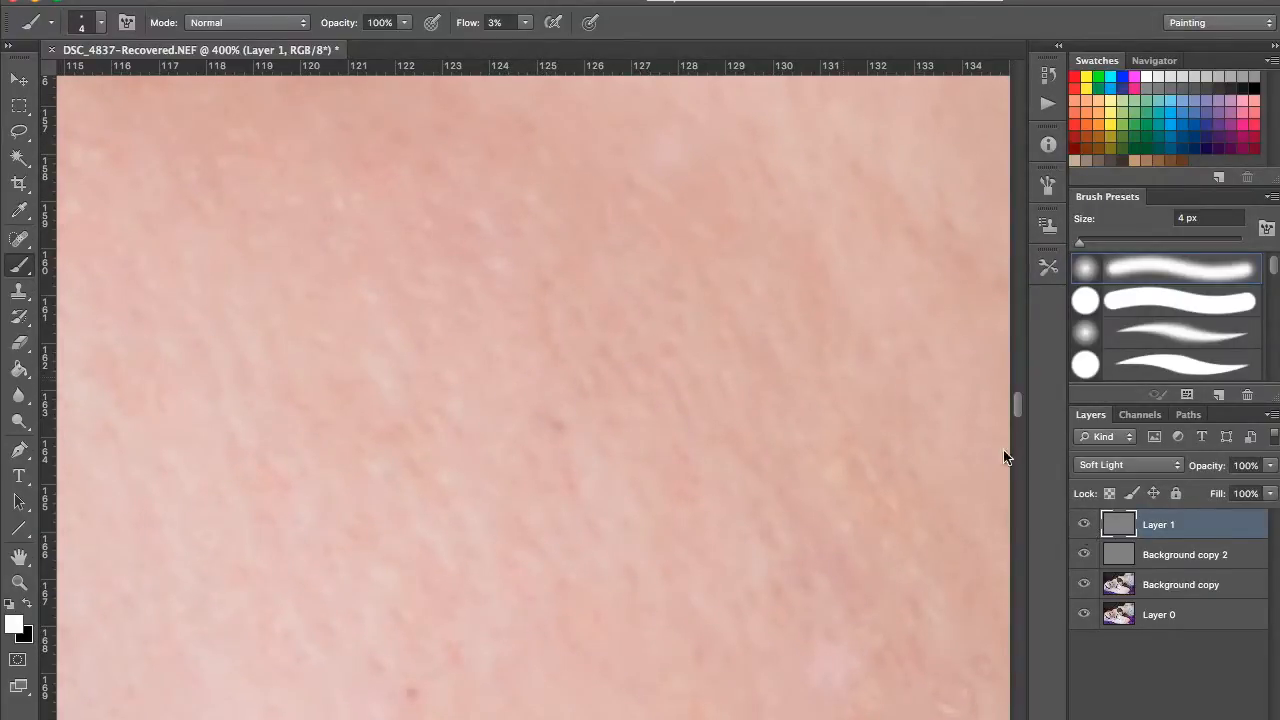
Step: Lighten and darken the small uneven marks on the upper part of the temple with the 4 px brush
{"action": "scroll", "coordinate": [583, 366], "scroll_direction": "up", "scroll_amount": 5}
{"action": "key", "text": "x"}
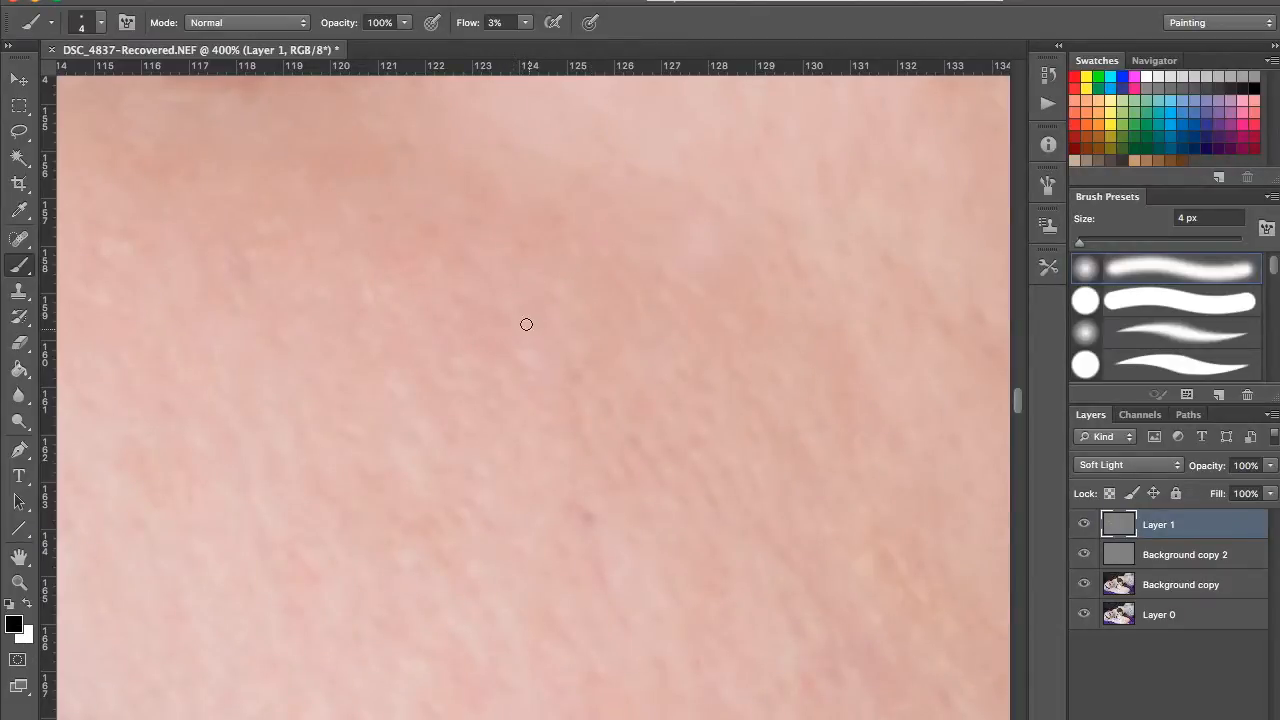
{"action": "key", "text": "x"}
{"action": "key", "text": "x"}
{"action": "key", "text": "x"}
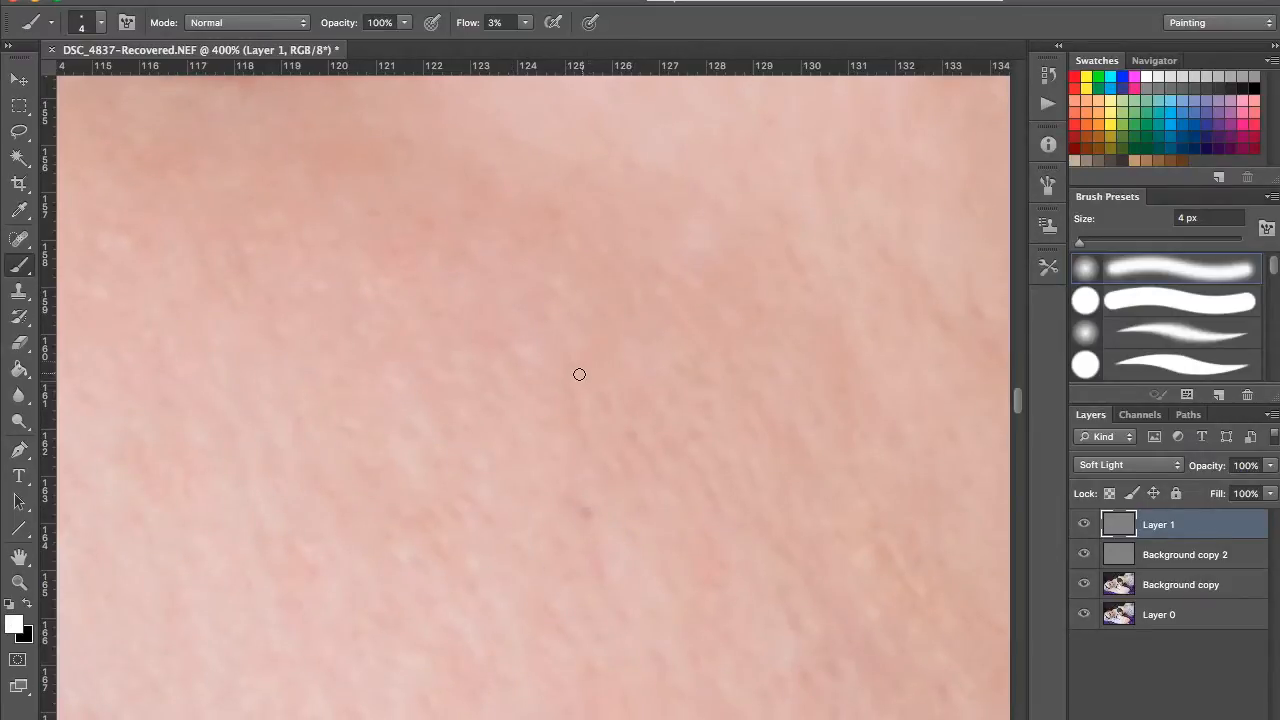
Step: Continue dodging and burning the fine skin lines toward the outer temple, alternating white and black paint
{"action": "scroll", "coordinate": [562, 320], "scroll_direction": "down", "scroll_amount": 3}
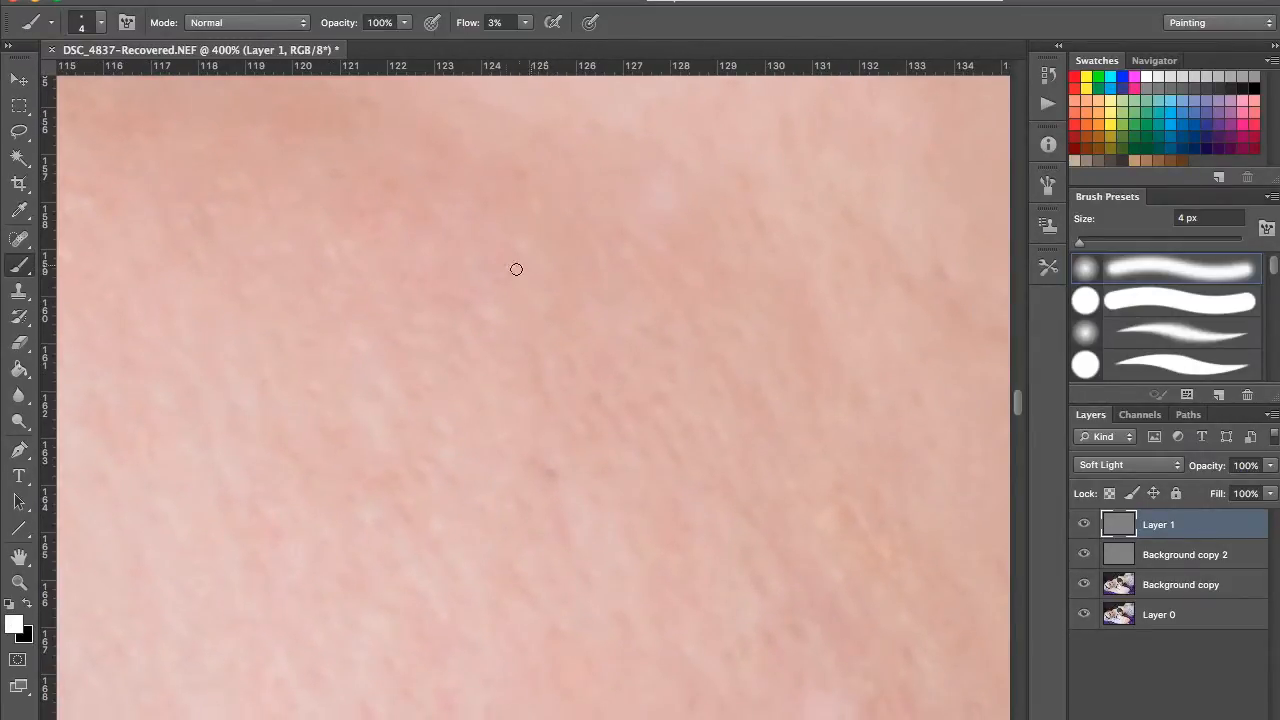
{"action": "key", "text": "x"}
{"action": "left_click_drag", "start_coordinate": [569, 271], "coordinate": [549, 246]}
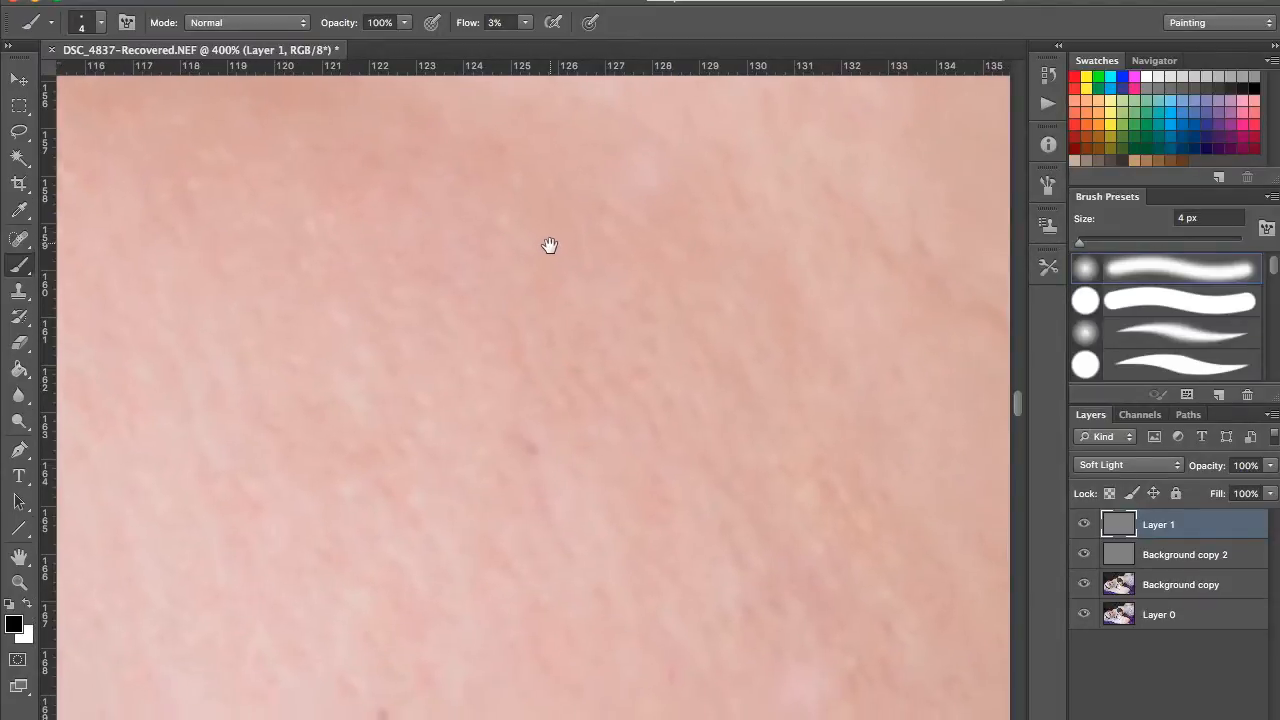
{"action": "key", "text": "x"}
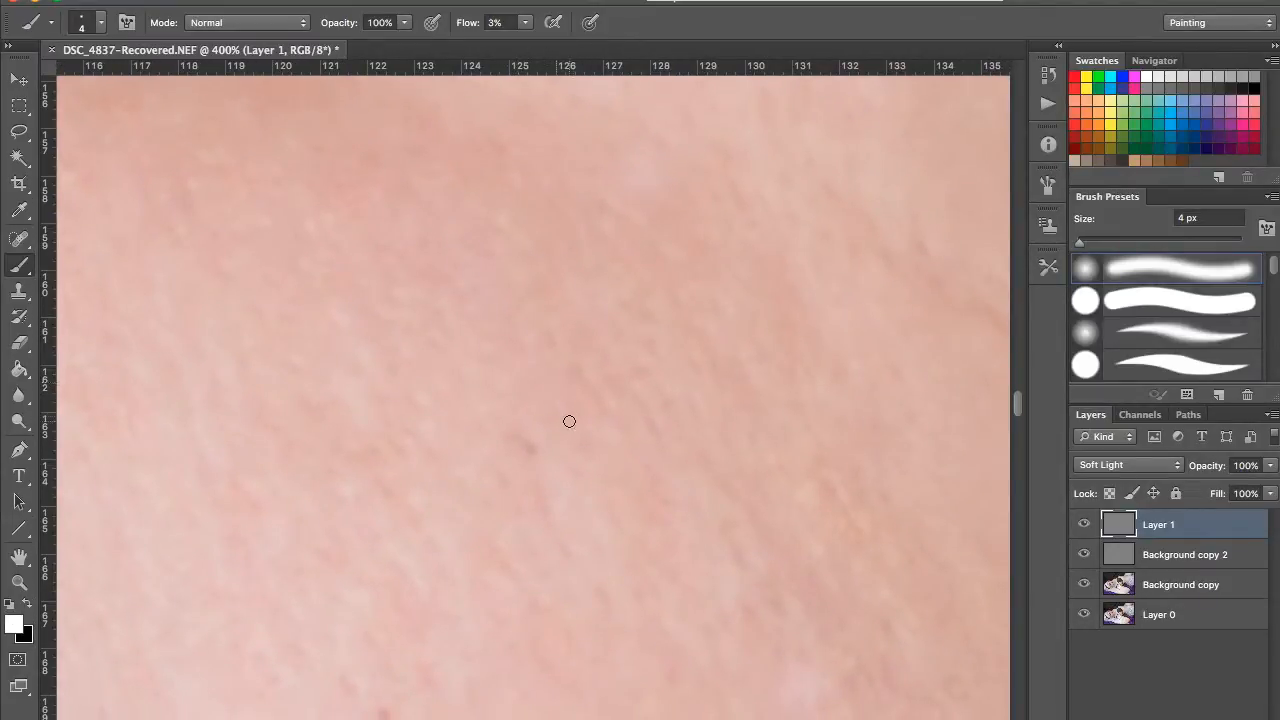
{"action": "key", "text": "x"}
{"action": "left_click_drag", "start_coordinate": [576, 358], "coordinate": [537, 334]}
{"action": "key", "text": "x"}
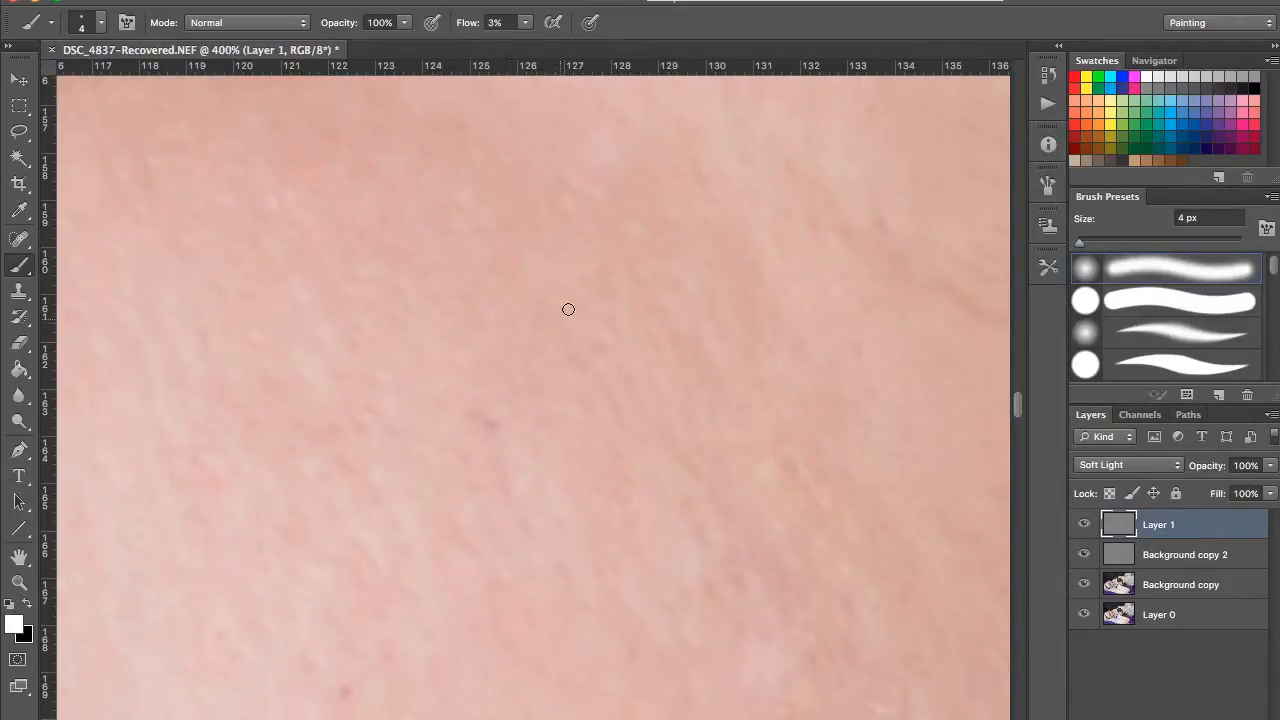
{"action": "left_click_drag", "start_coordinate": [564, 311], "coordinate": [540, 306]}
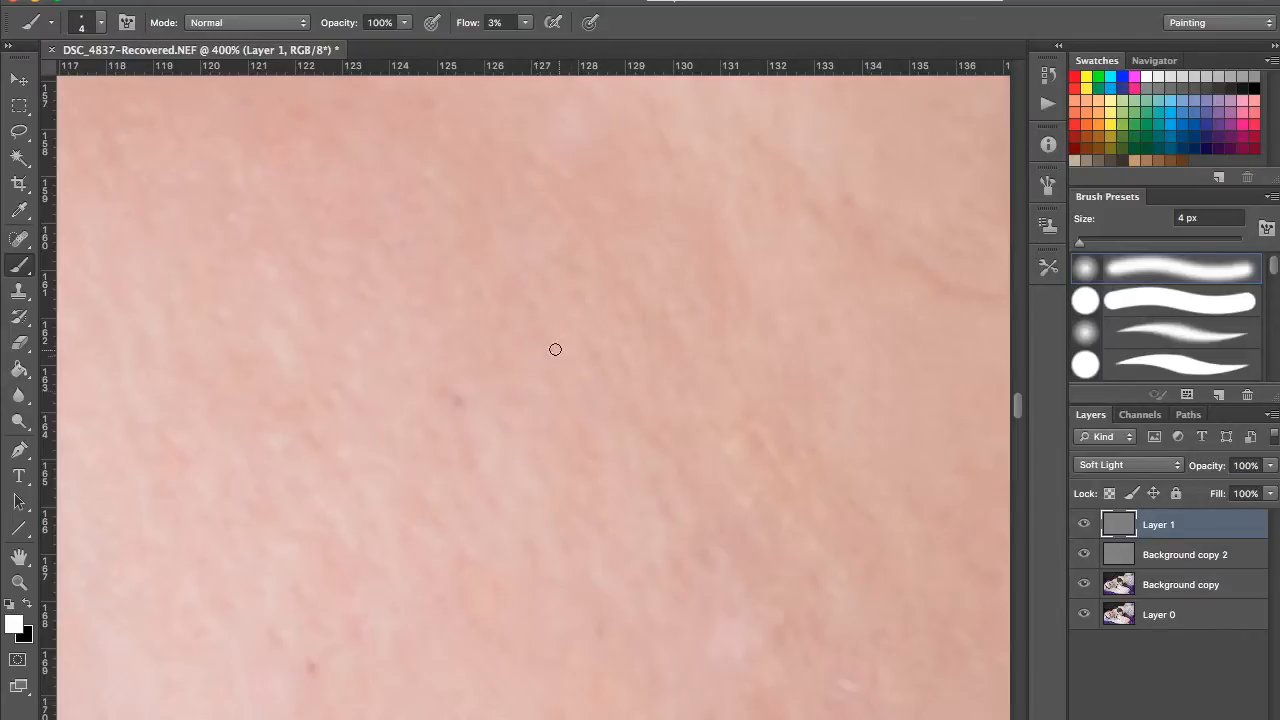
{"action": "key", "text": "x"}
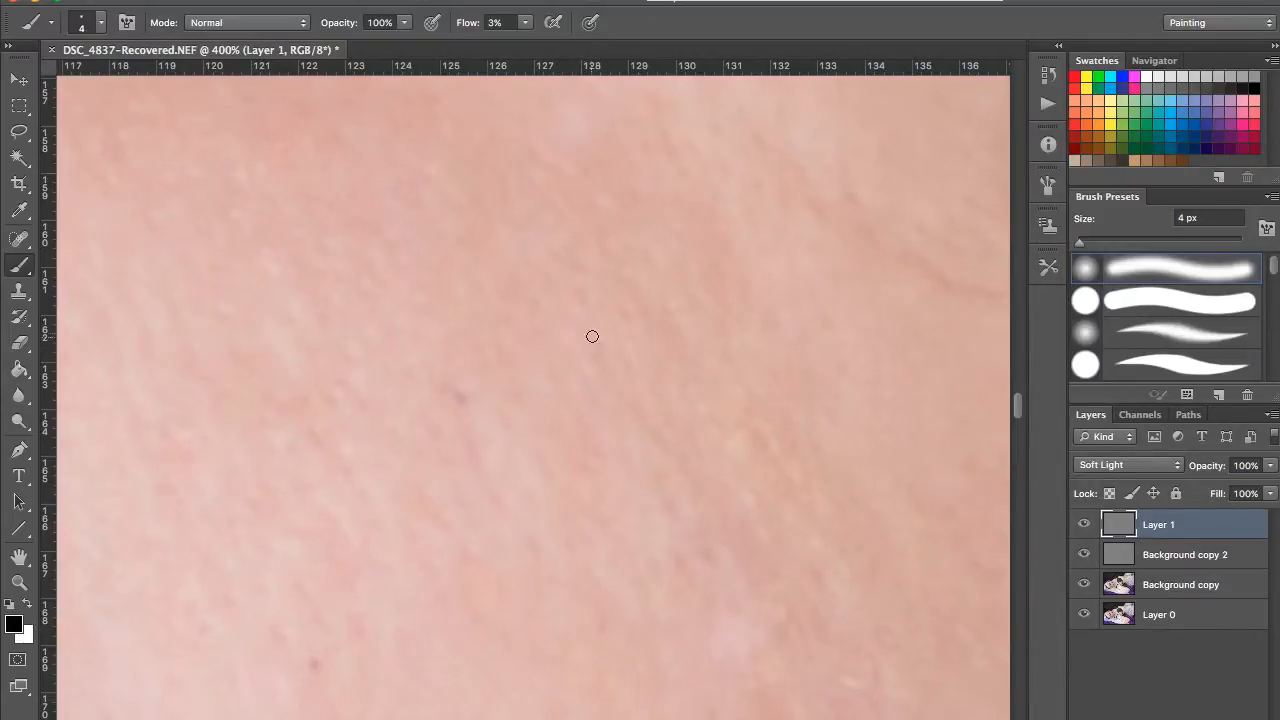
Step: Even out the fine cheek texture around the two small dark spots with the 4 px brush, using black and white
{"action": "mouse_move", "coordinate": [533, 356]}
{"action": "left_mouse_down"}
{"action": "mouse_move", "coordinate": [558, 320]}
{"action": "mouse_move", "coordinate": [611, 290]}
{"action": "left_mouse_up"}
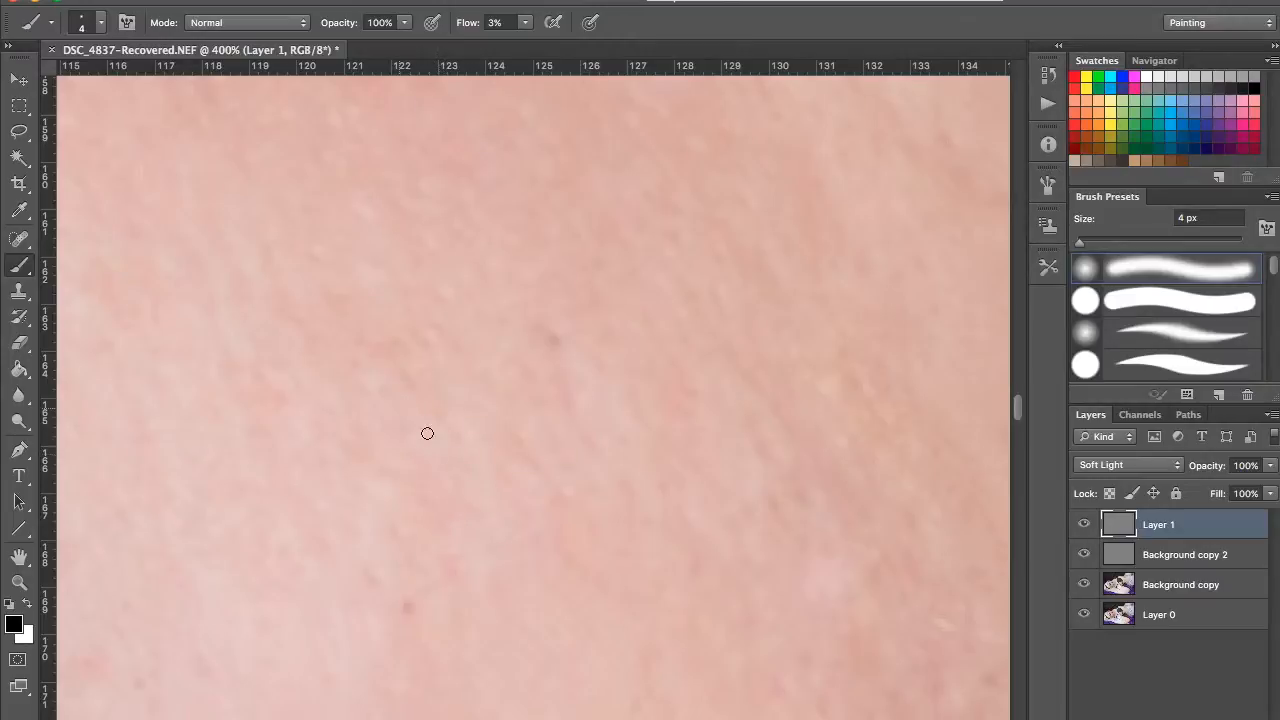
{"action": "left_click_drag", "start_coordinate": [383, 322], "coordinate": [460, 366]}
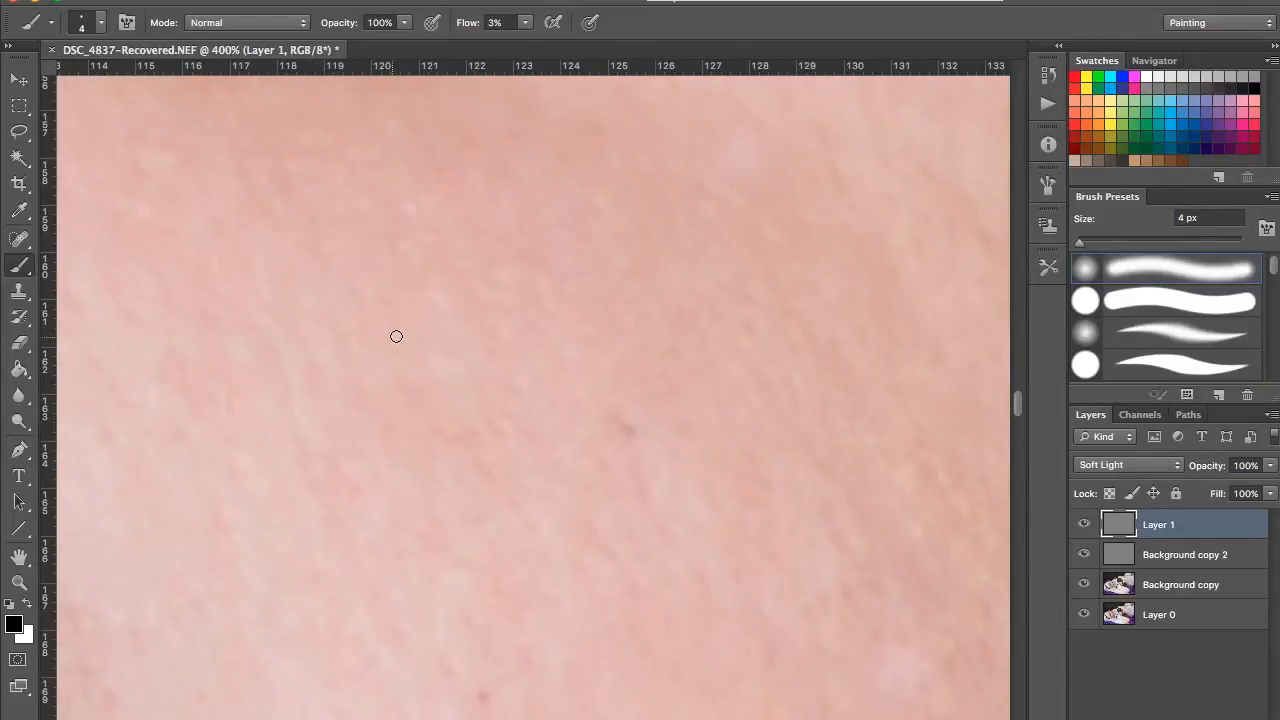
{"action": "key", "text": "x"}
{"action": "scroll", "coordinate": [420, 349], "scroll_direction": "down", "scroll_amount": 3}
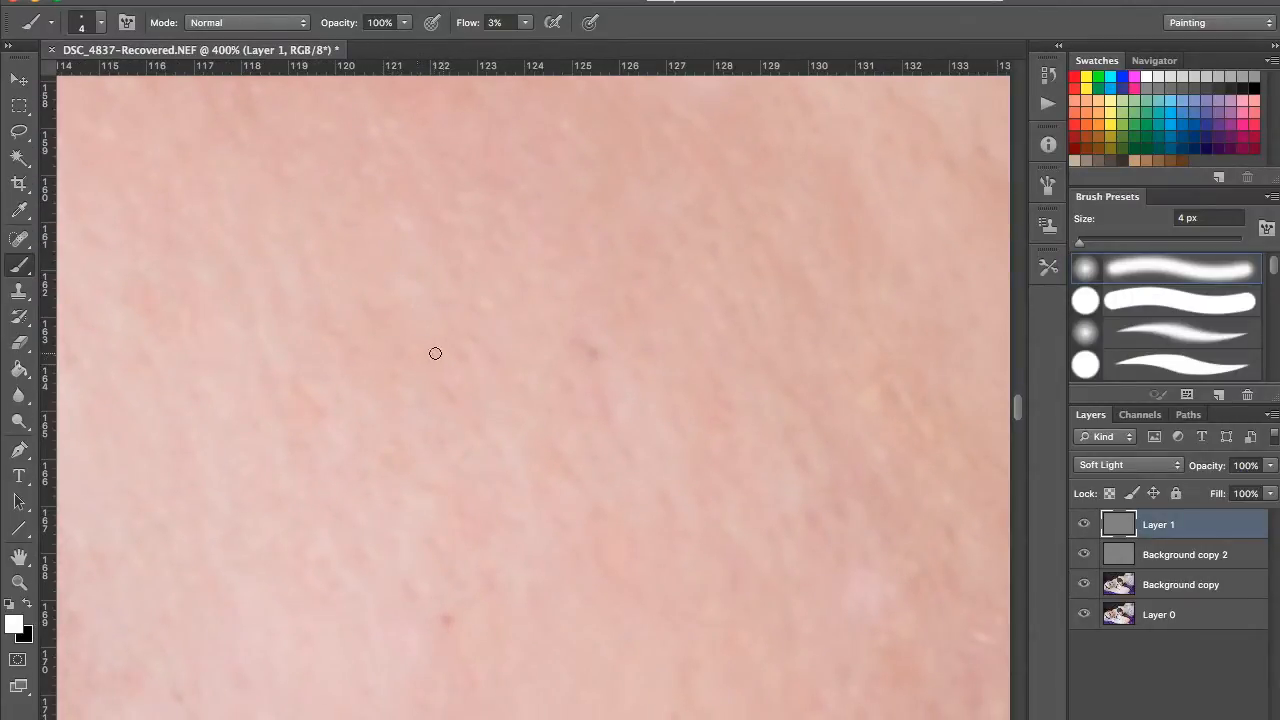
{"action": "scroll", "coordinate": [439, 371], "scroll_direction": "down", "scroll_amount": 1}
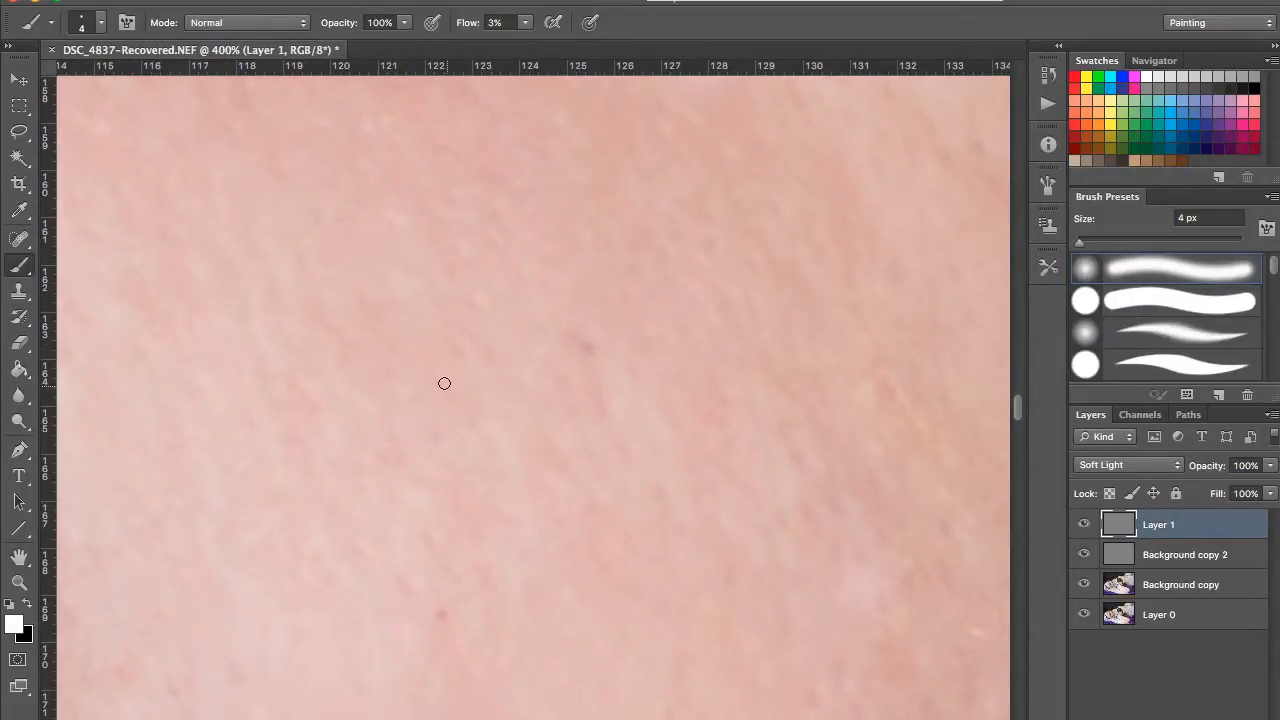
{"action": "scroll", "coordinate": [434, 329], "scroll_direction": "down", "scroll_amount": 1}
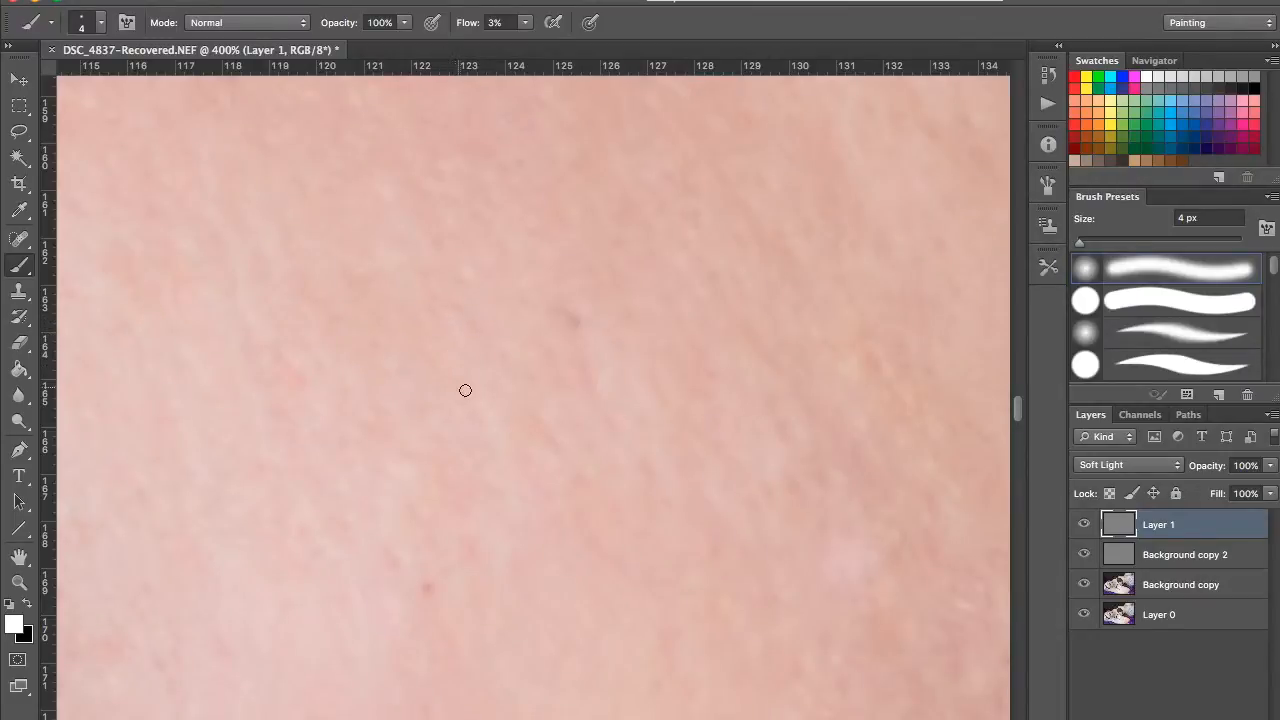
Step: Alternate black and white paint over the uneven pores between the two small dark spots on the cheek
{"action": "key", "text": "x"}
{"action": "scroll", "coordinate": [478, 312], "scroll_direction": "down", "scroll_amount": 1}
{"action": "scroll", "coordinate": [474, 260], "scroll_direction": "down", "scroll_amount": 1}
{"action": "scroll", "coordinate": [429, 134], "scroll_direction": "up", "scroll_amount": 1}
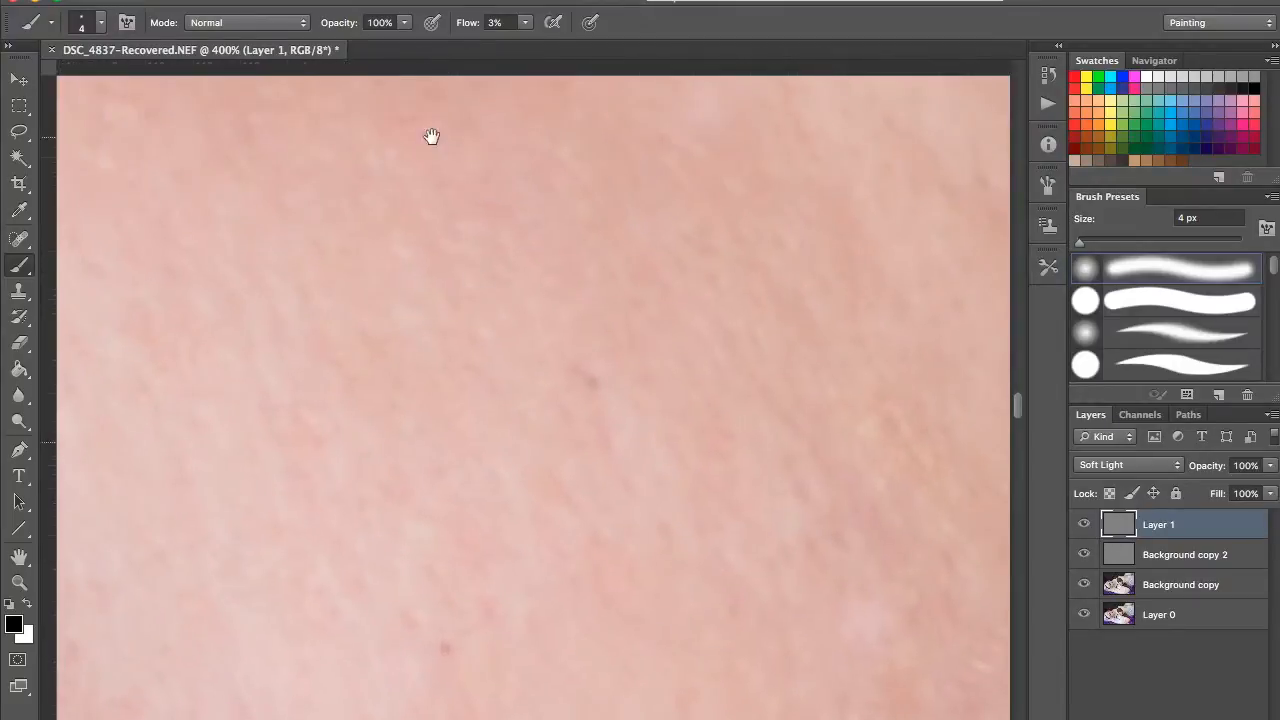
{"action": "scroll", "coordinate": [470, 234], "scroll_direction": "up", "scroll_amount": 2}
{"action": "key", "text": "x"}
{"action": "key", "text": "x"}
{"action": "key", "text": "x"}
{"action": "key", "text": "x"}
{"action": "mouse_move", "coordinate": [469, 305]}
{"action": "left_mouse_down"}
{"action": "mouse_move", "coordinate": [390, 177]}
{"action": "mouse_move", "coordinate": [430, 274]}
{"action": "mouse_move", "coordinate": [416, 246]}
{"action": "left_mouse_up"}
{"action": "key", "text": "x"}
{"action": "left_click_drag", "start_coordinate": [465, 329], "coordinate": [440, 309]}
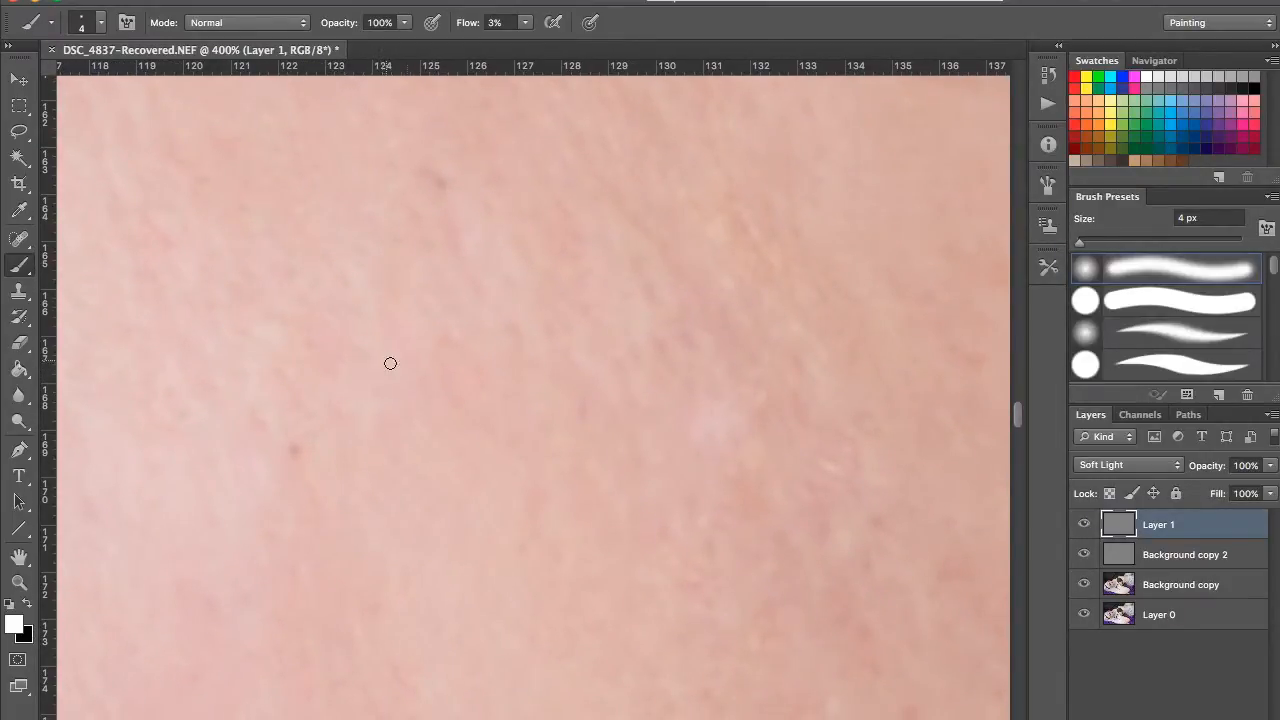
Step: Lighten the small reddish spot on the cheek and smooth the patchy skin beside it with white and black
{"action": "left_click_drag", "start_coordinate": [297, 451], "coordinate": [326, 356]}
{"action": "left_click_drag", "start_coordinate": [405, 290], "coordinate": [407, 276]}
{"action": "key", "text": "x"}
{"action": "key", "text": "x"}
{"action": "left_click_drag", "start_coordinate": [545, 336], "coordinate": [452, 318]}
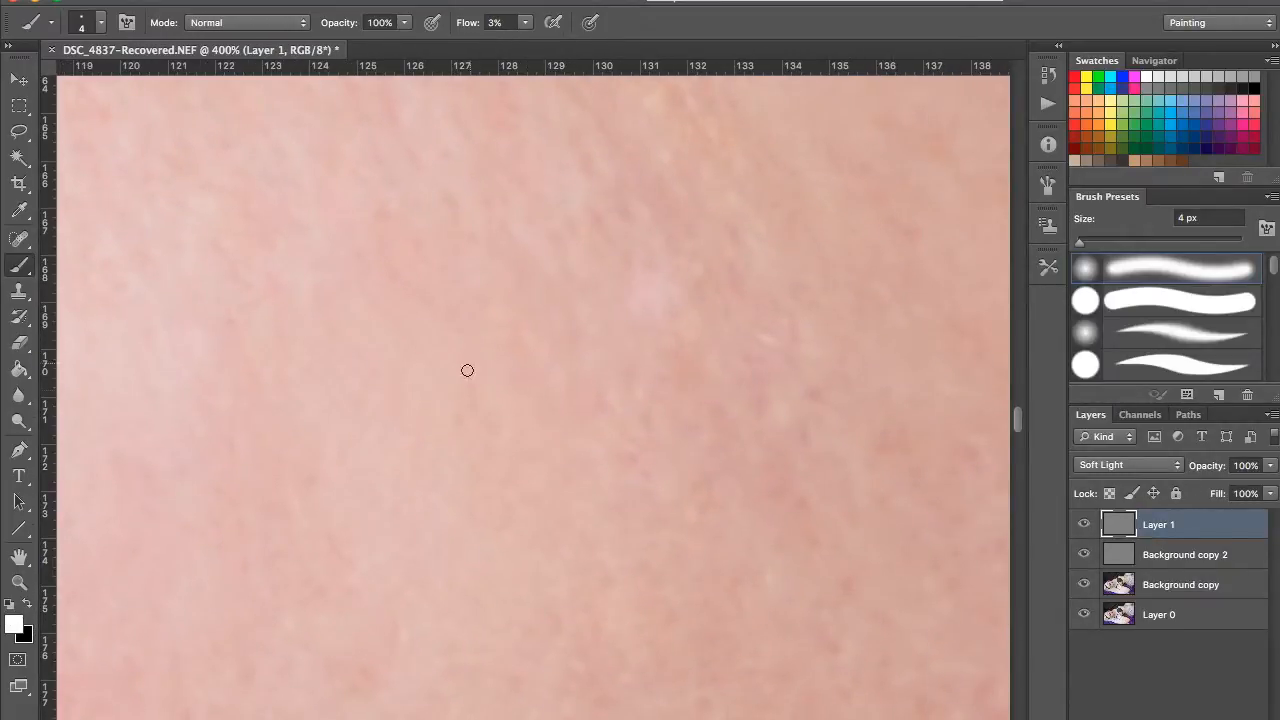
{"action": "left_click_drag", "start_coordinate": [634, 361], "coordinate": [571, 343]}
{"action": "left_click_drag", "start_coordinate": [529, 405], "coordinate": [602, 615]}
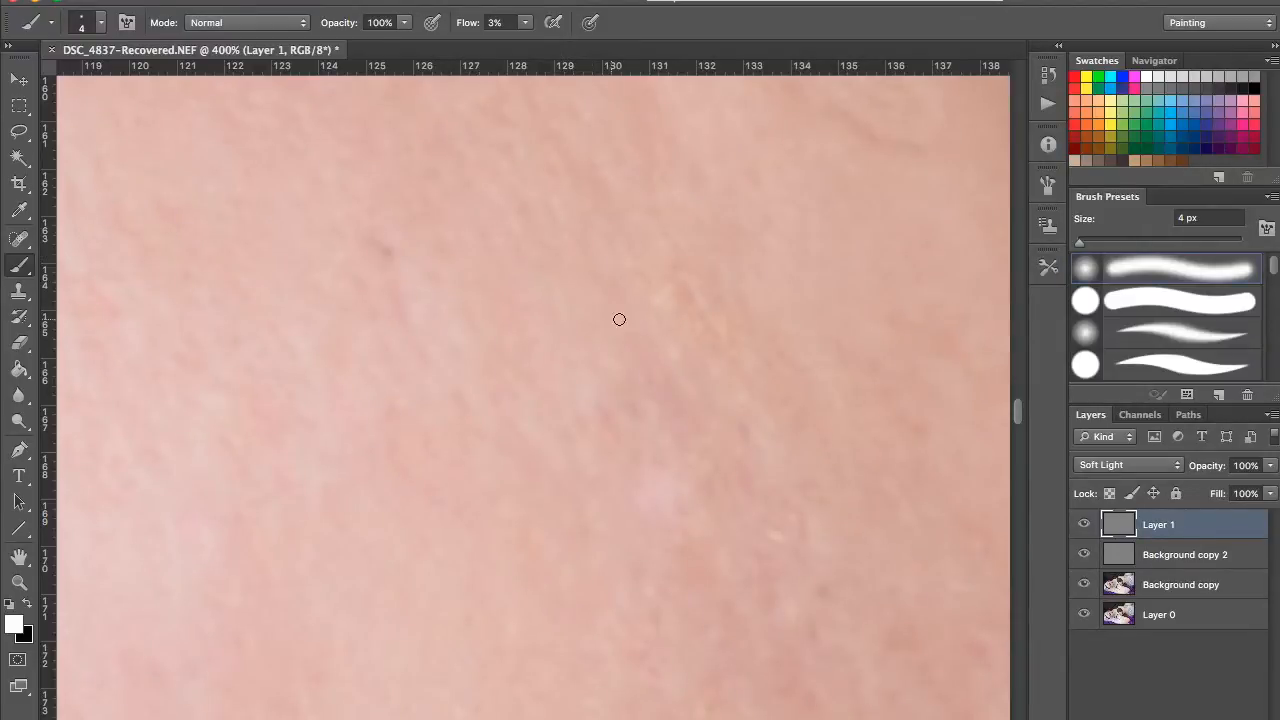
Step: View the image at 100% and toggle Layer 1's visibility to compare the skin with and without the dodging and burning
{"action": "key", "text": "x"}
{"action": "key", "text": "ctrl+1"}
{"action": "left_click", "coordinate": [1084, 524]}
{"action": "left_click", "coordinate": [1084, 525]}
Step: Lighten the dark and reddish specks on the skin below the eyeliner wing with white at 4 px
{"action": "left_click_drag", "start_coordinate": [435, 296], "coordinate": [549, 383]}
{"action": "left_click_drag", "start_coordinate": [791, 500], "coordinate": [640, 120]}
{"action": "key", "text": "super+plus"}
{"action": "key", "text": "super+plus"}
{"action": "key", "text": "super+plus"}
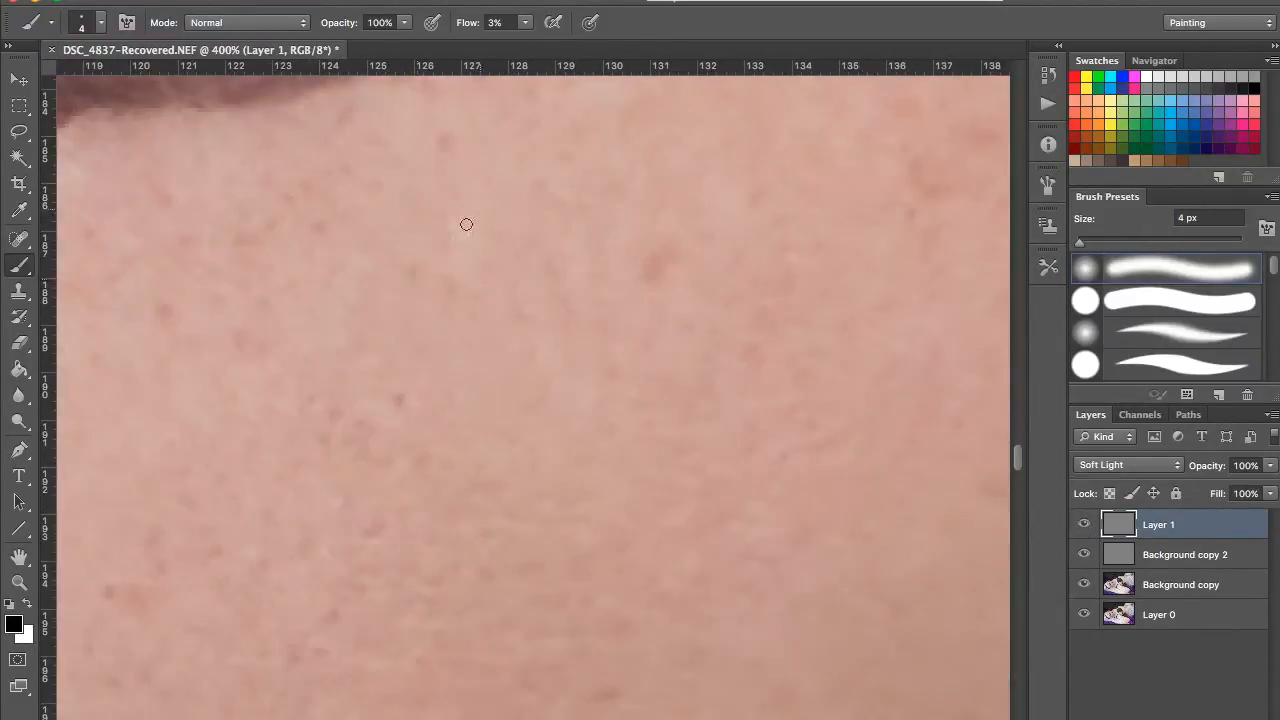
{"action": "key", "text": "x"}
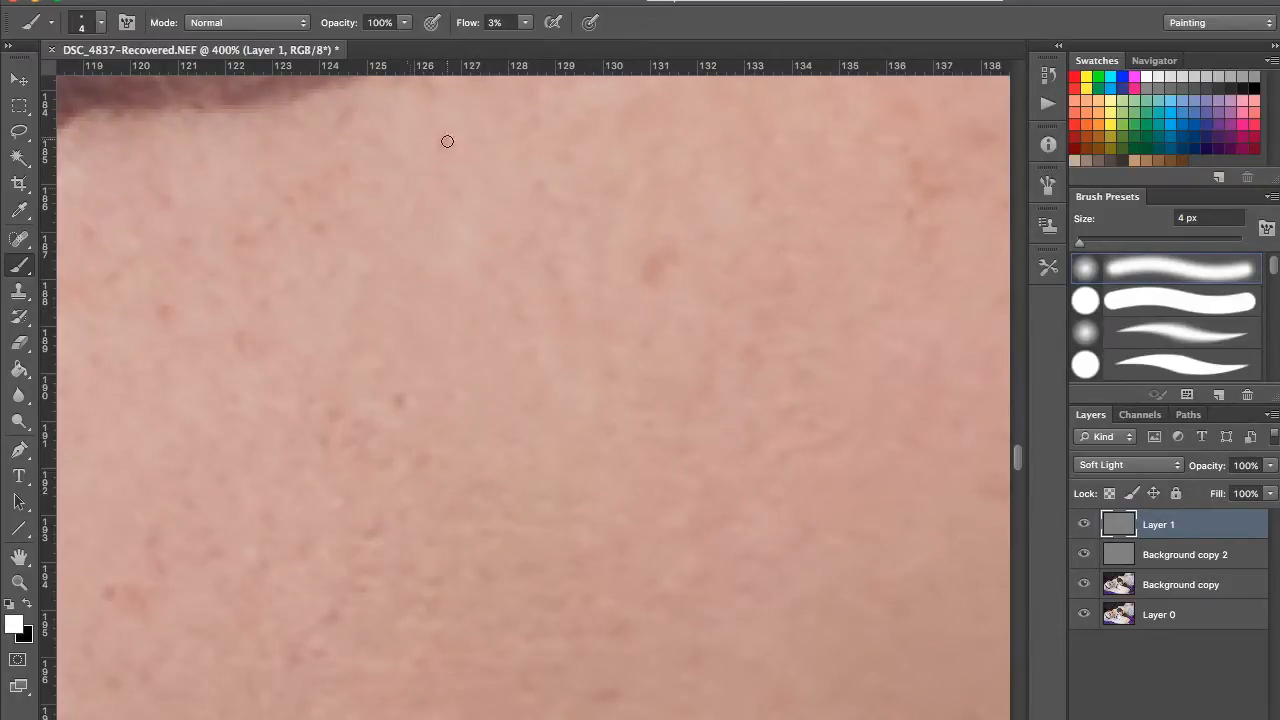
{"action": "left_click_drag", "start_coordinate": [655, 265], "coordinate": [677, 256]}
{"action": "left_click_drag", "start_coordinate": [385, 263], "coordinate": [489, 193]}
{"action": "mouse_move", "coordinate": [488, 331]}
{"action": "left_mouse_down"}
{"action": "mouse_move", "coordinate": [491, 303]}
{"action": "mouse_move", "coordinate": [586, 361]}
{"action": "left_mouse_up"}
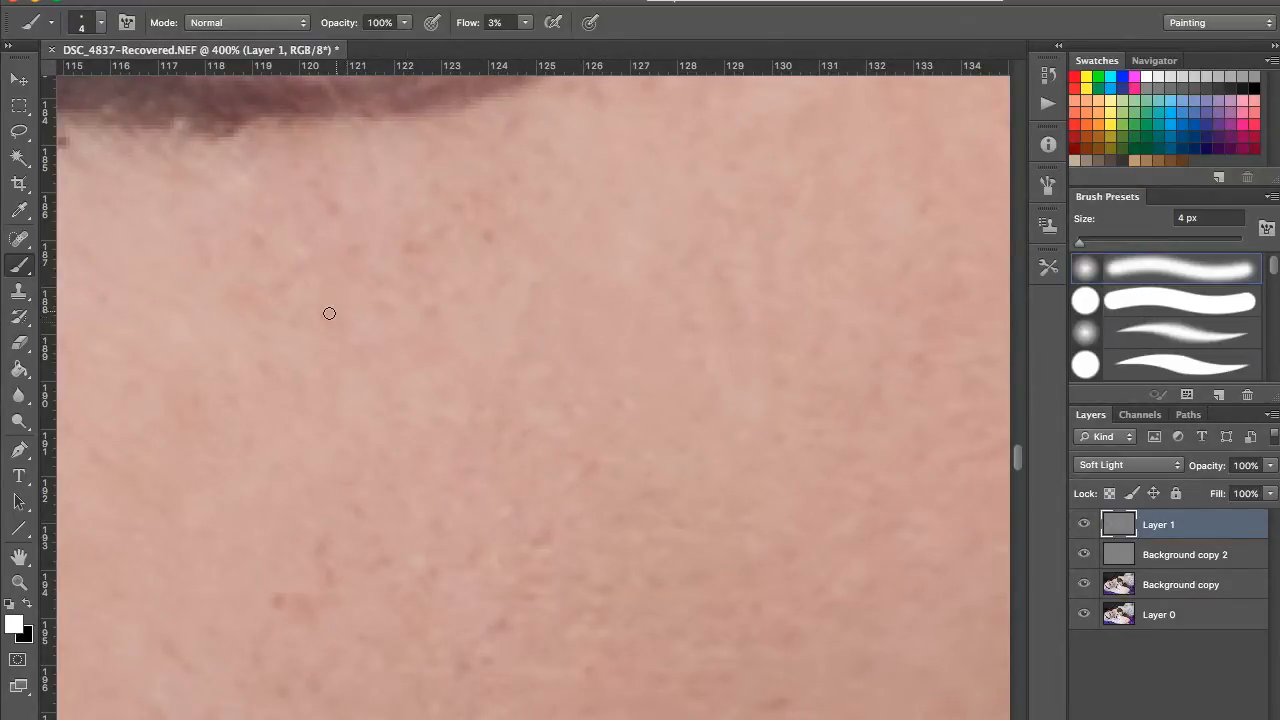
{"action": "left_click_drag", "start_coordinate": [417, 308], "coordinate": [489, 113]}
Step: Enlarge the brush to 5 px and even out the blotchy skin farther below the eyeliner with white and black
{"action": "key", "text": "bracketright"}
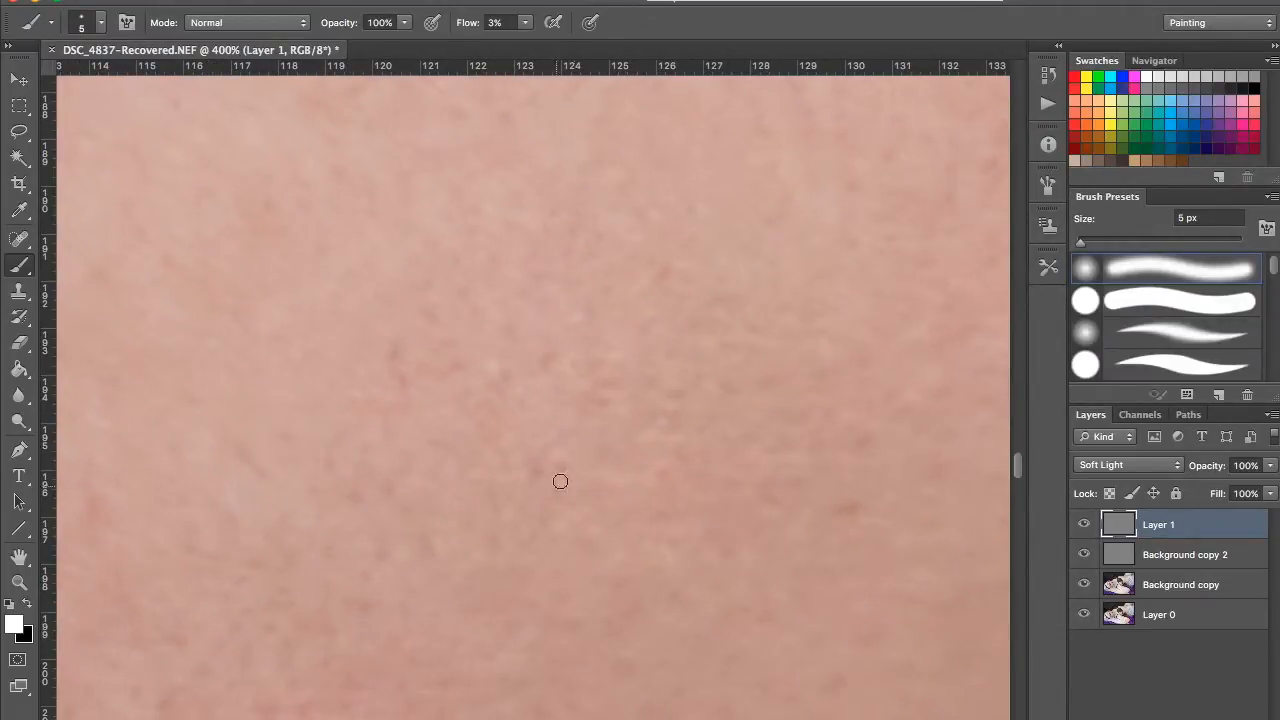
{"action": "left_click_drag", "start_coordinate": [459, 367], "coordinate": [508, 377]}
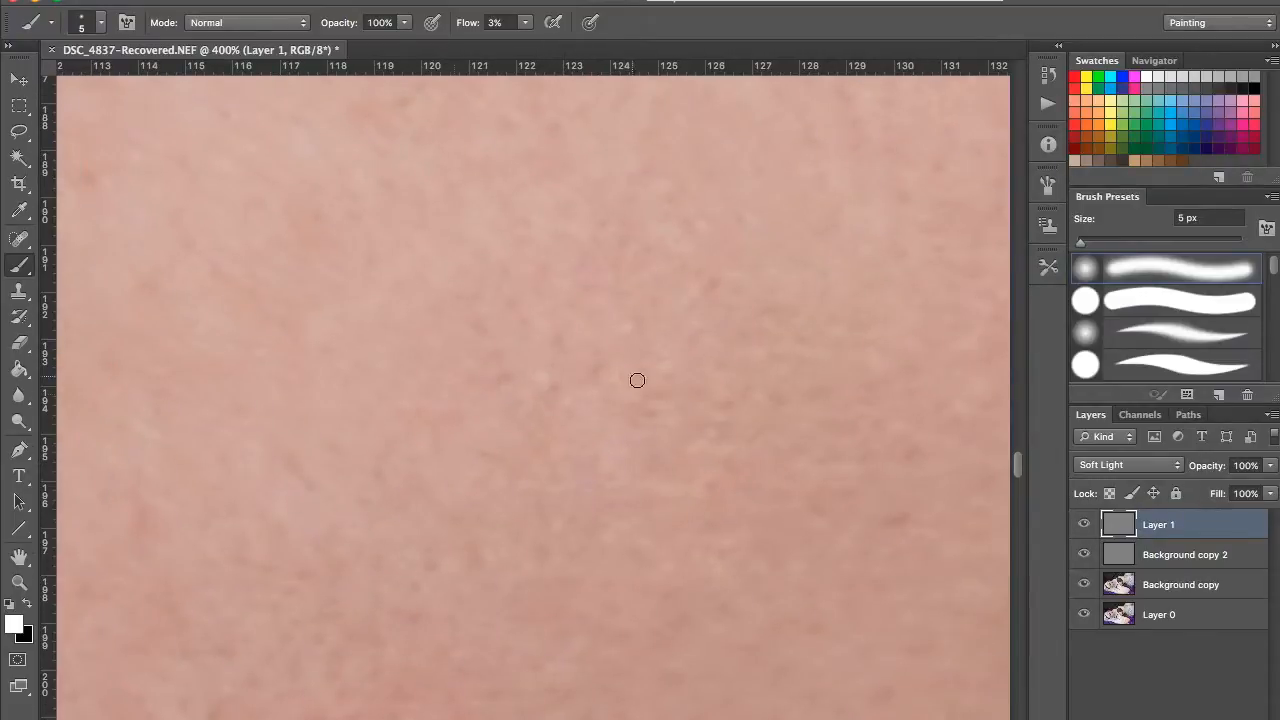
{"action": "left_click_drag", "start_coordinate": [641, 331], "coordinate": [607, 287]}
{"action": "key", "text": "x"}
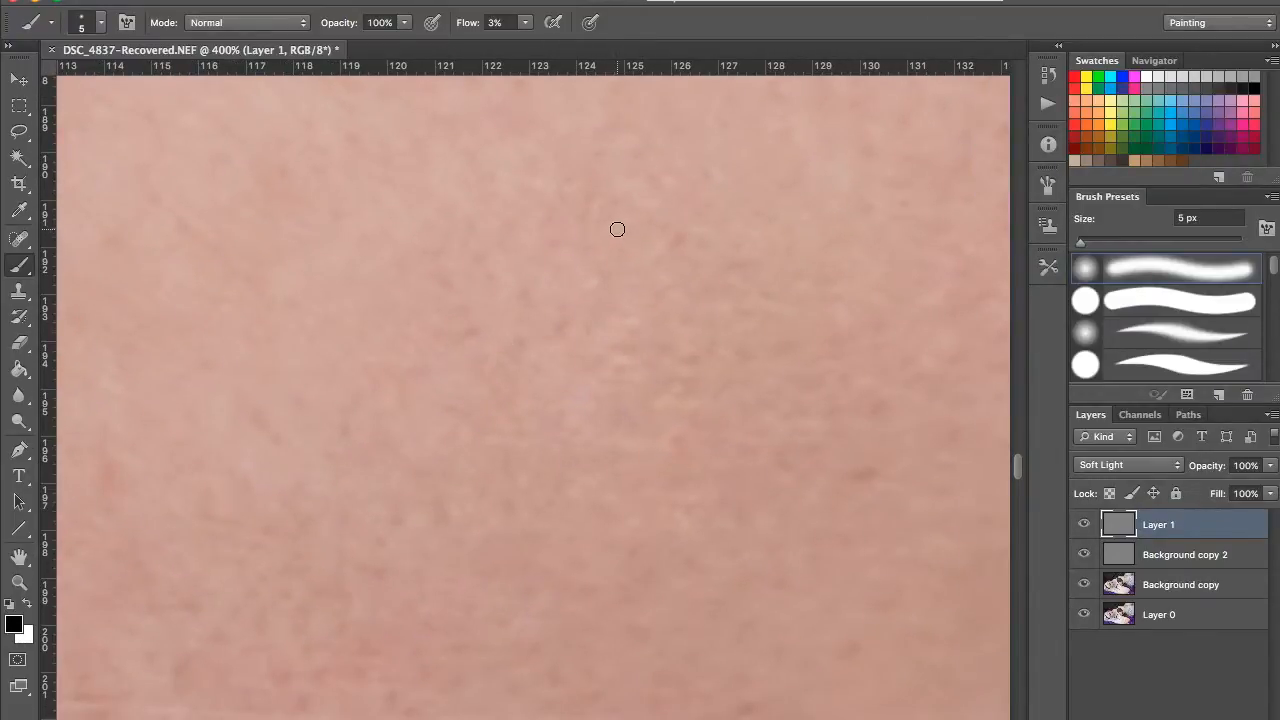
{"action": "left_click_drag", "start_coordinate": [628, 233], "coordinate": [643, 180]}
{"action": "left_click_drag", "start_coordinate": [702, 292], "coordinate": [672, 260]}
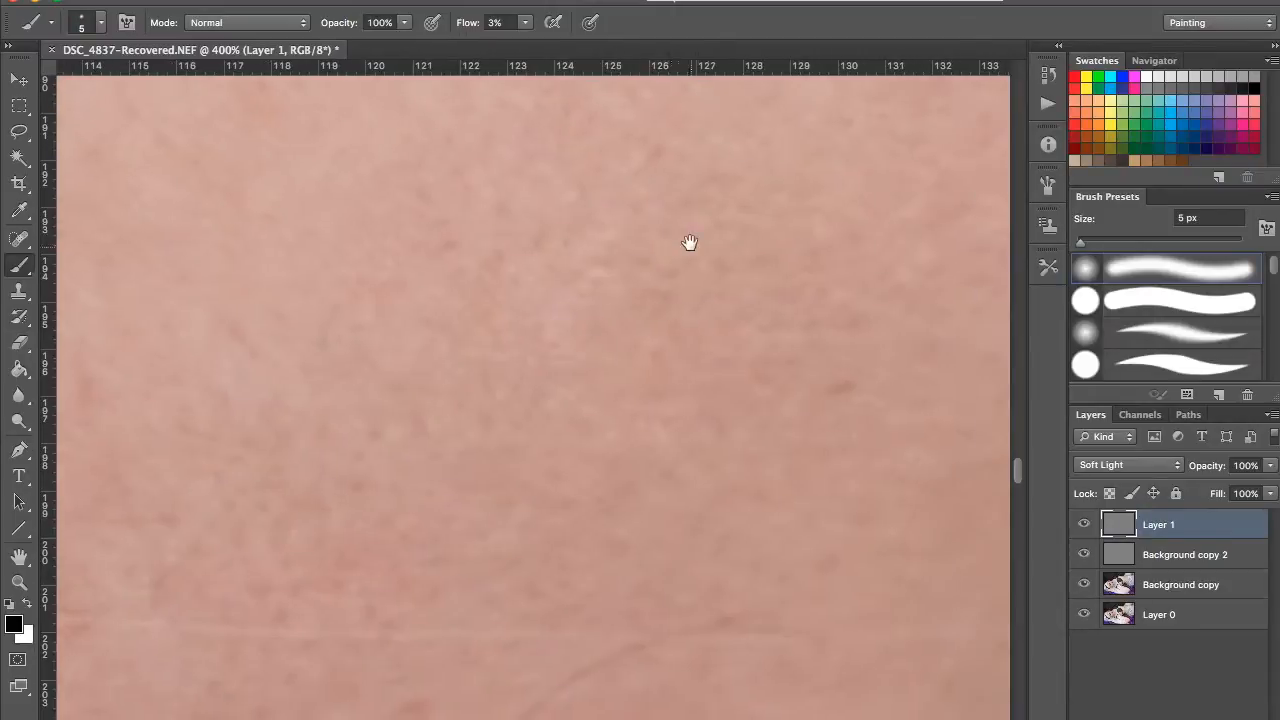
Step: Continue dodging and burning toward the thin stray hairs near the ear, alternating white and black
{"action": "key", "text": "x"}
{"action": "left_click_drag", "start_coordinate": [771, 380], "coordinate": [906, 251]}
{"action": "key", "text": "x"}
{"action": "left_click_drag", "start_coordinate": [522, 347], "coordinate": [573, 261]}
{"action": "key", "text": "x"}
{"action": "left_click_drag", "start_coordinate": [675, 218], "coordinate": [701, 141]}
{"action": "key", "text": "x"}
{"action": "key", "text": "x"}
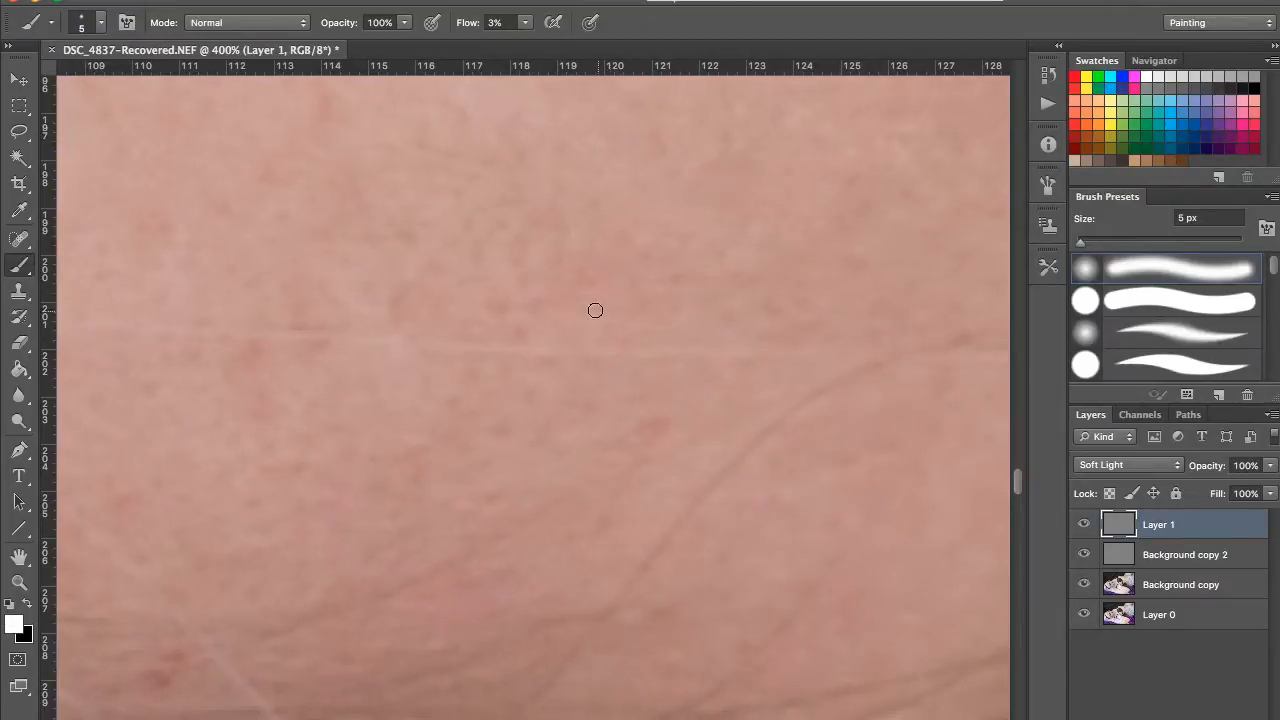
Step: Lighten the dark marks on the skin around the pale stray hair with white at 5 px
{"action": "left_click_drag", "start_coordinate": [517, 331], "coordinate": [595, 416]}
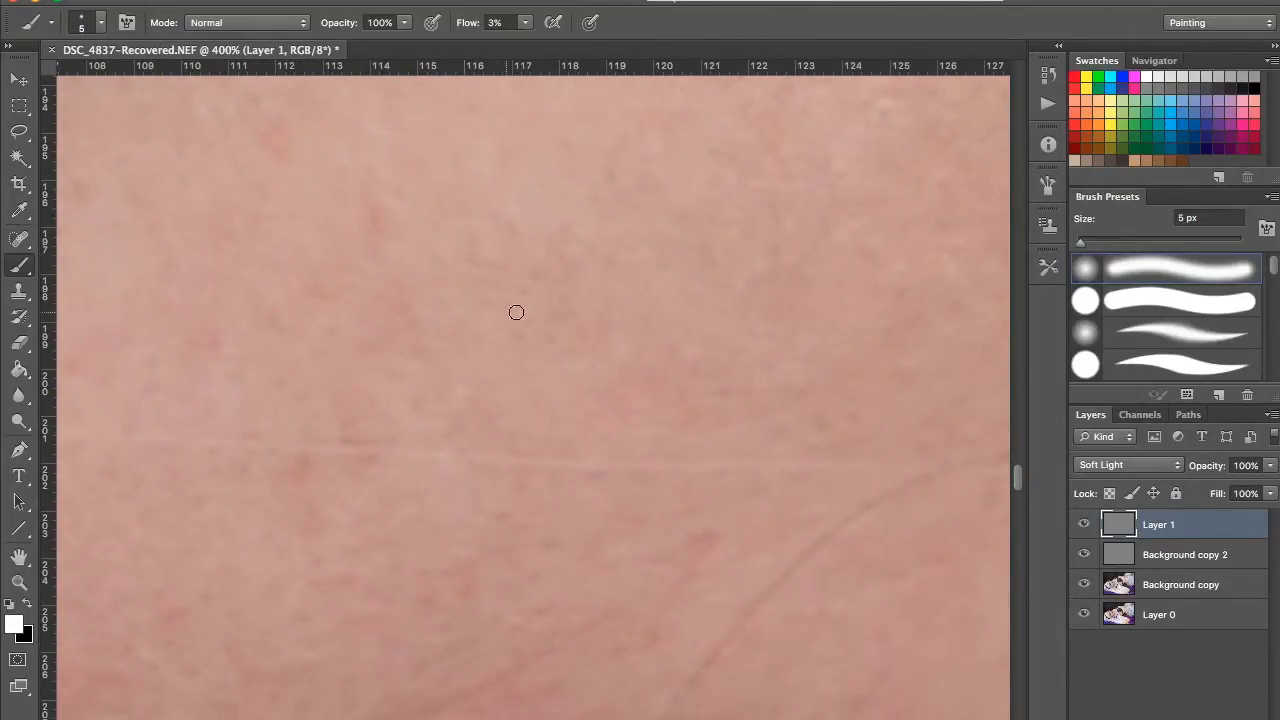
{"action": "left_click_drag", "start_coordinate": [562, 315], "coordinate": [586, 329]}
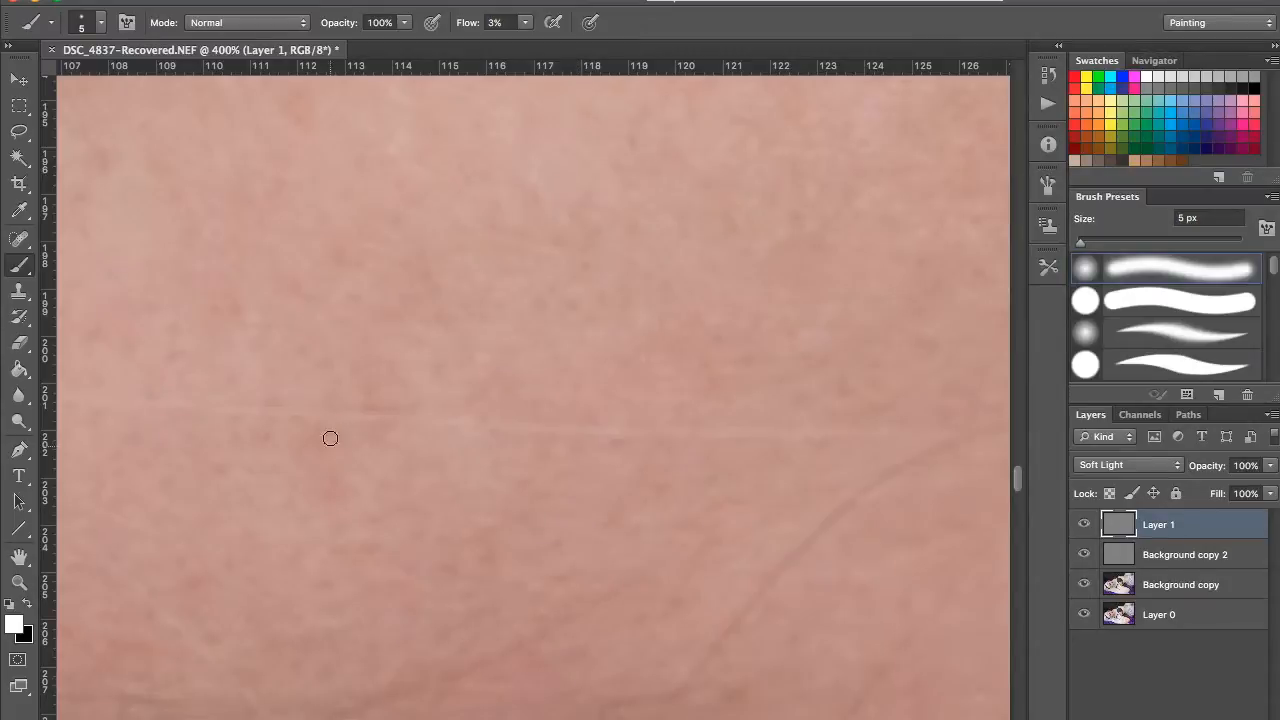
{"action": "key", "text": "ctrl+minus"}
{"action": "key", "text": "x"}
{"action": "key", "text": "x"}
{"action": "key", "text": "x"}
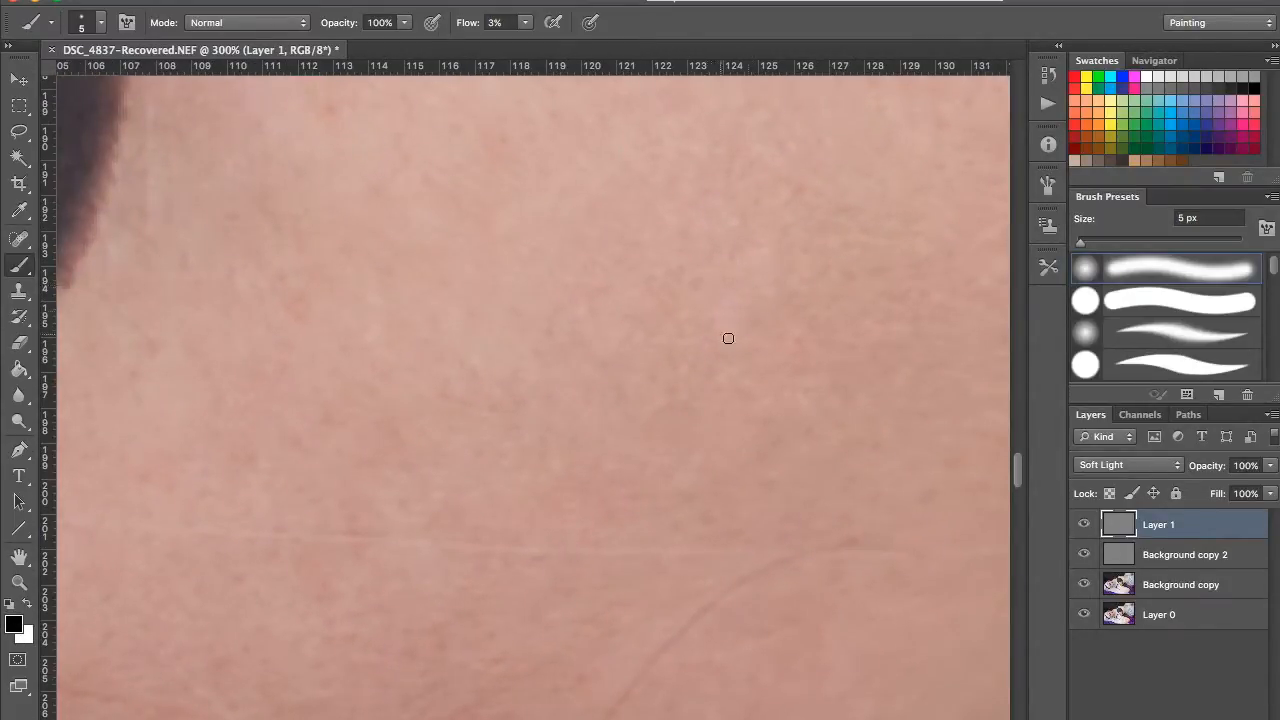
Step: Fit the whole portrait in view and toggle Layer 1's visibility to check the overall skin retouch
{"action": "key", "text": "ctrl+0"}
{"action": "left_click", "coordinate": [1085, 525]}
{"action": "left_click", "coordinate": [1085, 525]}
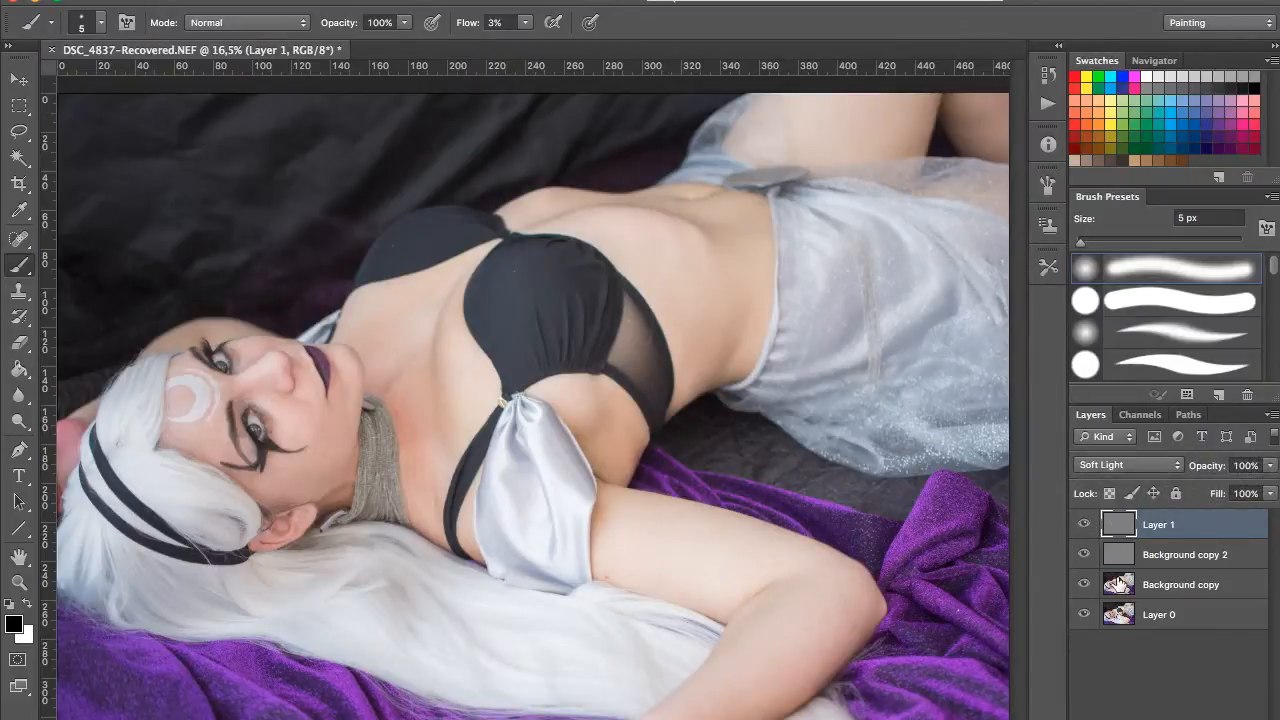
Step: Select the Background copy layer and even out the cheek tones around the eyeliner wing with the 70 px Clone Stamp at 20% opacity
{"action": "left_click", "coordinate": [1123, 586]}
{"action": "key", "text": "ctrl+plus"}
{"action": "key", "text": "ctrl+plus"}
{"action": "key", "text": "ctrl+plus"}
{"action": "key", "text": "ctrl+plus"}
{"action": "key", "text": "ctrl+plus"}
{"action": "mouse_move", "coordinate": [260, 260]}
{"action": "left_mouse_down"}
{"action": "mouse_move", "coordinate": [538, 161]}
{"action": "mouse_move", "coordinate": [535, 111]}
{"action": "left_mouse_up"}
{"action": "key", "text": "s"}
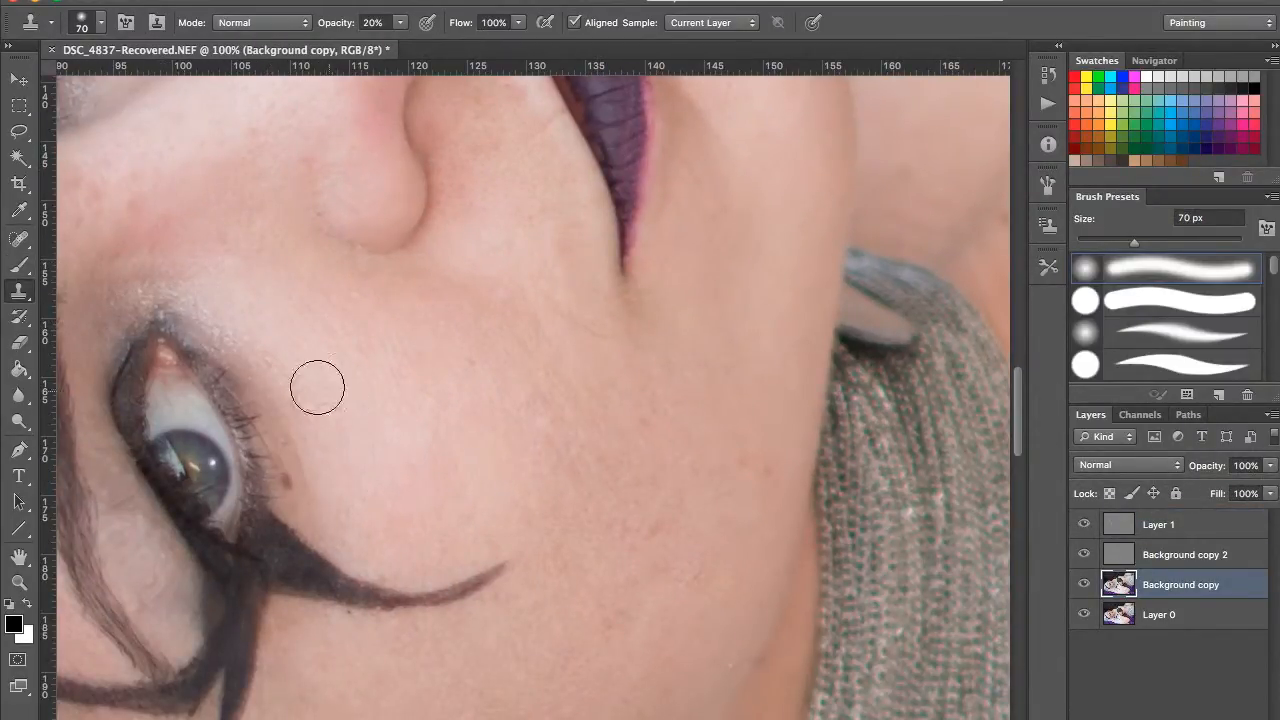
{"action": "scroll", "coordinate": [337, 463], "scroll_direction": "down", "scroll_amount": 3}
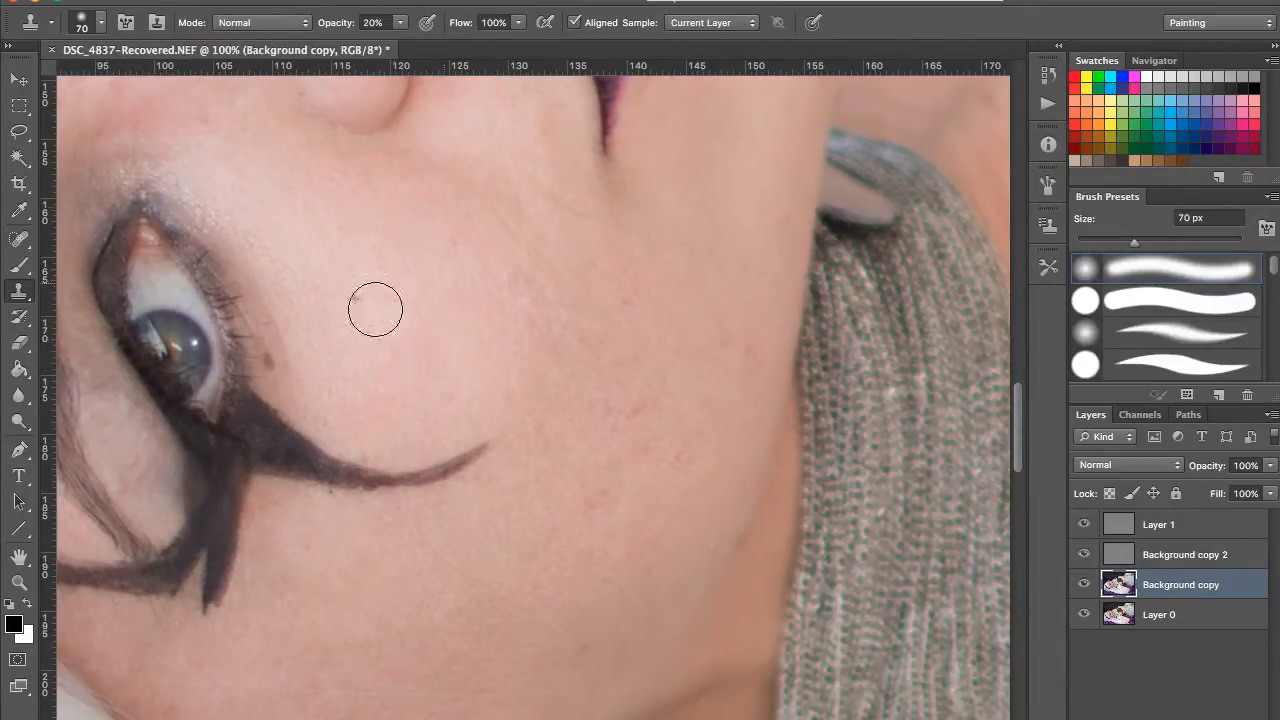
{"action": "scroll", "coordinate": [531, 249], "scroll_direction": "down", "scroll_amount": 4}
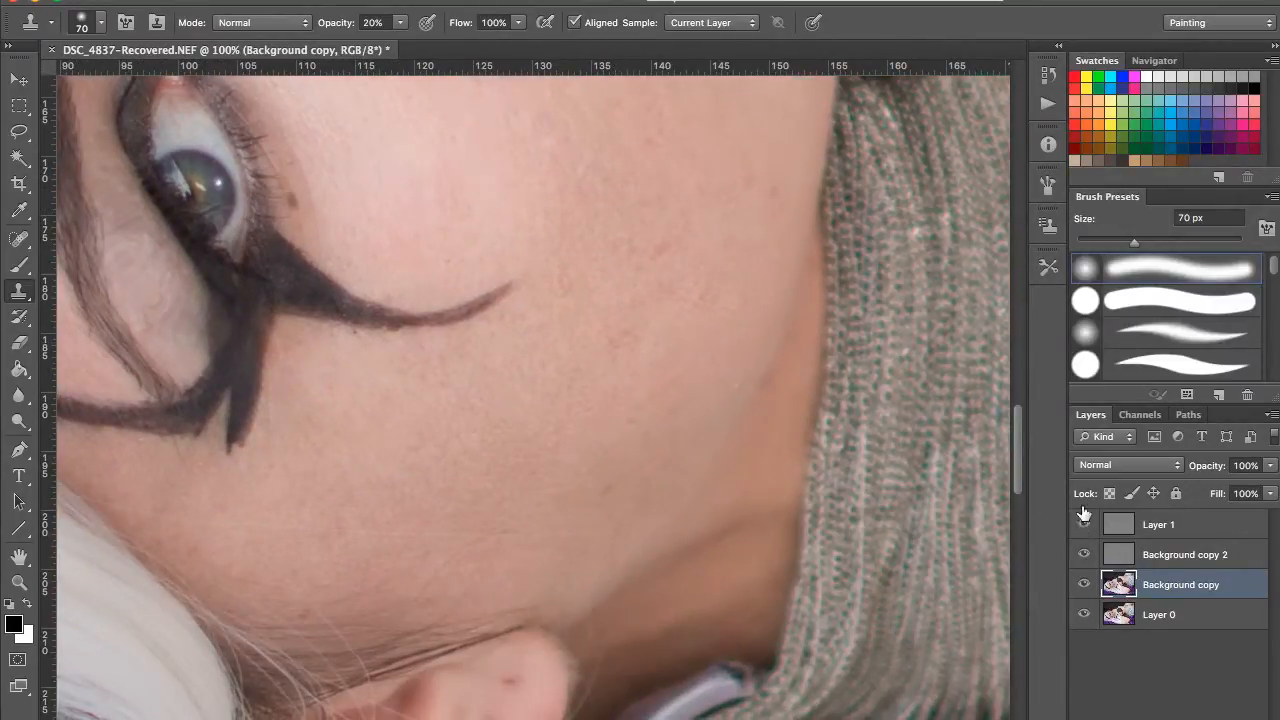
{"action": "scroll", "coordinate": [474, 323], "scroll_direction": "down", "scroll_amount": 1}
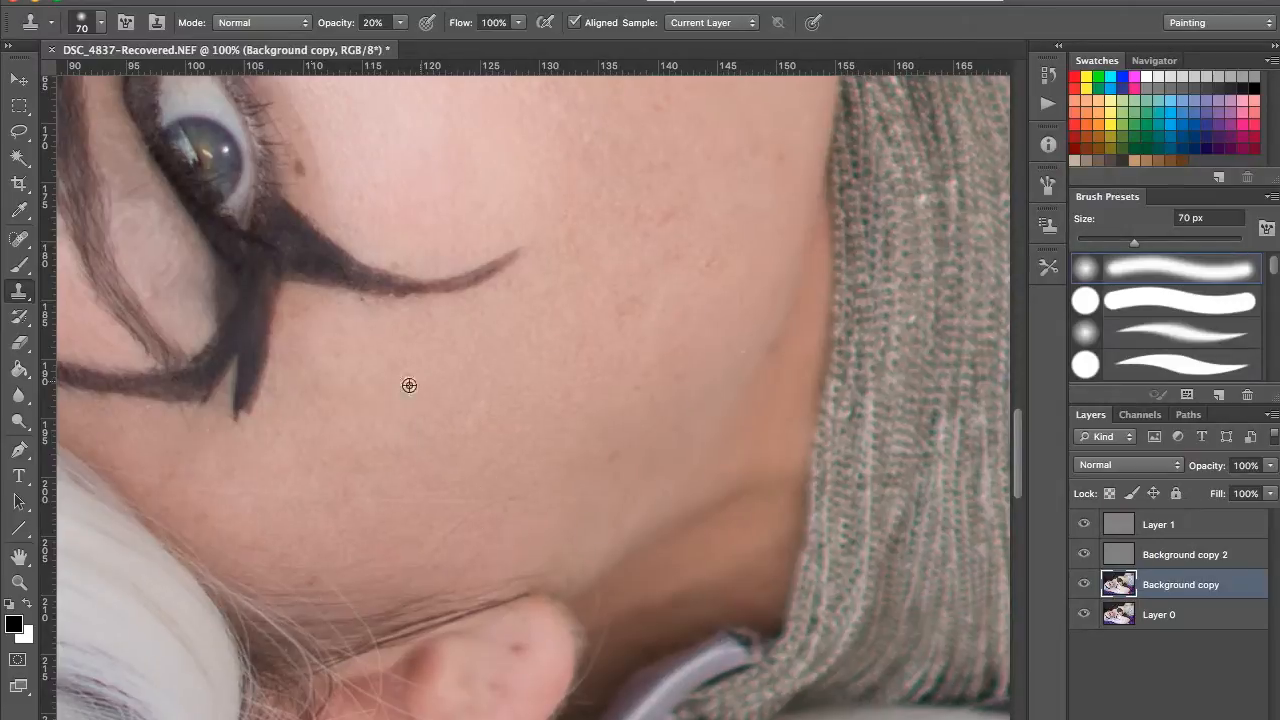
Step: Clone smooth skin tones over the lower cheek and the area beside the corner of the mouth
{"action": "scroll", "coordinate": [525, 416], "scroll_direction": "right", "scroll_amount": 2}
{"action": "scroll", "coordinate": [525, 416], "scroll_direction": "up", "scroll_amount": 4}
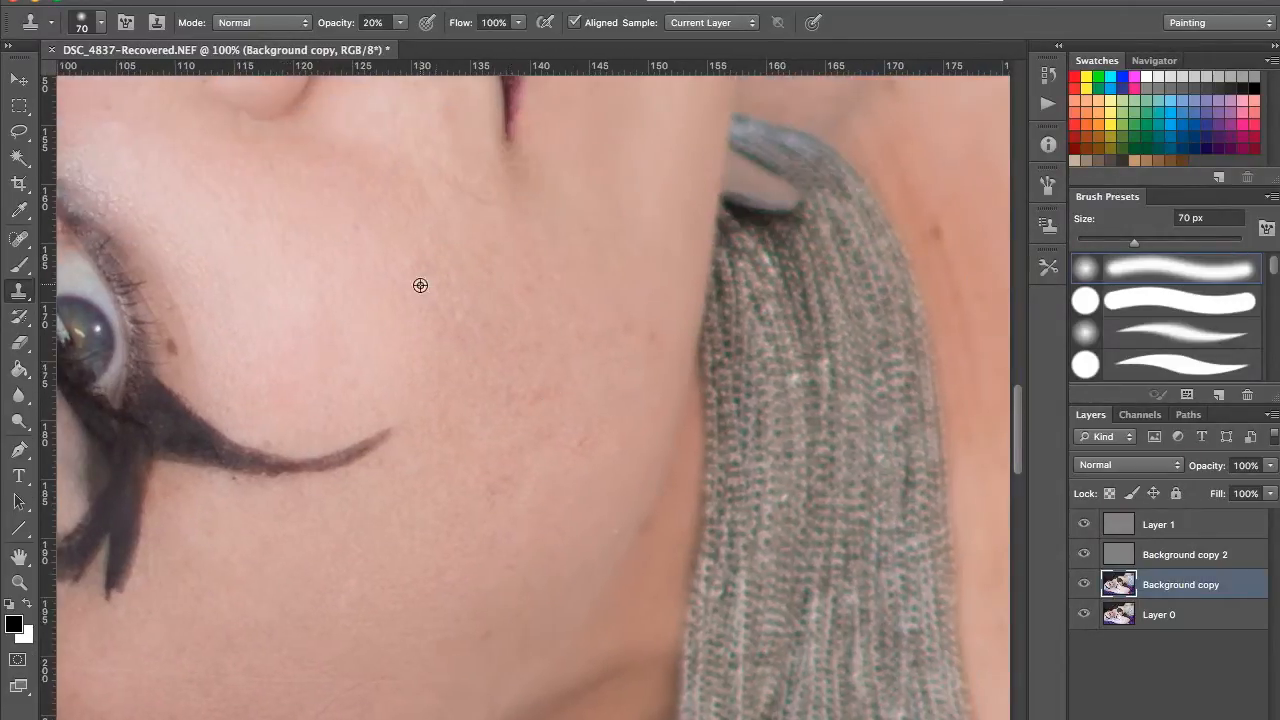
{"action": "scroll", "coordinate": [569, 509], "scroll_direction": "up", "scroll_amount": 6}
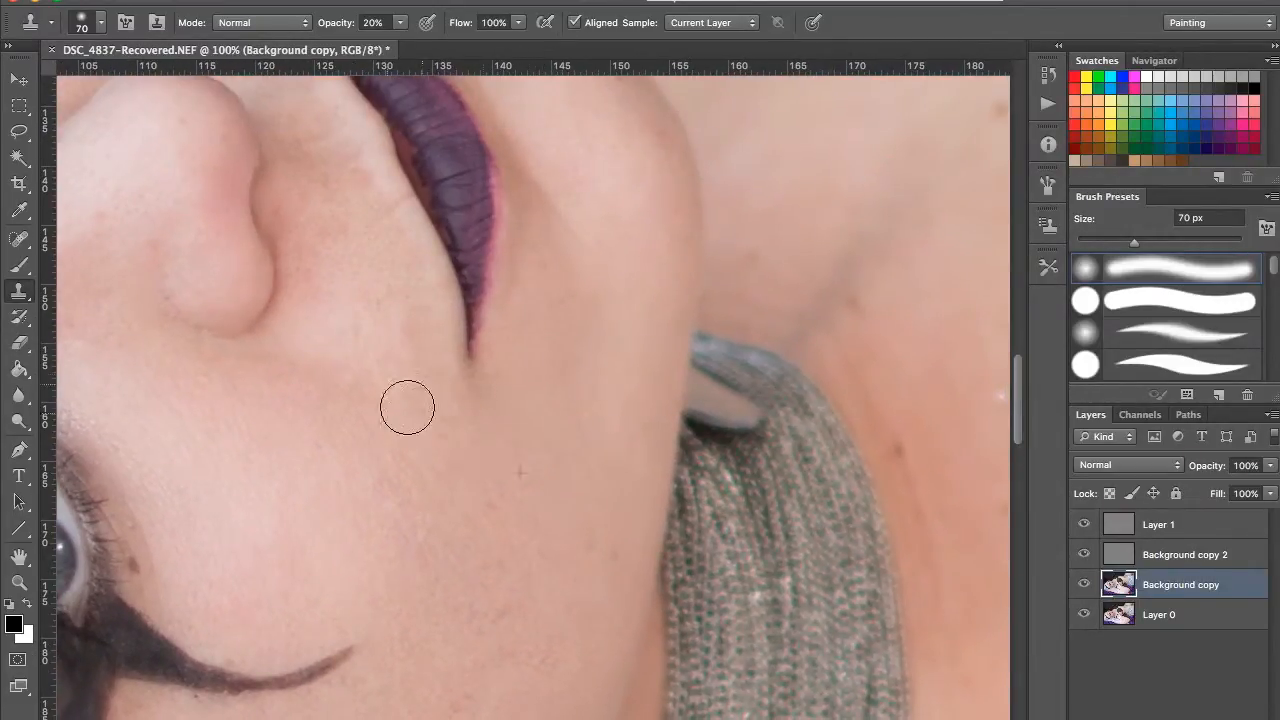
{"action": "scroll", "coordinate": [506, 403], "scroll_direction": "left", "scroll_amount": 6}
{"action": "scroll", "coordinate": [306, 294], "scroll_direction": "up", "scroll_amount": 1}
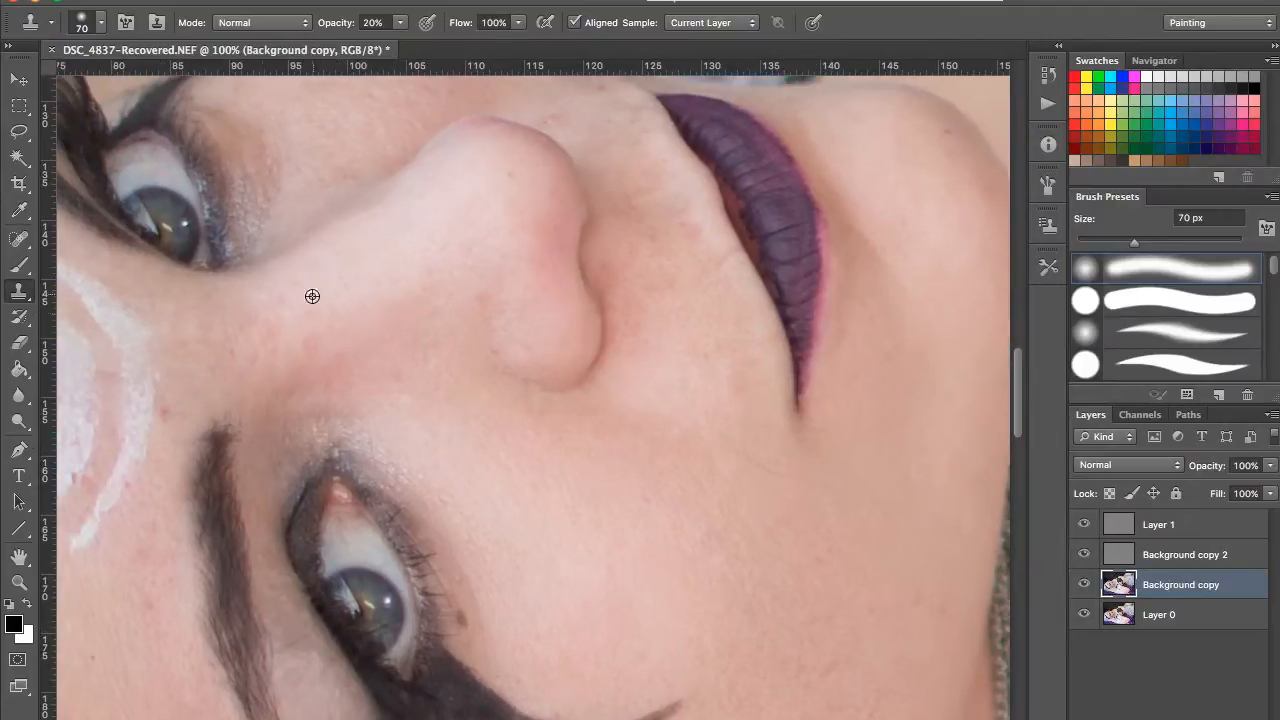
Step: Sample nearby skin and clone over the darker area between the inner eye corner and the nose
{"action": "scroll", "coordinate": [312, 360], "scroll_direction": "up", "scroll_amount": 2}
{"action": "left_click", "coordinate": [395, 445], "text": "alt"}
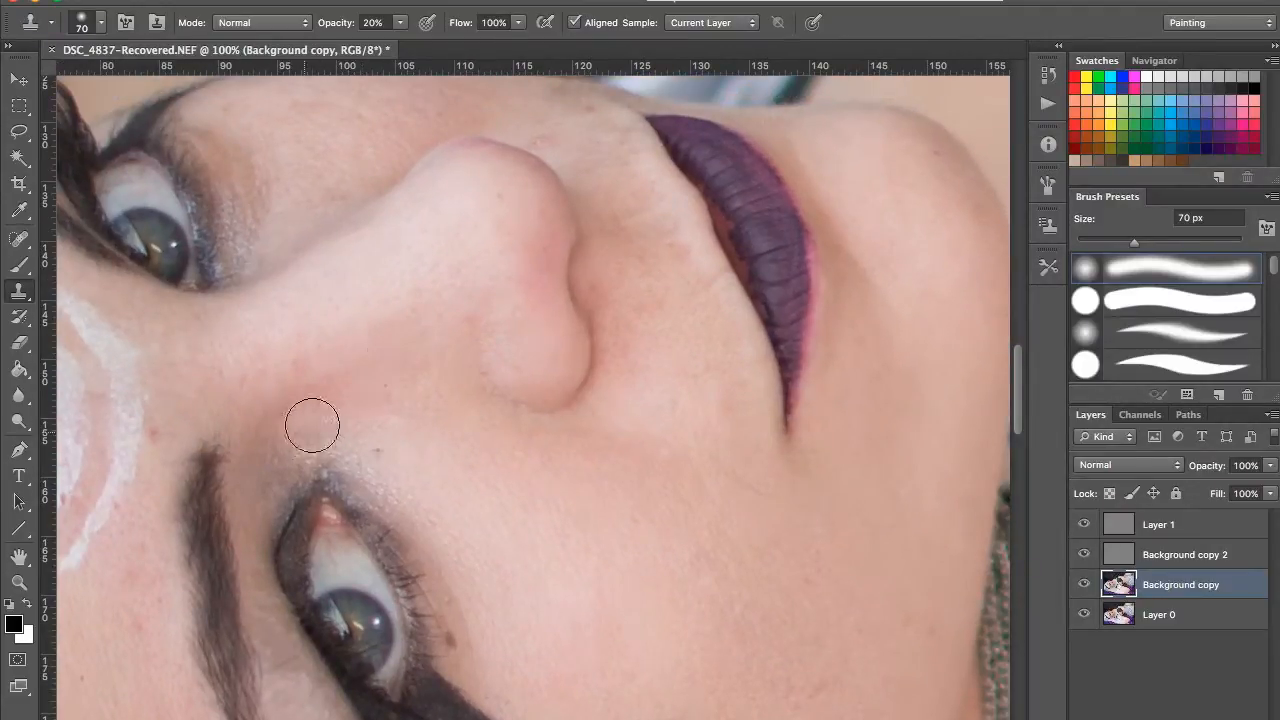
{"action": "scroll", "coordinate": [311, 434], "scroll_direction": "left", "scroll_amount": 1}
{"action": "left_click", "coordinate": [282, 471]}
{"action": "left_click", "coordinate": [368, 375], "text": "alt"}
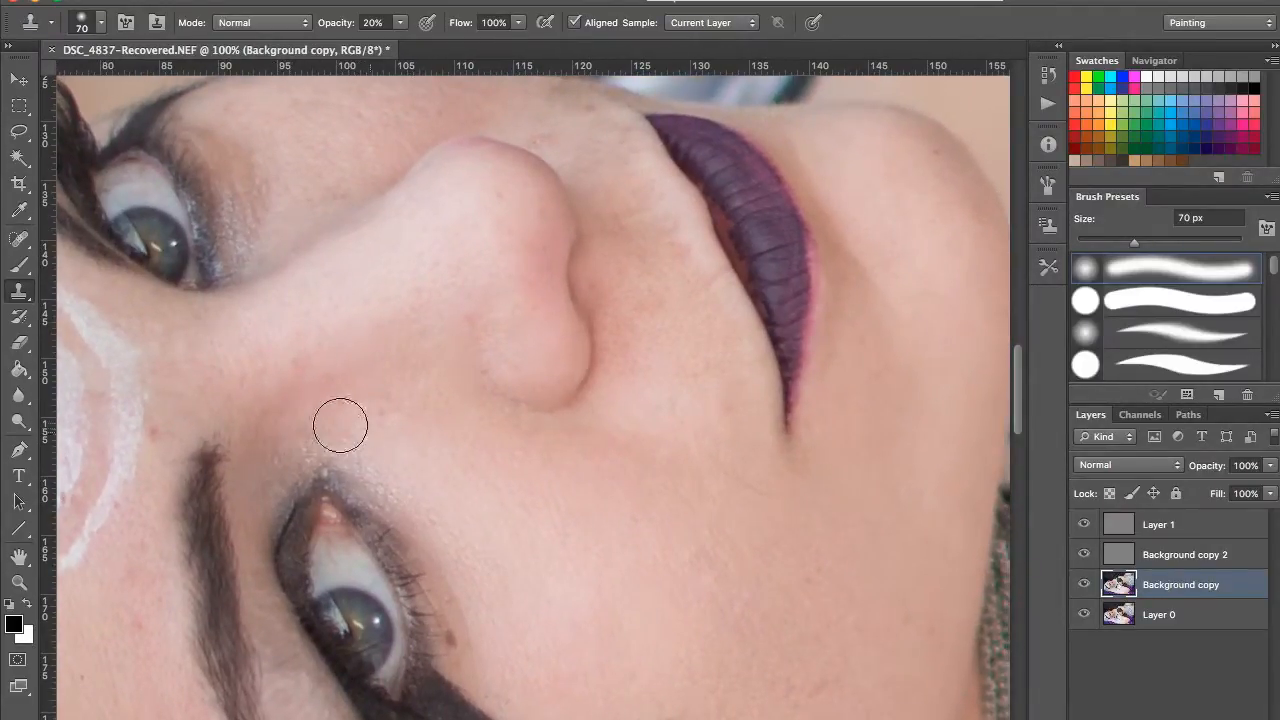
Step: Sample the skin beside the nose and clone it over the uneven tones on the far cheek under the other eye
{"action": "scroll", "coordinate": [457, 571], "scroll_direction": "up", "scroll_amount": 2}
{"action": "scroll", "coordinate": [420, 400], "scroll_direction": "left", "scroll_amount": 2}
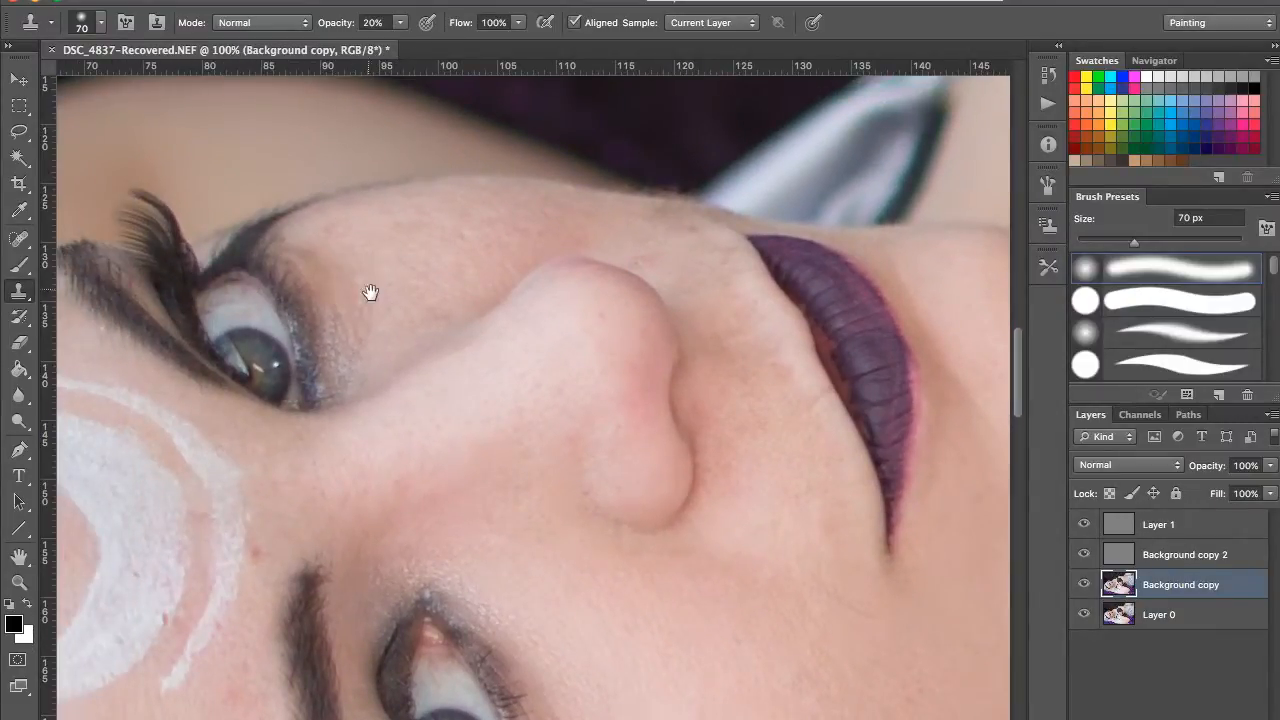
{"action": "key", "text": "ctrl+r"}
{"action": "left_click", "coordinate": [374, 312], "text": "alt"}
{"action": "left_click", "coordinate": [576, 161]}
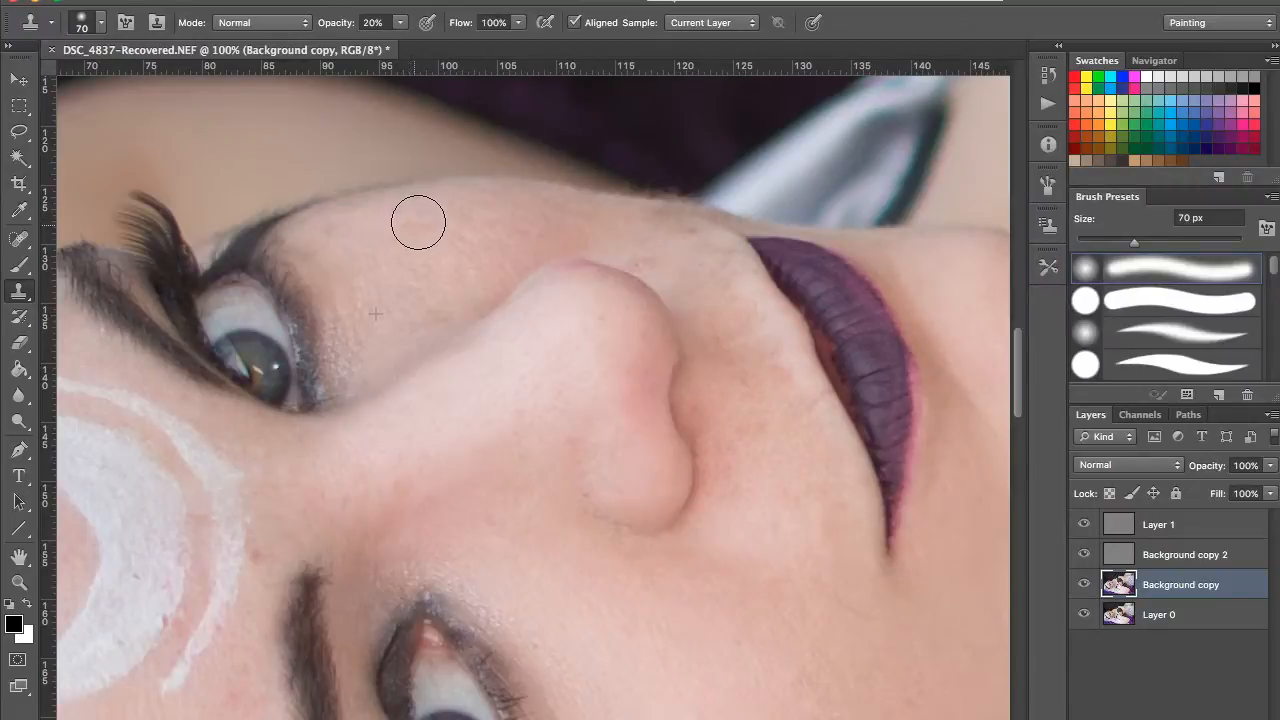
{"action": "left_click_drag", "start_coordinate": [469, 265], "coordinate": [397, 243]}
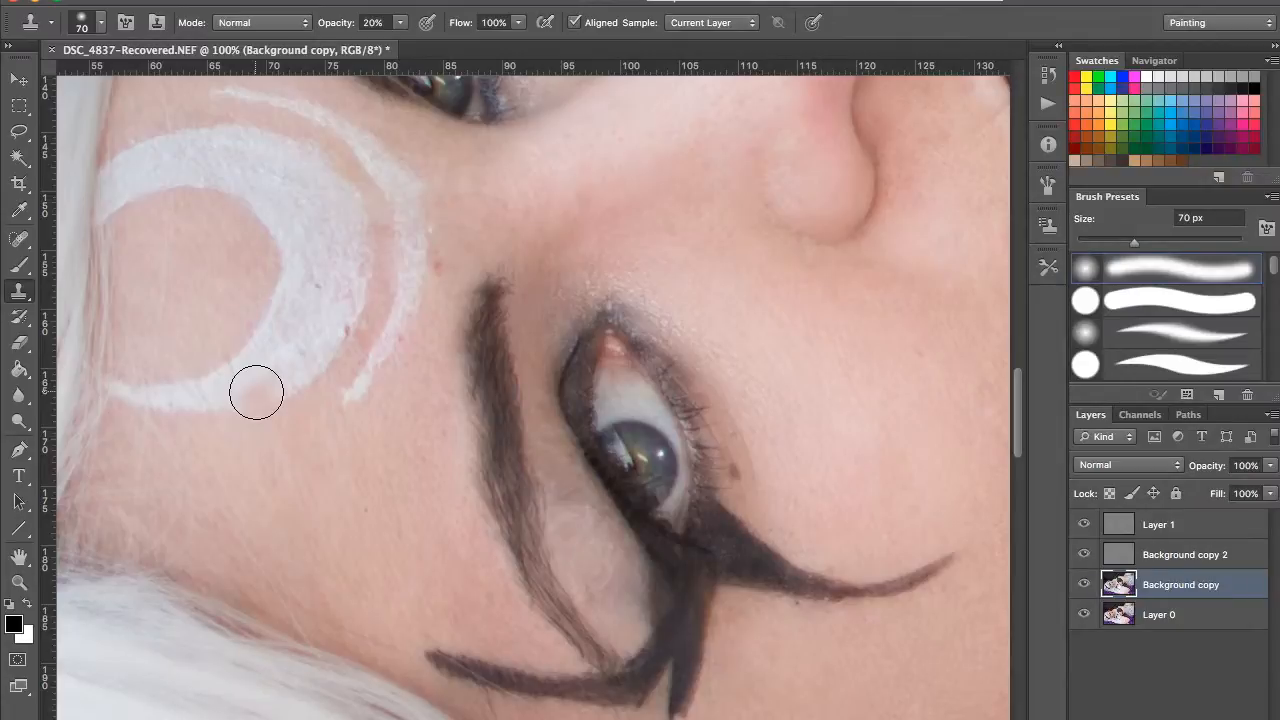
Step: Undo the last clone stroke and even out the white forehead crescent with a 30 px Clone Stamp at 20% opacity
{"action": "key", "text": "super+z"}
{"action": "mouse_move", "coordinate": [312, 490]}
{"action": "left_mouse_down"}
{"action": "mouse_move", "coordinate": [311, 506]}
{"action": "mouse_move", "coordinate": [305, 468]}
{"action": "left_mouse_up"}
{"action": "key", "text": "bracketleft"}
{"action": "key", "text": "bracketleft"}
{"action": "key", "text": "bracketleft"}
{"action": "left_click_drag", "start_coordinate": [303, 341], "coordinate": [290, 356]}
{"action": "left_click_drag", "start_coordinate": [322, 297], "coordinate": [314, 327]}
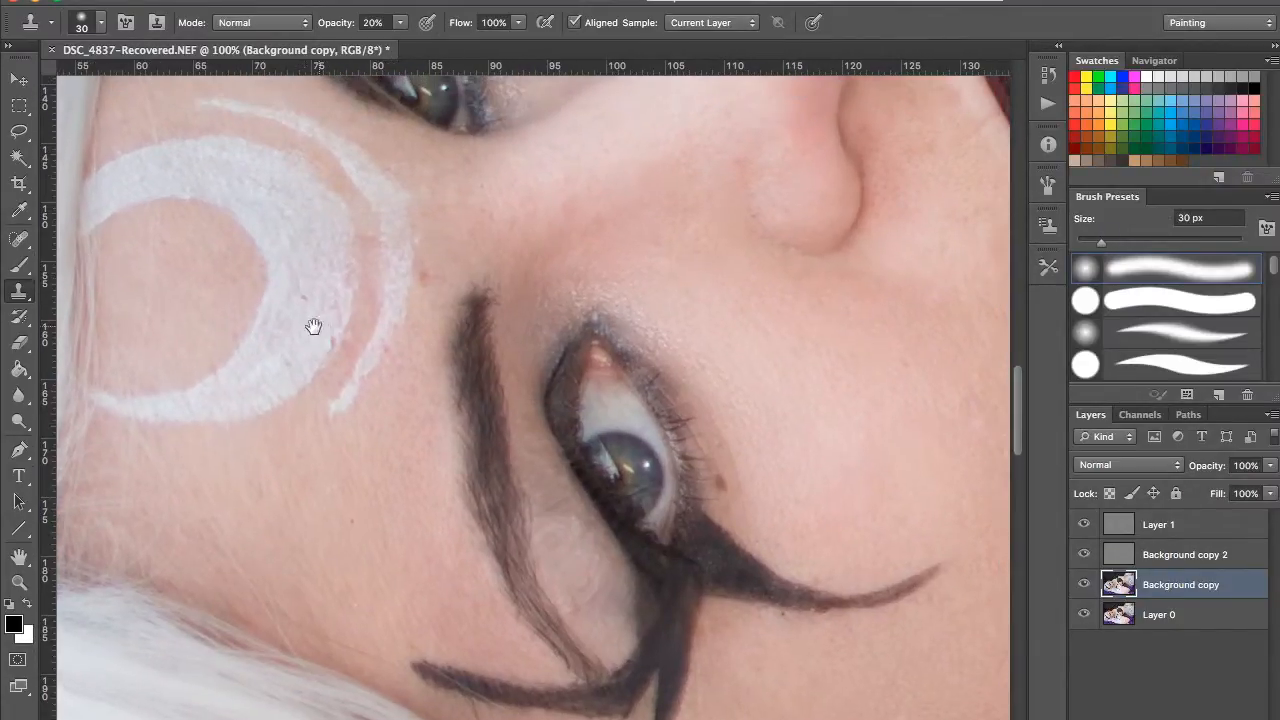
{"action": "scroll", "coordinate": [326, 289], "scroll_direction": "up", "scroll_amount": 3}
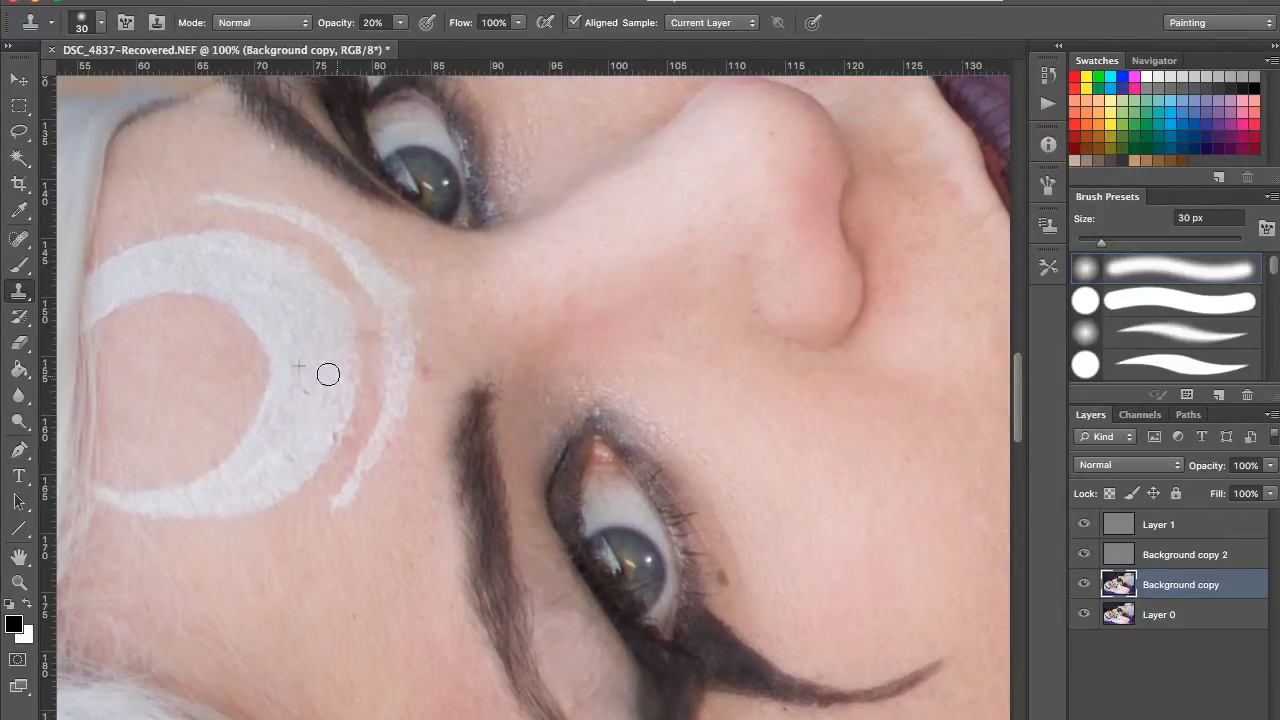
{"action": "scroll", "coordinate": [289, 194], "scroll_direction": "down", "scroll_amount": 3}
Step: Hide Layer 1 and Background copy 2, and set the Clone Stamp to 25 px for close work on the purple lips
{"action": "scroll", "coordinate": [466, 400], "scroll_direction": "up", "scroll_amount": 8}
{"action": "scroll", "coordinate": [471, 242], "scroll_direction": "right", "scroll_amount": 5}
{"action": "scroll", "coordinate": [471, 242], "scroll_direction": "up", "scroll_amount": 2}
{"action": "left_click_drag", "start_coordinate": [668, 290], "coordinate": [368, 208]}
{"action": "left_click_drag", "start_coordinate": [1083, 556], "coordinate": [1083, 525]}
{"action": "key", "text": "super+plus"}
{"action": "key", "text": "super+plus"}
{"action": "left_click_drag", "start_coordinate": [443, 370], "coordinate": [366, 680]}
{"action": "key", "text": "bracketleft"}
{"action": "key", "text": "bracketleft"}
{"action": "key", "text": "bracketleft"}
{"action": "key", "text": "bracketright"}
{"action": "key", "text": "bracketright"}
{"action": "key", "text": "bracketright"}
{"action": "key", "text": "bracketright"}
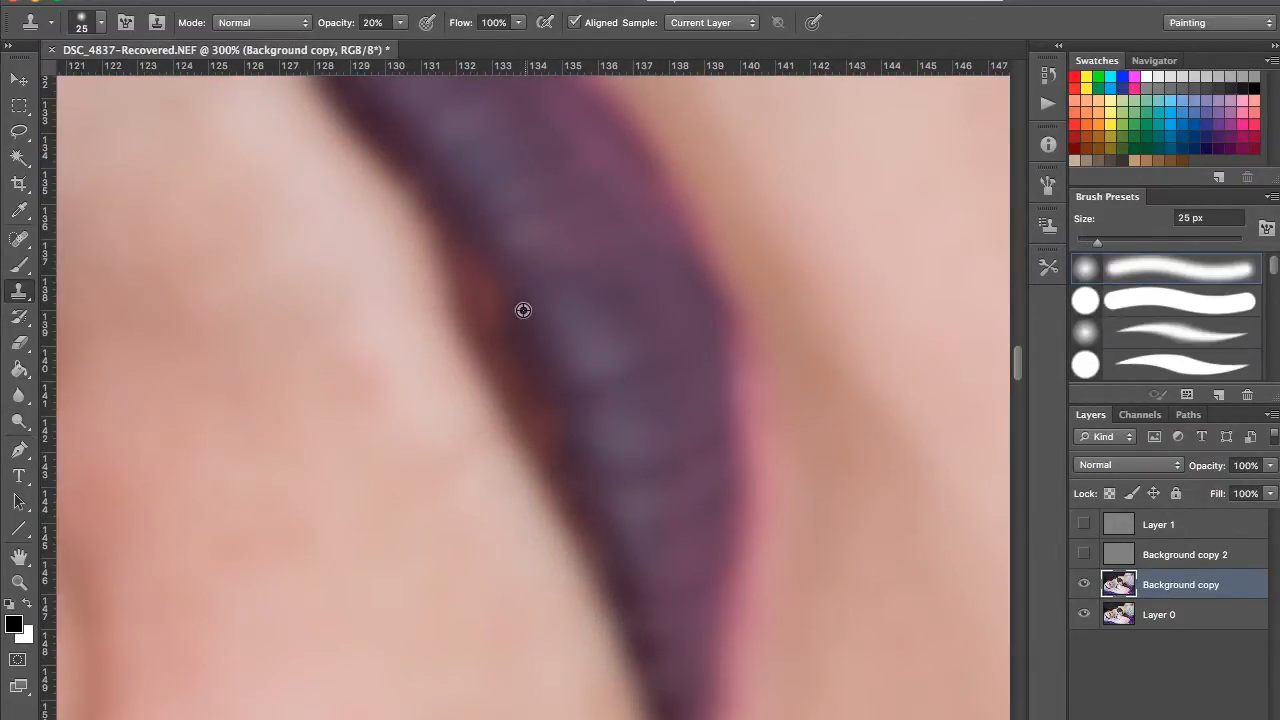
Step: Clone neighbouring tones over the brownish edge where the lips meet the skin, and show Background copy 2 again
{"action": "scroll", "coordinate": [538, 352], "scroll_direction": "down", "scroll_amount": 1}
{"action": "scroll", "coordinate": [538, 352], "scroll_direction": "right", "scroll_amount": 1}
{"action": "left_click", "coordinate": [538, 352], "text": "alt"}
{"action": "scroll", "coordinate": [563, 374], "scroll_direction": "down", "scroll_amount": 1}
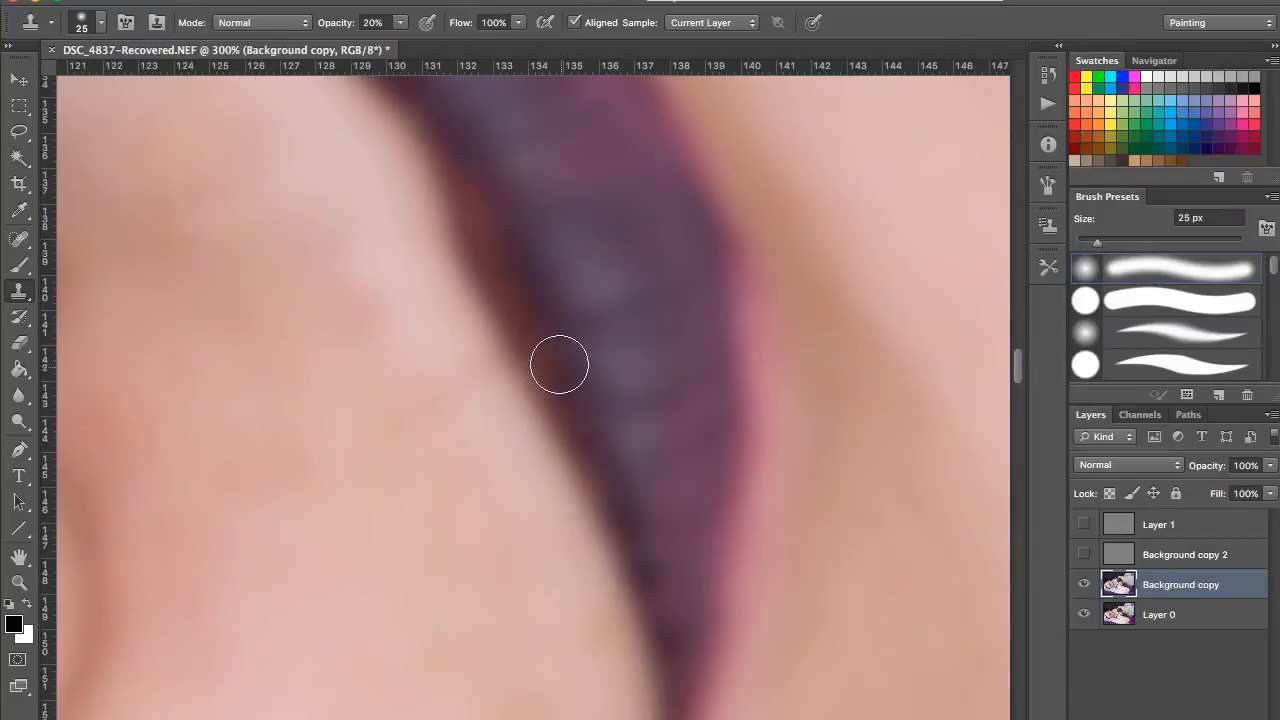
{"action": "scroll", "coordinate": [603, 289], "scroll_direction": "down", "scroll_amount": 1}
{"action": "mouse_move", "coordinate": [583, 200]}
{"action": "left_mouse_down"}
{"action": "mouse_move", "coordinate": [563, 437]}
{"action": "mouse_move", "coordinate": [580, 420]}
{"action": "mouse_move", "coordinate": [571, 394]}
{"action": "left_mouse_up"}
{"action": "left_click", "coordinate": [534, 451], "text": "alt"}
{"action": "mouse_move", "coordinate": [578, 273]}
{"action": "left_mouse_down"}
{"action": "mouse_move", "coordinate": [596, 364]}
{"action": "mouse_move", "coordinate": [549, 300]}
{"action": "mouse_move", "coordinate": [615, 378]}
{"action": "left_mouse_up"}
{"action": "left_click", "coordinate": [538, 360], "text": "alt"}
{"action": "left_click_drag", "start_coordinate": [554, 306], "coordinate": [479, 163]}
{"action": "left_click", "coordinate": [627, 397], "text": "alt"}
{"action": "left_click_drag", "start_coordinate": [633, 472], "coordinate": [660, 522]}
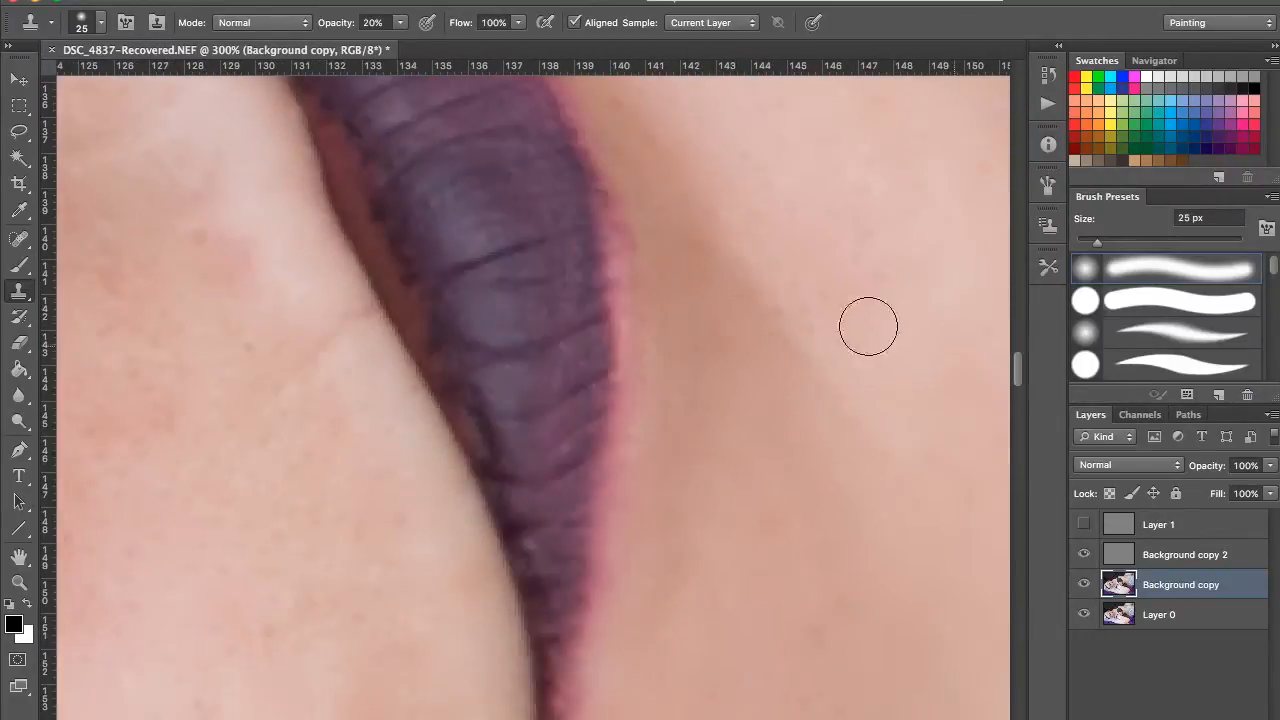
Step: Select Background copy 2 and clone out the blemishes between the nose and upper lip at 10 px and 100% opacity
{"action": "left_click_drag", "start_coordinate": [727, 238], "coordinate": [755, 424]}
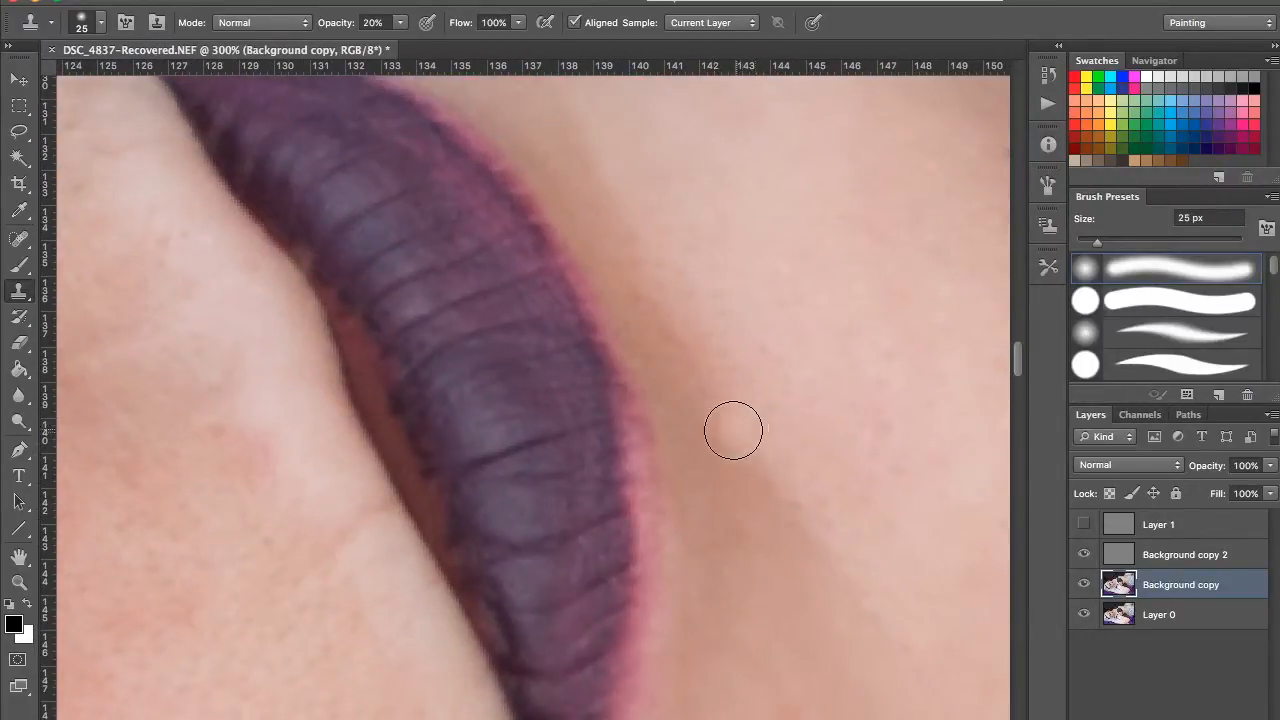
{"action": "left_click_drag", "start_coordinate": [842, 291], "coordinate": [723, 317]}
{"action": "left_click_drag", "start_coordinate": [748, 418], "coordinate": [990, 560]}
{"action": "left_click_drag", "start_coordinate": [440, 360], "coordinate": [709, 300]}
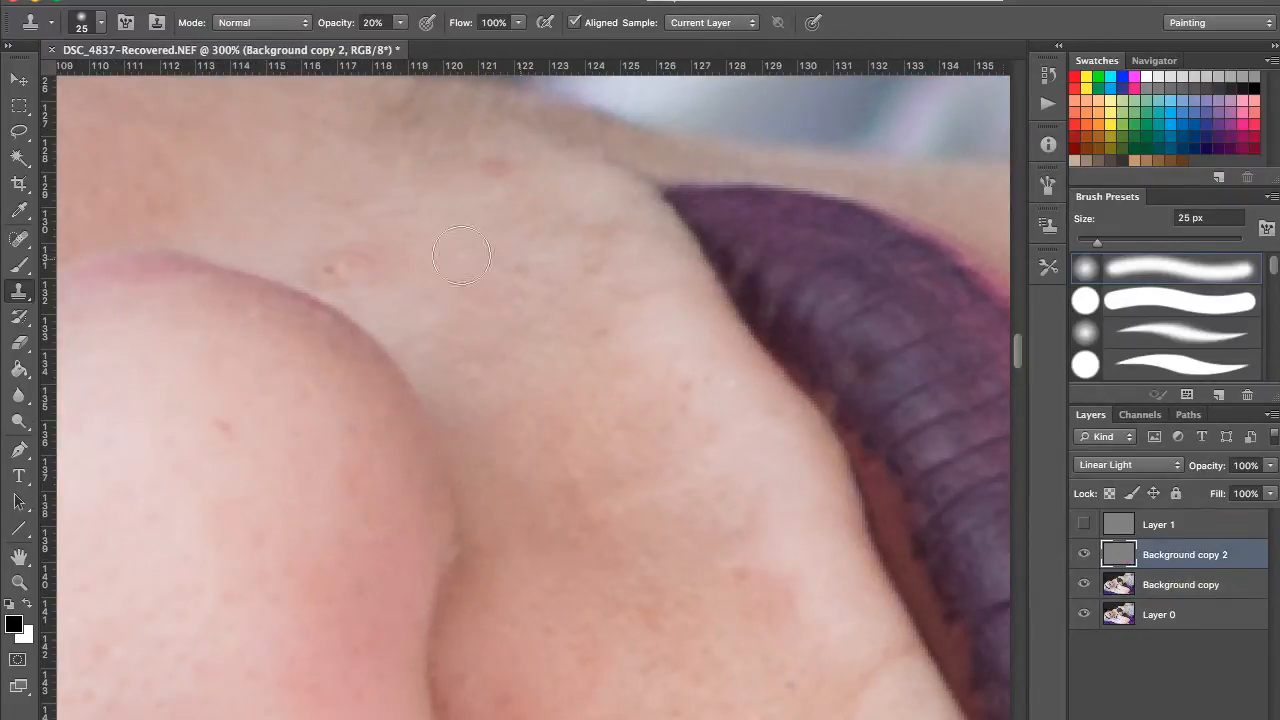
{"action": "key", "text": "0"}
{"action": "key", "text": "bracketleft"}
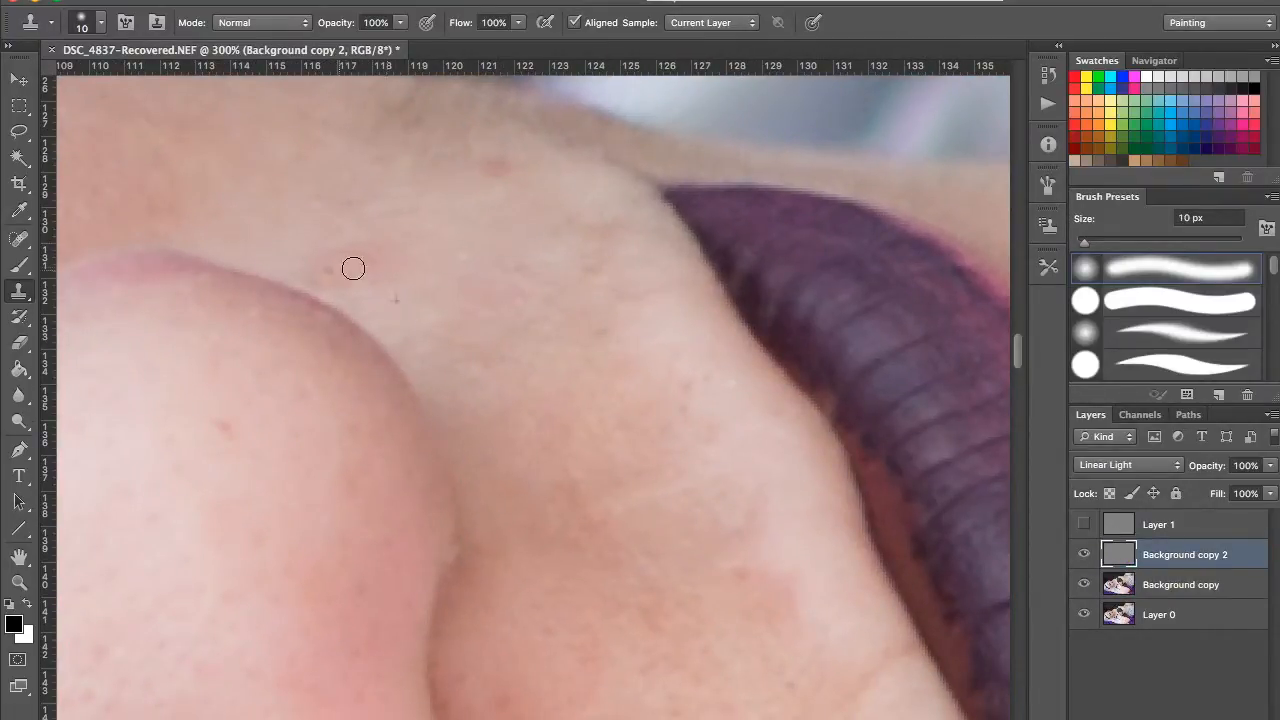
{"action": "left_click_drag", "start_coordinate": [436, 246], "coordinate": [434, 266]}
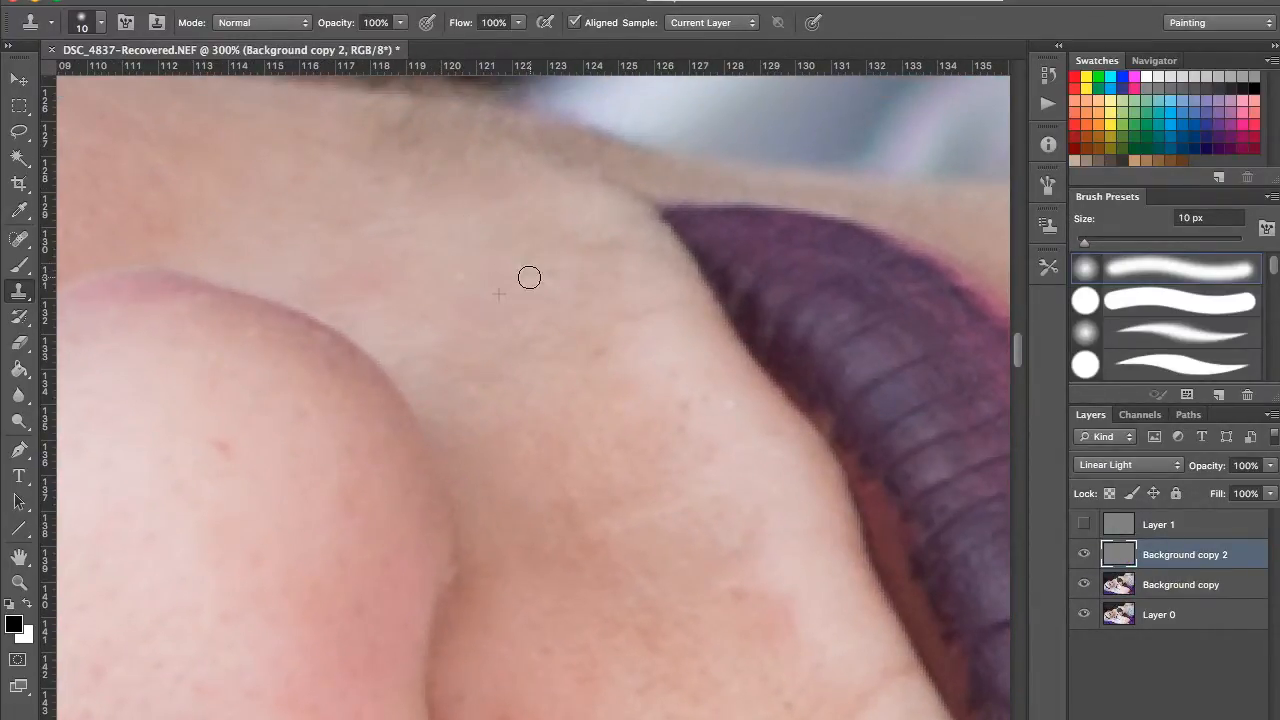
{"action": "left_click_drag", "start_coordinate": [668, 360], "coordinate": [589, 263]}
{"action": "left_click_drag", "start_coordinate": [620, 340], "coordinate": [603, 320]}
Step: Clone out the small spots on the skin beside the nostril and down toward the corner of the mouth
{"action": "left_click_drag", "start_coordinate": [408, 579], "coordinate": [357, 377]}
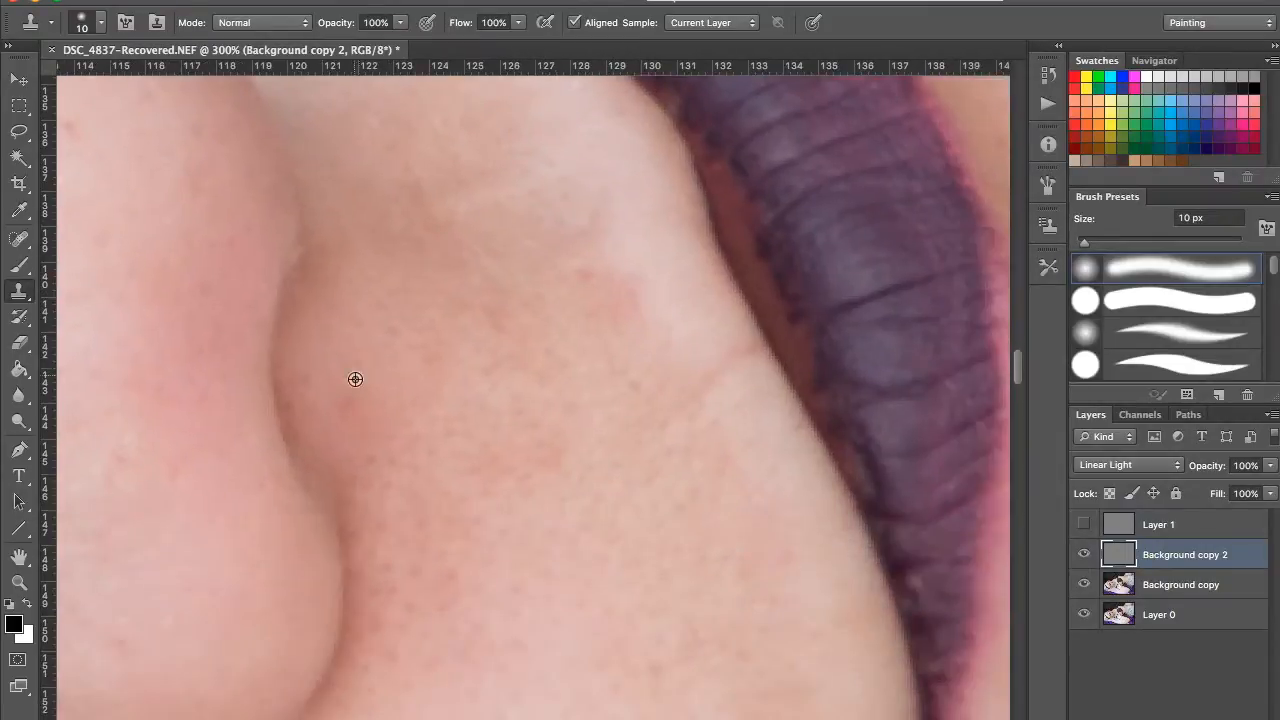
{"action": "left_click_drag", "start_coordinate": [622, 225], "coordinate": [528, 263]}
{"action": "left_click_drag", "start_coordinate": [505, 307], "coordinate": [447, 159]}
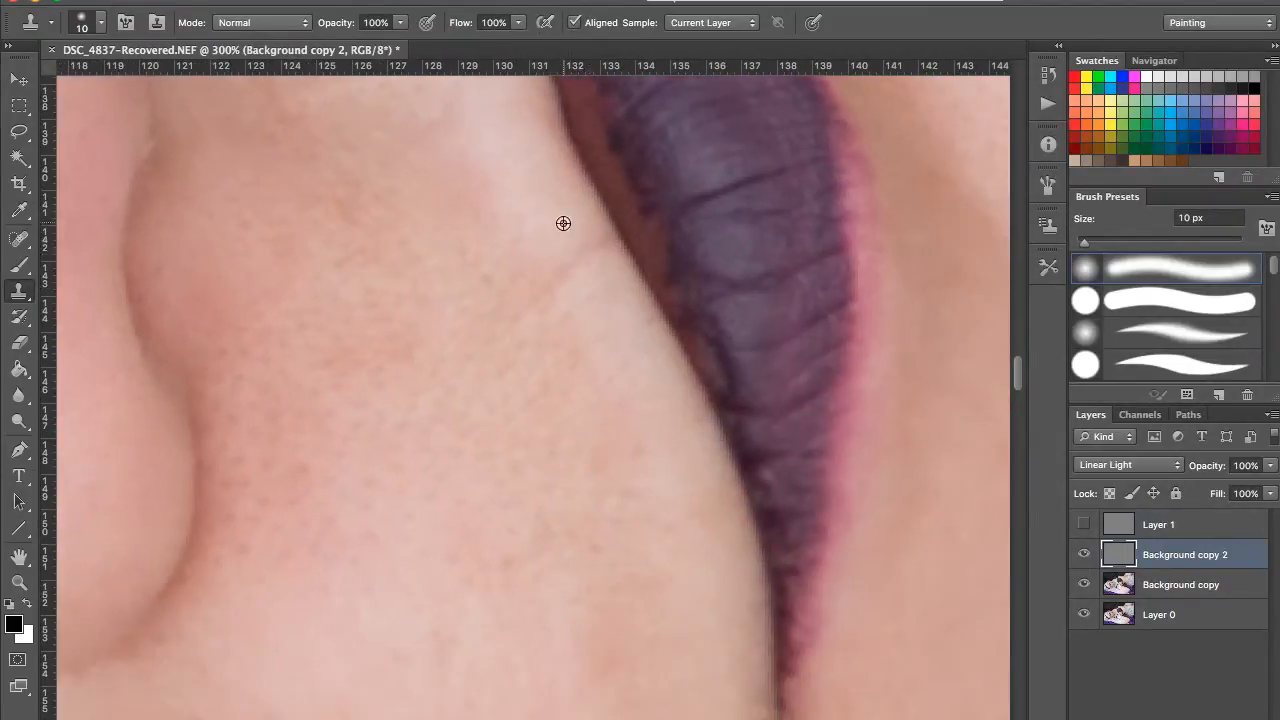
{"action": "left_click_drag", "start_coordinate": [507, 476], "coordinate": [497, 260]}
{"action": "left_click_drag", "start_coordinate": [447, 418], "coordinate": [466, 200]}
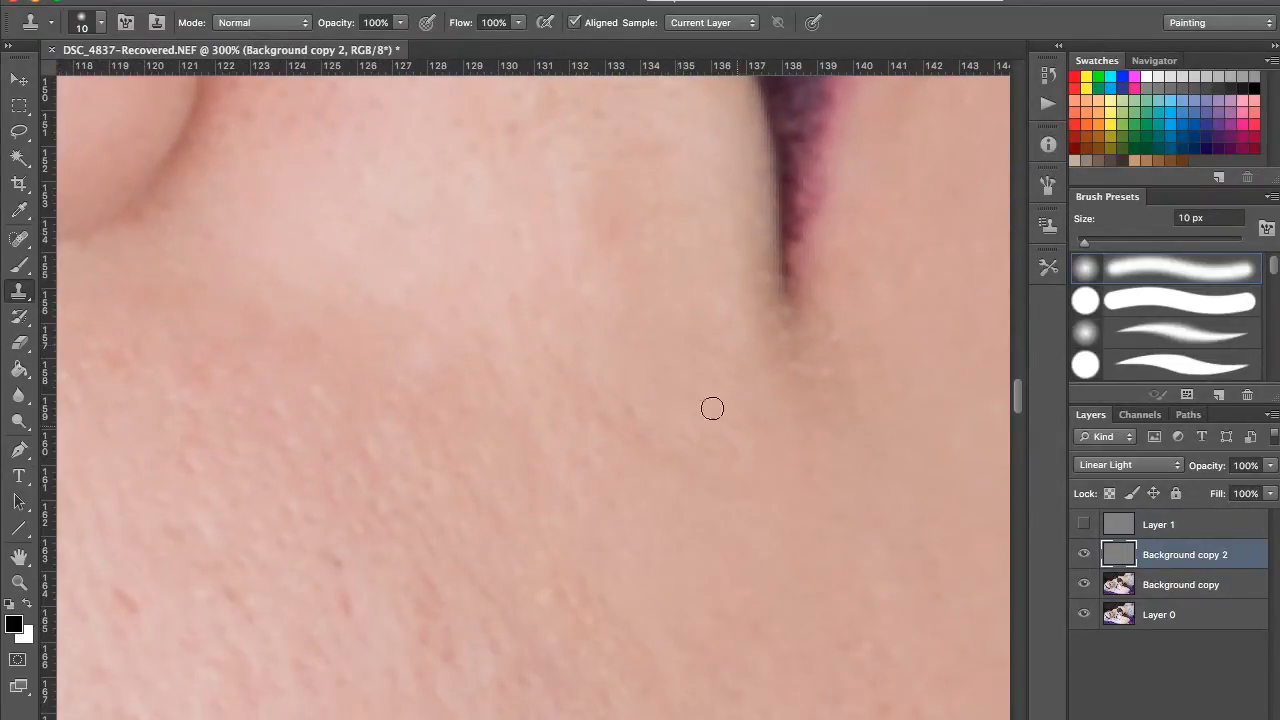
{"action": "left_click_drag", "start_coordinate": [652, 322], "coordinate": [850, 50]}
Step: Show Layer 1 and clean up the skin texture beside the corner of the mouth and on the chin
{"action": "left_click", "coordinate": [1084, 525]}
{"action": "left_click_drag", "start_coordinate": [717, 284], "coordinate": [457, 258]}
{"action": "left_click_drag", "start_coordinate": [690, 415], "coordinate": [535, 430]}
{"action": "left_click", "coordinate": [666, 337]}
{"action": "left_click_drag", "start_coordinate": [663, 145], "coordinate": [773, 400]}
{"action": "mouse_move", "coordinate": [763, 349]}
{"action": "left_mouse_down"}
{"action": "mouse_move", "coordinate": [394, 434]}
{"action": "mouse_move", "coordinate": [356, 462]}
{"action": "left_mouse_up"}
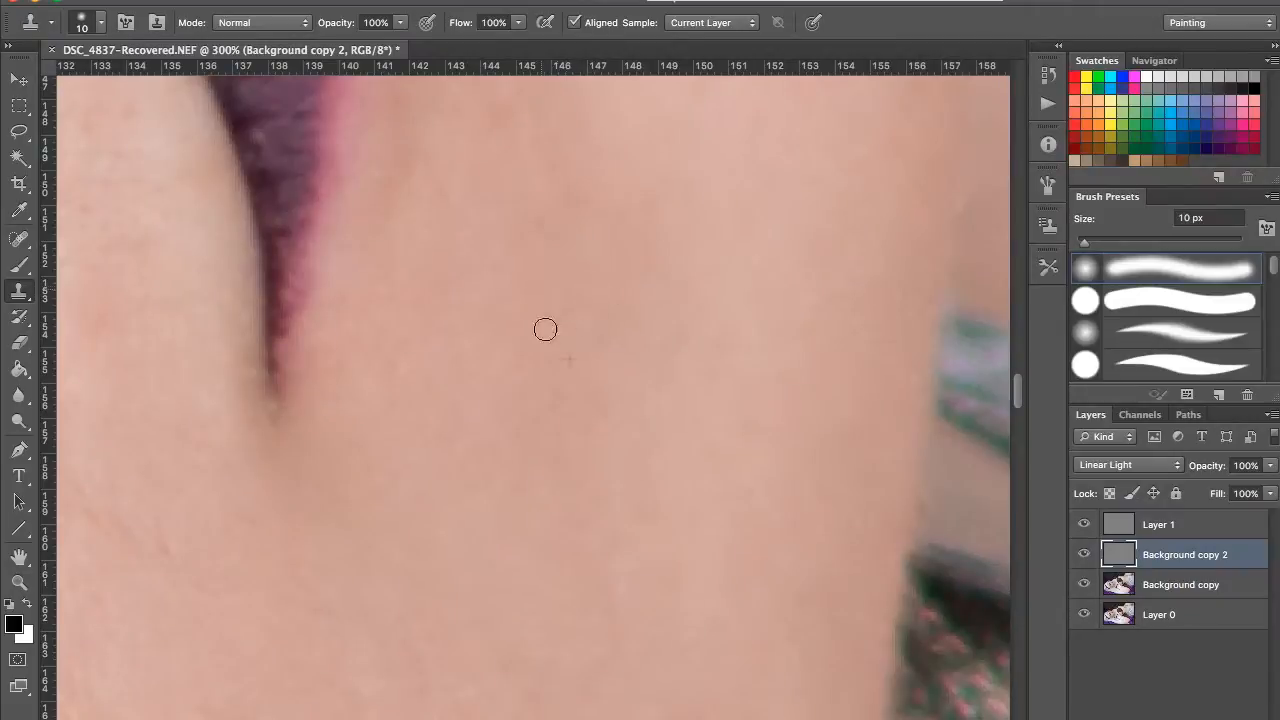
Step: Enlarge the Clone Stamp and clone clean texture over the remaining blemishes on the chin and lower cheek
{"action": "key", "text": "super+minus"}
{"action": "mouse_move", "coordinate": [410, 380]}
{"action": "left_mouse_down"}
{"action": "mouse_move", "coordinate": [398, 438]}
{"action": "mouse_move", "coordinate": [398, 398]}
{"action": "left_mouse_up"}
{"action": "key", "text": "bracketright"}
{"action": "key", "text": "bracketright"}
{"action": "key", "text": "bracketright"}
{"action": "left_click_drag", "start_coordinate": [563, 357], "coordinate": [570, 387]}
{"action": "key", "text": "bracketright"}
{"action": "key", "text": "bracketright"}
{"action": "left_click", "coordinate": [577, 277], "text": "alt"}
{"action": "left_click", "coordinate": [546, 194]}
{"action": "left_click_drag", "start_coordinate": [586, 129], "coordinate": [628, 383]}
{"action": "left_click", "coordinate": [610, 277], "text": "alt"}
{"action": "left_click", "coordinate": [560, 287]}
{"action": "mouse_move", "coordinate": [550, 292]}
{"action": "left_mouse_down"}
{"action": "mouse_move", "coordinate": [681, 373]}
{"action": "mouse_move", "coordinate": [571, 286]}
{"action": "left_mouse_up"}
Step: Clone out the spots on the far cheek between the eye and the nose with a 15 px Clone Stamp
{"action": "left_click_drag", "start_coordinate": [686, 303], "coordinate": [966, 389]}
{"action": "left_click_drag", "start_coordinate": [124, 297], "coordinate": [640, 247]}
{"action": "key", "text": "bracketleft"}
{"action": "key", "text": "bracketleft"}
{"action": "left_click", "coordinate": [341, 338], "text": "alt"}
{"action": "left_click", "coordinate": [300, 332]}
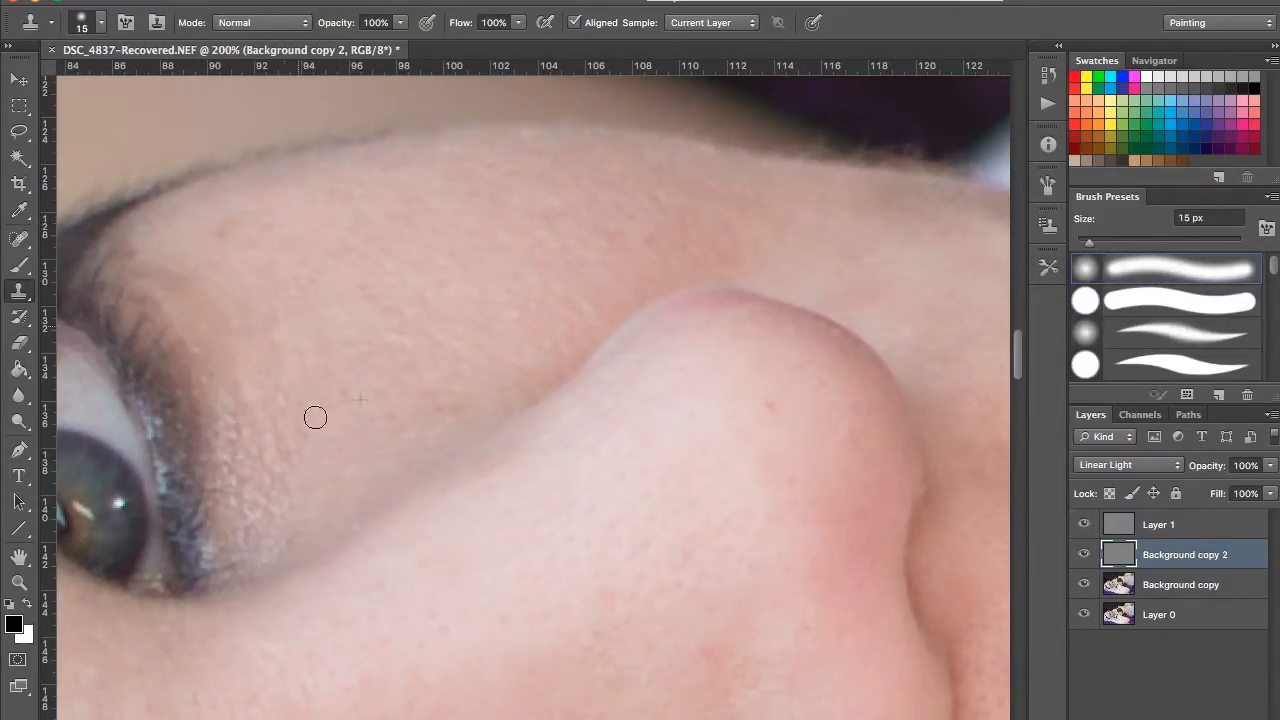
Step: Select Background copy and smooth the eyelid tones between the eyebrow and eyeliner with a 60 px Clone Stamp at 30% opacity
{"action": "left_click_drag", "start_coordinate": [338, 680], "coordinate": [334, 423]}
{"action": "mouse_move", "coordinate": [380, 700]}
{"action": "left_mouse_down"}
{"action": "mouse_move", "coordinate": [337, 391]}
{"action": "mouse_move", "coordinate": [473, 240]}
{"action": "left_mouse_up"}
{"action": "key", "text": "ctrl+minus"}
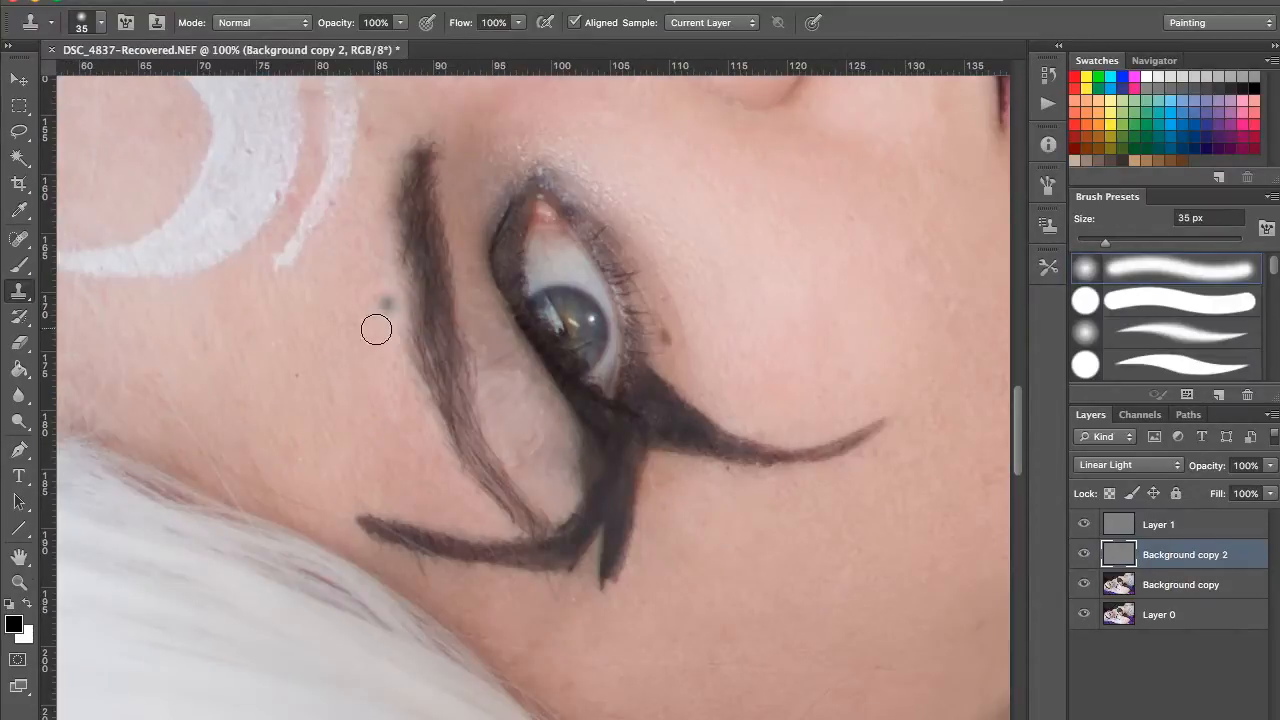
{"action": "key", "text": "bracketright"}
{"action": "key", "text": "bracketright"}
{"action": "key", "text": "bracketright"}
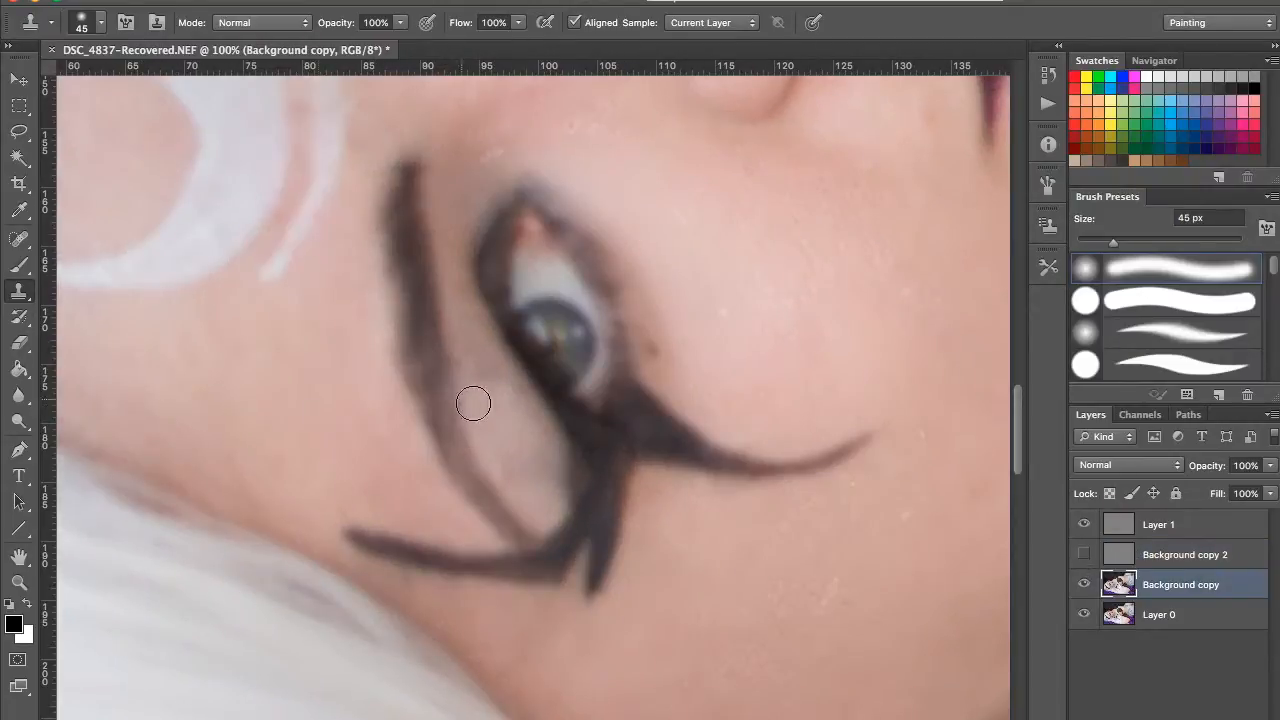
{"action": "key", "text": "3"}
{"action": "key", "text": "bracketright"}
{"action": "key", "text": "bracketright"}
{"action": "mouse_move", "coordinate": [500, 410]}
{"action": "left_mouse_down"}
{"action": "mouse_move", "coordinate": [474, 350]}
{"action": "mouse_move", "coordinate": [538, 476]}
{"action": "mouse_move", "coordinate": [490, 379]}
{"action": "left_mouse_up"}
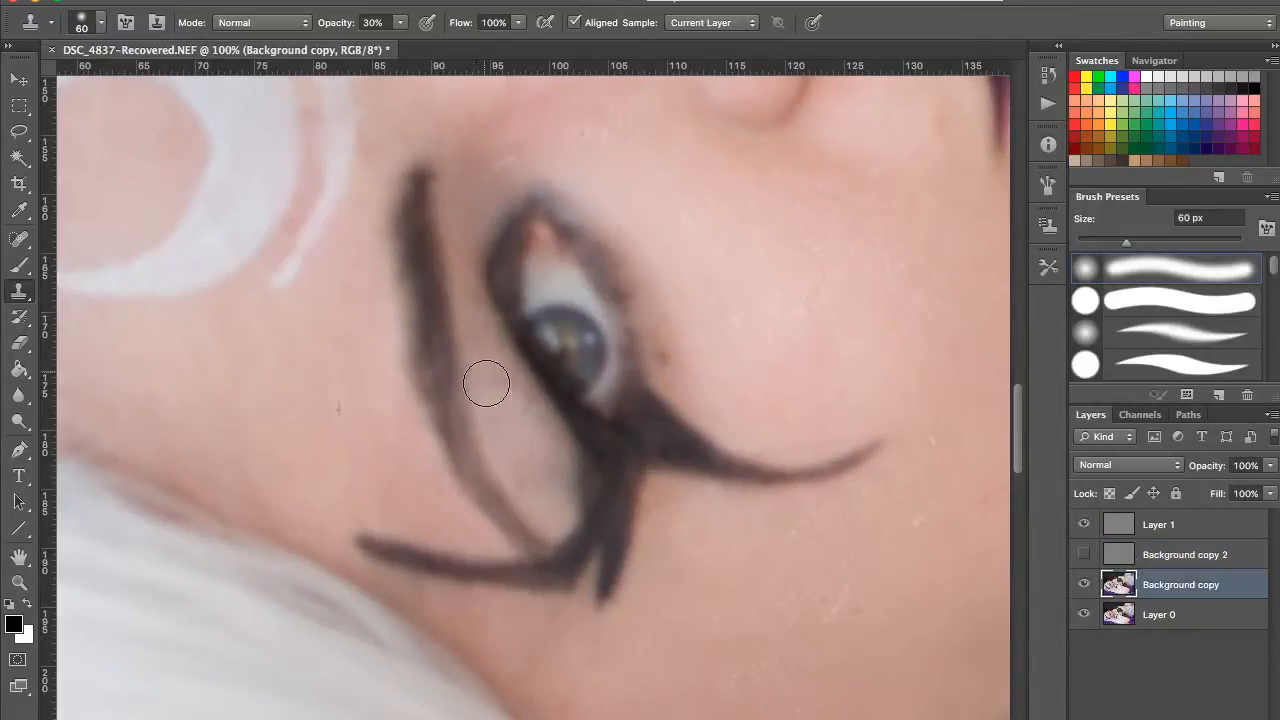
{"action": "left_click_drag", "start_coordinate": [486, 377], "coordinate": [493, 349]}
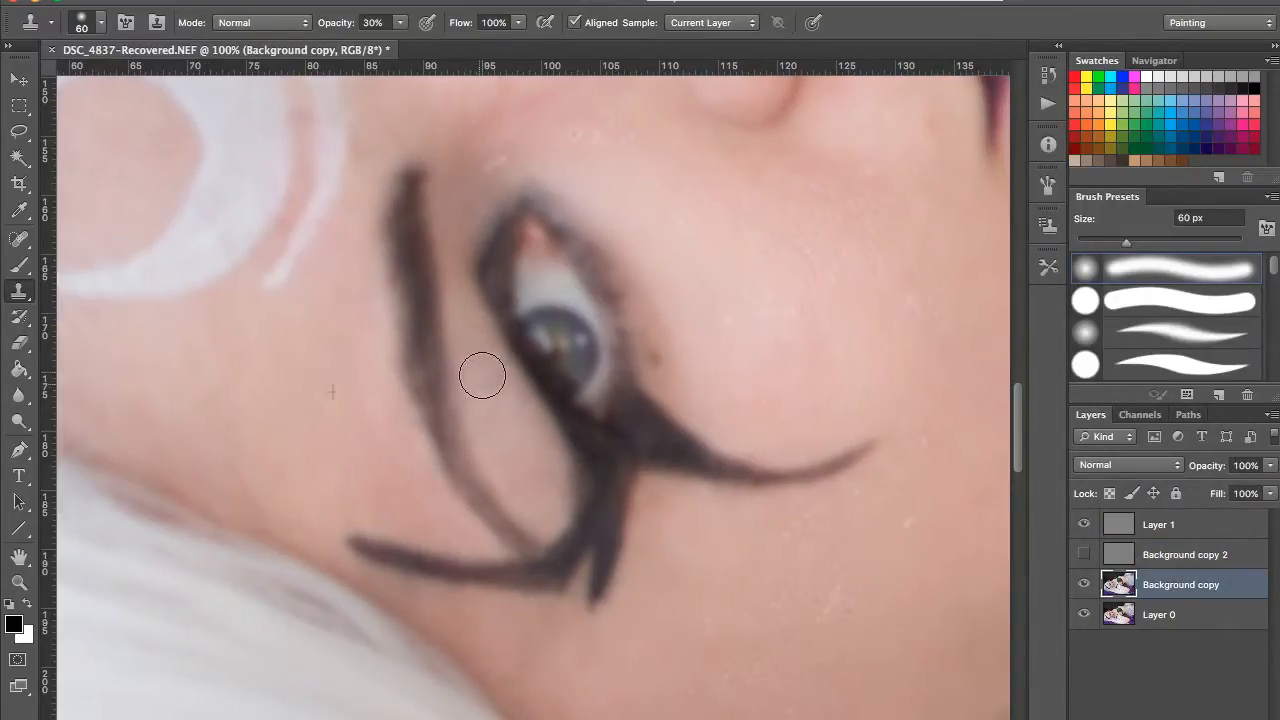
{"action": "mouse_move", "coordinate": [719, 287]}
{"action": "left_mouse_down"}
{"action": "mouse_move", "coordinate": [620, 471]}
{"action": "mouse_move", "coordinate": [569, 412]}
{"action": "left_mouse_up"}
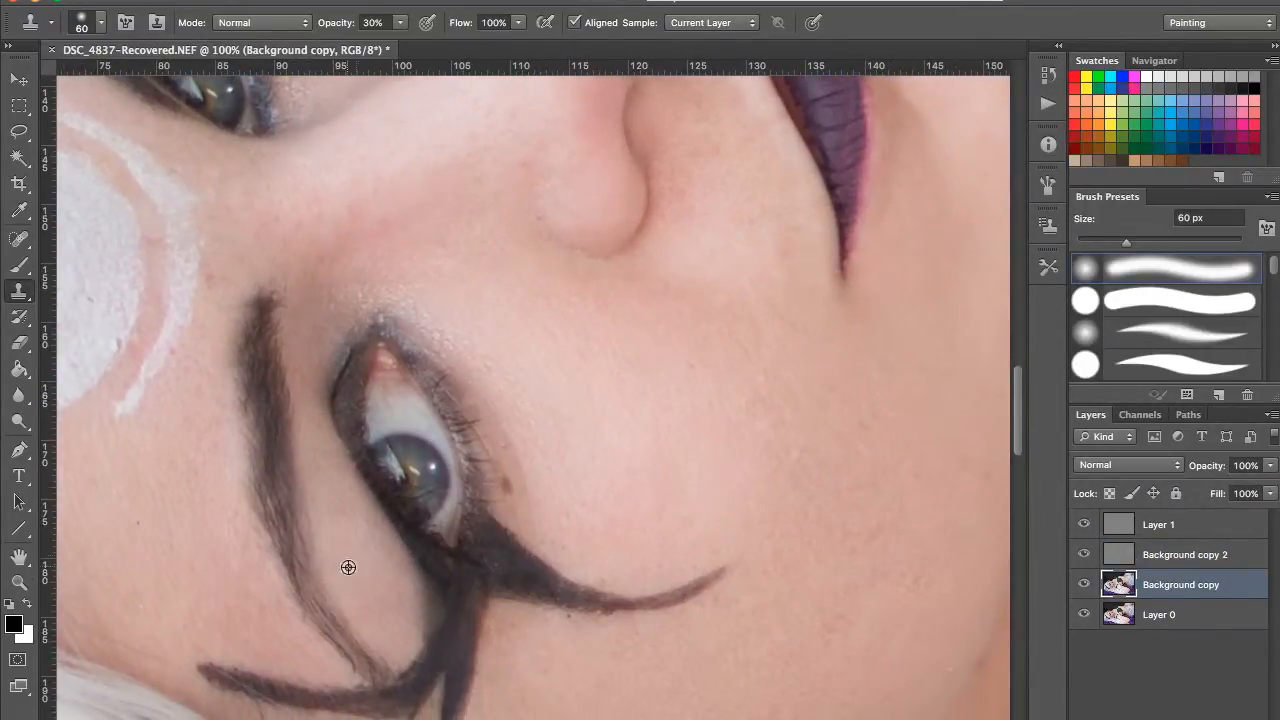
{"action": "left_click_drag", "start_coordinate": [387, 598], "coordinate": [220, 500]}
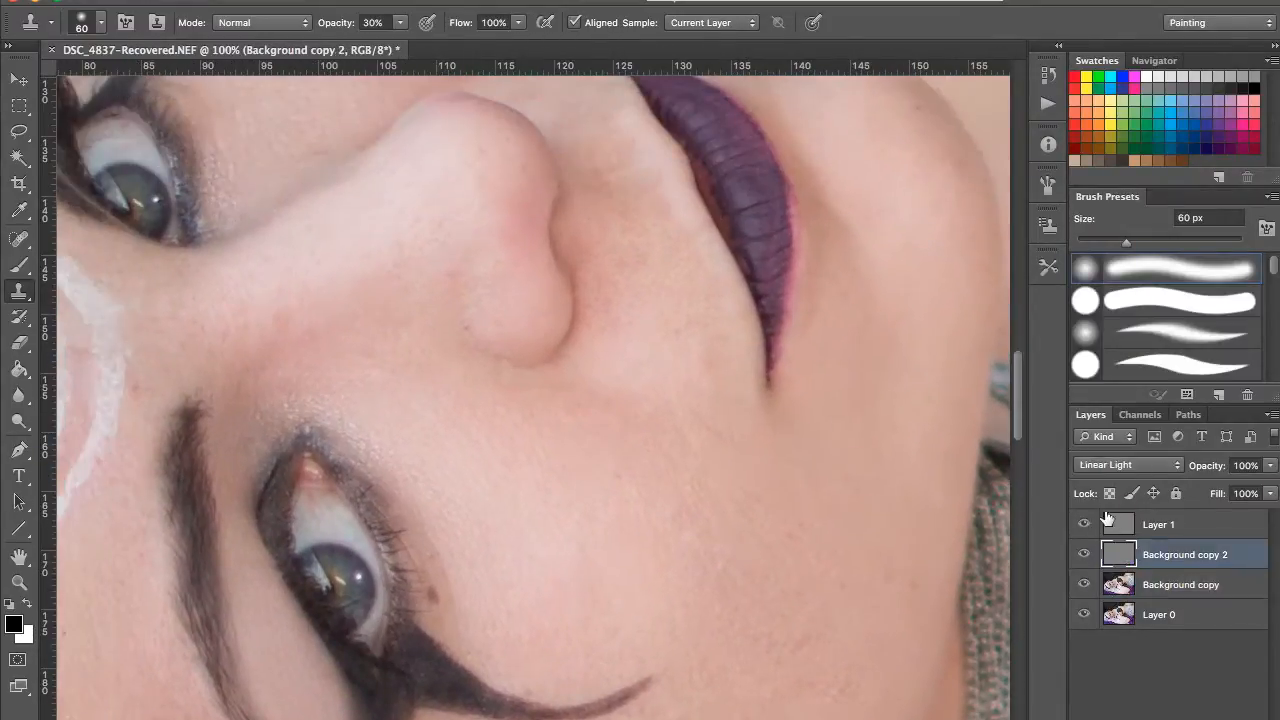
Step: Select Layer 1, examine its dodge and burn strokes in isolation, and compare the portrait with and without them
{"action": "left_click", "coordinate": [1107, 520]}
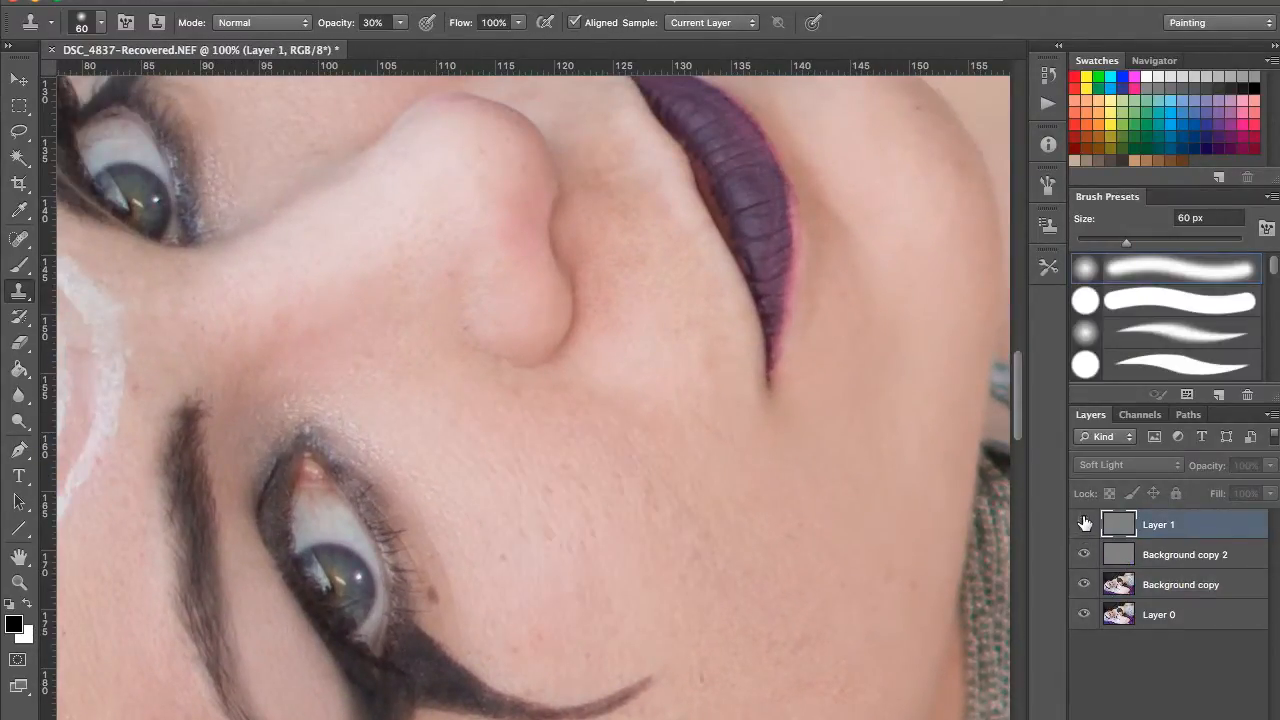
{"action": "left_click", "coordinate": [1084, 524], "text": "alt"}
{"action": "left_click_drag", "start_coordinate": [714, 360], "coordinate": [719, 137]}
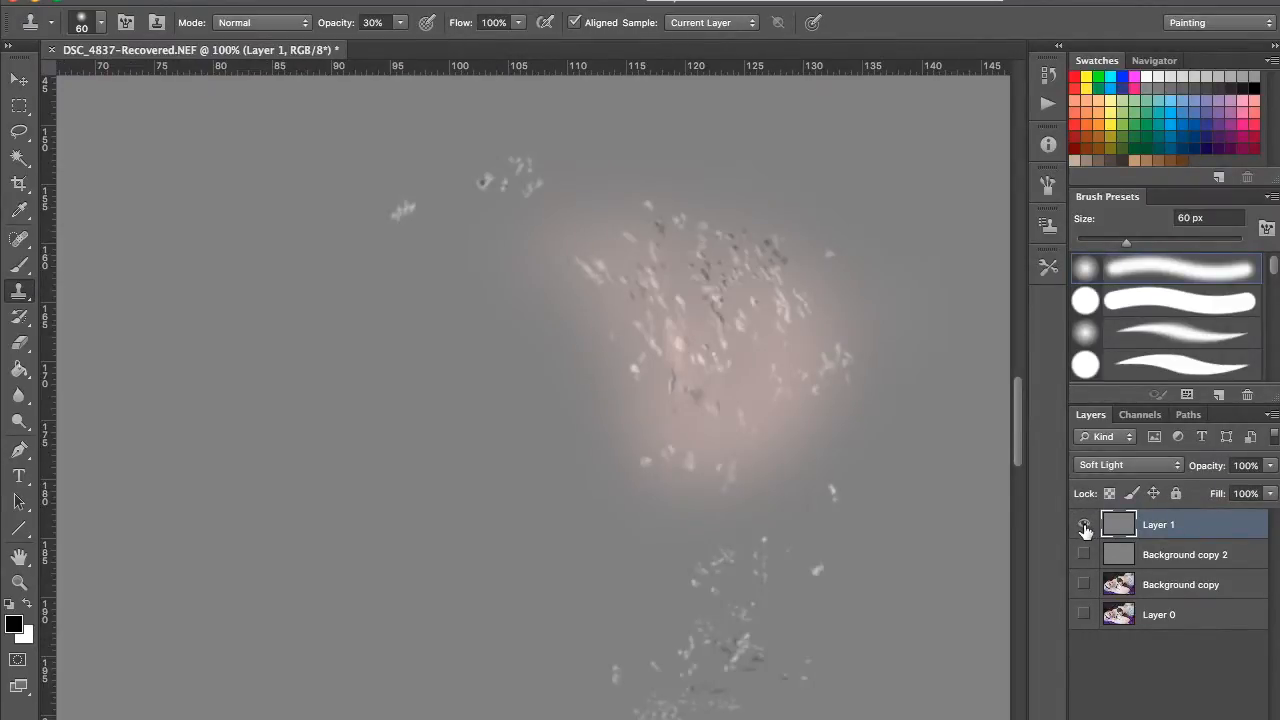
{"action": "left_click", "coordinate": [1085, 556], "text": "alt"}
{"action": "left_click", "coordinate": [1085, 525], "text": "alt"}
{"action": "left_click_drag", "start_coordinate": [1086, 553], "coordinate": [1088, 594]}
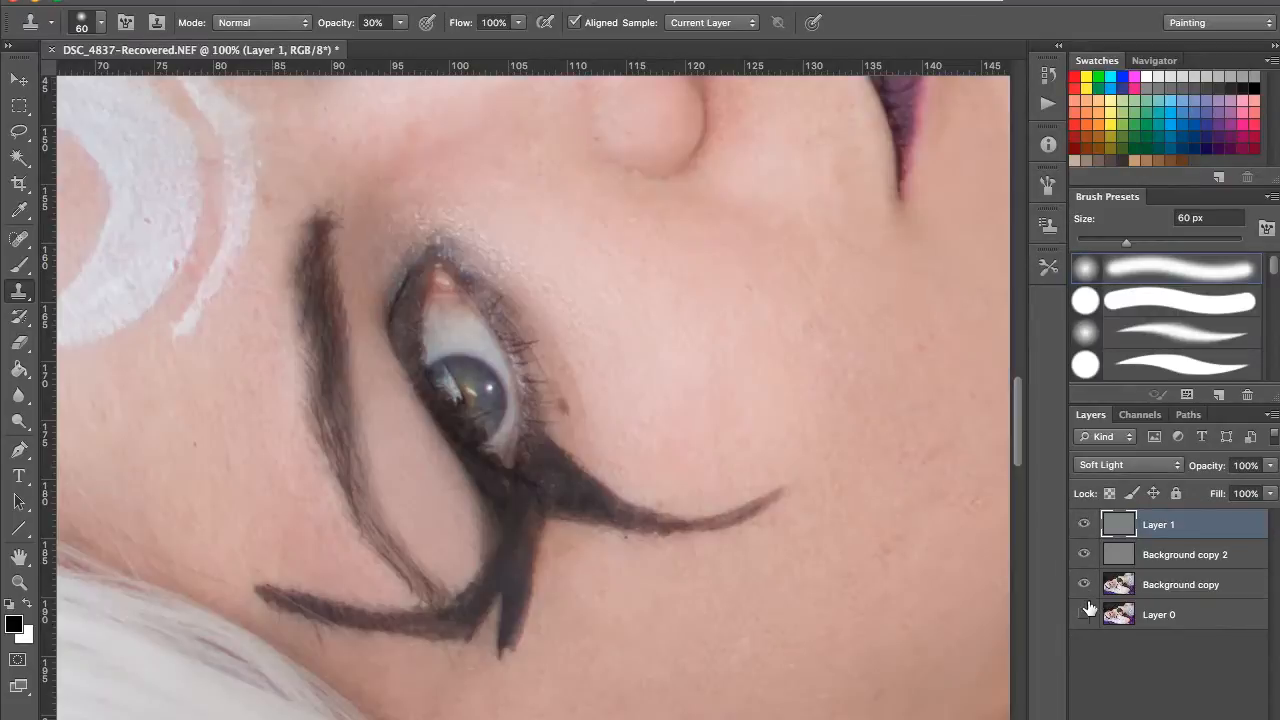
{"action": "left_click", "coordinate": [1085, 526]}
{"action": "left_click", "coordinate": [1085, 526]}
Step: Dodge the darker flecks in the white crescent on Layer 1 with a white 5 px brush at 3% flow
{"action": "left_click_drag", "start_coordinate": [631, 260], "coordinate": [841, 318]}
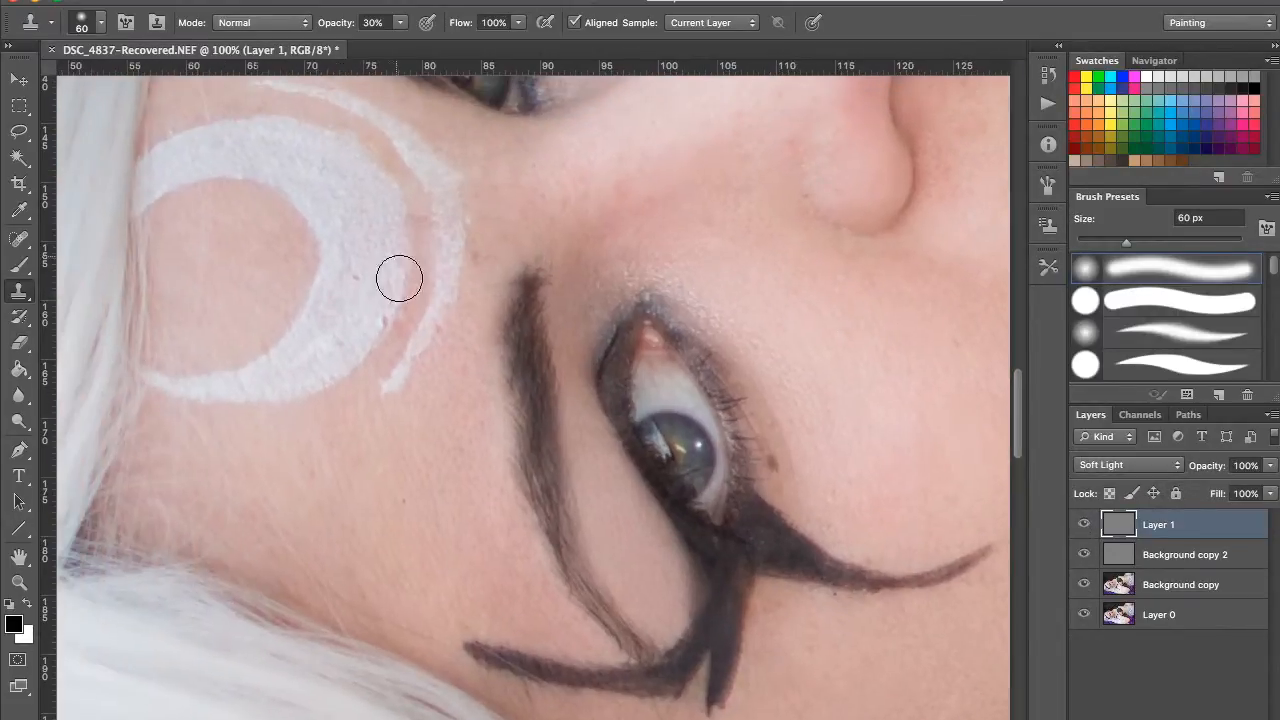
{"action": "left_click", "coordinate": [26, 266]}
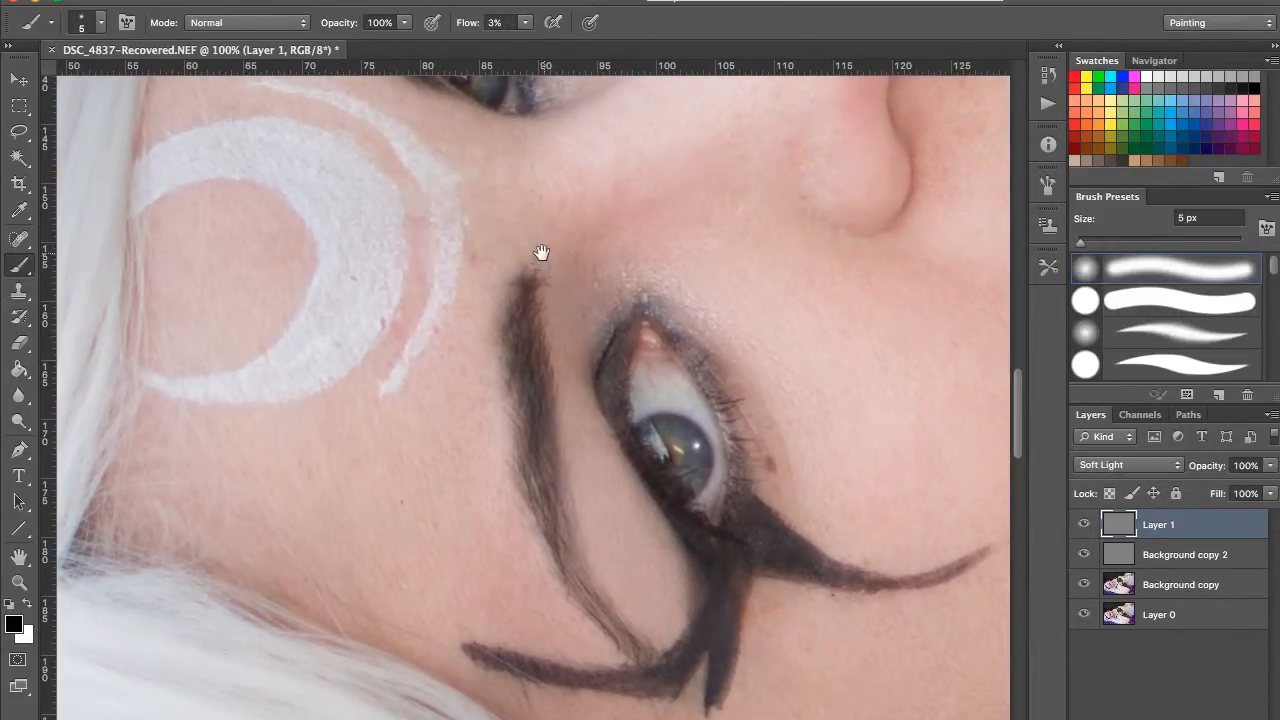
{"action": "left_click_drag", "start_coordinate": [544, 254], "coordinate": [538, 254]}
{"action": "key", "text": "super+plus"}
{"action": "key", "text": "super+plus"}
{"action": "key", "text": "super+plus"}
{"action": "mouse_move", "coordinate": [373, 288]}
{"action": "left_mouse_down"}
{"action": "mouse_move", "coordinate": [794, 466]}
{"action": "mouse_move", "coordinate": [825, 548]}
{"action": "left_mouse_up"}
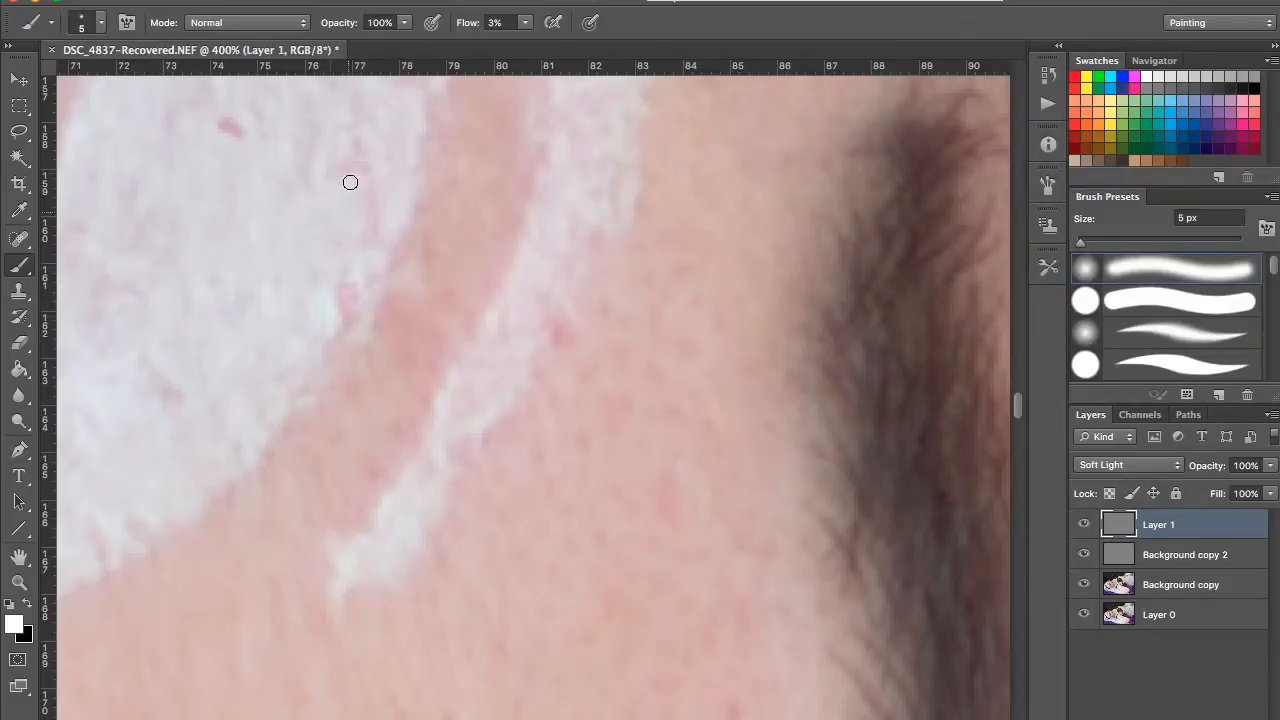
{"action": "left_click_drag", "start_coordinate": [210, 171], "coordinate": [394, 306]}
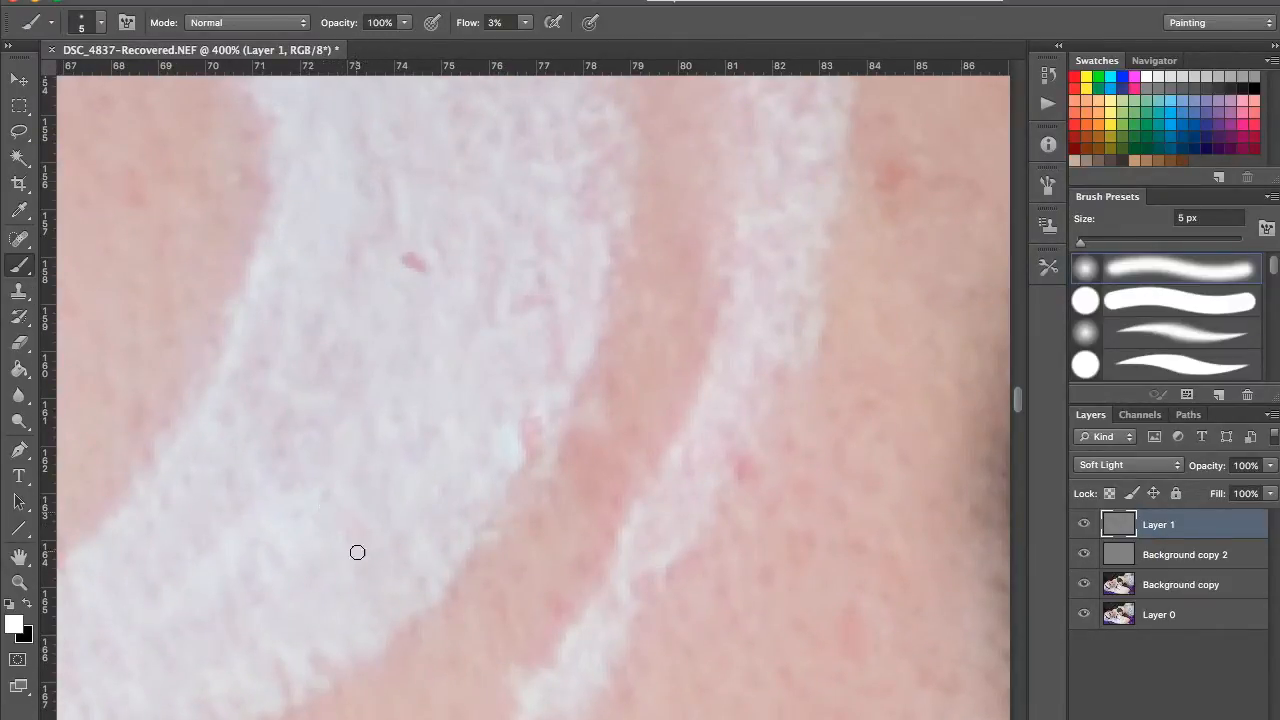
{"action": "left_click_drag", "start_coordinate": [467, 176], "coordinate": [548, 275]}
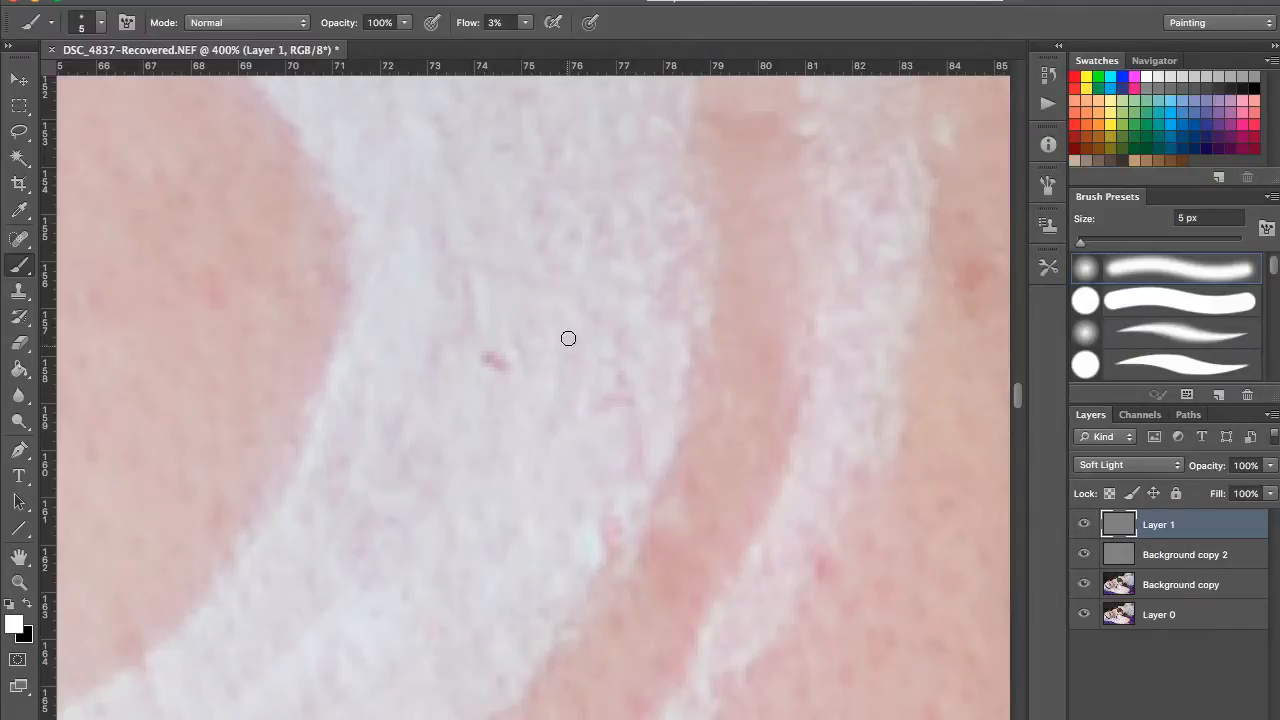
{"action": "left_click_drag", "start_coordinate": [565, 323], "coordinate": [577, 603]}
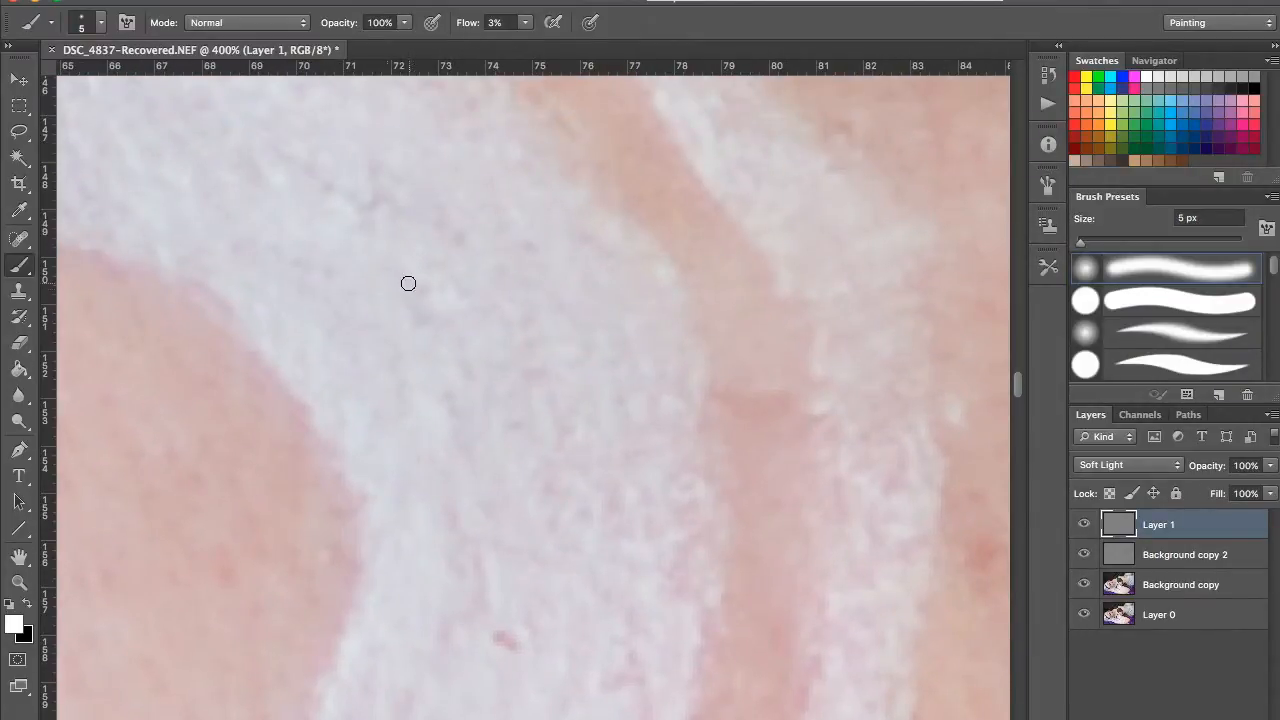
{"action": "left_click_drag", "start_coordinate": [549, 311], "coordinate": [408, 345]}
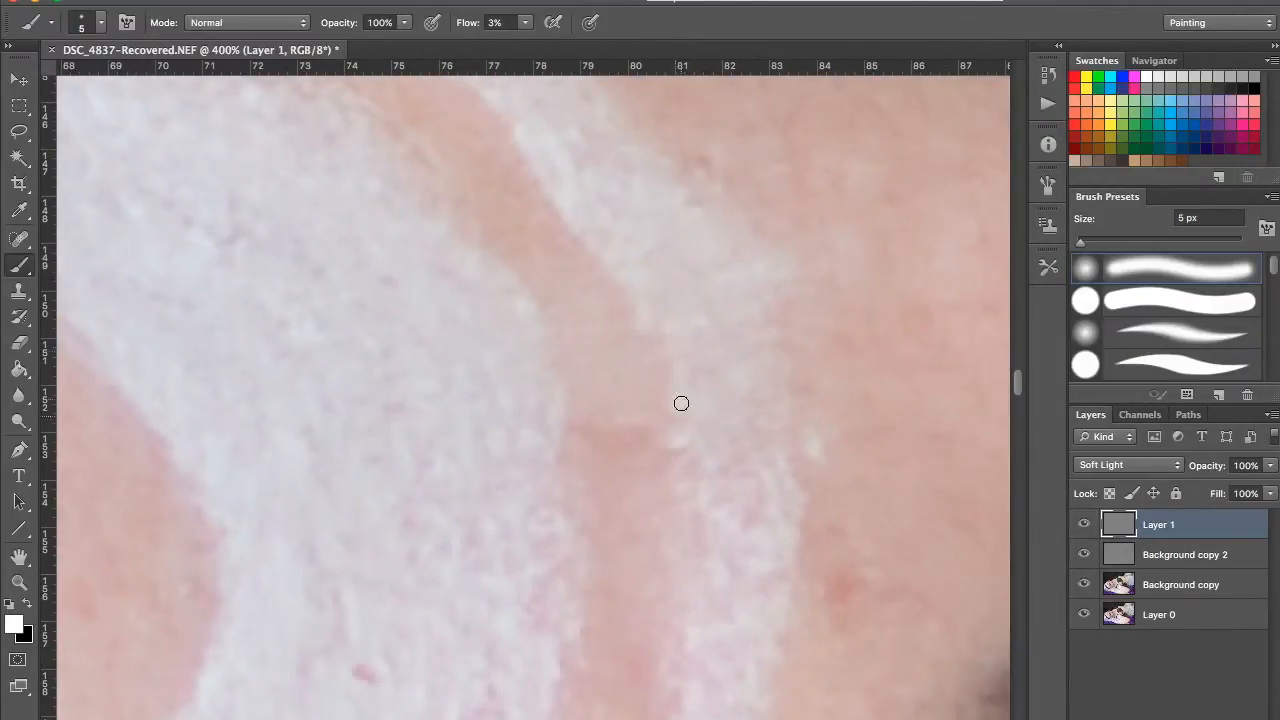
Step: Lighten the thin outer stripe of the crescent with the brush enlarged to 10 px
{"action": "key", "text": "bracketright"}
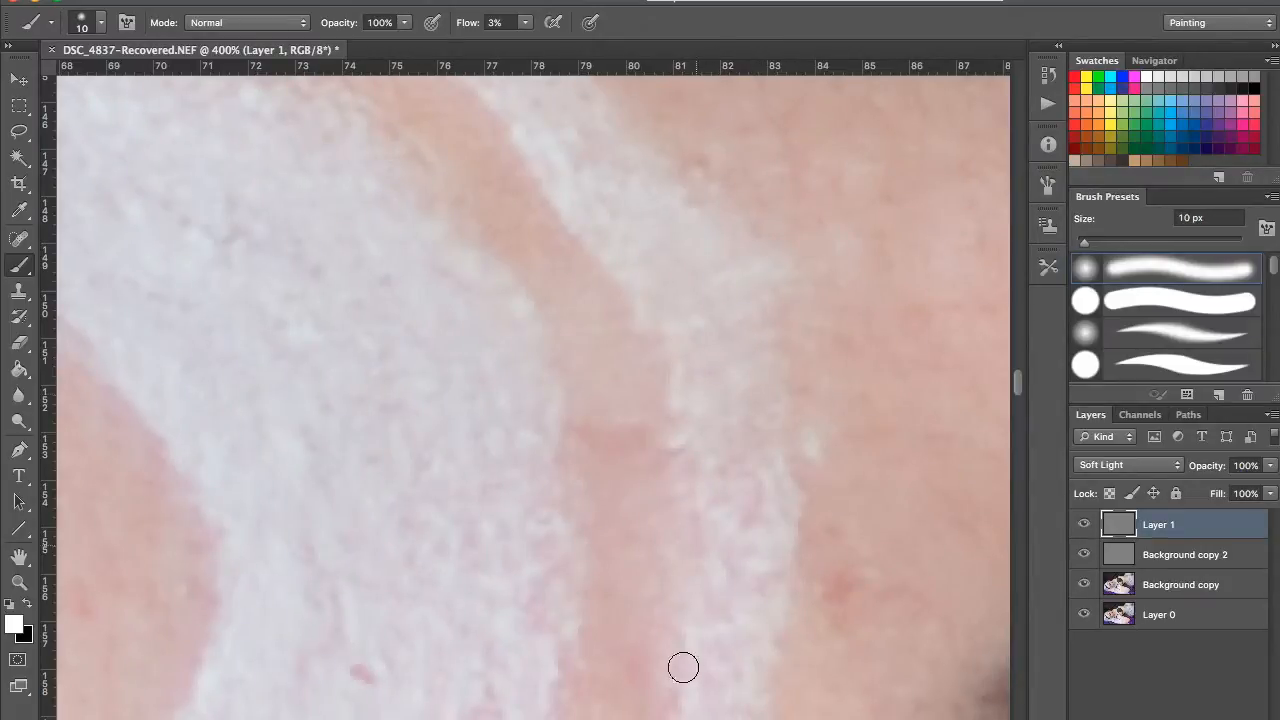
{"action": "left_click_drag", "start_coordinate": [811, 459], "coordinate": [652, 229]}
{"action": "key", "text": "super+minus"}
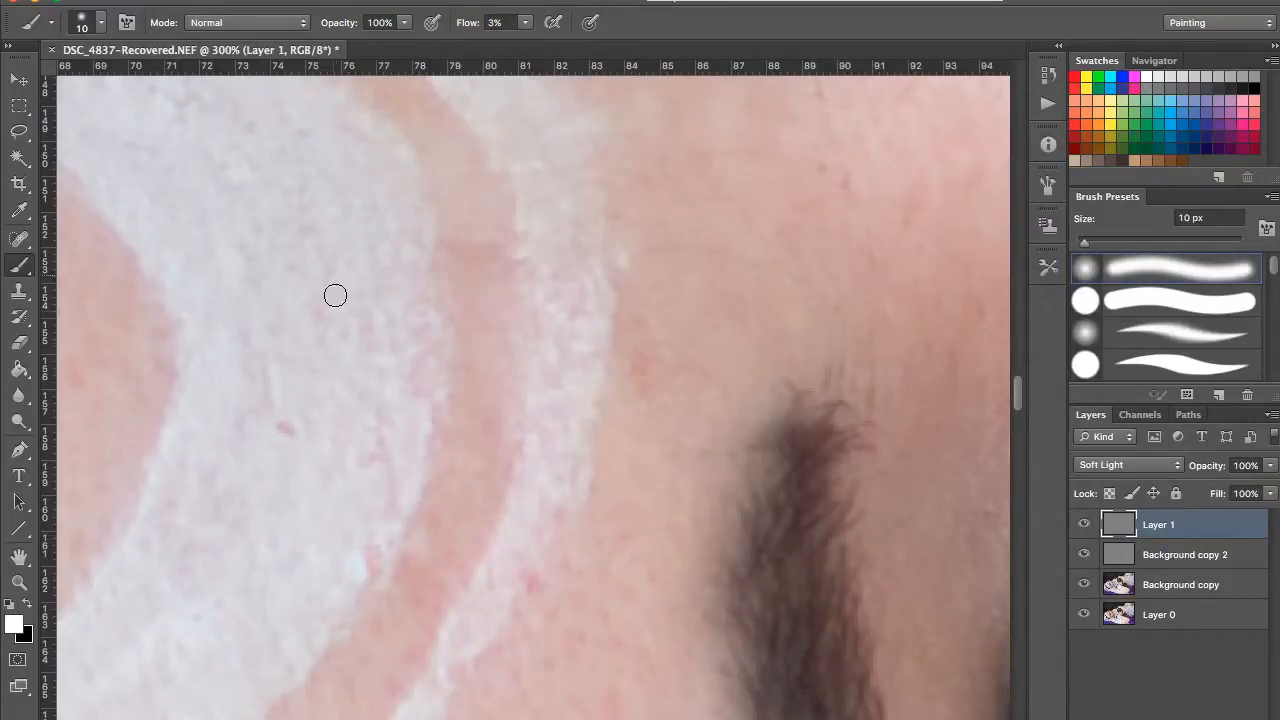
Step: Dodge the forehead skin between the crescent and the eyebrow on Layer 1 with the white brush reduced to 5 px
{"action": "left_click_drag", "start_coordinate": [342, 272], "coordinate": [263, 146]}
{"action": "key", "text": "bracketleft"}
{"action": "key", "text": "bracketleft"}
{"action": "key", "text": "bracketleft"}
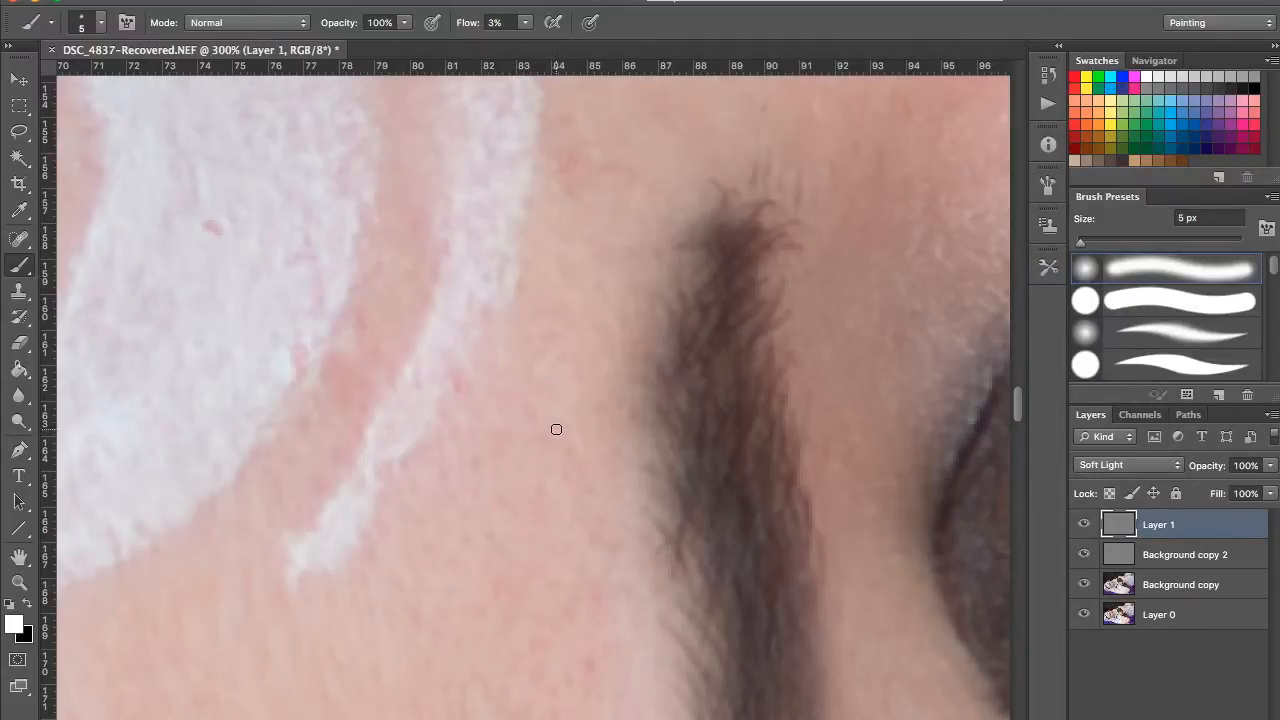
{"action": "left_click_drag", "start_coordinate": [565, 427], "coordinate": [484, 626]}
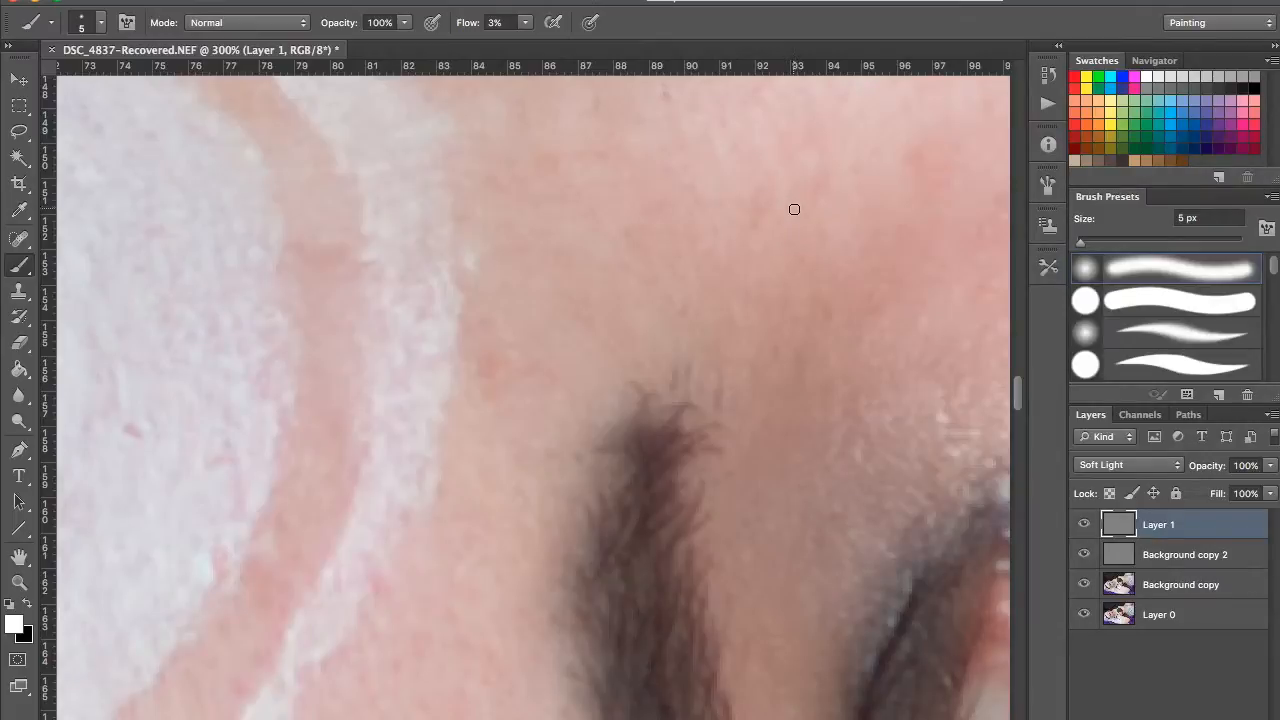
{"action": "left_click_drag", "start_coordinate": [770, 278], "coordinate": [732, 280]}
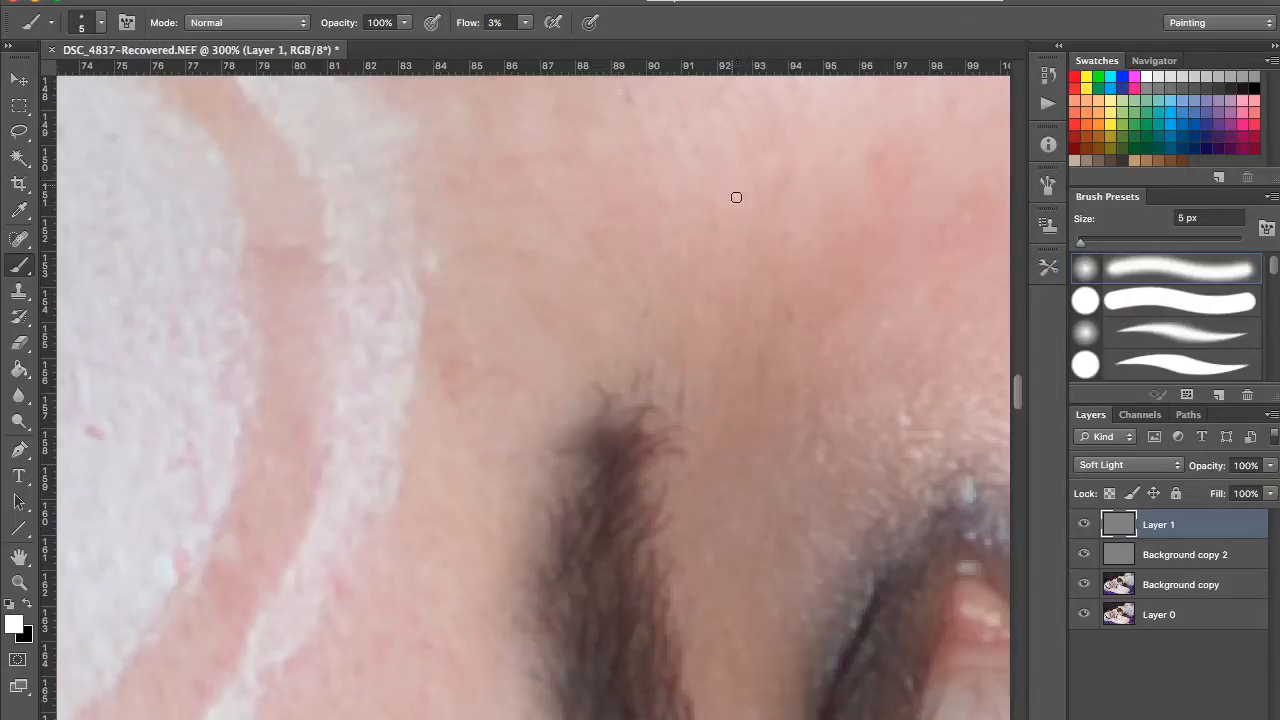
{"action": "left_click_drag", "start_coordinate": [738, 268], "coordinate": [591, 356]}
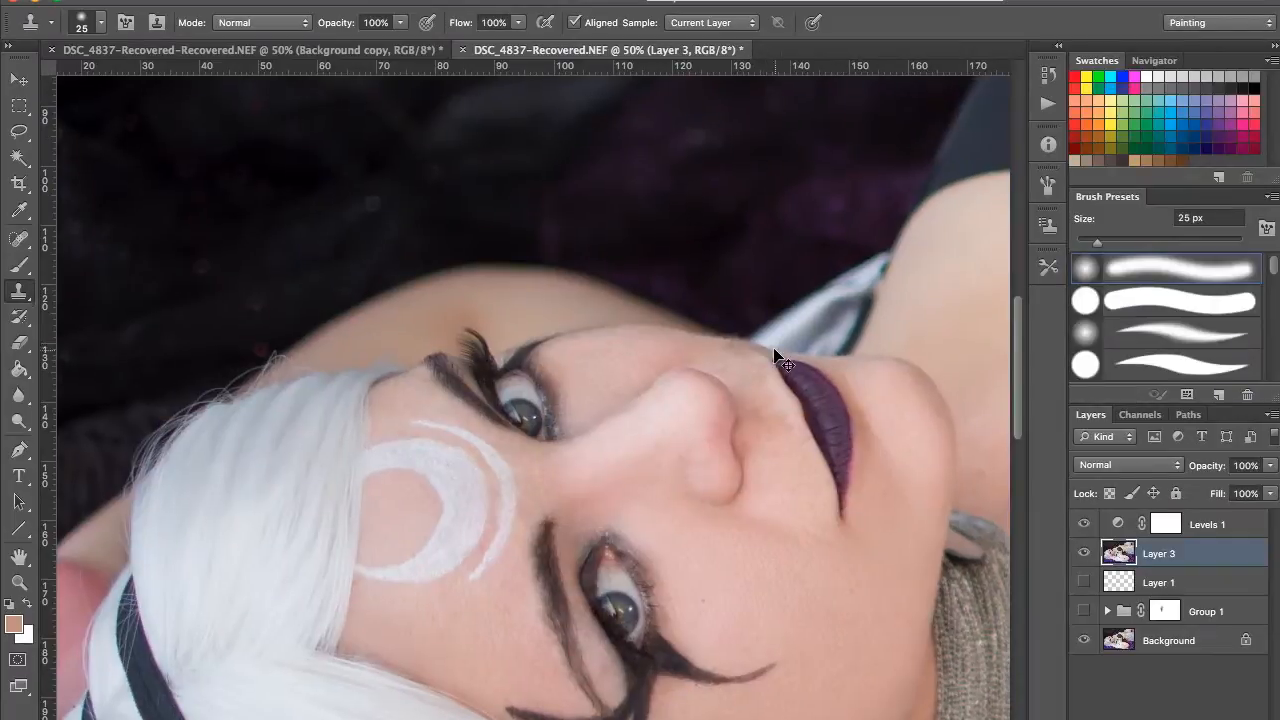
Step: Add a new empty layer directly above Layer 1 in the full-body portrait
{"action": "key", "text": "ctrl+0"}
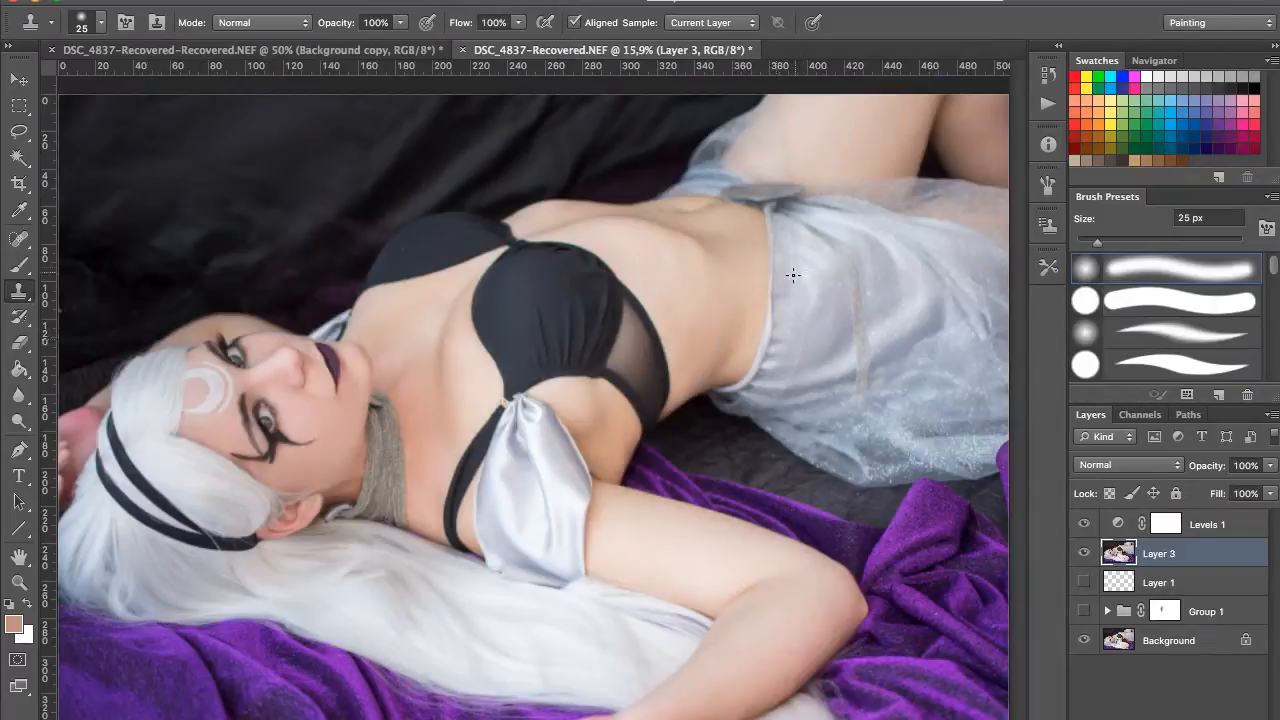
{"action": "left_click", "coordinate": [1160, 582]}
{"action": "key", "text": "ctrl+shift+alt+n"}
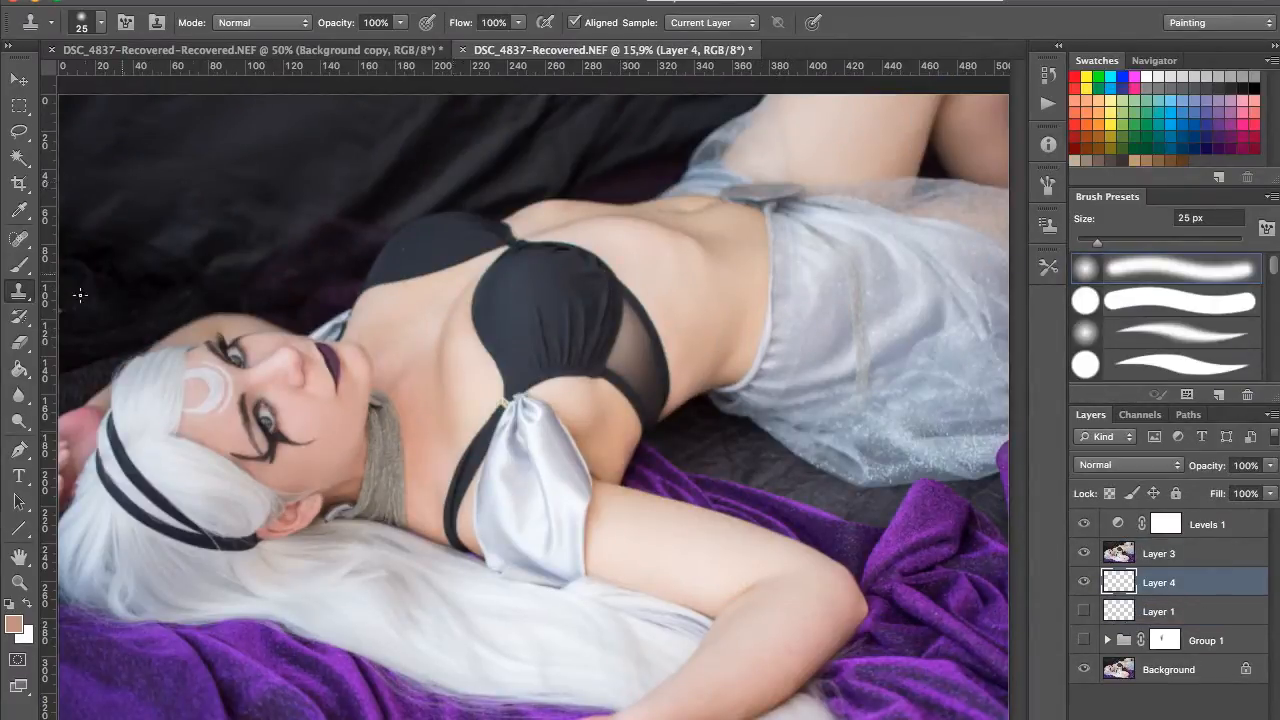
Step: Paint dark blue over the backdrop area of Layer 4 with a soft round brush of 400 px, enlarged to 1000 px
{"action": "key", "text": "b"}
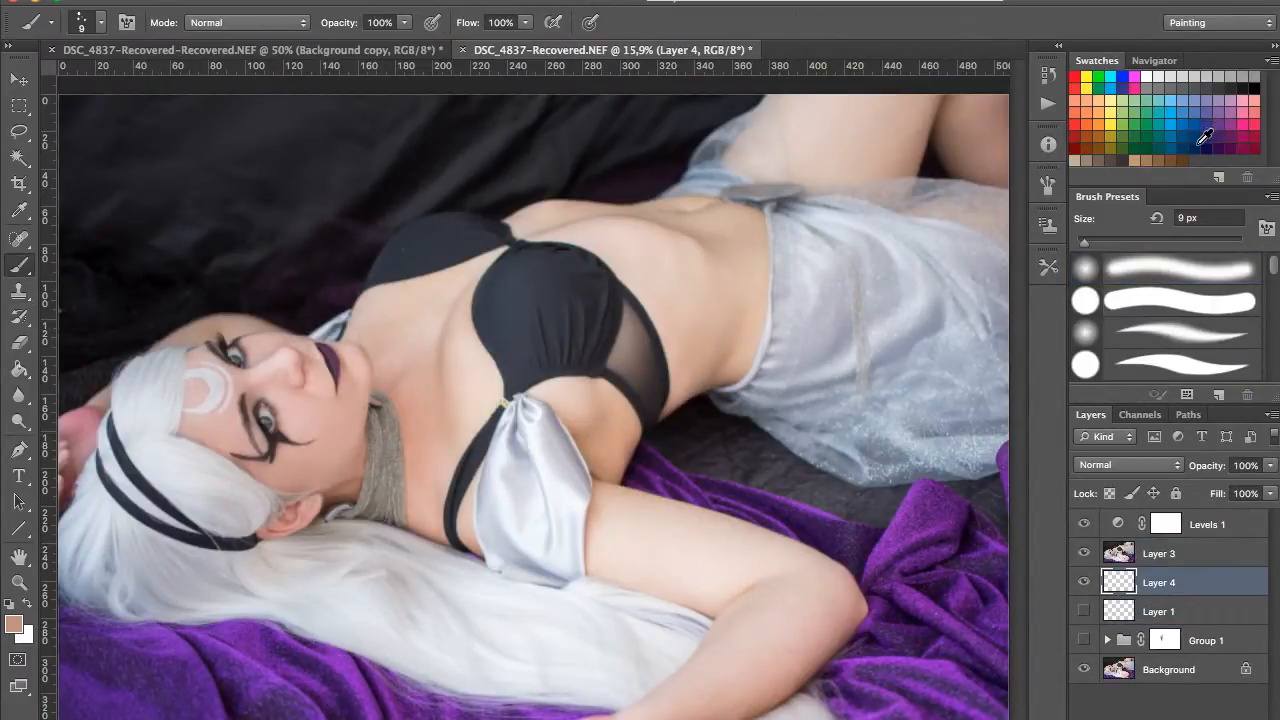
{"action": "key", "text": "]"}
{"action": "key", "text": "]"}
{"action": "key", "text": "]"}
{"action": "key", "text": "]"}
{"action": "key", "text": "]"}
{"action": "key", "text": "]"}
{"action": "key", "text": "]"}
{"action": "key", "text": "]"}
{"action": "key", "text": "]"}
{"action": "key", "text": "]"}
{"action": "key", "text": "]"}
{"action": "key", "text": "]"}
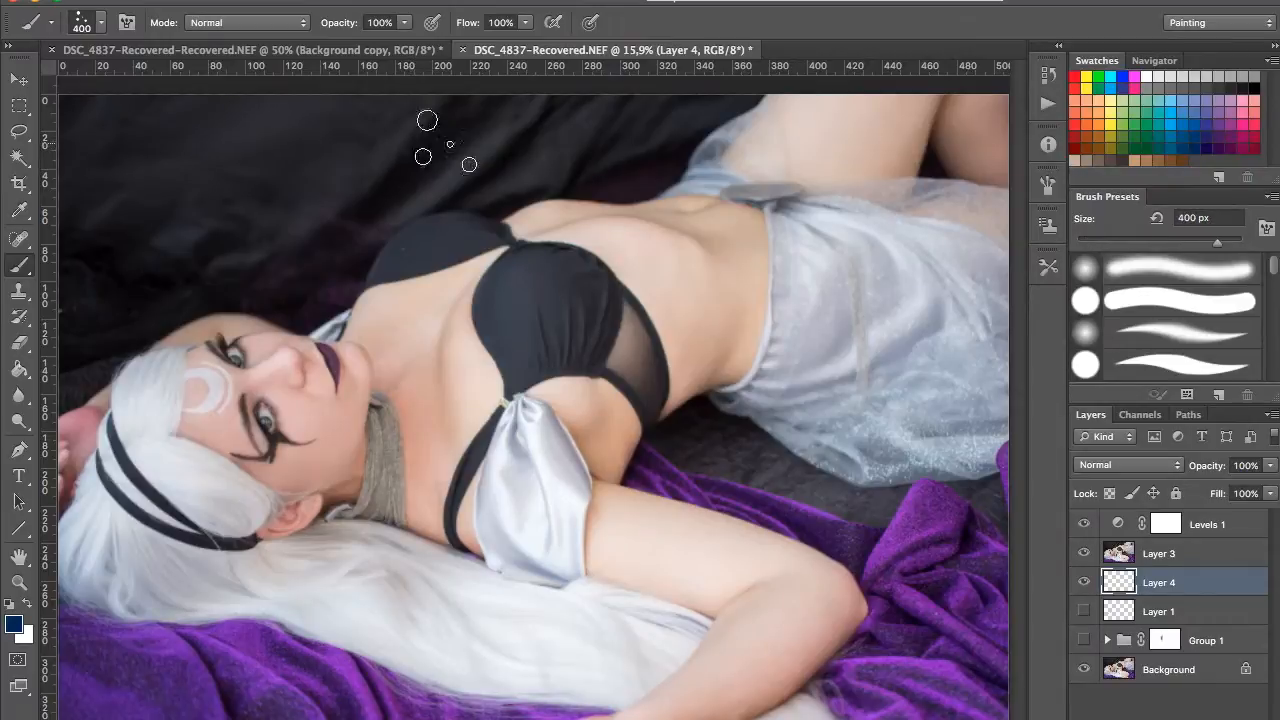
{"action": "left_click", "coordinate": [1203, 273]}
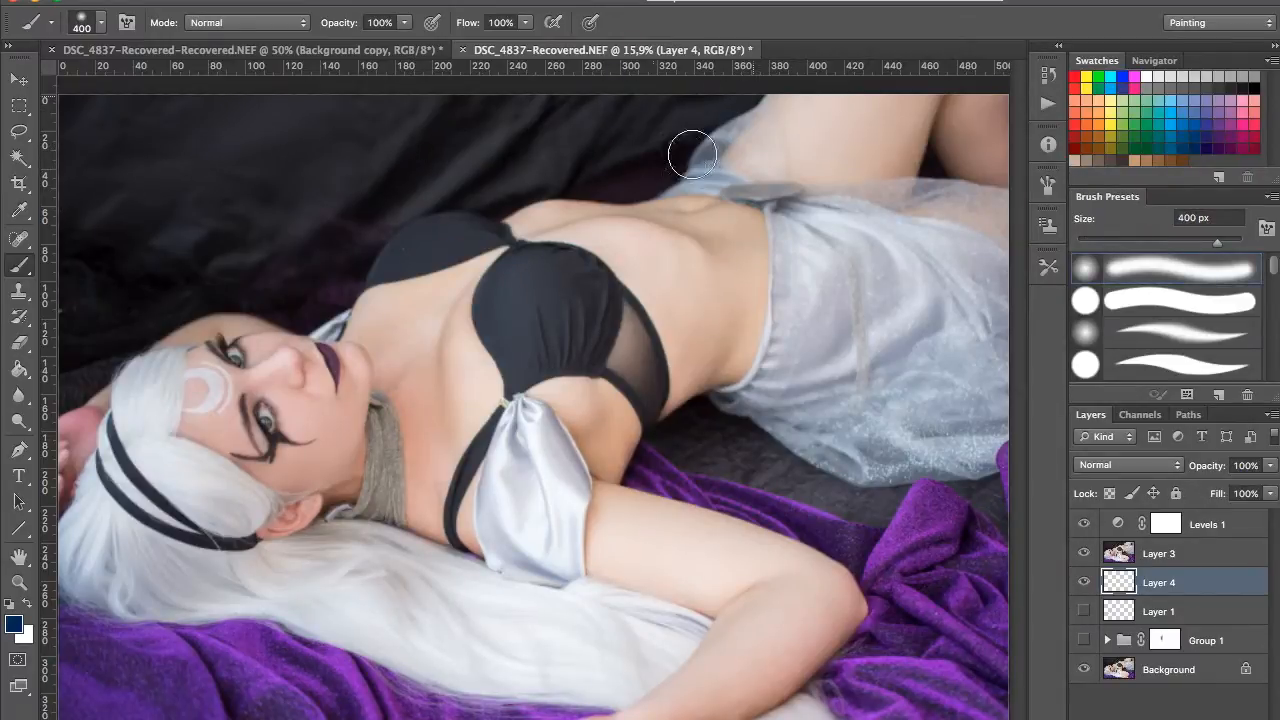
{"action": "mouse_move", "coordinate": [239, 295]}
{"action": "left_mouse_down"}
{"action": "mouse_move", "coordinate": [190, 266]}
{"action": "mouse_move", "coordinate": [101, 130]}
{"action": "mouse_move", "coordinate": [131, 148]}
{"action": "left_mouse_up"}
{"action": "key", "text": "]"}
{"action": "key", "text": "]"}
{"action": "key", "text": "]"}
{"action": "key", "text": "]"}
{"action": "key", "text": "]"}
{"action": "key", "text": "]"}
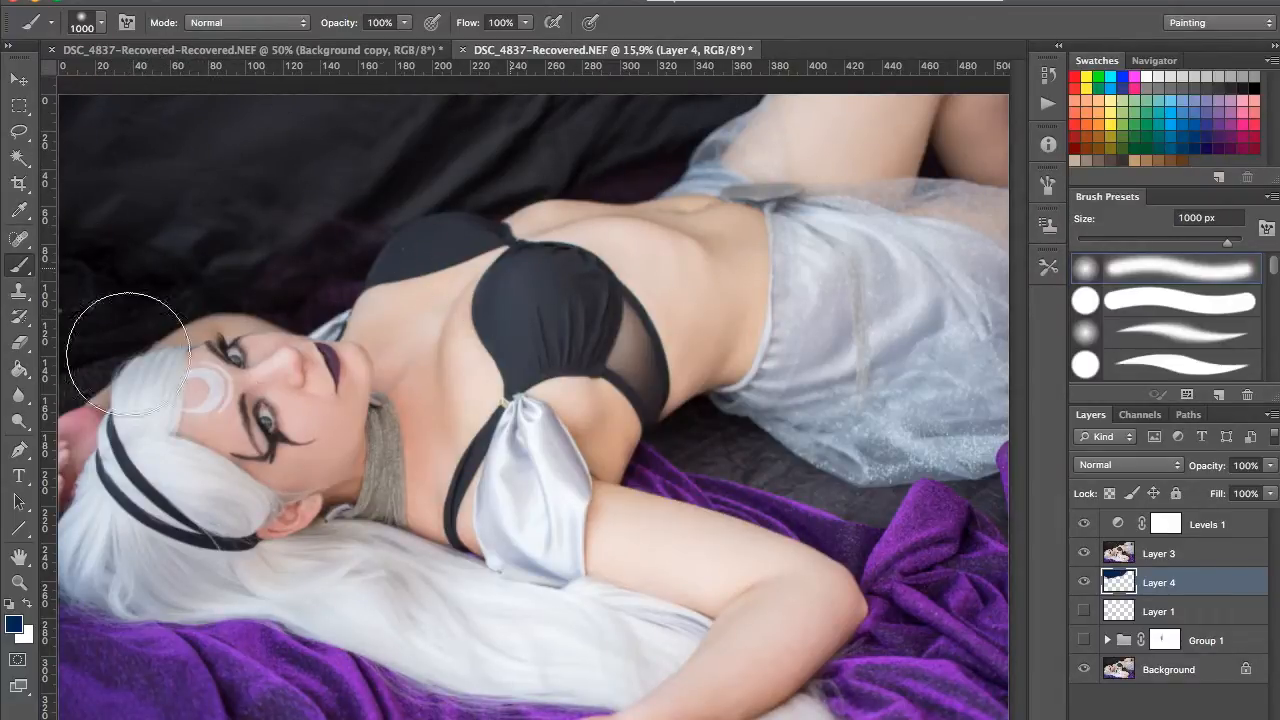
Step: Add a layer mask to Layer 3 and hide a strip along the backdrop's lower part with a black 100 px brush
{"action": "left_click", "coordinate": [1152, 550]}
{"action": "left_click", "coordinate": [1146, 717]}
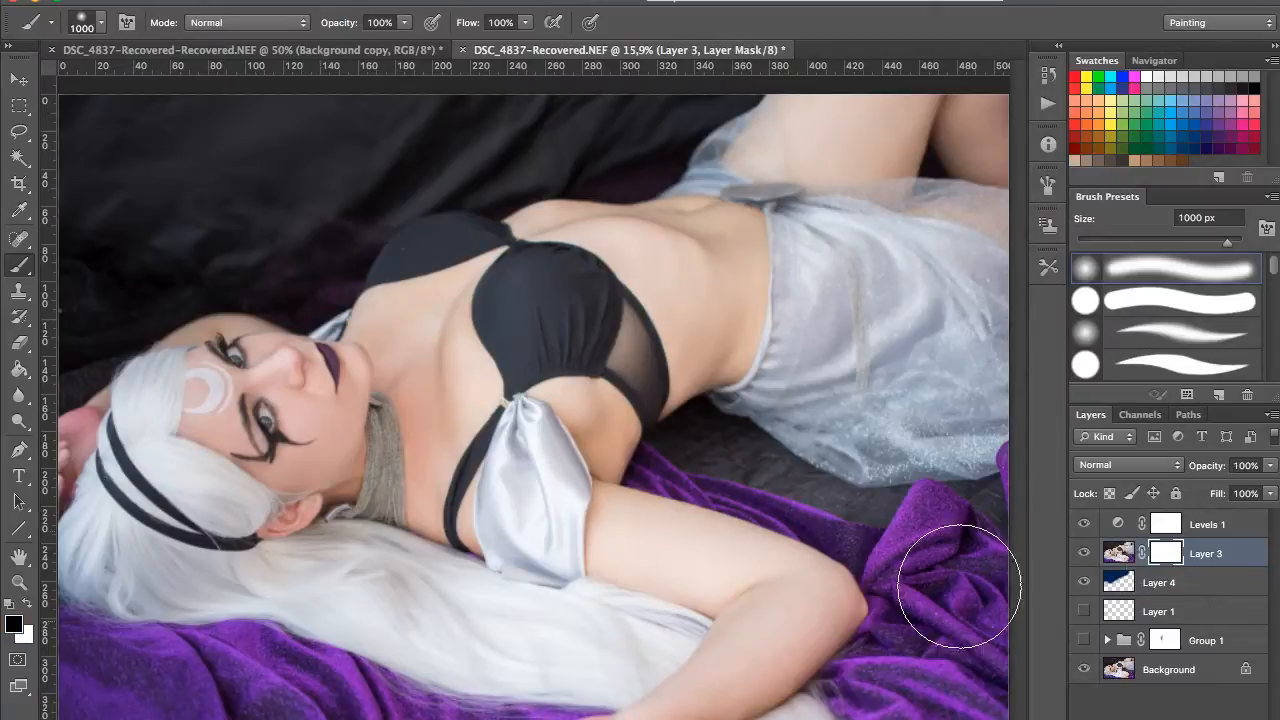
{"action": "key", "text": "bracketleft"}
{"action": "key", "text": "bracketleft"}
{"action": "key", "text": "bracketleft"}
{"action": "key", "text": "bracketleft"}
{"action": "key", "text": "bracketleft"}
{"action": "key", "text": "bracketleft"}
{"action": "key", "text": "bracketleft"}
{"action": "key", "text": "bracketleft"}
{"action": "key", "text": "bracketleft"}
{"action": "key", "text": "bracketleft"}
{"action": "key", "text": "bracketleft"}
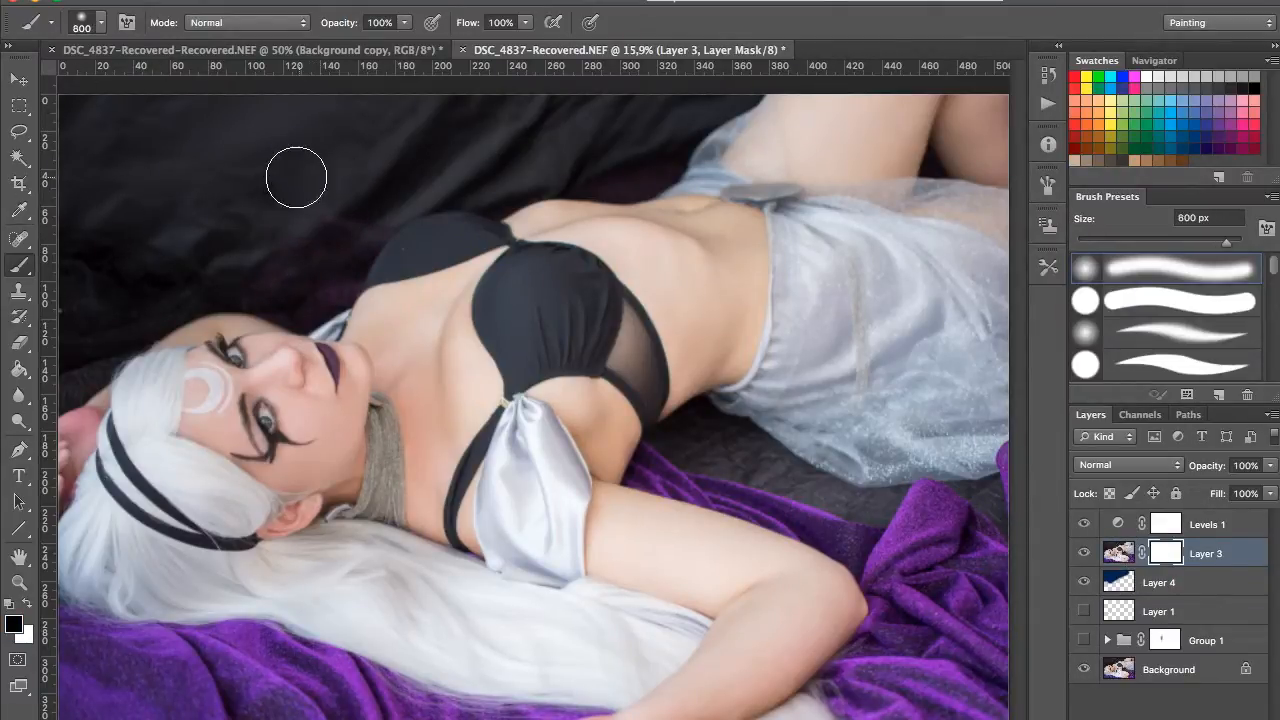
{"action": "left_click_drag", "start_coordinate": [222, 273], "coordinate": [315, 208]}
{"action": "key", "text": "ctrl+z"}
{"action": "mouse_move", "coordinate": [234, 254]}
{"action": "left_mouse_down"}
{"action": "mouse_move", "coordinate": [386, 200]}
{"action": "mouse_move", "coordinate": [524, 186]}
{"action": "left_mouse_up"}
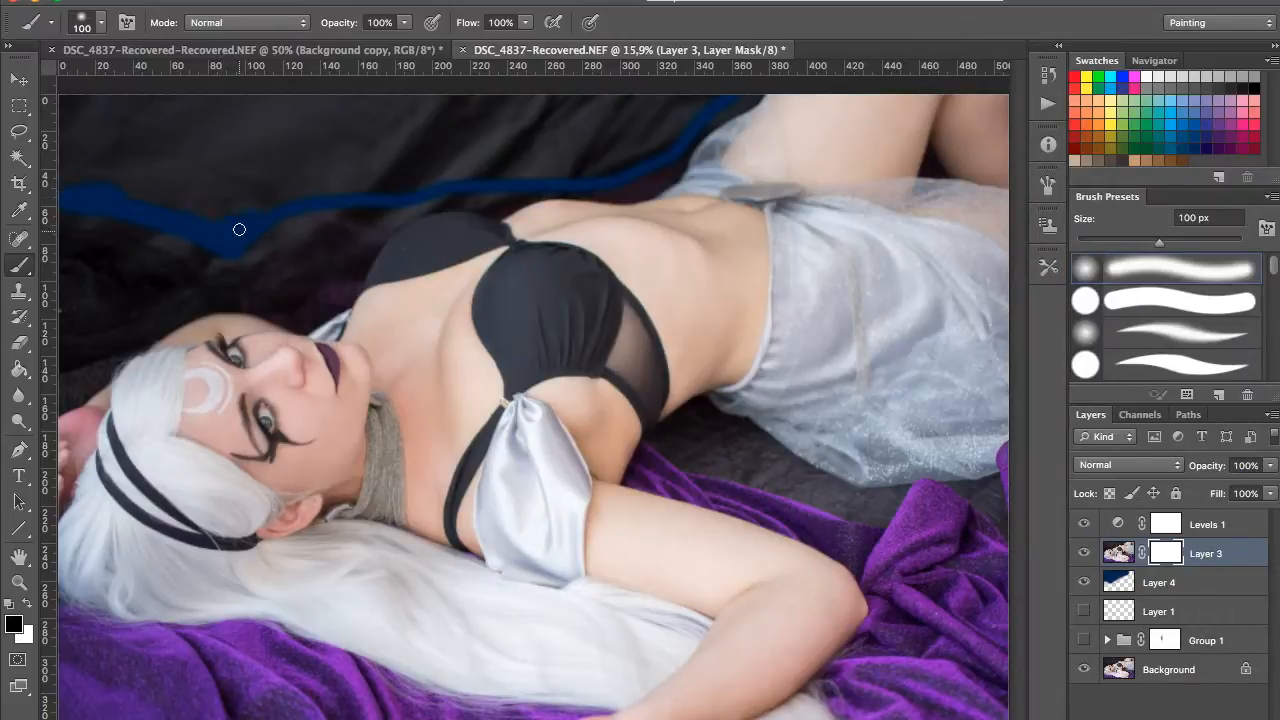
{"action": "left_click_drag", "start_coordinate": [309, 200], "coordinate": [418, 187]}
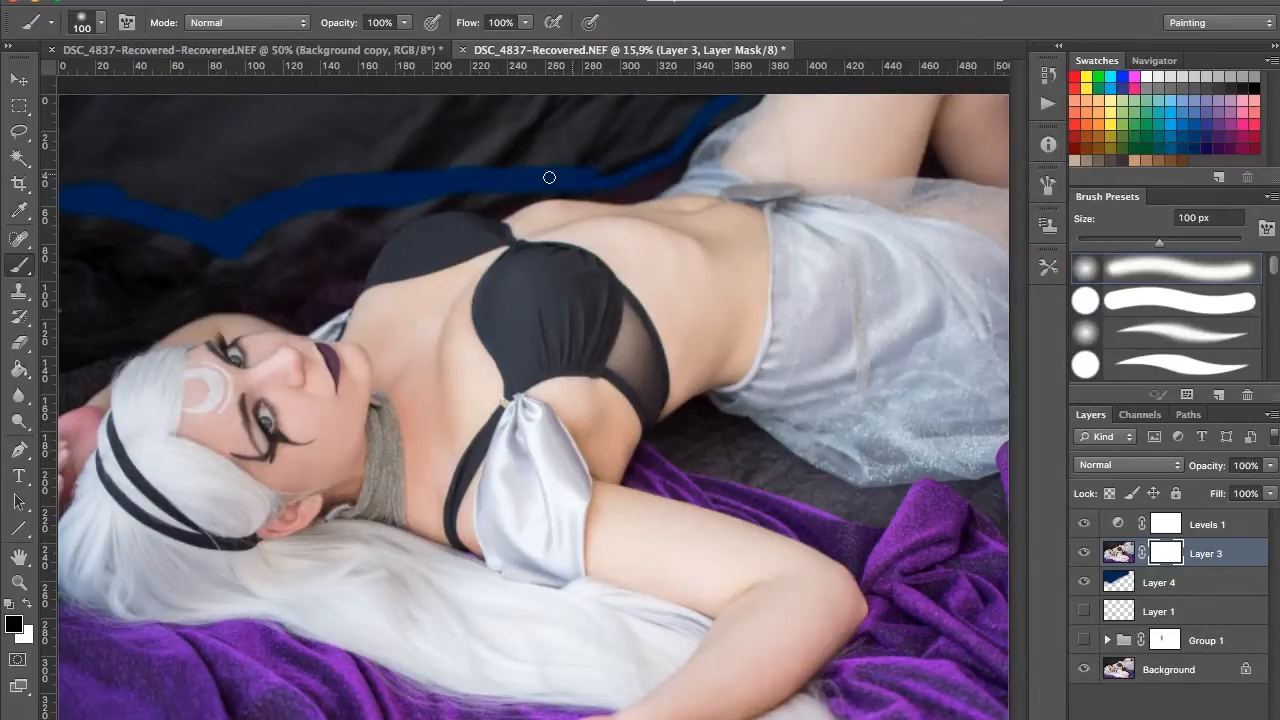
Step: Mask out the rest of the backdrop above the strip on Layer 3 up to the image's upper edge
{"action": "mouse_move", "coordinate": [509, 163]}
{"action": "left_mouse_down"}
{"action": "mouse_move", "coordinate": [543, 151]}
{"action": "mouse_move", "coordinate": [509, 148]}
{"action": "left_mouse_up"}
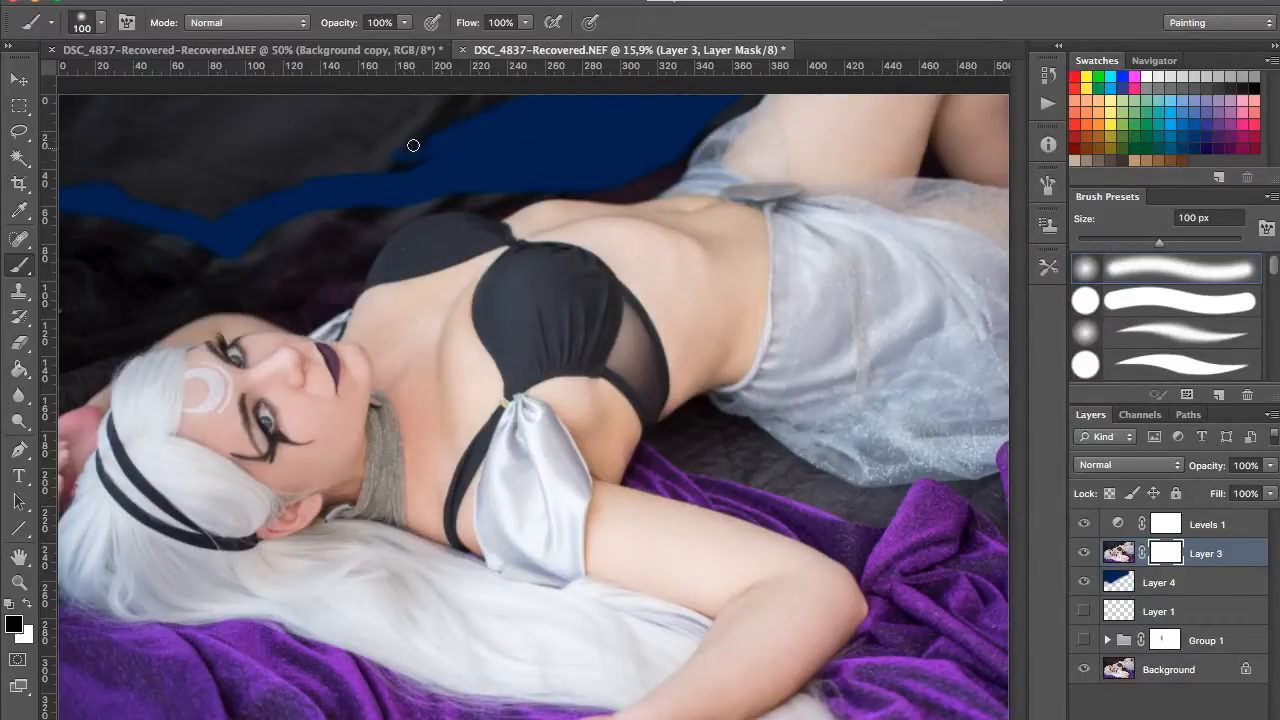
{"action": "left_click_drag", "start_coordinate": [360, 179], "coordinate": [293, 172]}
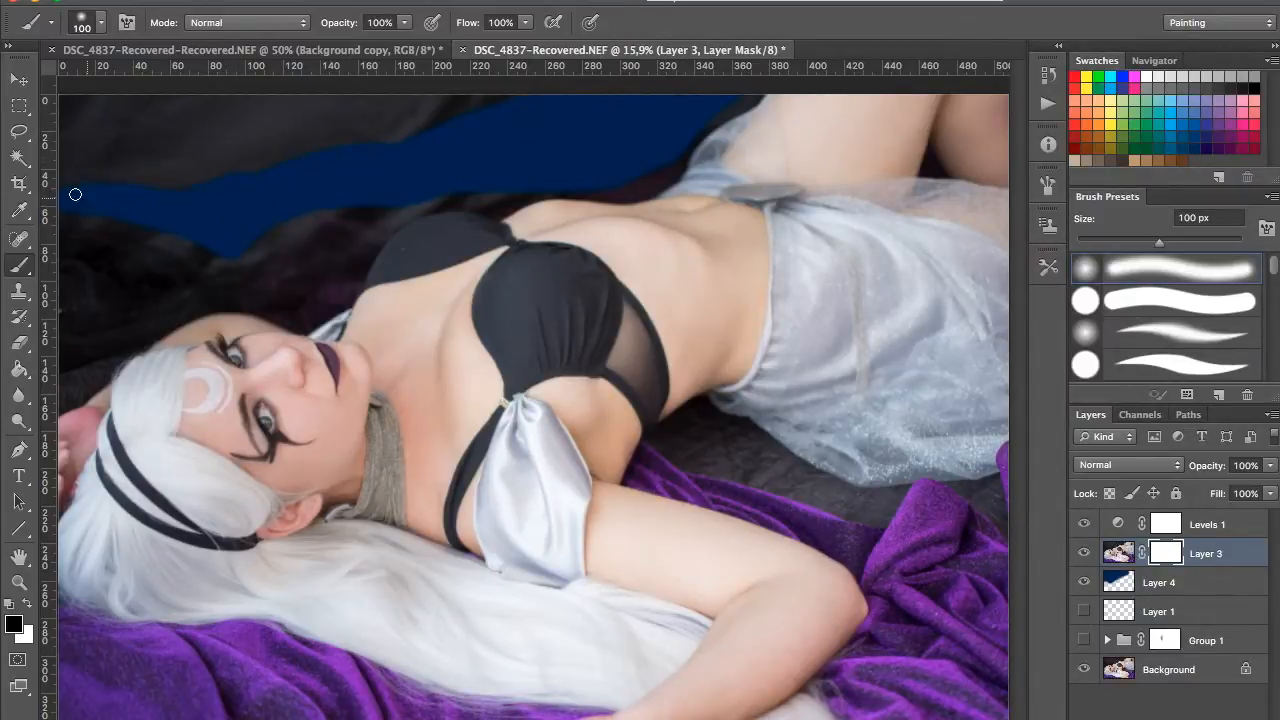
{"action": "mouse_move", "coordinate": [238, 100]}
{"action": "left_mouse_down"}
{"action": "mouse_move", "coordinate": [182, 174]}
{"action": "mouse_move", "coordinate": [281, 75]}
{"action": "left_mouse_up"}
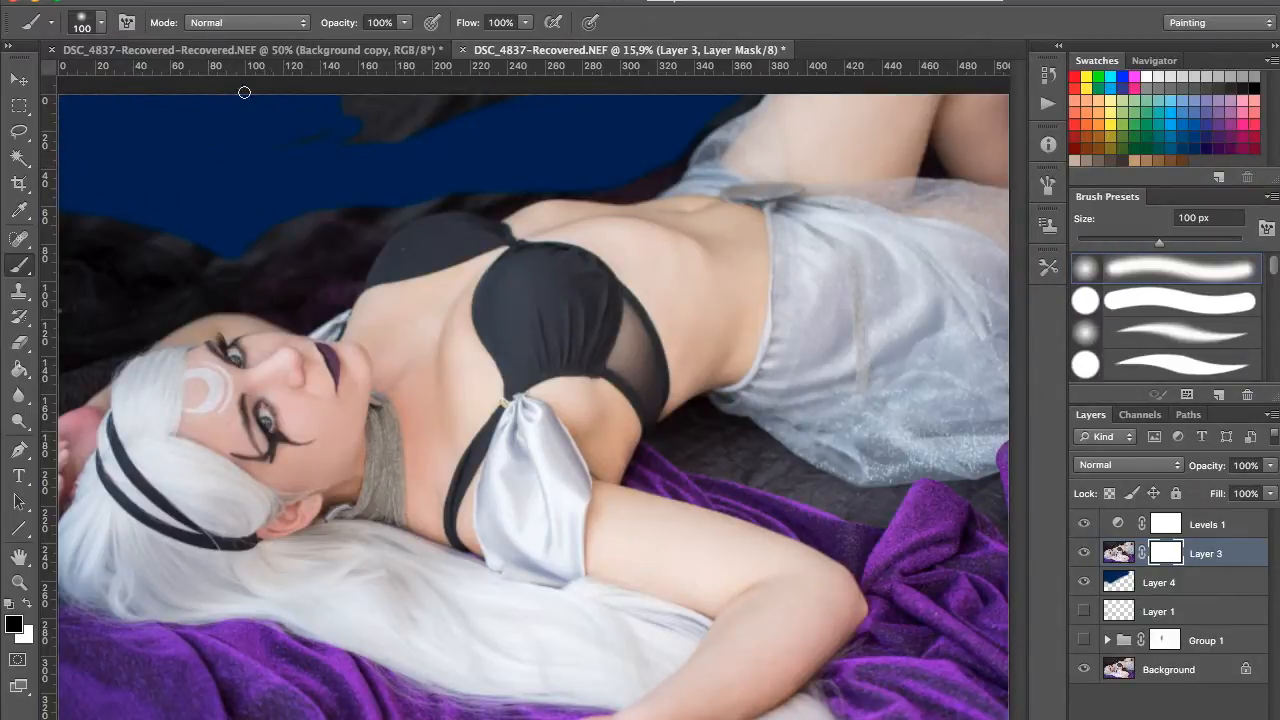
{"action": "left_click_drag", "start_coordinate": [322, 132], "coordinate": [361, 159]}
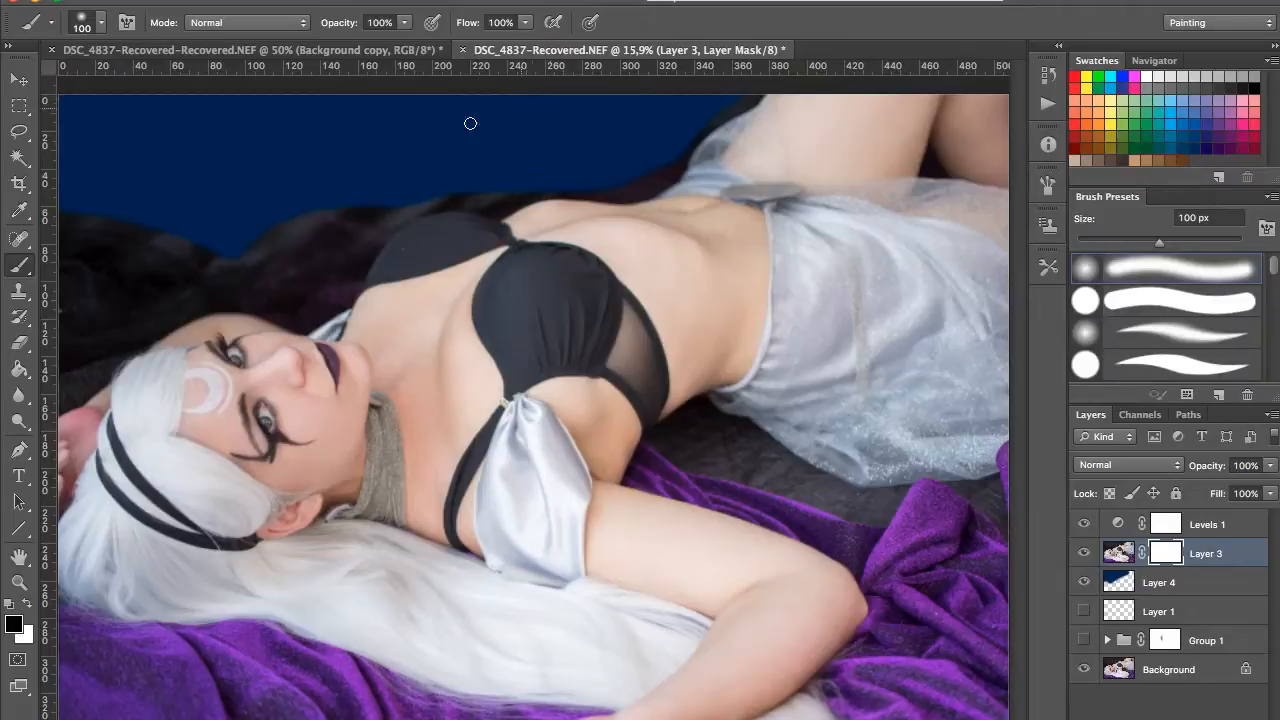
Step: Extend Layer 3's mask down toward the arm and bikini top with a 175 px brush at 70% opacity
{"action": "key", "text": "super+plus"}
{"action": "key", "text": "super+plus"}
{"action": "key", "text": "super+plus"}
{"action": "key", "text": "super+plus"}
{"action": "left_click_drag", "start_coordinate": [397, 143], "coordinate": [960, 556]}
{"action": "left_click_drag", "start_coordinate": [410, 219], "coordinate": [817, 240]}
{"action": "key", "text": "bracketright"}
{"action": "key", "text": "7"}
{"action": "key", "text": "bracketright"}
{"action": "key", "text": "bracketright"}
{"action": "mouse_move", "coordinate": [170, 312]}
{"action": "left_mouse_down"}
{"action": "mouse_move", "coordinate": [423, 353]}
{"action": "mouse_move", "coordinate": [312, 358]}
{"action": "mouse_move", "coordinate": [606, 463]}
{"action": "mouse_move", "coordinate": [597, 443]}
{"action": "mouse_move", "coordinate": [609, 500]}
{"action": "mouse_move", "coordinate": [894, 374]}
{"action": "mouse_move", "coordinate": [960, 362]}
{"action": "left_mouse_up"}
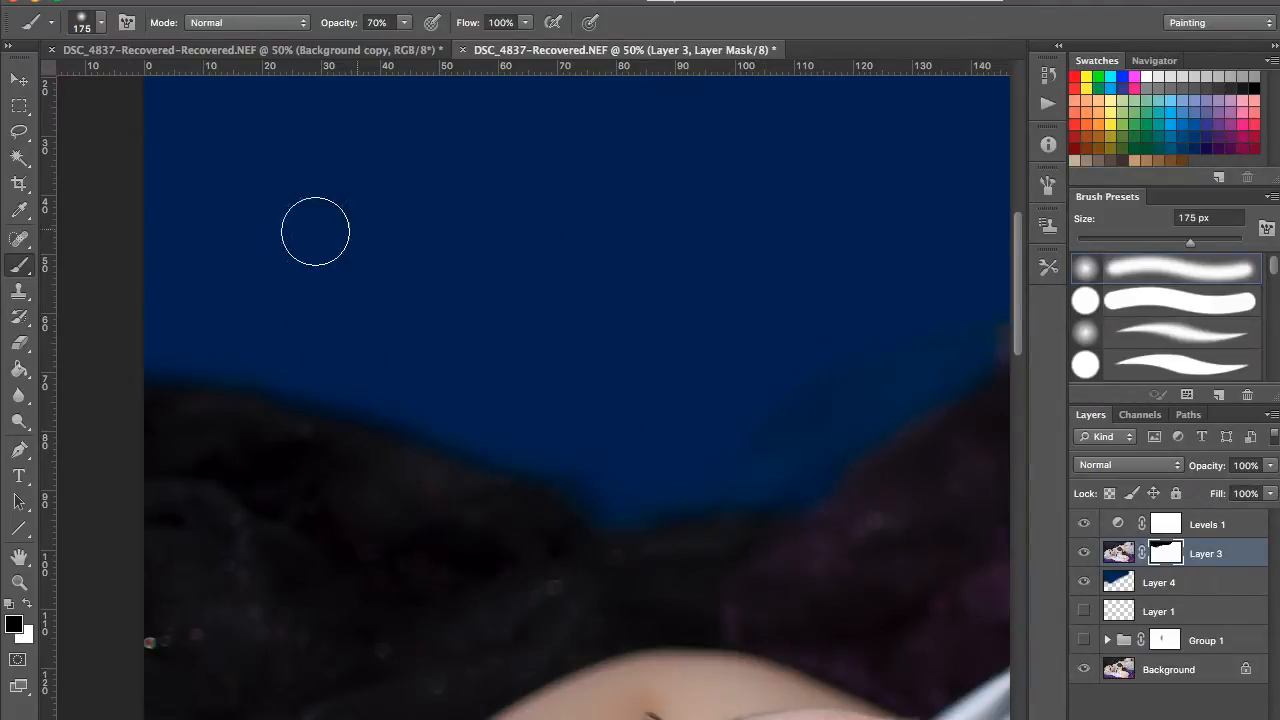
{"action": "left_click_drag", "start_coordinate": [525, 270], "coordinate": [173, 206]}
{"action": "mouse_move", "coordinate": [556, 217]}
{"action": "left_mouse_down"}
{"action": "mouse_move", "coordinate": [536, 215]}
{"action": "mouse_move", "coordinate": [625, 235]}
{"action": "mouse_move", "coordinate": [743, 191]}
{"action": "mouse_move", "coordinate": [951, 186]}
{"action": "mouse_move", "coordinate": [240, 191]}
{"action": "left_mouse_up"}
{"action": "mouse_move", "coordinate": [556, 180]}
{"action": "left_mouse_down"}
{"action": "mouse_move", "coordinate": [731, 143]}
{"action": "mouse_move", "coordinate": [268, 230]}
{"action": "left_mouse_up"}
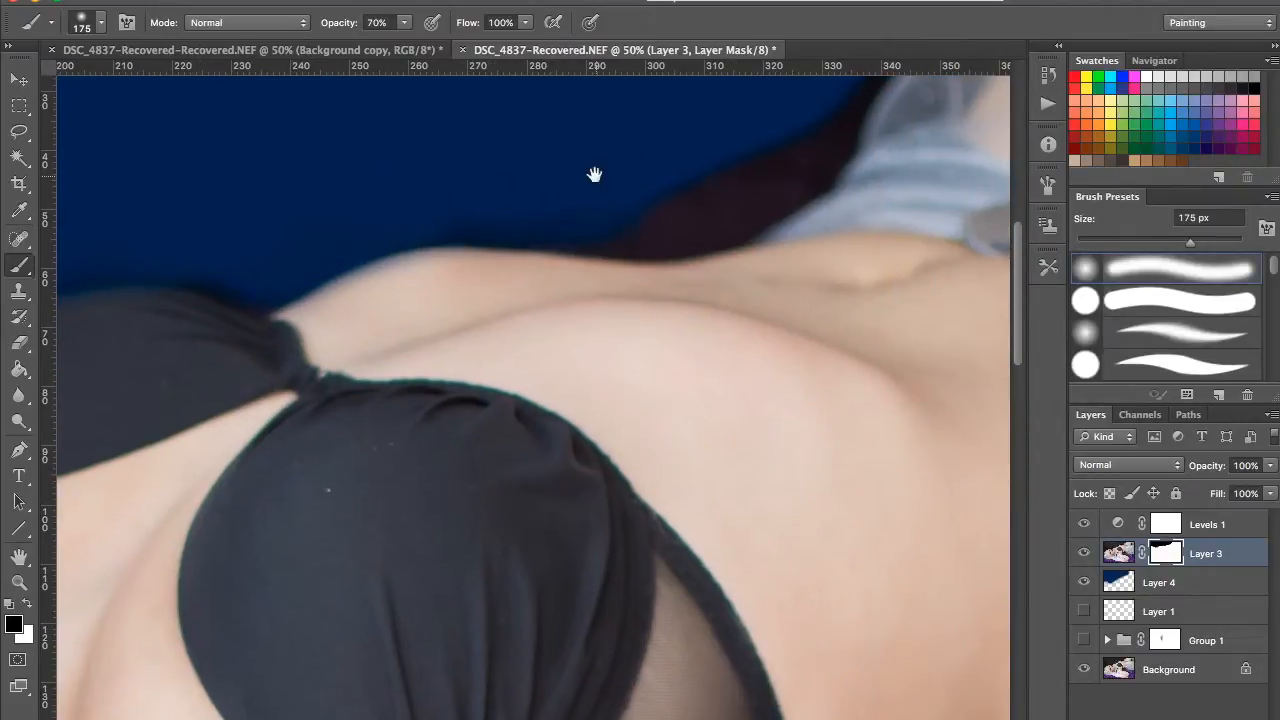
Step: Mask out the remaining dark backdrop along the waist and the sheer skirt fabric with a 100 px brush
{"action": "mouse_move", "coordinate": [702, 229]}
{"action": "left_mouse_down"}
{"action": "mouse_move", "coordinate": [674, 234]}
{"action": "mouse_move", "coordinate": [742, 201]}
{"action": "left_mouse_up"}
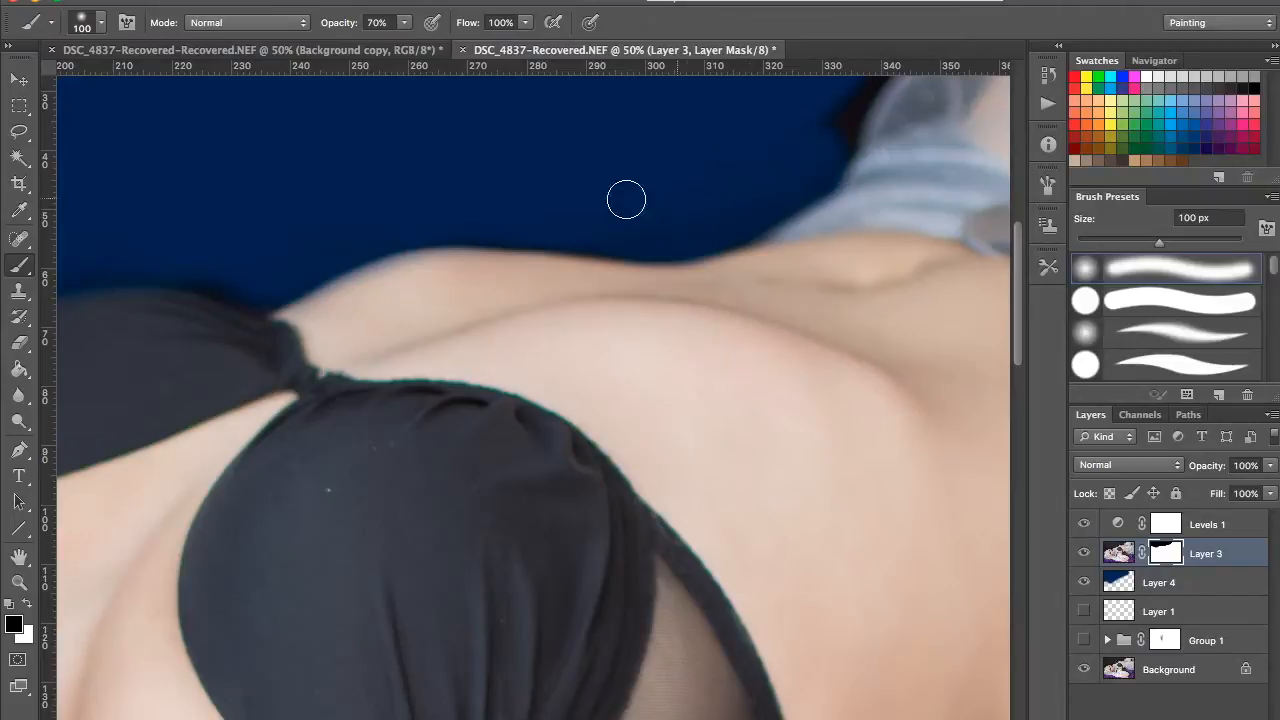
{"action": "scroll", "coordinate": [711, 192], "scroll_direction": "up", "scroll_amount": 3}
{"action": "scroll", "coordinate": [711, 192], "scroll_direction": "right", "scroll_amount": 4}
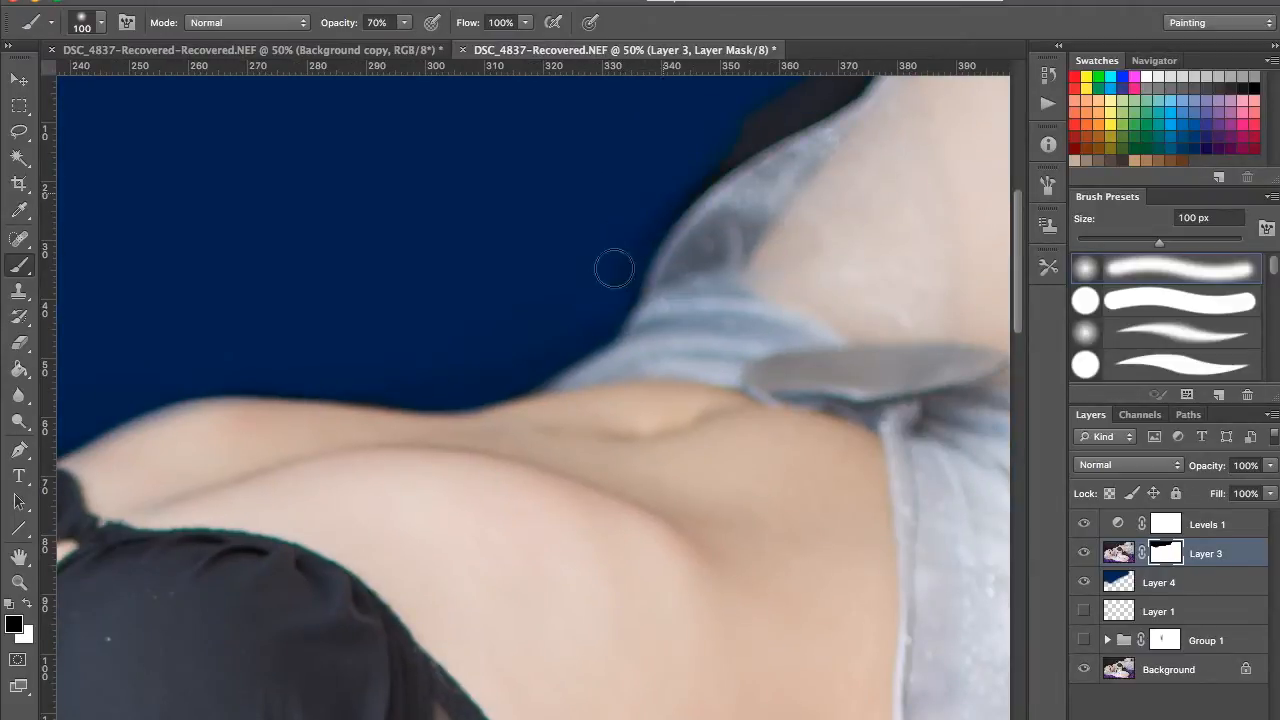
{"action": "left_click_drag", "start_coordinate": [623, 174], "coordinate": [480, 318]}
{"action": "left_click_drag", "start_coordinate": [702, 246], "coordinate": [526, 333]}
{"action": "scroll", "coordinate": [443, 361], "scroll_direction": "down", "scroll_amount": 5}
{"action": "scroll", "coordinate": [443, 361], "scroll_direction": "left", "scroll_amount": 10}
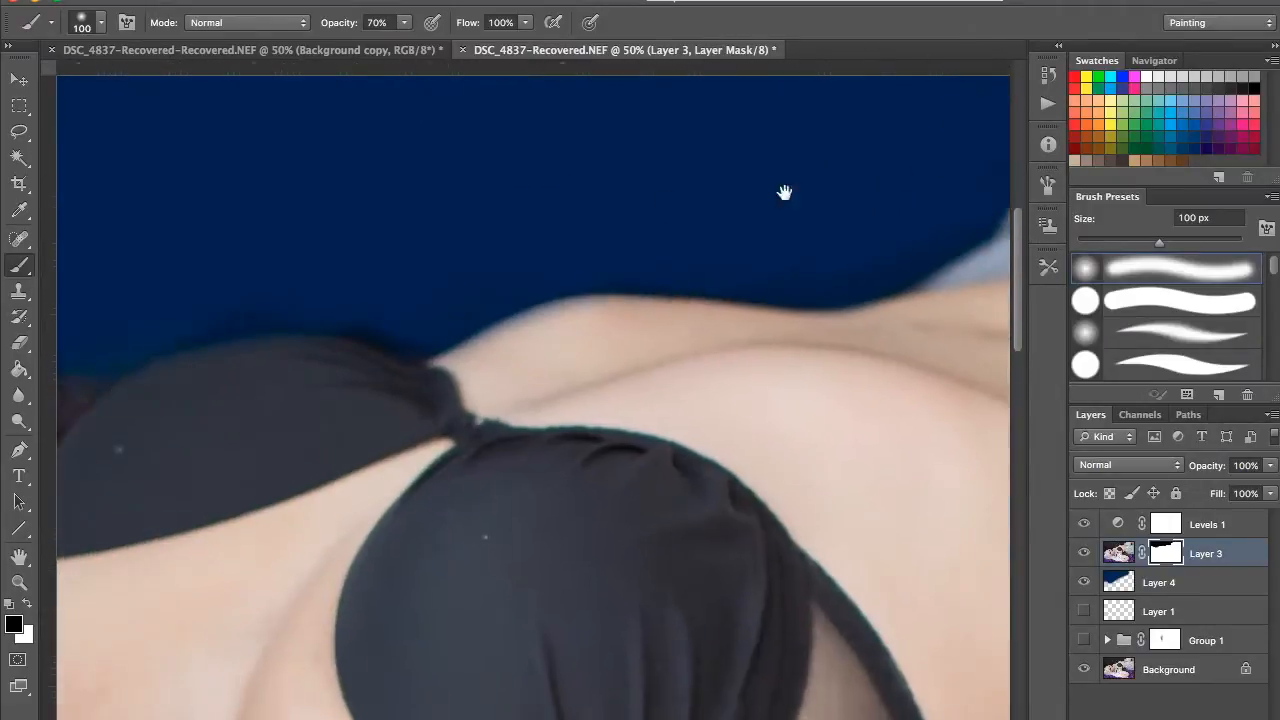
Step: Hide the blue Layer 4 and add a new empty layer above it
{"action": "left_click", "coordinate": [1084, 582]}
{"action": "left_click", "coordinate": [1165, 582]}
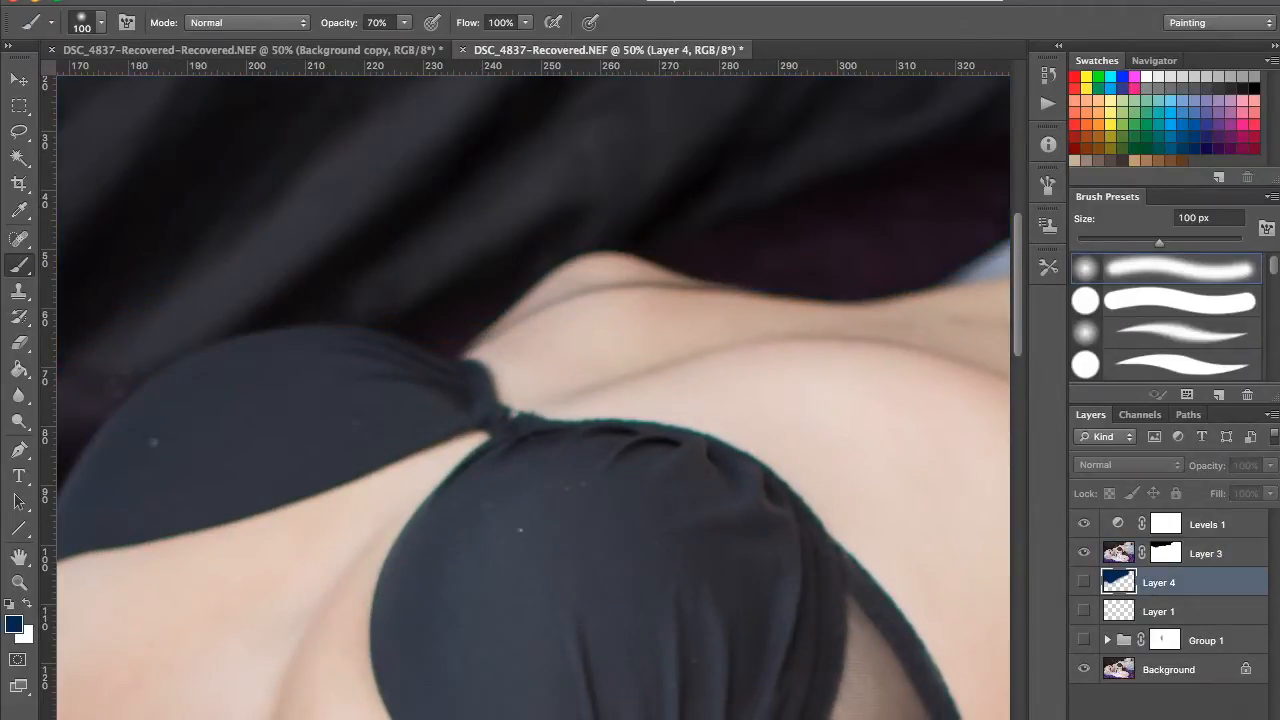
{"action": "key", "text": "ctrl+alt+shift+n"}
{"action": "key", "text": "super+minus"}
{"action": "key", "text": "super+minus"}
{"action": "key", "text": "super+minus"}
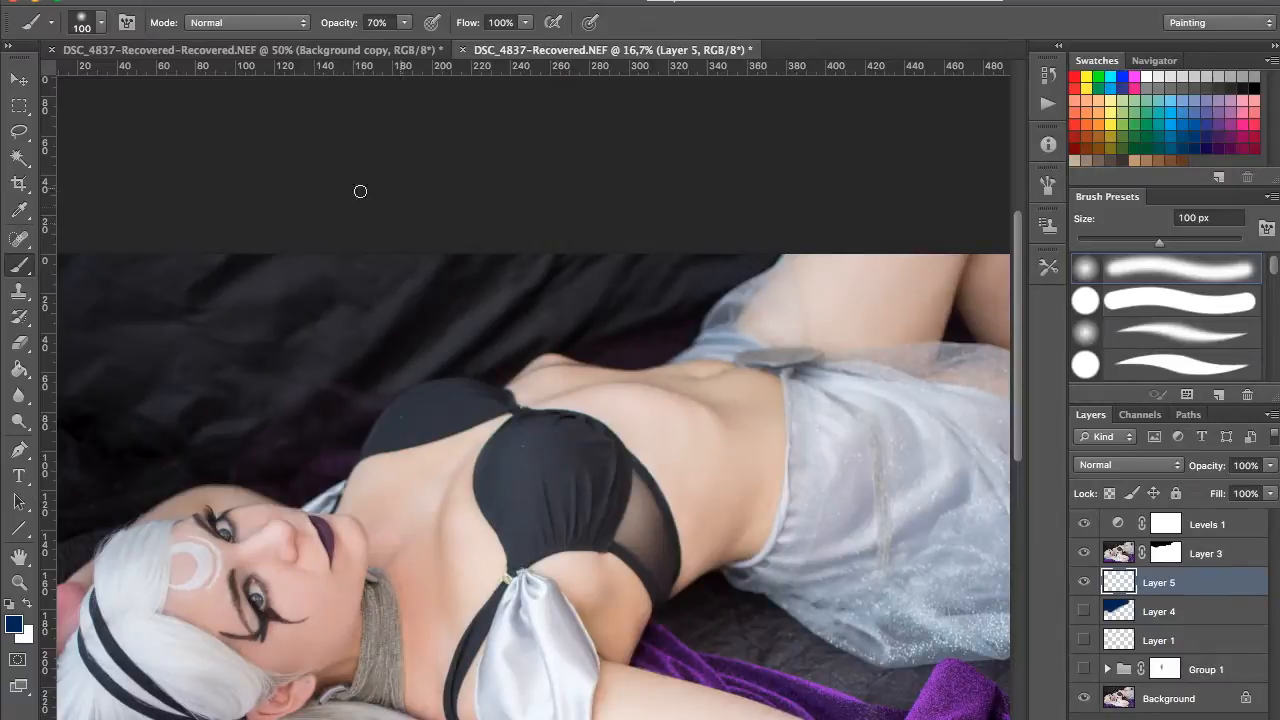
Step: Choose the Gradient tool and sample two dark tones from the backdrop fabric as foreground and background colours
{"action": "left_click_drag", "start_coordinate": [18, 370], "coordinate": [90, 366]}
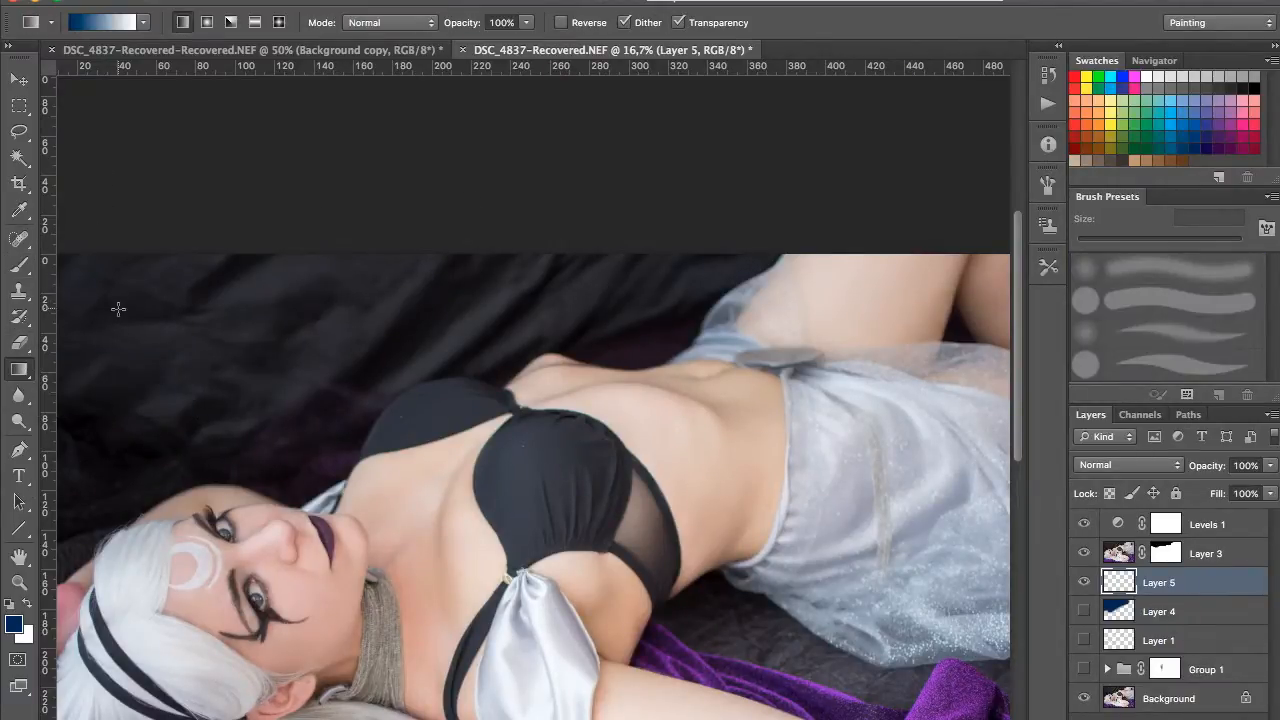
{"action": "left_click", "coordinate": [474, 317], "text": "alt"}
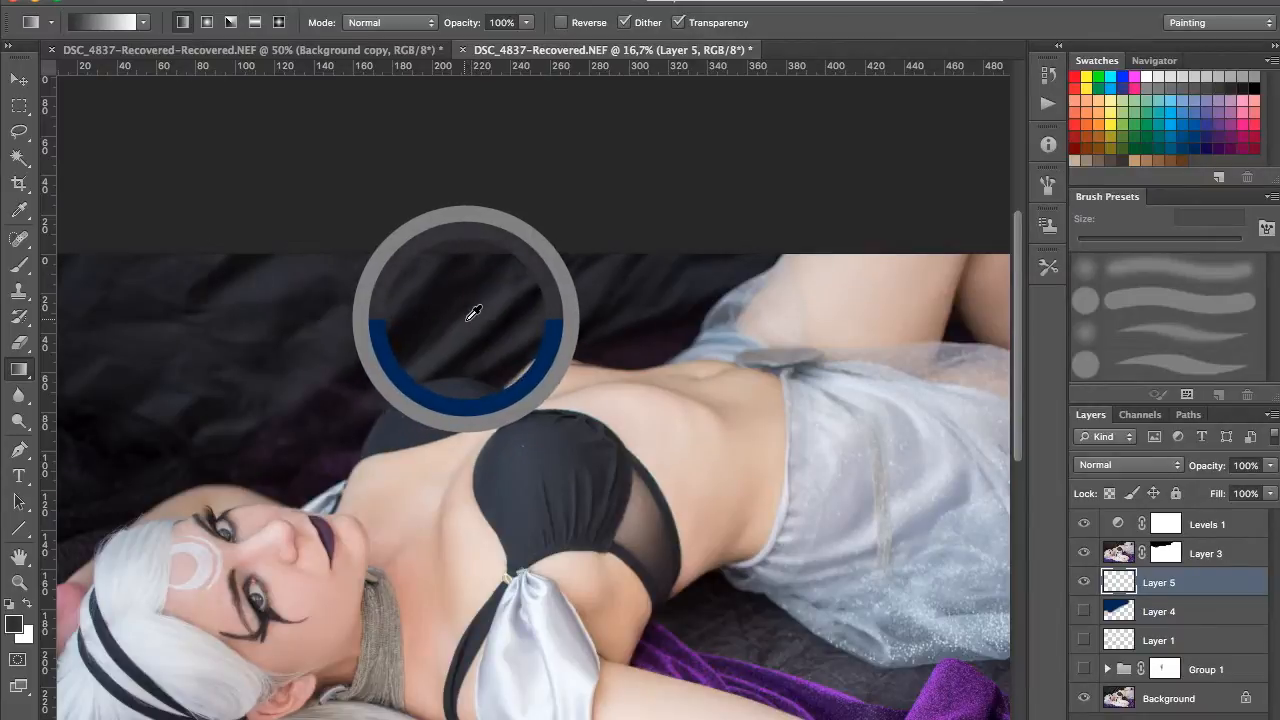
{"action": "left_click", "coordinate": [532, 332], "text": "alt"}
{"action": "left_click_drag", "start_coordinate": [264, 268], "coordinate": [377, 337]}
{"action": "left_click", "coordinate": [25, 604]}
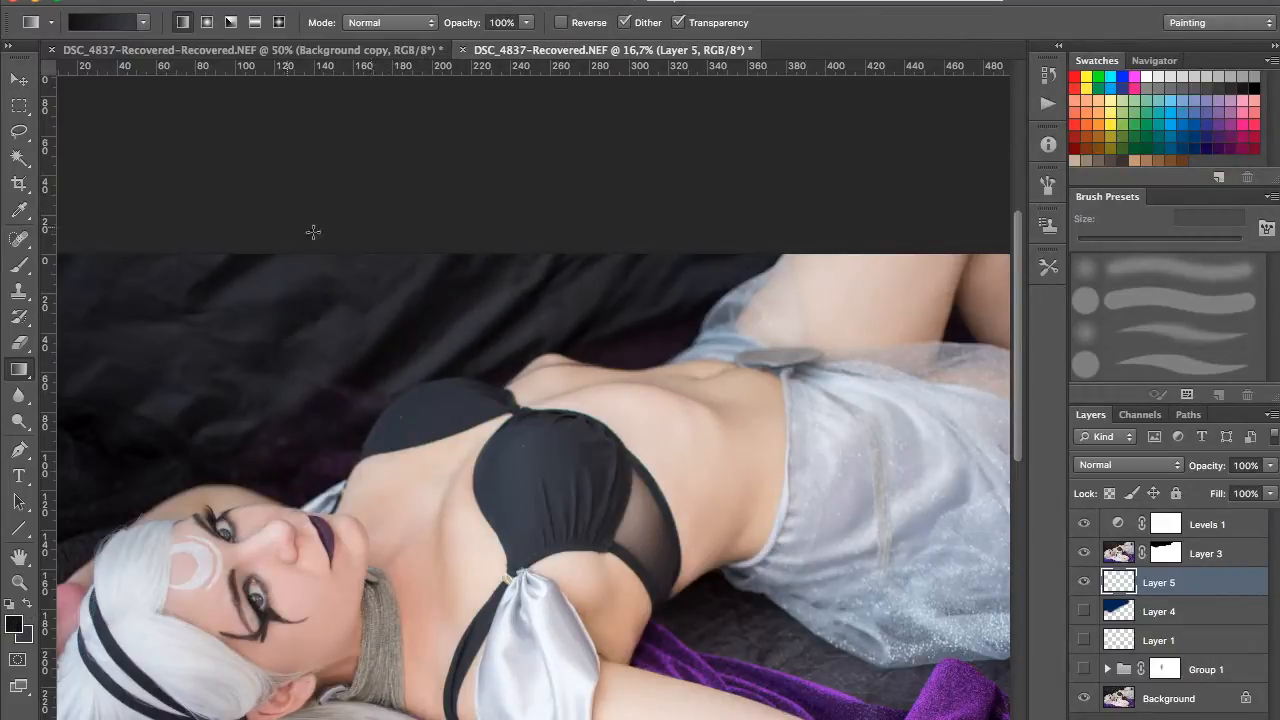
{"action": "left_click", "coordinate": [481, 358], "text": "alt"}
Step: Fill Layer 5 with a dark grey-to-black radial gradient, redrawing it diagonally across the image, and keep the layer at 100% opacity
{"action": "left_click_drag", "start_coordinate": [589, 397], "coordinate": [195, 259]}
{"action": "left_click_drag", "start_coordinate": [647, 611], "coordinate": [274, 152]}
{"action": "left_click_drag", "start_coordinate": [529, 437], "coordinate": [455, 170]}
{"action": "left_click_drag", "start_coordinate": [722, 618], "coordinate": [708, 609]}
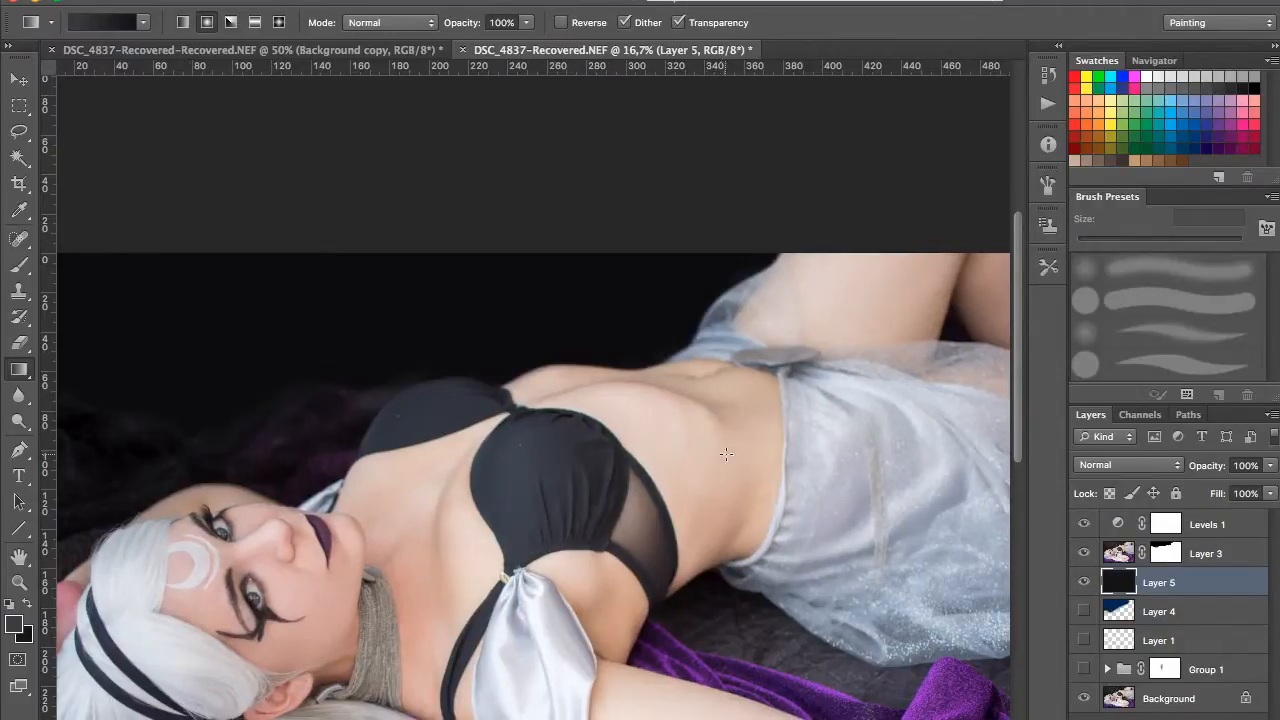
{"action": "scroll", "coordinate": [726, 454], "scroll_direction": "down", "scroll_amount": 5}
{"action": "left_click_drag", "start_coordinate": [505, 375], "coordinate": [347, 113]}
{"action": "left_click_drag", "start_coordinate": [575, 416], "coordinate": [362, 89]}
{"action": "left_click_drag", "start_coordinate": [464, 320], "coordinate": [307, 89]}
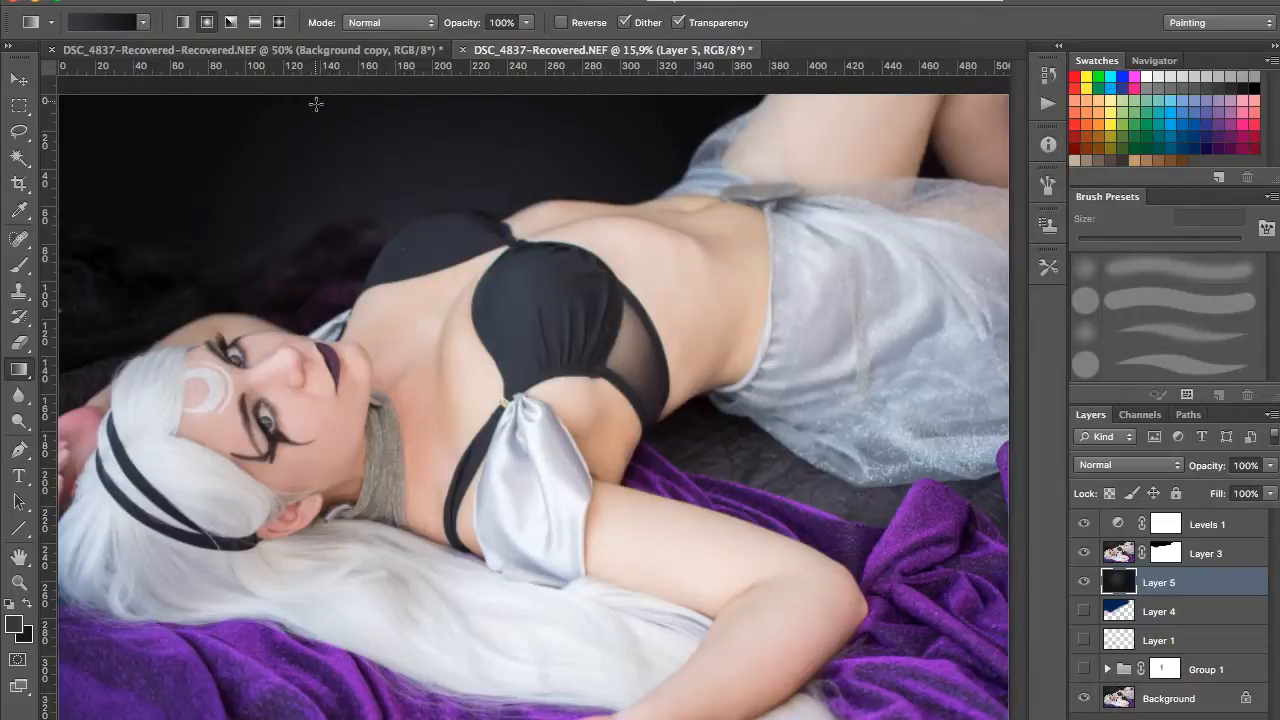
{"action": "left_click_drag", "start_coordinate": [684, 432], "coordinate": [172, 78]}
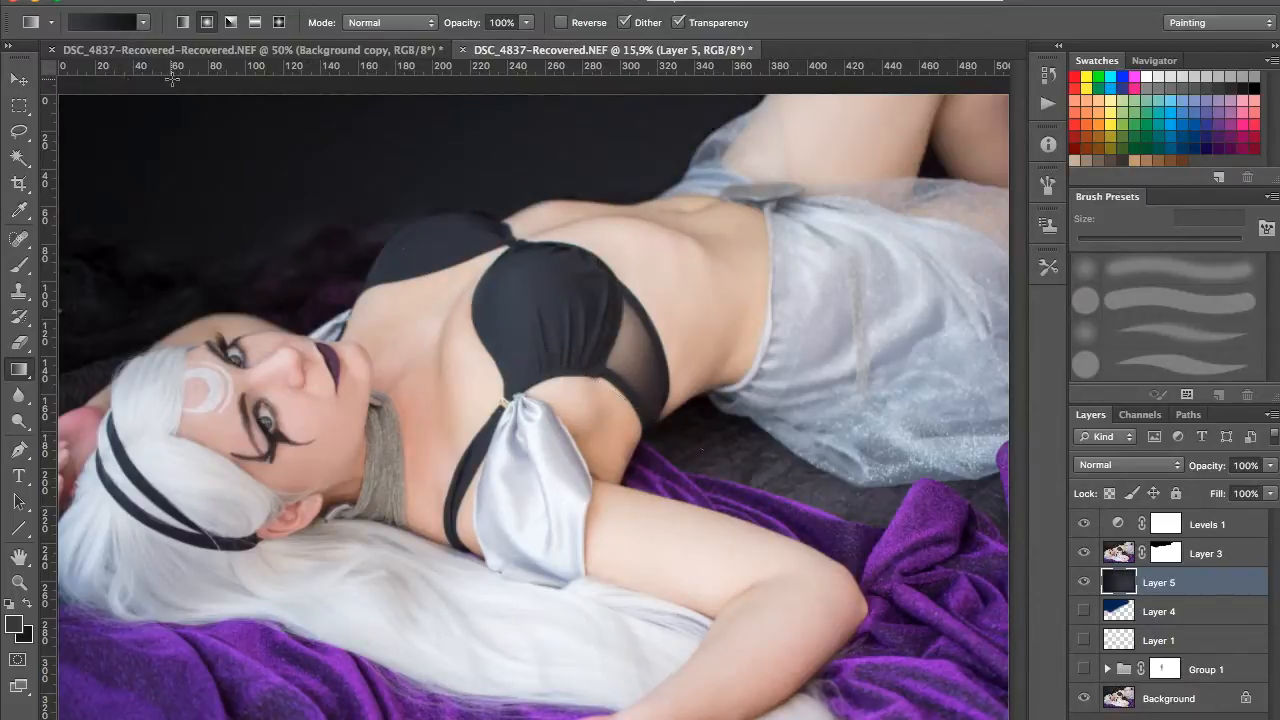
{"action": "left_click_drag", "start_coordinate": [980, 700], "coordinate": [169, 80]}
{"action": "left_click_drag", "start_coordinate": [735, 513], "coordinate": [176, 68]}
{"action": "left_click", "coordinate": [1270, 466]}
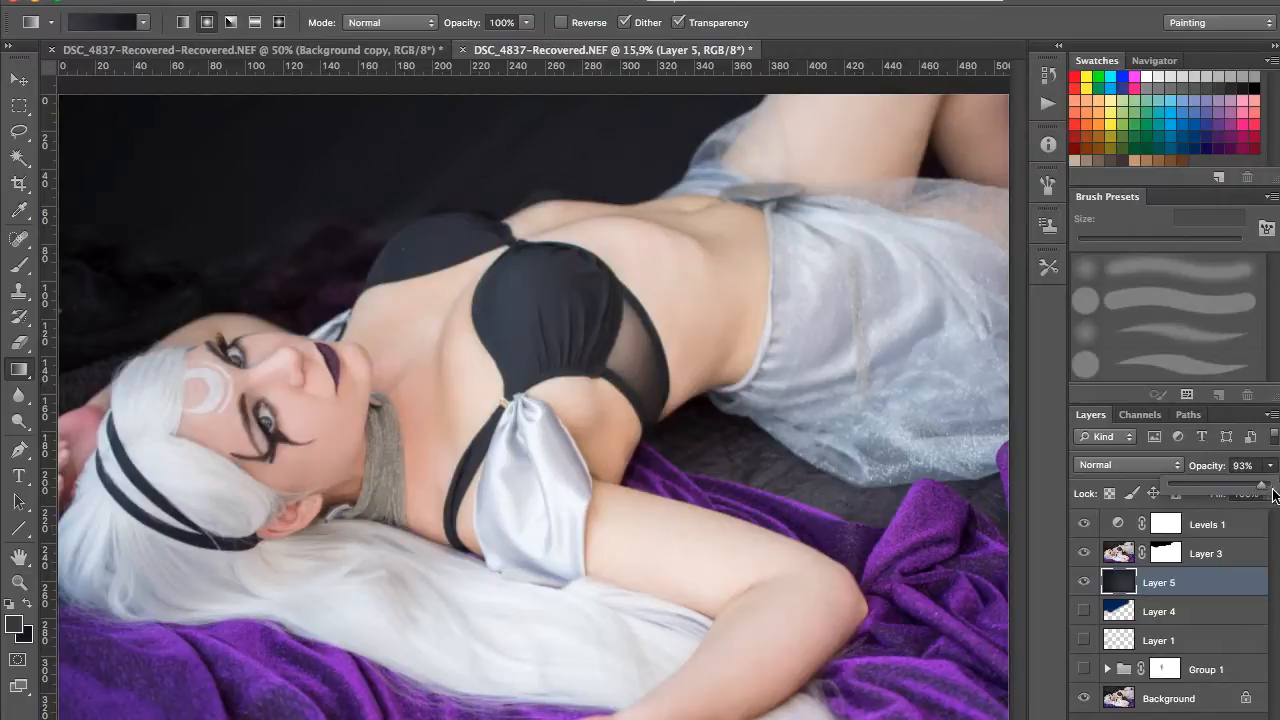
{"action": "left_click", "coordinate": [1228, 588]}
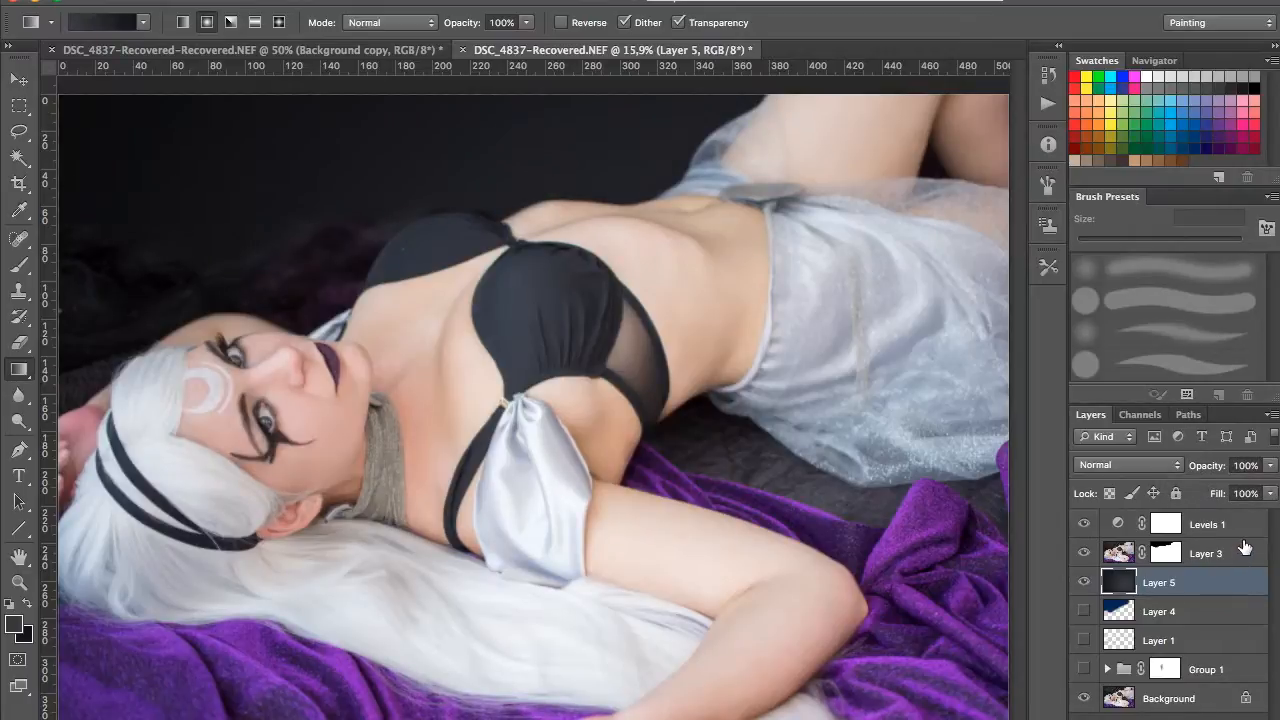
Step: Restore the skin edge along the far side and waist on Layer 3's mask, using a white 50 px brush at 70% opacity
{"action": "left_click", "coordinate": [1177, 555]}
{"action": "key", "text": "super+plus"}
{"action": "key", "text": "super+plus"}
{"action": "key", "text": "super+plus"}
{"action": "key", "text": "super+plus"}
{"action": "key", "text": "super+plus"}
{"action": "key", "text": "super+plus"}
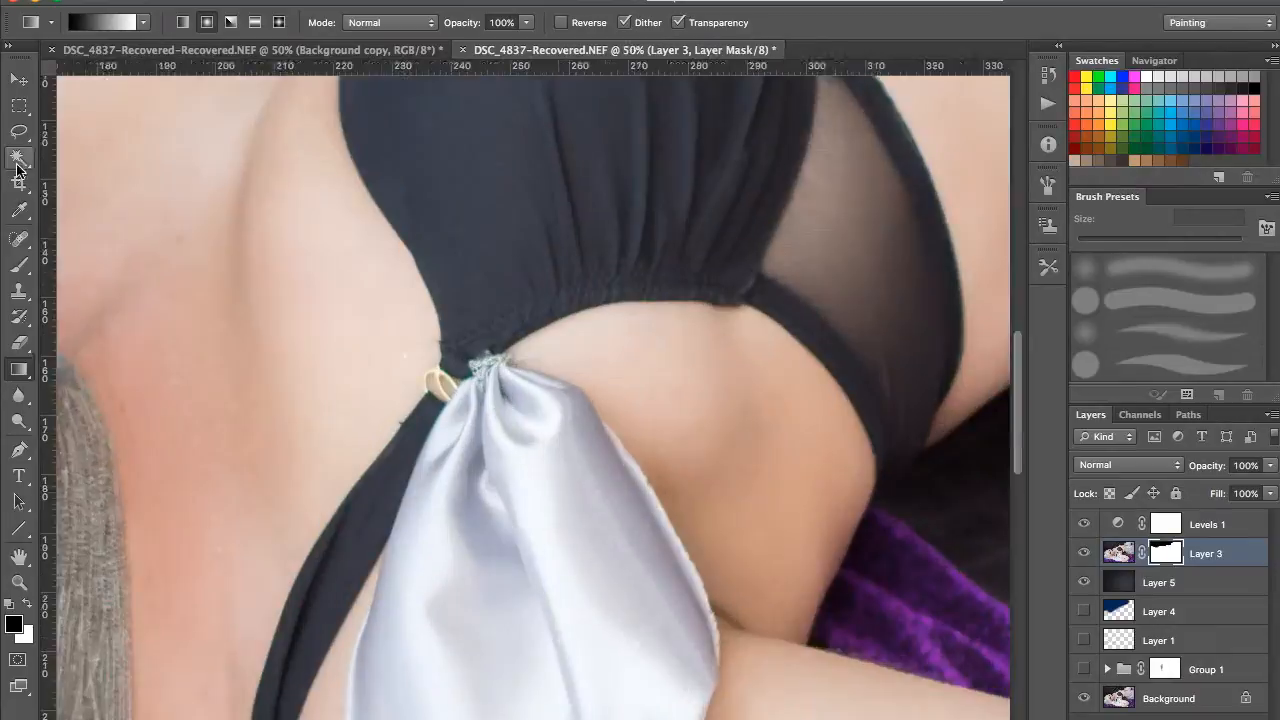
{"action": "left_click", "coordinate": [19, 265]}
{"action": "left_click_drag", "start_coordinate": [187, 202], "coordinate": [466, 409]}
{"action": "left_click_drag", "start_coordinate": [437, 278], "coordinate": [396, 568]}
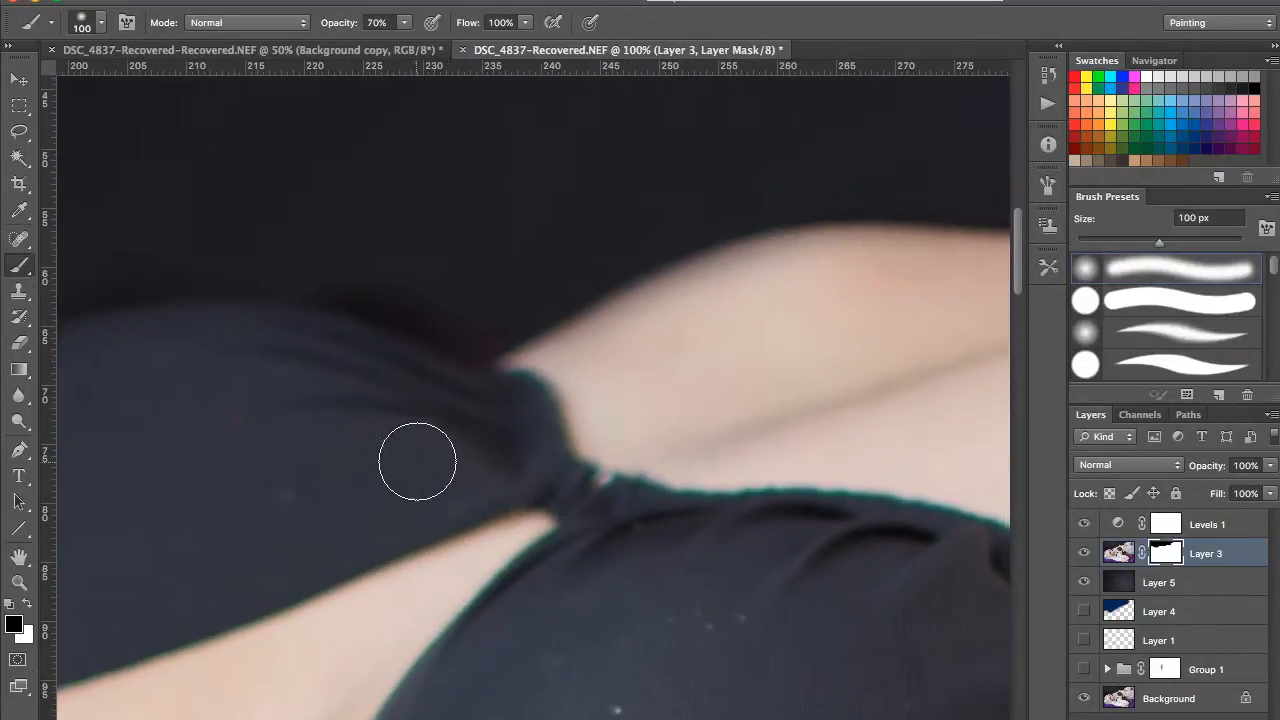
{"action": "key", "text": "x"}
{"action": "key", "text": "bracketleft"}
{"action": "key", "text": "bracketleft"}
{"action": "key", "text": "bracketleft"}
{"action": "key", "text": "bracketleft"}
{"action": "key", "text": "bracketleft"}
{"action": "mouse_move", "coordinate": [580, 351]}
{"action": "left_mouse_down"}
{"action": "mouse_move", "coordinate": [719, 271]}
{"action": "mouse_move", "coordinate": [727, 284]}
{"action": "mouse_move", "coordinate": [858, 260]}
{"action": "mouse_move", "coordinate": [698, 281]}
{"action": "mouse_move", "coordinate": [582, 348]}
{"action": "mouse_move", "coordinate": [834, 269]}
{"action": "left_mouse_up"}
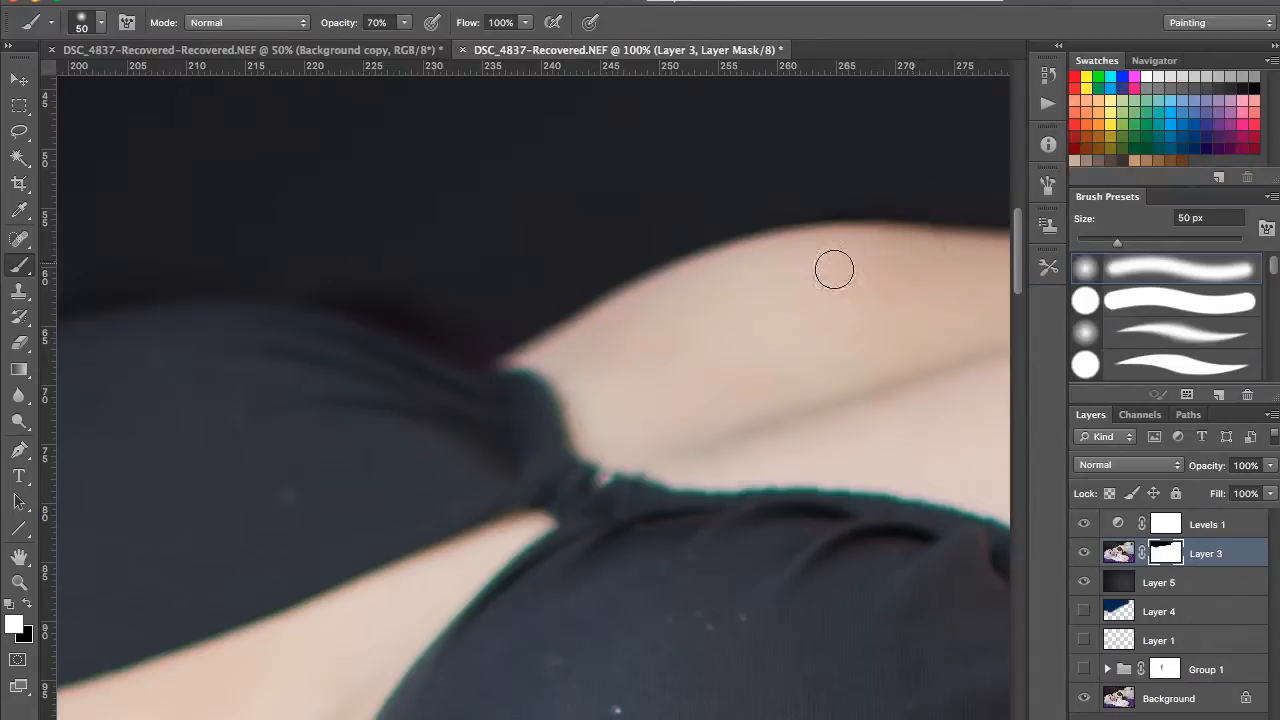
{"action": "left_click_drag", "start_coordinate": [924, 254], "coordinate": [524, 270]}
{"action": "scroll", "coordinate": [677, 337], "scroll_direction": "right", "scroll_amount": 8}
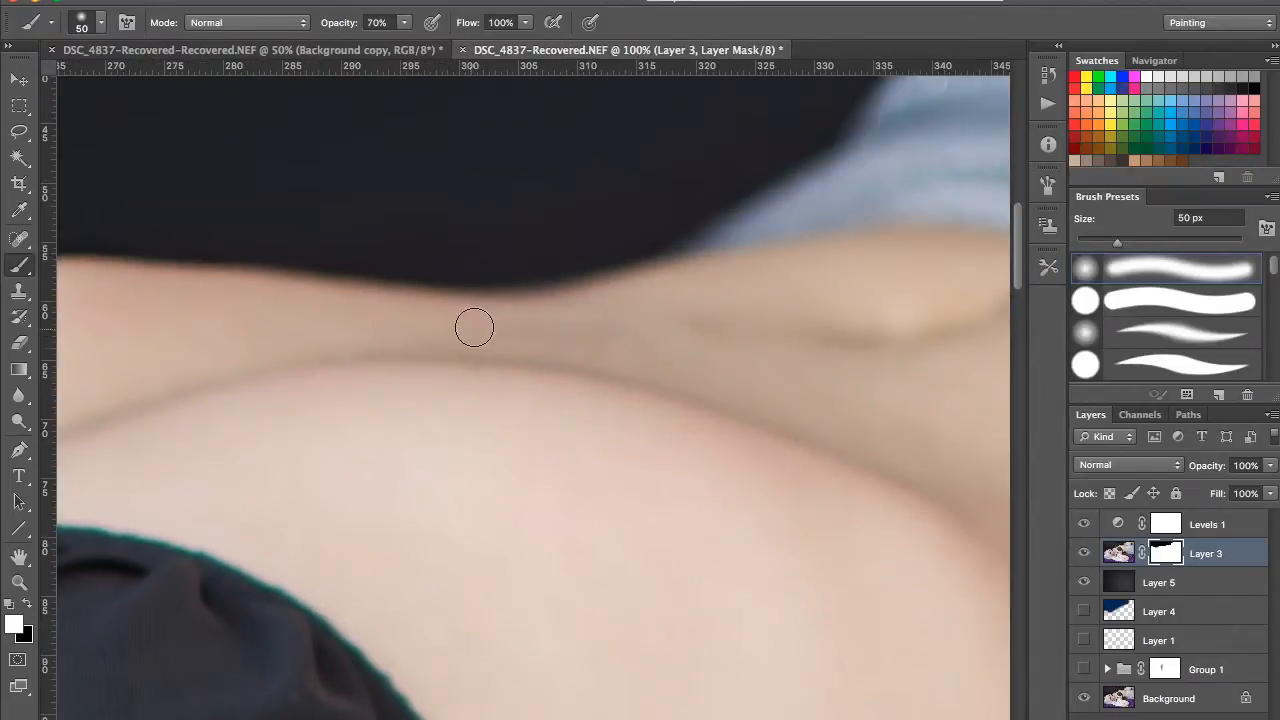
Step: Mask out the leftover dark fringe around the upper edge of the far bra cup with a black 50 px brush
{"action": "scroll", "coordinate": [687, 302], "scroll_direction": "left", "scroll_amount": 20}
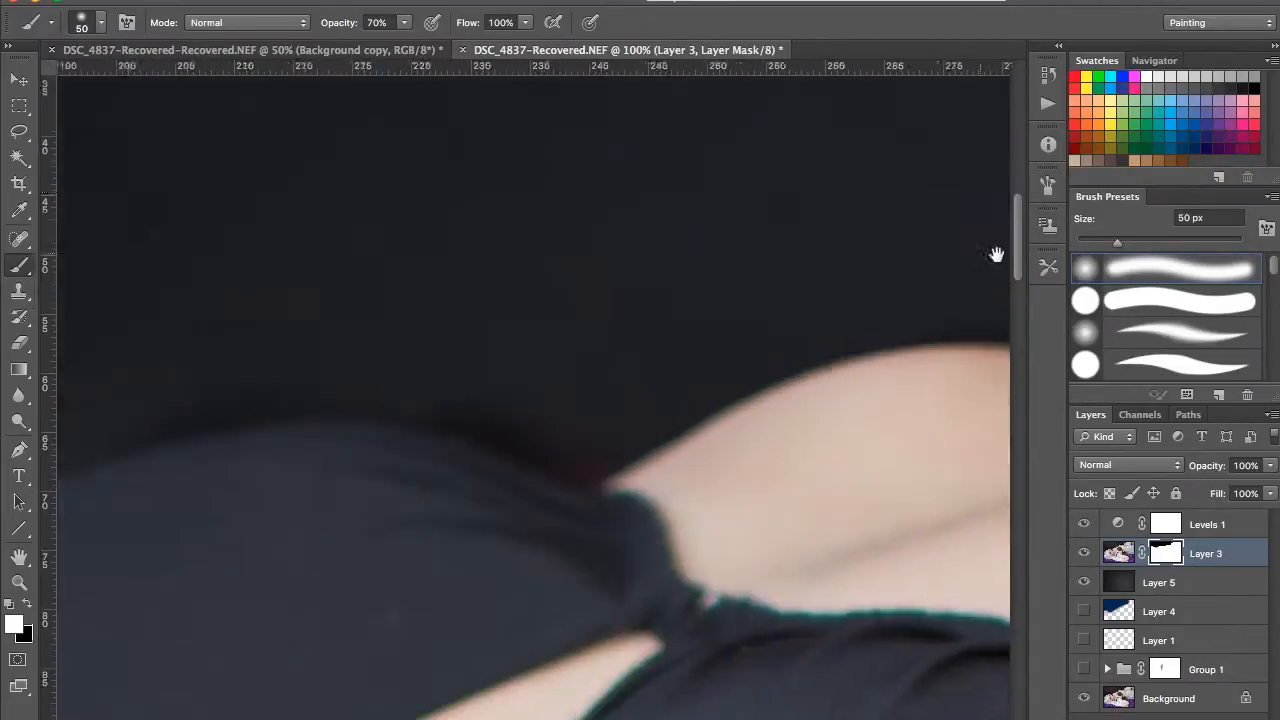
{"action": "key", "text": "x"}
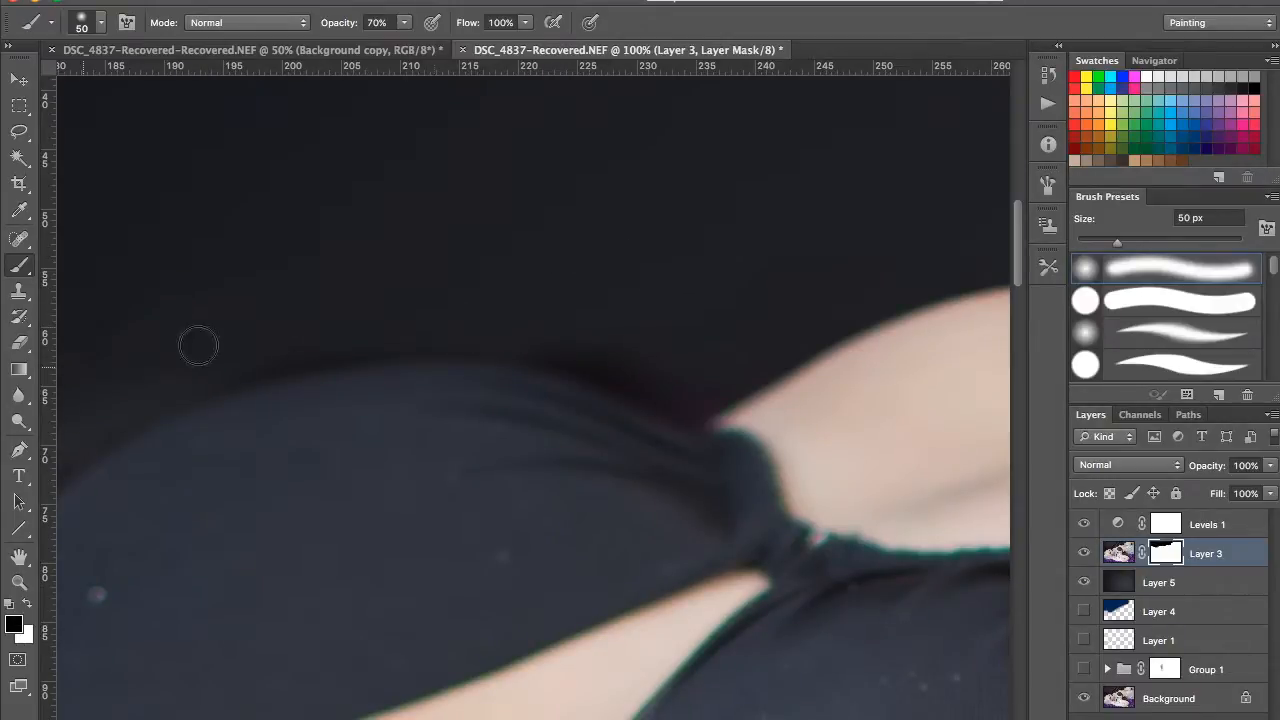
{"action": "scroll", "coordinate": [549, 240], "scroll_direction": "left", "scroll_amount": 5}
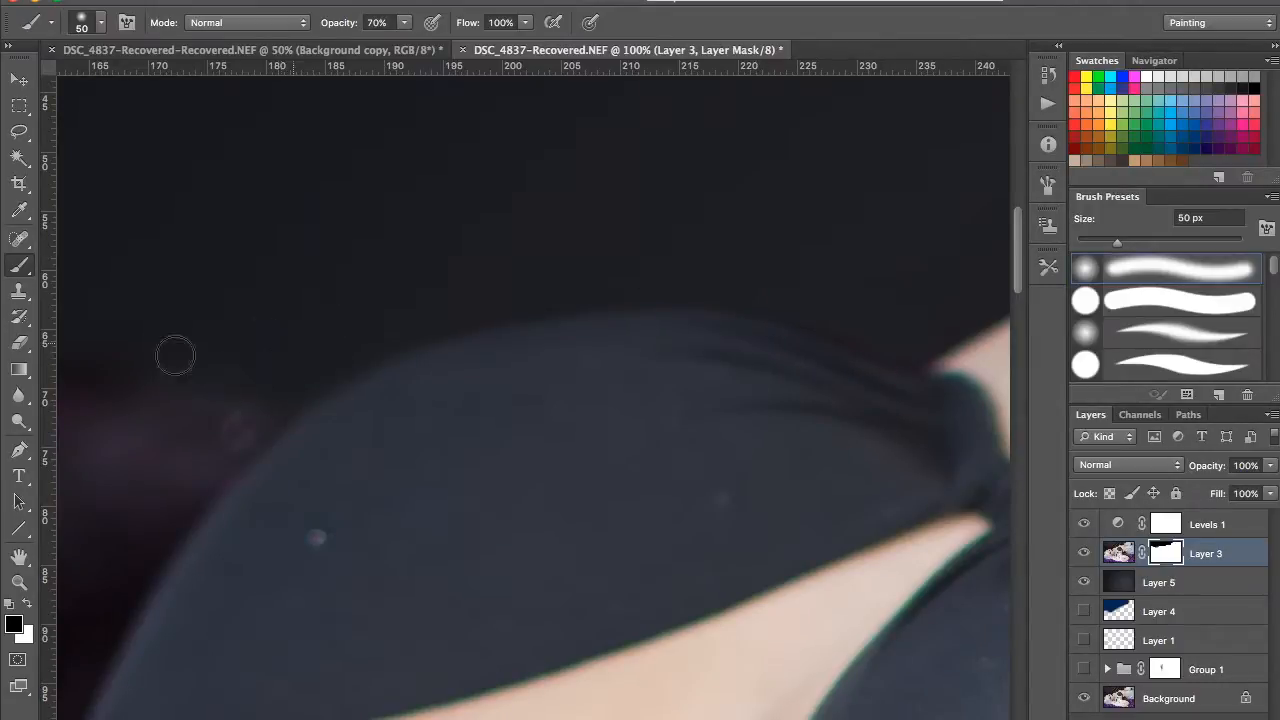
{"action": "key", "text": "ctrl+0"}
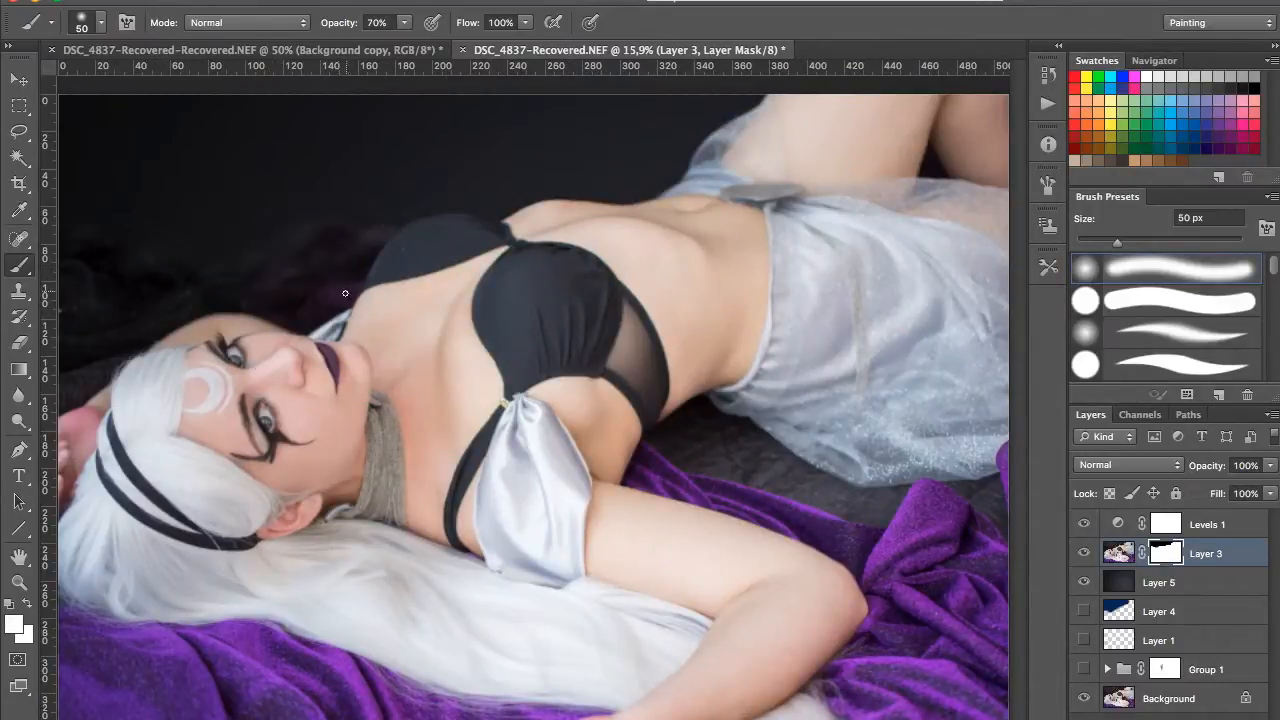
Step: Add an empty layer between Layer 3 and Layer 5 and paint a dark purple tint over the backdrop with a soft brush up to 2400 px
{"action": "left_click", "coordinate": [1137, 576]}
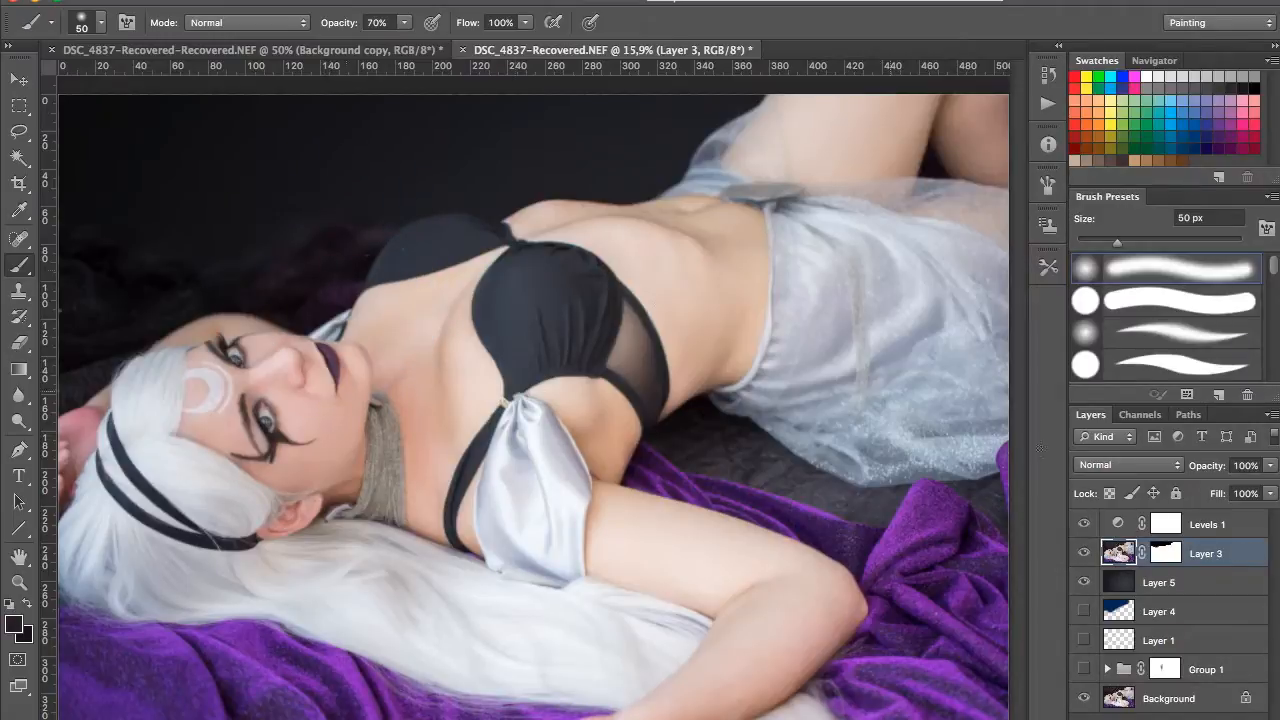
{"action": "key", "text": "ctrl+shift+alt+n"}
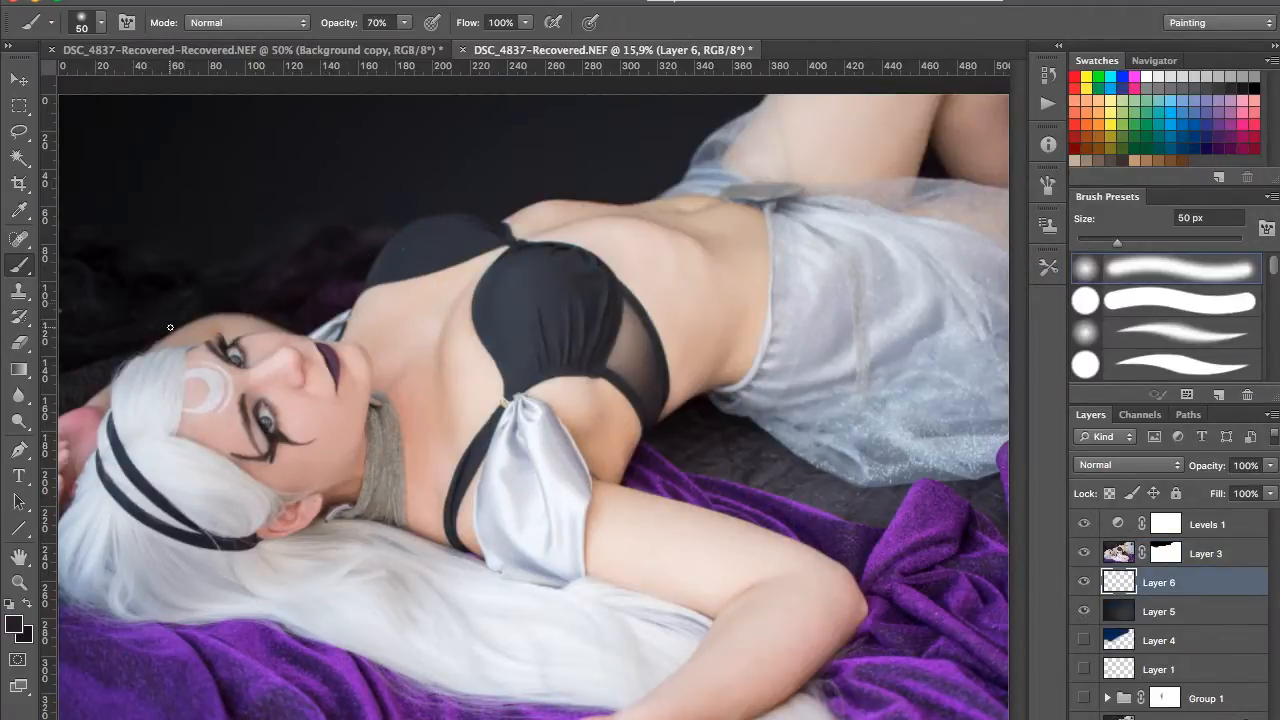
{"action": "key", "text": "bracketright"}
{"action": "key", "text": "bracketright"}
{"action": "key", "text": "bracketright"}
{"action": "key", "text": "bracketright"}
{"action": "key", "text": "bracketright"}
{"action": "key", "text": "bracketright"}
{"action": "key", "text": "bracketright"}
{"action": "key", "text": "bracketright"}
{"action": "key", "text": "bracketright"}
{"action": "key", "text": "bracketright"}
{"action": "key", "text": "bracketright"}
{"action": "key", "text": "bracketright"}
{"action": "key", "text": "bracketright"}
{"action": "key", "text": "bracketright"}
{"action": "key", "text": "bracketright"}
{"action": "key", "text": "bracketright"}
{"action": "key", "text": "bracketright"}
{"action": "key", "text": "bracketright"}
{"action": "key", "text": "bracketright"}
{"action": "key", "text": "bracketright"}
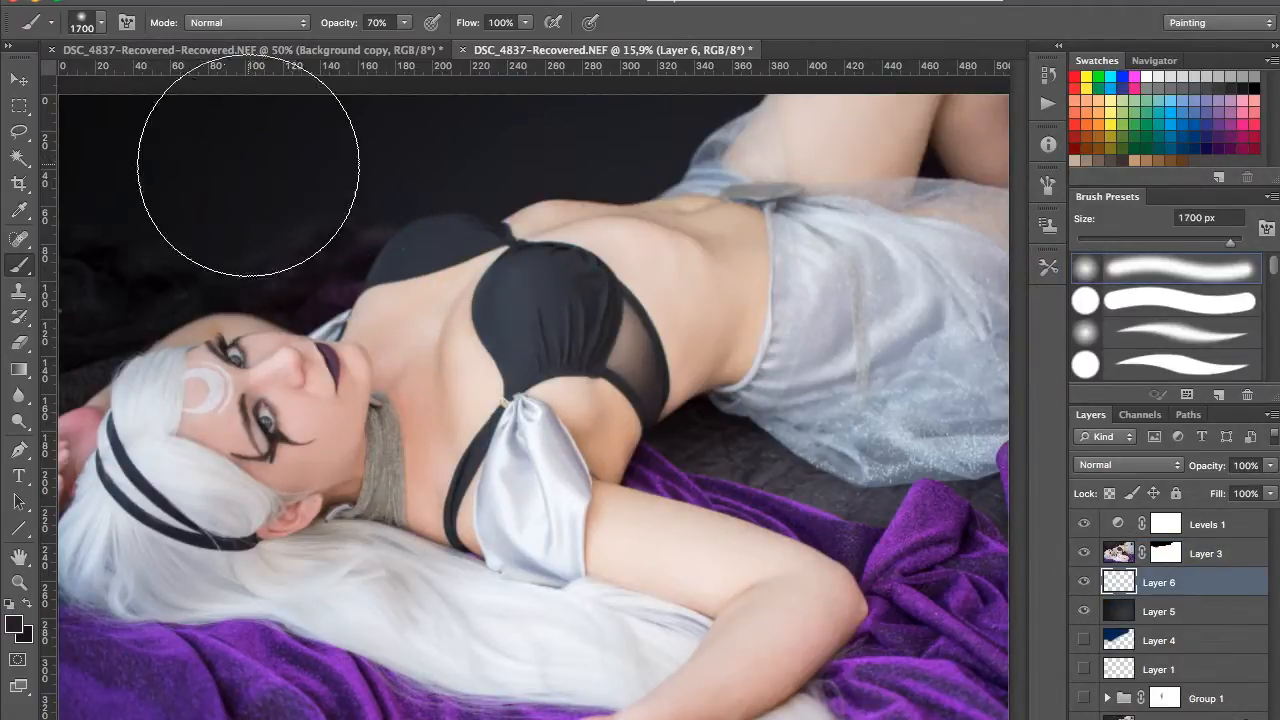
{"action": "mouse_move", "coordinate": [227, 181]}
{"action": "left_mouse_down"}
{"action": "mouse_move", "coordinate": [197, 178]}
{"action": "mouse_move", "coordinate": [736, 108]}
{"action": "mouse_move", "coordinate": [22, 187]}
{"action": "mouse_move", "coordinate": [1086, 228]}
{"action": "mouse_move", "coordinate": [1100, 240]}
{"action": "left_mouse_up"}
Step: Open the blend mode choices for the purple tint layer
{"action": "left_click", "coordinate": [1128, 465]}
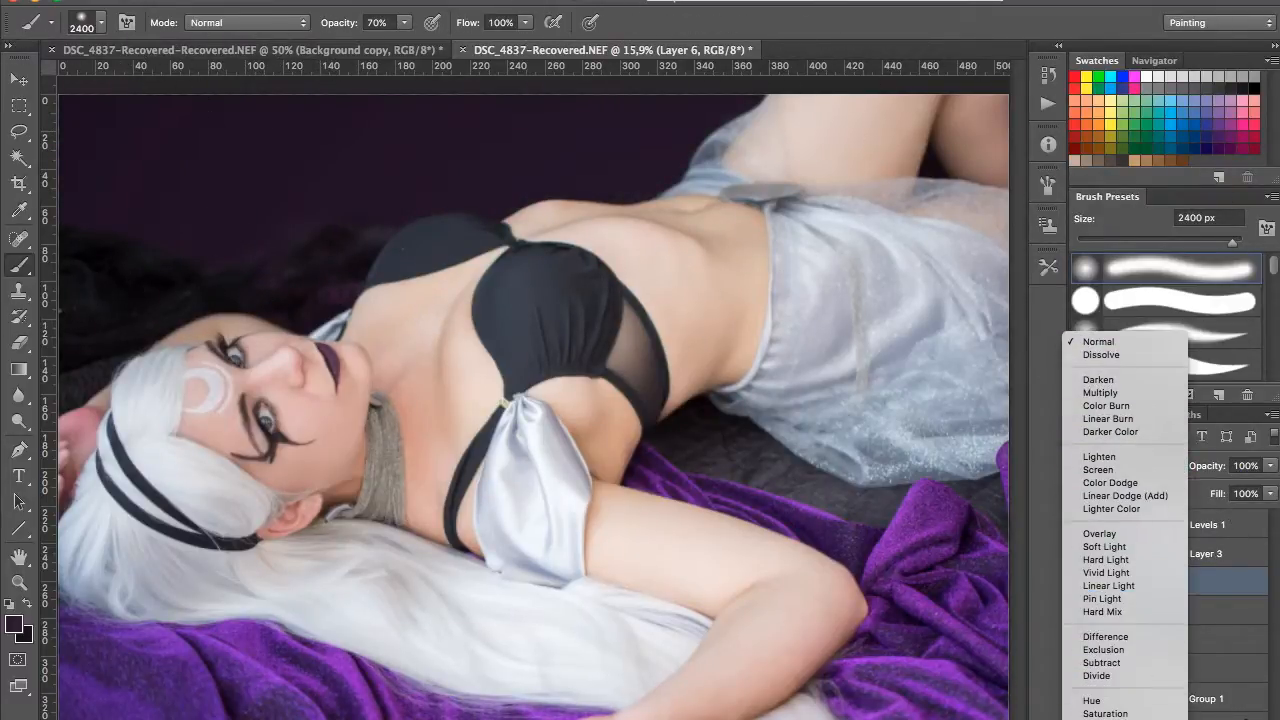
Step: Set Layer 6's blend mode to Color and compare the photo with that layer hidden and shown
{"action": "left_click", "coordinate": [1115, 477]}
{"action": "left_click", "coordinate": [1124, 465]}
{"action": "left_click", "coordinate": [1108, 476]}
{"action": "left_click", "coordinate": [1270, 465]}
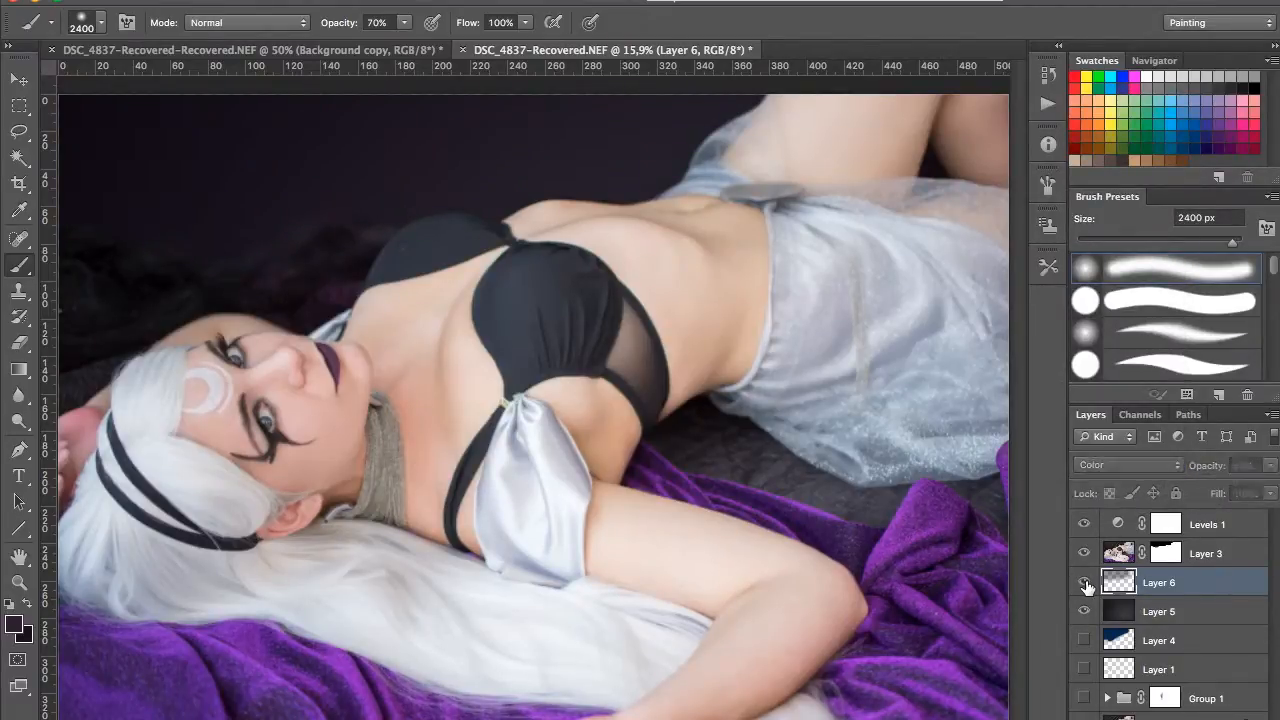
{"action": "left_click", "coordinate": [1166, 553]}
{"action": "left_click_drag", "start_coordinate": [1083, 582], "coordinate": [1087, 604]}
{"action": "left_click", "coordinate": [1085, 584]}
{"action": "left_click", "coordinate": [1085, 584]}
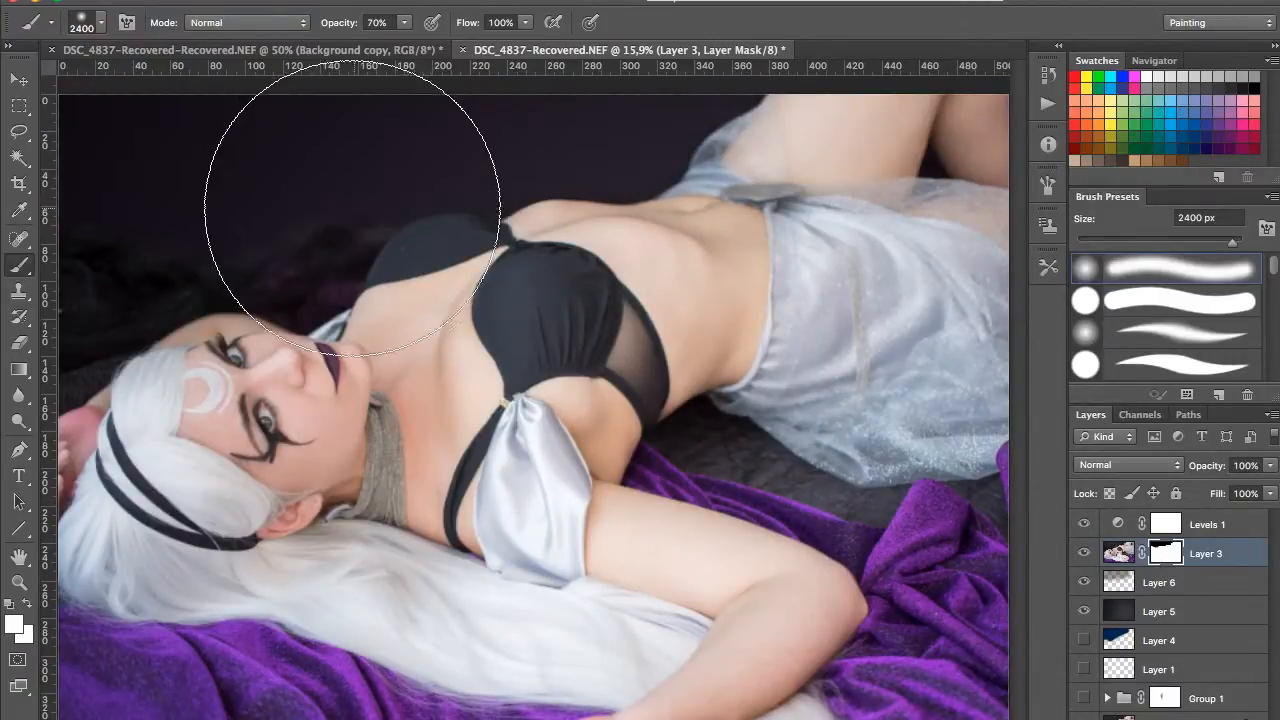
Step: Set up a 250 px black brush at 30% opacity for painting on Layer 3's mask
{"action": "key", "text": "bracketleft"}
{"action": "key", "text": "bracketleft"}
{"action": "key", "text": "bracketleft"}
{"action": "key", "text": "bracketleft"}
{"action": "key", "text": "bracketleft"}
{"action": "key", "text": "bracketleft"}
{"action": "key", "text": "bracketleft"}
{"action": "key", "text": "bracketleft"}
{"action": "key", "text": "bracketleft"}
{"action": "key", "text": "bracketleft"}
{"action": "key", "text": "bracketleft"}
{"action": "key", "text": "bracketleft"}
{"action": "key", "text": "bracketleft"}
{"action": "key", "text": "bracketleft"}
{"action": "key", "text": "bracketleft"}
{"action": "key", "text": "bracketleft"}
{"action": "key", "text": "bracketleft"}
{"action": "key", "text": "bracketleft"}
{"action": "key", "text": "bracketleft"}
{"action": "key", "text": "bracketleft"}
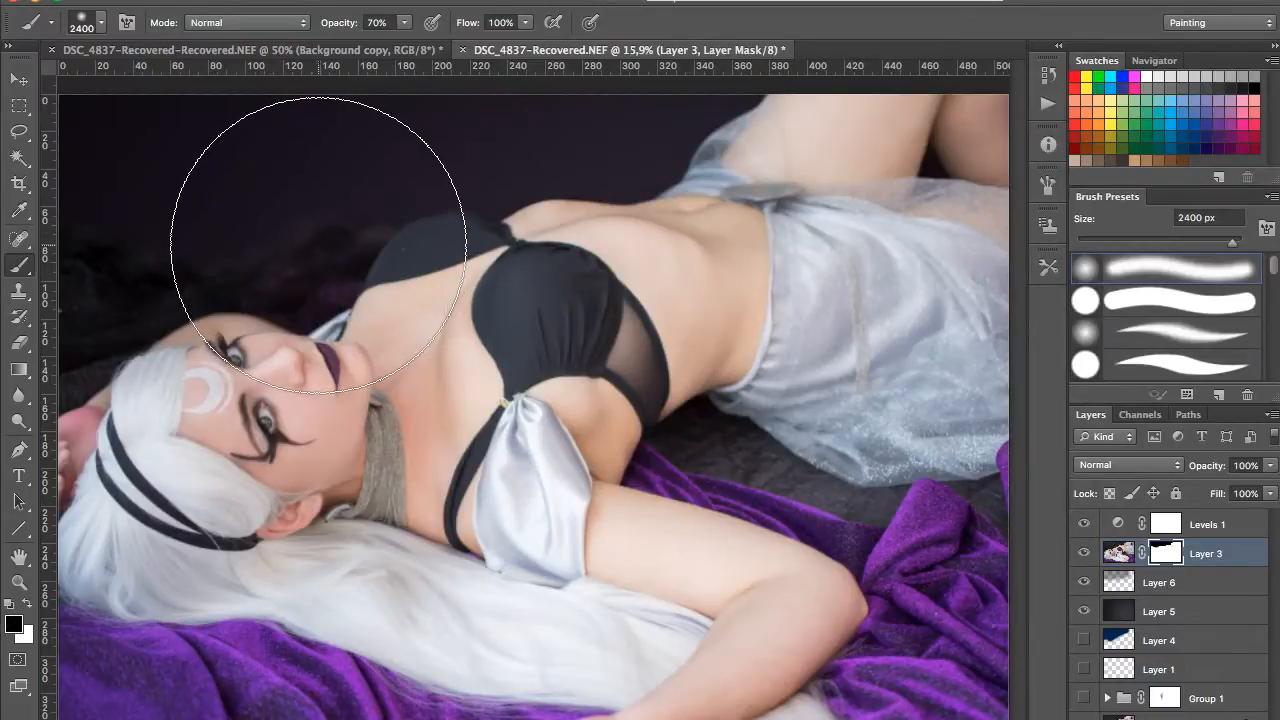
{"action": "key", "text": "x"}
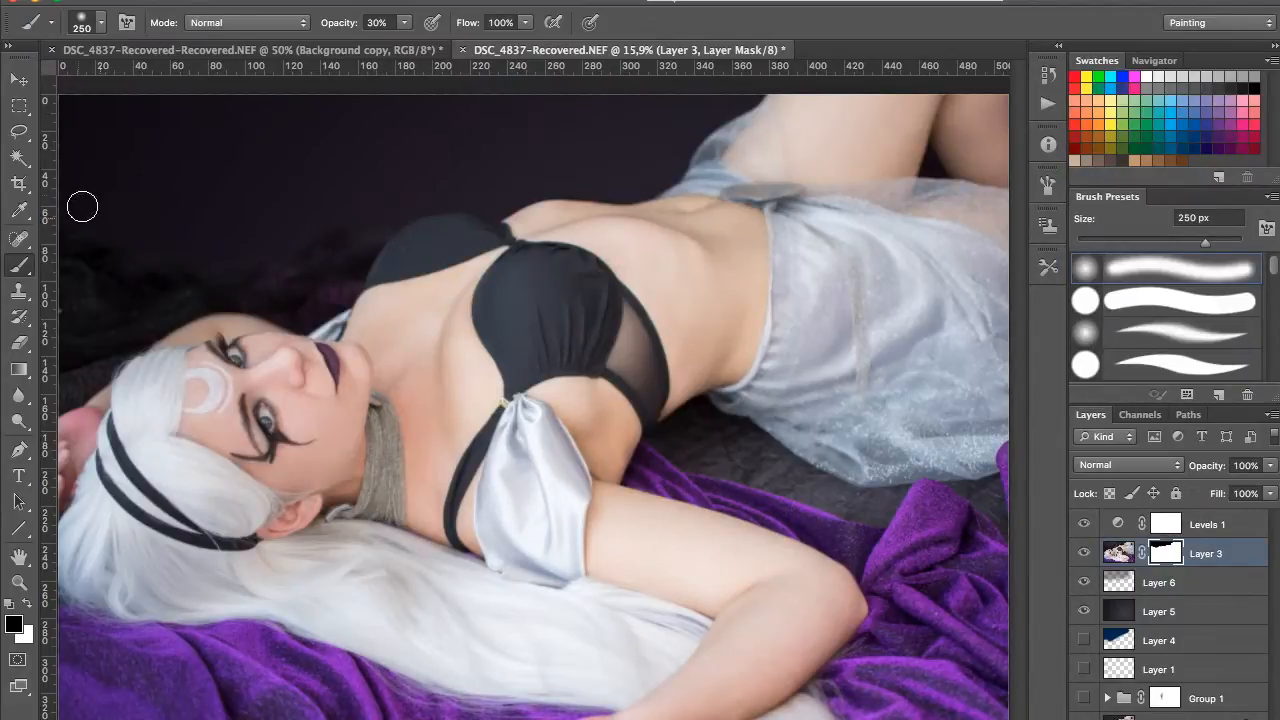
Step: Hide and show Layer 5 repeatedly to compare the original backdrop with the darkened one
{"action": "left_click", "coordinate": [1086, 613]}
{"action": "left_click", "coordinate": [1086, 614]}
{"action": "left_click", "coordinate": [1086, 614]}
{"action": "left_click", "coordinate": [1086, 614]}
{"action": "left_click", "coordinate": [1086, 614]}
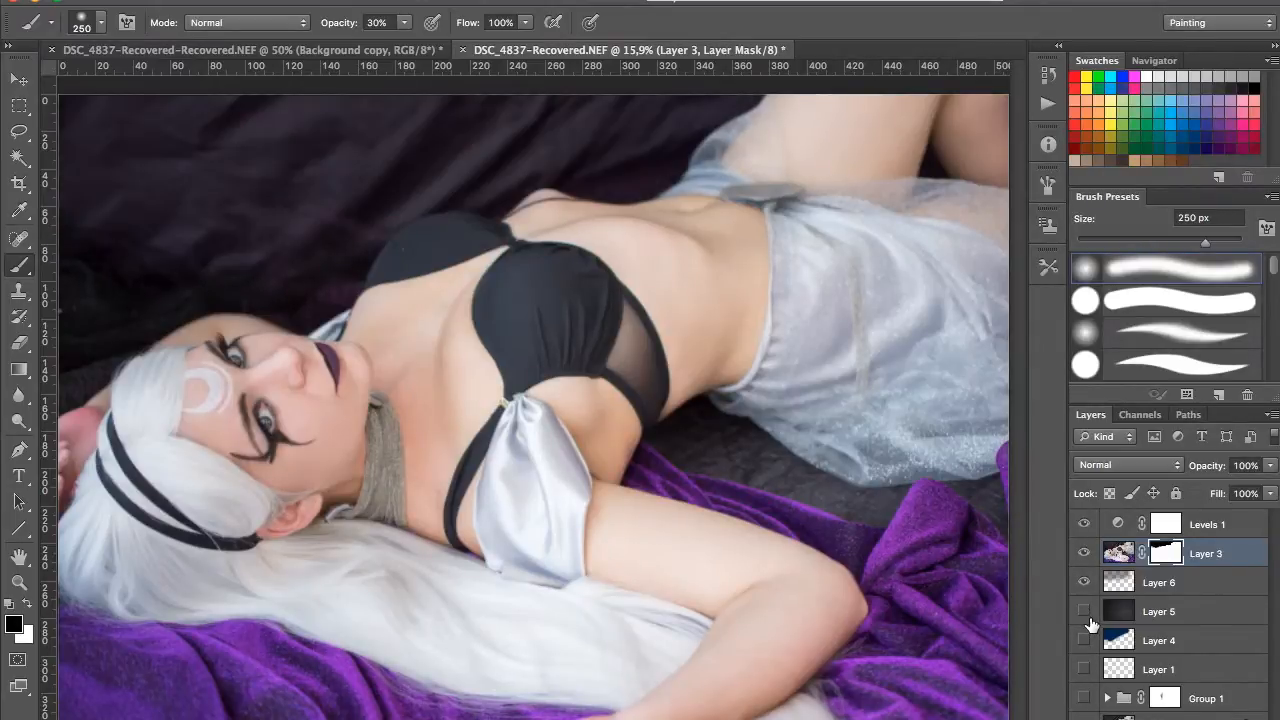
{"action": "left_click", "coordinate": [1086, 614]}
{"action": "left_click", "coordinate": [1086, 614]}
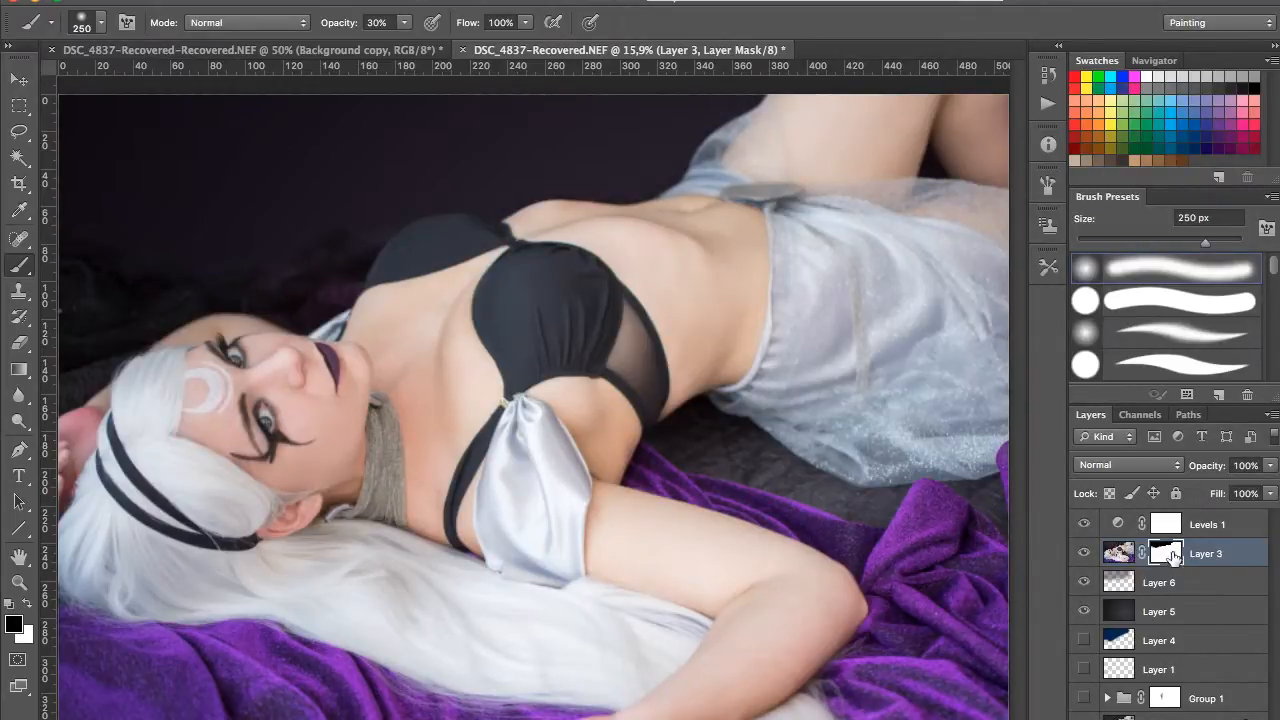
Step: Add a Curves adjustment directly above Layer 6 with the curve pulled down to darken the backdrop
{"action": "left_click", "coordinate": [1194, 584]}
{"action": "left_click", "coordinate": [1161, 717]}
{"action": "left_click", "coordinate": [1166, 527]}
{"action": "left_click_drag", "start_coordinate": [911, 436], "coordinate": [910, 492]}
{"action": "left_click", "coordinate": [756, 212]}
Step: Invert the Curves 1 mask and paint white over the backdrop with an 1100 px brush at 22% and 11% opacity
{"action": "key", "text": "bracketright"}
{"action": "key", "text": "bracketright"}
{"action": "key", "text": "bracketright"}
{"action": "key", "text": "bracketright"}
{"action": "key", "text": "bracketright"}
{"action": "key", "text": "bracketright"}
{"action": "key", "text": "bracketright"}
{"action": "key", "text": "bracketright"}
{"action": "key", "text": "super+i"}
{"action": "key", "text": "x"}
{"action": "key", "text": "2"}
{"action": "key", "text": "2"}
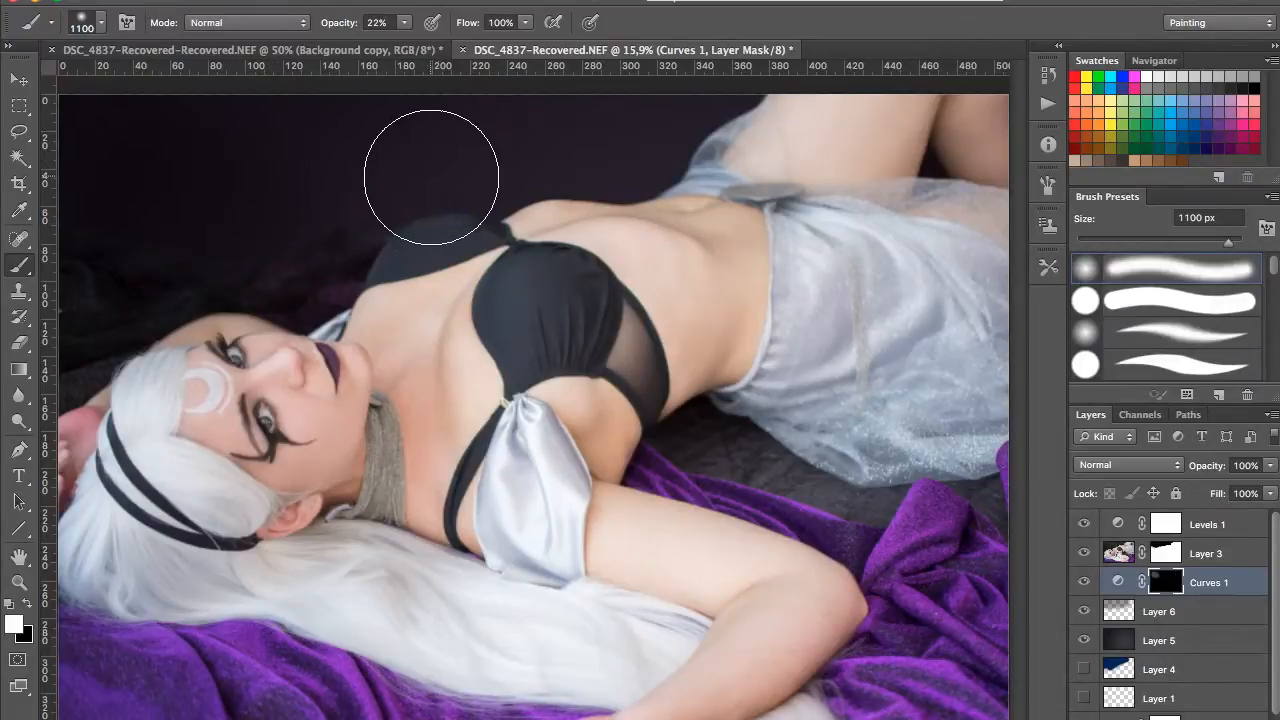
{"action": "key", "text": "1"}
{"action": "key", "text": "1"}
Step: Add a second Curves adjustment above Curves 1 that brightens, invert its mask and paint the effect softly into the backdrop
{"action": "left_click", "coordinate": [1203, 710]}
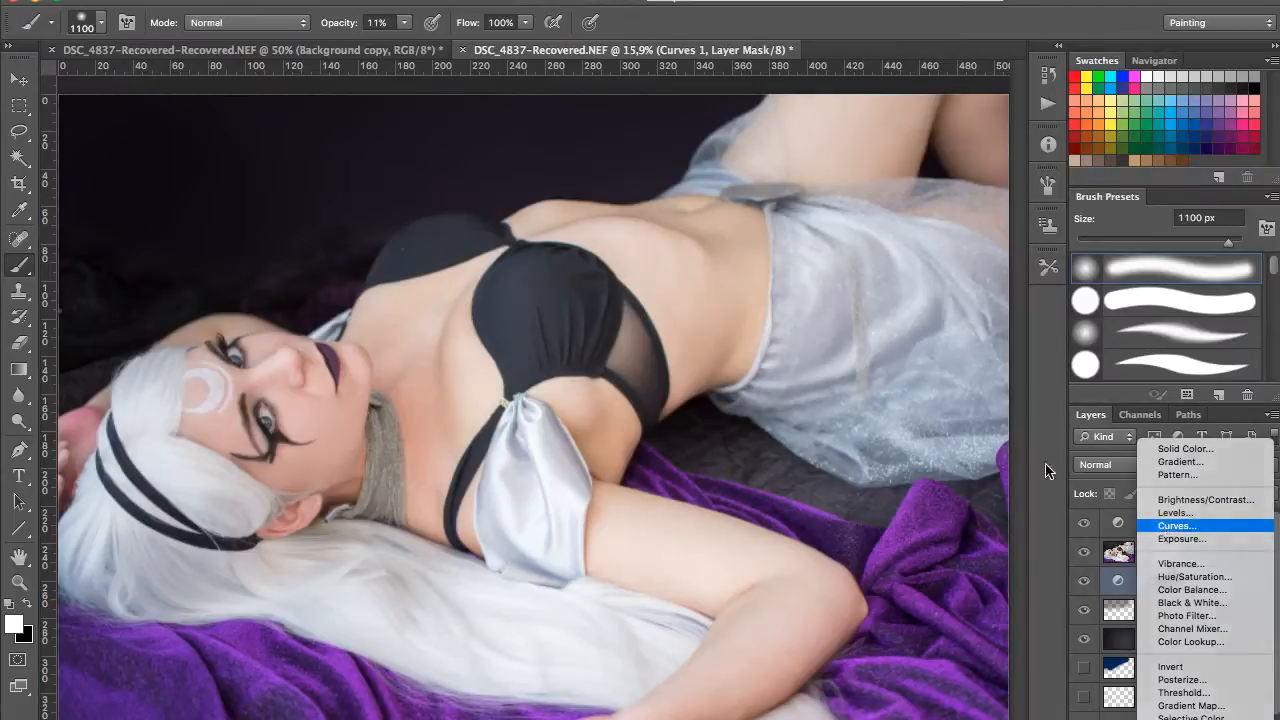
{"action": "left_click", "coordinate": [1183, 523]}
{"action": "left_click_drag", "start_coordinate": [910, 443], "coordinate": [913, 372]}
{"action": "left_click", "coordinate": [756, 212]}
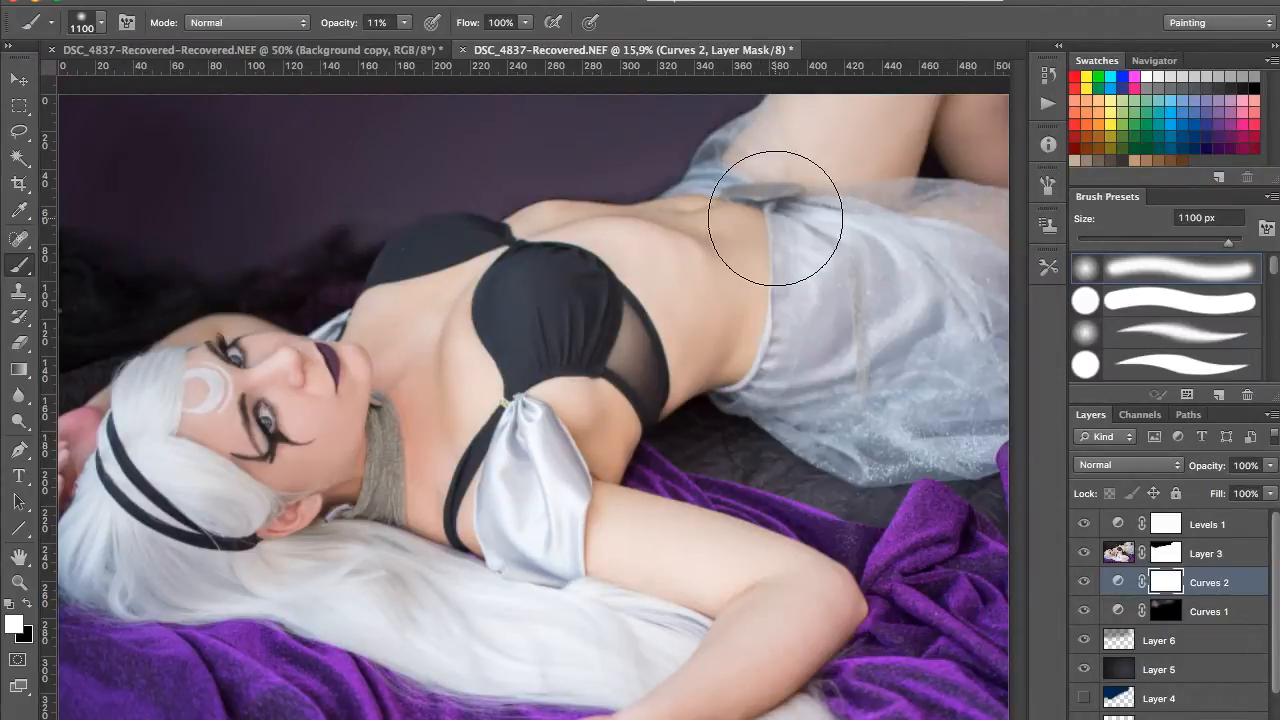
{"action": "key", "text": "ctrl+i"}
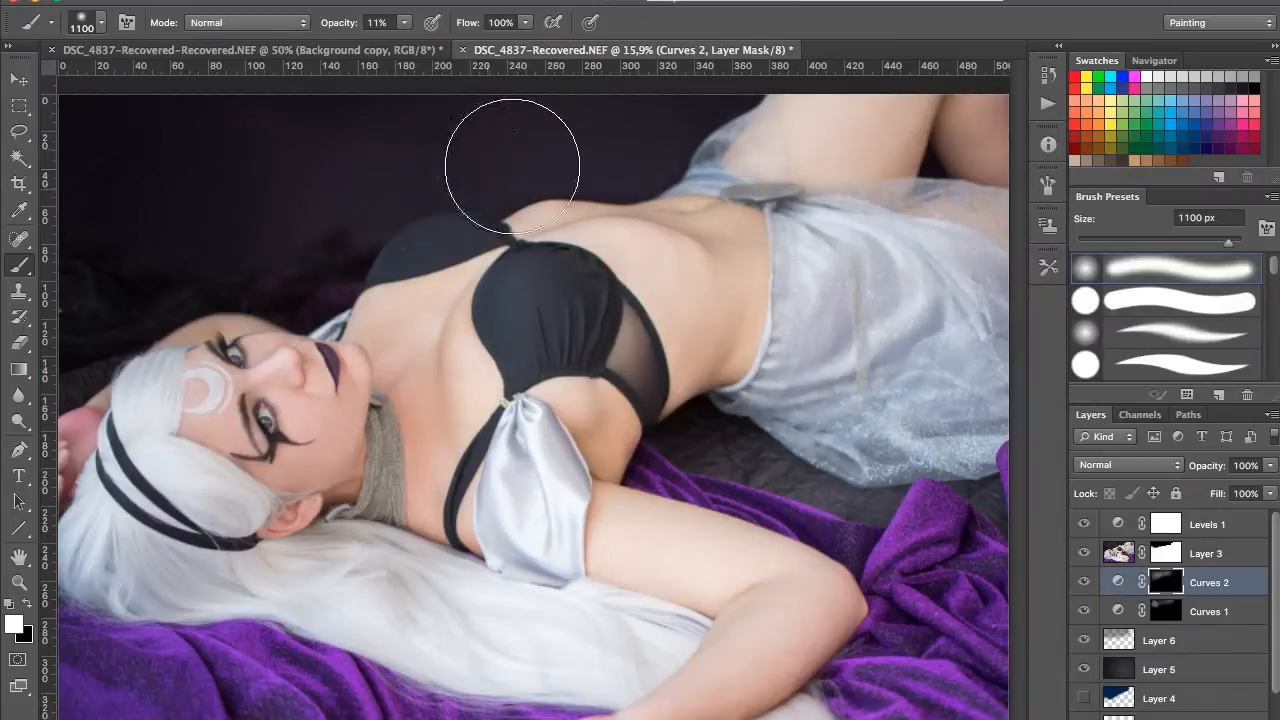
Step: Adjust Layer 6's opacity to soften its colour tint, and select the Levels 1 layer
{"action": "left_click", "coordinate": [1157, 649]}
{"action": "left_click", "coordinate": [1270, 466]}
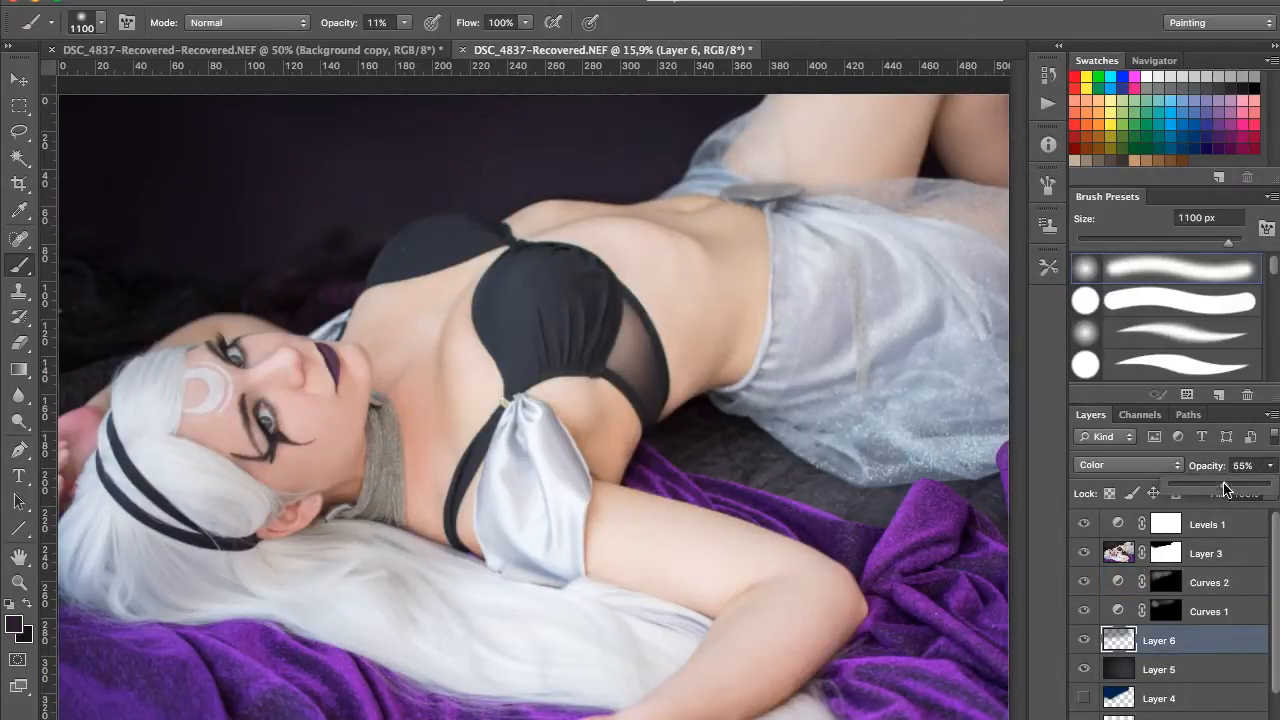
{"action": "left_click", "coordinate": [1205, 524]}
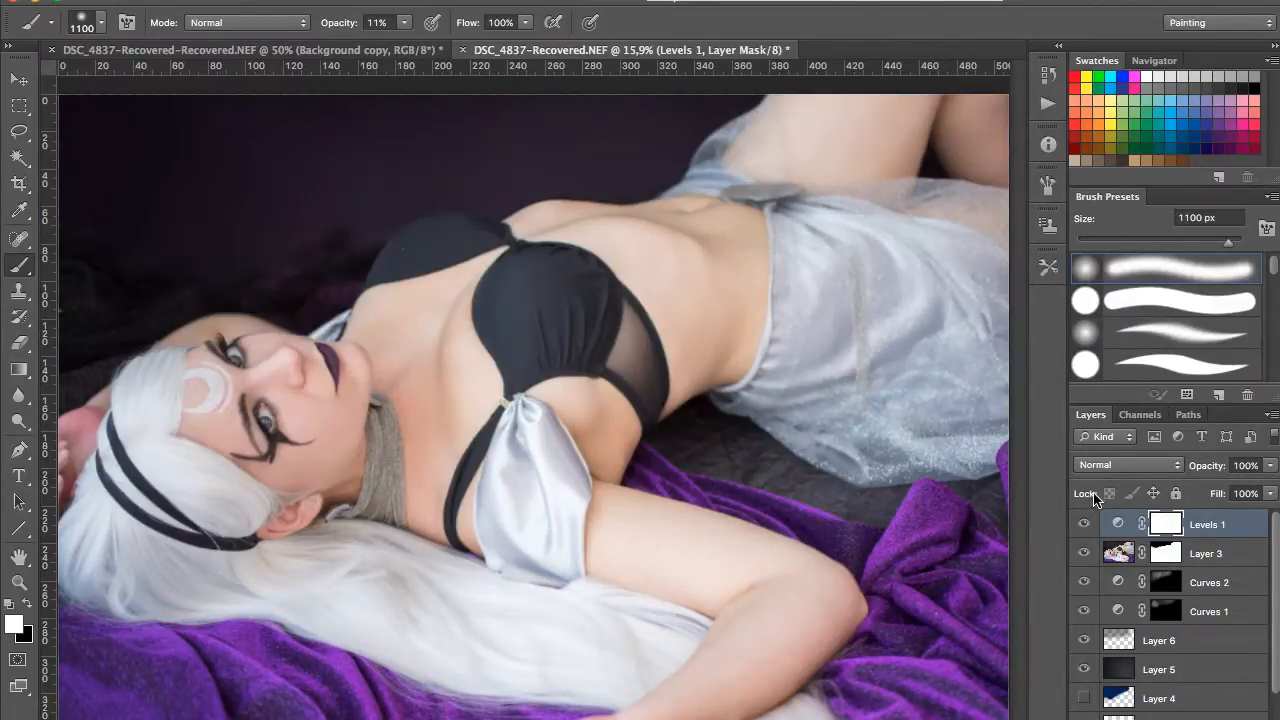
Step: Disable and re-enable Layer 3's mask to compare the original backdrop with the retouched one
{"action": "right_click", "coordinate": [1165, 551]}
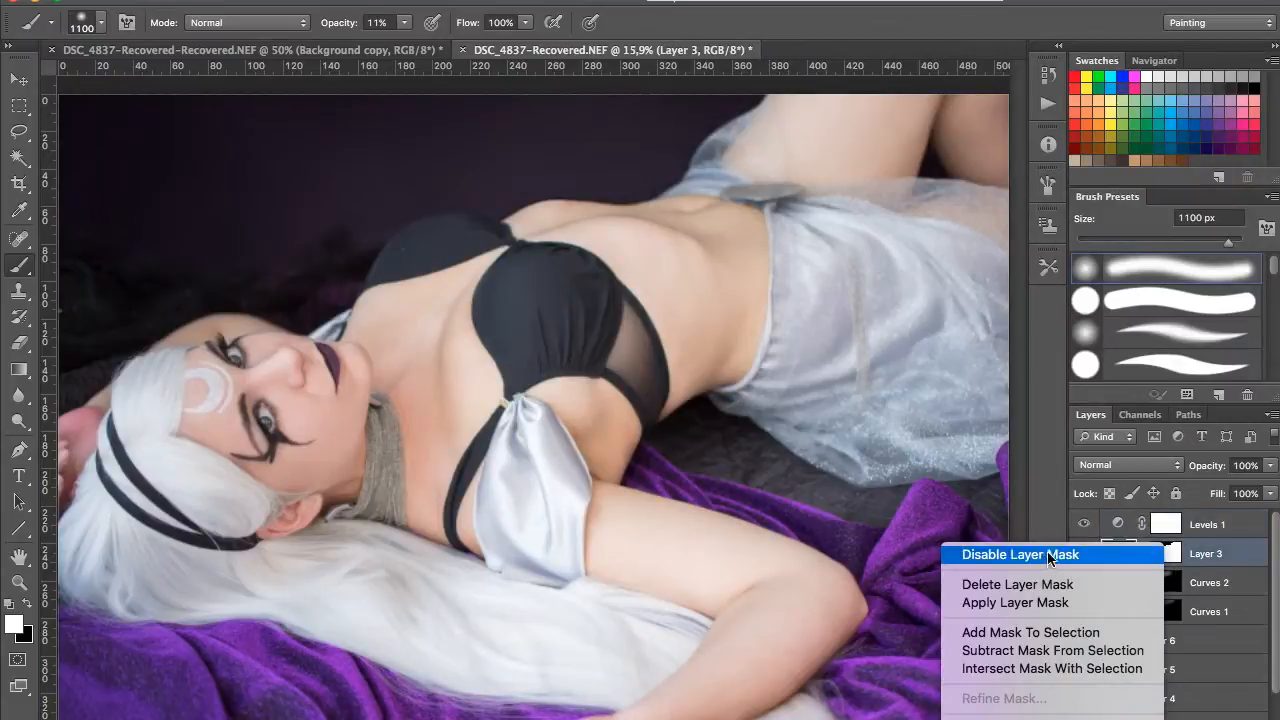
{"action": "left_click", "coordinate": [1160, 551]}
{"action": "left_click", "coordinate": [1165, 551], "text": "shift"}
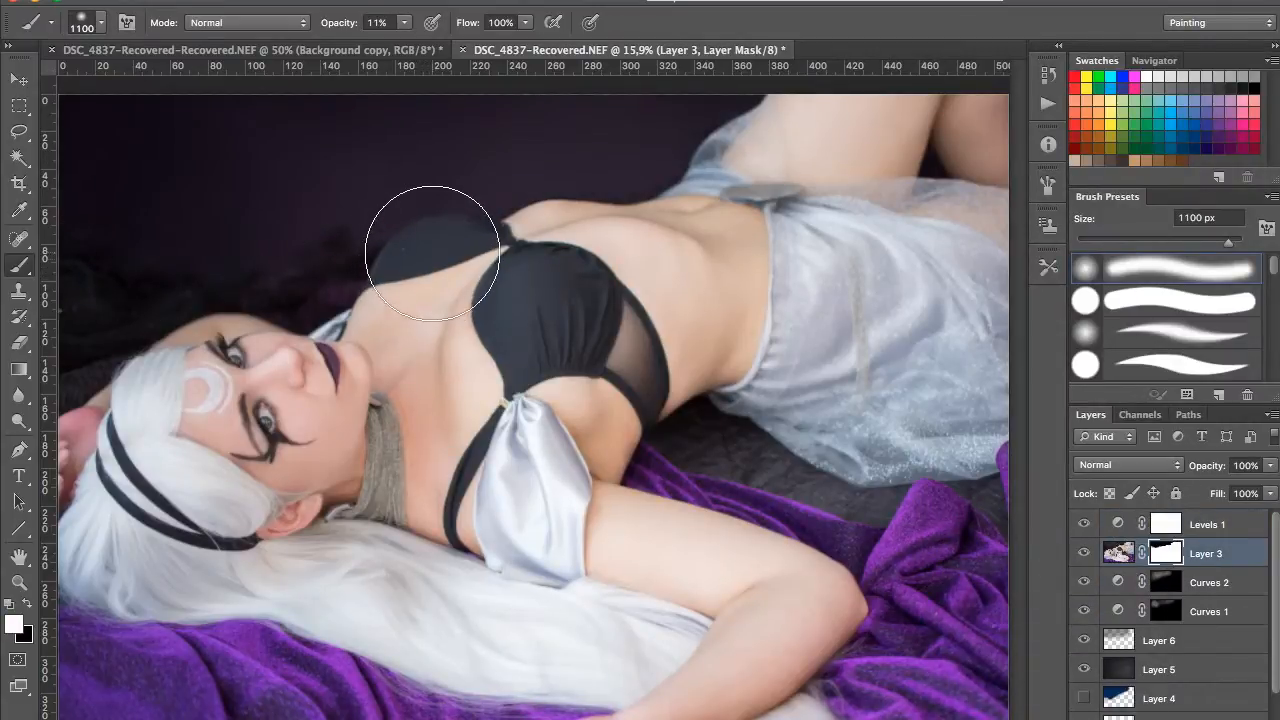
Step: Paint white on Layer 3's mask around the dark fur beside the black top with a 100 px brush at 20% opacity
{"action": "key", "text": "super+plus"}
{"action": "key", "text": "super+plus"}
{"action": "key", "text": "super+plus"}
{"action": "key", "text": "super+plus"}
{"action": "key", "text": "super+plus"}
{"action": "left_click_drag", "start_coordinate": [537, 428], "coordinate": [727, 528]}
{"action": "left_click_drag", "start_coordinate": [260, 120], "coordinate": [743, 561]}
{"action": "key", "text": "2"}
{"action": "key", "text": "bracketleft"}
{"action": "key", "text": "bracketleft"}
{"action": "key", "text": "bracketleft"}
{"action": "key", "text": "bracketleft"}
{"action": "key", "text": "bracketleft"}
{"action": "key", "text": "bracketleft"}
{"action": "key", "text": "bracketleft"}
{"action": "key", "text": "bracketleft"}
{"action": "key", "text": "bracketleft"}
{"action": "key", "text": "bracketleft"}
{"action": "key", "text": "bracketleft"}
{"action": "key", "text": "bracketleft"}
{"action": "key", "text": "bracketleft"}
{"action": "key", "text": "bracketleft"}
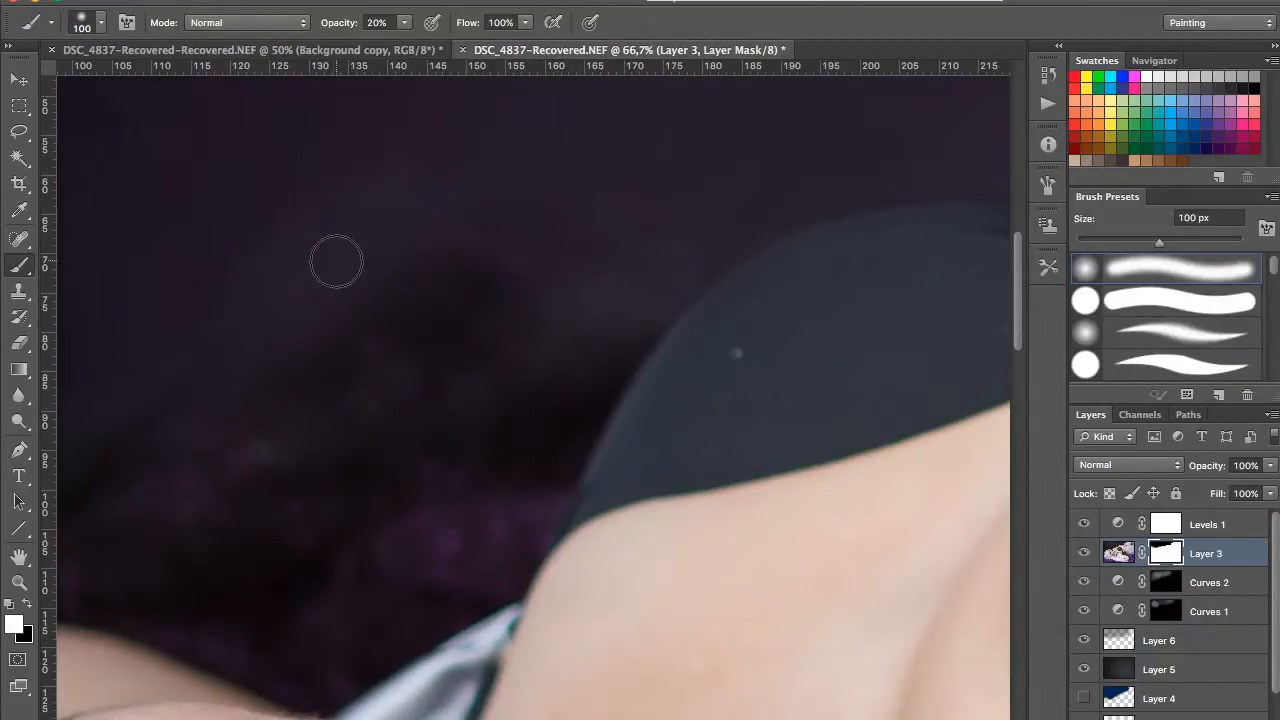
Step: Restore the fur's upper edge by painting white on Layer 3's mask with a 200 px brush at 40% opacity
{"action": "key", "text": "bracketright"}
{"action": "key", "text": "bracketright"}
{"action": "key", "text": "bracketright"}
{"action": "key", "text": "bracketright"}
{"action": "key", "text": "4"}
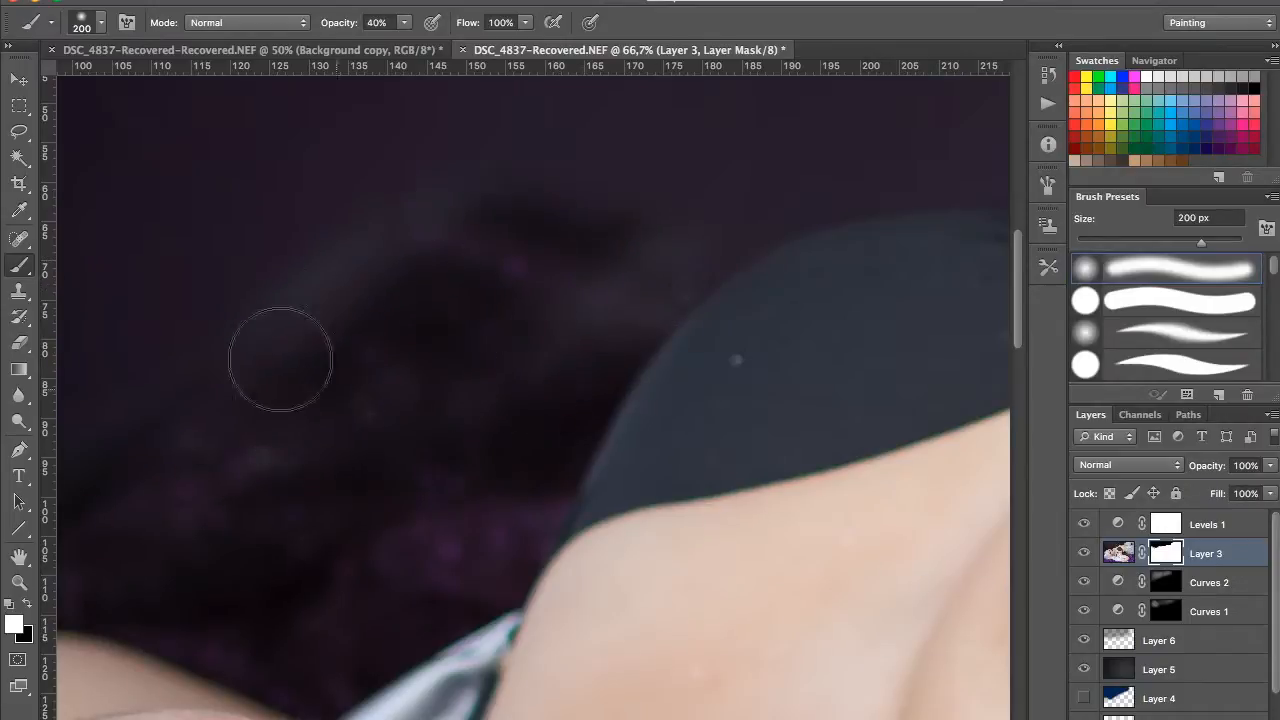
{"action": "left_click_drag", "start_coordinate": [238, 447], "coordinate": [638, 322]}
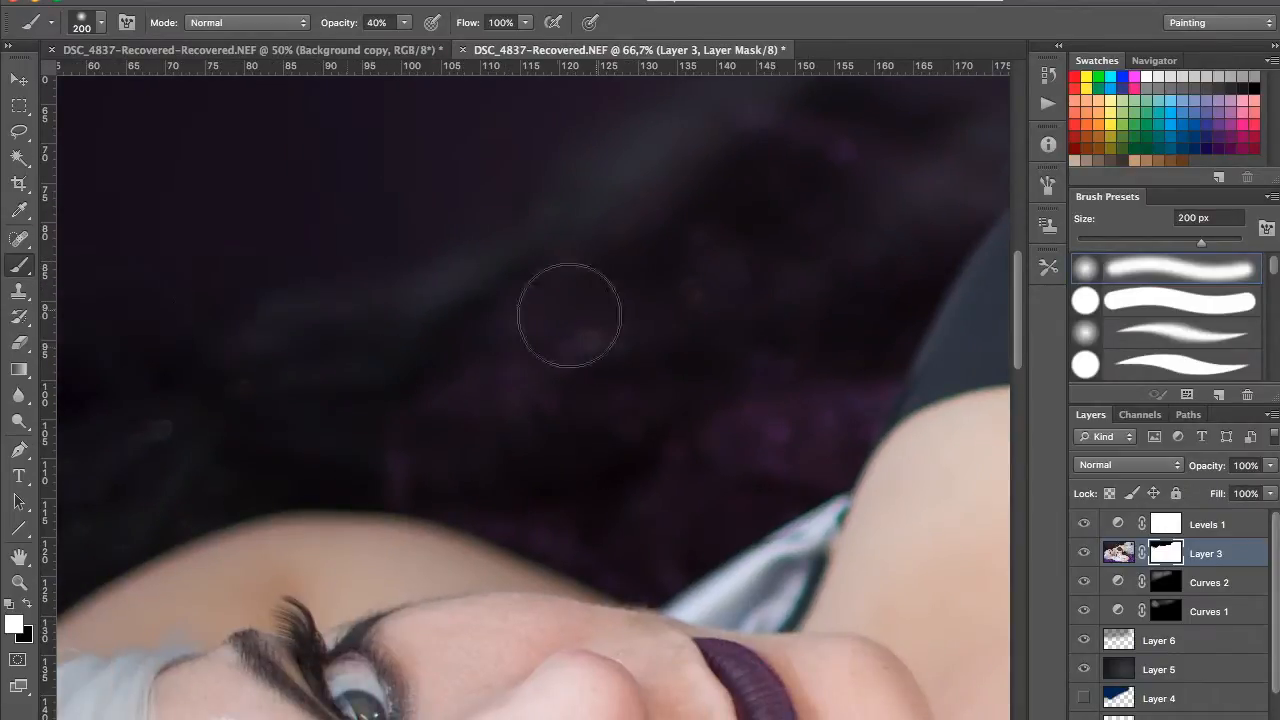
{"action": "left_click_drag", "start_coordinate": [371, 380], "coordinate": [677, 436]}
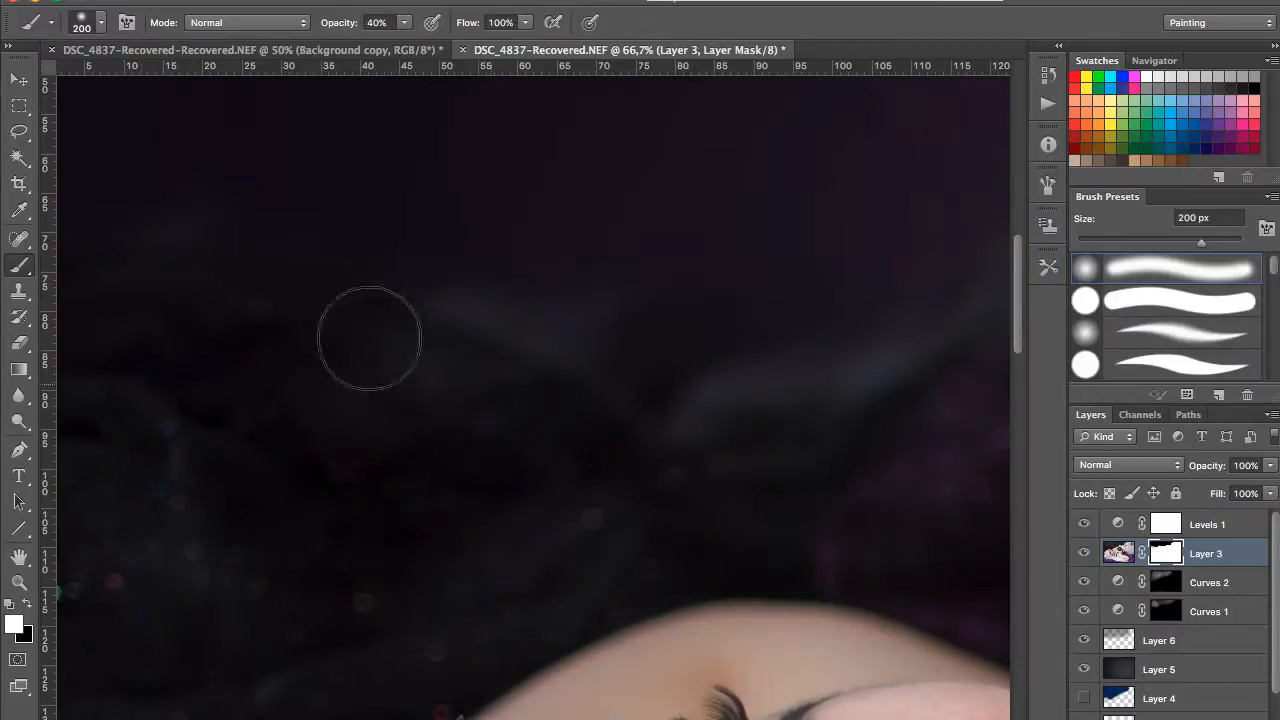
{"action": "left_click_drag", "start_coordinate": [100, 389], "coordinate": [336, 324]}
Step: Raise the brush opacity to 100% and continue painting white along the fur's edge on Layer 3's mask
{"action": "key", "text": "0"}
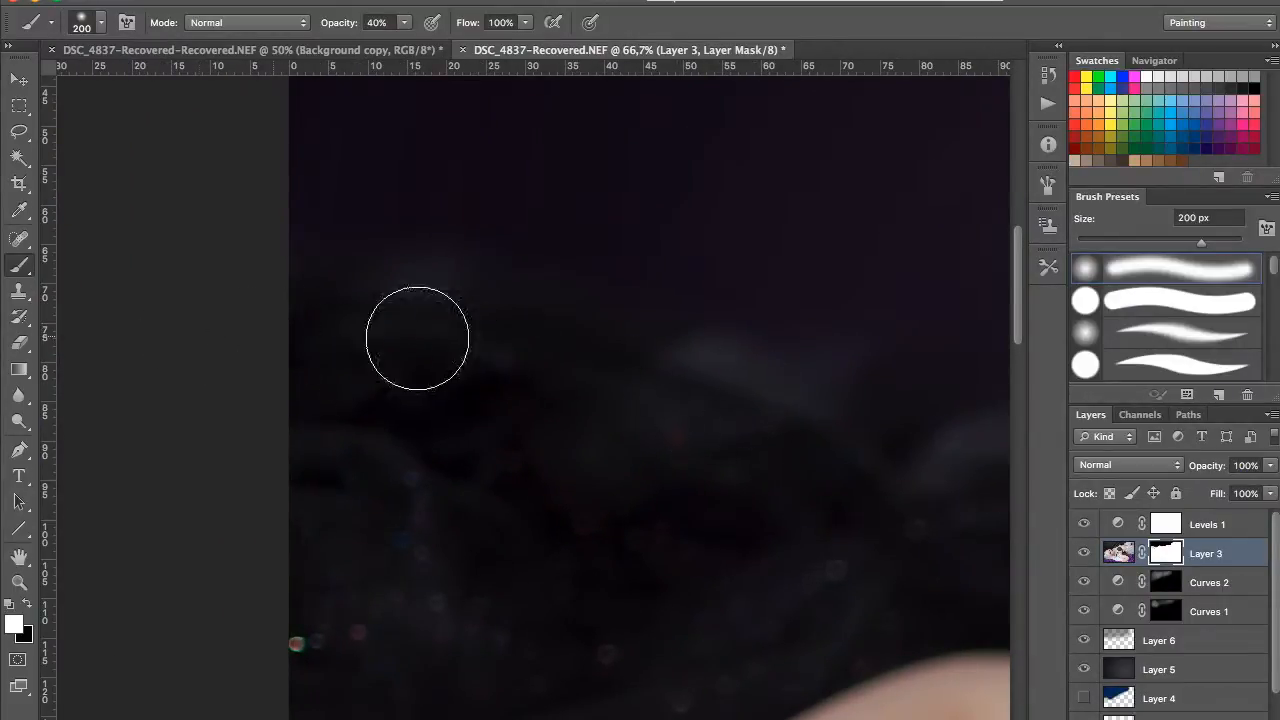
{"action": "left_click_drag", "start_coordinate": [593, 475], "coordinate": [300, 391]}
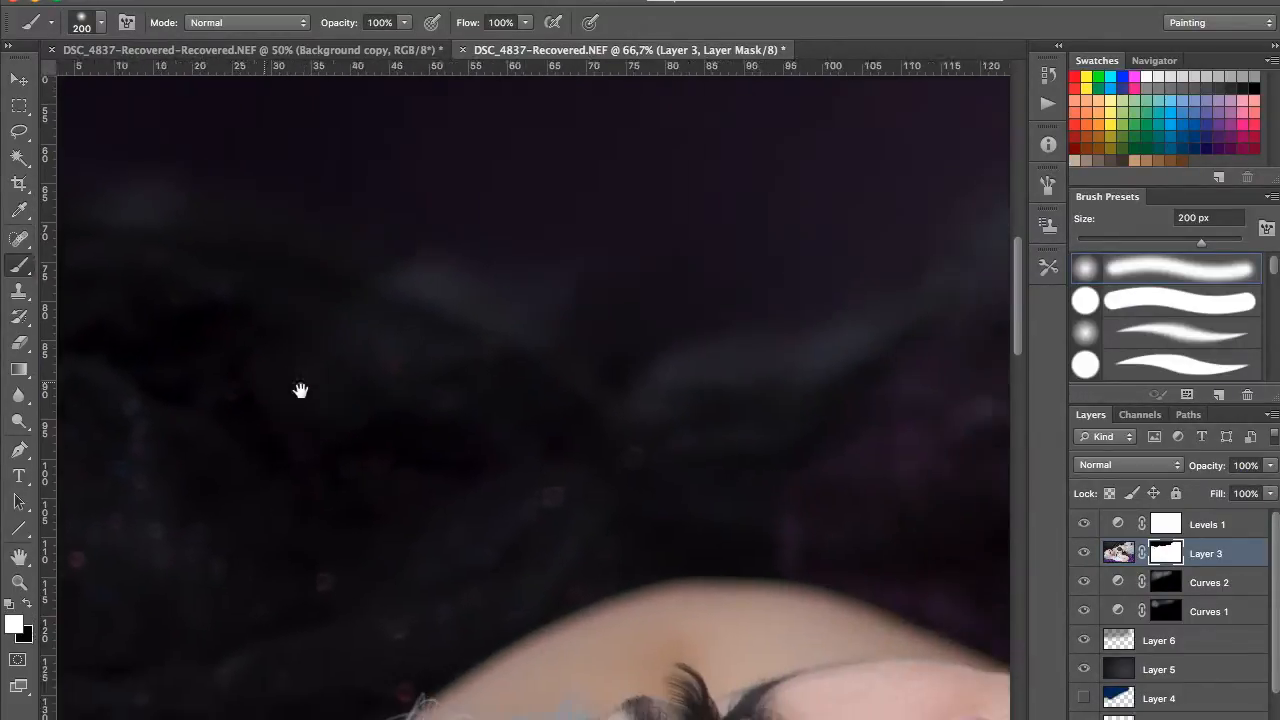
{"action": "left_click_drag", "start_coordinate": [918, 362], "coordinate": [566, 420]}
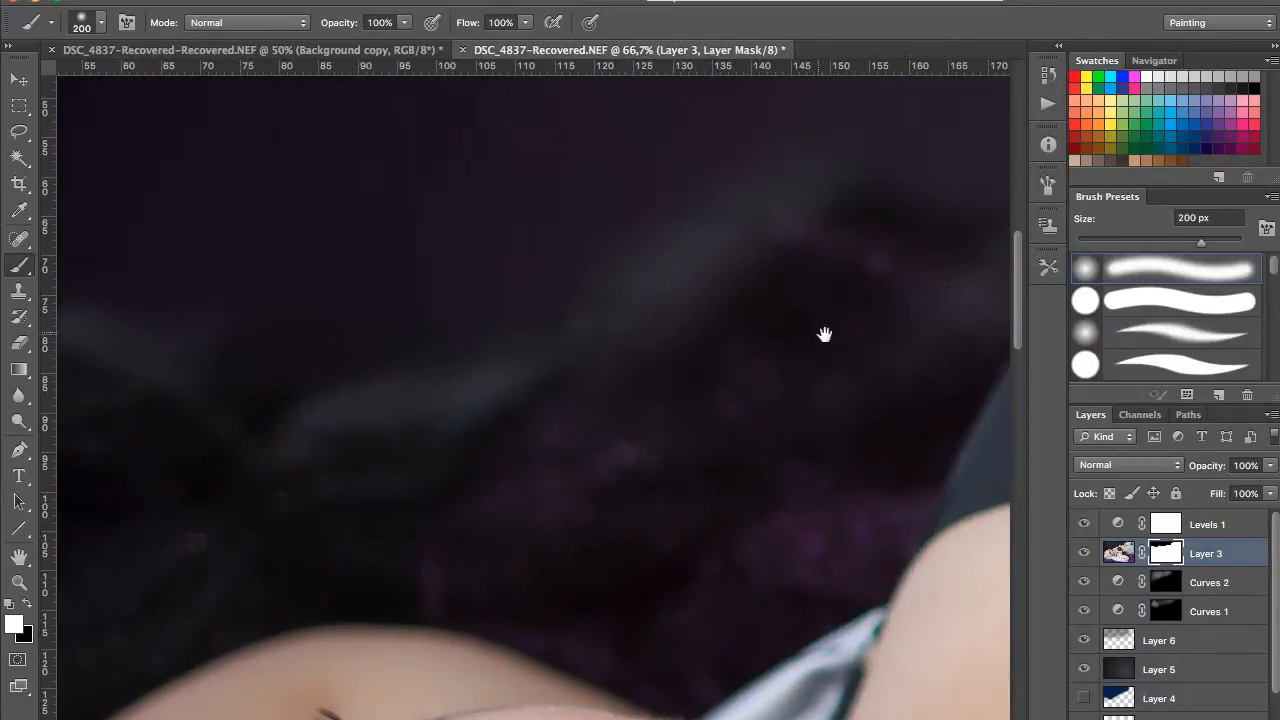
{"action": "left_click_drag", "start_coordinate": [730, 260], "coordinate": [843, 289]}
Step: Paint black on Layer 3's mask along the fur's upper edge with a 100 px brush at 70% opacity to blend it
{"action": "key", "text": "x"}
{"action": "left_click_drag", "start_coordinate": [365, 170], "coordinate": [872, 292]}
{"action": "key", "text": "7"}
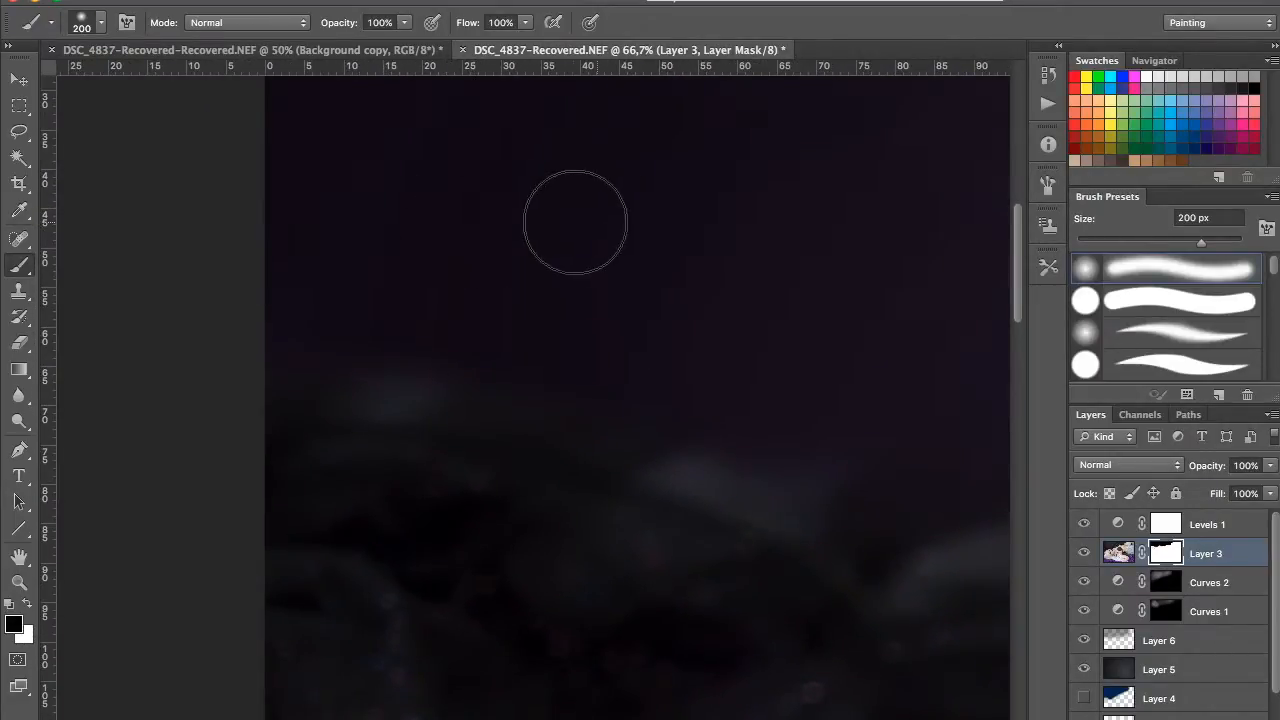
{"action": "key", "text": "["}
{"action": "key", "text": "["}
{"action": "key", "text": "["}
{"action": "key", "text": "["}
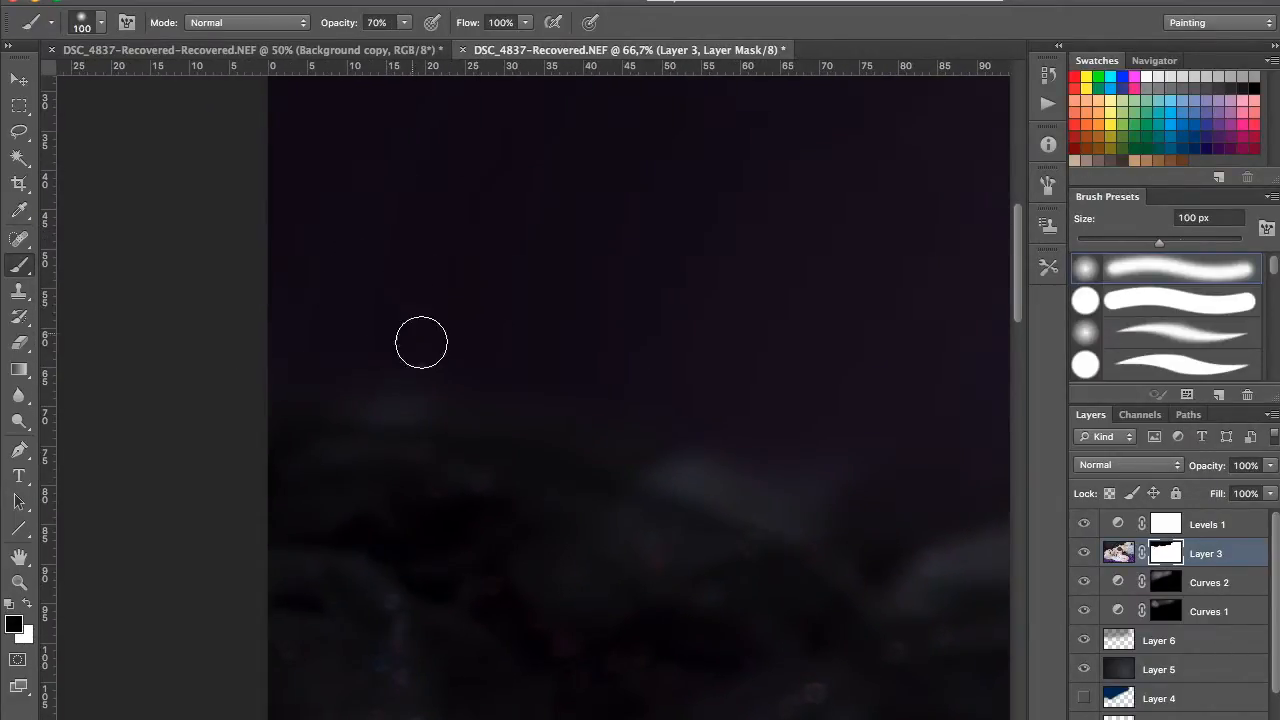
{"action": "mouse_move", "coordinate": [312, 341]}
{"action": "left_mouse_down"}
{"action": "mouse_move", "coordinate": [617, 414]}
{"action": "mouse_move", "coordinate": [530, 418]}
{"action": "mouse_move", "coordinate": [262, 387]}
{"action": "left_mouse_up"}
{"action": "left_click_drag", "start_coordinate": [653, 343], "coordinate": [250, 211]}
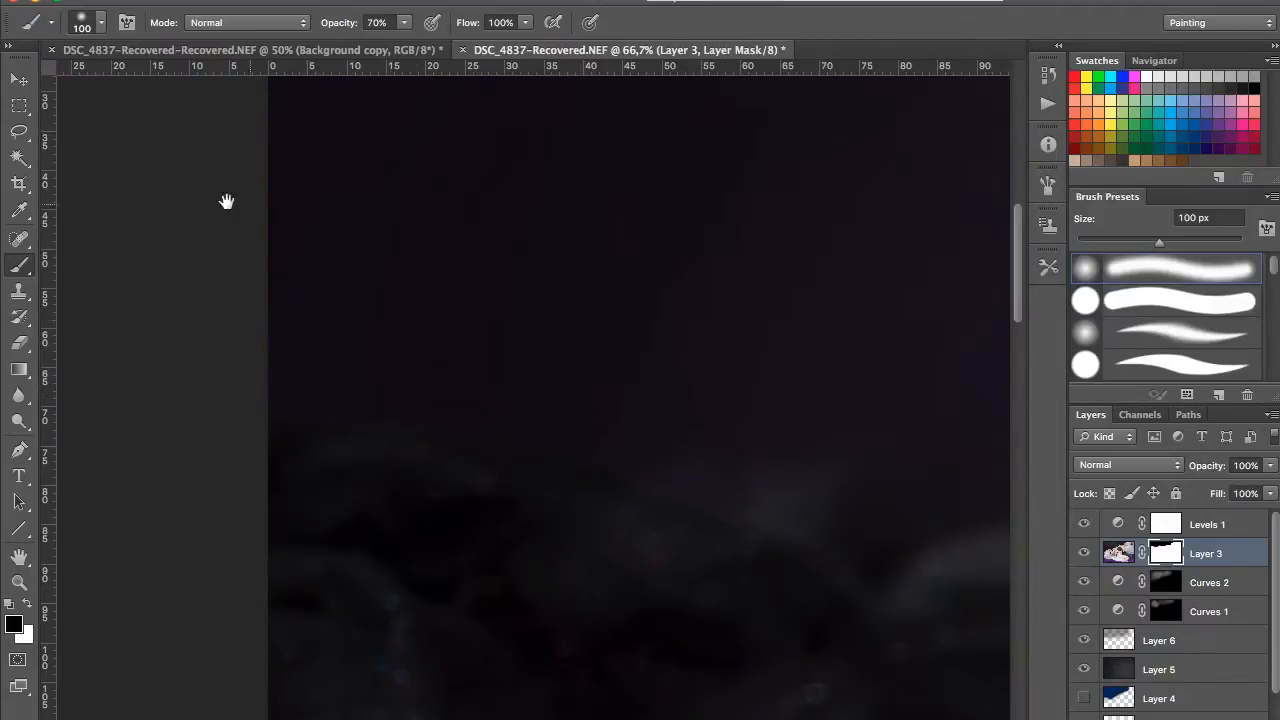
{"action": "left_click_drag", "start_coordinate": [523, 429], "coordinate": [523, 366]}
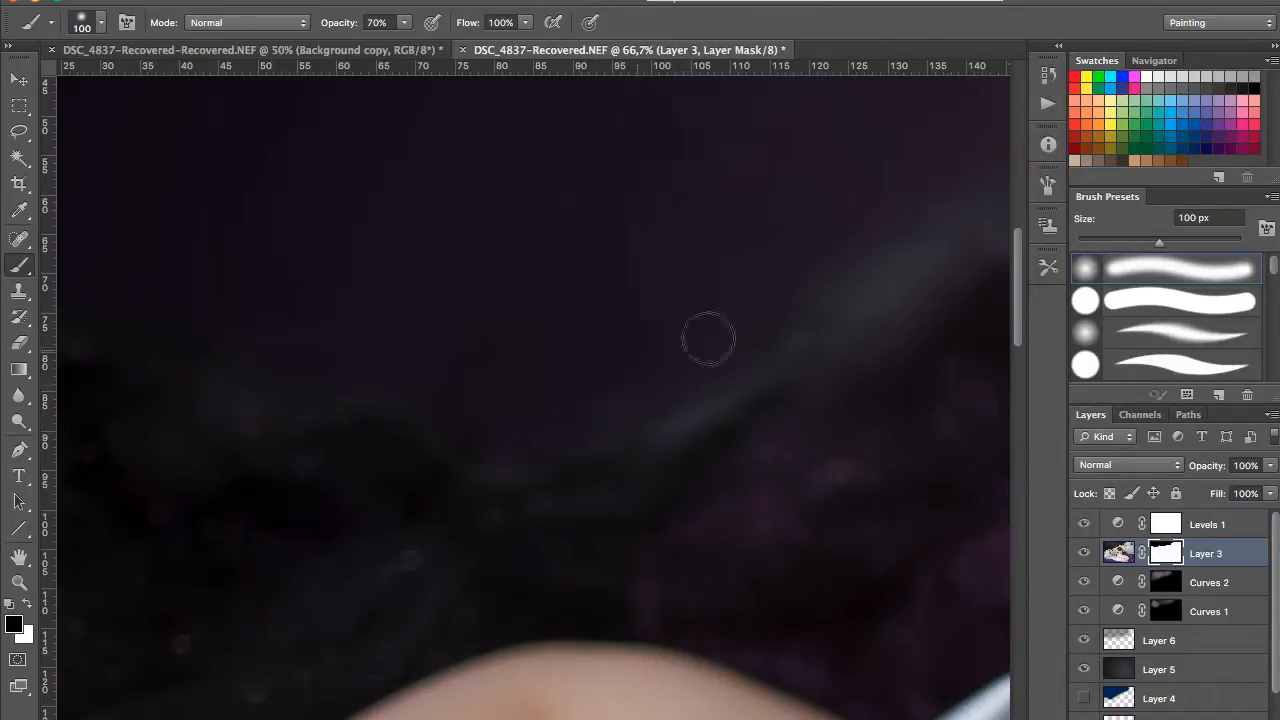
Step: Blend the rest of the fur's edge towards the black top on Layer 3's mask with a 200 px black brush
{"action": "left_click_drag", "start_coordinate": [599, 266], "coordinate": [262, 273]}
{"action": "key", "text": "bracketright"}
{"action": "key", "text": "bracketright"}
{"action": "key", "text": "bracketright"}
{"action": "key", "text": "bracketright"}
{"action": "mouse_move", "coordinate": [502, 252]}
{"action": "left_mouse_down"}
{"action": "mouse_move", "coordinate": [602, 213]}
{"action": "mouse_move", "coordinate": [337, 376]}
{"action": "mouse_move", "coordinate": [604, 207]}
{"action": "mouse_move", "coordinate": [687, 182]}
{"action": "mouse_move", "coordinate": [687, 207]}
{"action": "mouse_move", "coordinate": [939, 257]}
{"action": "mouse_move", "coordinate": [562, 247]}
{"action": "mouse_move", "coordinate": [598, 263]}
{"action": "left_mouse_up"}
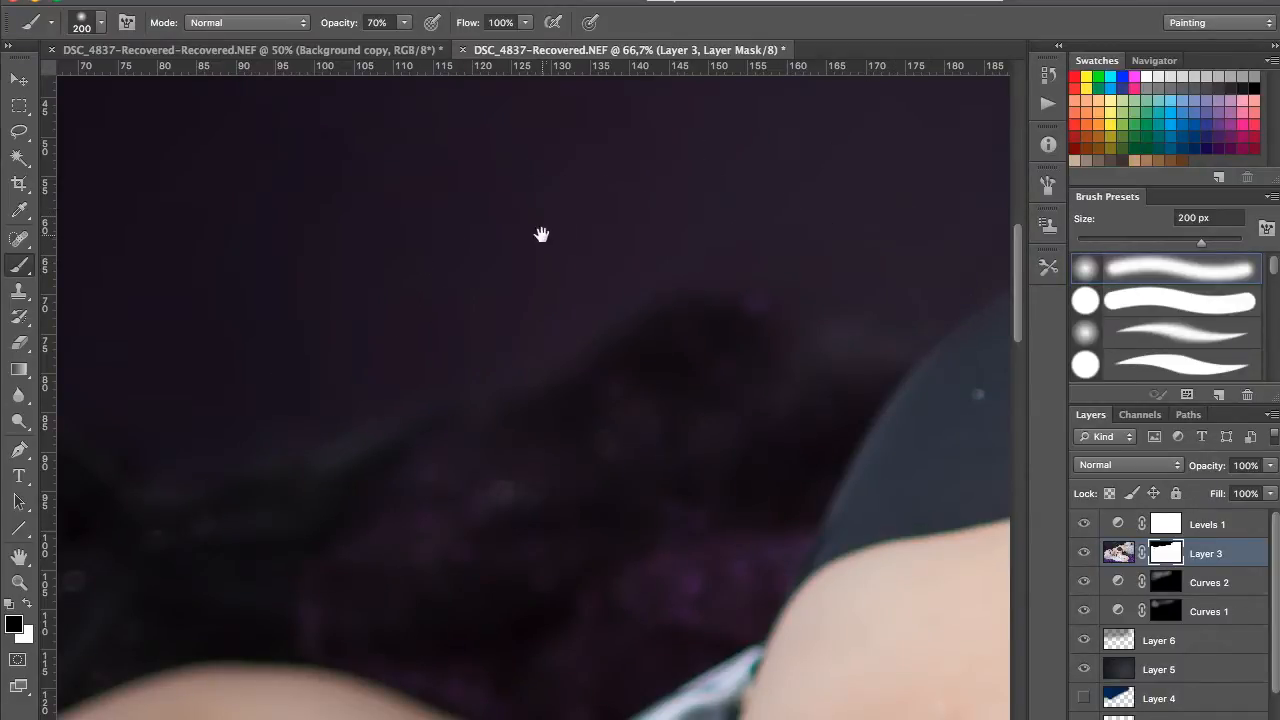
Step: View the whole photo and compare it with Layer 3 hidden and shown
{"action": "key", "text": "ctrl+0"}
{"action": "left_click", "coordinate": [1084, 554]}
{"action": "left_click", "coordinate": [1084, 554]}
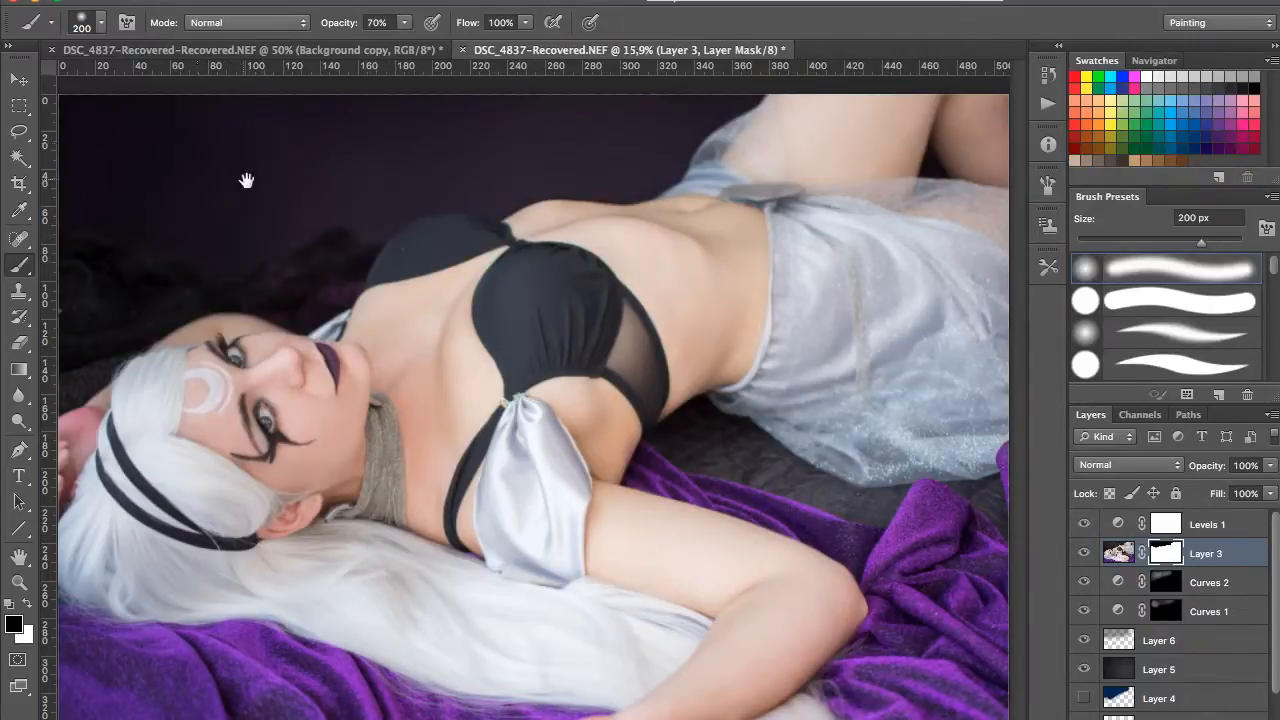
Step: Paint white on Layer 3's mask along the black top's outer edge with a 200 px brush at 70% opacity
{"action": "key", "text": "x"}
{"action": "key", "text": "ctrl+plus"}
{"action": "key", "text": "ctrl+plus"}
{"action": "key", "text": "ctrl+plus"}
{"action": "key", "text": "ctrl+plus"}
{"action": "key", "text": "ctrl+plus"}
{"action": "key", "text": "ctrl+plus"}
{"action": "key", "text": "ctrl+plus"}
{"action": "mouse_move", "coordinate": [329, 194]}
{"action": "left_mouse_down"}
{"action": "mouse_move", "coordinate": [475, 335]}
{"action": "mouse_move", "coordinate": [563, 506]}
{"action": "mouse_move", "coordinate": [600, 680]}
{"action": "left_mouse_up"}
{"action": "left_click_drag", "start_coordinate": [597, 140], "coordinate": [660, 650]}
{"action": "mouse_move", "coordinate": [435, 110]}
{"action": "left_mouse_down"}
{"action": "mouse_move", "coordinate": [458, 291]}
{"action": "mouse_move", "coordinate": [700, 357]}
{"action": "mouse_move", "coordinate": [457, 280]}
{"action": "left_mouse_up"}
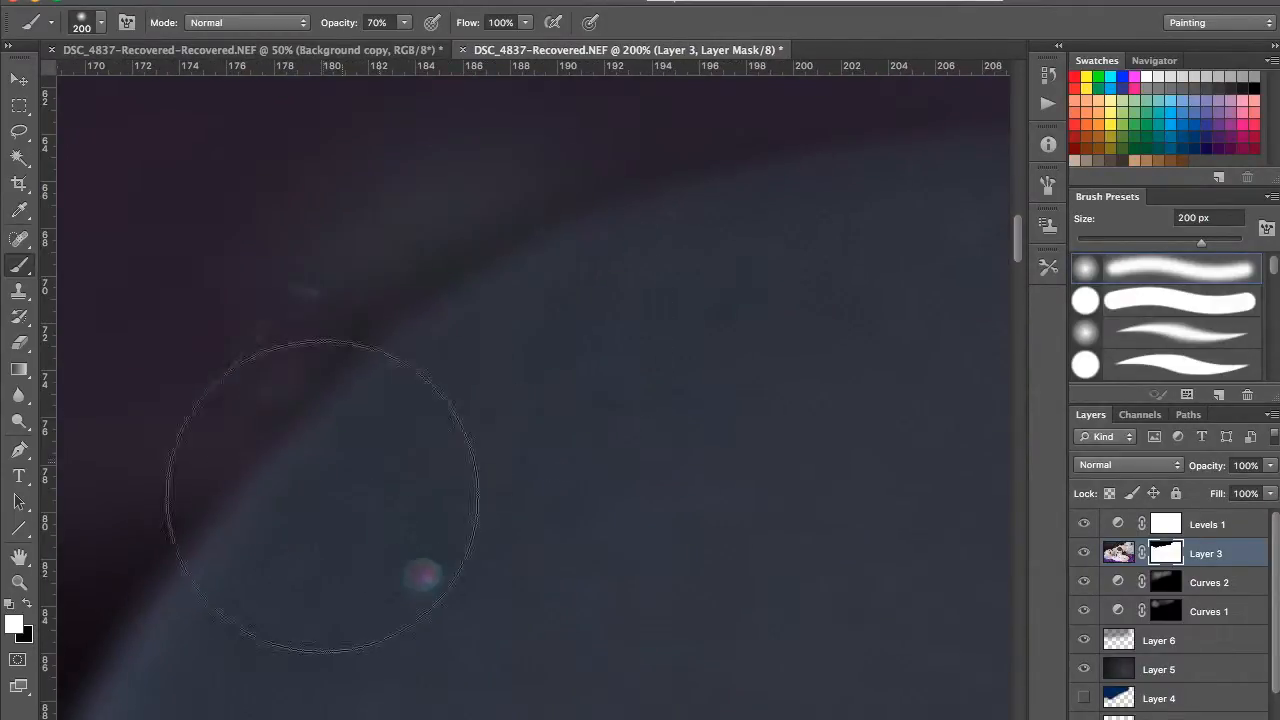
Step: Clean the backdrop along the black top's upper edge by painting black on Layer 3's mask with a 50 px brush
{"action": "key", "text": "bracketleft"}
{"action": "key", "text": "bracketleft"}
{"action": "key", "text": "bracketleft"}
{"action": "key", "text": "bracketleft"}
{"action": "key", "text": "bracketleft"}
{"action": "key", "text": "bracketleft"}
{"action": "key", "text": "x"}
{"action": "left_click_drag", "start_coordinate": [218, 338], "coordinate": [349, 234]}
{"action": "key", "text": "bracketleft"}
{"action": "key", "text": "bracketleft"}
{"action": "key", "text": "bracketleft"}
{"action": "left_click_drag", "start_coordinate": [277, 357], "coordinate": [530, 164]}
{"action": "left_click_drag", "start_coordinate": [366, 343], "coordinate": [205, 543]}
{"action": "mouse_move", "coordinate": [338, 321]}
{"action": "left_mouse_down"}
{"action": "mouse_move", "coordinate": [480, 297]}
{"action": "mouse_move", "coordinate": [245, 383]}
{"action": "left_mouse_up"}
{"action": "left_click_drag", "start_coordinate": [311, 291], "coordinate": [464, 241]}
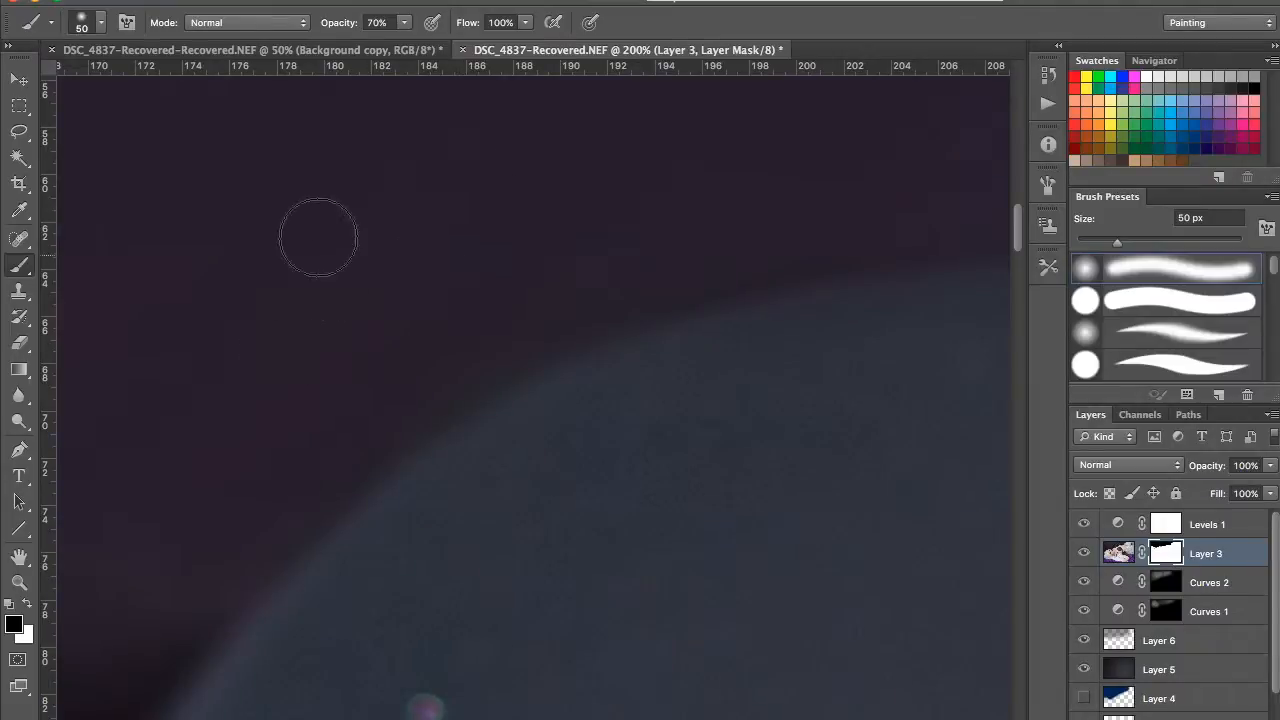
{"action": "scroll", "coordinate": [369, 266], "scroll_direction": "right", "scroll_amount": 5}
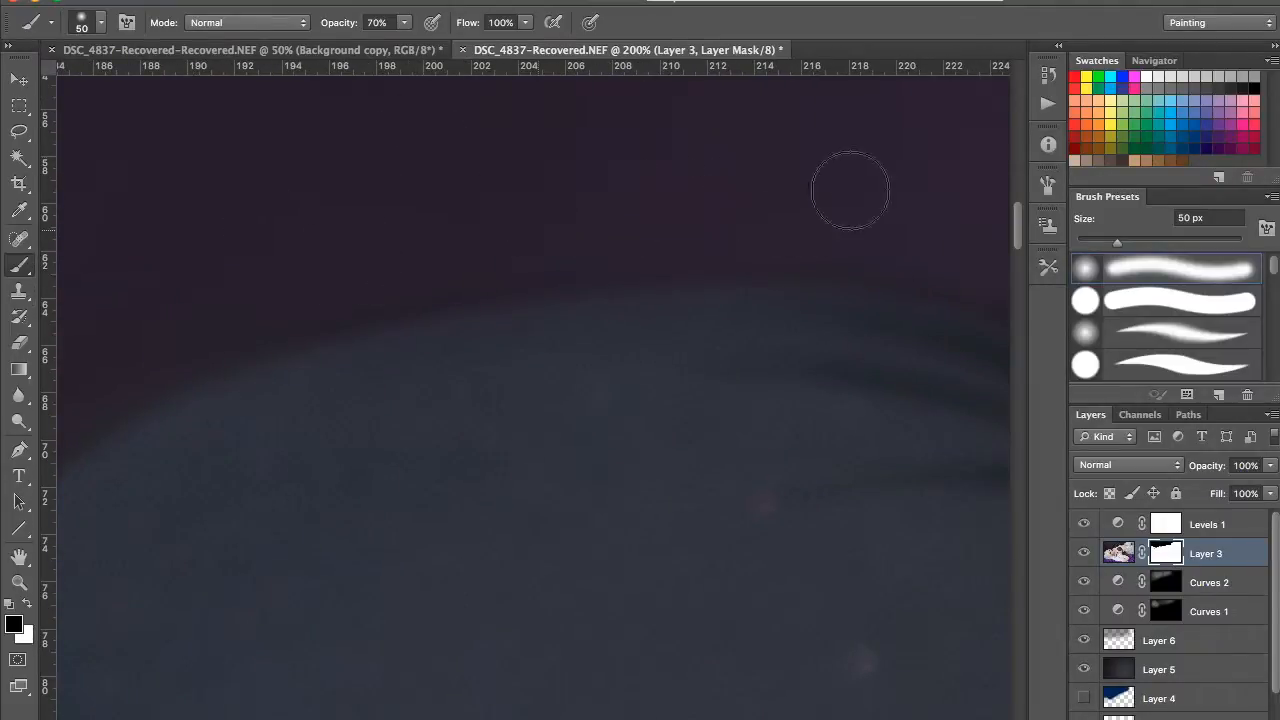
{"action": "scroll", "coordinate": [668, 194], "scroll_direction": "right", "scroll_amount": 5}
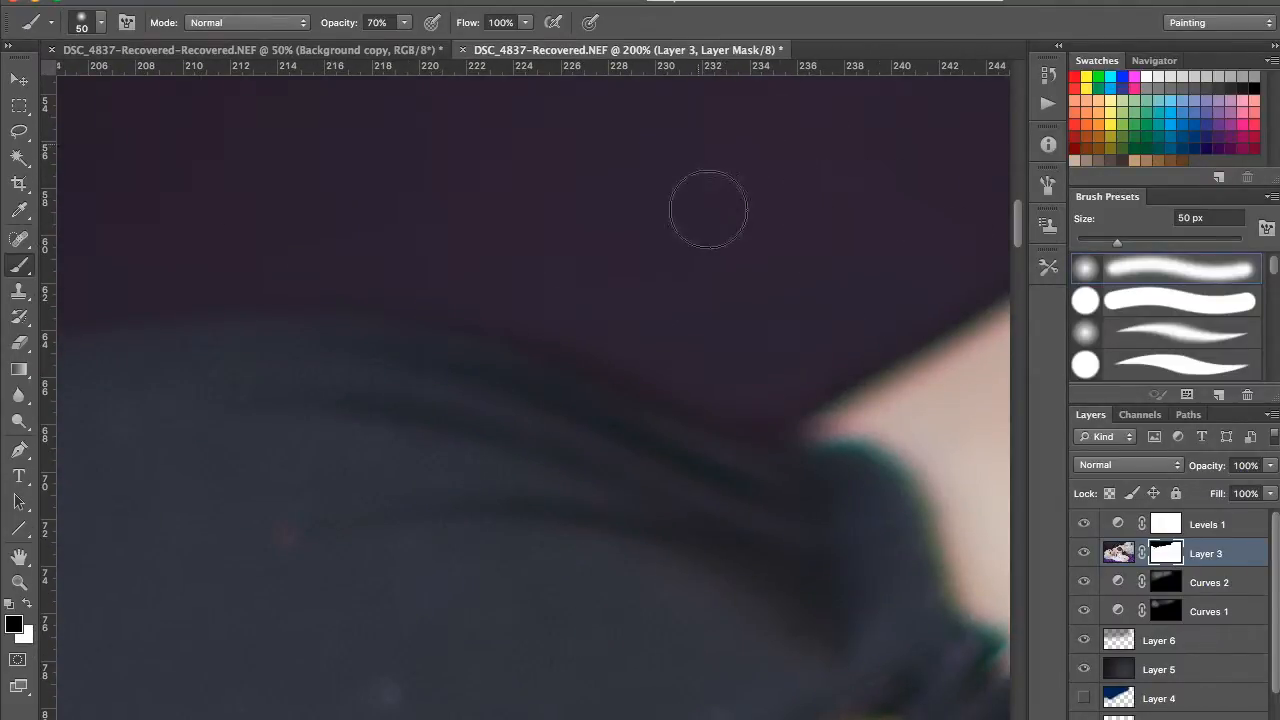
{"action": "key", "text": "super+0"}
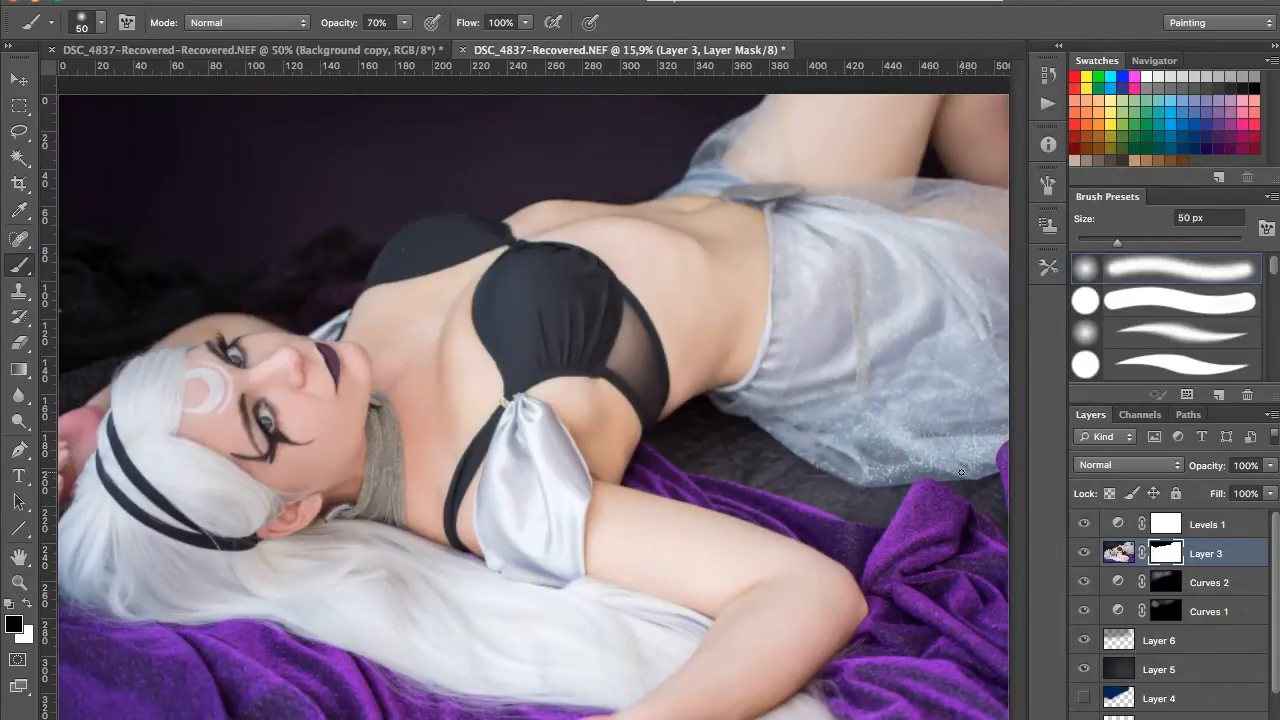
Step: Inspect the black top's edge at 50% zoom with Layer 6 hidden and shown
{"action": "key", "text": "super+plus"}
{"action": "key", "text": "super+plus"}
{"action": "key", "text": "super+plus"}
{"action": "key", "text": "super+plus"}
{"action": "left_click_drag", "start_coordinate": [294, 121], "coordinate": [668, 645]}
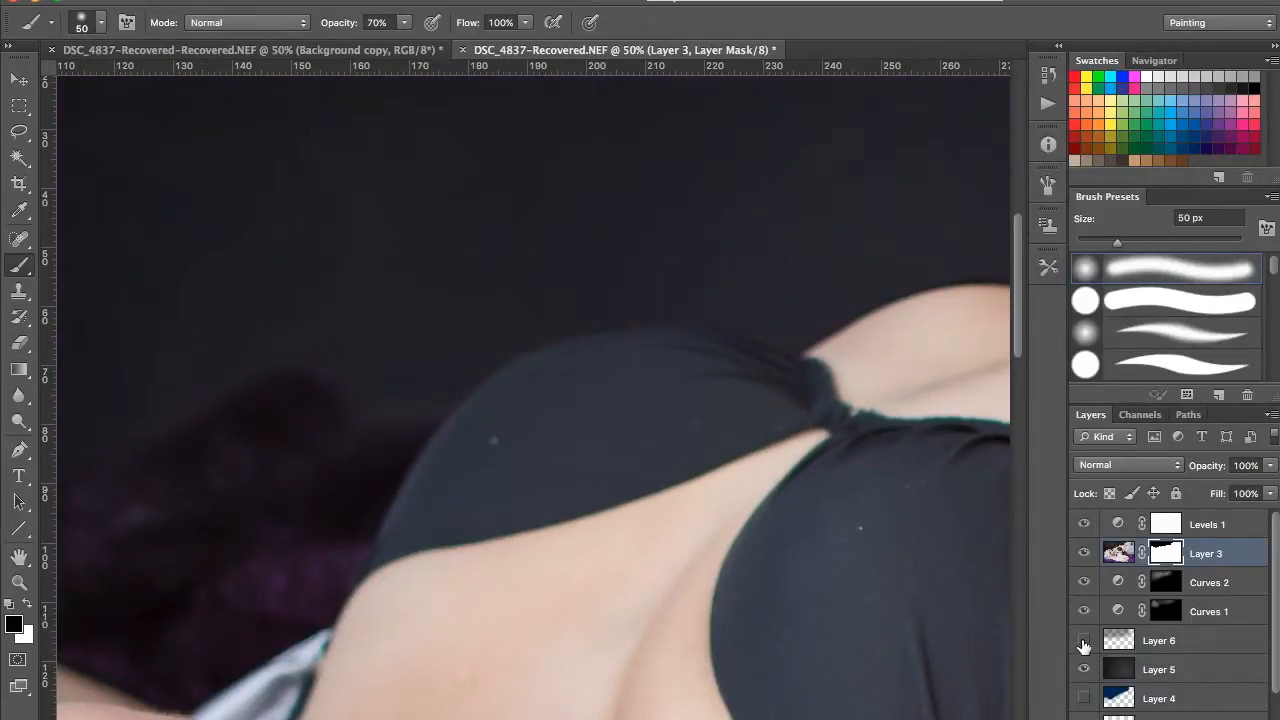
{"action": "key", "text": "super+0"}
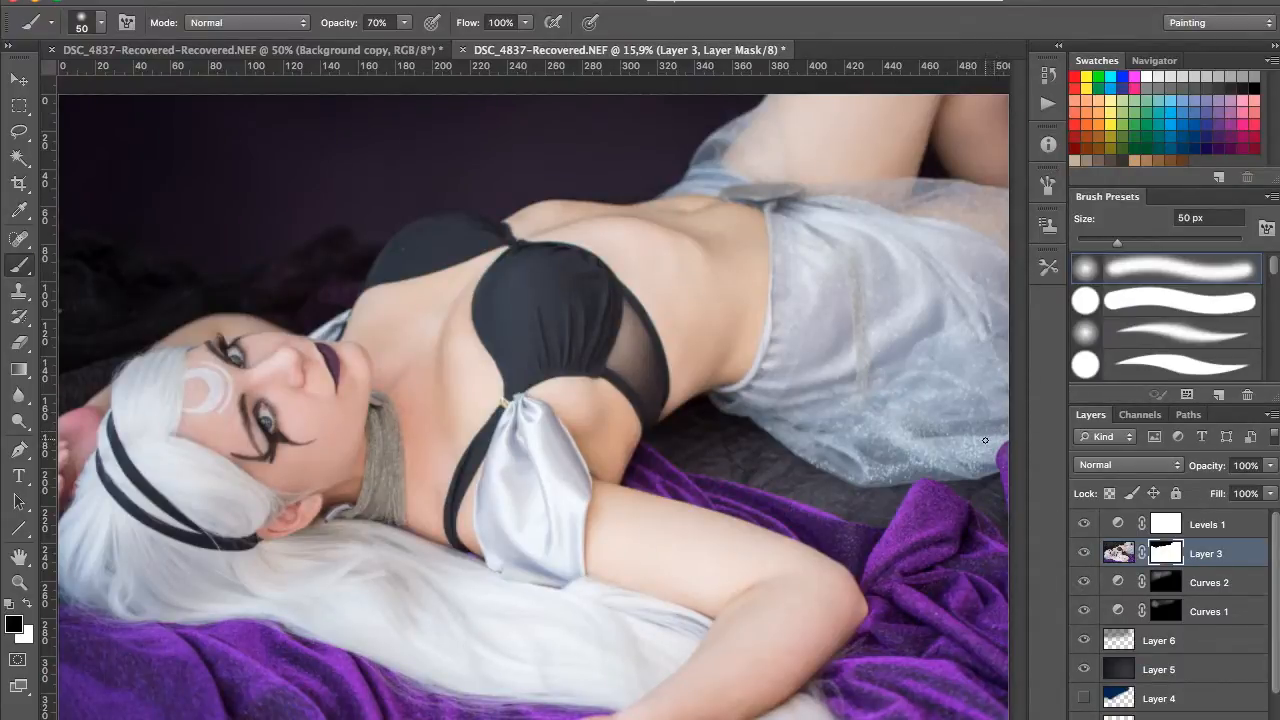
Step: Compare the photo with Layer 3 hidden and with its mask disabled, restore both, and select Levels 1
{"action": "left_click", "coordinate": [1084, 553]}
{"action": "left_click", "coordinate": [1086, 555]}
{"action": "right_click", "coordinate": [1168, 553]}
{"action": "left_click", "coordinate": [1060, 557]}
{"action": "left_click", "coordinate": [1153, 557], "text": "shift"}
{"action": "left_click", "coordinate": [1226, 527]}
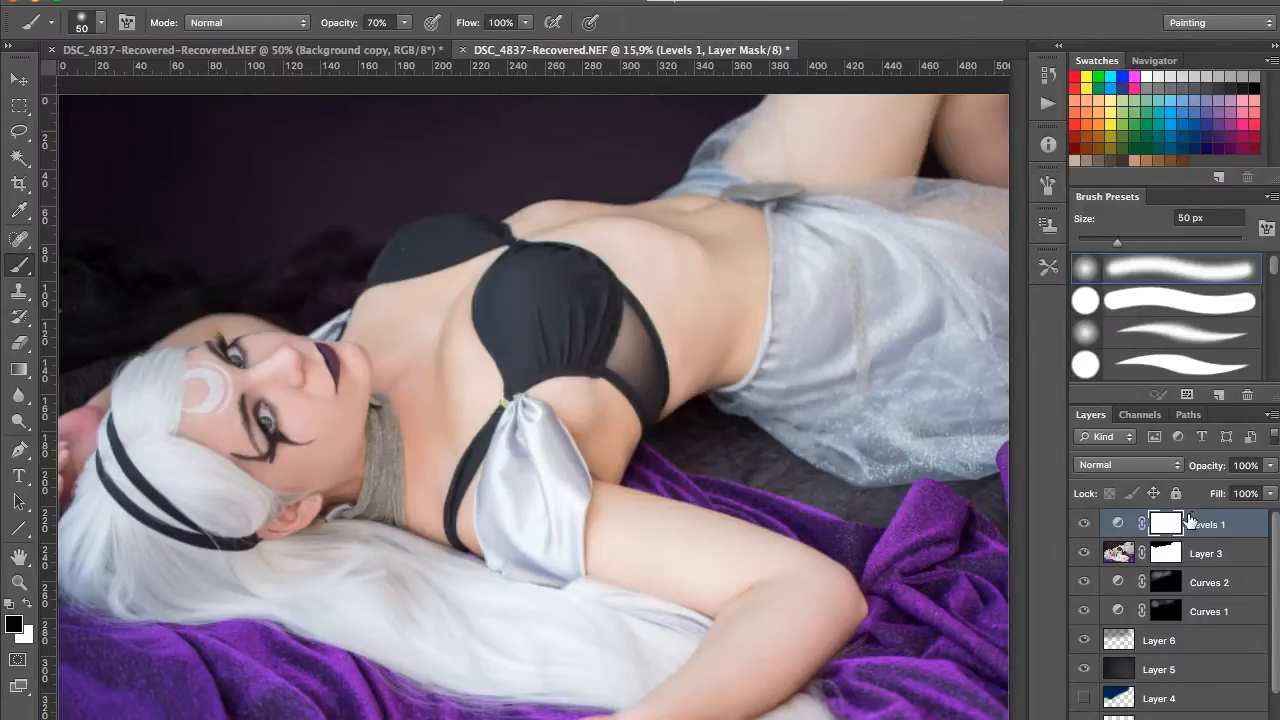
Step: Compare the backdrop with Layer 3's mask disabled and enabled
{"action": "right_click", "coordinate": [1175, 555]}
{"action": "left_click", "coordinate": [1160, 560]}
{"action": "left_click", "coordinate": [1170, 553], "text": "shift"}
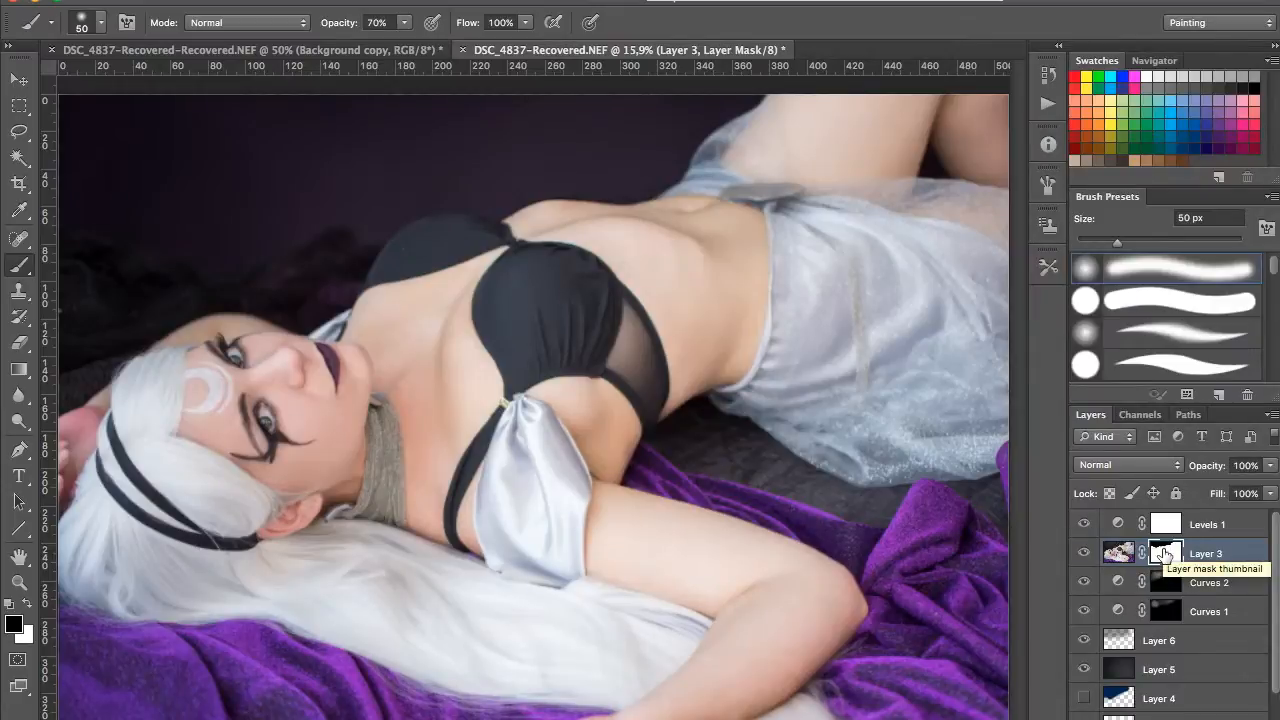
{"action": "right_click", "coordinate": [1165, 553]}
{"action": "left_click", "coordinate": [1143, 557]}
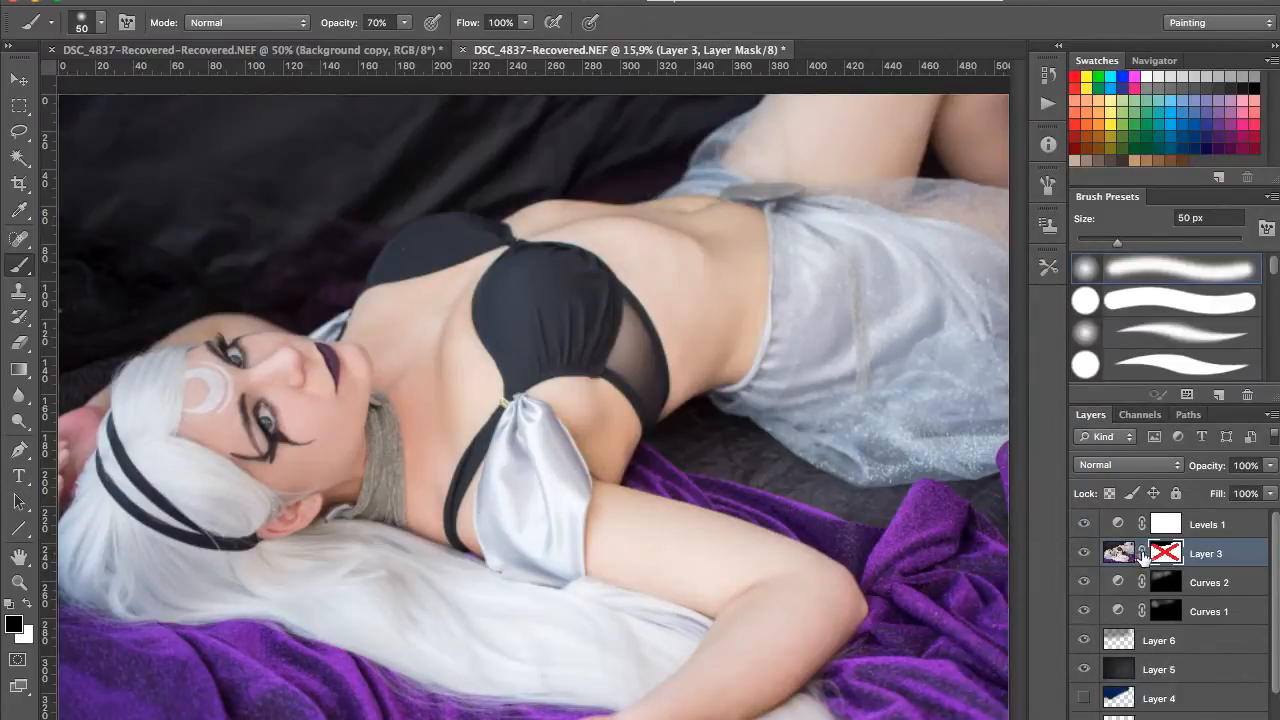
{"action": "left_click", "coordinate": [1153, 556], "text": "shift"}
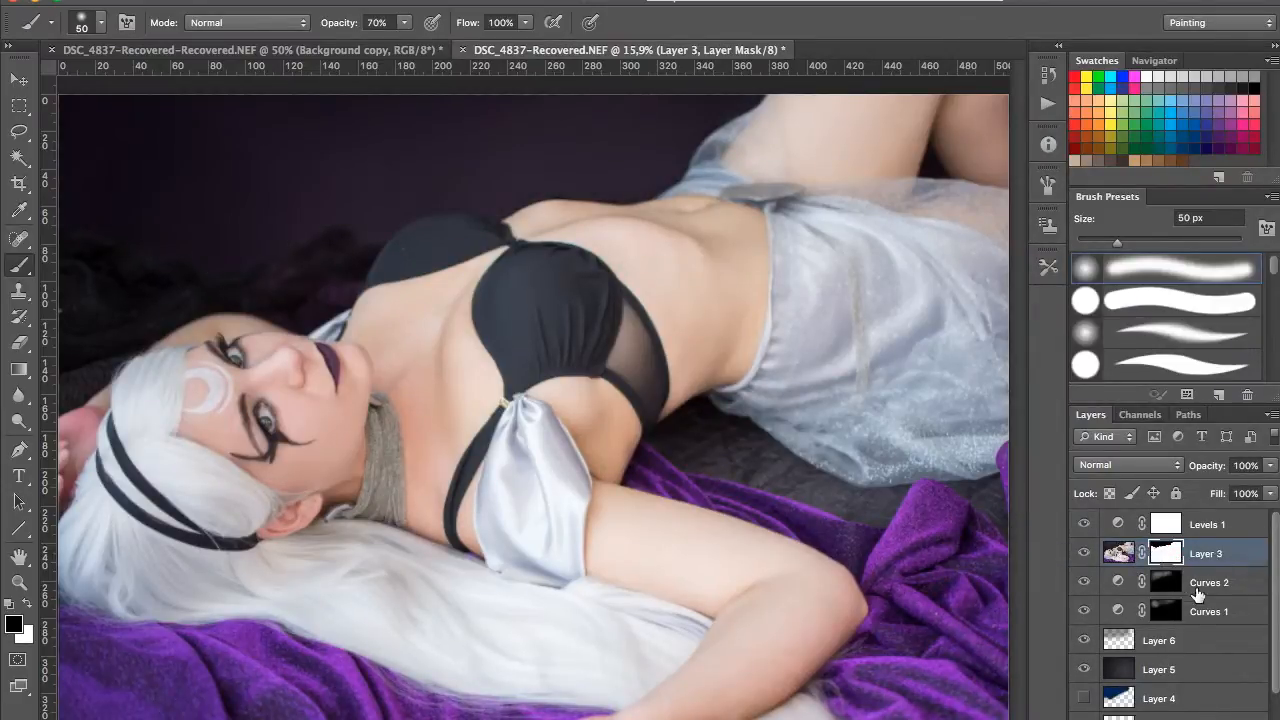
Step: Duplicate Layer 3, move the copy directly below Layer 5, and disable the copy's layer mask
{"action": "left_click_drag", "start_coordinate": [1214, 563], "coordinate": [1218, 719]}
{"action": "left_click_drag", "start_coordinate": [1220, 531], "coordinate": [1196, 686]}
{"action": "right_click", "coordinate": [1168, 613]}
Step: Group Curves 2, Curves 1, Layer 6 and Layer 5 together and lower the group's opacity to 89%
{"action": "left_click", "coordinate": [1110, 565]}
{"action": "left_click", "coordinate": [1228, 556]}
{"action": "left_click", "coordinate": [1194, 719]}
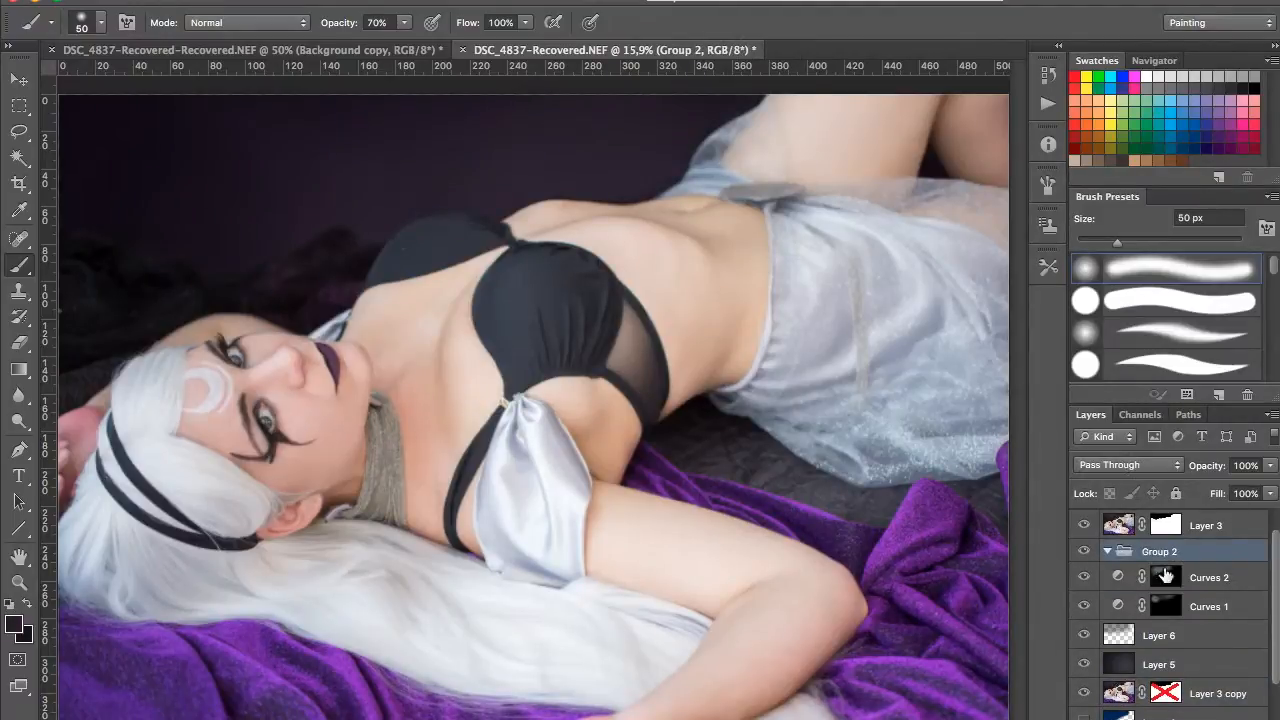
{"action": "scroll", "coordinate": [1205, 583], "scroll_direction": "down", "scroll_amount": 3}
{"action": "double_click", "coordinate": [1200, 584]}
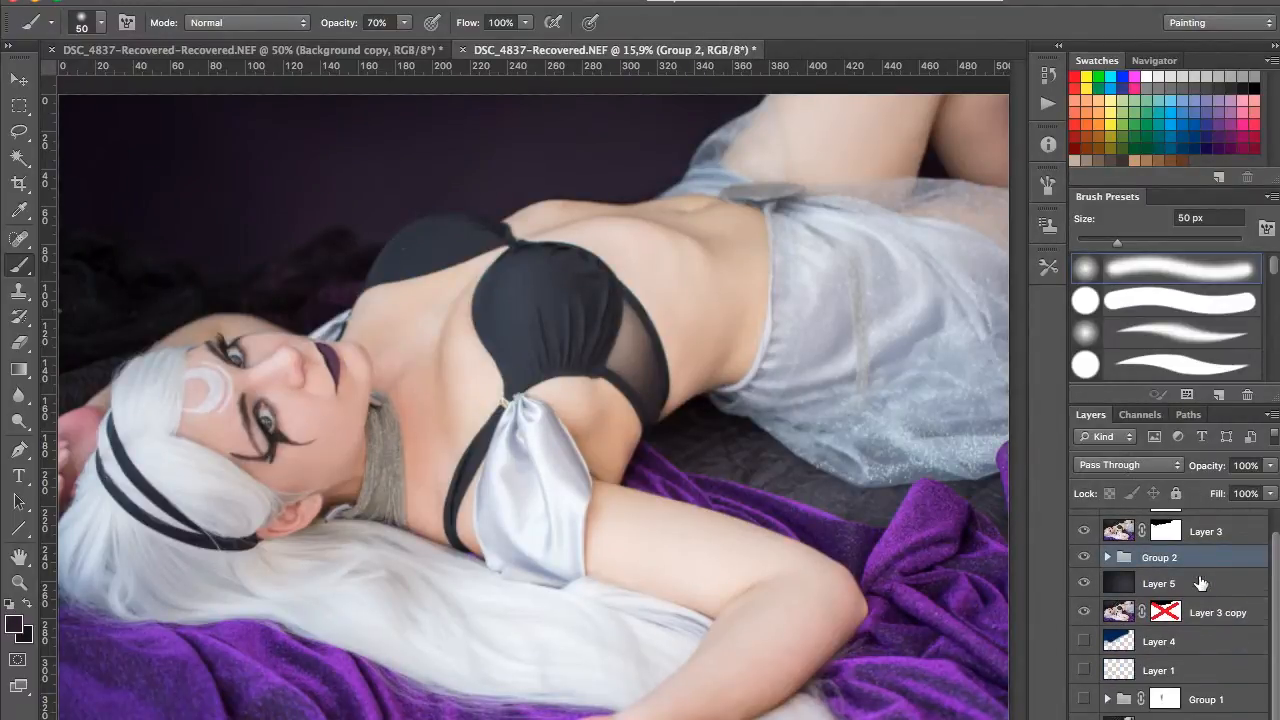
{"action": "left_click", "coordinate": [1218, 215]}
{"action": "left_click", "coordinate": [1173, 558]}
{"action": "left_click_drag", "start_coordinate": [1176, 586], "coordinate": [1174, 560]}
{"action": "left_click", "coordinate": [1271, 489]}
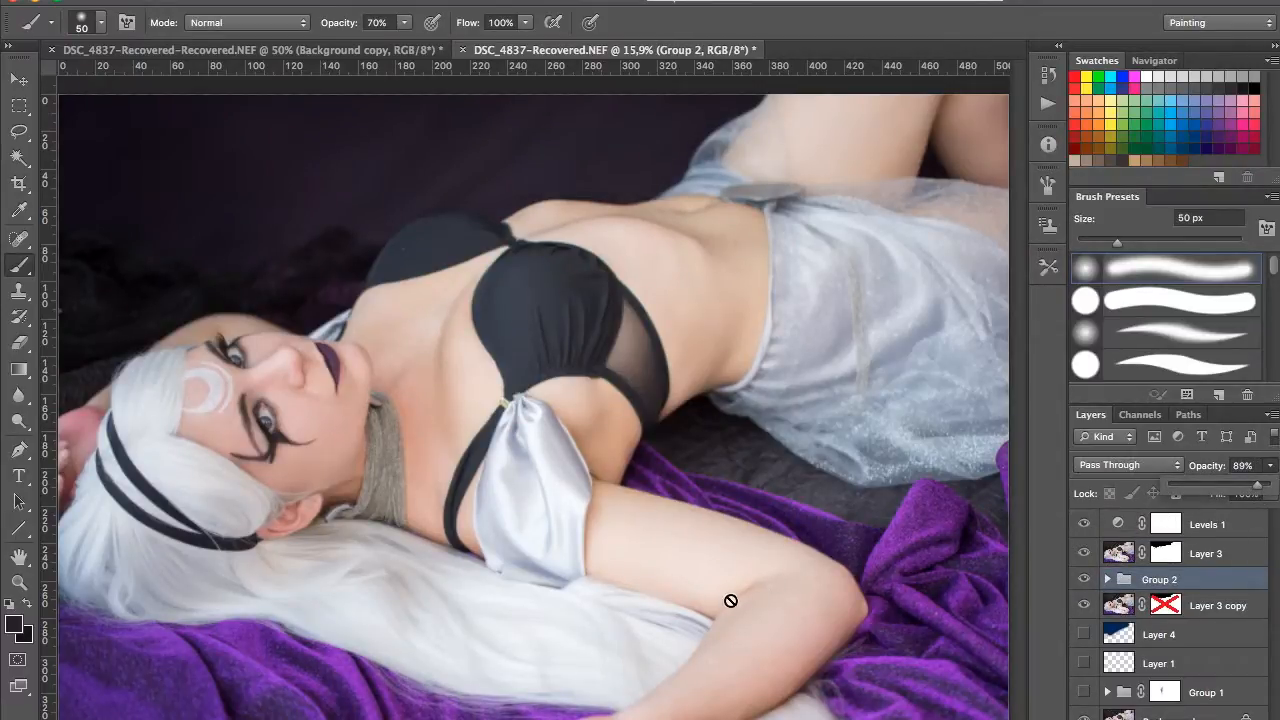
Step: Compare the photo with Group 2 and Levels 1 hidden and shown, and select Levels 1
{"action": "left_click", "coordinate": [1083, 524]}
{"action": "left_click", "coordinate": [1081, 571]}
{"action": "left_click", "coordinate": [1084, 572]}
{"action": "left_click", "coordinate": [1211, 518]}
{"action": "left_click", "coordinate": [1083, 526]}
{"action": "left_click", "coordinate": [1083, 528]}
{"action": "left_click", "coordinate": [1081, 530]}
{"action": "left_click", "coordinate": [1079, 532]}
Step: Add a Curves adjustment above Levels 1 that raises input 131 to output 205, and invert its mask to black
{"action": "left_click", "coordinate": [1168, 718]}
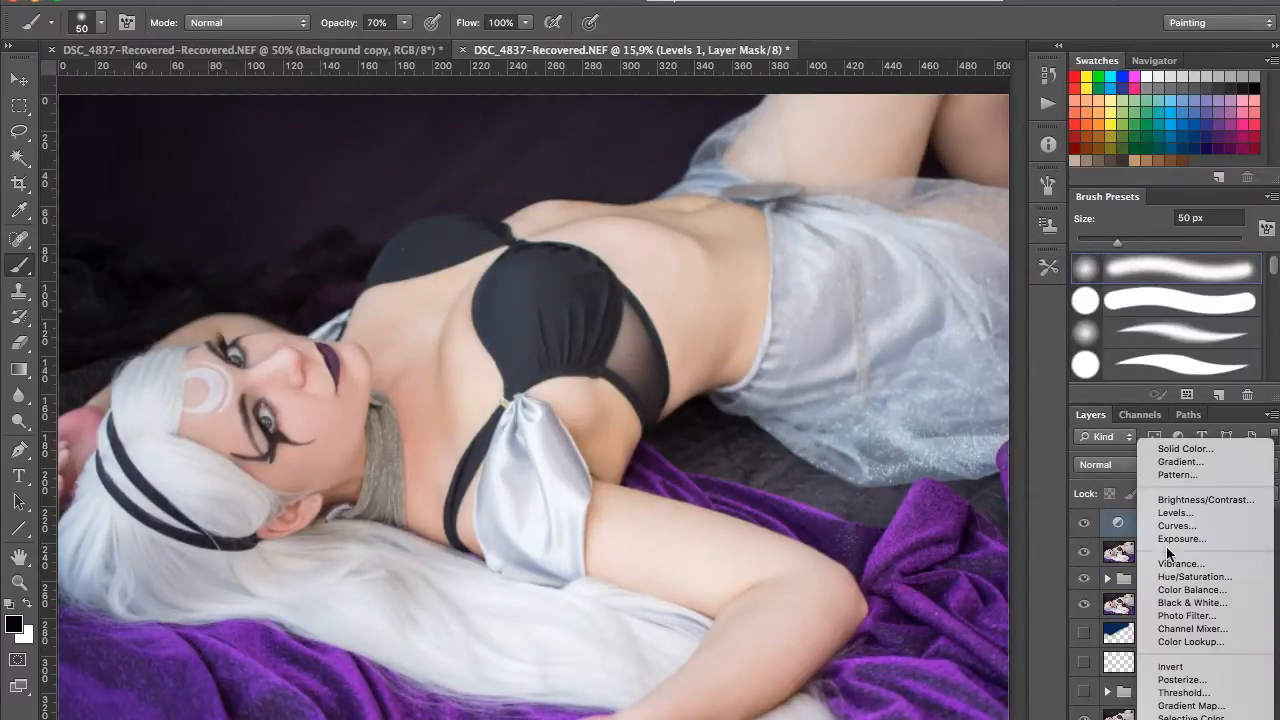
{"action": "left_click", "coordinate": [1176, 525]}
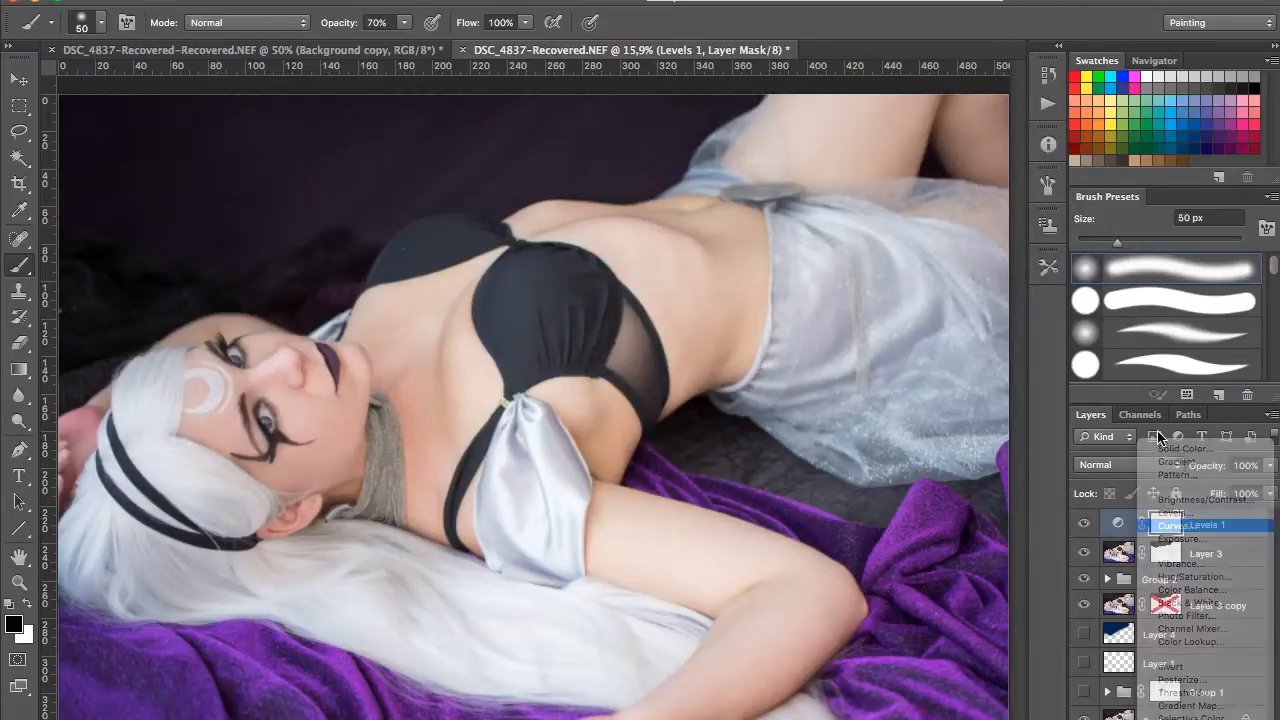
{"action": "left_click_drag", "start_coordinate": [912, 442], "coordinate": [912, 374]}
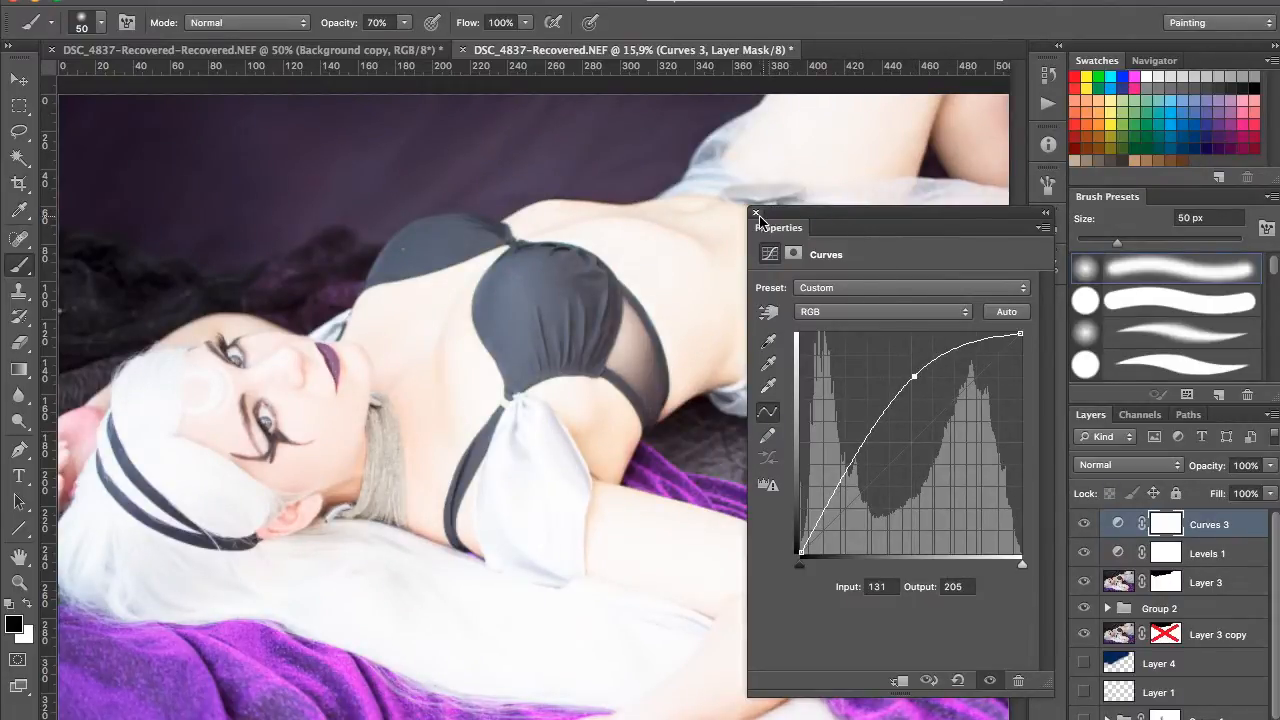
{"action": "left_click", "coordinate": [803, 223]}
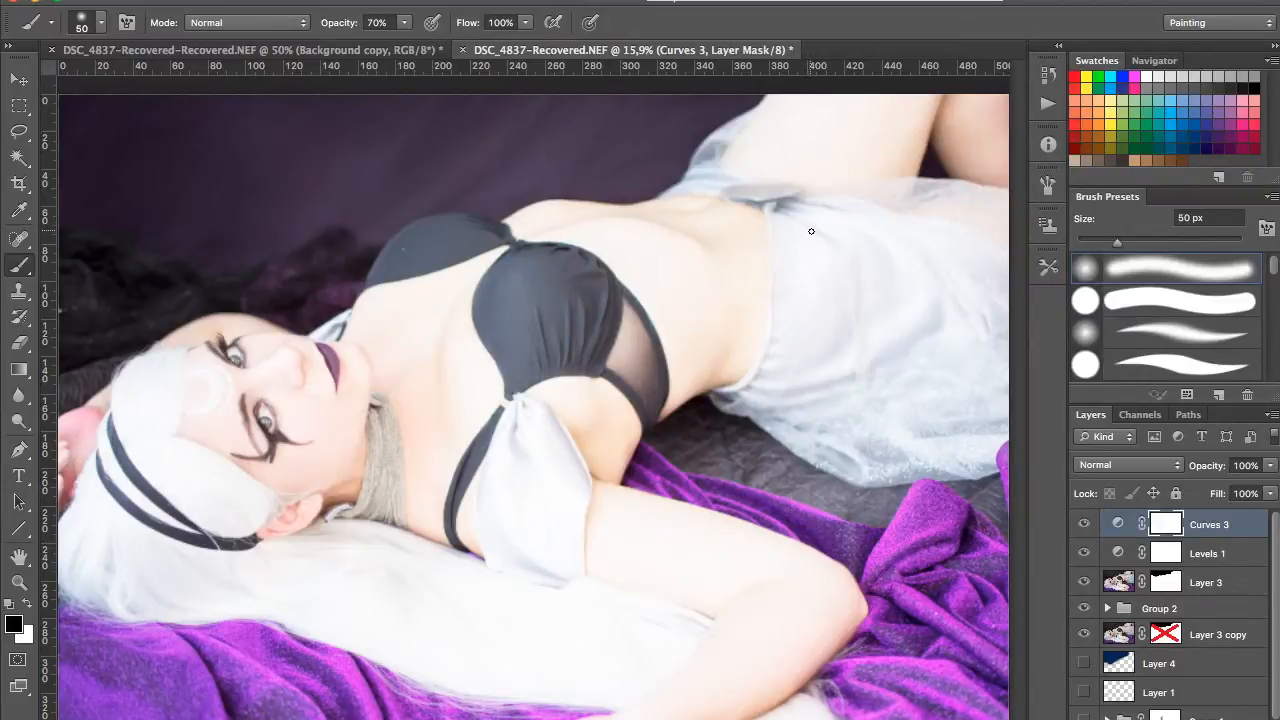
{"action": "key", "text": "ctrl+i"}
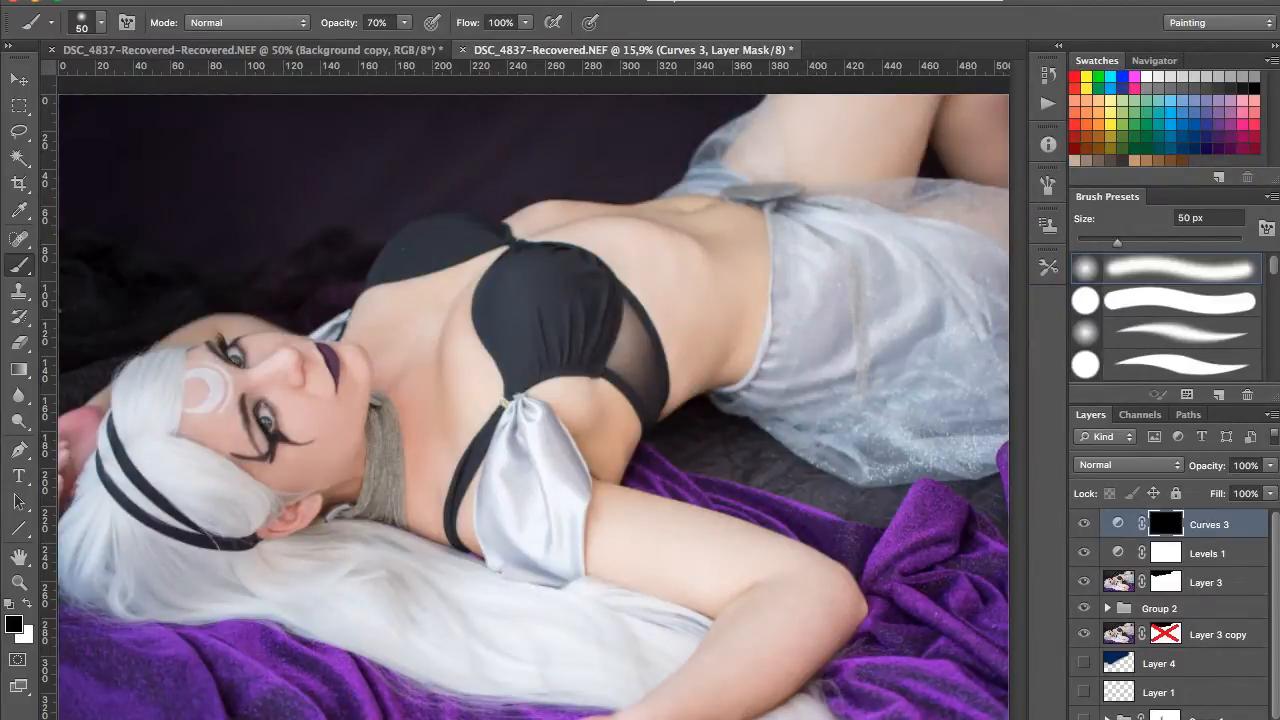
Step: Rotate the whole image 90° clockwise so the portrait stands upright
{"action": "left_click", "coordinate": [258, 2]}
{"action": "mouse_move", "coordinate": [338, 189]}
{"action": "left_click", "coordinate": [473, 205]}
{"action": "left_click_drag", "start_coordinate": [610, 265], "coordinate": [605, 428]}
Step: Compare the photo with and without the Curves 3 brightening by inverting its mask repeatedly, ending on black
{"action": "key", "text": "super+i"}
{"action": "key", "text": "super+i"}
{"action": "key", "text": "super+i"}
{"action": "key", "text": "super+i"}
{"action": "key", "text": "super+i"}
{"action": "key", "text": "super+i"}
{"action": "key", "text": "super+i"}
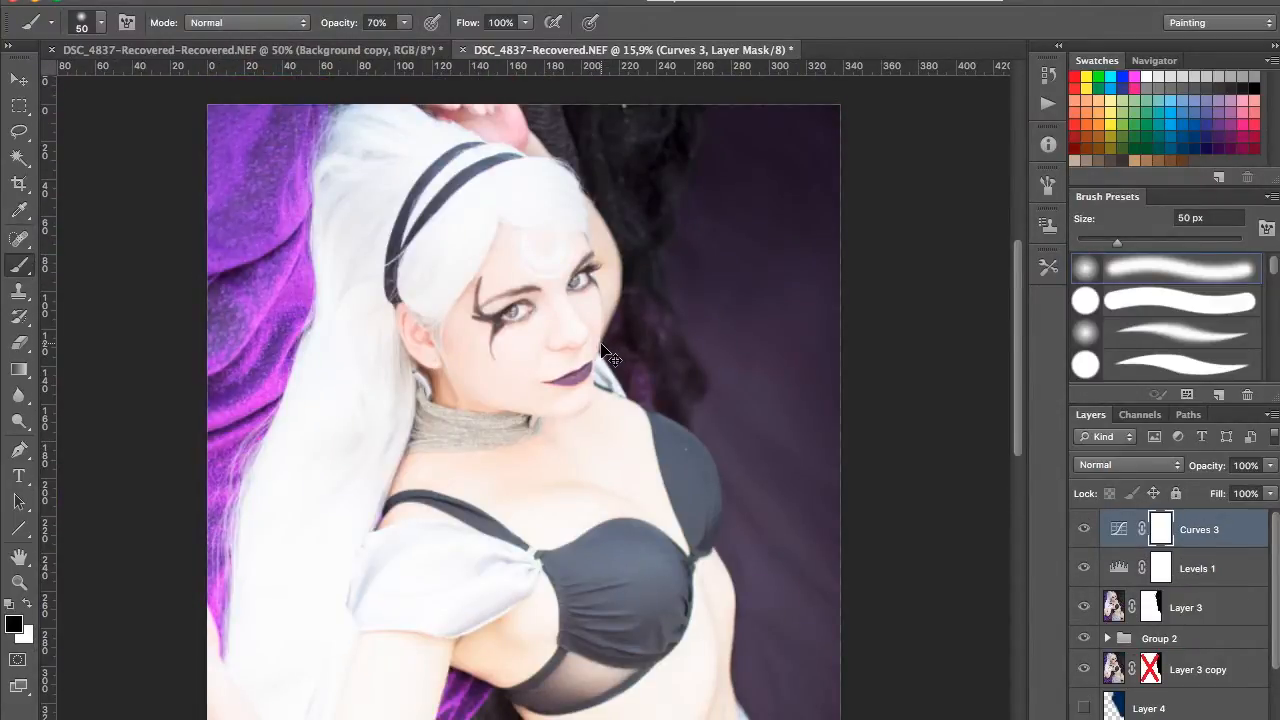
{"action": "key", "text": "super+i"}
{"action": "key", "text": "super+i"}
{"action": "key", "text": "super+i"}
Step: Try to warp the outer wing of the eye makeup on Layer 3 in Liquify with a 70 and 50 px brush
{"action": "left_click", "coordinate": [1132, 615]}
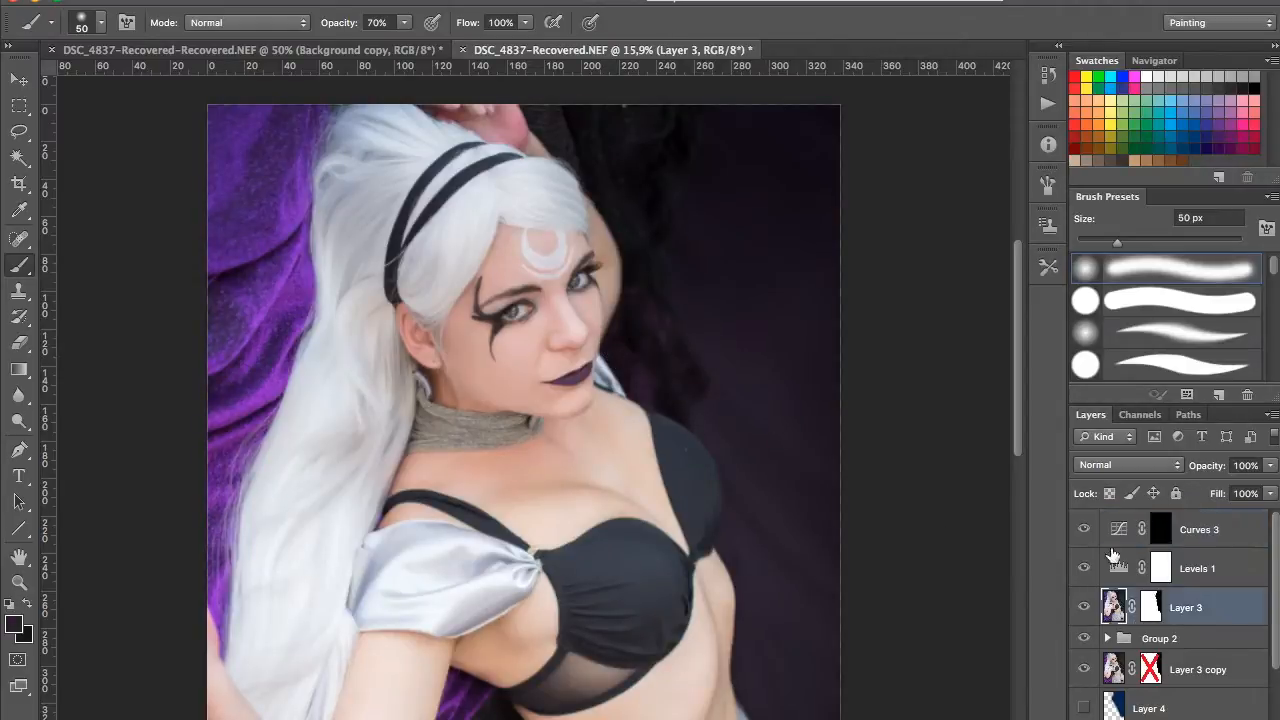
{"action": "left_click", "coordinate": [458, 2]}
{"action": "left_click", "coordinate": [510, 127]}
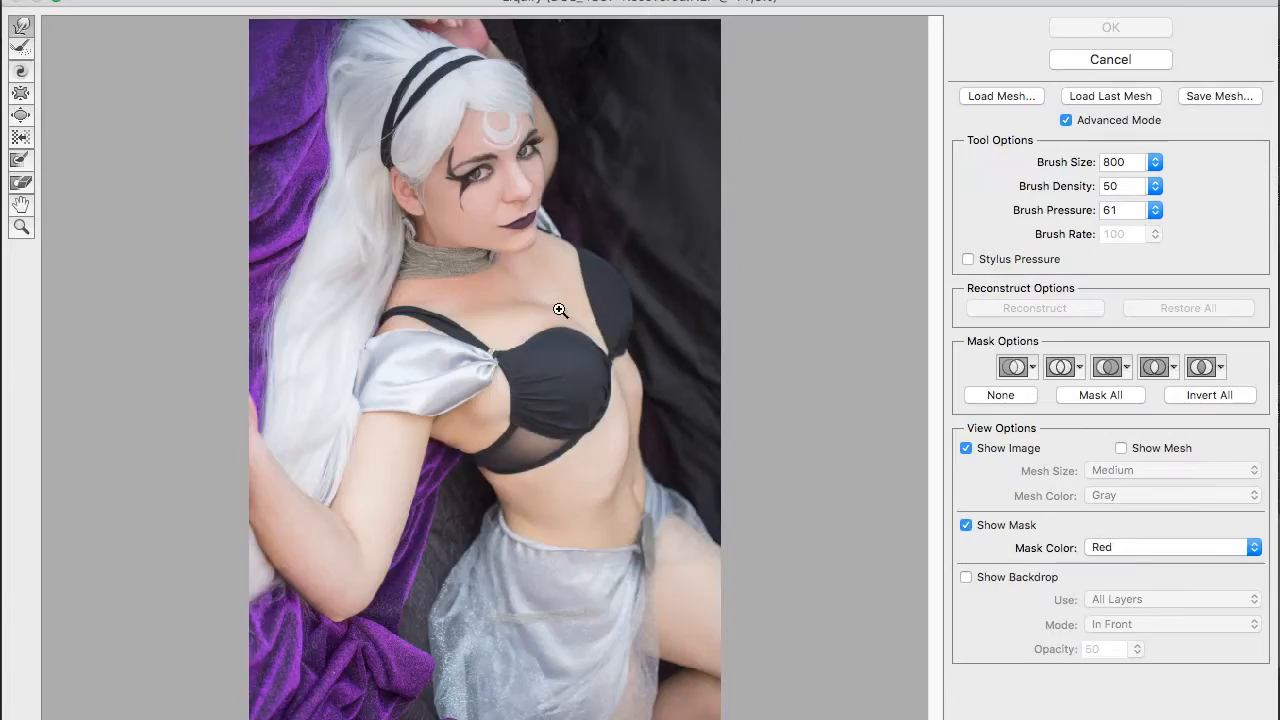
{"action": "key", "text": "super+plus"}
{"action": "key", "text": "super+plus"}
{"action": "key", "text": "super+plus"}
{"action": "key", "text": "super+plus"}
{"action": "key", "text": "super+plus"}
{"action": "key", "text": "super+plus"}
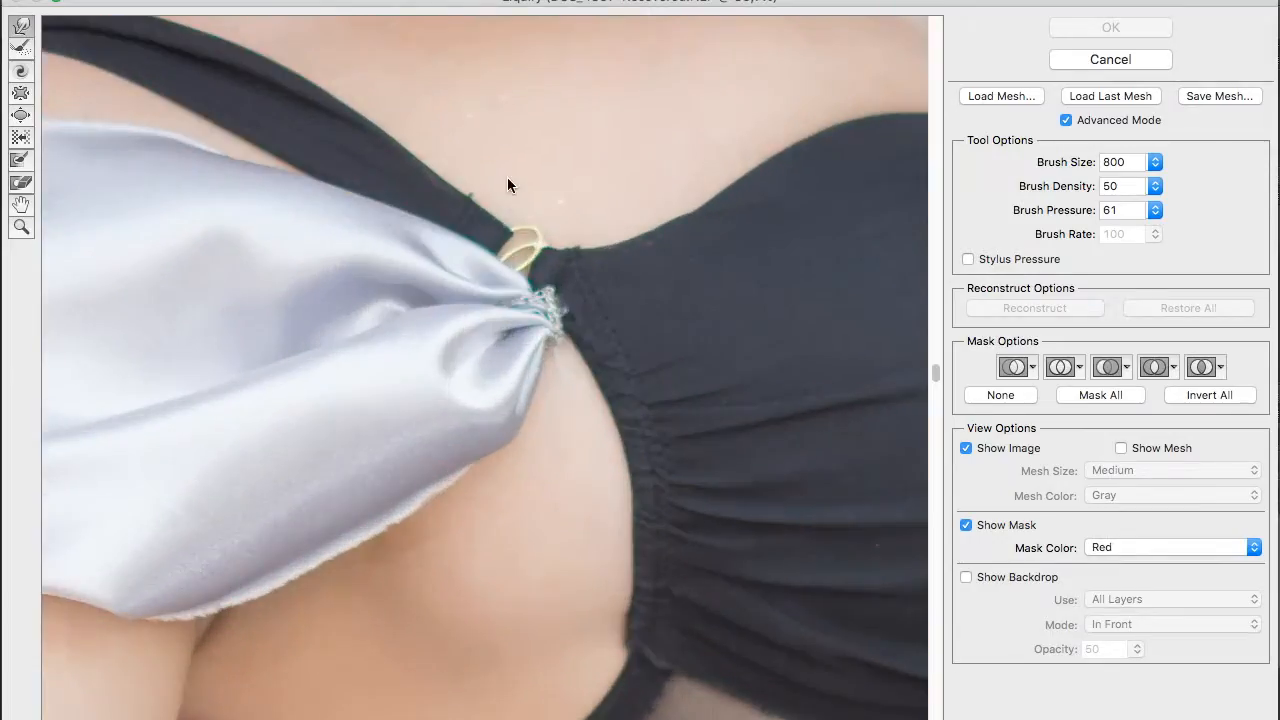
{"action": "key", "text": "super+plus"}
{"action": "scroll", "coordinate": [543, 323], "scroll_direction": "up", "scroll_amount": 10}
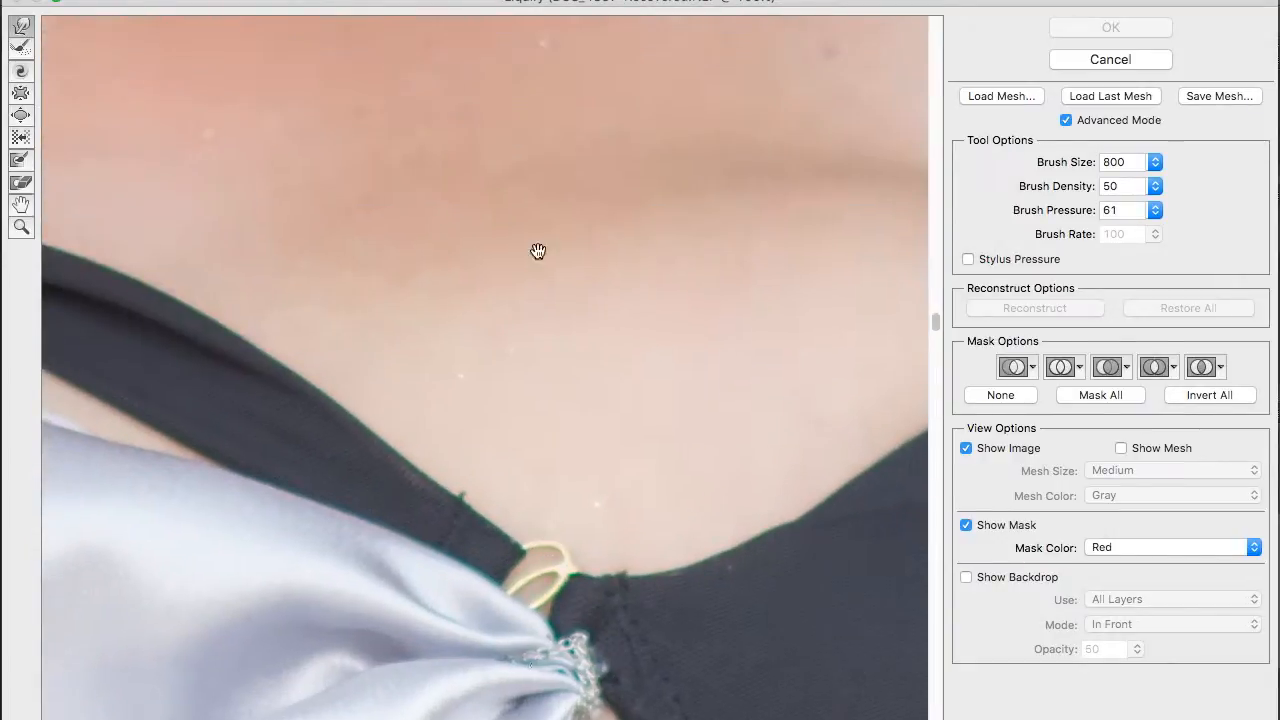
{"action": "scroll", "coordinate": [524, 492], "scroll_direction": "up", "scroll_amount": 10}
{"action": "key", "text": "bracketleft"}
{"action": "key", "text": "bracketleft"}
{"action": "key", "text": "bracketleft"}
{"action": "key", "text": "bracketleft"}
{"action": "key", "text": "bracketleft"}
{"action": "key", "text": "bracketleft"}
{"action": "key", "text": "bracketleft"}
{"action": "key", "text": "bracketleft"}
{"action": "key", "text": "bracketleft"}
{"action": "key", "text": "bracketleft"}
{"action": "key", "text": "bracketleft"}
{"action": "key", "text": "bracketleft"}
{"action": "key", "text": "bracketleft"}
{"action": "key", "text": "bracketleft"}
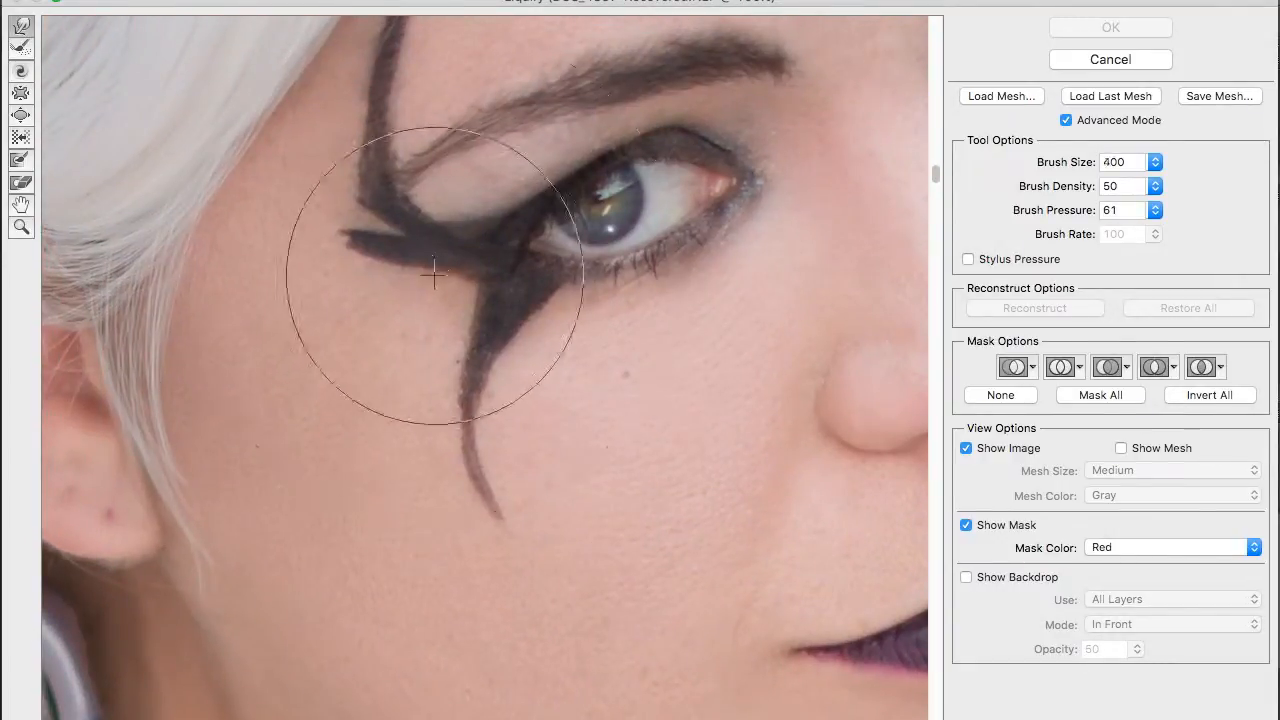
{"action": "mouse_move", "coordinate": [427, 273]}
{"action": "left_mouse_down"}
{"action": "mouse_move", "coordinate": [451, 260]}
{"action": "mouse_move", "coordinate": [413, 260]}
{"action": "left_mouse_up"}
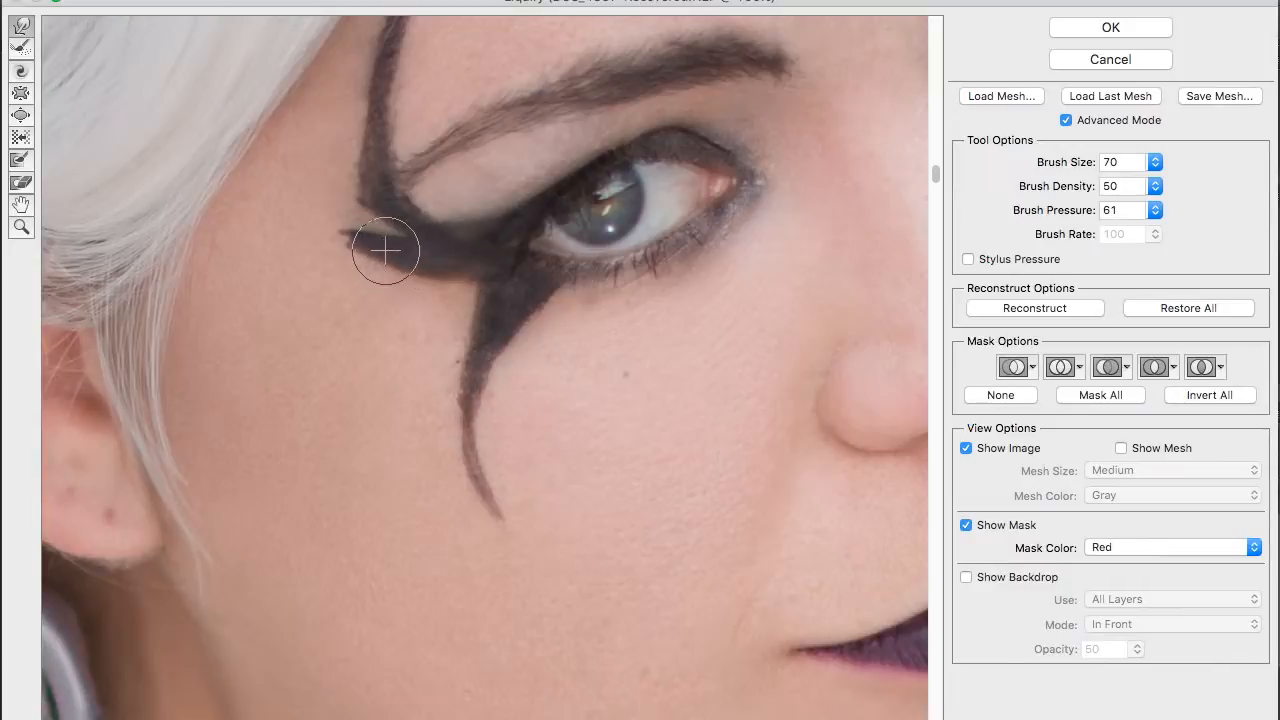
{"action": "left_click_drag", "start_coordinate": [451, 176], "coordinate": [456, 176]}
{"action": "key", "text": "bracketleft"}
{"action": "key", "text": "bracketleft"}
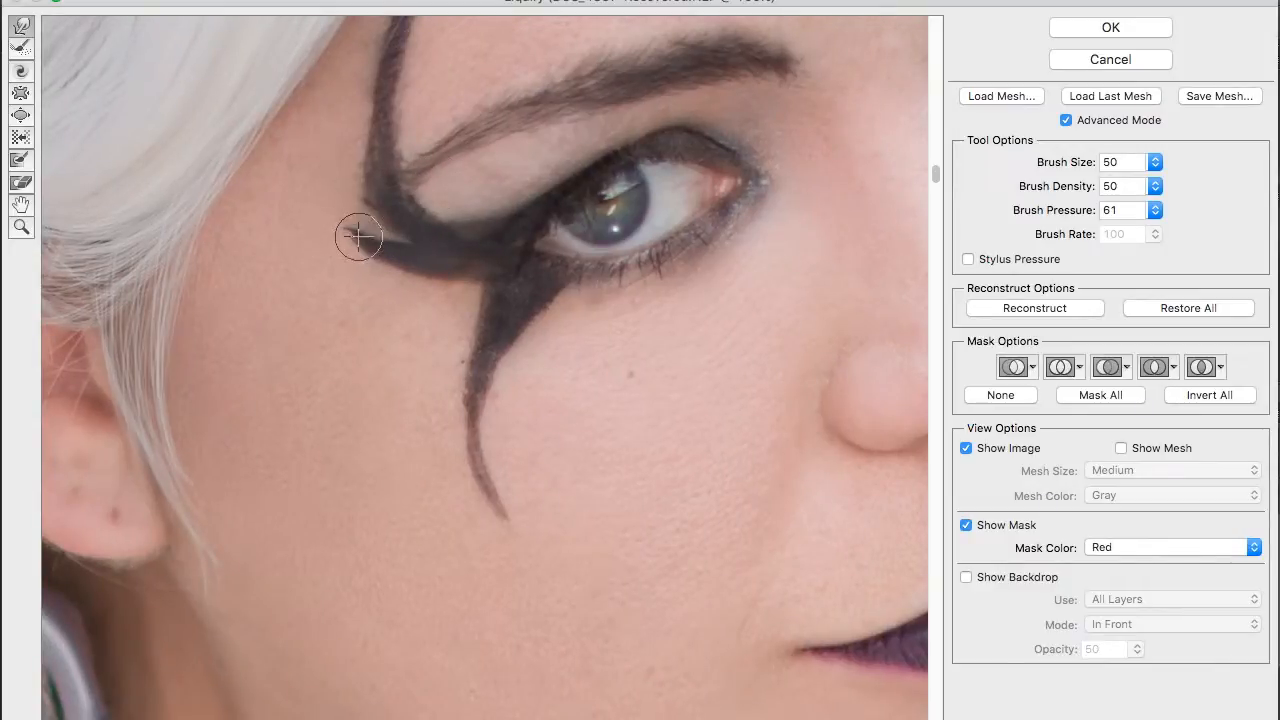
Step: Try to reshape the upper and lower eye makeup strokes with a 90 px Liquify brush, and discard the Liquify changes
{"action": "scroll", "coordinate": [463, 160], "scroll_direction": "up", "scroll_amount": 3}
{"action": "key", "text": "bracketright"}
{"action": "key", "text": "bracketright"}
{"action": "key", "text": "bracketright"}
{"action": "key", "text": "bracketright"}
{"action": "key", "text": "bracketright"}
{"action": "key", "text": "bracketright"}
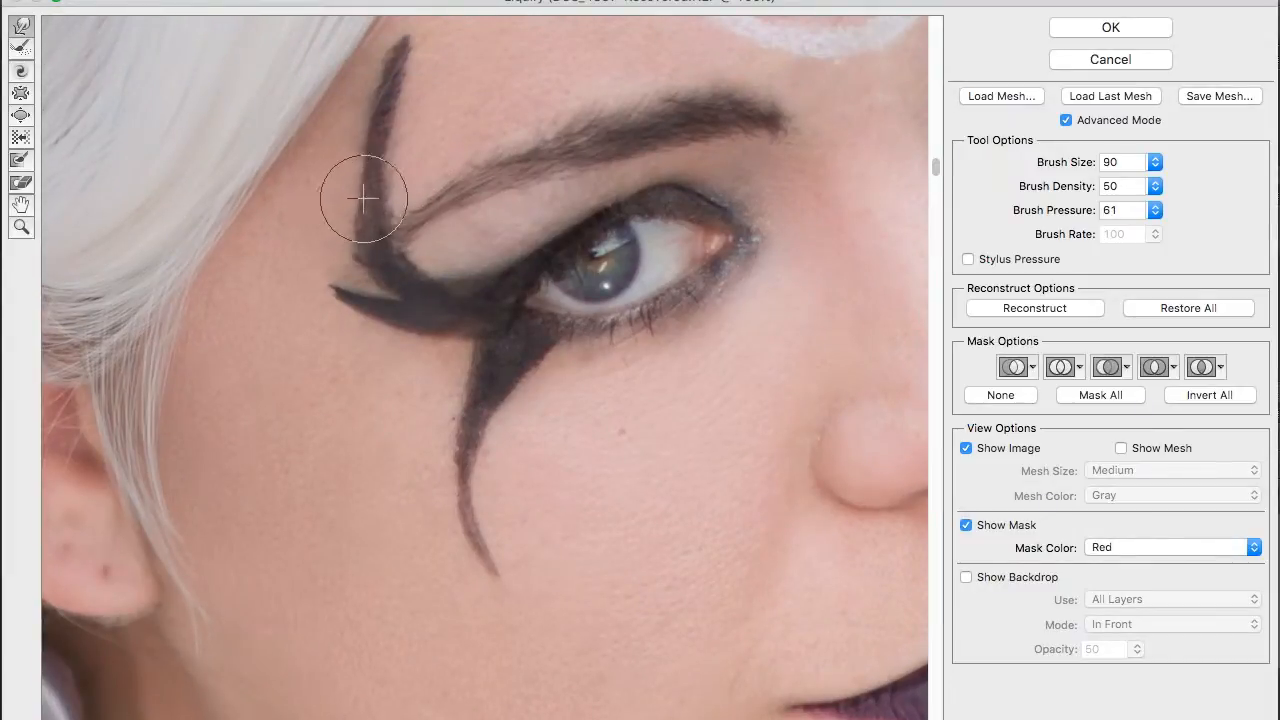
{"action": "mouse_move", "coordinate": [445, 93]}
{"action": "left_mouse_down"}
{"action": "mouse_move", "coordinate": [437, 219]}
{"action": "mouse_move", "coordinate": [330, 205]}
{"action": "left_mouse_up"}
{"action": "key", "text": "bracketleft"}
{"action": "key", "text": "bracketleft"}
{"action": "key", "text": "bracketleft"}
{"action": "scroll", "coordinate": [330, 205], "scroll_direction": "down", "scroll_amount": 5}
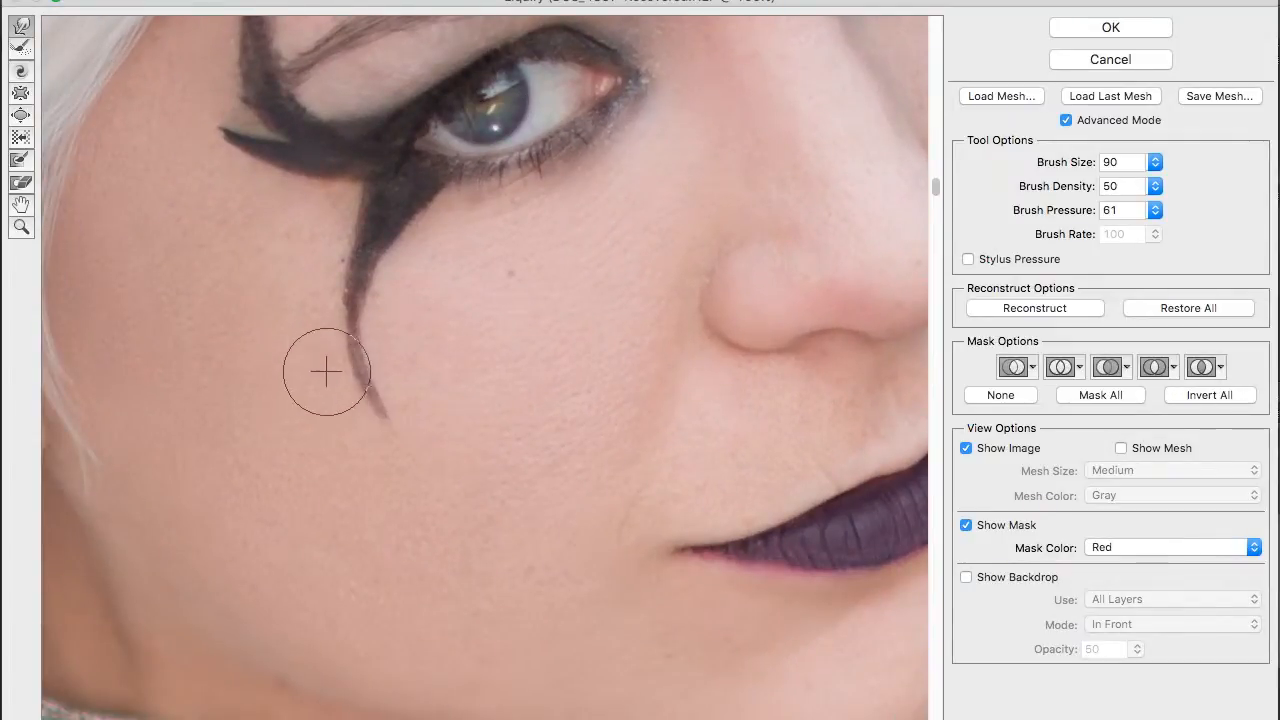
{"action": "mouse_move", "coordinate": [463, 281]}
{"action": "left_mouse_down"}
{"action": "mouse_move", "coordinate": [446, 311]}
{"action": "mouse_move", "coordinate": [317, 371]}
{"action": "mouse_move", "coordinate": [315, 229]}
{"action": "left_mouse_up"}
{"action": "left_click", "coordinate": [1092, 58]}
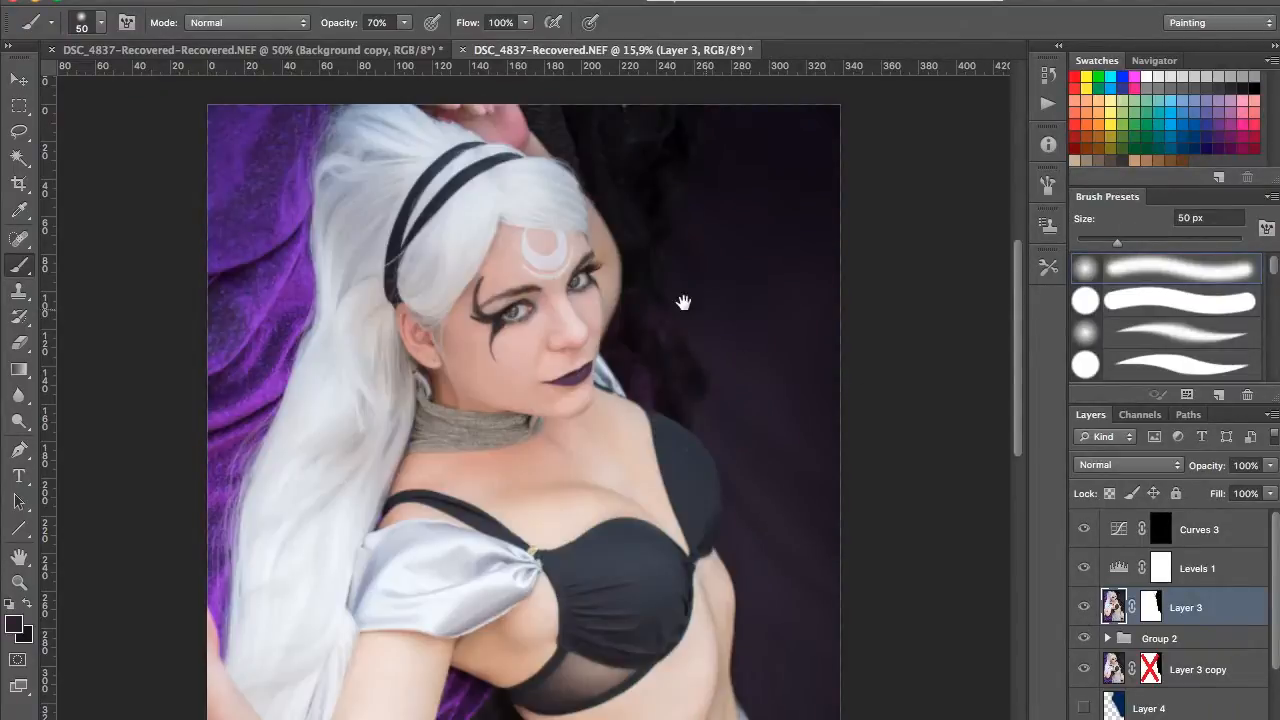
Step: Select Curves 3's mask and compare the upright portrait with the mask inverted and restored to black
{"action": "left_click_drag", "start_coordinate": [680, 294], "coordinate": [674, 234]}
{"action": "left_click", "coordinate": [1161, 535]}
{"action": "key", "text": "ctrl+i"}
{"action": "key", "text": "ctrl+i"}
{"action": "key", "text": "ctrl+i"}
{"action": "key", "text": "ctrl+i"}
{"action": "left_click_drag", "start_coordinate": [587, 306], "coordinate": [606, 240]}
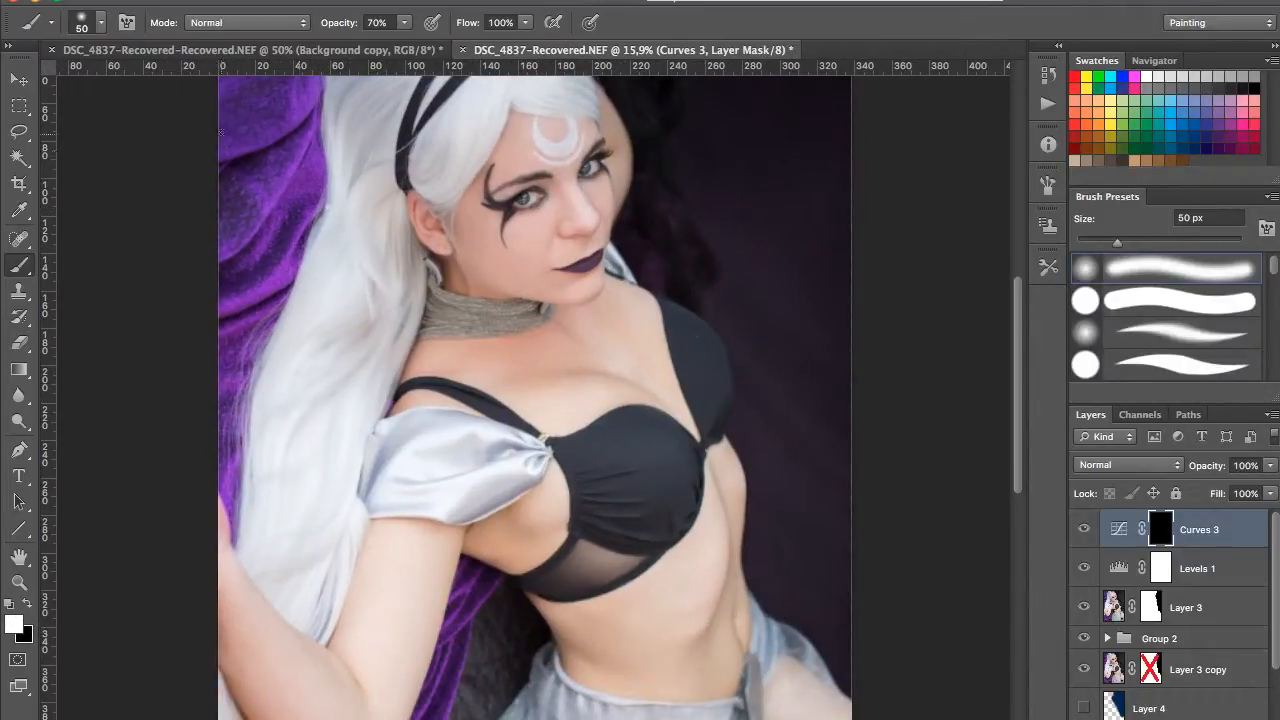
Step: Brighten the purple fabric beside the hair by painting white on Curves 3's mask with a 200 px brush at 22% opacity
{"action": "key", "text": "bracketright"}
{"action": "key", "text": "bracketright"}
{"action": "key", "text": "bracketright"}
{"action": "key", "text": "bracketright"}
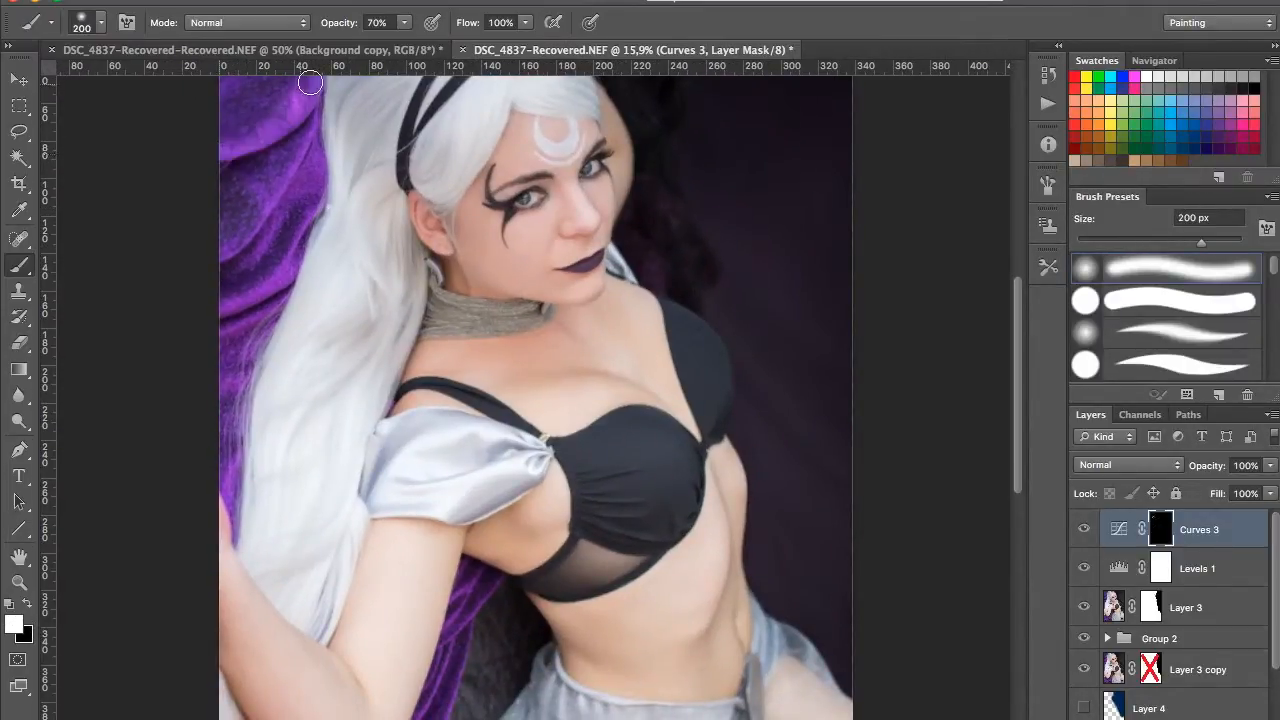
{"action": "scroll", "coordinate": [314, 86], "scroll_direction": "down", "scroll_amount": 1}
{"action": "key", "text": "2"}
{"action": "key", "text": "2"}
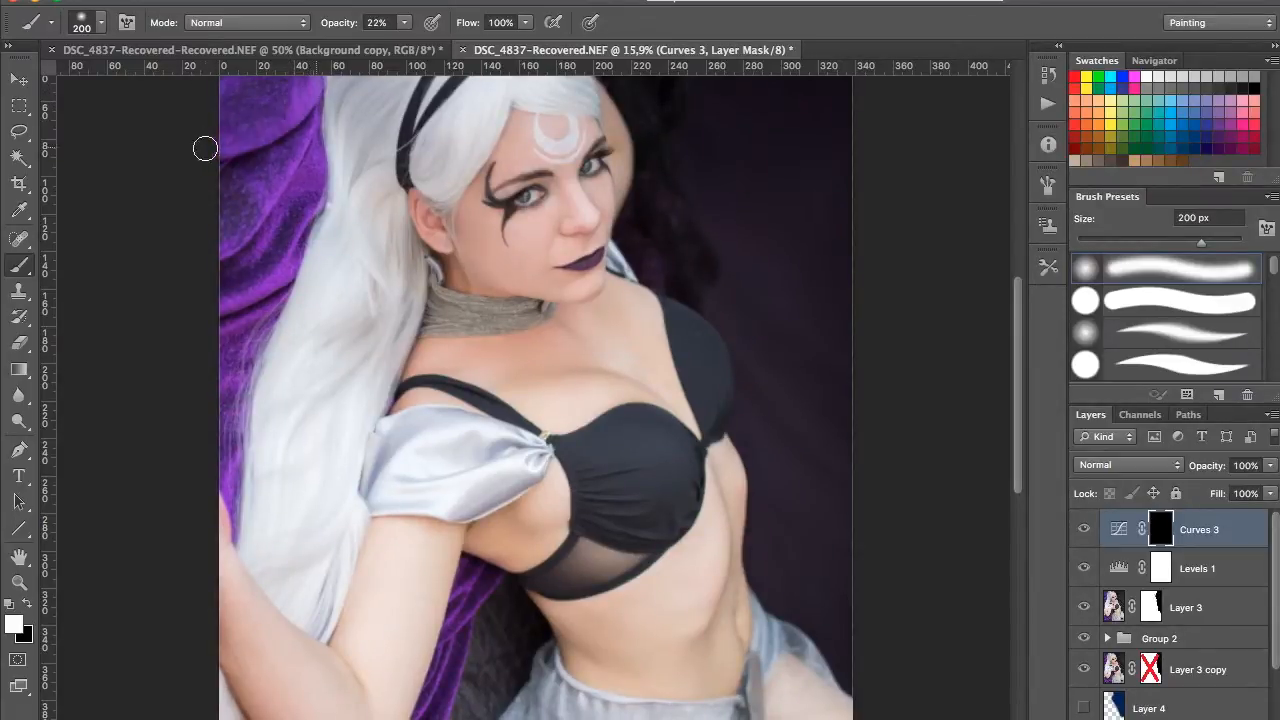
{"action": "left_click_drag", "start_coordinate": [308, 229], "coordinate": [236, 308]}
{"action": "mouse_move", "coordinate": [320, 192]}
{"action": "left_mouse_down"}
{"action": "mouse_move", "coordinate": [248, 357]}
{"action": "mouse_move", "coordinate": [220, 470]}
{"action": "mouse_move", "coordinate": [229, 522]}
{"action": "left_mouse_up"}
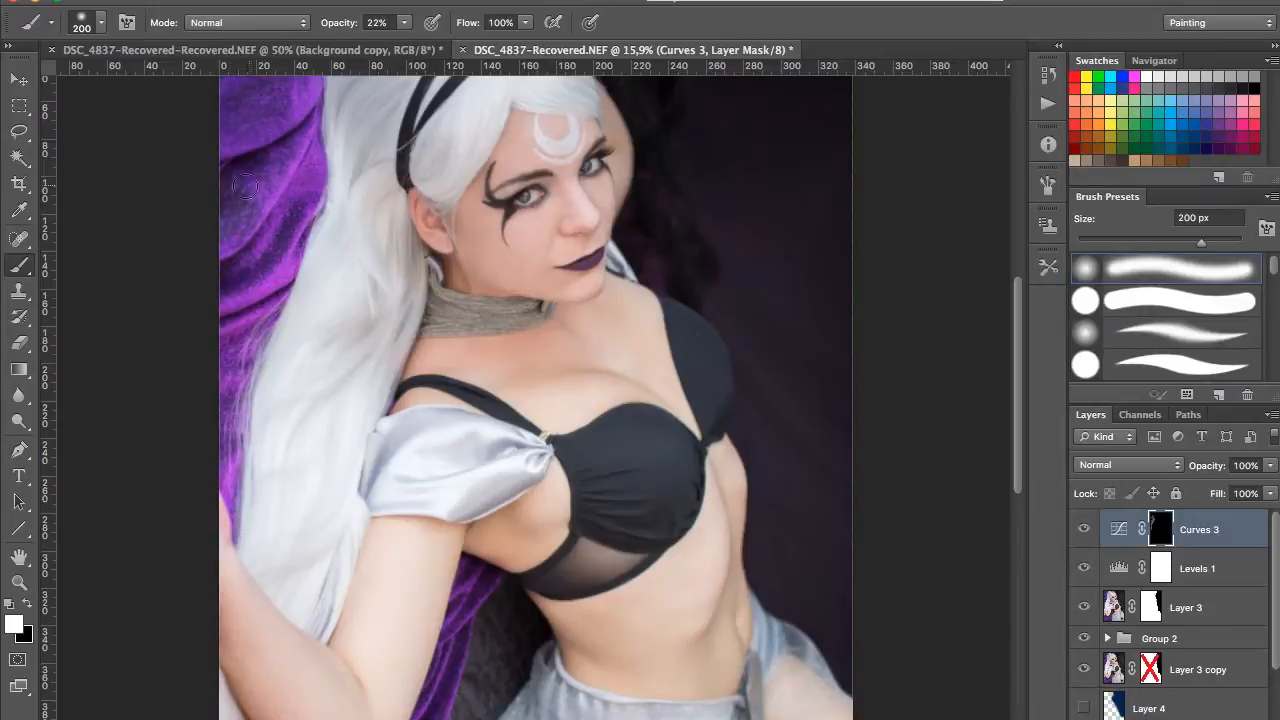
Step: Brighten the purple fabric folds below the elbow by painting white on Curves 3's mask at 22% opacity
{"action": "scroll", "coordinate": [320, 150], "scroll_direction": "down", "scroll_amount": 5}
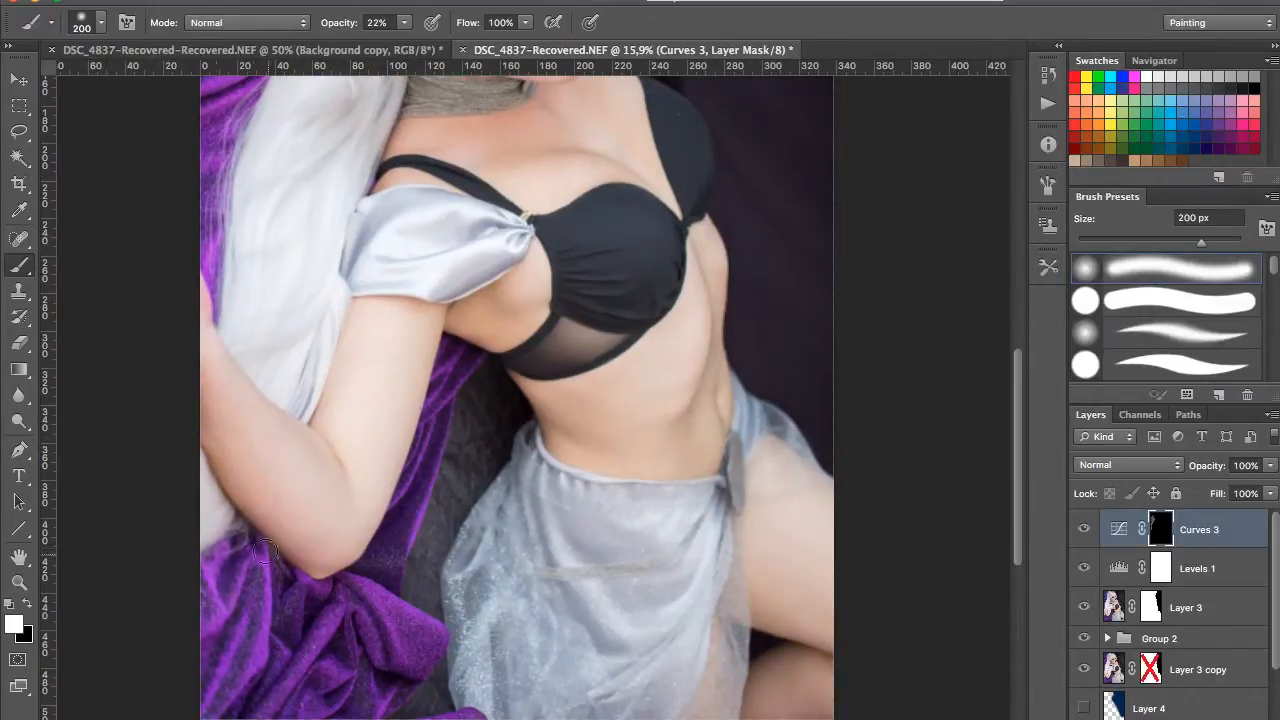
{"action": "left_click_drag", "start_coordinate": [243, 611], "coordinate": [278, 634]}
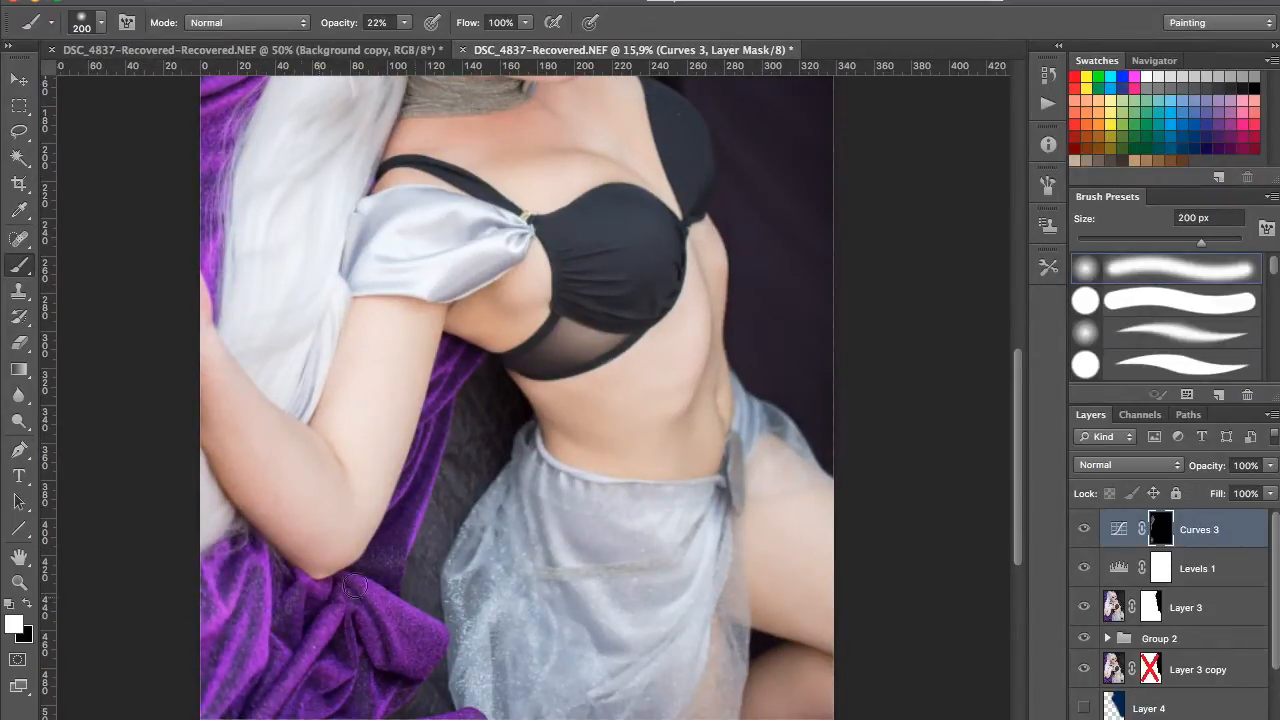
{"action": "scroll", "coordinate": [332, 586], "scroll_direction": "down", "scroll_amount": 5}
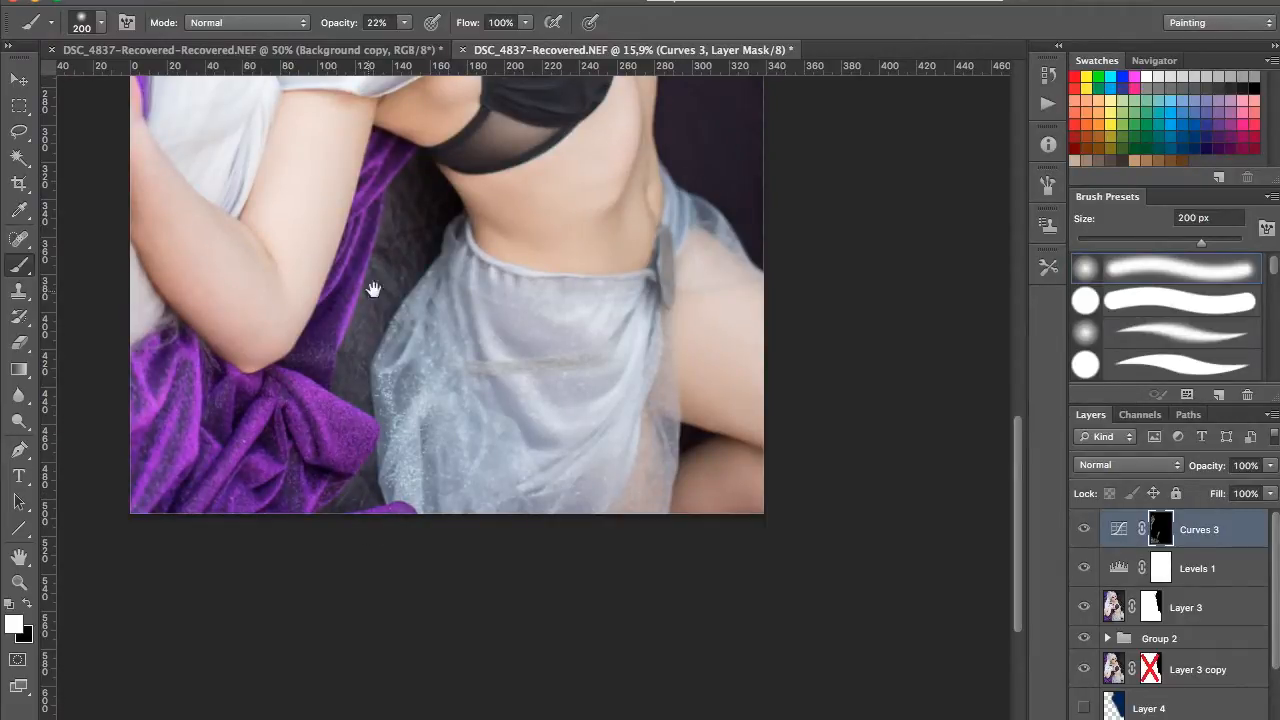
{"action": "scroll", "coordinate": [372, 215], "scroll_direction": "down", "scroll_amount": 3}
Step: Brighten the glittery lower folds of the silver skirt by painting white on Curves 3's mask with a 60 px brush
{"action": "key", "text": "x"}
{"action": "scroll", "coordinate": [404, 154], "scroll_direction": "down", "scroll_amount": 3}
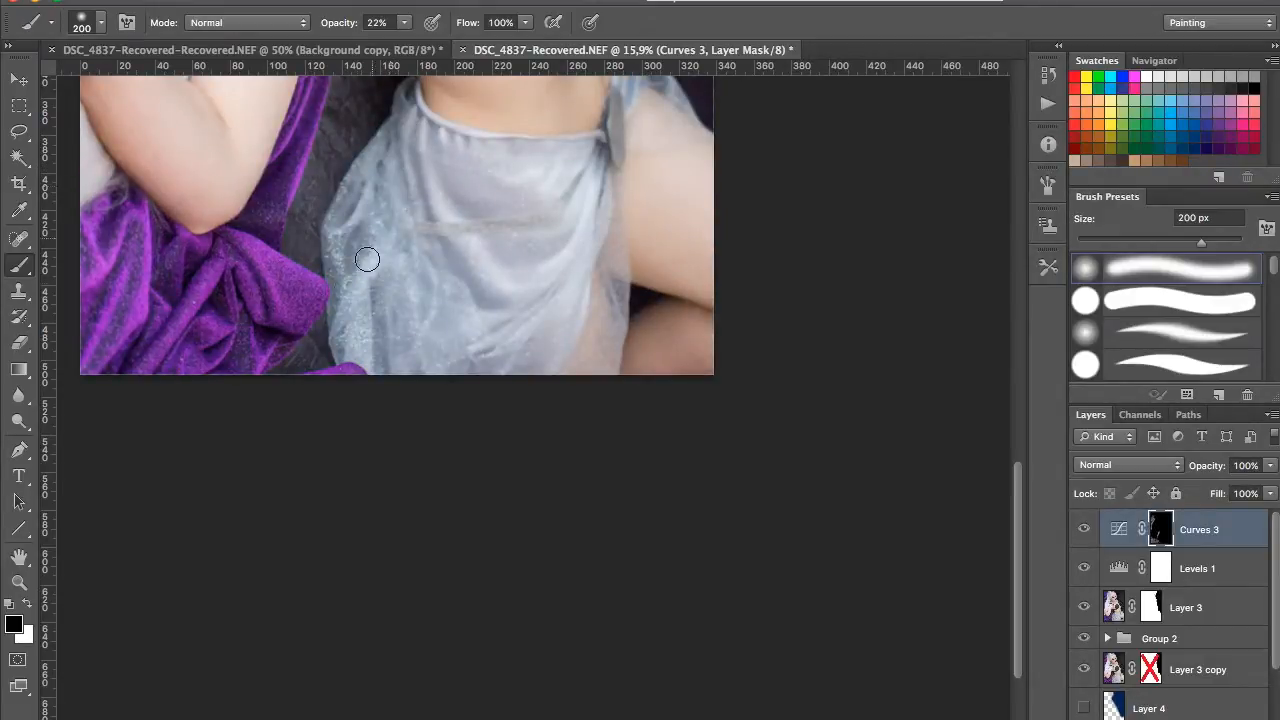
{"action": "scroll", "coordinate": [360, 285], "scroll_direction": "up", "scroll_amount": 4}
{"action": "key", "text": "bracketleft"}
{"action": "key", "text": "bracketleft"}
{"action": "key", "text": "bracketleft"}
{"action": "key", "text": "bracketleft"}
{"action": "key", "text": "bracketleft"}
{"action": "key", "text": "bracketleft"}
{"action": "key", "text": "bracketleft"}
{"action": "key", "text": "bracketleft"}
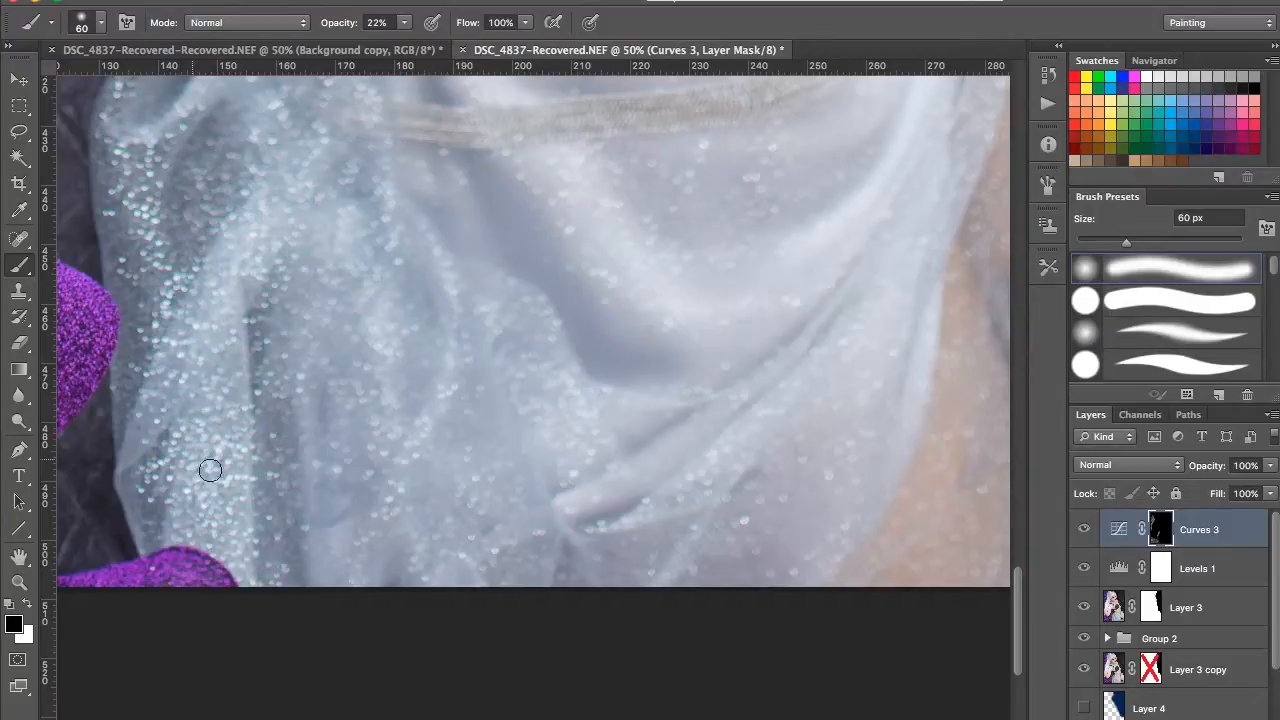
{"action": "key", "text": "x"}
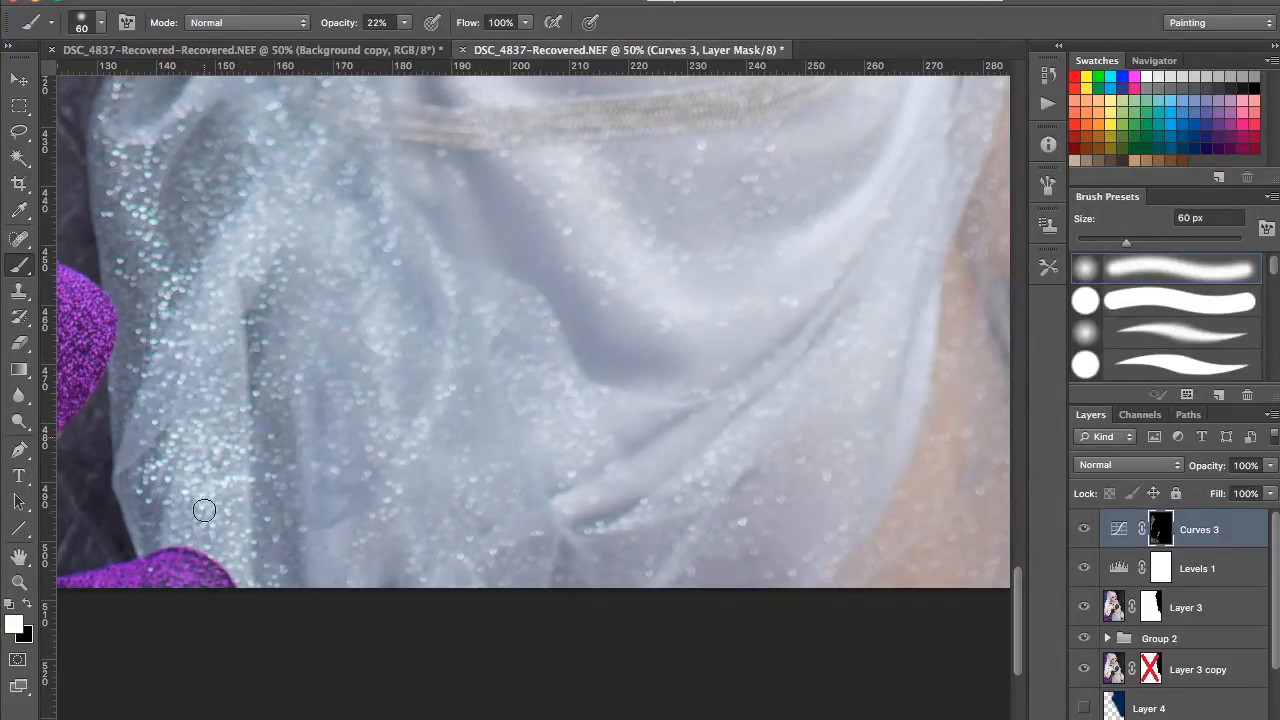
{"action": "left_click_drag", "start_coordinate": [204, 510], "coordinate": [285, 298]}
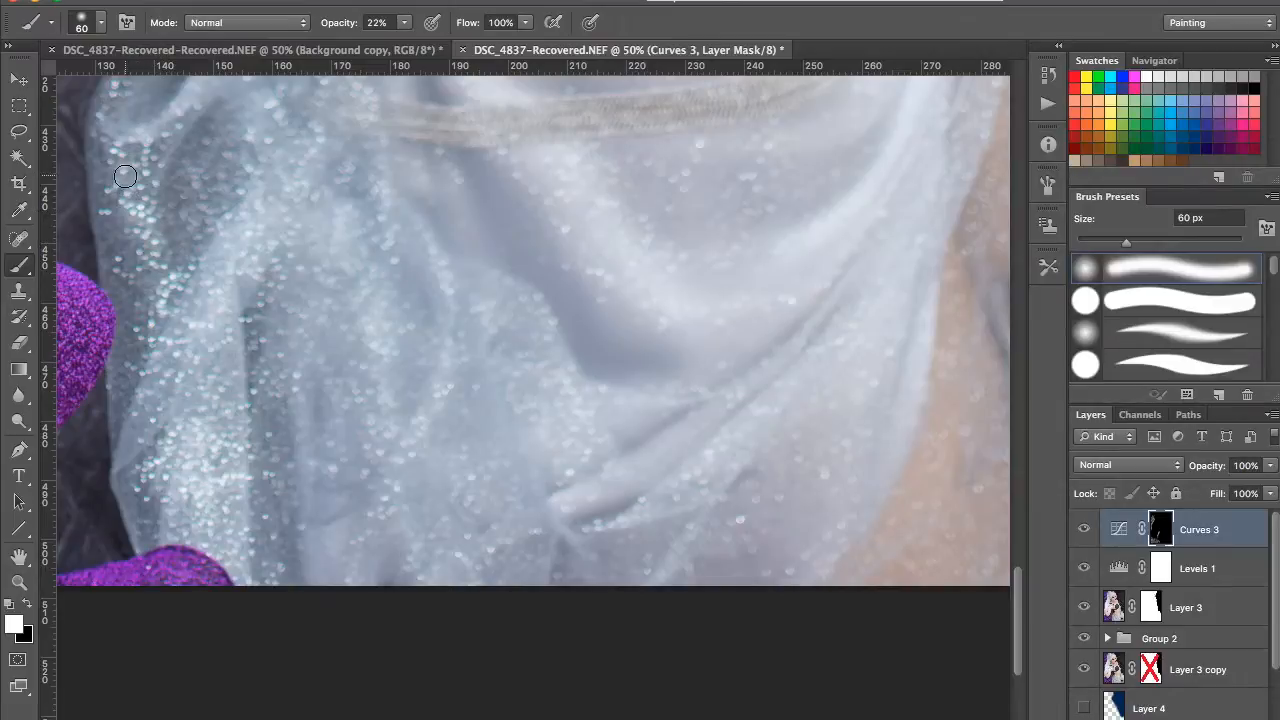
Step: Brighten the silver skirt broadly by painting white on Curves 3's mask with a 500 px brush at 11% opacity
{"action": "scroll", "coordinate": [284, 194], "scroll_direction": "up", "scroll_amount": 5}
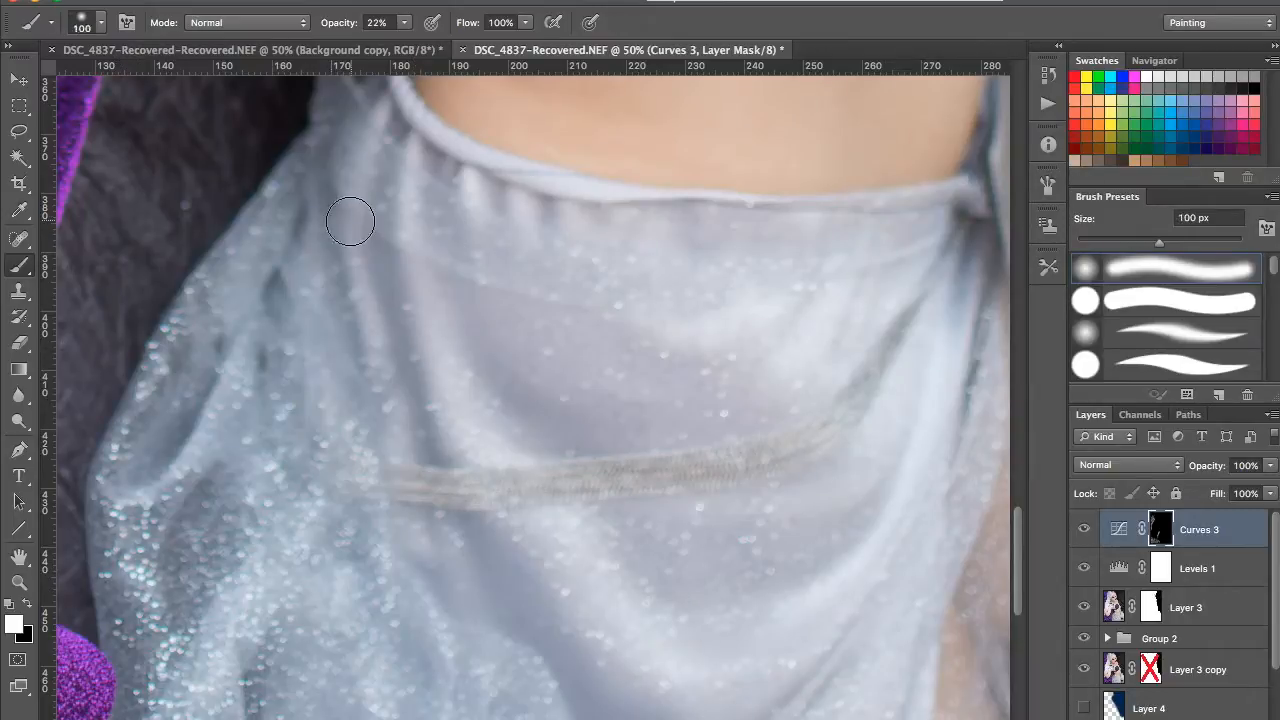
{"action": "key", "text": "]"}
{"action": "key", "text": "]"}
{"action": "key", "text": "]"}
{"action": "key", "text": "]"}
{"action": "key", "text": "]"}
{"action": "key", "text": "]"}
{"action": "key", "text": "]"}
{"action": "key", "text": "]"}
{"action": "key", "text": "]"}
{"action": "key", "text": "]"}
{"action": "key", "text": "]"}
{"action": "key", "text": "]"}
{"action": "key", "text": "1"}
{"action": "key", "text": "1"}
{"action": "key", "text": "ctrl+minus"}
{"action": "key", "text": "ctrl+minus"}
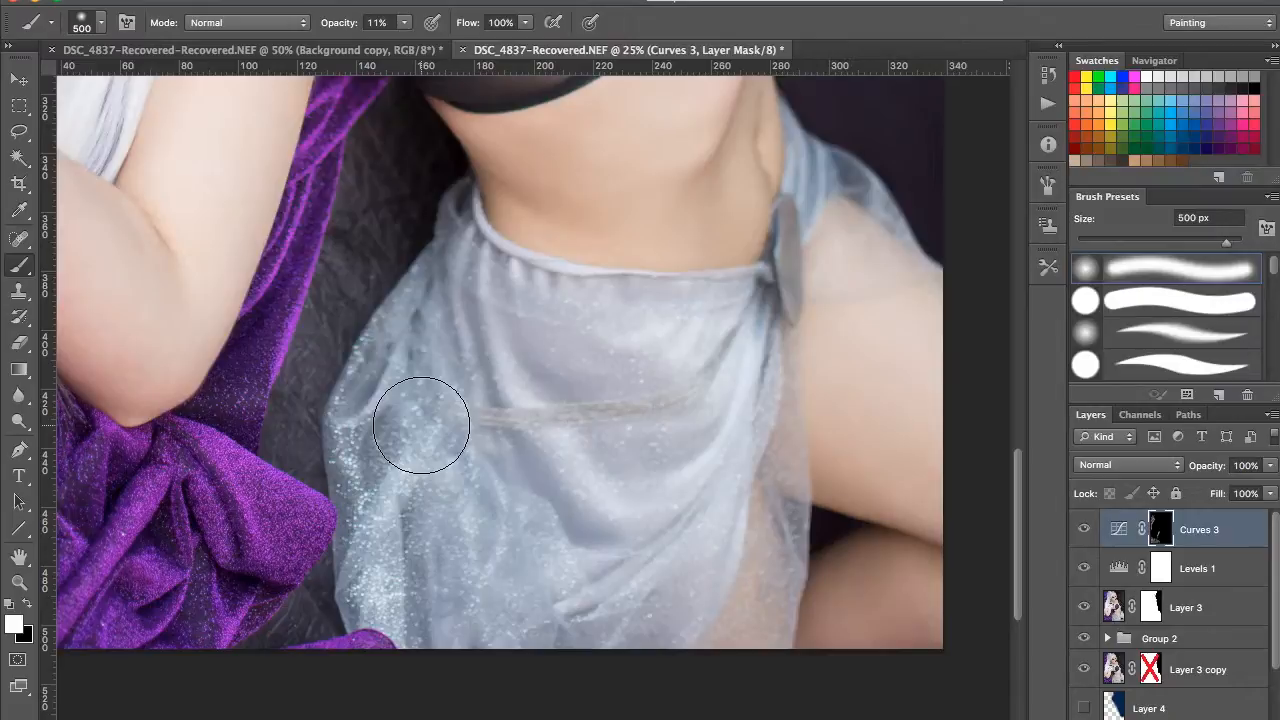
{"action": "key", "text": "ctrl+i"}
{"action": "key", "text": "ctrl+i"}
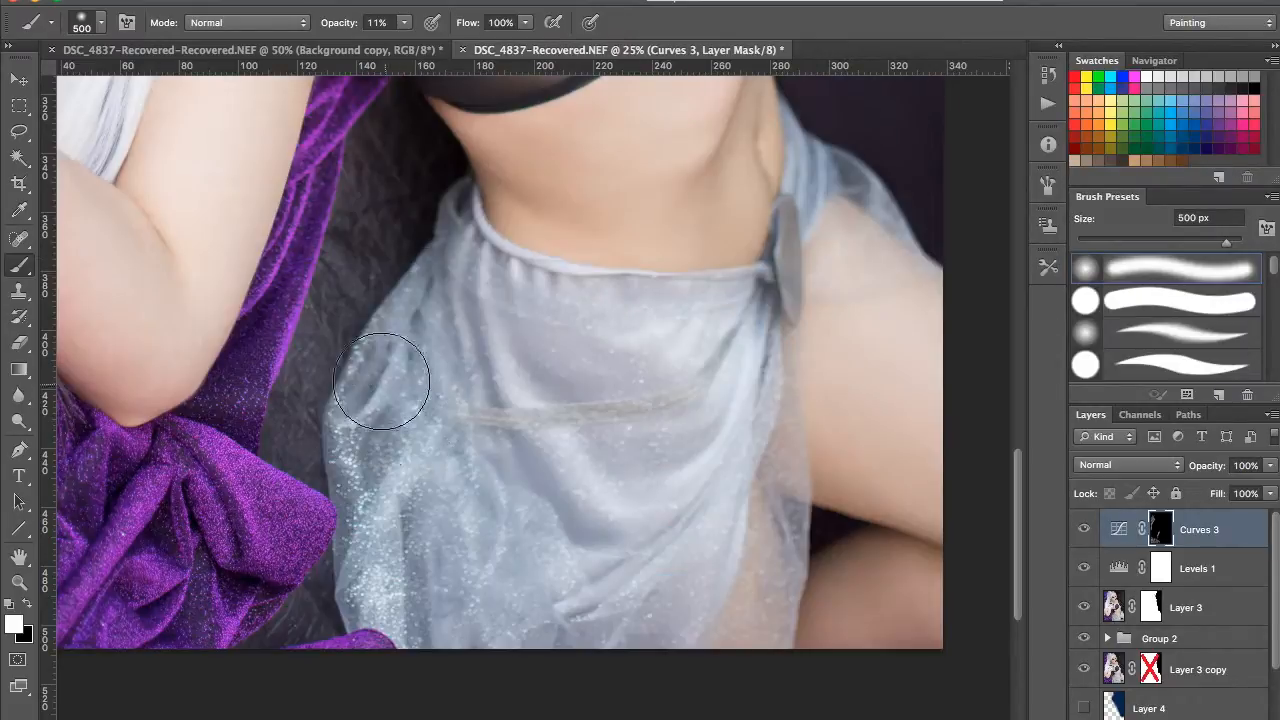
{"action": "mouse_move", "coordinate": [370, 588]}
{"action": "left_mouse_down"}
{"action": "mouse_move", "coordinate": [486, 531]}
{"action": "mouse_move", "coordinate": [694, 575]}
{"action": "mouse_move", "coordinate": [850, 365]}
{"action": "left_mouse_up"}
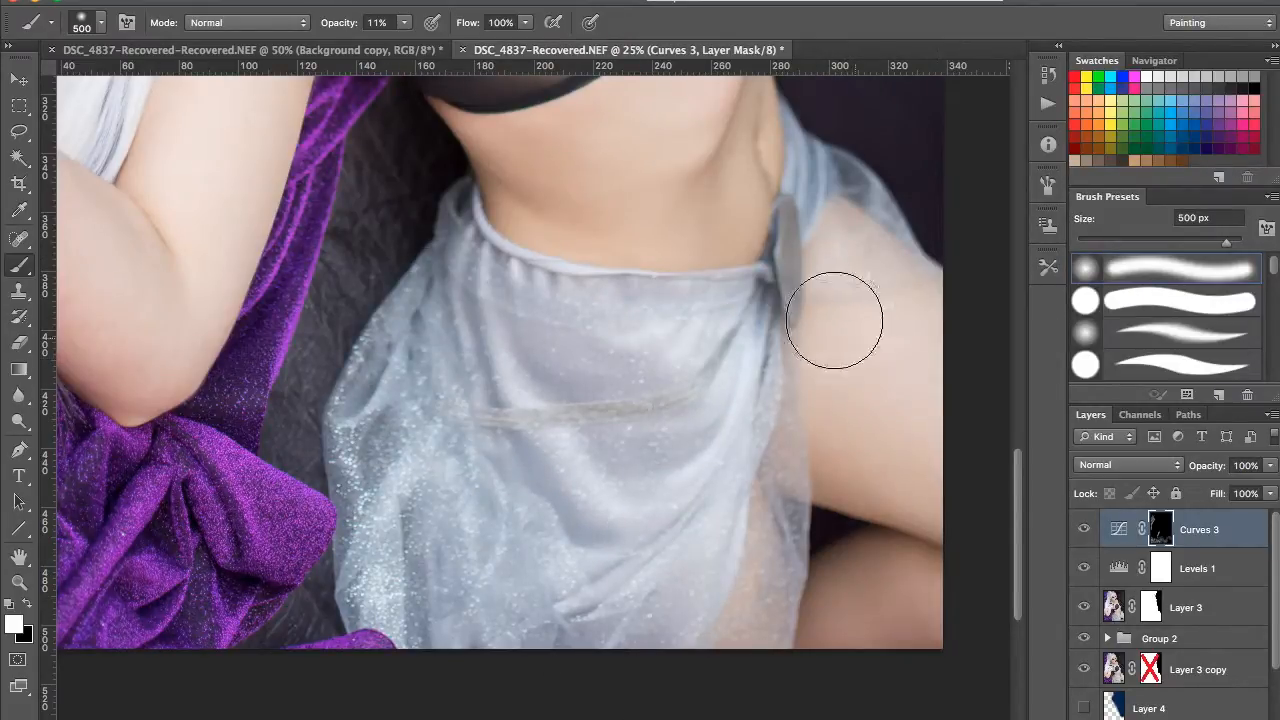
{"action": "left_click_drag", "start_coordinate": [879, 320], "coordinate": [860, 463]}
{"action": "key", "text": "super+i"}
{"action": "key", "text": "super+i"}
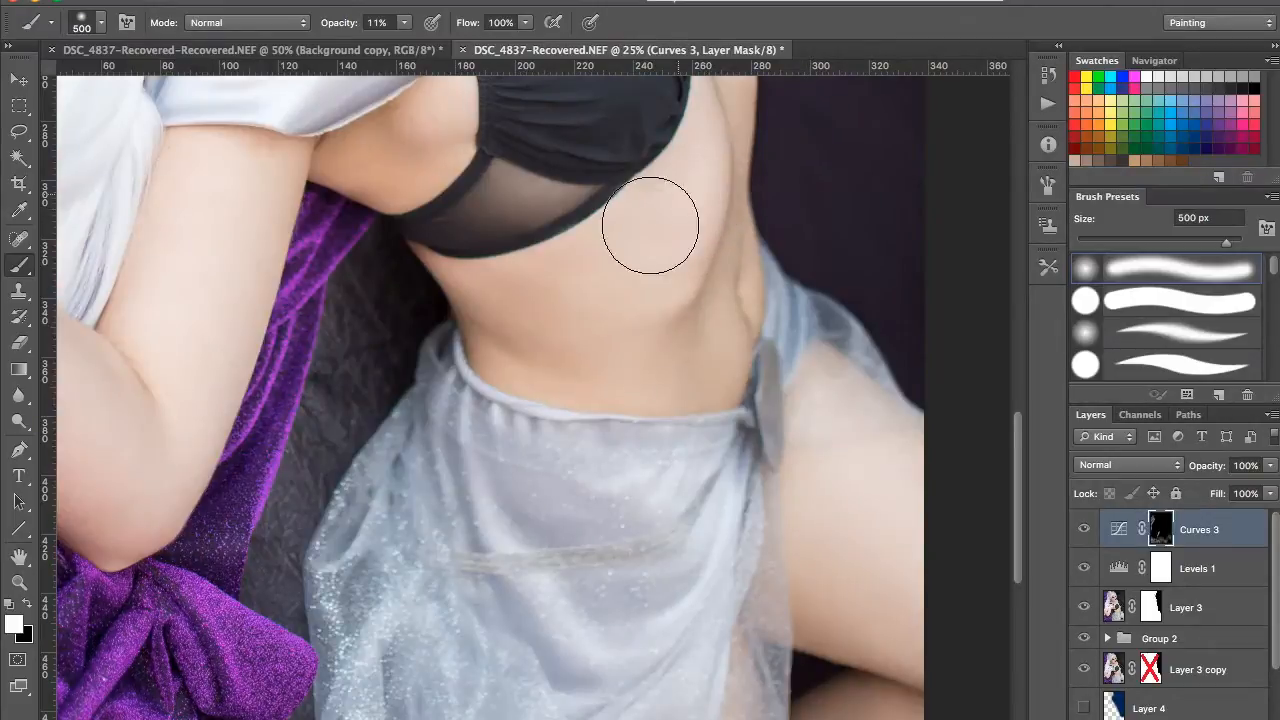
Step: Brighten the skin beneath the eyes by painting white on Curves 3's mask with a 250 px brush at 11% opacity
{"action": "mouse_move", "coordinate": [588, 120]}
{"action": "left_mouse_down"}
{"action": "mouse_move", "coordinate": [606, 377]}
{"action": "mouse_move", "coordinate": [534, 483]}
{"action": "mouse_move", "coordinate": [513, 573]}
{"action": "left_mouse_up"}
{"action": "left_click_drag", "start_coordinate": [600, 354], "coordinate": [759, 92]}
{"action": "left_click_drag", "start_coordinate": [659, 385], "coordinate": [603, 710]}
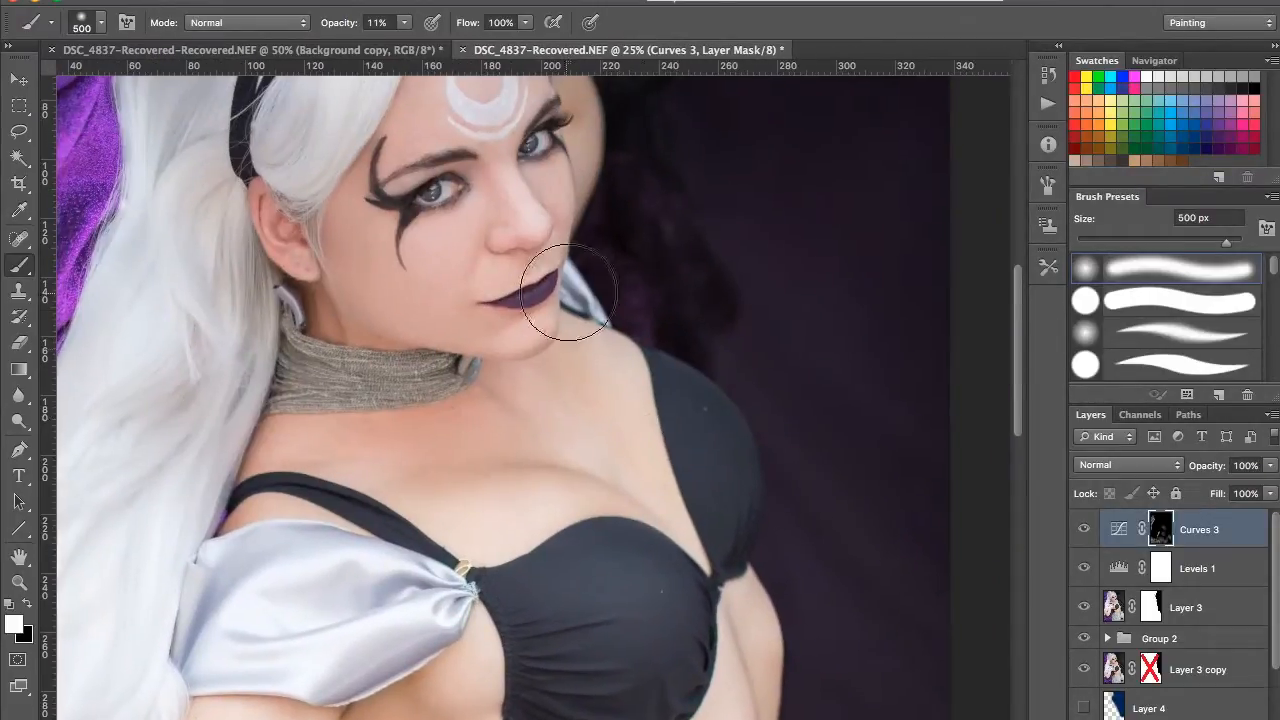
{"action": "key", "text": "super+i"}
{"action": "key", "text": "super+i"}
{"action": "key", "text": "bracketleft"}
{"action": "key", "text": "bracketleft"}
{"action": "key", "text": "bracketleft"}
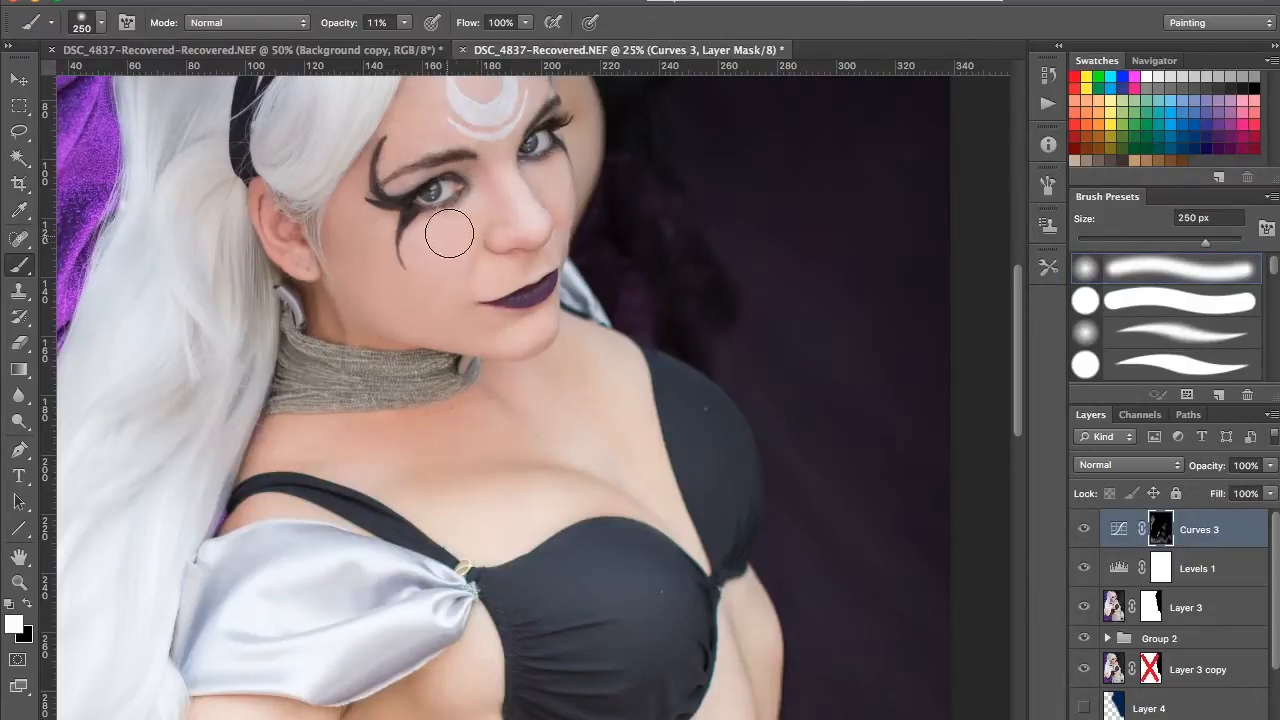
{"action": "mouse_move", "coordinate": [466, 213]}
{"action": "left_mouse_down"}
{"action": "mouse_move", "coordinate": [479, 270]}
{"action": "mouse_move", "coordinate": [433, 480]}
{"action": "left_mouse_up"}
{"action": "key", "text": "super+plus"}
{"action": "key", "text": "super+plus"}
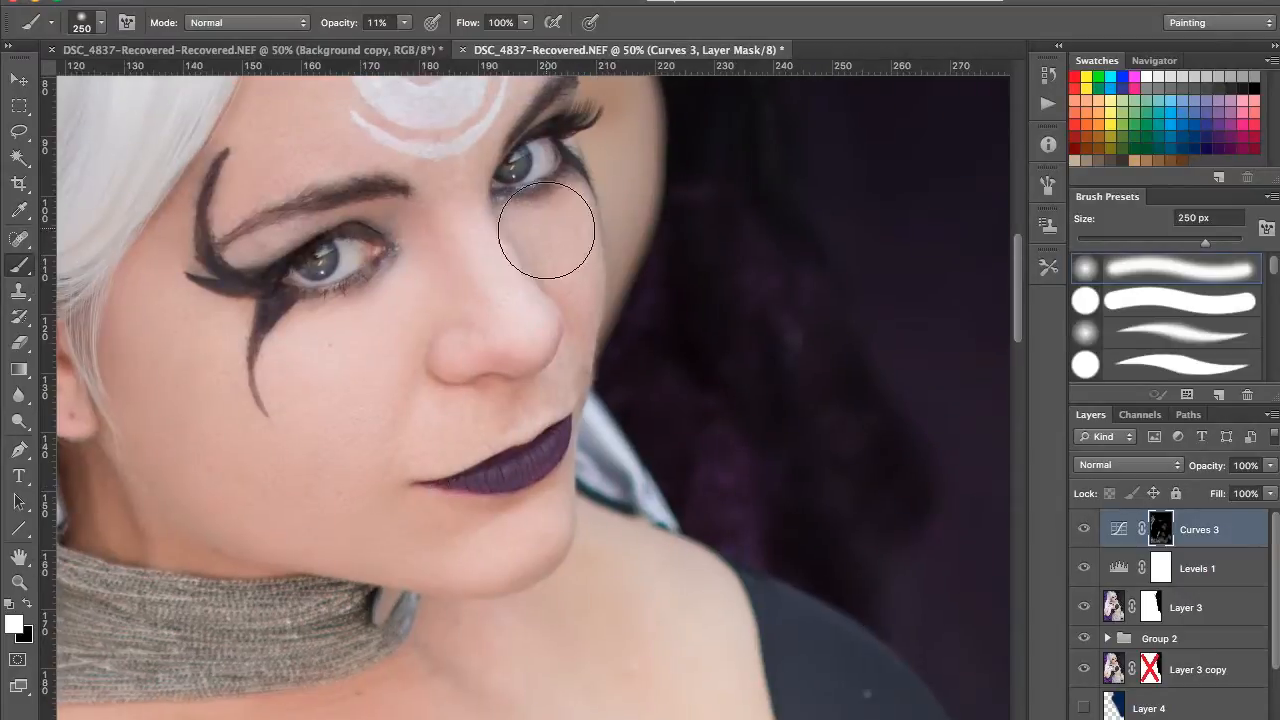
{"action": "left_click_drag", "start_coordinate": [624, 293], "coordinate": [650, 362]}
Step: Brighten the bridge of the nose between the brows on Curves 3's mask with a 100 px brush
{"action": "key", "text": "bracketleft"}
{"action": "key", "text": "bracketleft"}
{"action": "key", "text": "bracketleft"}
{"action": "key", "text": "bracketleft"}
{"action": "key", "text": "bracketleft"}
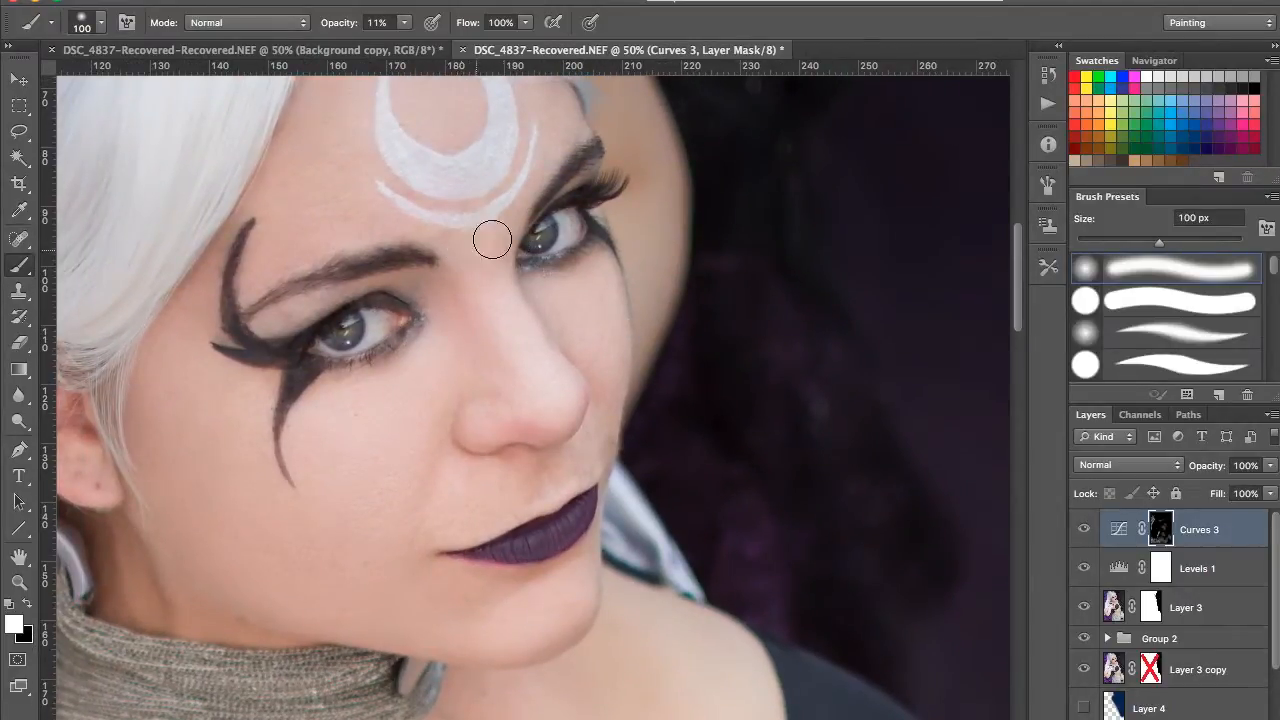
{"action": "left_click_drag", "start_coordinate": [494, 238], "coordinate": [522, 272]}
Step: Brighten the white crescent marking on the forehead by painting on Curves 3's mask with a 20 px brush
{"action": "key", "text": "bracketleft"}
{"action": "key", "text": "super+plus"}
{"action": "key", "text": "super+plus"}
{"action": "key", "text": "super+plus"}
{"action": "left_click_drag", "start_coordinate": [436, 222], "coordinate": [600, 655]}
{"action": "key", "text": "bracketleft"}
{"action": "key", "text": "bracketleft"}
{"action": "key", "text": "bracketleft"}
{"action": "key", "text": "bracketleft"}
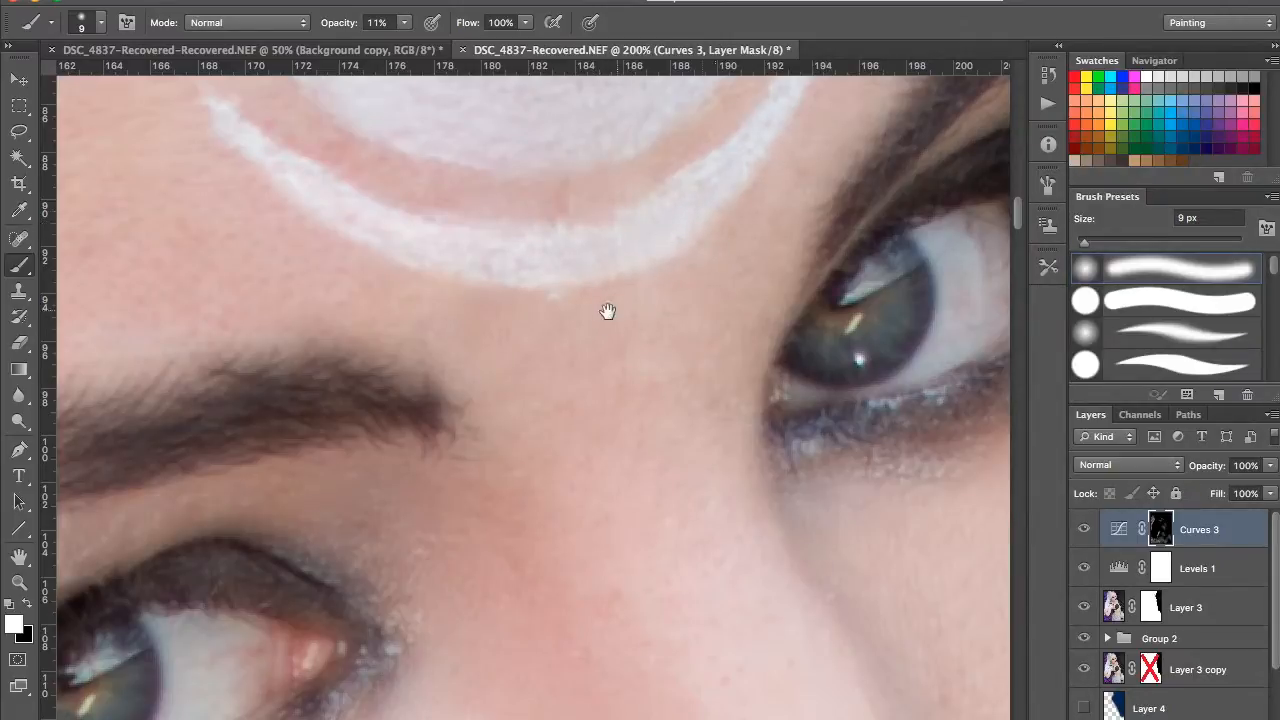
{"action": "left_click_drag", "start_coordinate": [607, 311], "coordinate": [507, 461]}
{"action": "mouse_move", "coordinate": [655, 304]}
{"action": "left_mouse_down"}
{"action": "mouse_move", "coordinate": [636, 310]}
{"action": "mouse_move", "coordinate": [631, 369]}
{"action": "mouse_move", "coordinate": [671, 325]}
{"action": "mouse_move", "coordinate": [686, 489]}
{"action": "left_mouse_up"}
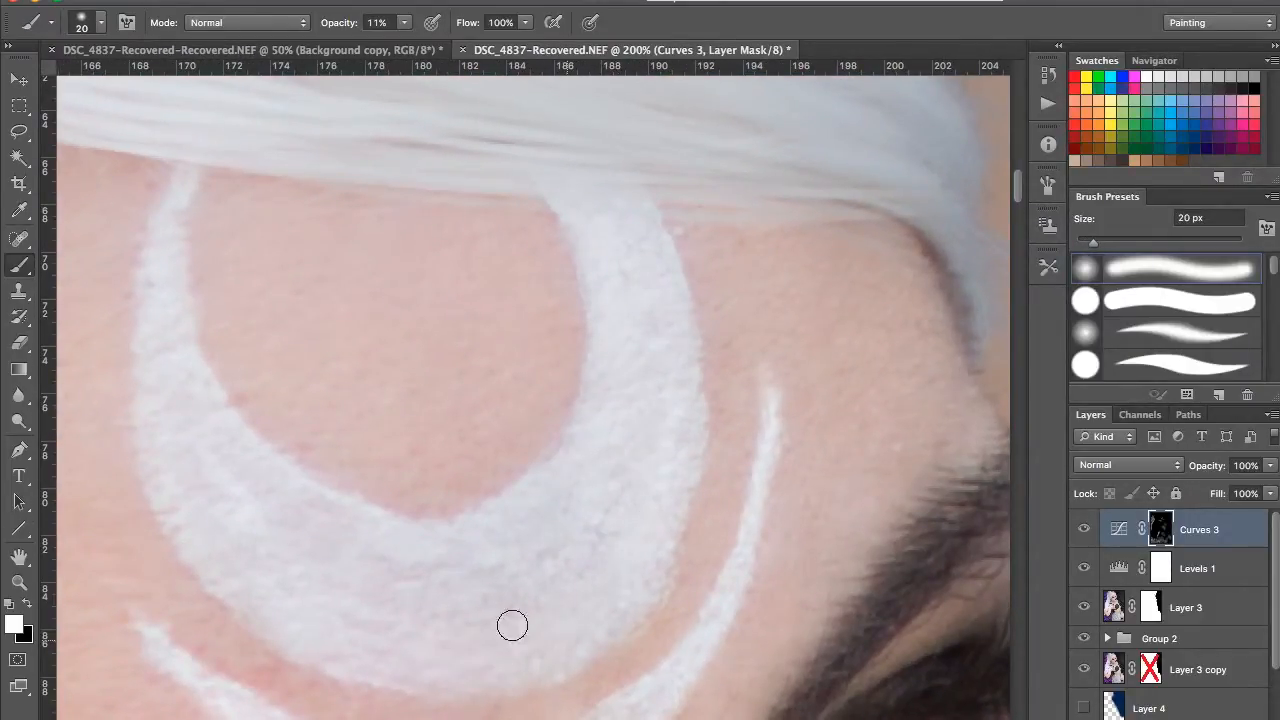
{"action": "left_click_drag", "start_coordinate": [193, 542], "coordinate": [181, 410]}
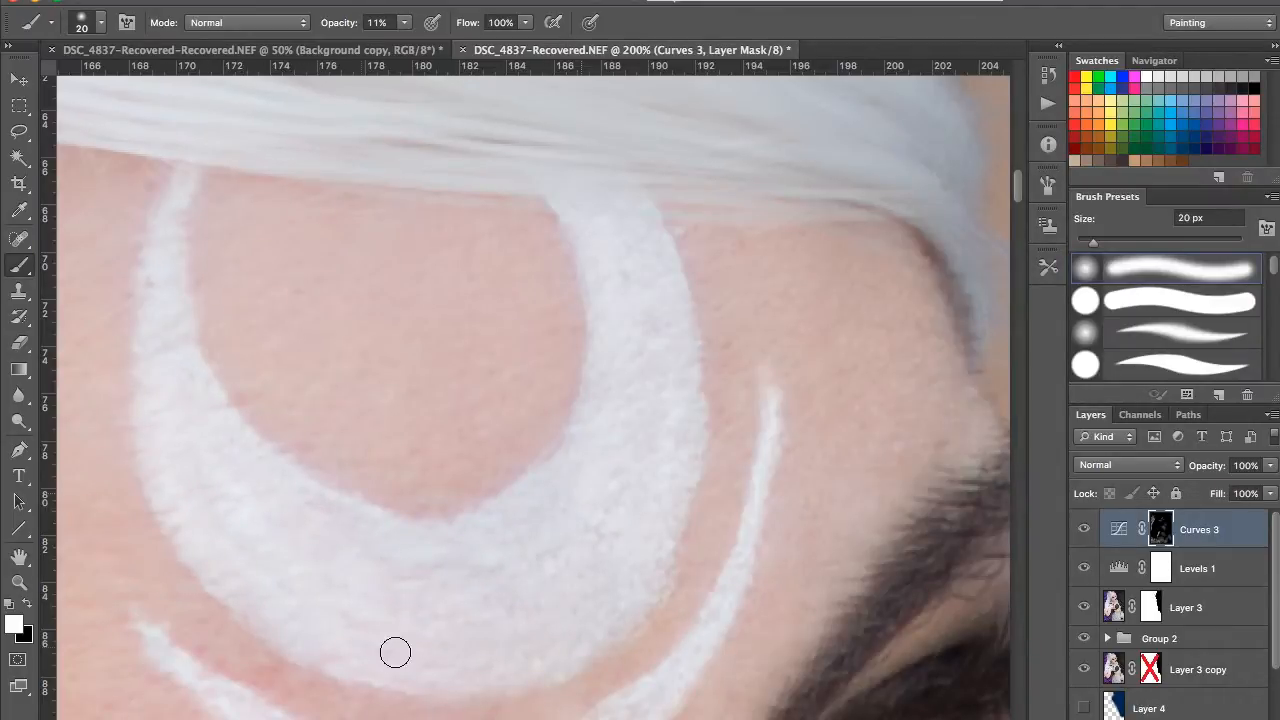
{"action": "key", "text": "ctrl+minus"}
{"action": "key", "text": "ctrl+minus"}
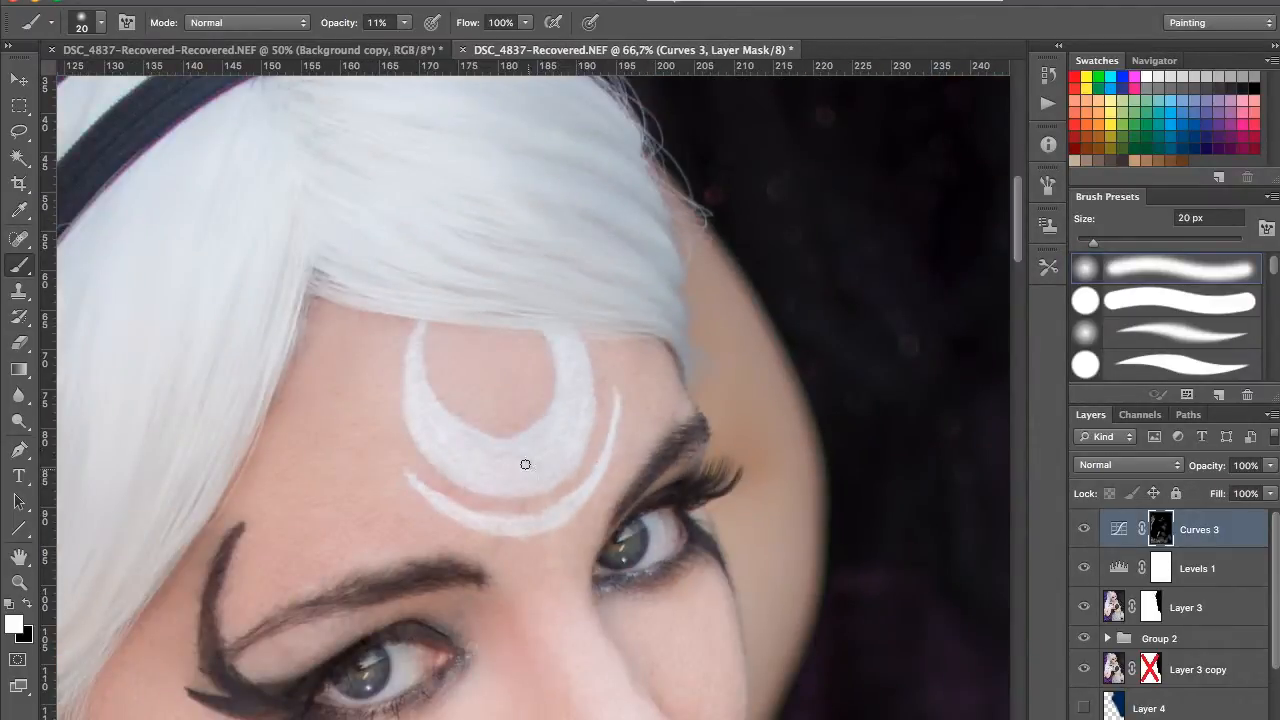
Step: Brighten the irises of both eyes by painting white on Curves 3's mask with an 80 px brush
{"action": "left_click_drag", "start_coordinate": [562, 434], "coordinate": [531, 236]}
{"action": "left_click_drag", "start_coordinate": [477, 446], "coordinate": [566, 337]}
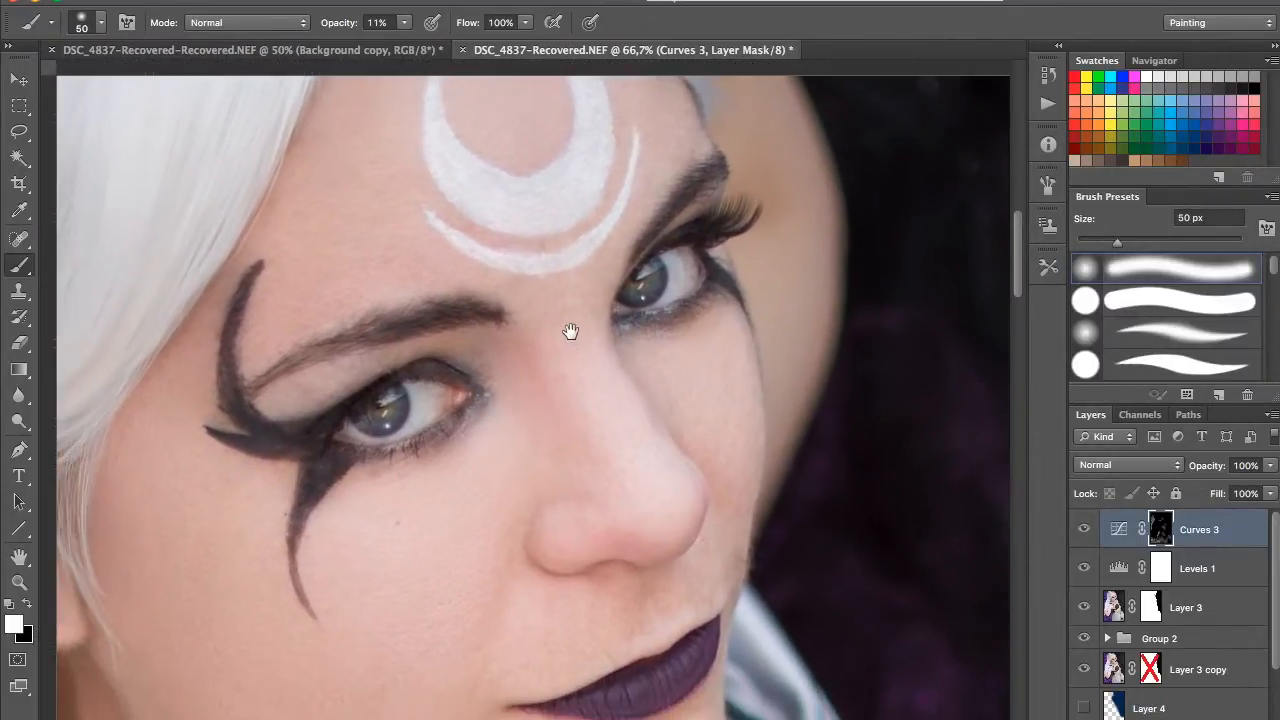
{"action": "key", "text": "bracketright"}
{"action": "key", "text": "bracketright"}
{"action": "key", "text": "bracketright"}
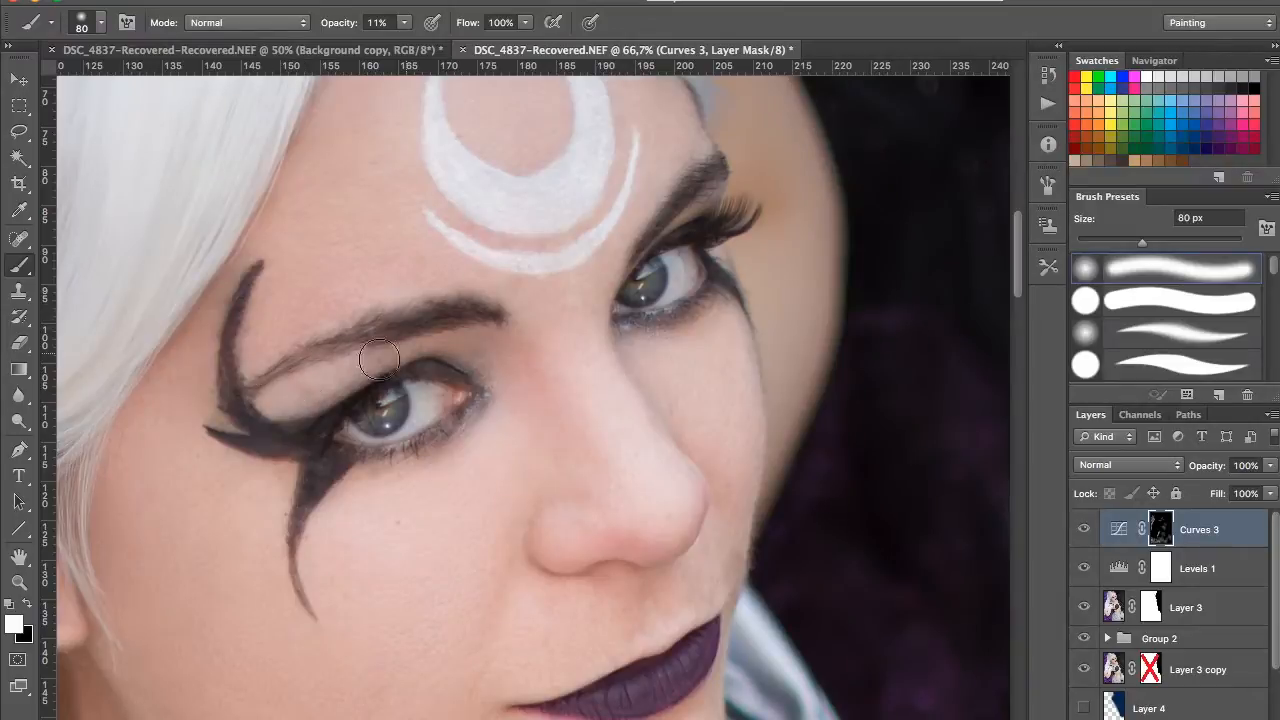
{"action": "scroll", "coordinate": [434, 286], "scroll_direction": "down", "scroll_amount": 2}
{"action": "mouse_move", "coordinate": [370, 380]}
{"action": "left_mouse_down"}
{"action": "mouse_move", "coordinate": [398, 366]}
{"action": "mouse_move", "coordinate": [380, 387]}
{"action": "left_mouse_up"}
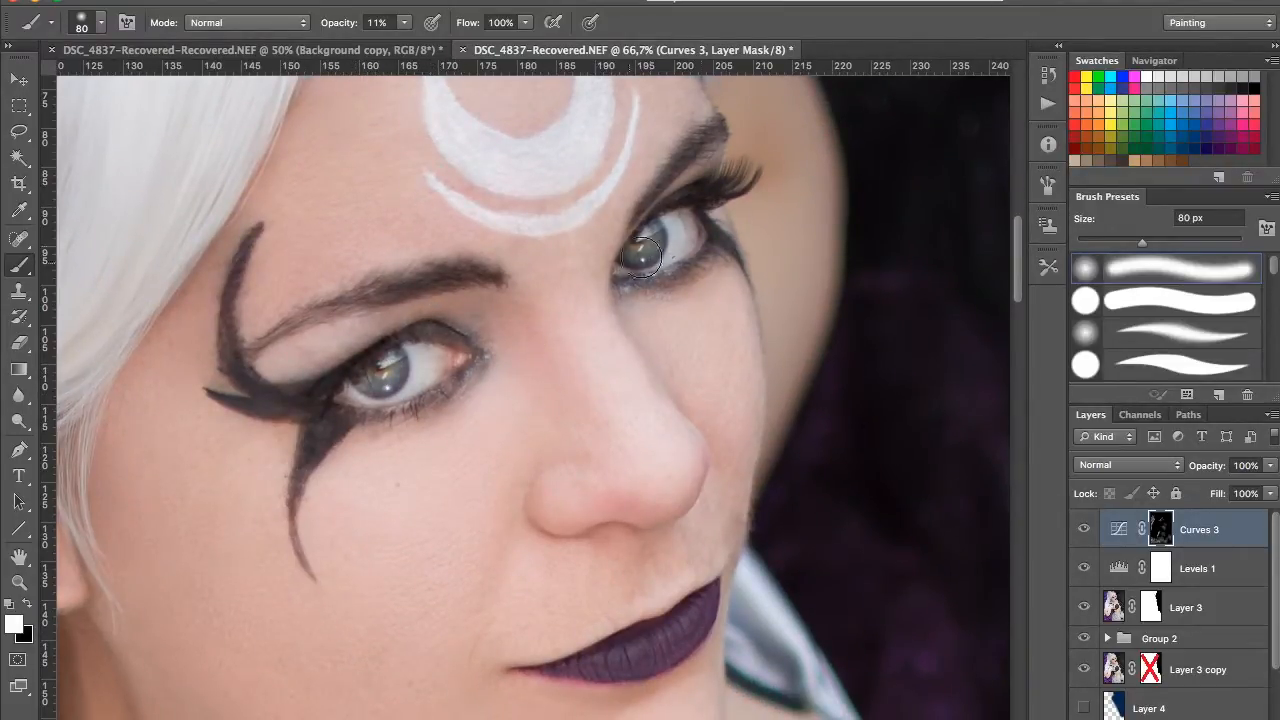
{"action": "scroll", "coordinate": [400, 280], "scroll_direction": "down", "scroll_amount": 5}
{"action": "scroll", "coordinate": [385, 278], "scroll_direction": "down", "scroll_amount": 5}
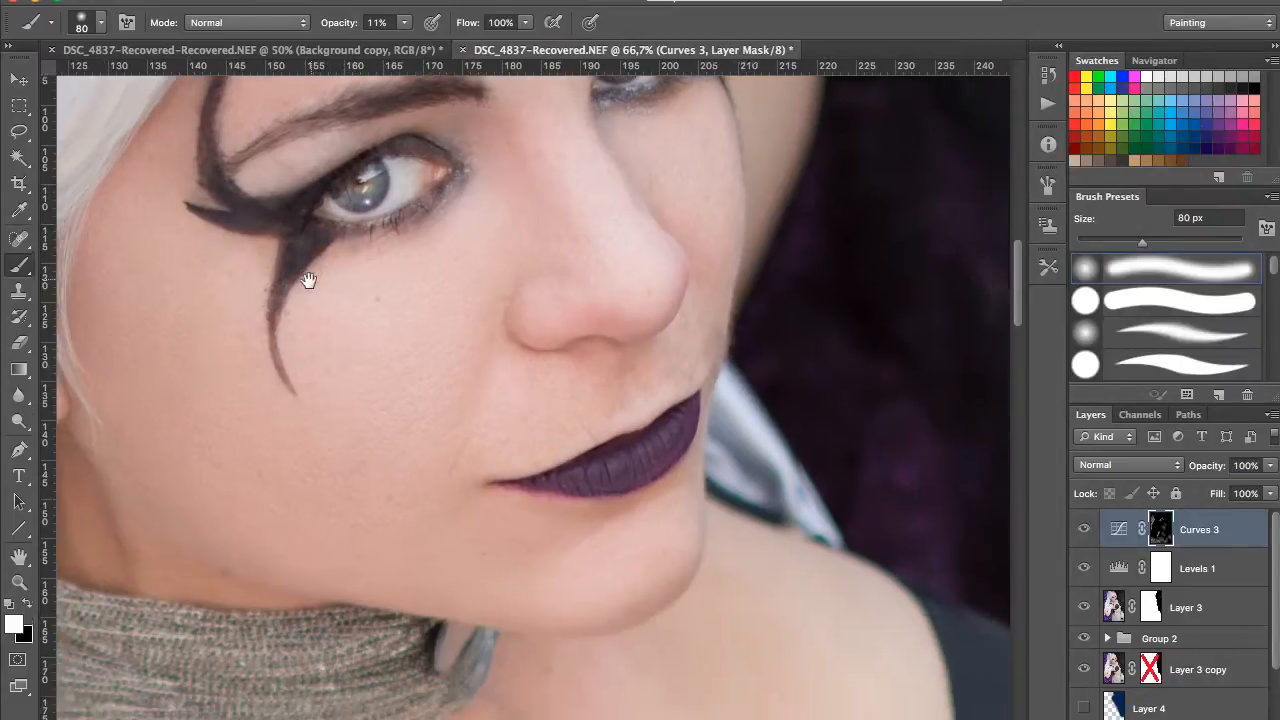
Step: Brighten the cheek beside the eye makeup by painting white on Curves 3's mask with a 250 px brush
{"action": "key", "text": "bracketright"}
{"action": "key", "text": "bracketright"}
{"action": "key", "text": "bracketright"}
{"action": "key", "text": "bracketright"}
{"action": "key", "text": "bracketright"}
{"action": "key", "text": "bracketright"}
{"action": "key", "text": "bracketright"}
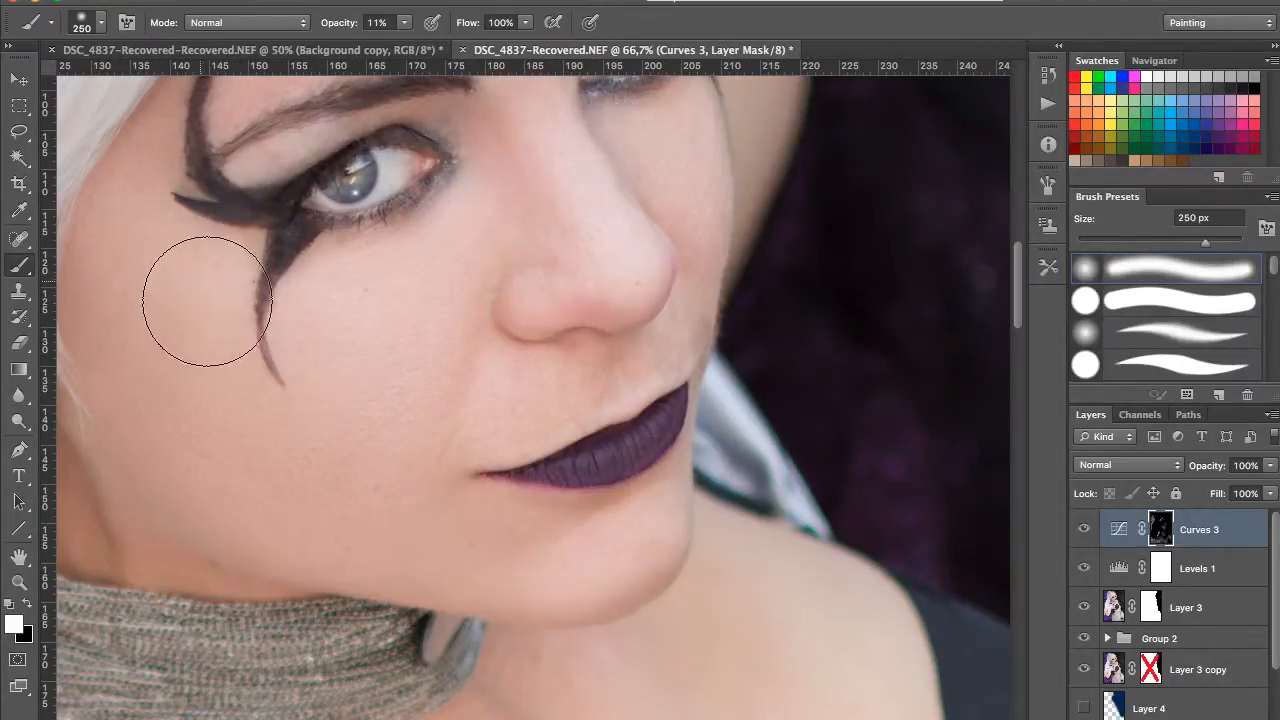
{"action": "scroll", "coordinate": [400, 303], "scroll_direction": "down", "scroll_amount": 10}
Step: Toggle Curves 3's visibility to compare the whole portrait before and after the brightening
{"action": "left_click", "coordinate": [1087, 541]}
{"action": "left_click", "coordinate": [1088, 541]}
{"action": "left_click", "coordinate": [1089, 541]}
{"action": "left_click", "coordinate": [1090, 541]}
{"action": "left_click", "coordinate": [1091, 541]}
{"action": "left_click", "coordinate": [1092, 541]}
{"action": "left_click", "coordinate": [1093, 541]}
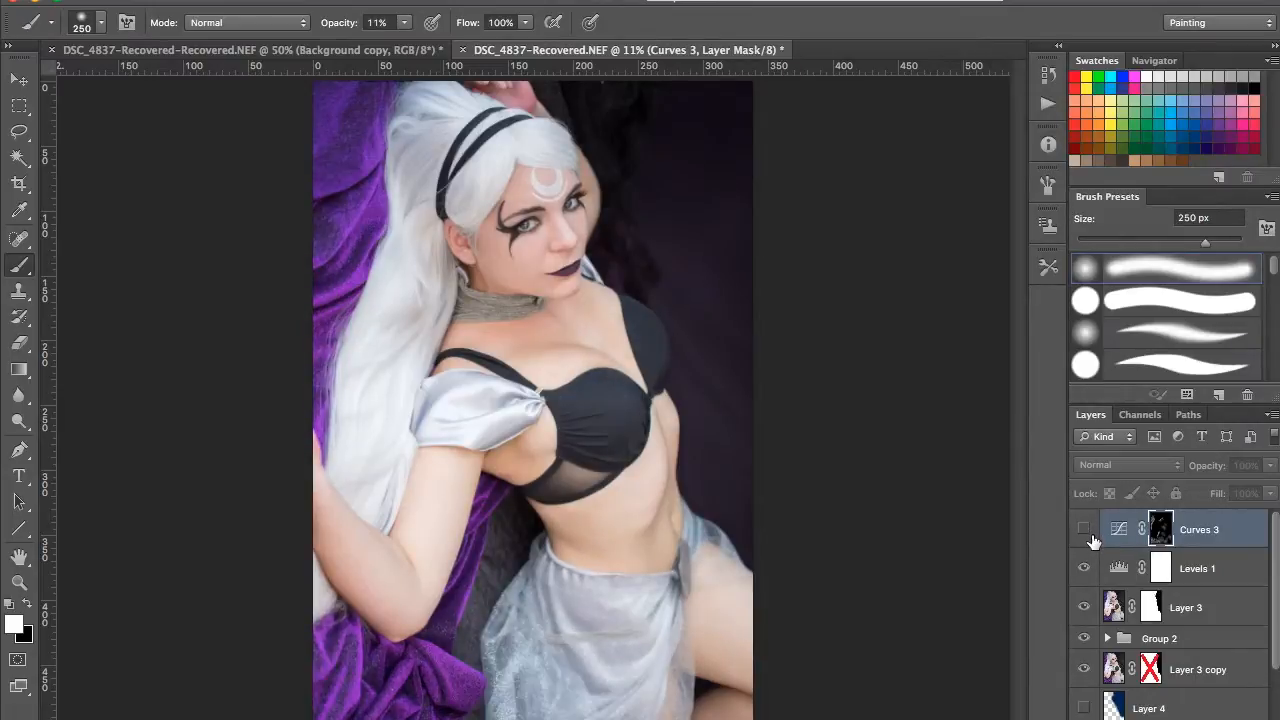
{"action": "left_click", "coordinate": [1092, 541]}
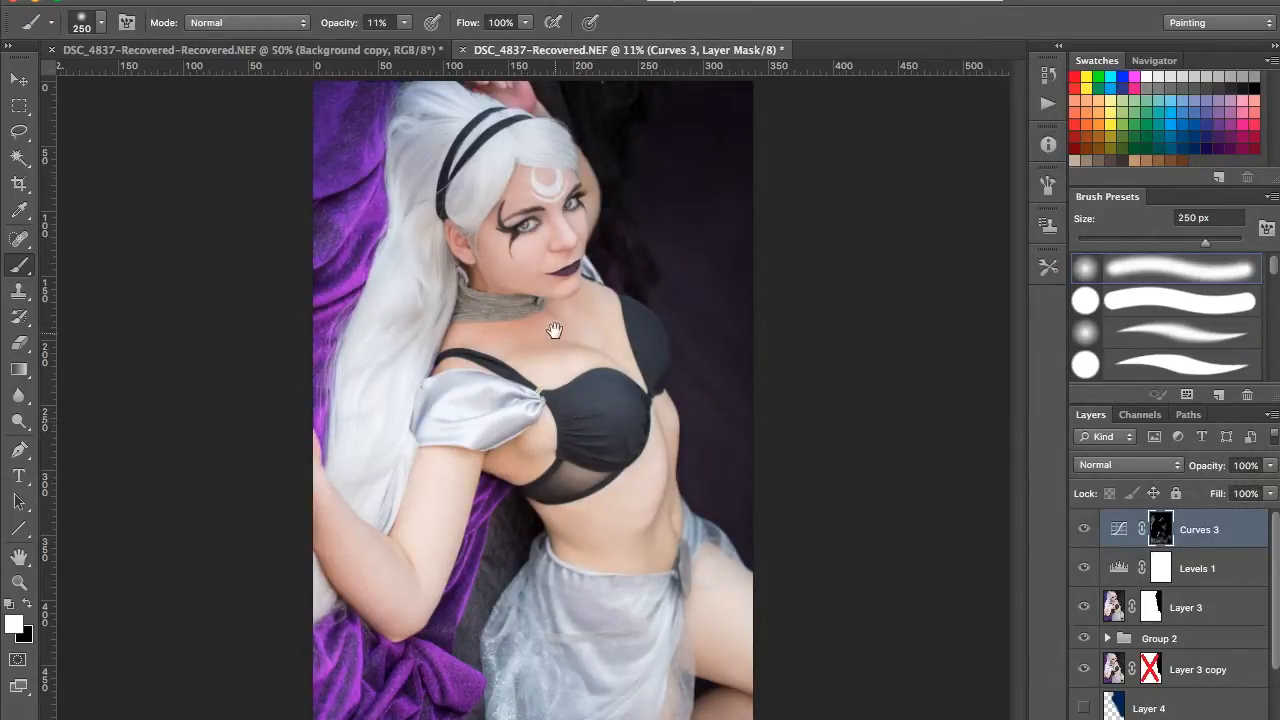
Step: Compare the portrait with Curves 3's mask inverted, and brighten the long white hair with a 500 px brush at 11% opacity
{"action": "key", "text": "super+i"}
{"action": "key", "text": "super+i"}
{"action": "key", "text": "super+i"}
{"action": "key", "text": "super+i"}
{"action": "key", "text": "super+i"}
{"action": "key", "text": "super+i"}
{"action": "key", "text": "bracketright"}
{"action": "key", "text": "bracketright"}
{"action": "key", "text": "space"}
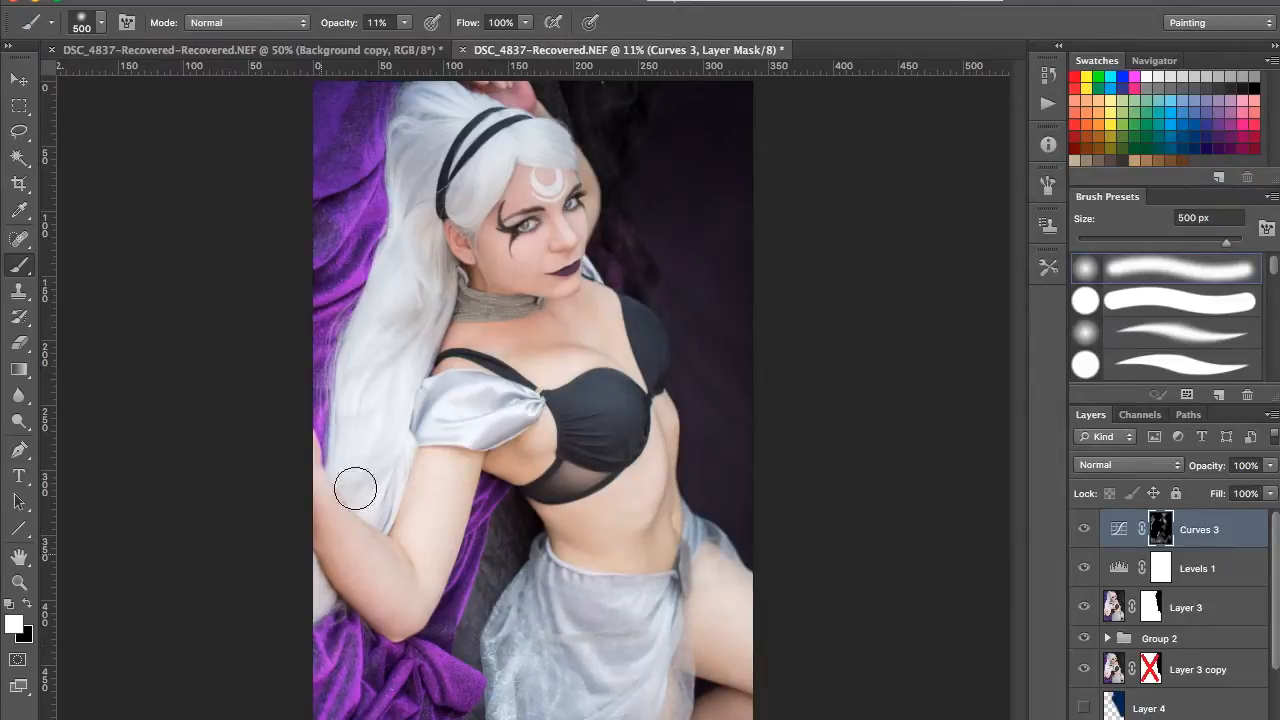
Step: Add a second Curves adjustment above Curves 3 with its curve pulled down to darken, and invert its mask to black
{"action": "left_click", "coordinate": [1176, 714]}
{"action": "left_click", "coordinate": [1180, 531]}
{"action": "left_click_drag", "start_coordinate": [911, 443], "coordinate": [913, 514]}
{"action": "left_click", "coordinate": [756, 214]}
{"action": "key", "text": "super+i"}
{"action": "key", "text": "super+i"}
{"action": "key", "text": "super+i"}
{"action": "key", "text": "super+i"}
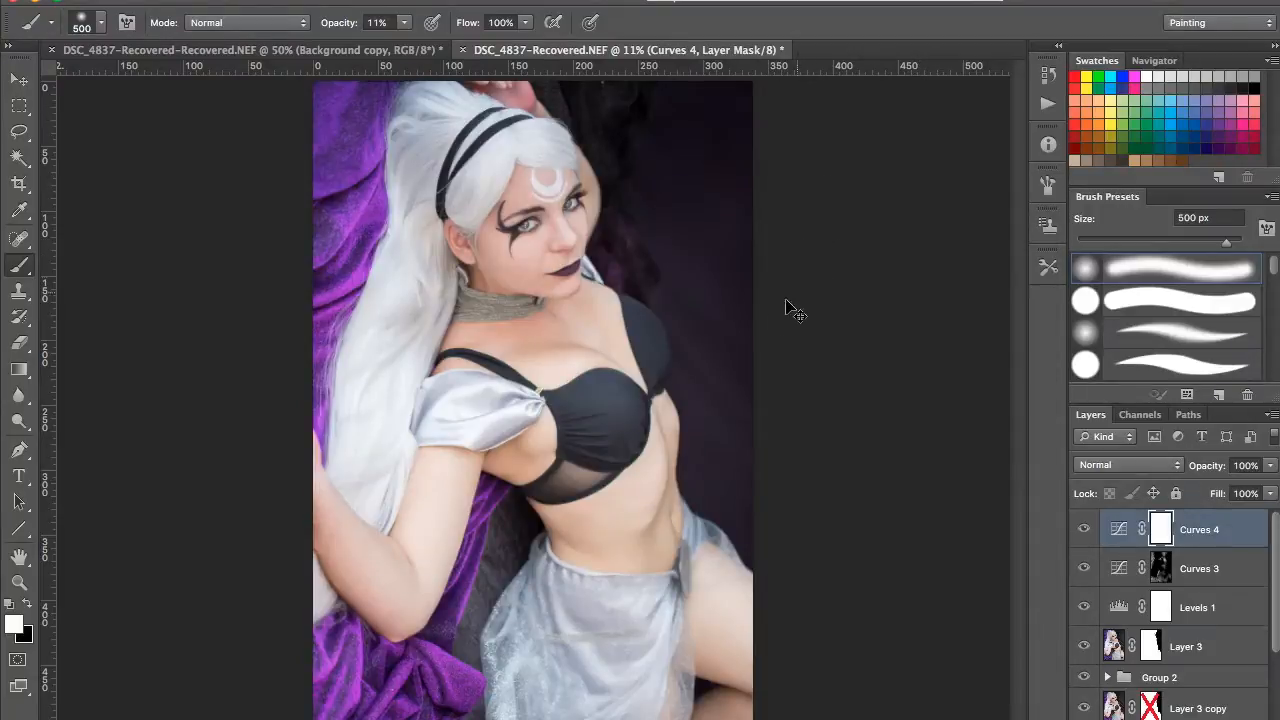
{"action": "key", "text": "super+i"}
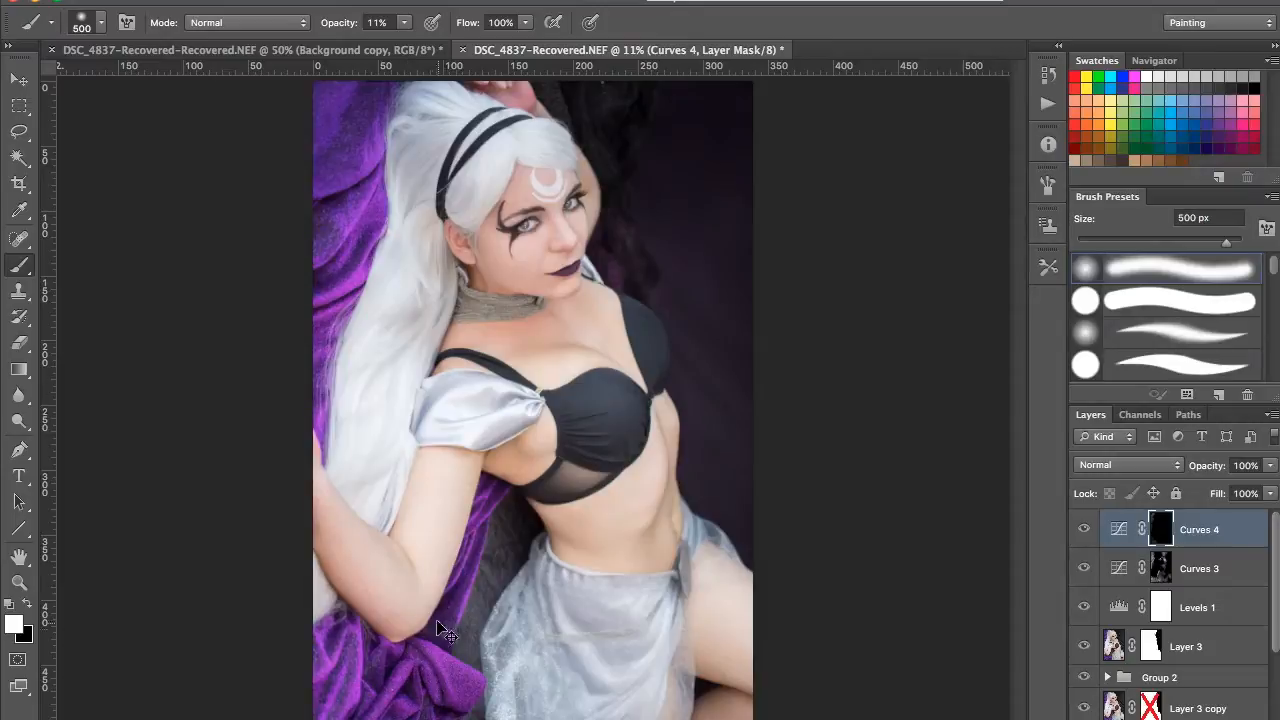
Step: Darken areas along the hair and forearm by painting white on Curves 4's mask with a 500 px brush, comparing with the layer hidden
{"action": "key", "text": "super+i"}
{"action": "key", "text": "super+i"}
{"action": "key", "text": "super+i"}
{"action": "key", "text": "super+i"}
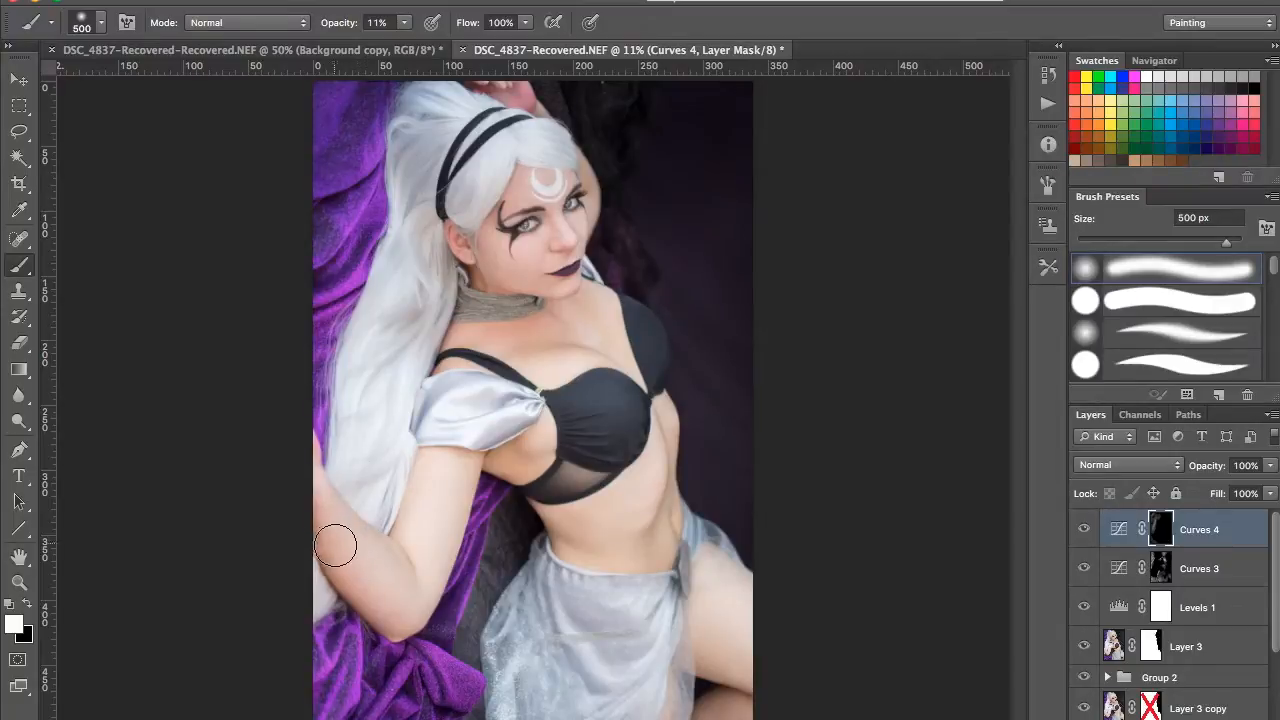
{"action": "left_click", "coordinate": [1087, 530]}
{"action": "left_click", "coordinate": [1087, 530]}
{"action": "key", "text": "alt+BackSpace"}
{"action": "key", "text": "ctrl+BackSpace"}
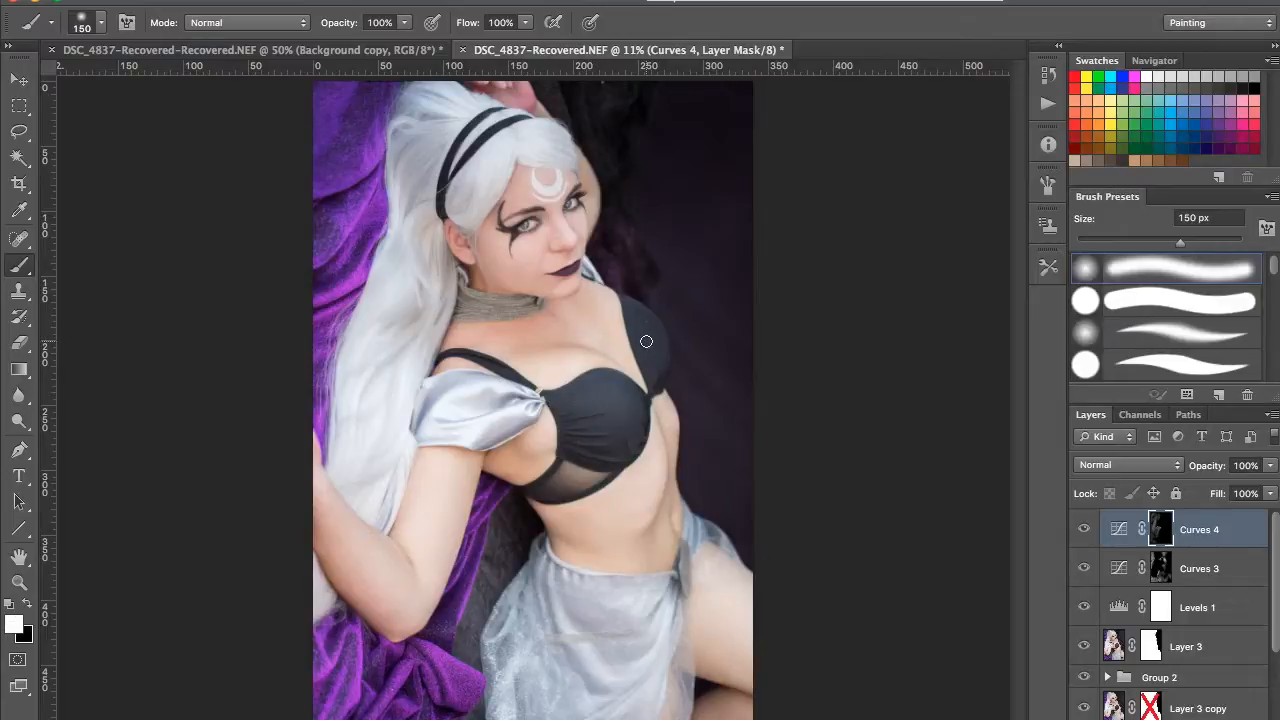
Step: Darken the torso shadows and black bra top by painting white on Curves 4's mask with a 400 px brush at 11% opacity
{"action": "key", "text": "ctrl+i"}
{"action": "key", "text": "ctrl+i"}
{"action": "key", "text": "ctrl+i"}
{"action": "key", "text": "ctrl+i"}
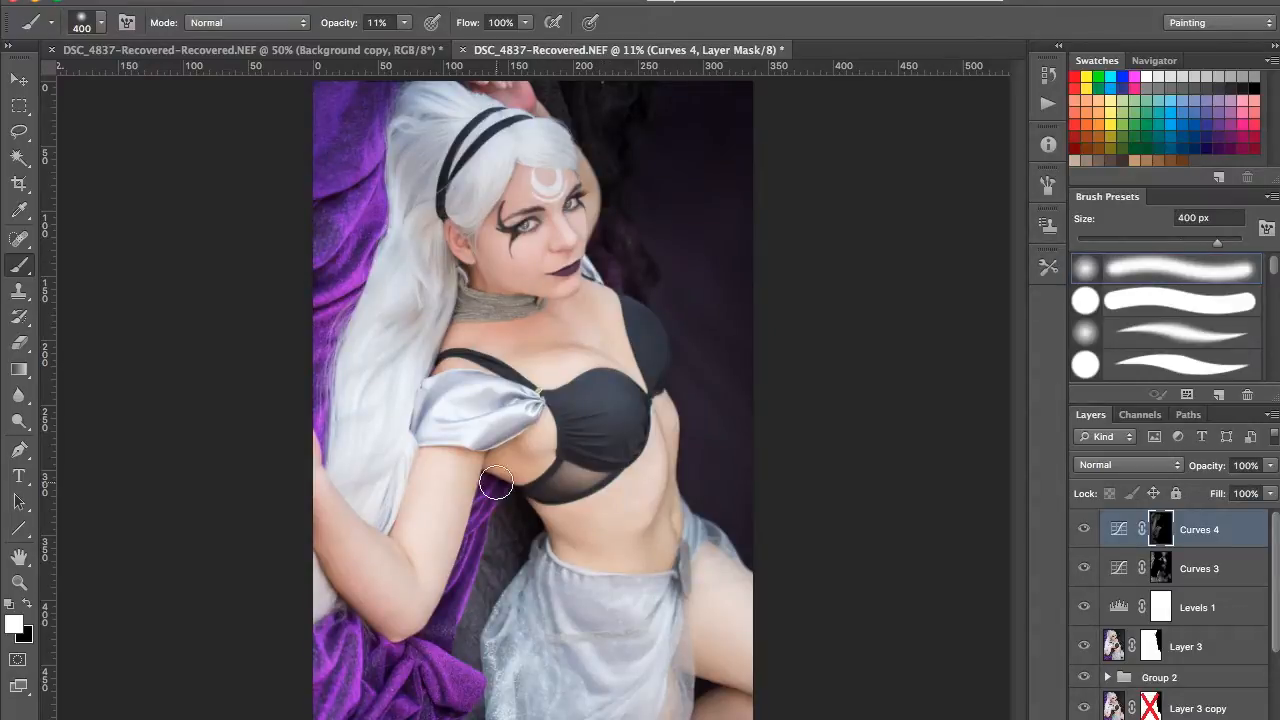
{"action": "left_click_drag", "start_coordinate": [496, 483], "coordinate": [556, 535]}
{"action": "left_click_drag", "start_coordinate": [646, 530], "coordinate": [648, 557]}
{"action": "key", "text": "space"}
{"action": "left_click_drag", "start_coordinate": [580, 461], "coordinate": [630, 448]}
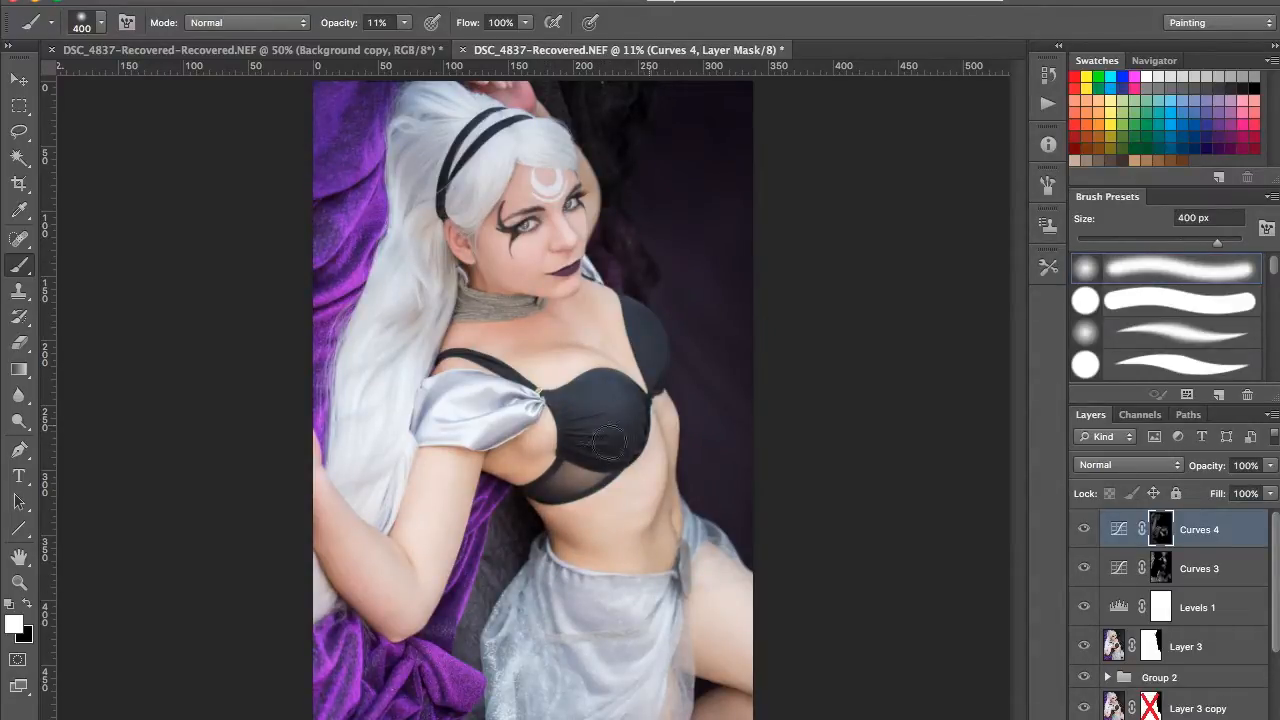
{"action": "key", "text": "space"}
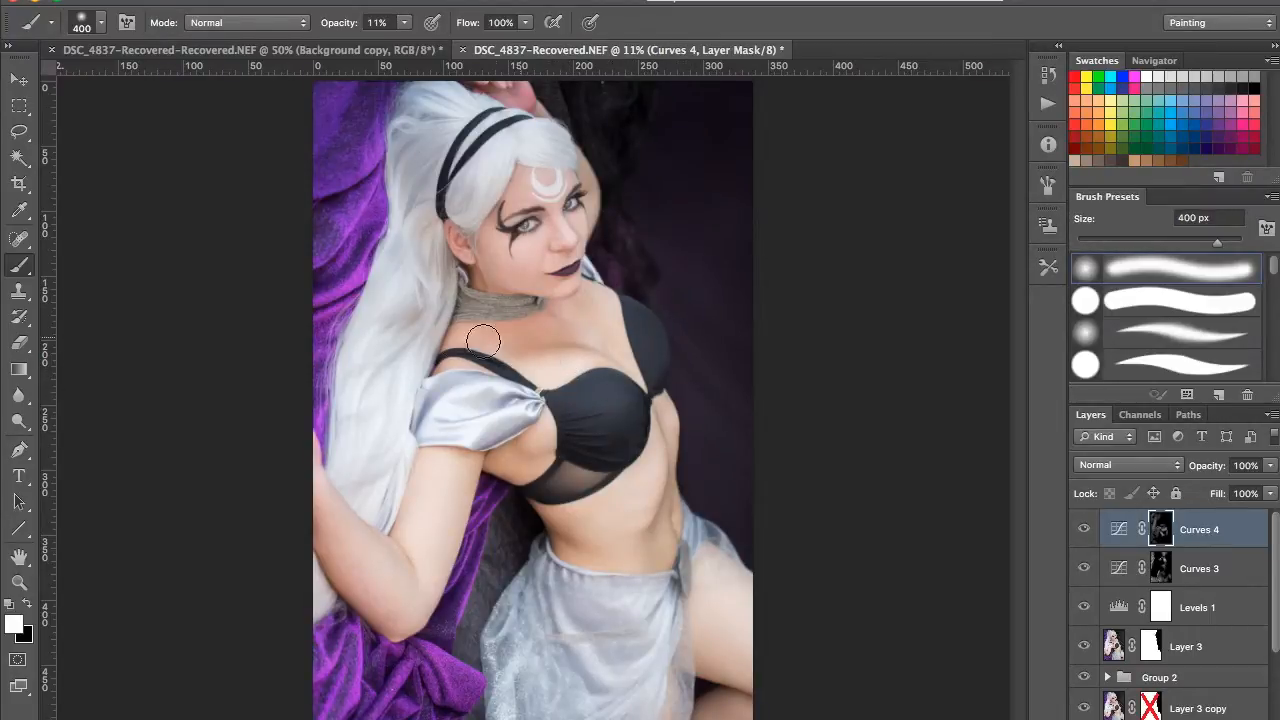
Step: Deepen the shading around the neck and hip on Curves 4's mask, using brush sizes of 250 px and 700 px
{"action": "key", "text": "bracketleft"}
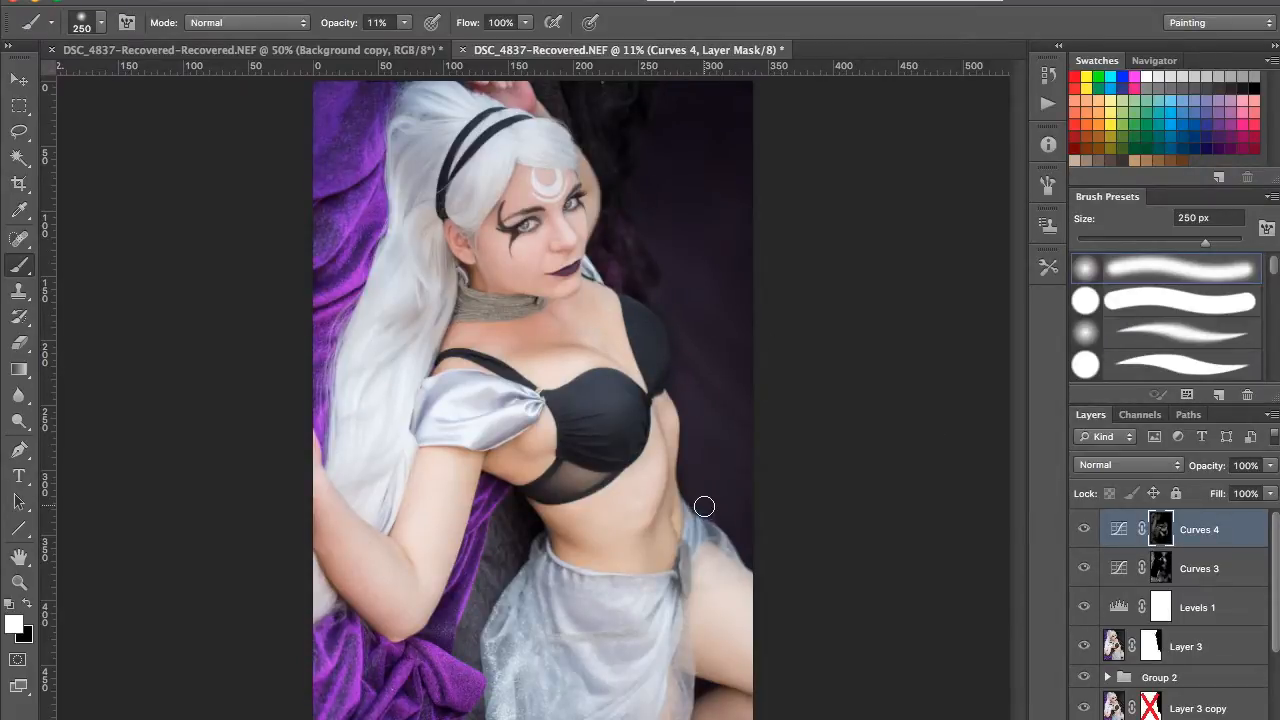
{"action": "key", "text": "bracketright"}
{"action": "key", "text": "bracketright"}
{"action": "key", "text": "bracketright"}
{"action": "key", "text": "bracketright"}
{"action": "key", "text": "bracketright"}
{"action": "key", "text": "bracketright"}
{"action": "key", "text": "bracketright"}
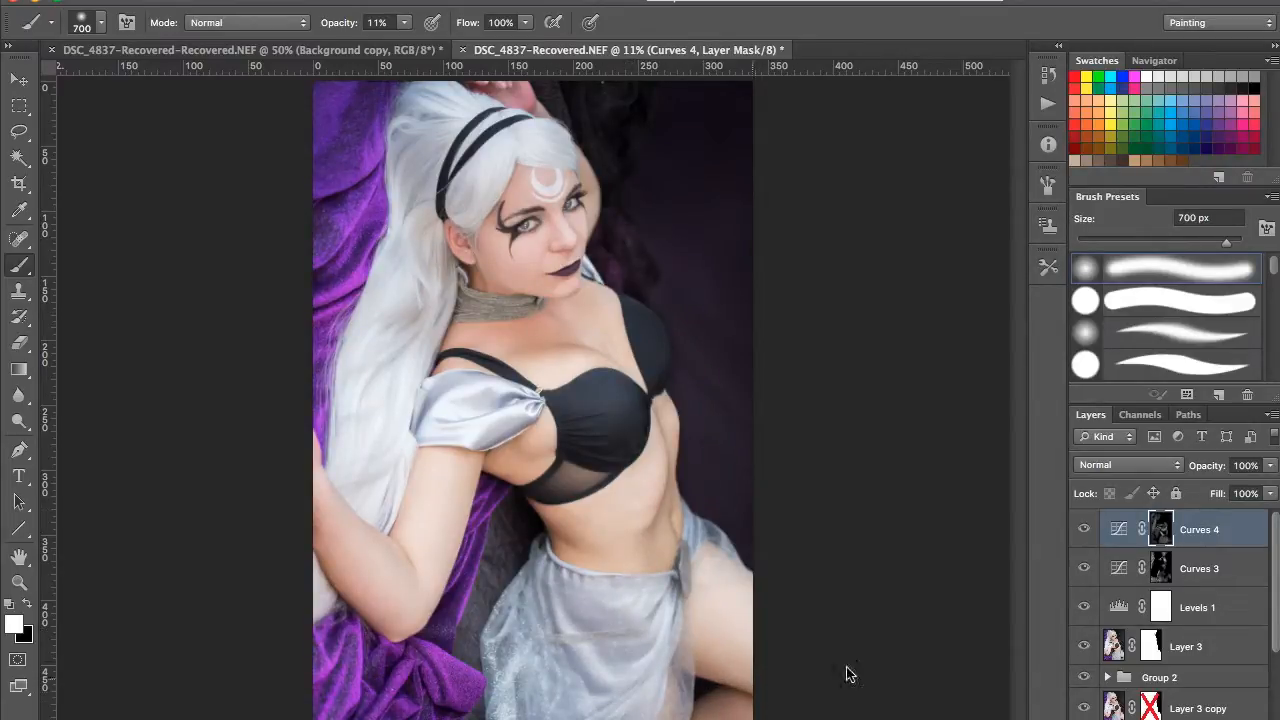
Step: Examine the face and upper body close up with Curves 4's mask repeatedly inverted and restored
{"action": "key", "text": "ctrl+plus"}
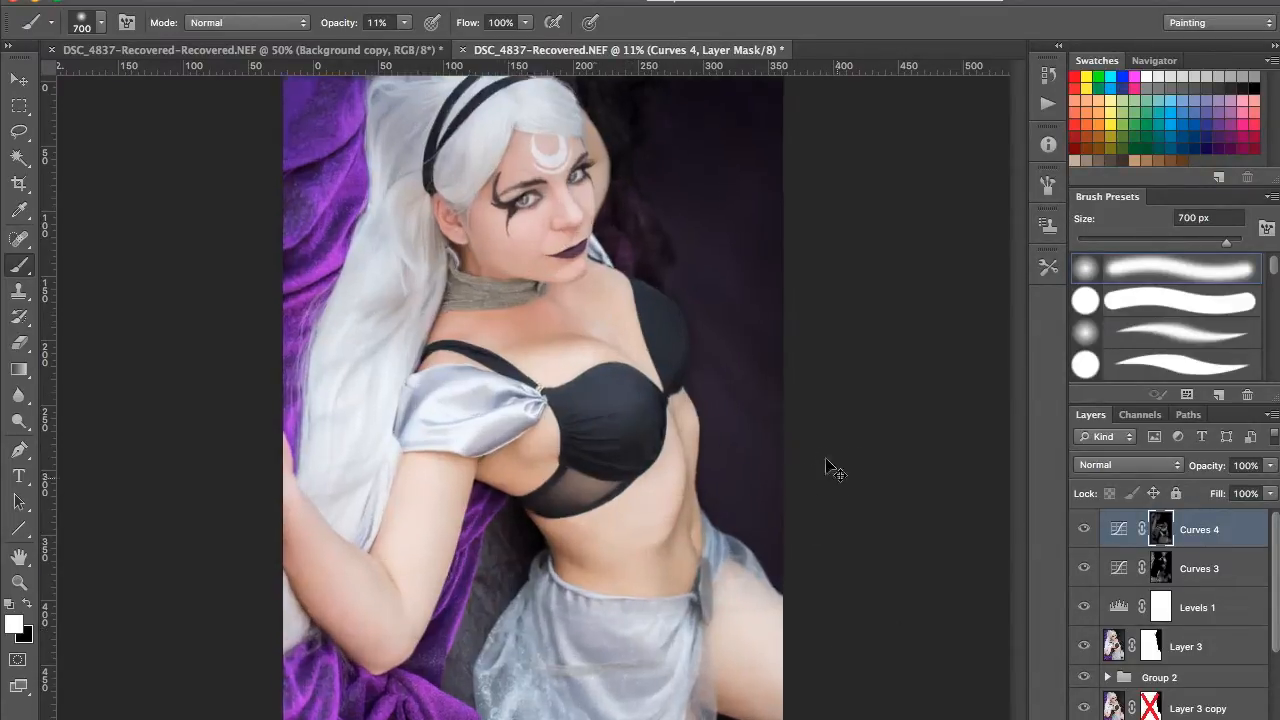
{"action": "key", "text": "super+plus"}
{"action": "key", "text": "super+plus"}
{"action": "key", "text": "super+plus"}
{"action": "left_click_drag", "start_coordinate": [612, 318], "coordinate": [614, 559]}
{"action": "key", "text": "super+i"}
{"action": "key", "text": "super+i"}
{"action": "key", "text": "super+i"}
{"action": "key", "text": "super+i"}
{"action": "key", "text": "super+i"}
{"action": "key", "text": "super+i"}
Step: Darken the cheek contour and neck by painting white on Curves 4's mask with a 300 px brush at 11% opacity
{"action": "key", "text": "bracketleft"}
{"action": "key", "text": "bracketleft"}
{"action": "key", "text": "bracketleft"}
{"action": "key", "text": "bracketleft"}
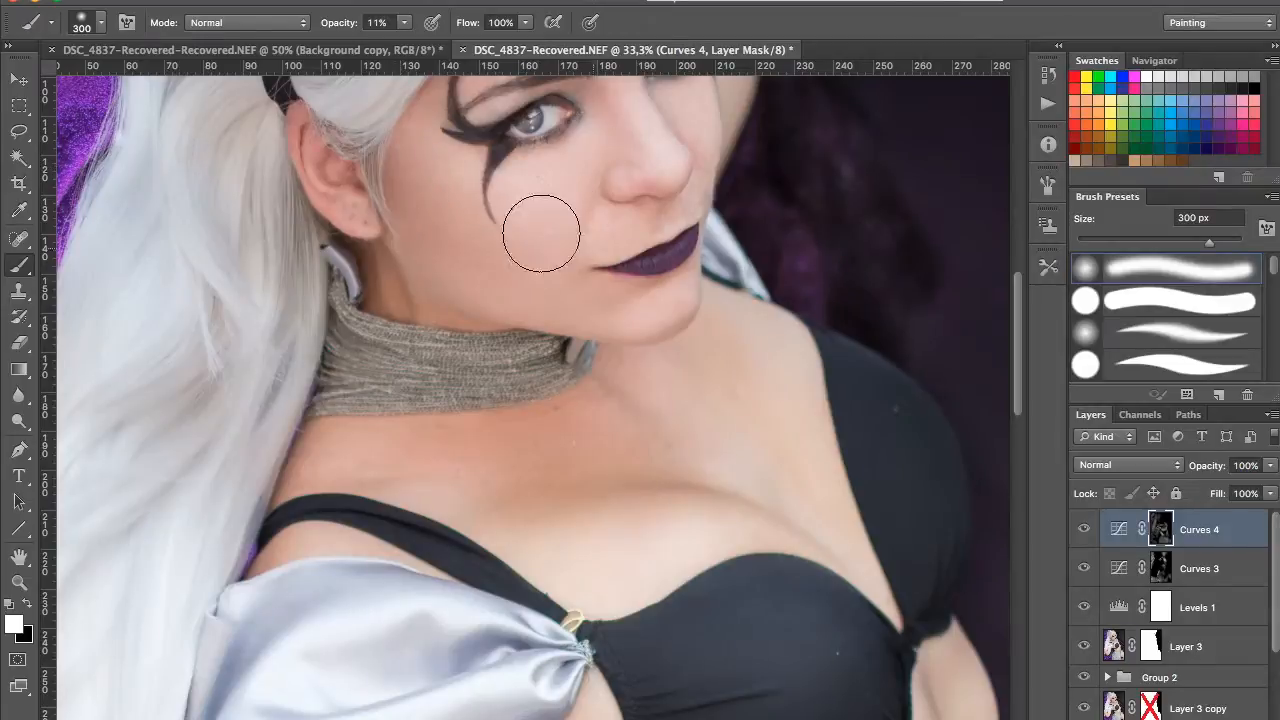
{"action": "left_click_drag", "start_coordinate": [608, 314], "coordinate": [514, 466]}
Step: Compare the darkened face with Curves 4's mask inverted, and restore the mask
{"action": "key", "text": "super+i"}
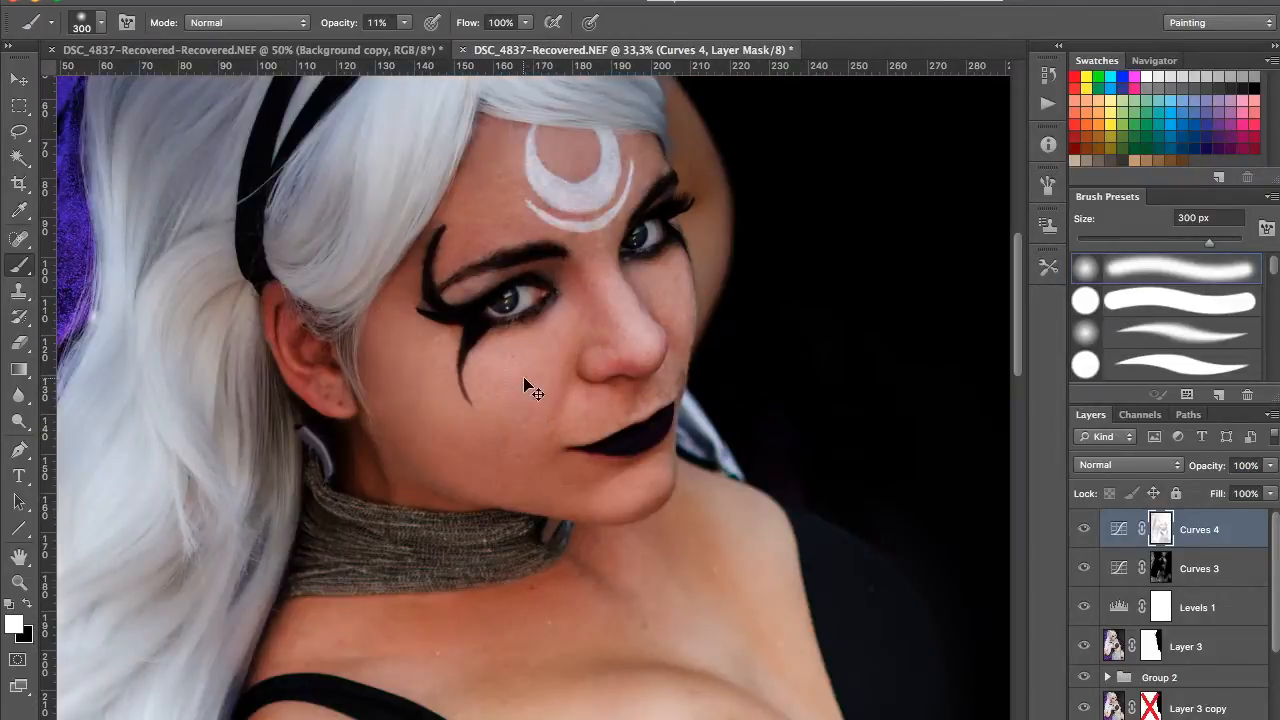
{"action": "key", "text": "super+i"}
{"action": "key", "text": "super+i"}
{"action": "key", "text": "super+i"}
{"action": "key", "text": "super+i"}
{"action": "key", "text": "super+i"}
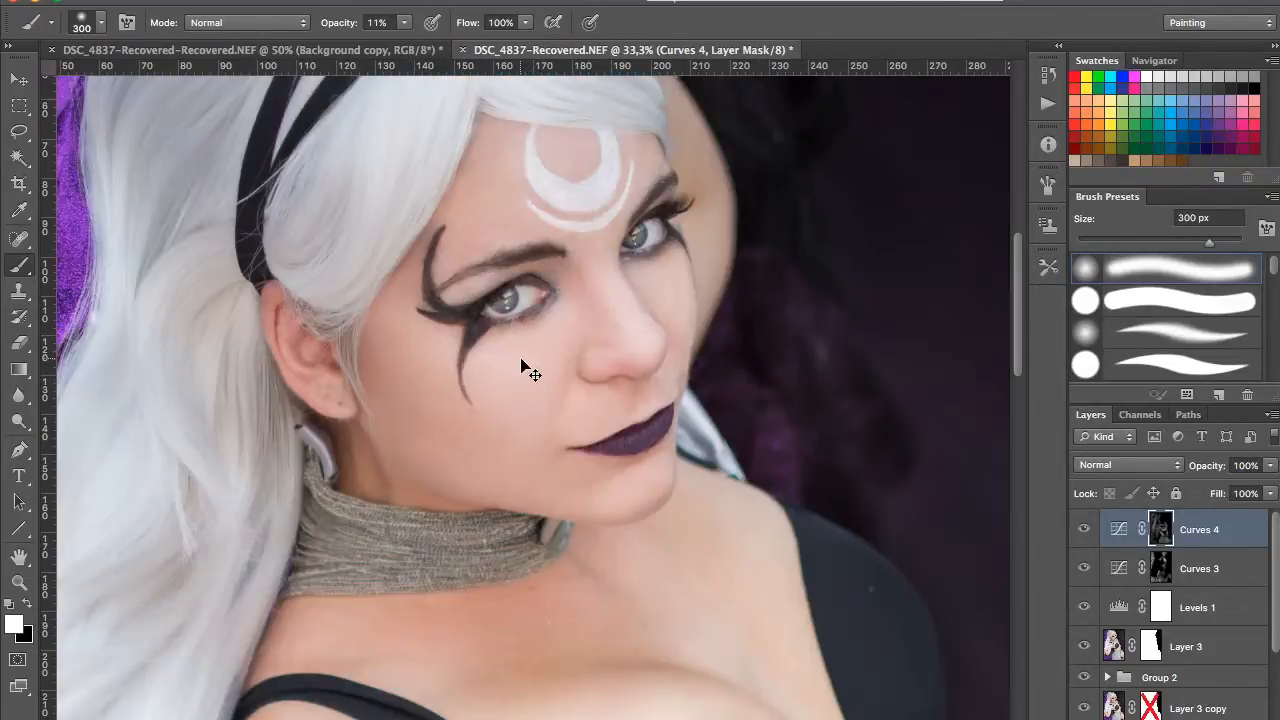
{"action": "key", "text": "super+i"}
{"action": "key", "text": "super+i"}
{"action": "key", "text": "super+i"}
{"action": "key", "text": "super+i"}
Step: Darken the black makeup lines around the near eye on Curves 4's mask with a 35 px white brush at 11% opacity
{"action": "key", "text": "bracketleft"}
{"action": "key", "text": "bracketleft"}
{"action": "key", "text": "bracketleft"}
{"action": "key", "text": "bracketleft"}
{"action": "key", "text": "bracketleft"}
{"action": "key", "text": "bracketleft"}
{"action": "key", "text": "bracketleft"}
{"action": "key", "text": "bracketleft"}
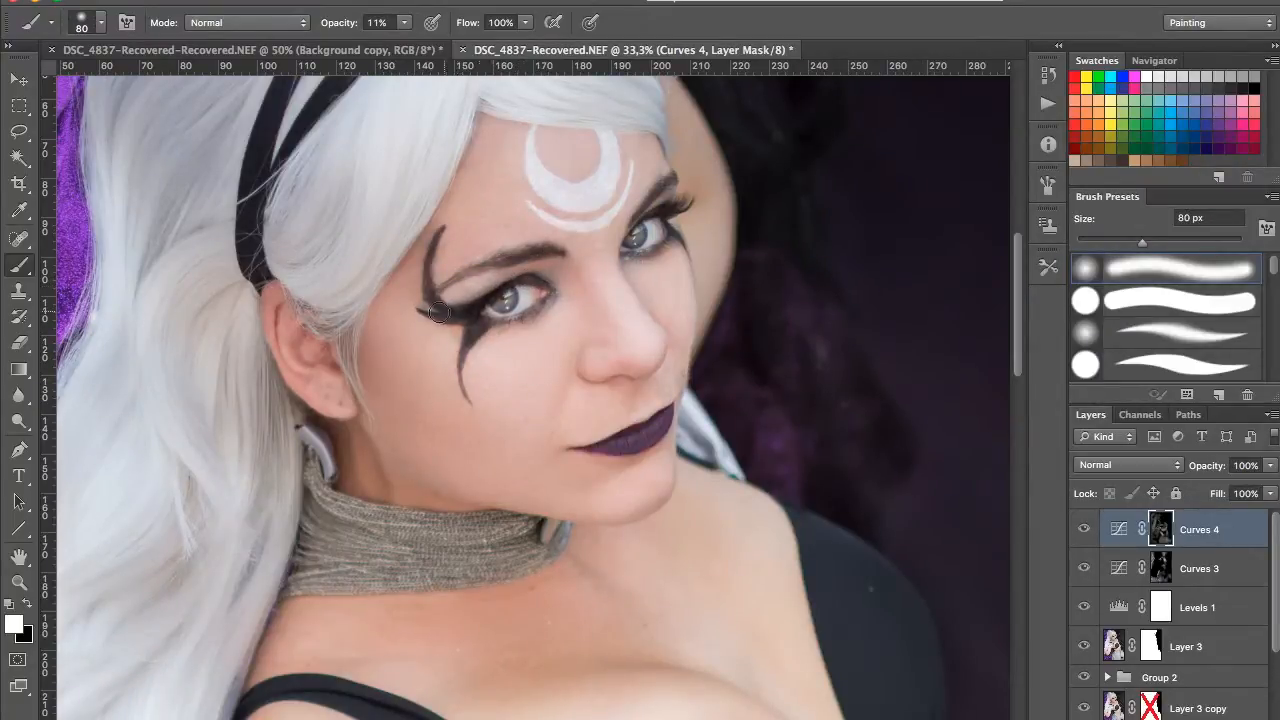
{"action": "key", "text": "super+plus"}
{"action": "key", "text": "super+plus"}
{"action": "key", "text": "super+plus"}
{"action": "mouse_move", "coordinate": [461, 348]}
{"action": "left_mouse_down"}
{"action": "mouse_move", "coordinate": [531, 374]}
{"action": "mouse_move", "coordinate": [580, 426]}
{"action": "left_mouse_up"}
{"action": "key", "text": "bracketleft"}
{"action": "key", "text": "bracketleft"}
{"action": "key", "text": "bracketleft"}
{"action": "key", "text": "bracketleft"}
{"action": "key", "text": "bracketleft"}
{"action": "key", "text": "bracketleft"}
{"action": "left_click_drag", "start_coordinate": [457, 352], "coordinate": [453, 434]}
{"action": "left_click_drag", "start_coordinate": [464, 244], "coordinate": [474, 367]}
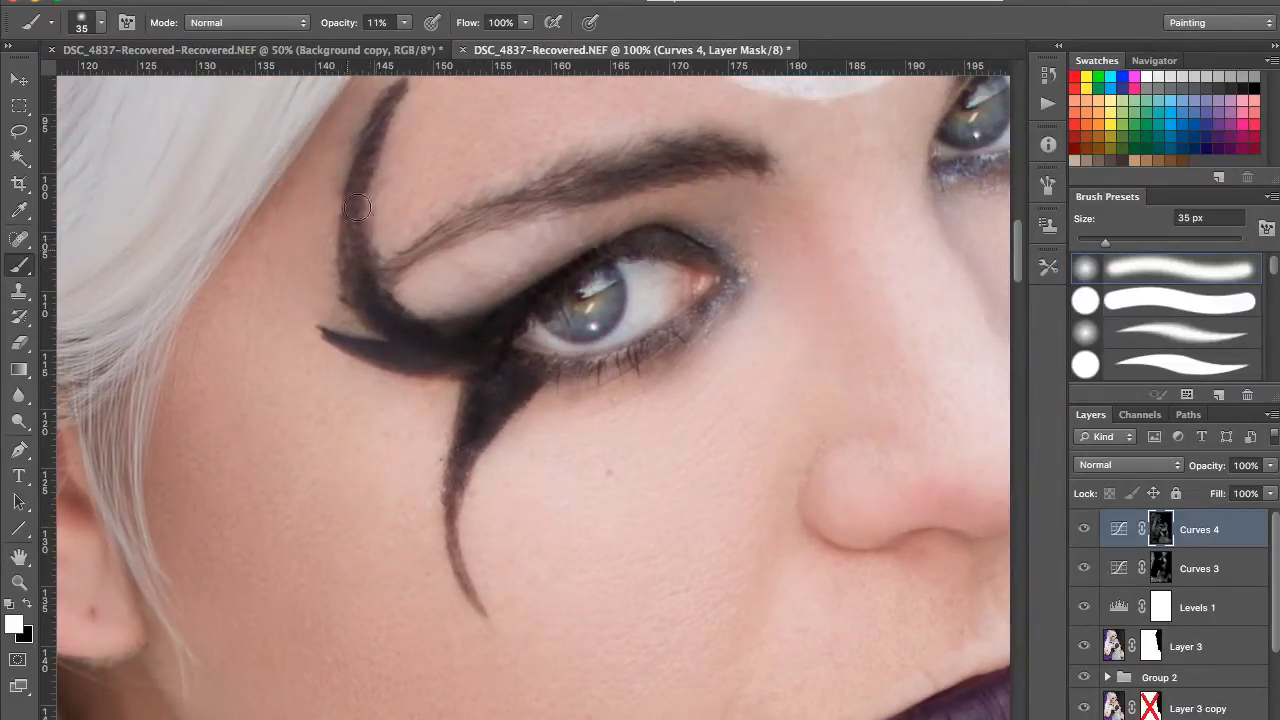
{"action": "left_click_drag", "start_coordinate": [346, 256], "coordinate": [358, 190]}
{"action": "left_click_drag", "start_coordinate": [381, 345], "coordinate": [307, 319]}
{"action": "left_click_drag", "start_coordinate": [596, 182], "coordinate": [456, 228]}
Step: Darken the makeup around the far eye on Curves 4's mask, and check it with the mask inverted and restored
{"action": "left_click_drag", "start_coordinate": [770, 90], "coordinate": [611, 180]}
{"action": "mouse_move", "coordinate": [711, 350]}
{"action": "left_mouse_down"}
{"action": "mouse_move", "coordinate": [652, 415]}
{"action": "mouse_move", "coordinate": [743, 412]}
{"action": "left_mouse_up"}
{"action": "left_click_drag", "start_coordinate": [740, 475], "coordinate": [677, 311]}
{"action": "key", "text": "ctrl+i"}
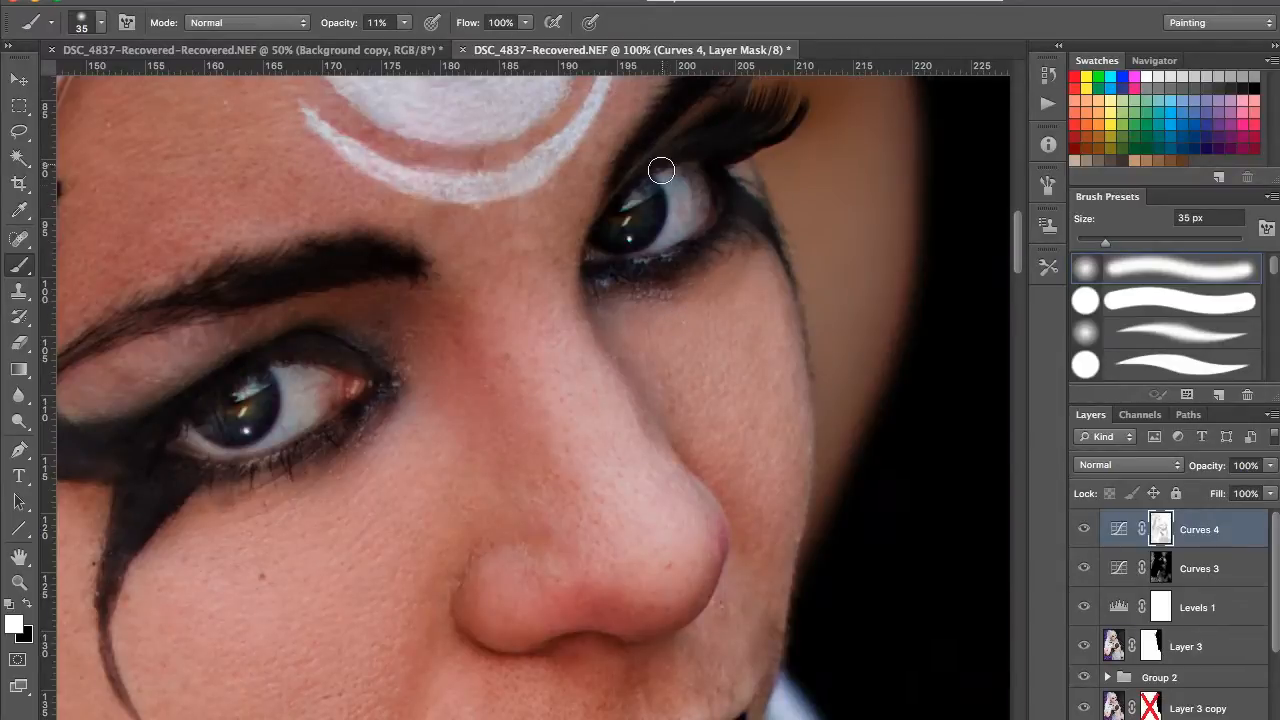
{"action": "key", "text": "ctrl+i"}
Step: Paint dark upper eyelashes on the near eye in Curves 4's mask with a hard tapered 9 px brush at 30% opacity
{"action": "key", "text": "bracketleft"}
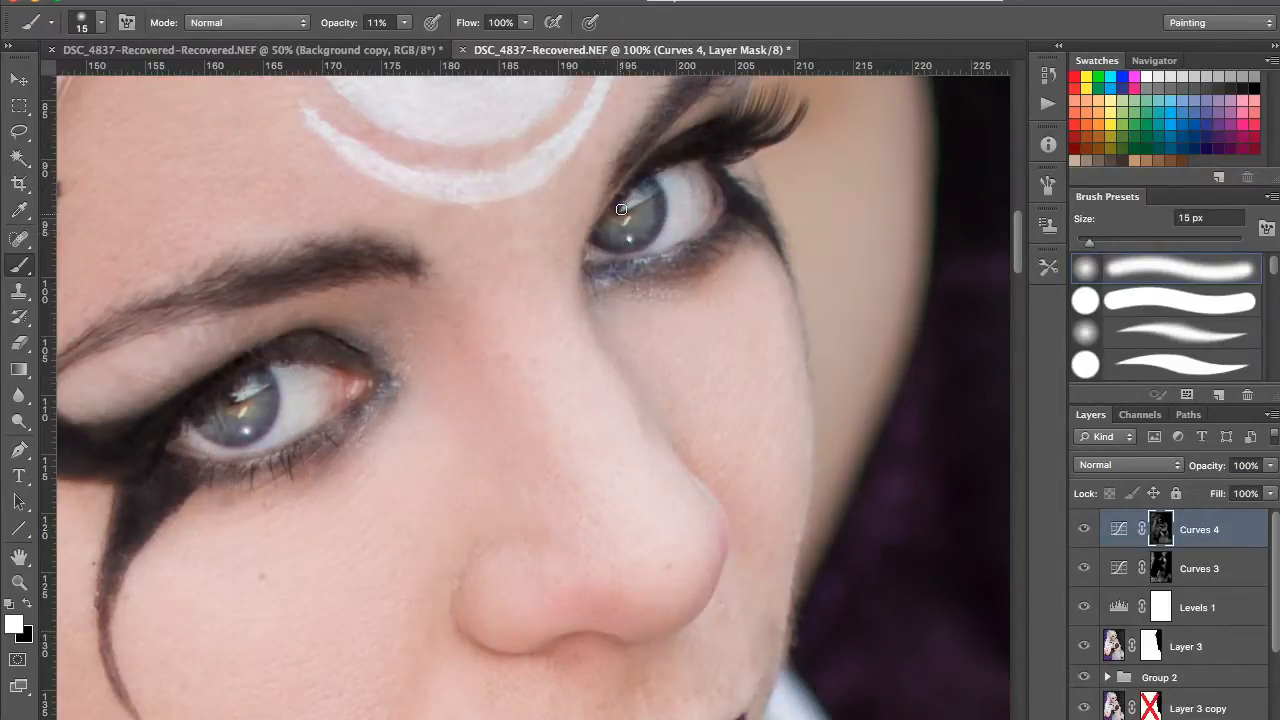
{"action": "left_click_drag", "start_coordinate": [281, 356], "coordinate": [340, 275]}
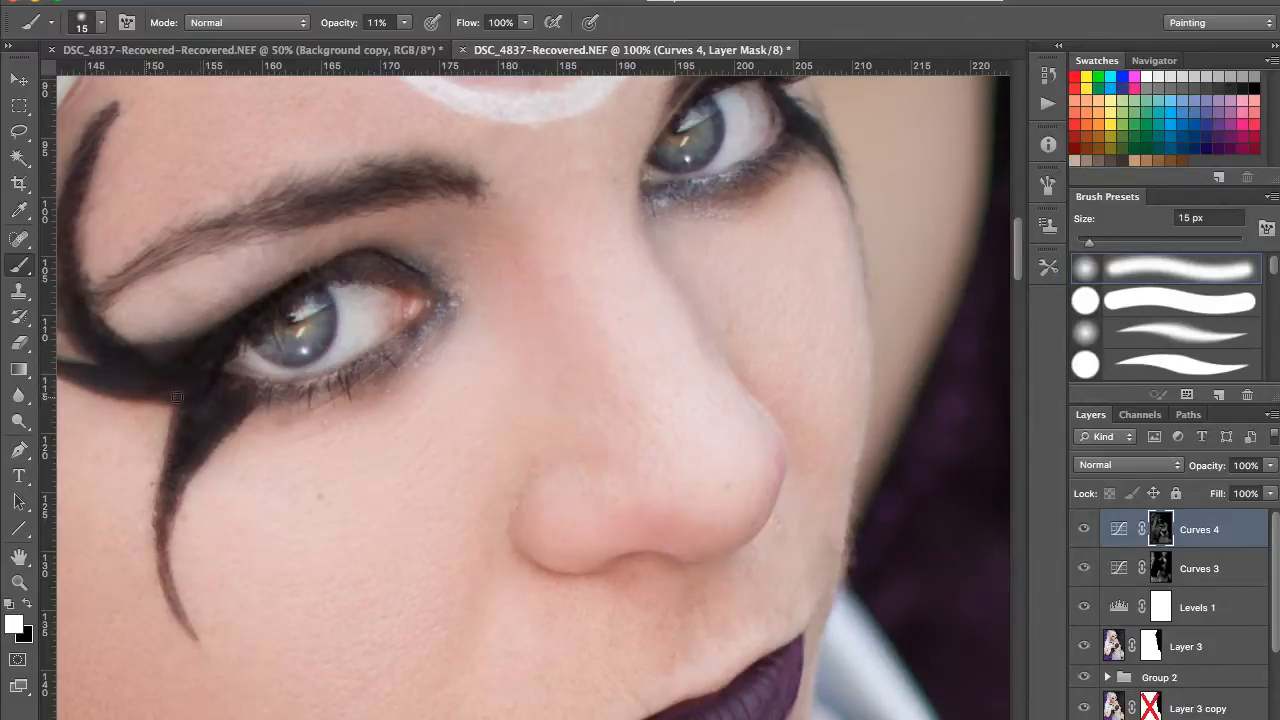
{"action": "left_click", "coordinate": [1150, 361]}
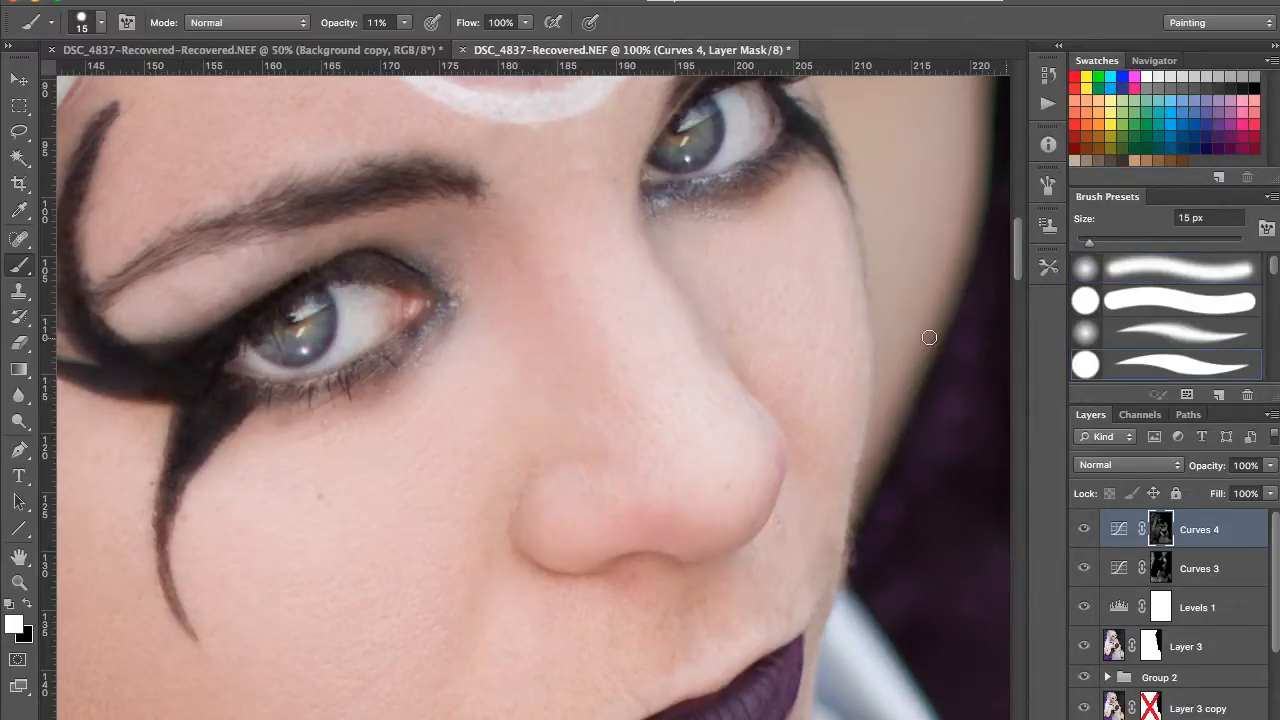
{"action": "key", "text": "super+plus"}
{"action": "key", "text": "super+plus"}
{"action": "left_click_drag", "start_coordinate": [214, 298], "coordinate": [714, 466]}
{"action": "key", "text": "3"}
{"action": "left_click_drag", "start_coordinate": [268, 241], "coordinate": [483, 241]}
{"action": "key", "text": "bracketleft"}
{"action": "key", "text": "bracketleft"}
{"action": "mouse_move", "coordinate": [432, 278]}
{"action": "left_mouse_down"}
{"action": "mouse_move", "coordinate": [346, 257]}
{"action": "mouse_move", "coordinate": [390, 305]}
{"action": "mouse_move", "coordinate": [487, 285]}
{"action": "left_mouse_up"}
{"action": "left_click_drag", "start_coordinate": [273, 308], "coordinate": [385, 318]}
{"action": "mouse_move", "coordinate": [264, 340]}
{"action": "left_mouse_down"}
{"action": "mouse_move", "coordinate": [187, 342]}
{"action": "mouse_move", "coordinate": [370, 342]}
{"action": "left_mouse_up"}
{"action": "left_click_drag", "start_coordinate": [205, 357], "coordinate": [340, 366]}
{"action": "mouse_move", "coordinate": [196, 390]}
{"action": "left_mouse_down"}
{"action": "mouse_move", "coordinate": [285, 397]}
{"action": "mouse_move", "coordinate": [388, 367]}
{"action": "left_mouse_up"}
{"action": "left_click_drag", "start_coordinate": [200, 390], "coordinate": [362, 392]}
{"action": "left_click_drag", "start_coordinate": [104, 487], "coordinate": [300, 440]}
{"action": "left_click_drag", "start_coordinate": [169, 525], "coordinate": [350, 431]}
{"action": "left_click_drag", "start_coordinate": [190, 425], "coordinate": [334, 363]}
{"action": "left_click_drag", "start_coordinate": [209, 348], "coordinate": [300, 360]}
{"action": "left_click_drag", "start_coordinate": [237, 307], "coordinate": [330, 330]}
{"action": "left_click_drag", "start_coordinate": [274, 266], "coordinate": [395, 292]}
{"action": "mouse_move", "coordinate": [405, 240]}
{"action": "left_mouse_down"}
{"action": "mouse_move", "coordinate": [460, 258]}
{"action": "mouse_move", "coordinate": [488, 246]}
{"action": "left_mouse_up"}
{"action": "left_click_drag", "start_coordinate": [434, 214], "coordinate": [550, 246]}
{"action": "left_click_drag", "start_coordinate": [380, 242], "coordinate": [464, 257]}
{"action": "left_click_drag", "start_coordinate": [333, 278], "coordinate": [415, 284]}
{"action": "left_click_drag", "start_coordinate": [880, 200], "coordinate": [543, 311]}
{"action": "mouse_move", "coordinate": [880, 330]}
{"action": "left_mouse_down"}
{"action": "mouse_move", "coordinate": [507, 303]}
{"action": "mouse_move", "coordinate": [218, 634]}
{"action": "left_mouse_up"}
{"action": "mouse_move", "coordinate": [620, 346]}
{"action": "left_mouse_down"}
{"action": "mouse_move", "coordinate": [664, 268]}
{"action": "mouse_move", "coordinate": [748, 256]}
{"action": "left_mouse_up"}
{"action": "left_click_drag", "start_coordinate": [690, 373], "coordinate": [774, 274]}
{"action": "left_click_drag", "start_coordinate": [712, 400], "coordinate": [806, 290]}
{"action": "left_click_drag", "start_coordinate": [196, 376], "coordinate": [741, 120]}
{"action": "left_click_drag", "start_coordinate": [200, 425], "coordinate": [663, 126]}
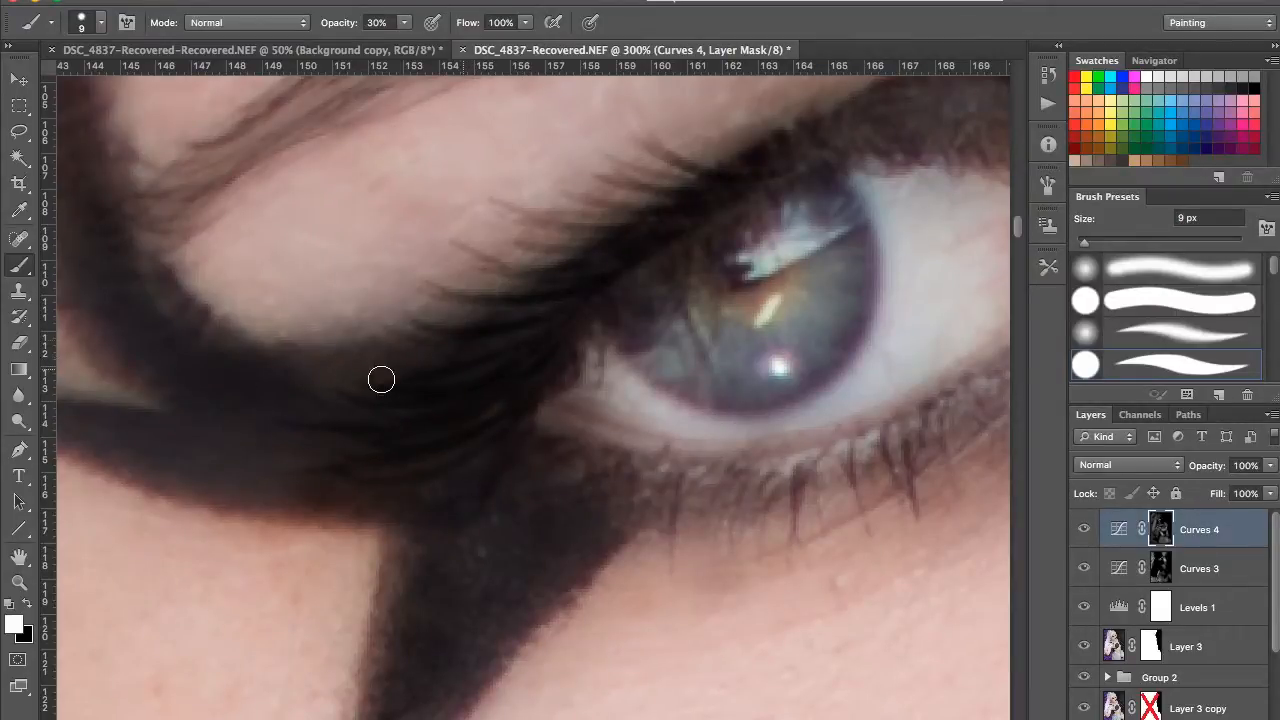
{"action": "left_click_drag", "start_coordinate": [384, 288], "coordinate": [500, 303]}
{"action": "left_click_drag", "start_coordinate": [432, 278], "coordinate": [528, 292]}
{"action": "left_click_drag", "start_coordinate": [500, 205], "coordinate": [590, 220]}
{"action": "left_click_drag", "start_coordinate": [544, 195], "coordinate": [676, 204]}
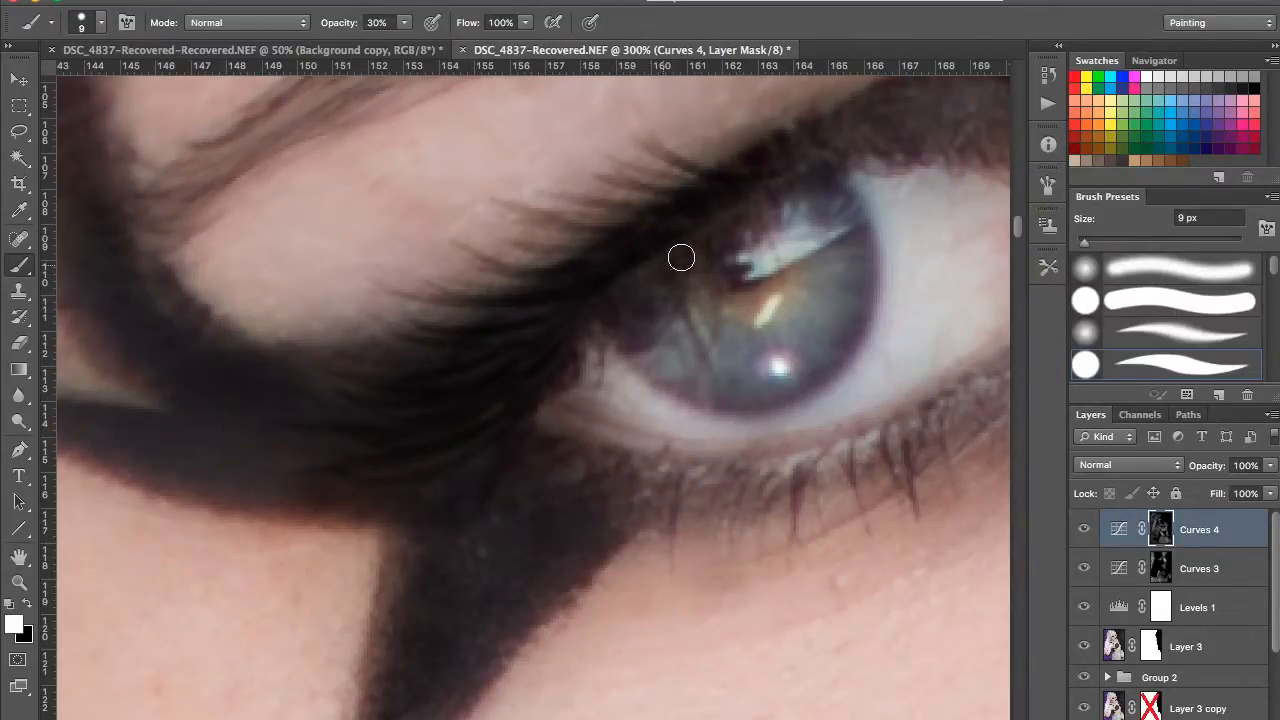
Step: Paint darker lower eyelashes beneath the near eye on Curves 4's mask with the 9 px brush at 30% opacity
{"action": "mouse_move", "coordinate": [595, 454]}
{"action": "left_mouse_down"}
{"action": "mouse_move", "coordinate": [536, 360]}
{"action": "mouse_move", "coordinate": [552, 402]}
{"action": "left_mouse_up"}
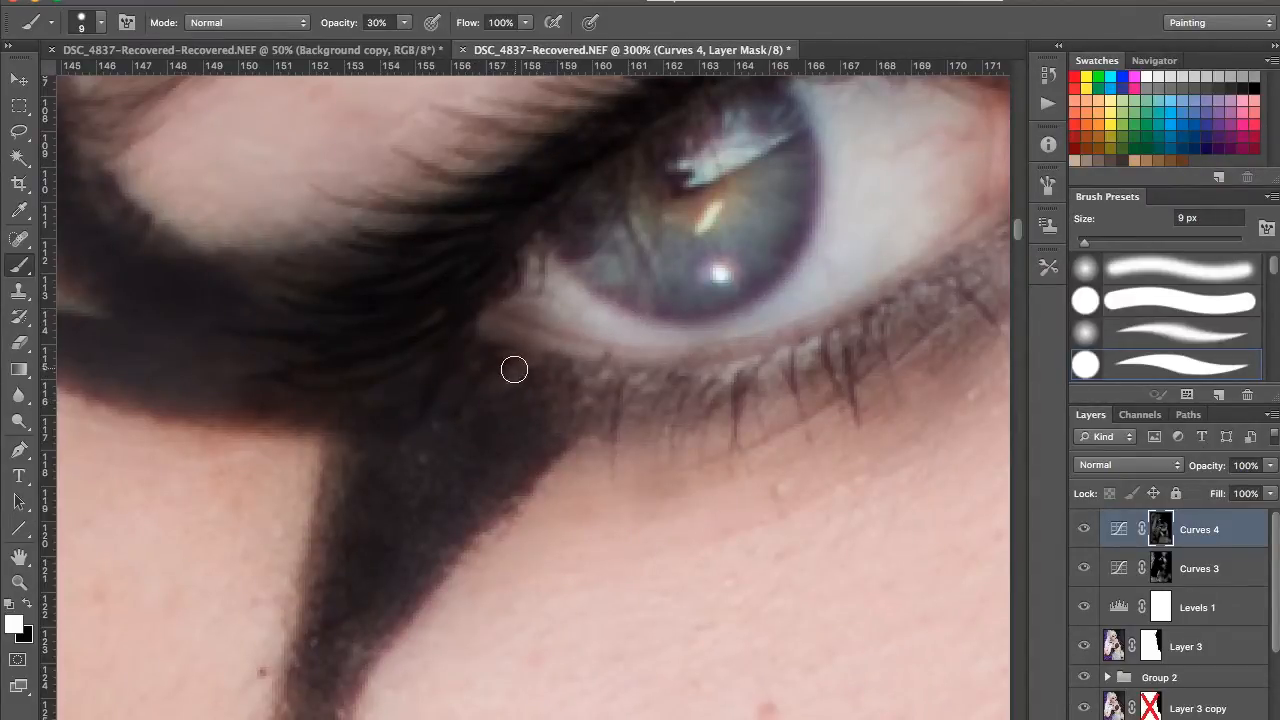
{"action": "mouse_move", "coordinate": [603, 392]}
{"action": "left_mouse_down"}
{"action": "mouse_move", "coordinate": [608, 458]}
{"action": "mouse_move", "coordinate": [584, 426]}
{"action": "left_mouse_up"}
{"action": "left_click_drag", "start_coordinate": [565, 390], "coordinate": [556, 414]}
{"action": "left_click_drag", "start_coordinate": [658, 418], "coordinate": [653, 457]}
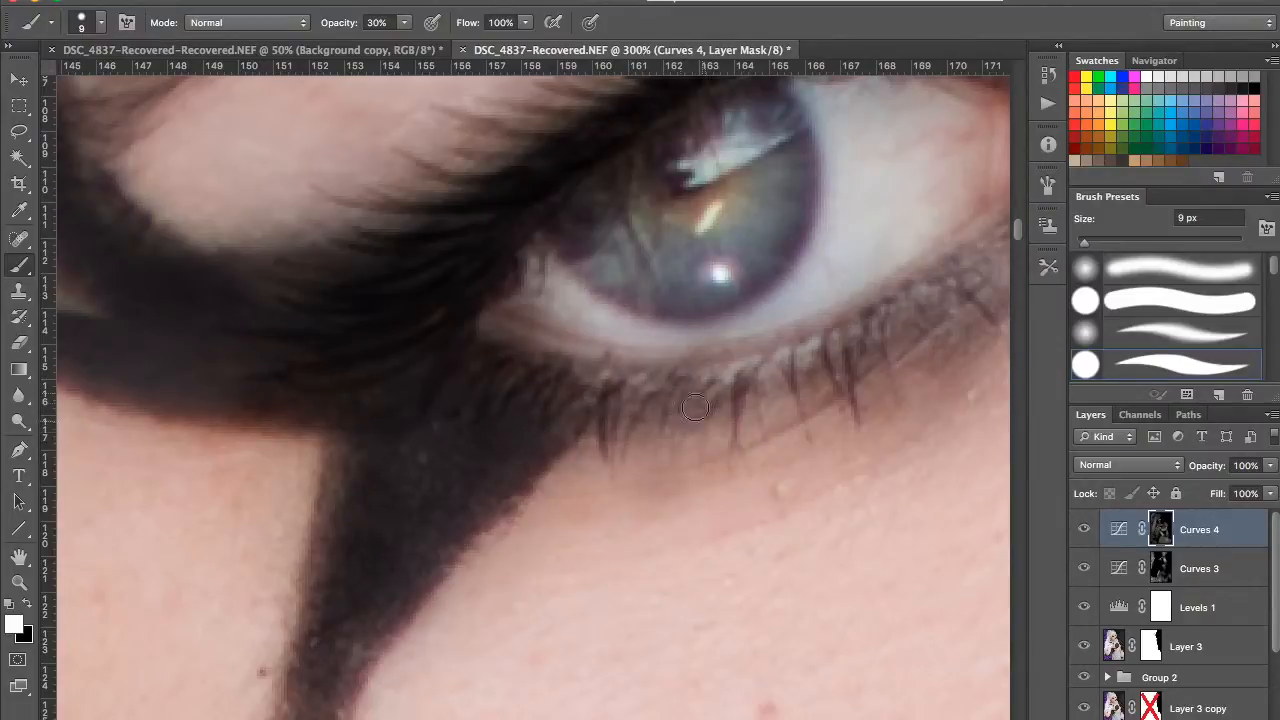
{"action": "left_click_drag", "start_coordinate": [739, 368], "coordinate": [739, 438]}
{"action": "left_click_drag", "start_coordinate": [784, 362], "coordinate": [791, 414]}
{"action": "left_click_drag", "start_coordinate": [913, 343], "coordinate": [190, 395]}
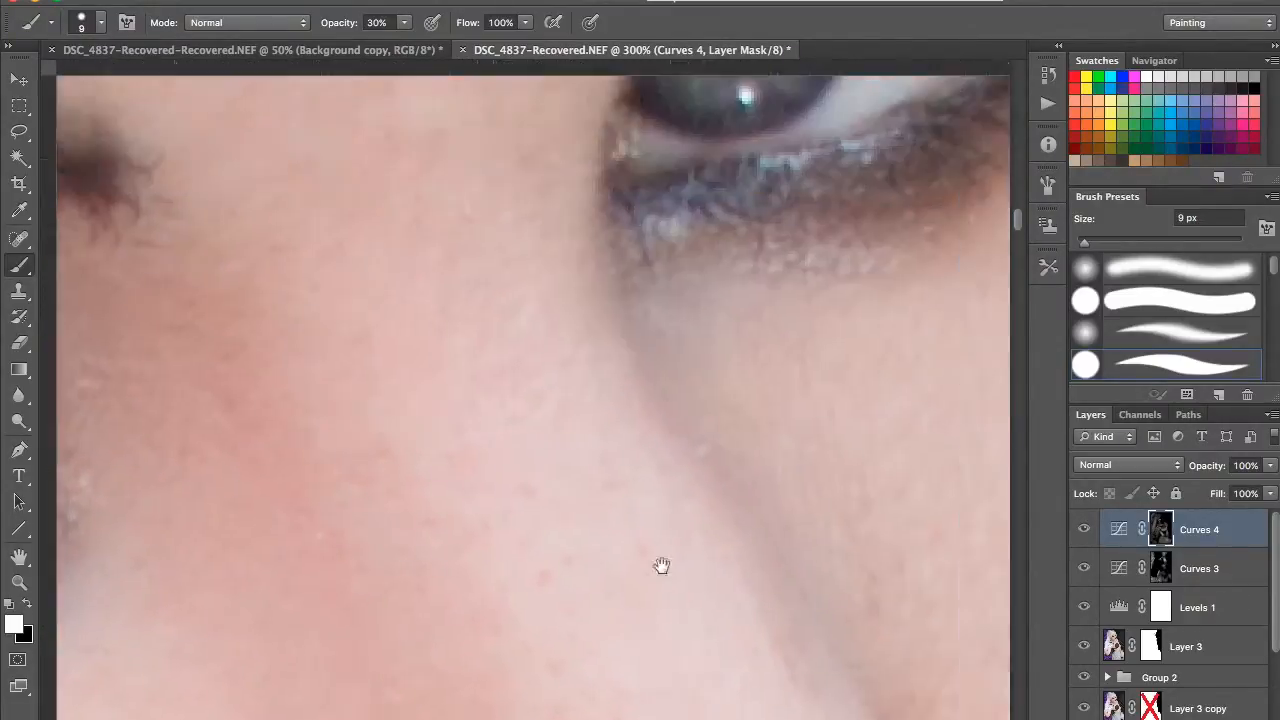
Step: Paint fine dark lashes along the lower lid and outer corner of the far eye on Curves 4's mask
{"action": "left_click_drag", "start_coordinate": [930, 190], "coordinate": [708, 340]}
{"action": "left_click_drag", "start_coordinate": [569, 411], "coordinate": [620, 430]}
{"action": "mouse_move", "coordinate": [614, 396]}
{"action": "left_mouse_down"}
{"action": "mouse_move", "coordinate": [674, 422]}
{"action": "mouse_move", "coordinate": [690, 378]}
{"action": "left_mouse_up"}
{"action": "left_click_drag", "start_coordinate": [706, 314], "coordinate": [752, 314]}
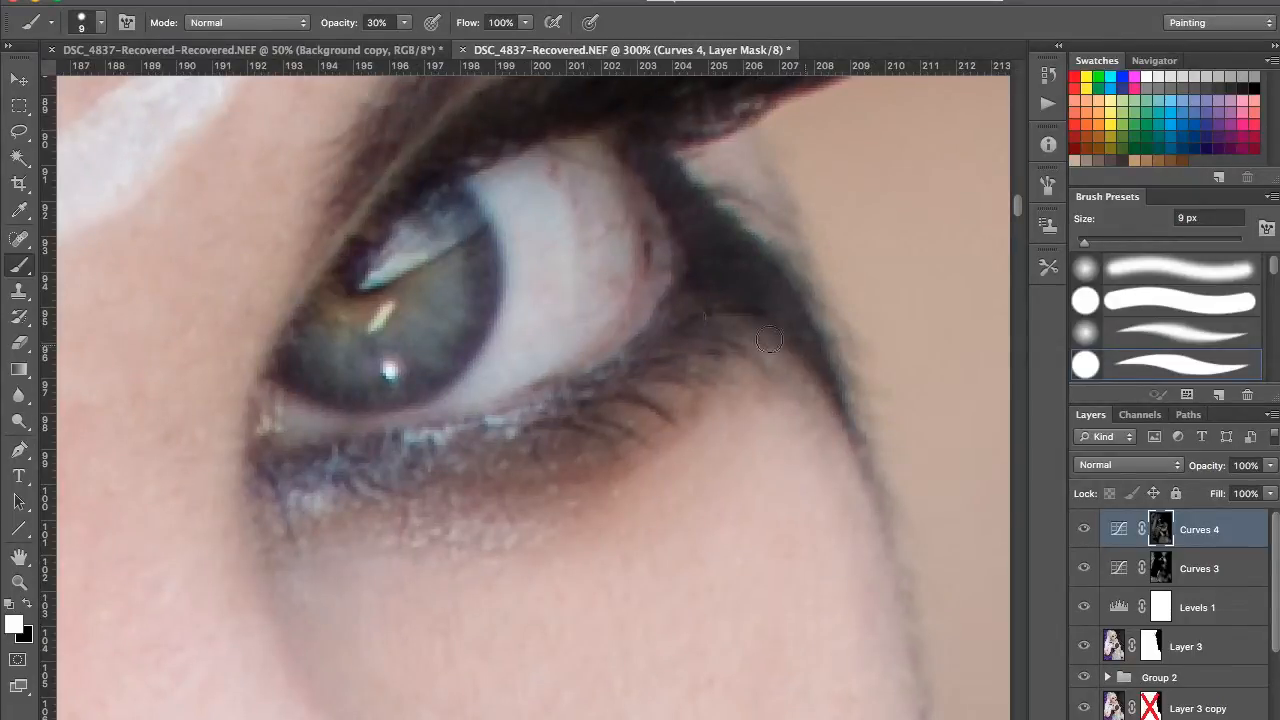
{"action": "left_click_drag", "start_coordinate": [706, 196], "coordinate": [764, 206]}
{"action": "left_click_drag", "start_coordinate": [692, 250], "coordinate": [777, 260]}
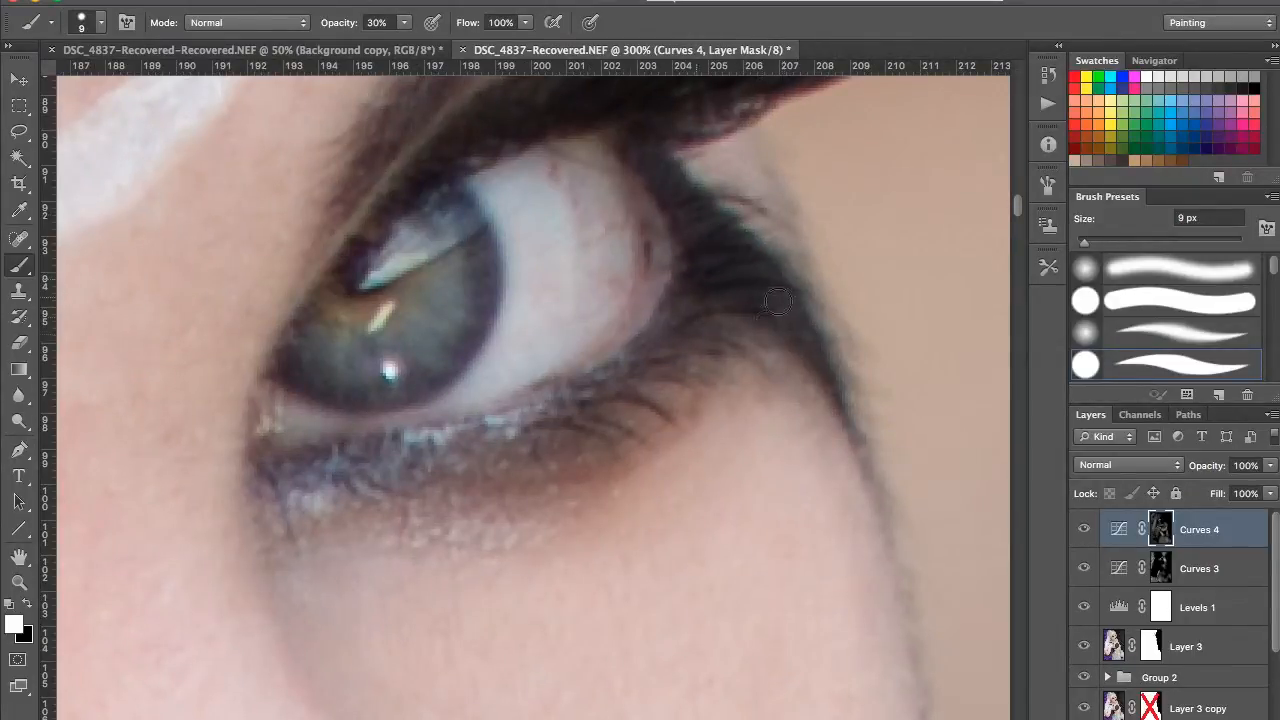
Step: Compare the whole portrait with Curves 4 and Curves 3 hidden and shown again
{"action": "left_click_drag", "start_coordinate": [601, 383], "coordinate": [513, 624]}
{"action": "mouse_move", "coordinate": [571, 275]}
{"action": "left_mouse_down"}
{"action": "mouse_move", "coordinate": [594, 431]}
{"action": "mouse_move", "coordinate": [950, 360]}
{"action": "left_mouse_up"}
{"action": "key", "text": "ctrl+0"}
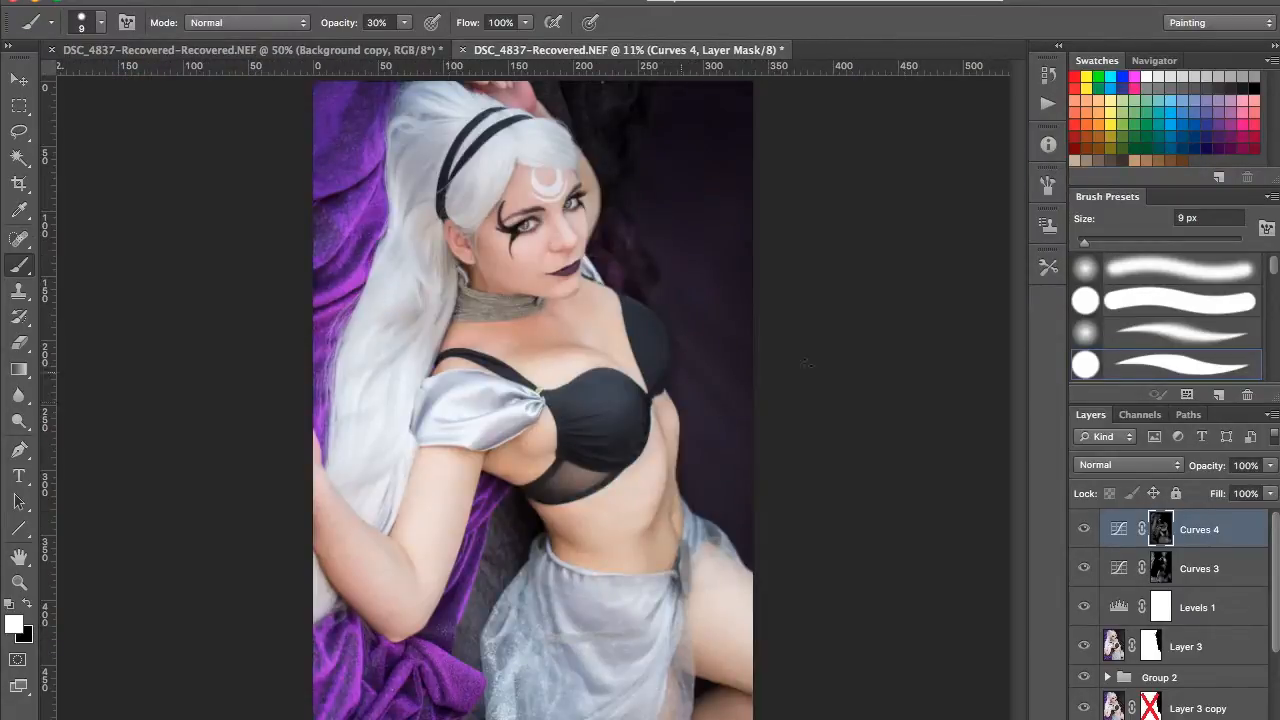
{"action": "left_click_drag", "start_coordinate": [1084, 529], "coordinate": [1087, 572]}
{"action": "left_click_drag", "start_coordinate": [1090, 569], "coordinate": [1094, 520]}
{"action": "left_click_drag", "start_coordinate": [1088, 567], "coordinate": [1096, 520]}
{"action": "left_click", "coordinate": [1085, 528]}
{"action": "left_click", "coordinate": [1090, 529]}
Step: Choose a soft round 35 px brush and add a new empty layer above Curves 4
{"action": "key", "text": "super+plus"}
{"action": "key", "text": "super+plus"}
{"action": "key", "text": "super+plus"}
{"action": "key", "text": "super+plus"}
{"action": "key", "text": "super+plus"}
{"action": "key", "text": "super+plus"}
{"action": "left_click", "coordinate": [1197, 276]}
{"action": "left_click_drag", "start_coordinate": [568, 145], "coordinate": [561, 300]}
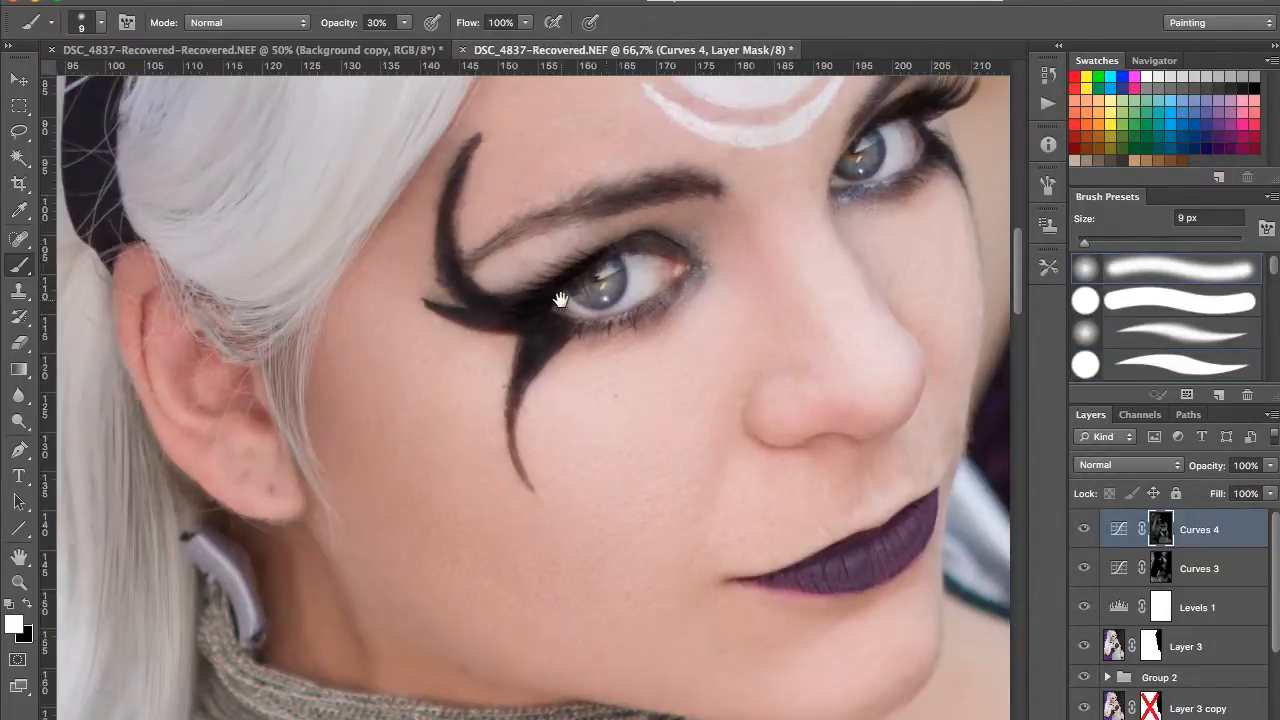
{"action": "key", "text": "bracketright"}
{"action": "key", "text": "bracketright"}
{"action": "key", "text": "bracketright"}
{"action": "key", "text": "bracketright"}
{"action": "key", "text": "bracketright"}
{"action": "key", "text": "bracketright"}
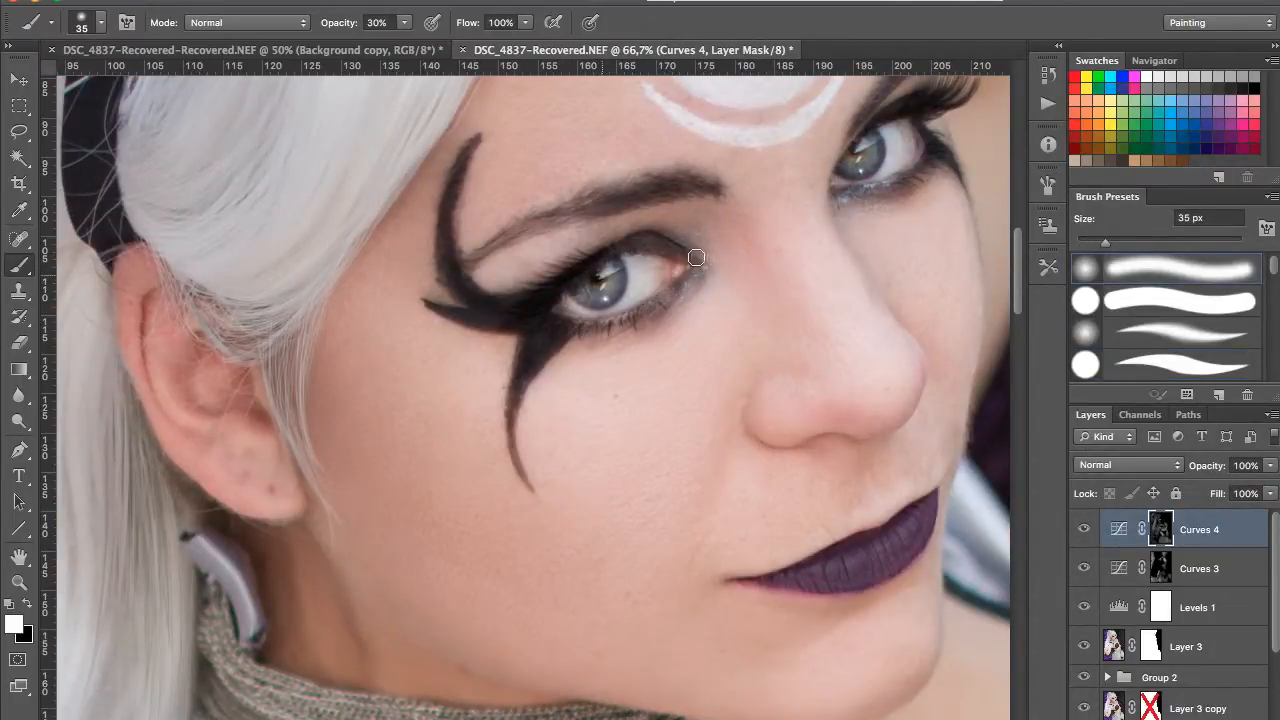
{"action": "scroll", "coordinate": [770, 222], "scroll_direction": "right", "scroll_amount": 3}
{"action": "scroll", "coordinate": [770, 222], "scroll_direction": "up", "scroll_amount": 2}
{"action": "left_click", "coordinate": [1085, 570]}
{"action": "left_click", "coordinate": [1218, 718]}
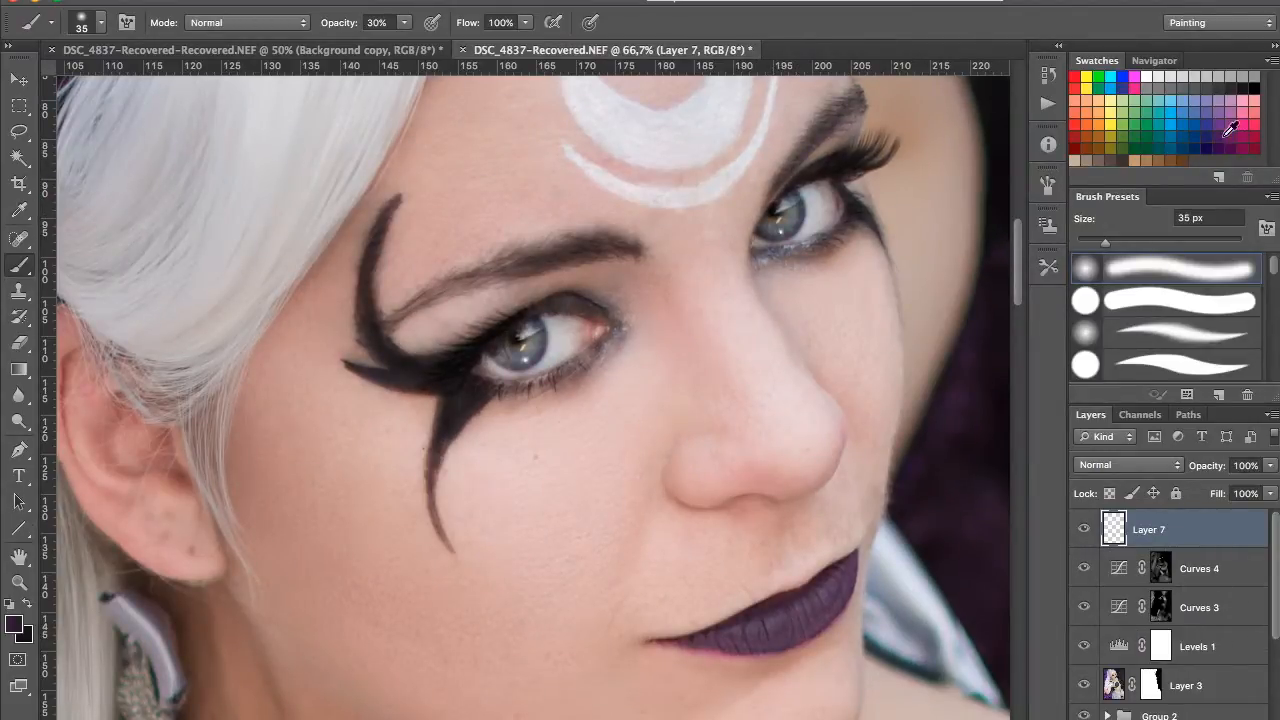
Step: Sample a dark purple from the backdrop and paint it over both irises on Layer 7 at 30% brush opacity
{"action": "scroll", "coordinate": [773, 290], "scroll_direction": "right", "scroll_amount": 5}
{"action": "scroll", "coordinate": [740, 360], "scroll_direction": "down", "scroll_amount": 3}
{"action": "left_click", "coordinate": [698, 472], "text": "alt"}
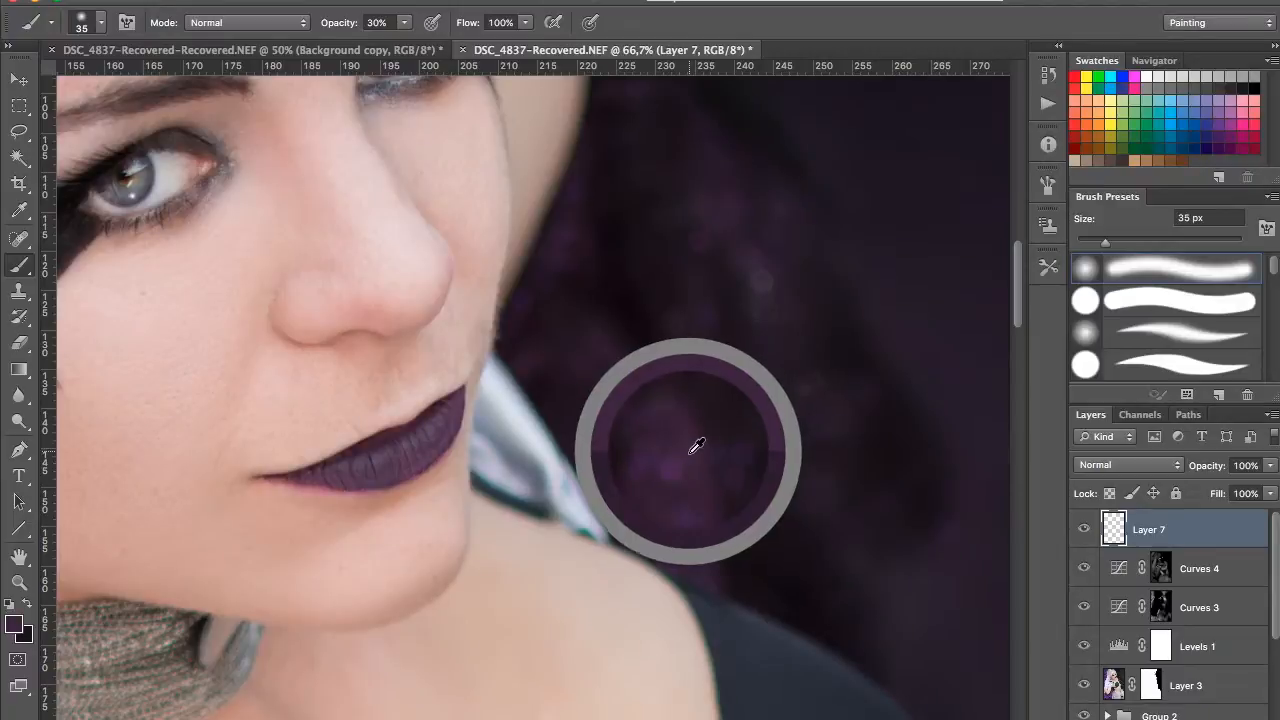
{"action": "scroll", "coordinate": [571, 237], "scroll_direction": "left", "scroll_amount": 5}
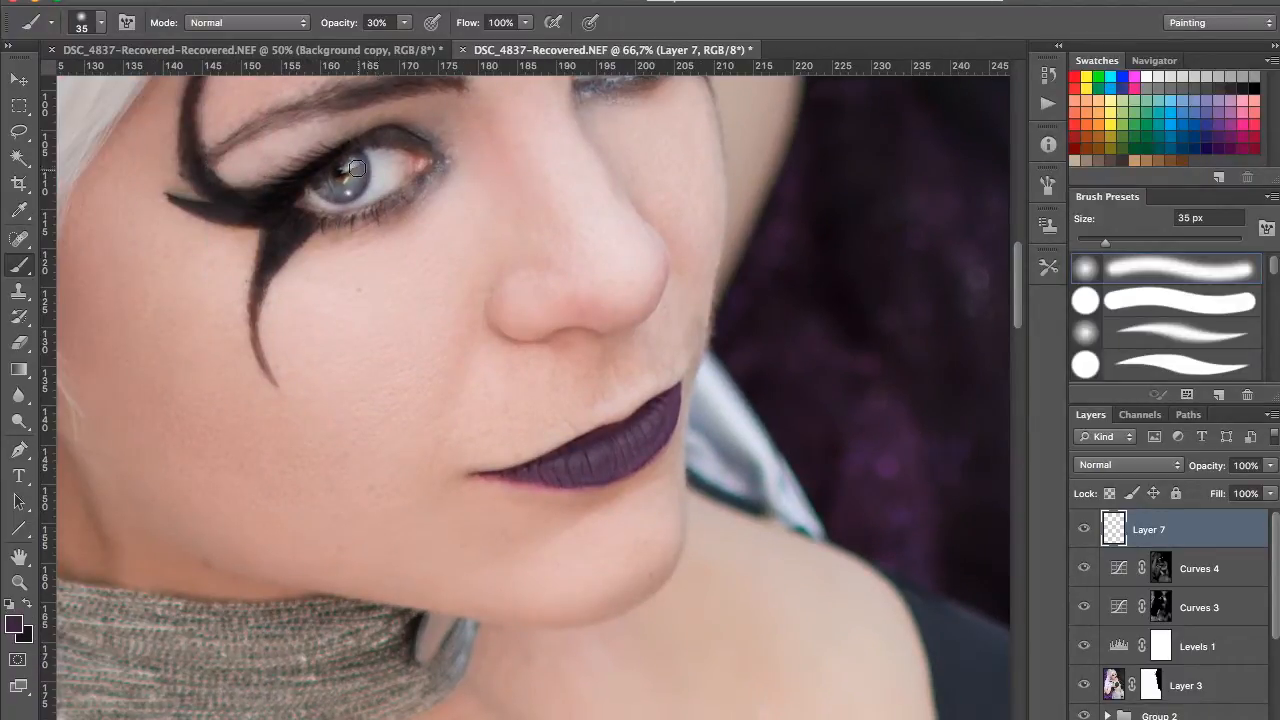
{"action": "scroll", "coordinate": [423, 246], "scroll_direction": "up", "scroll_amount": 2}
{"action": "scroll", "coordinate": [423, 246], "scroll_direction": "right", "scroll_amount": 1}
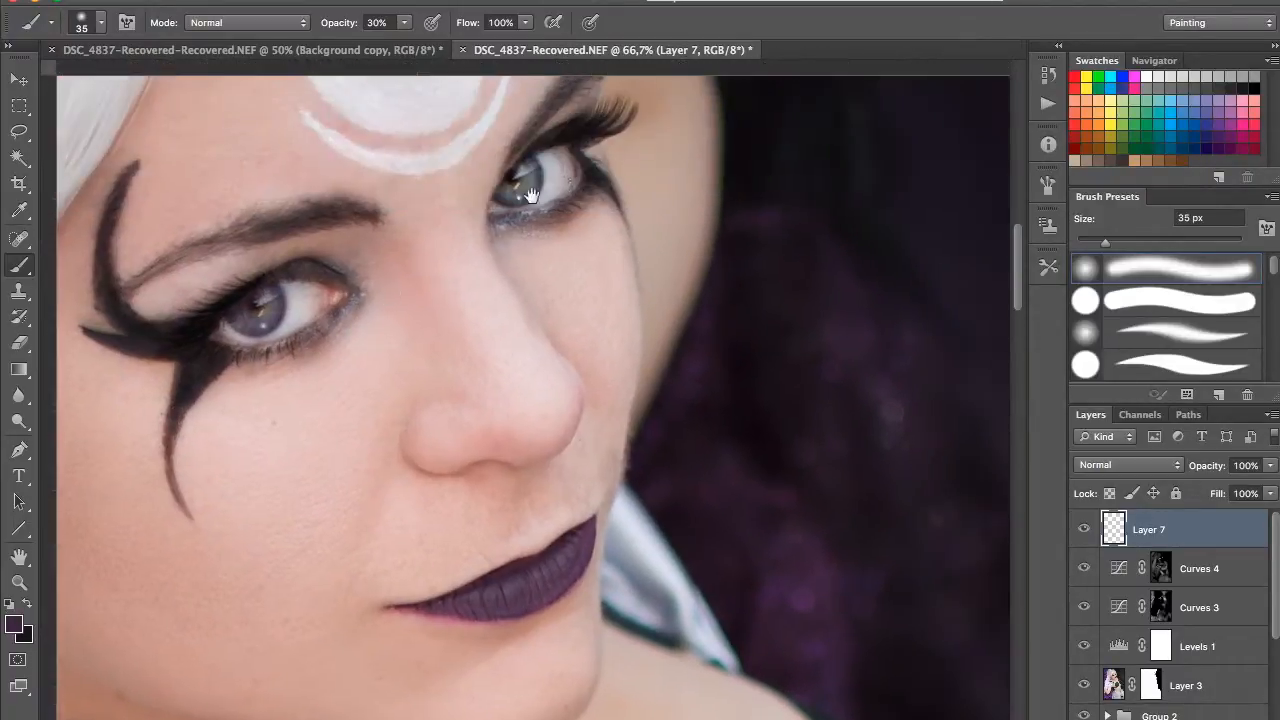
{"action": "left_click_drag", "start_coordinate": [516, 189], "coordinate": [528, 186]}
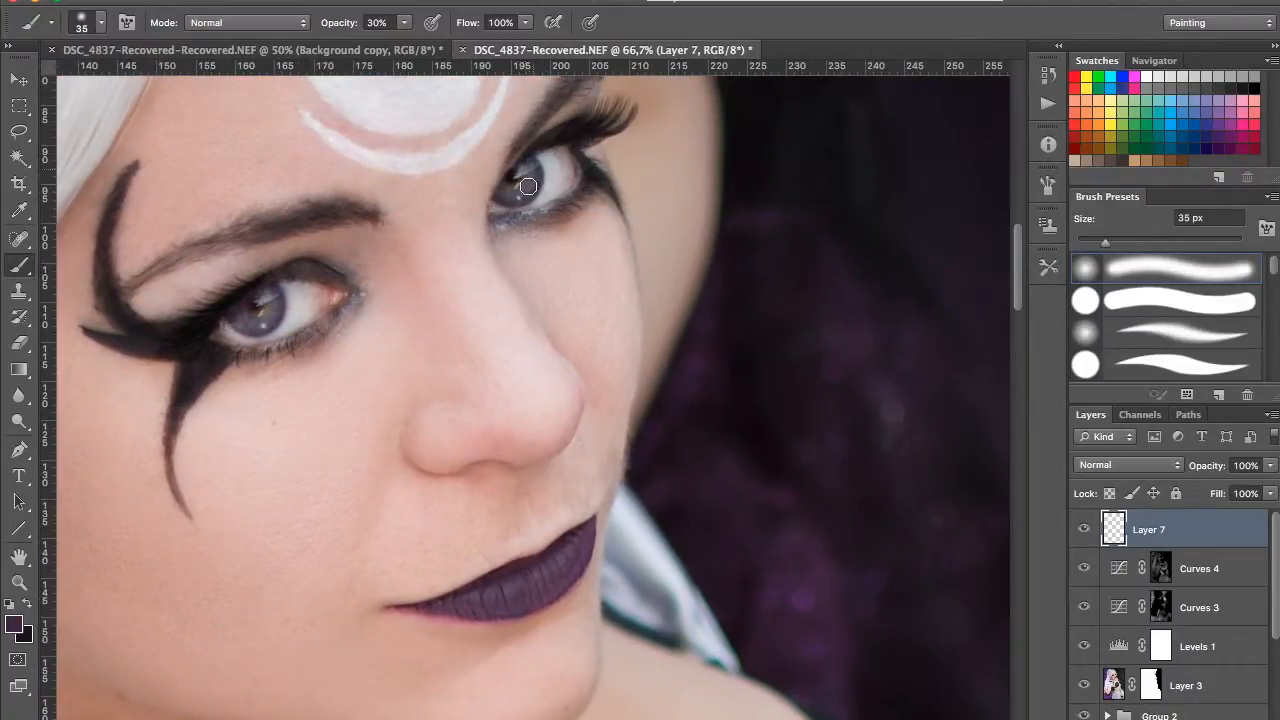
Step: Set Layer 7's blend mode to Color
{"action": "left_click", "coordinate": [1096, 465]}
{"action": "left_click", "coordinate": [1100, 705]}
{"action": "left_click", "coordinate": [1105, 468]}
{"action": "left_click", "coordinate": [1092, 439]}
{"action": "left_click", "coordinate": [1112, 467]}
{"action": "left_click", "coordinate": [1116, 489]}
{"action": "left_click_drag", "start_coordinate": [1270, 465], "coordinate": [1230, 492]}
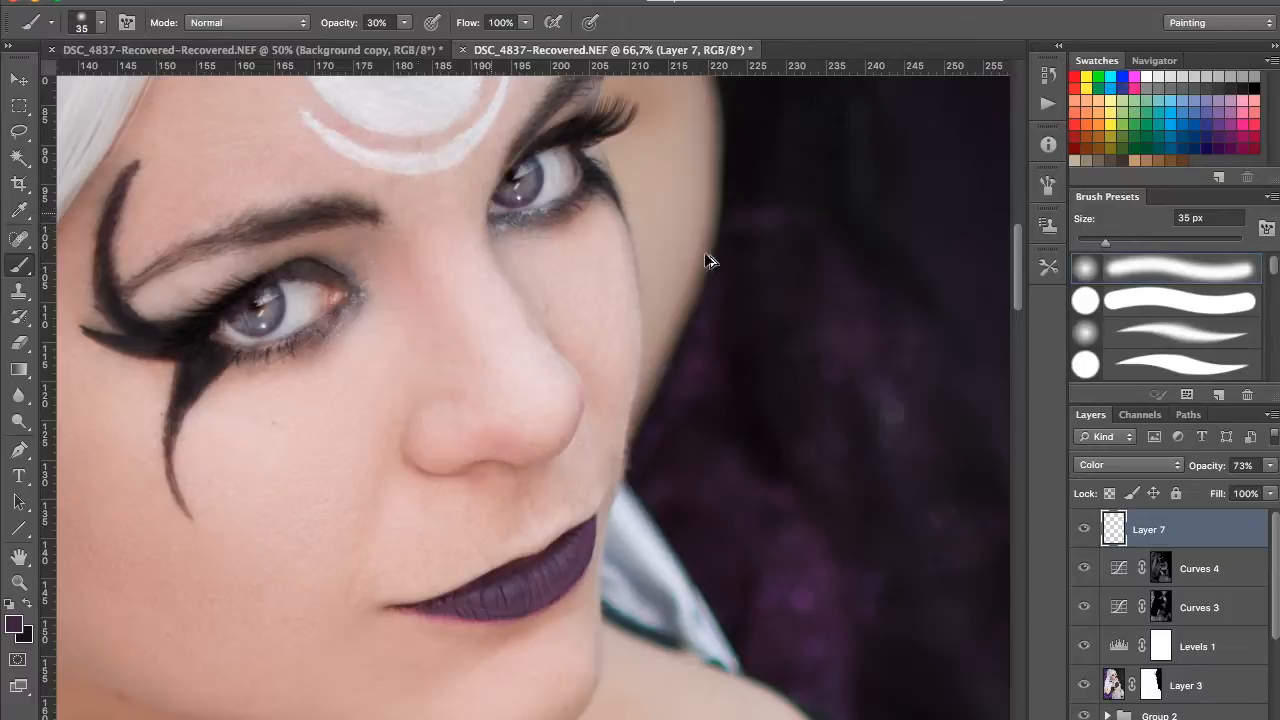
{"action": "key", "text": "super+z"}
{"action": "key", "text": "super+z"}
Step: Refine the purple tint over both irises on Layer 7 with a soft 15 px brush at 30% opacity
{"action": "key", "text": "super+plus"}
{"action": "key", "text": "super+plus"}
{"action": "key", "text": "super+plus"}
{"action": "left_click_drag", "start_coordinate": [532, 272], "coordinate": [549, 700]}
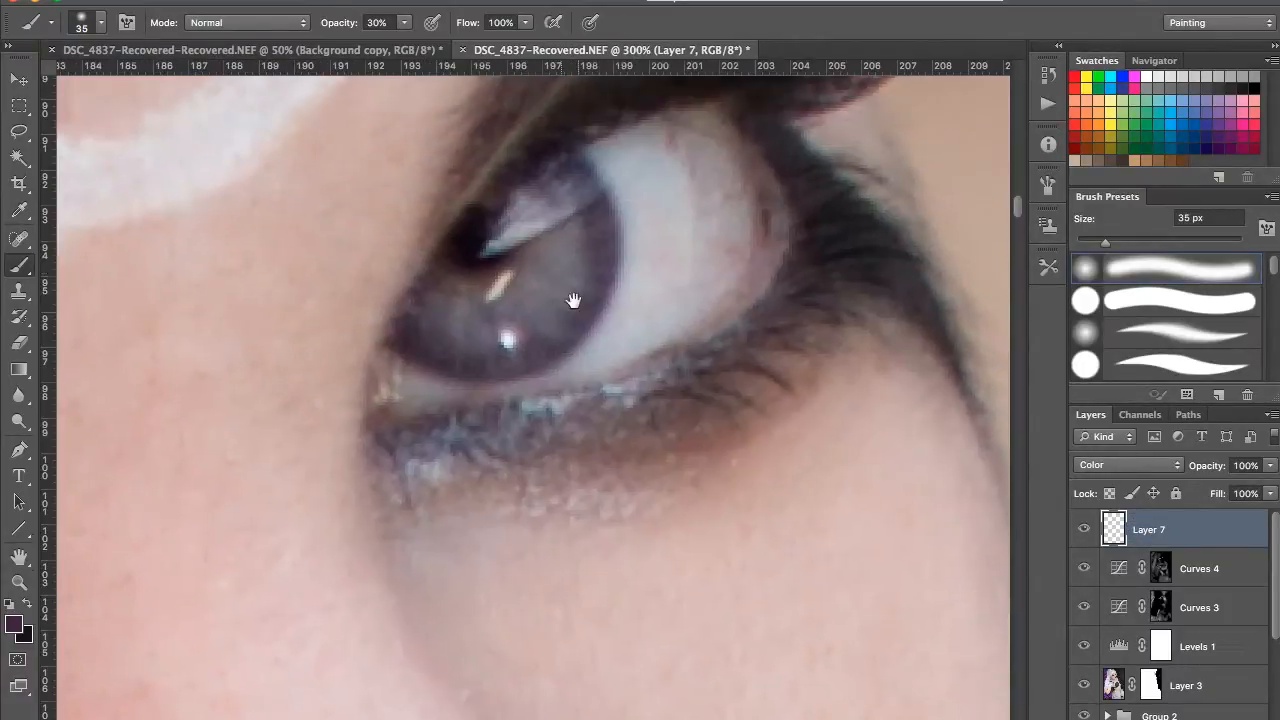
{"action": "key", "text": "bracketleft"}
{"action": "key", "text": "bracketleft"}
{"action": "key", "text": "bracketleft"}
{"action": "key", "text": "bracketleft"}
{"action": "mouse_move", "coordinate": [570, 309]}
{"action": "left_mouse_down"}
{"action": "mouse_move", "coordinate": [492, 345]}
{"action": "mouse_move", "coordinate": [594, 268]}
{"action": "mouse_move", "coordinate": [597, 237]}
{"action": "left_mouse_up"}
{"action": "left_click_drag", "start_coordinate": [477, 263], "coordinate": [930, 205]}
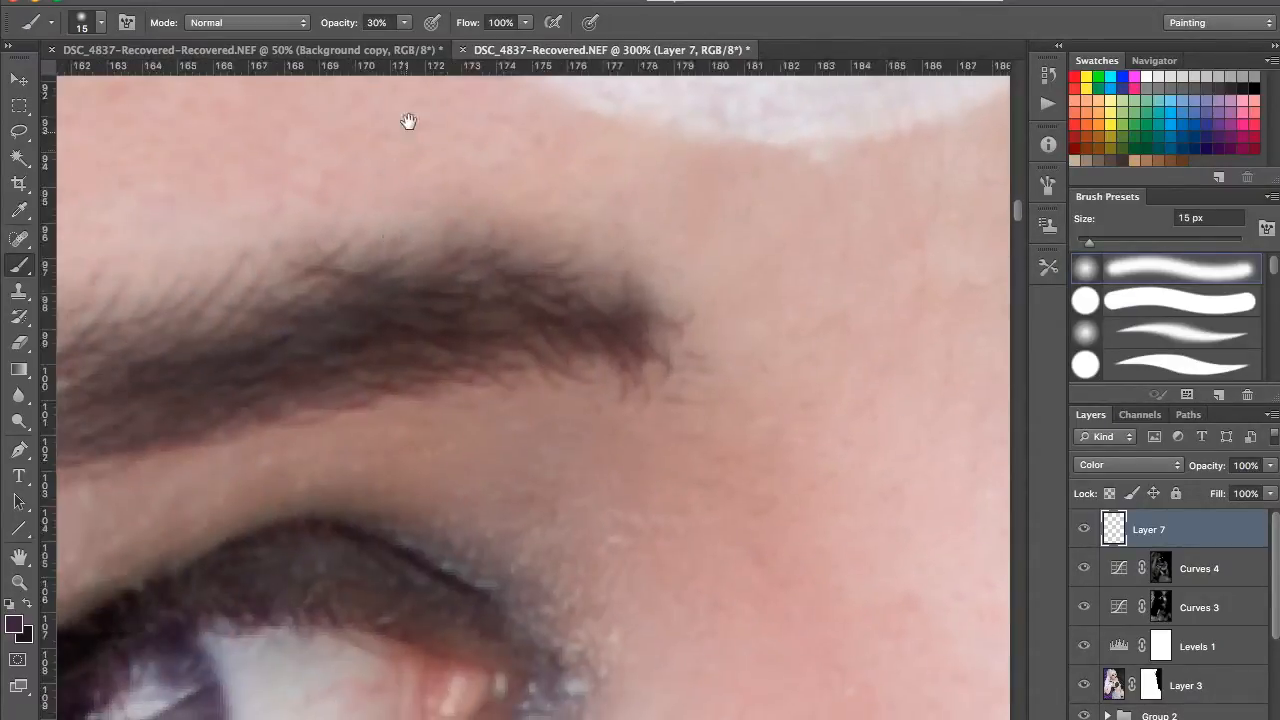
{"action": "left_click_drag", "start_coordinate": [245, 526], "coordinate": [263, 346]}
{"action": "left_click_drag", "start_coordinate": [265, 453], "coordinate": [374, 251]}
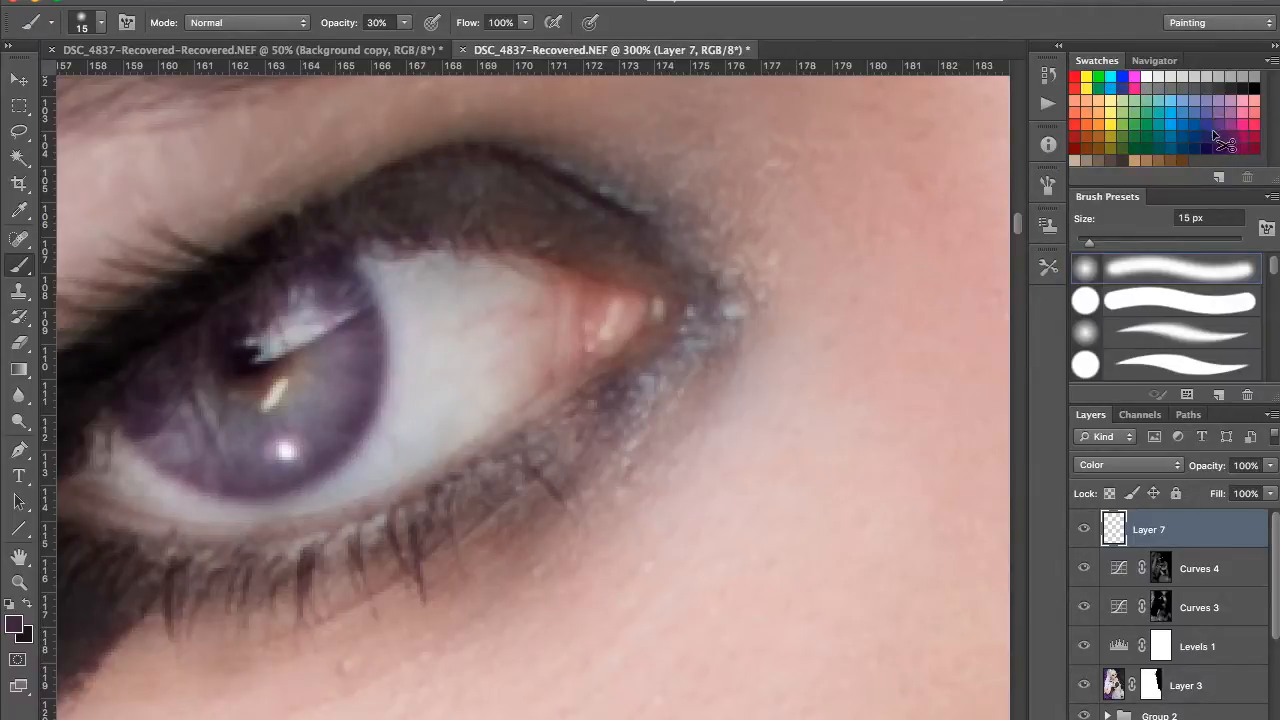
{"action": "left_click", "coordinate": [1212, 131], "text": "alt"}
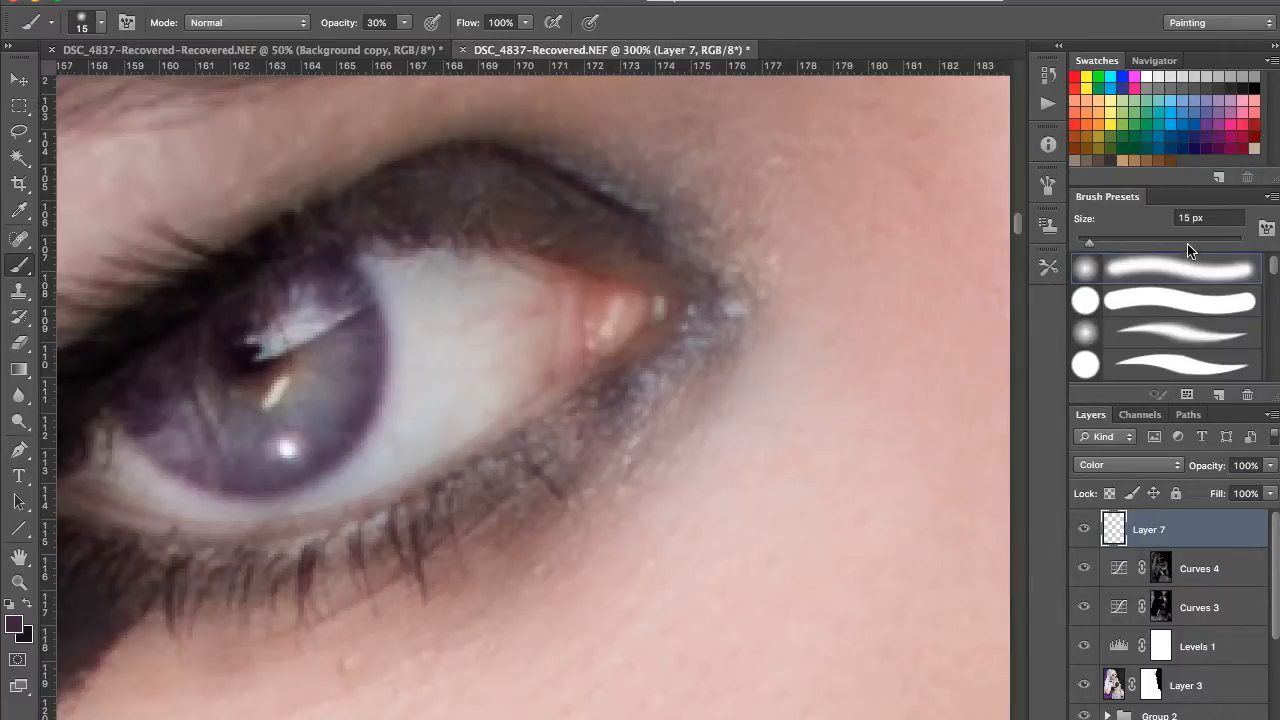
{"action": "left_click", "coordinate": [1272, 61]}
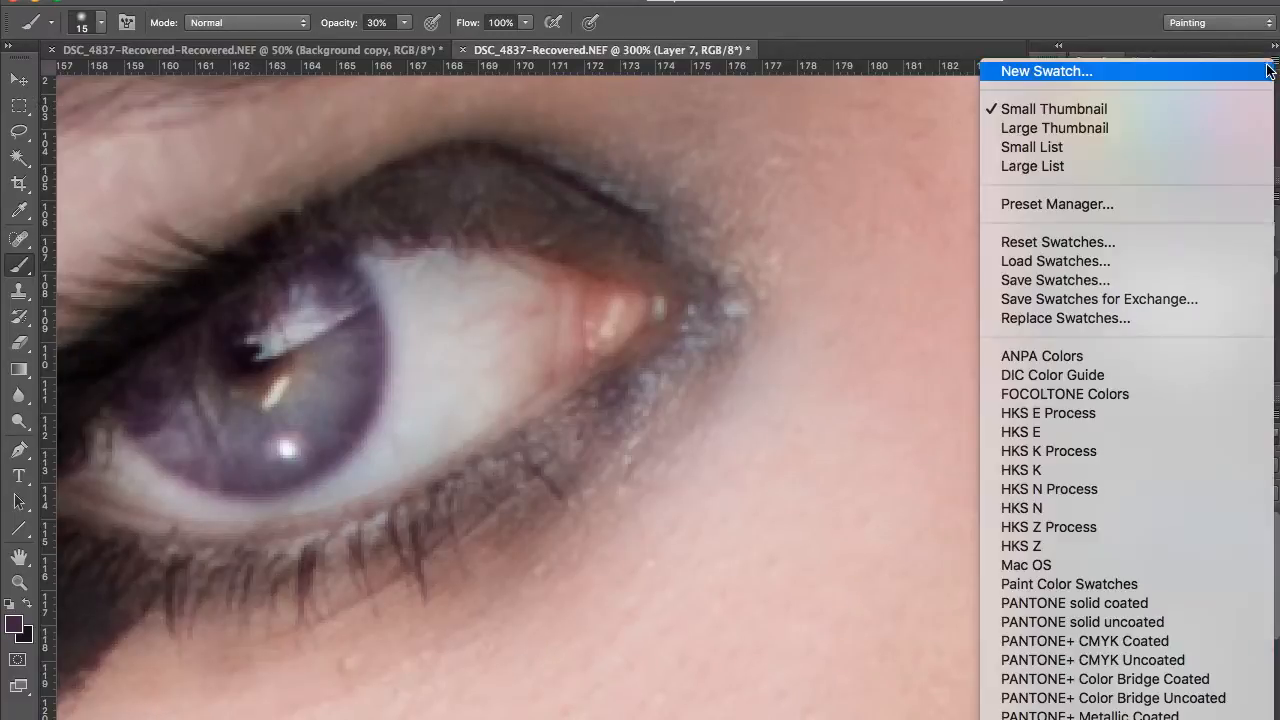
{"action": "left_click", "coordinate": [1108, 245]}
{"action": "left_click", "coordinate": [786, 262]}
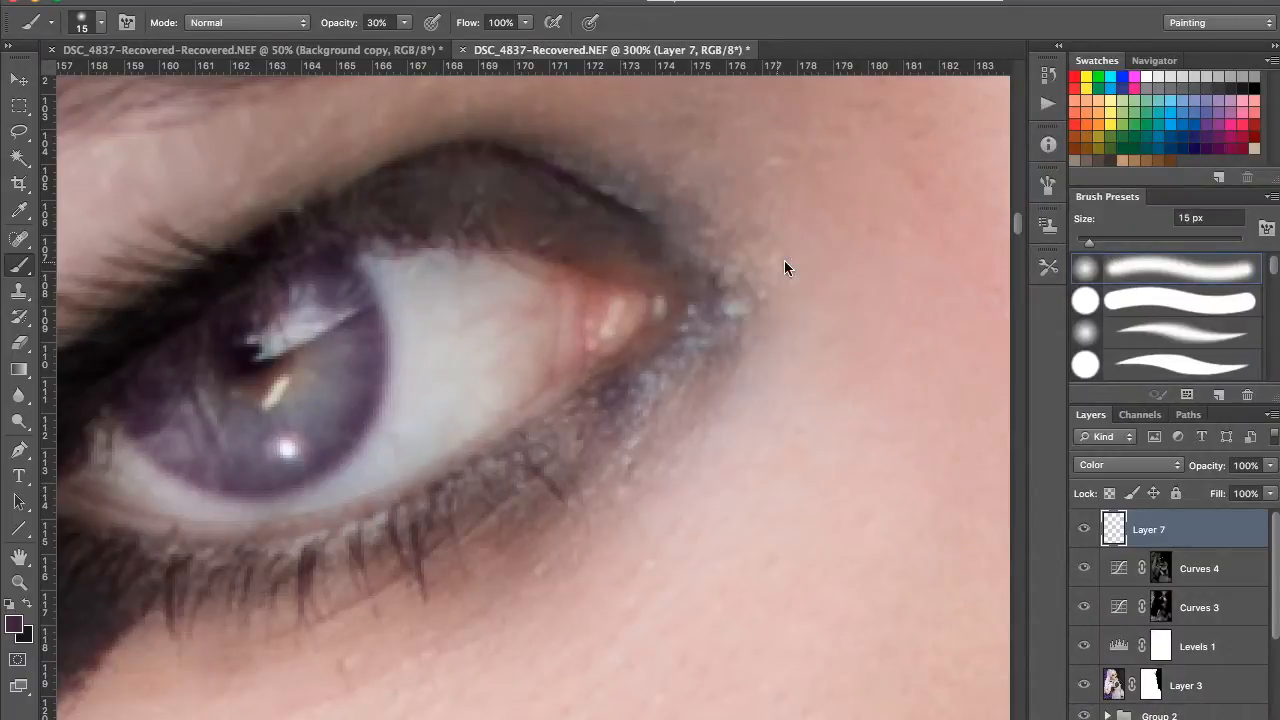
{"action": "left_click", "coordinate": [597, 262]}
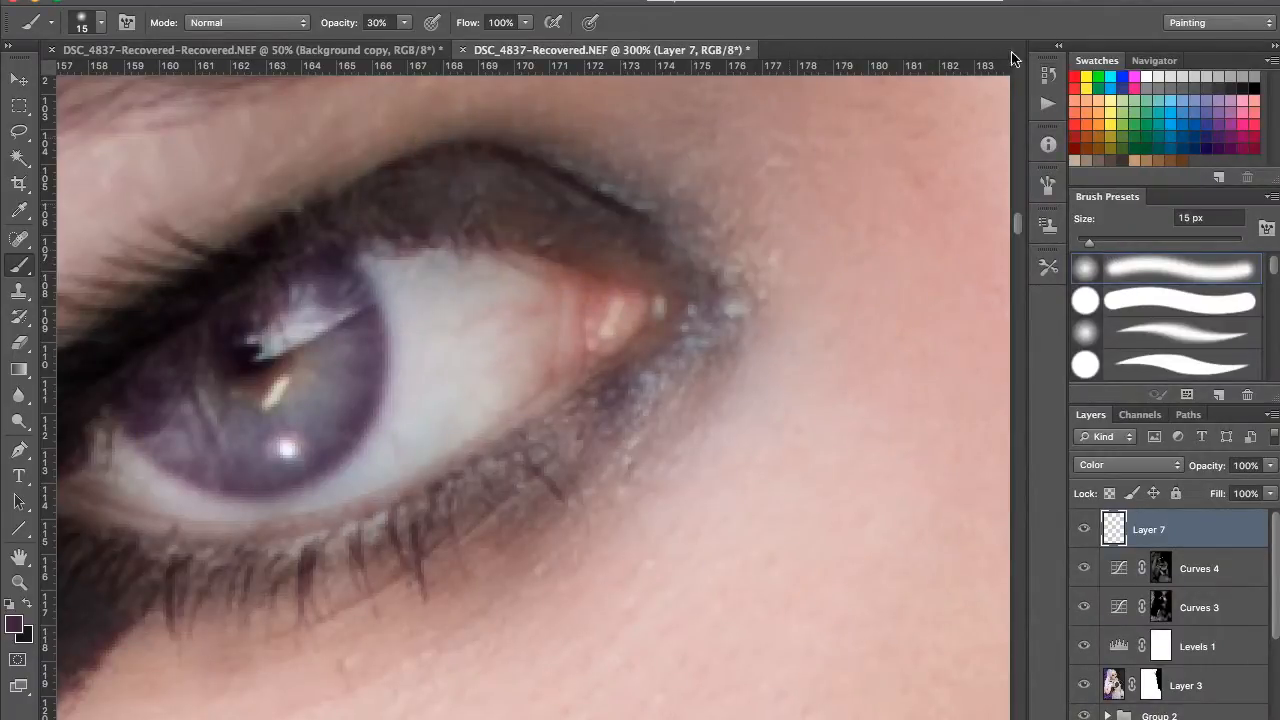
Step: Tint the near eye's iris on Layer 7 with dark blue, using a soft 40 px brush at 11% opacity
{"action": "left_click_drag", "start_coordinate": [515, 304], "coordinate": [612, 249]}
{"action": "mouse_move", "coordinate": [386, 401]}
{"action": "left_mouse_down"}
{"action": "mouse_move", "coordinate": [432, 241]}
{"action": "mouse_move", "coordinate": [372, 358]}
{"action": "left_mouse_up"}
{"action": "key", "text": "1"}
{"action": "key", "text": "1"}
{"action": "key", "text": "bracketright"}
{"action": "key", "text": "bracketright"}
{"action": "key", "text": "bracketright"}
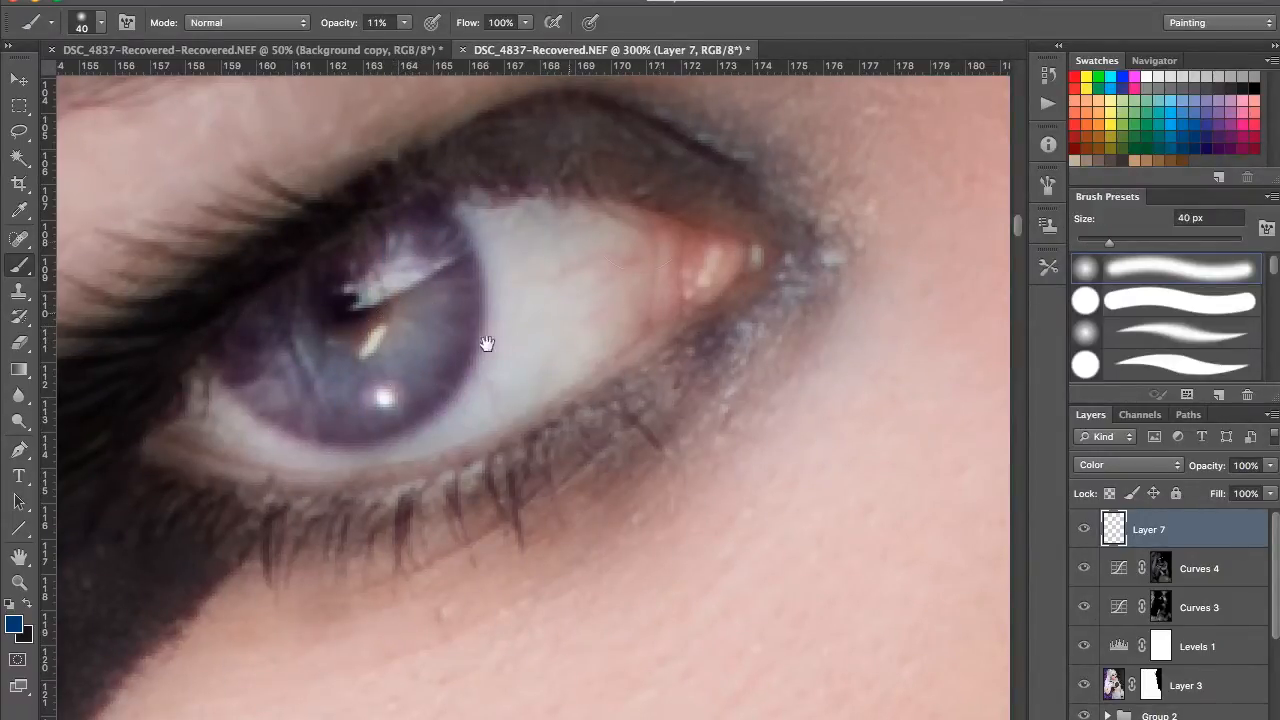
Step: Tint the far eye's iris on Layer 7 with a magenta swatch color at 11% brush opacity
{"action": "scroll", "coordinate": [486, 343], "scroll_direction": "right", "scroll_amount": 10}
{"action": "scroll", "coordinate": [715, 289], "scroll_direction": "up", "scroll_amount": 3}
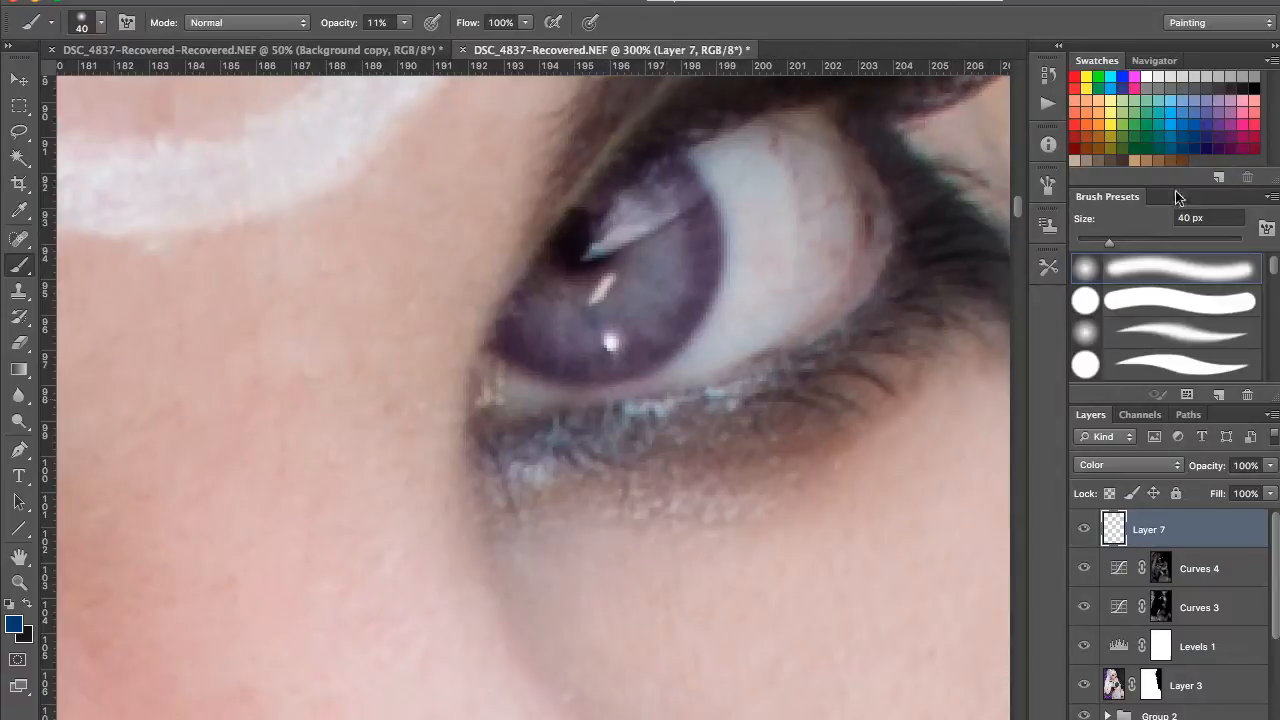
{"action": "left_click", "coordinate": [1247, 121]}
{"action": "scroll", "coordinate": [686, 200], "scroll_direction": "left", "scroll_amount": 10}
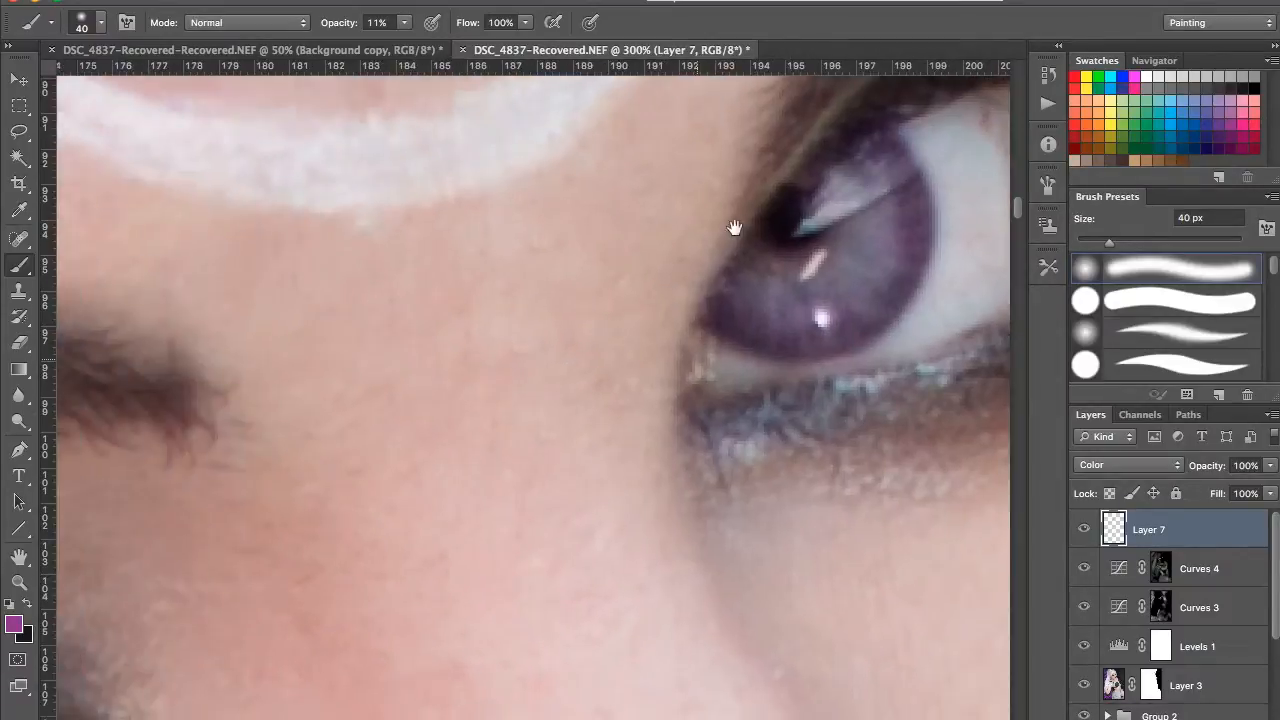
{"action": "key", "text": "ctrl+0"}
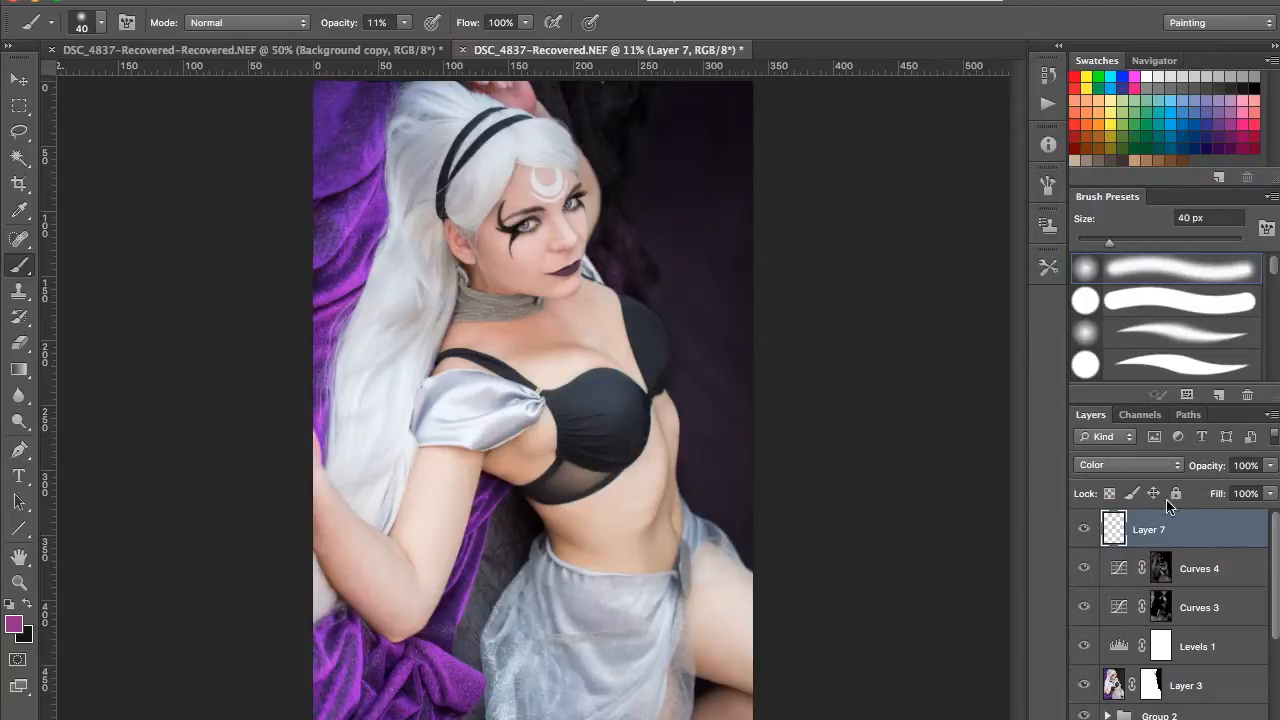
Step: Duplicate Layer 7 to strengthen the eye color, compare its effect, and merge the copy down into Layer 7
{"action": "left_click_drag", "start_coordinate": [1220, 544], "coordinate": [1218, 719]}
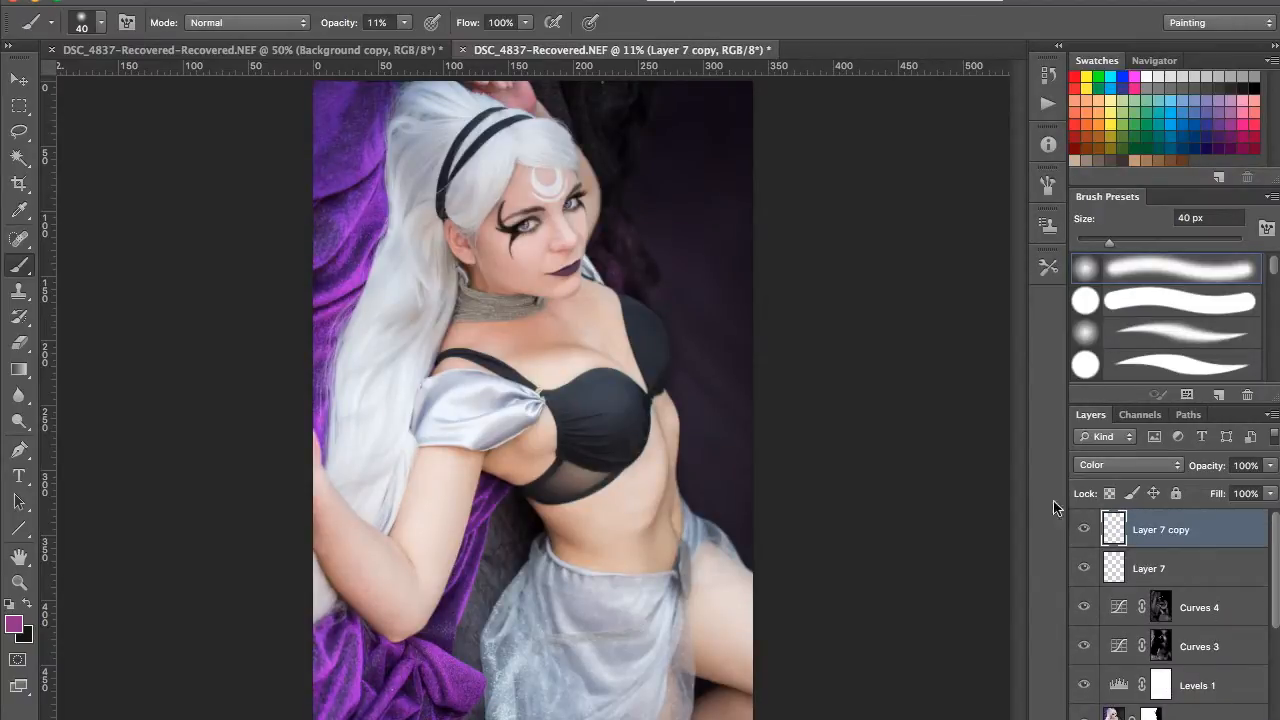
{"action": "left_click", "coordinate": [1086, 529]}
{"action": "left_click", "coordinate": [1086, 529]}
{"action": "left_click", "coordinate": [1085, 566]}
{"action": "right_click", "coordinate": [1145, 529]}
{"action": "left_click", "coordinate": [1031, 480]}
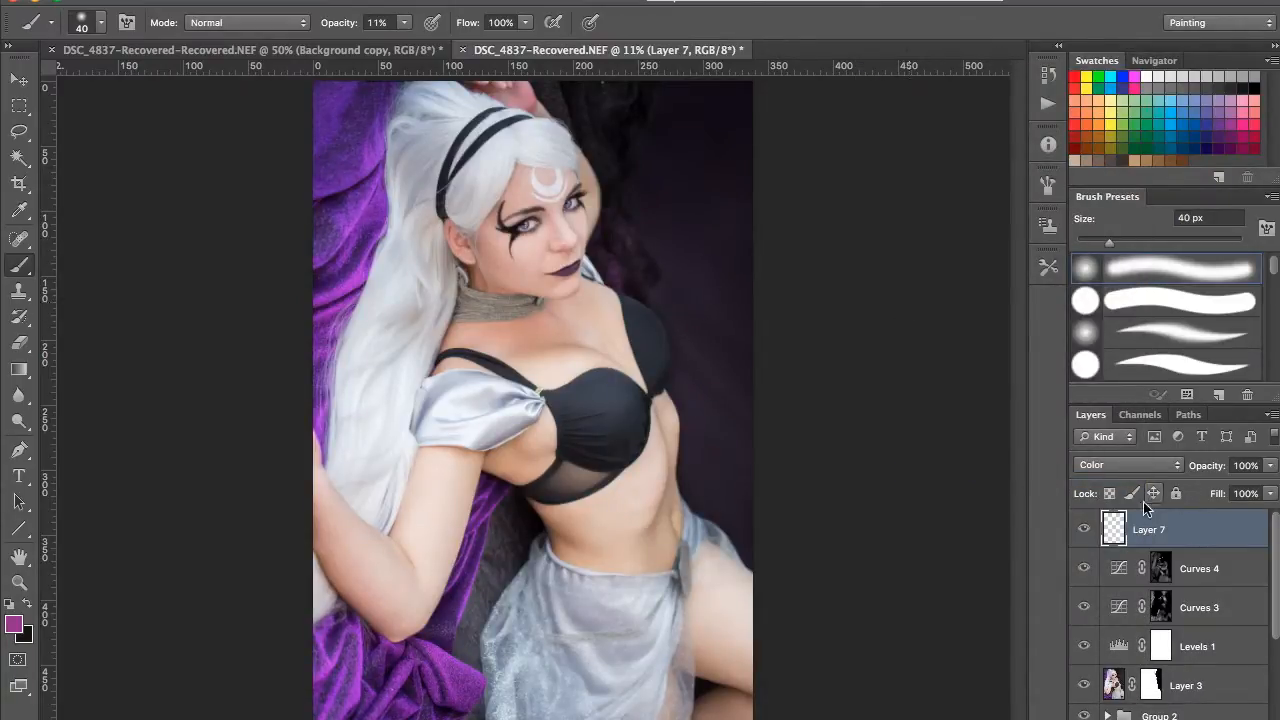
Step: Rotate the whole image 90° counterclockwise into landscape orientation
{"action": "left_click", "coordinate": [1090, 567]}
{"action": "left_click", "coordinate": [1092, 567]}
{"action": "left_click", "coordinate": [243, 1]}
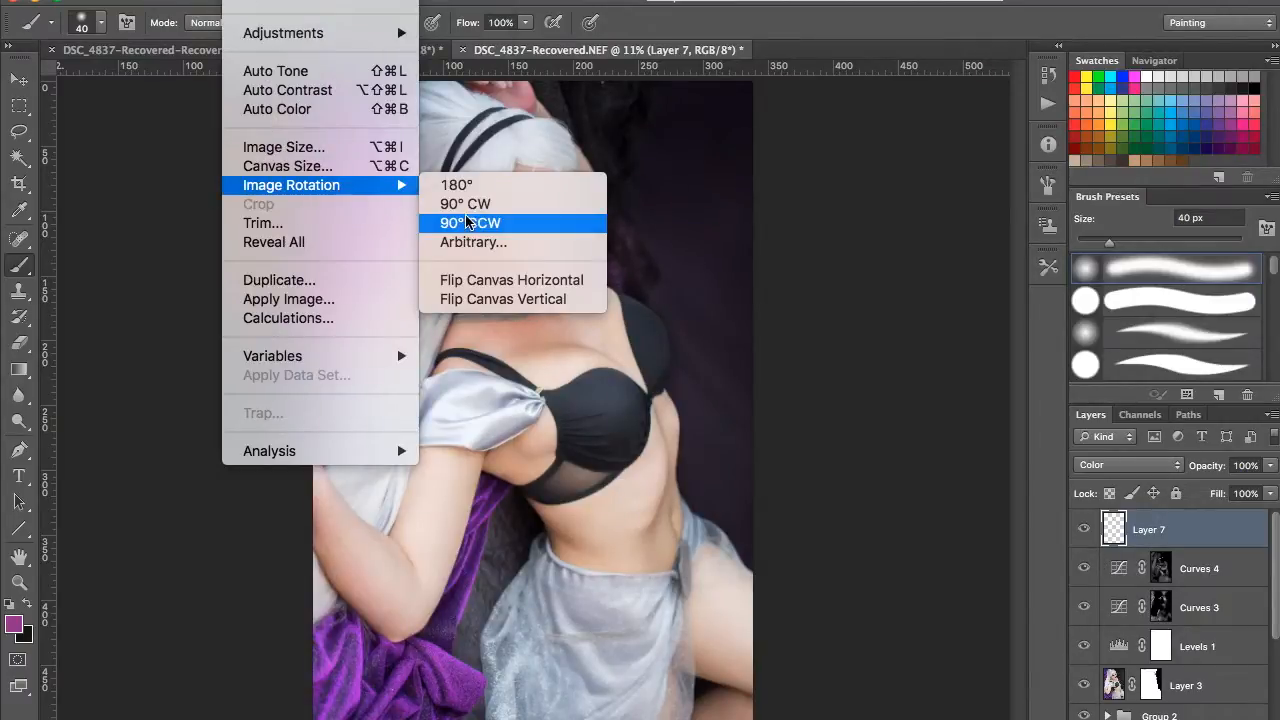
{"action": "left_click", "coordinate": [467, 209]}
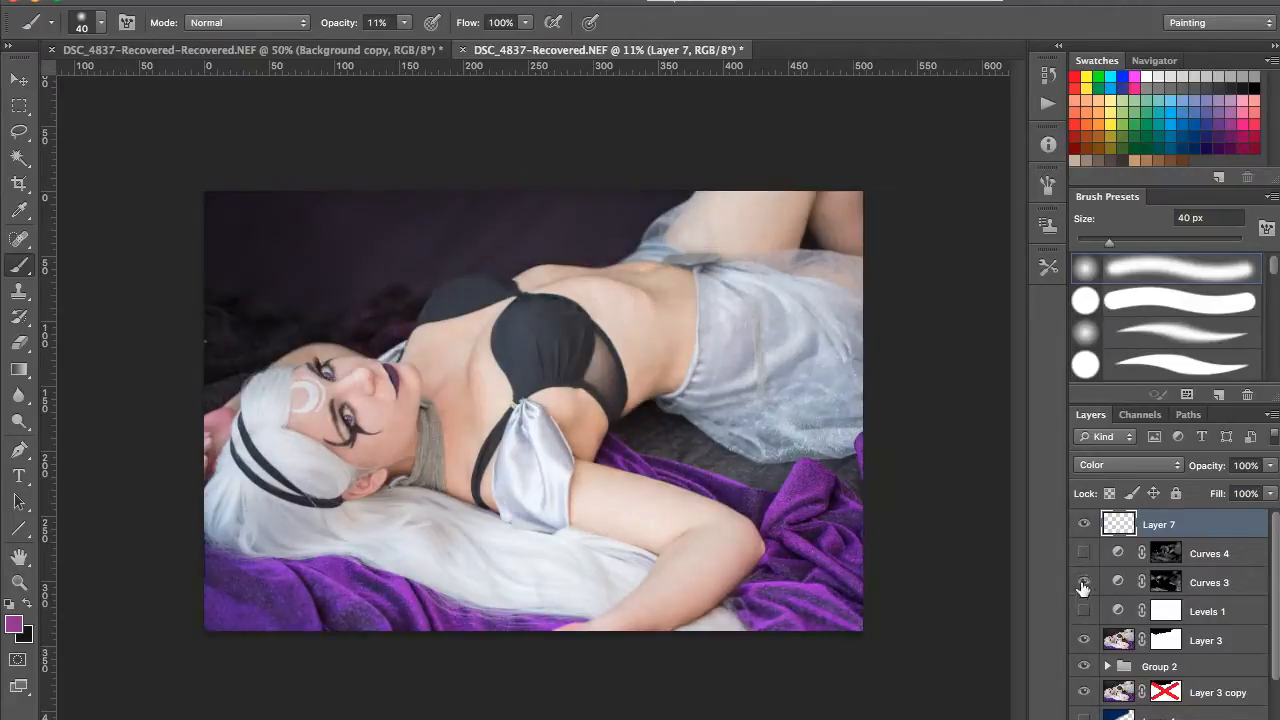
Step: Refine the Curves 4 mask over the body with a soft white 300 px brush at 11% opacity
{"action": "left_click", "coordinate": [1165, 553]}
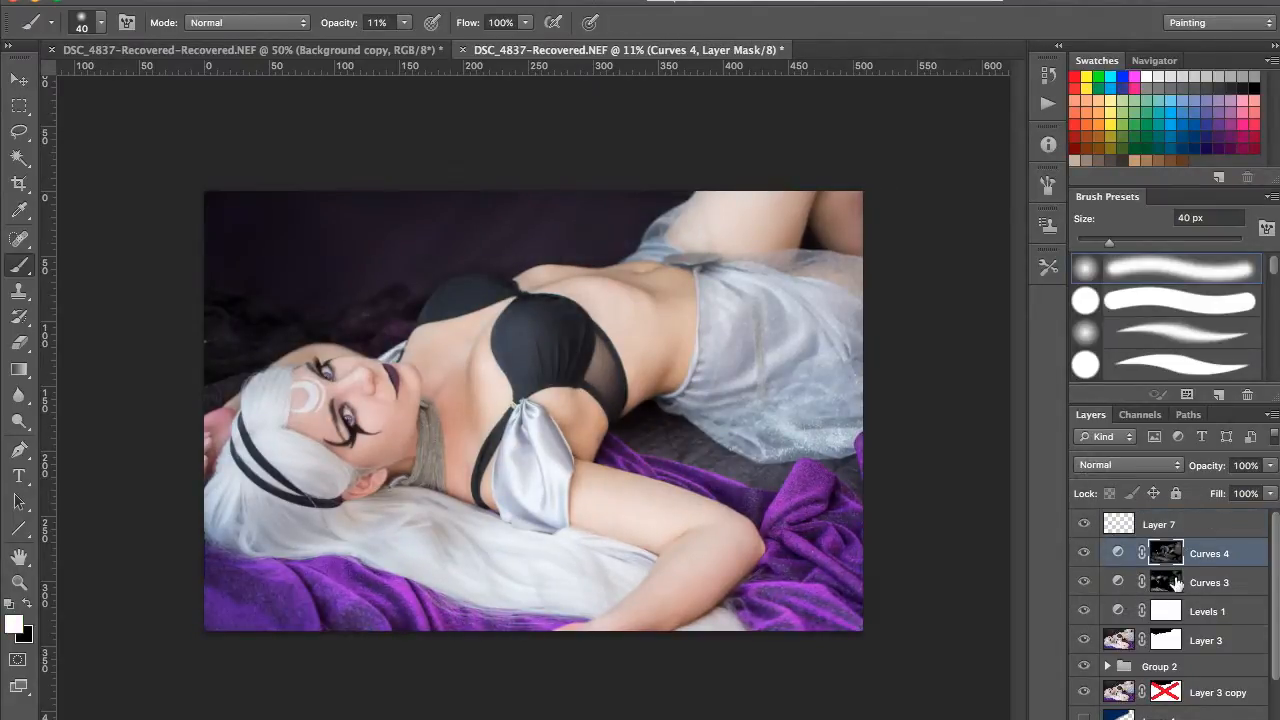
{"action": "key", "text": "super+i"}
{"action": "key", "text": "super+i"}
{"action": "key", "text": "super+i"}
{"action": "key", "text": "super+i"}
{"action": "key", "text": "super+i"}
{"action": "key", "text": "super+i"}
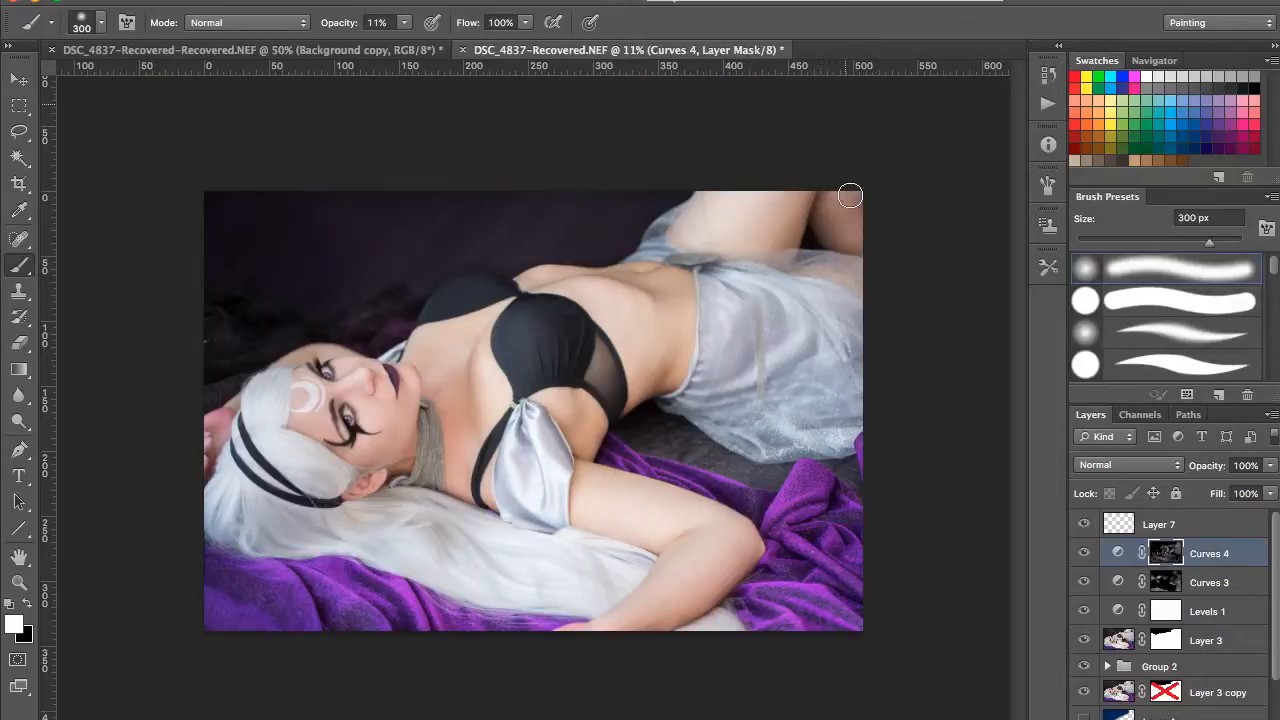
{"action": "key", "text": "super+i"}
{"action": "key", "text": "super+i"}
{"action": "key", "text": "super+i"}
{"action": "key", "text": "super+i"}
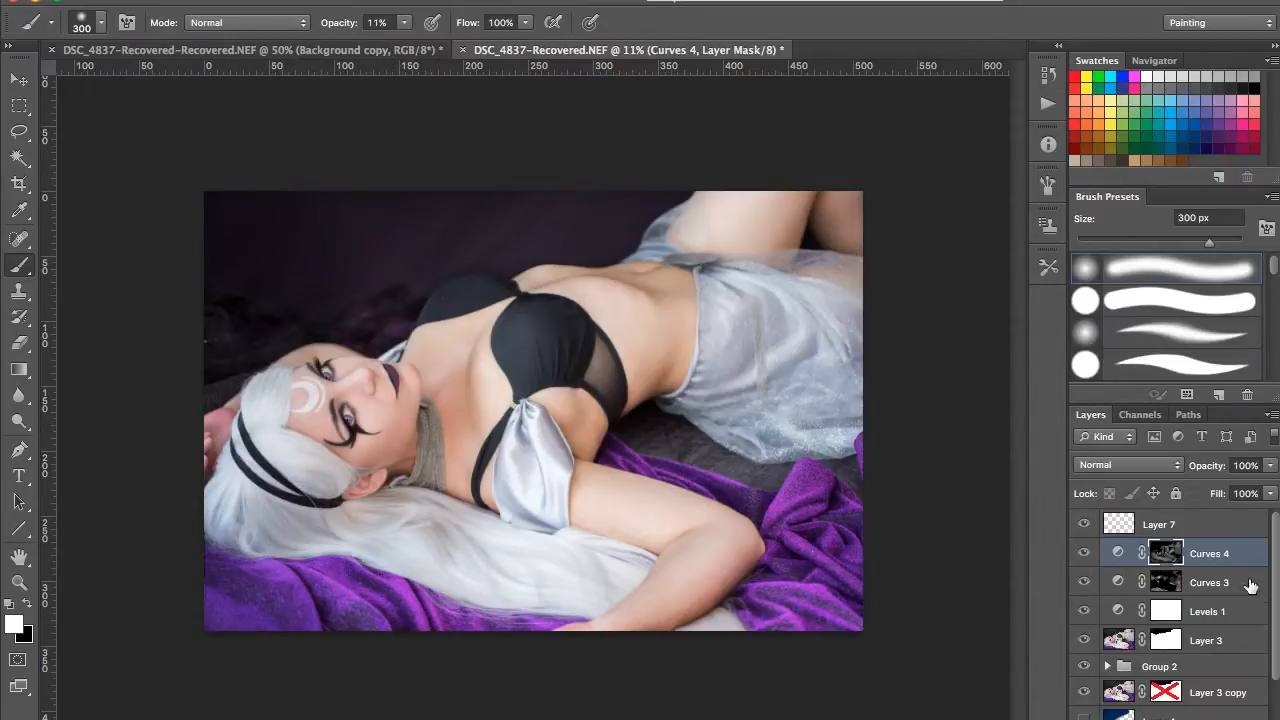
Step: Touch up the Curves 3 mask with the 300 px white brush, and the Curves 4 mask with a 600 px brush
{"action": "left_click", "coordinate": [1133, 587]}
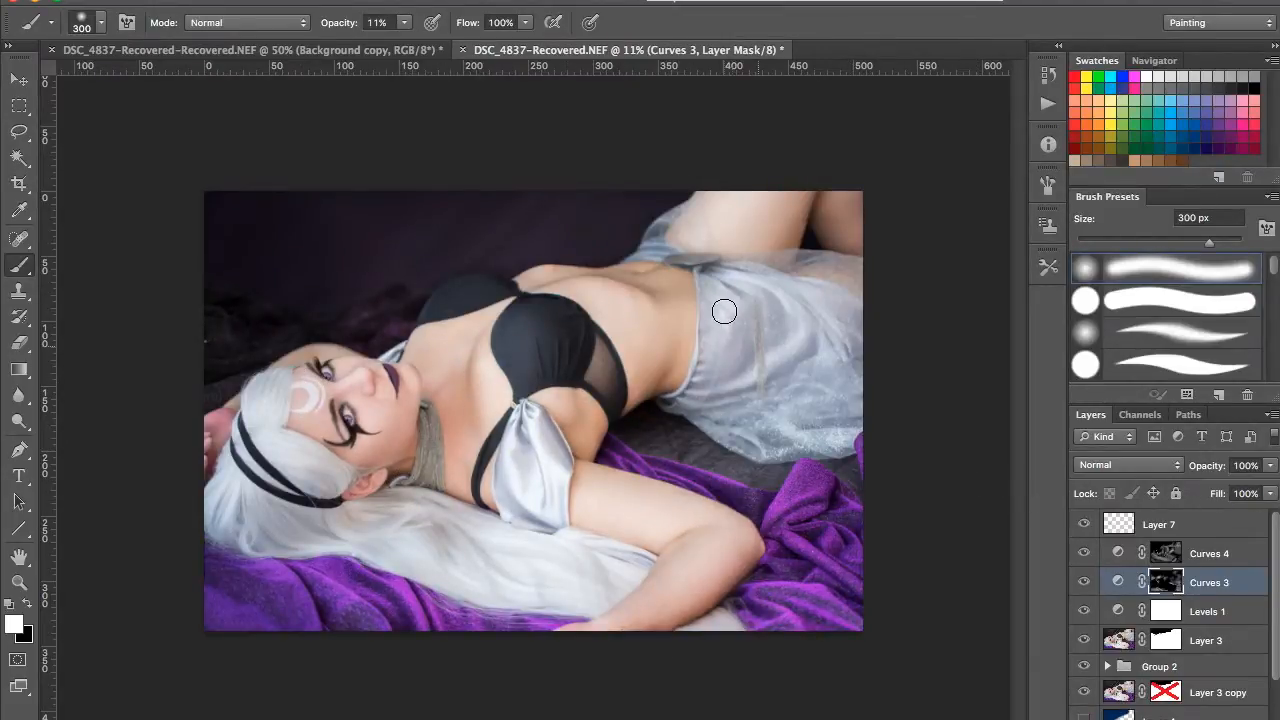
{"action": "left_click", "coordinate": [1163, 555]}
{"action": "key", "text": "bracketright"}
{"action": "key", "text": "bracketright"}
{"action": "key", "text": "bracketright"}
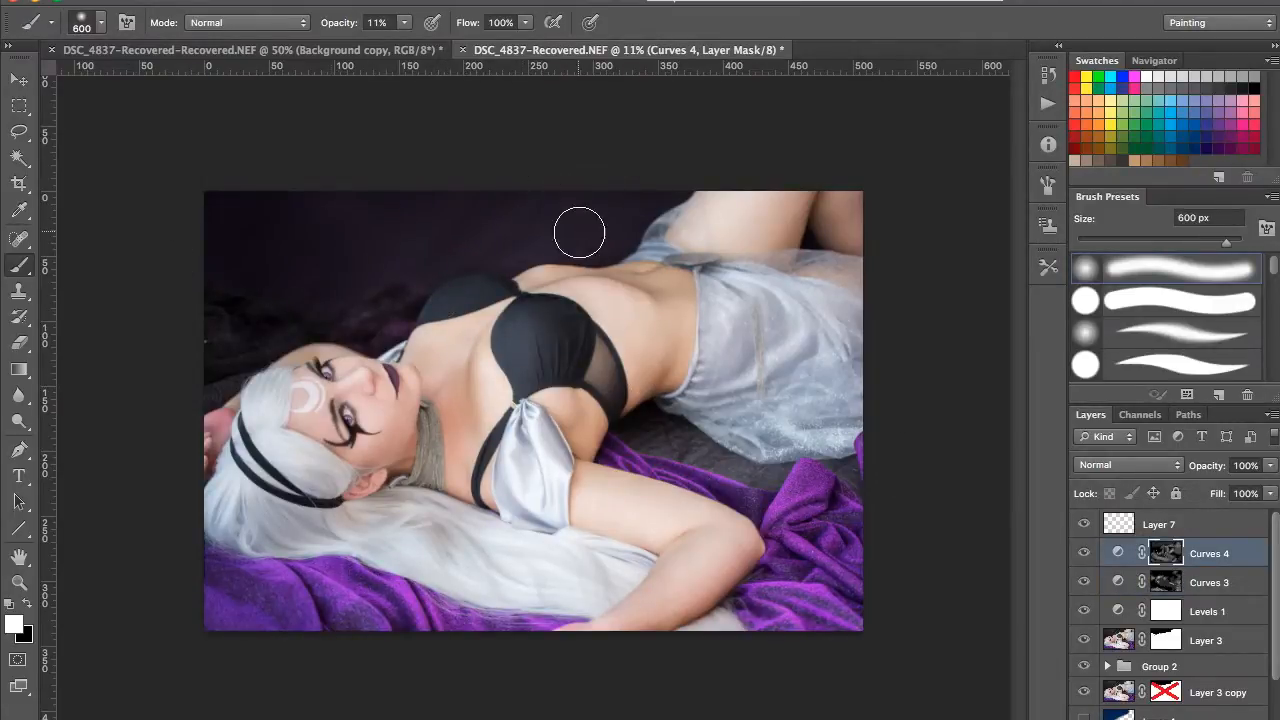
Step: Stamp all visible layers into a new merged layer above Layer 7
{"action": "key", "text": "alt+bracketleft"}
{"action": "left_click", "coordinate": [1229, 524]}
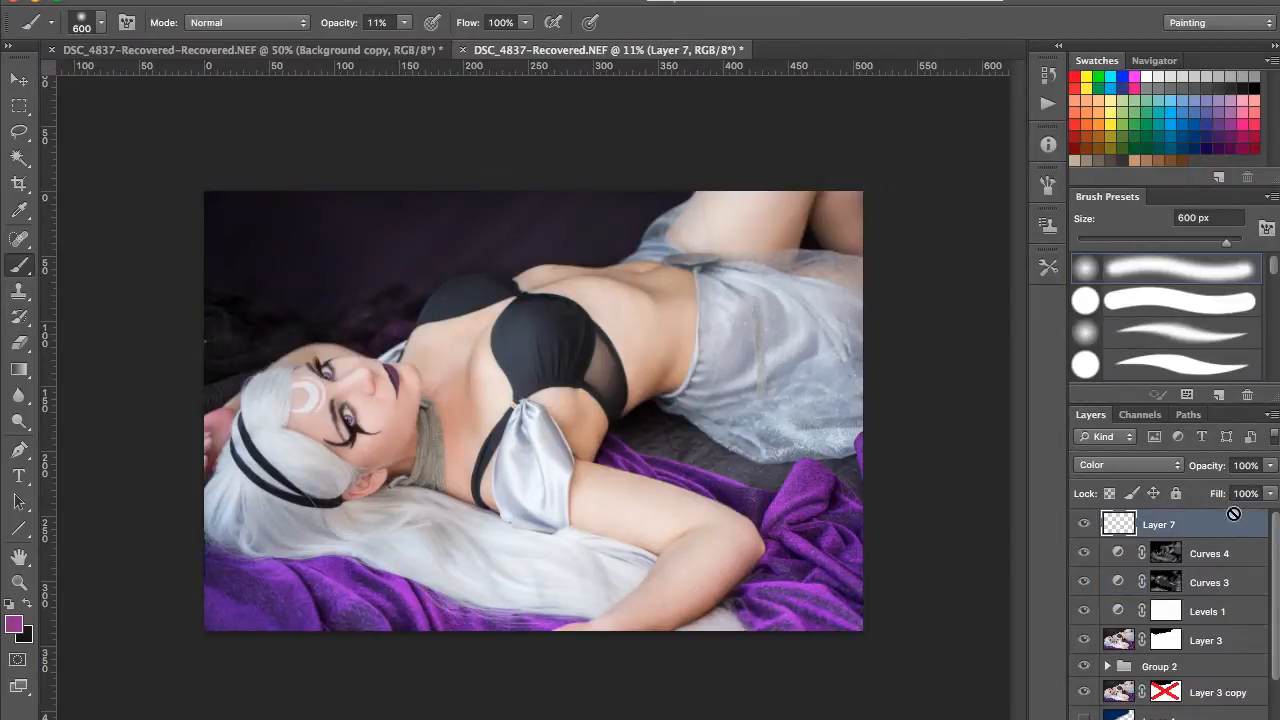
{"action": "key", "text": "ctrl+alt+shift+e"}
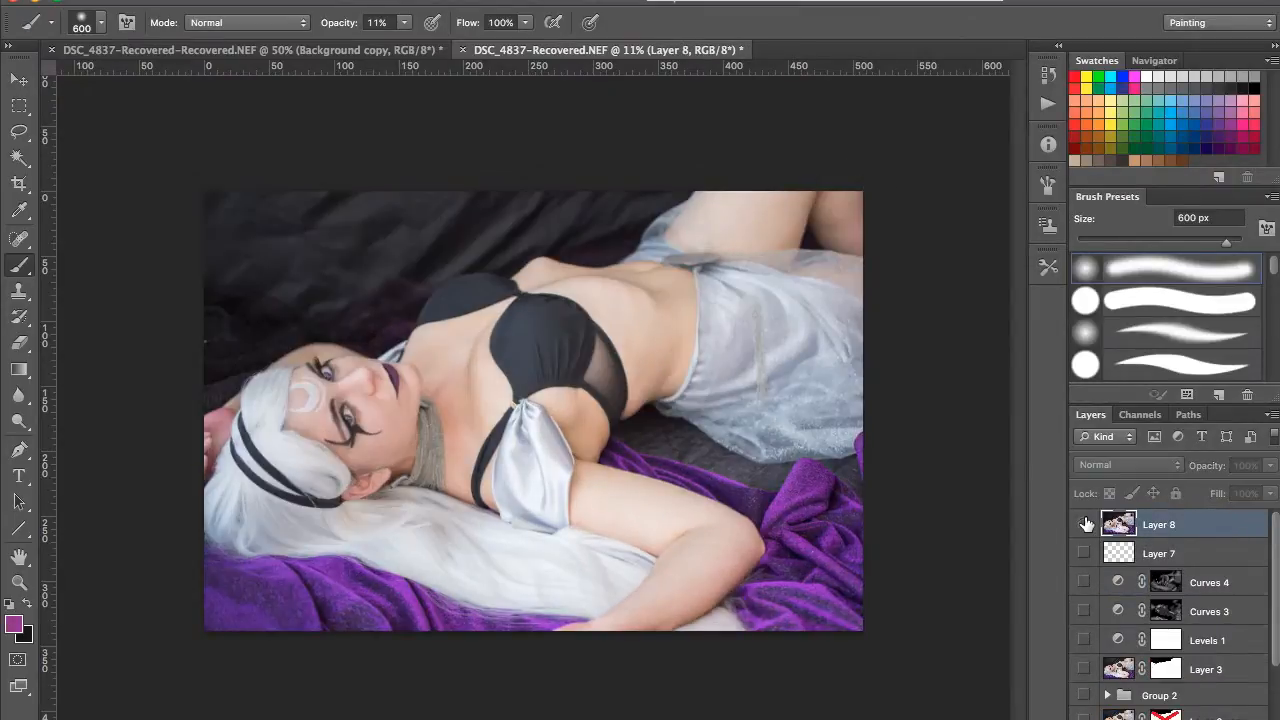
Step: Compare the merged retouch on Layer 8 with the original photo, at full view and slightly enlarged
{"action": "left_click", "coordinate": [1084, 524], "text": "alt"}
{"action": "scroll", "coordinate": [1146, 634], "scroll_direction": "down", "scroll_amount": 3}
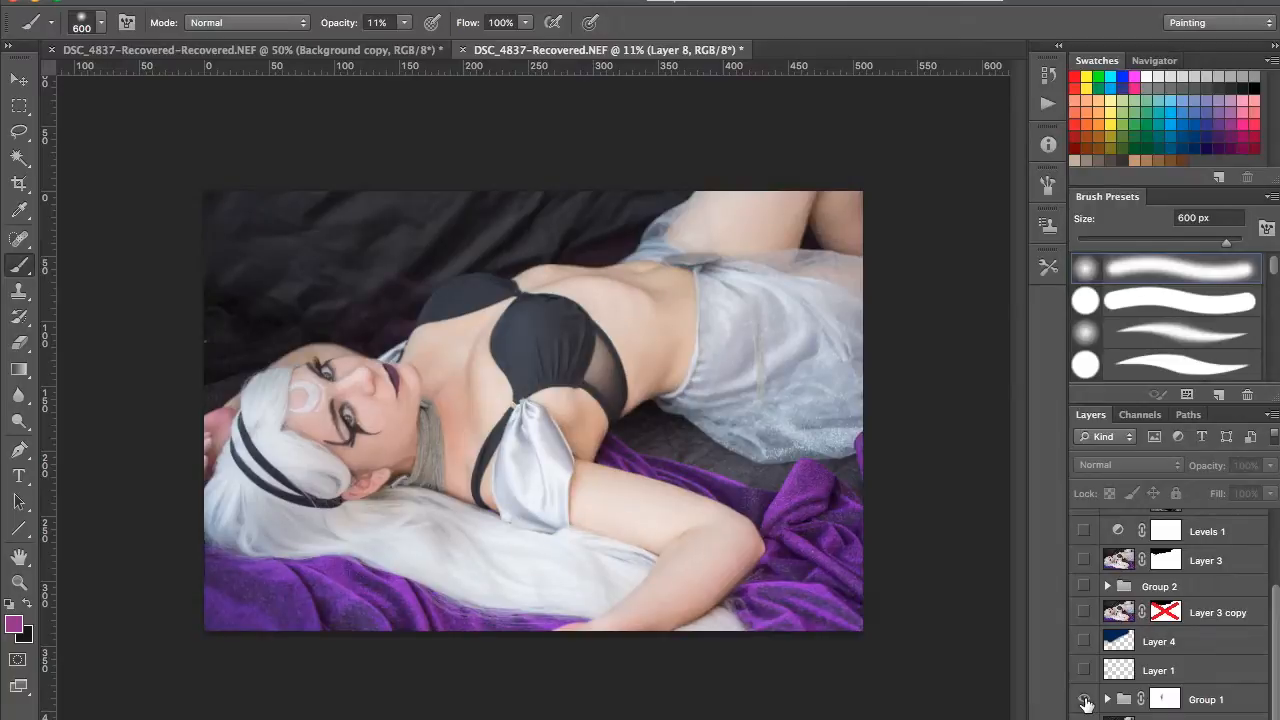
{"action": "scroll", "coordinate": [1085, 700], "scroll_direction": "up", "scroll_amount": 3}
{"action": "left_click", "coordinate": [1084, 525], "text": "alt"}
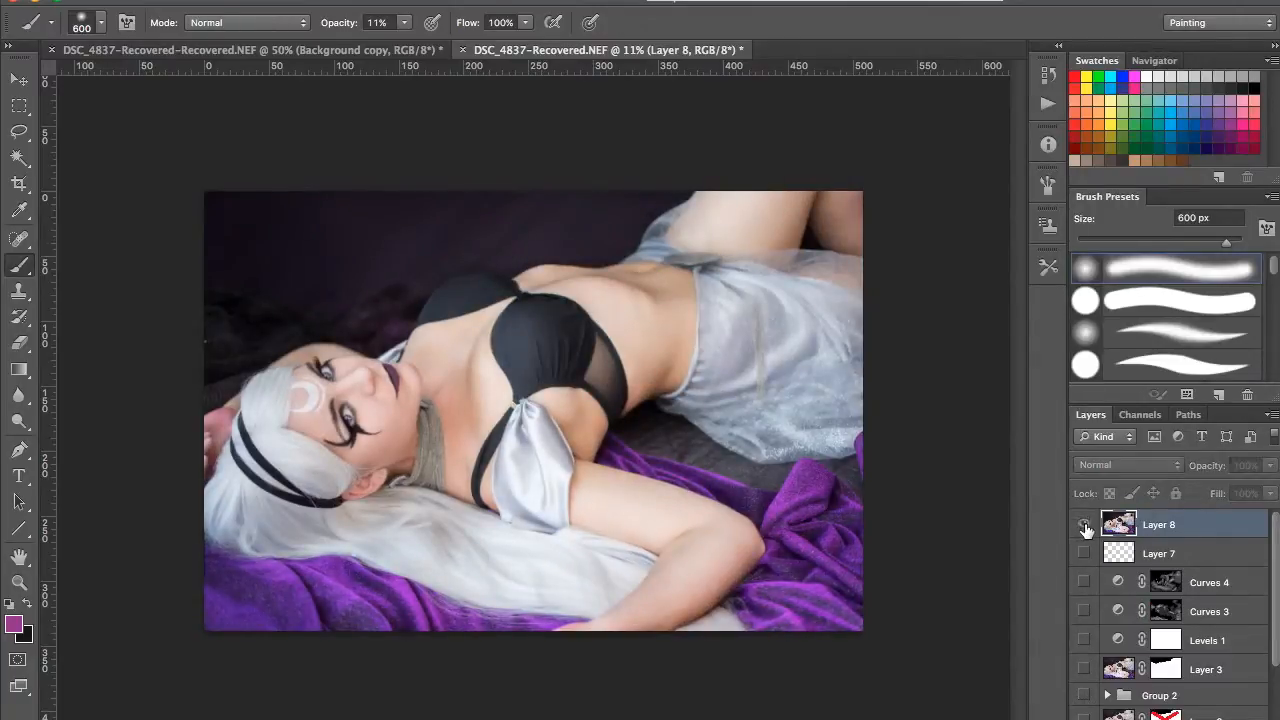
{"action": "left_click", "coordinate": [1086, 528], "text": "alt"}
{"action": "left_click", "coordinate": [1085, 525], "text": "alt"}
{"action": "left_click", "coordinate": [1085, 525], "text": "alt"}
{"action": "left_click", "coordinate": [1085, 525], "text": "alt"}
{"action": "left_click", "coordinate": [1085, 525], "text": "alt"}
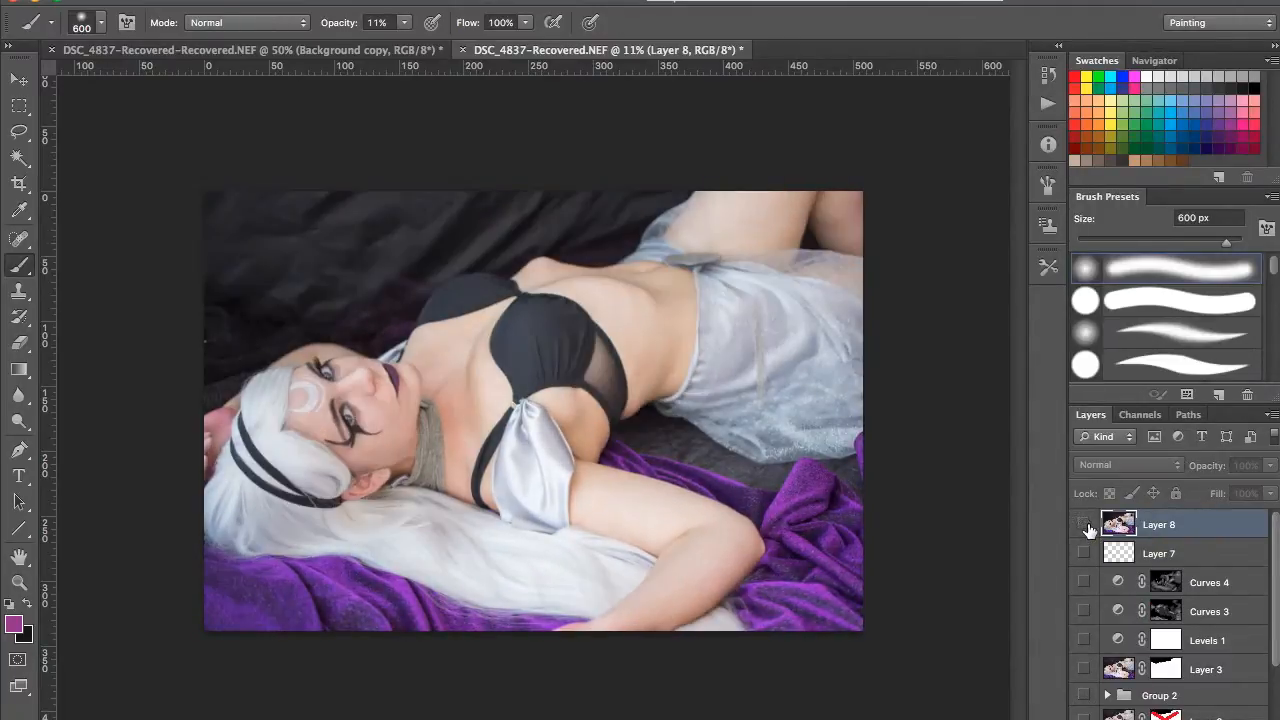
{"action": "left_click", "coordinate": [1086, 526], "text": "alt"}
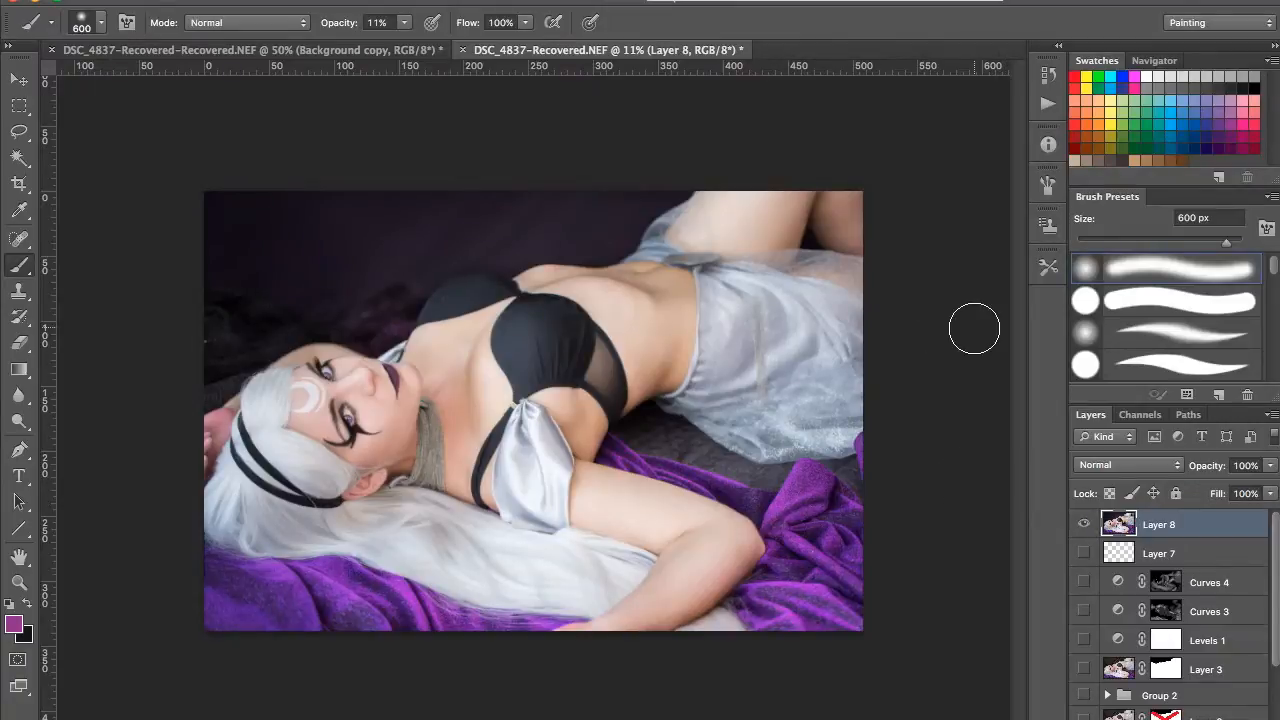
{"action": "key", "text": "ctrl+plus"}
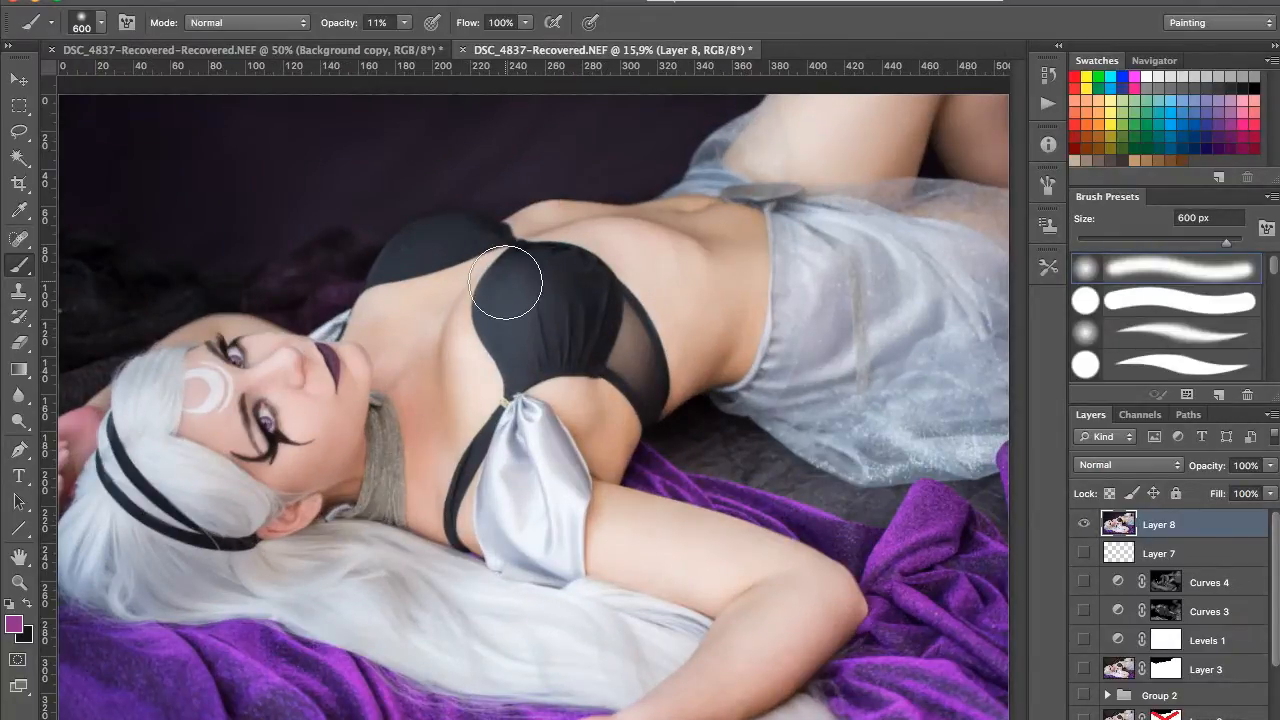
{"action": "left_click", "coordinate": [1086, 525], "text": "alt"}
{"action": "left_click", "coordinate": [1086, 526], "text": "alt"}
{"action": "left_click", "coordinate": [1086, 526], "text": "alt"}
{"action": "left_click", "coordinate": [1086, 526], "text": "alt"}
Step: Examine Layer 8 at up to 100% across the clothing, skin, dark backdrop and hair for remaining flaws
{"action": "key", "text": "ctrl+plus"}
{"action": "key", "text": "ctrl+plus"}
{"action": "key", "text": "ctrl+plus"}
{"action": "key", "text": "ctrl+plus"}
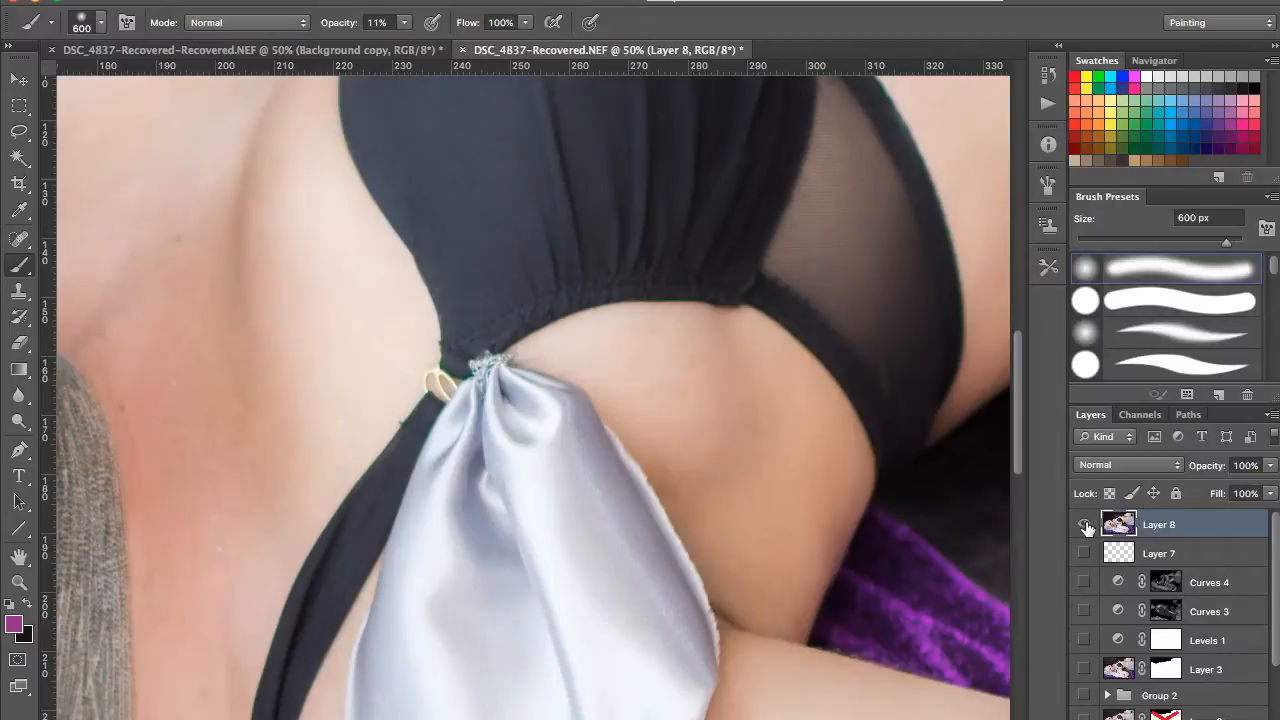
{"action": "key", "text": "super+plus"}
{"action": "scroll", "coordinate": [440, 389], "scroll_direction": "left", "scroll_amount": 13}
{"action": "scroll", "coordinate": [440, 389], "scroll_direction": "up", "scroll_amount": 5}
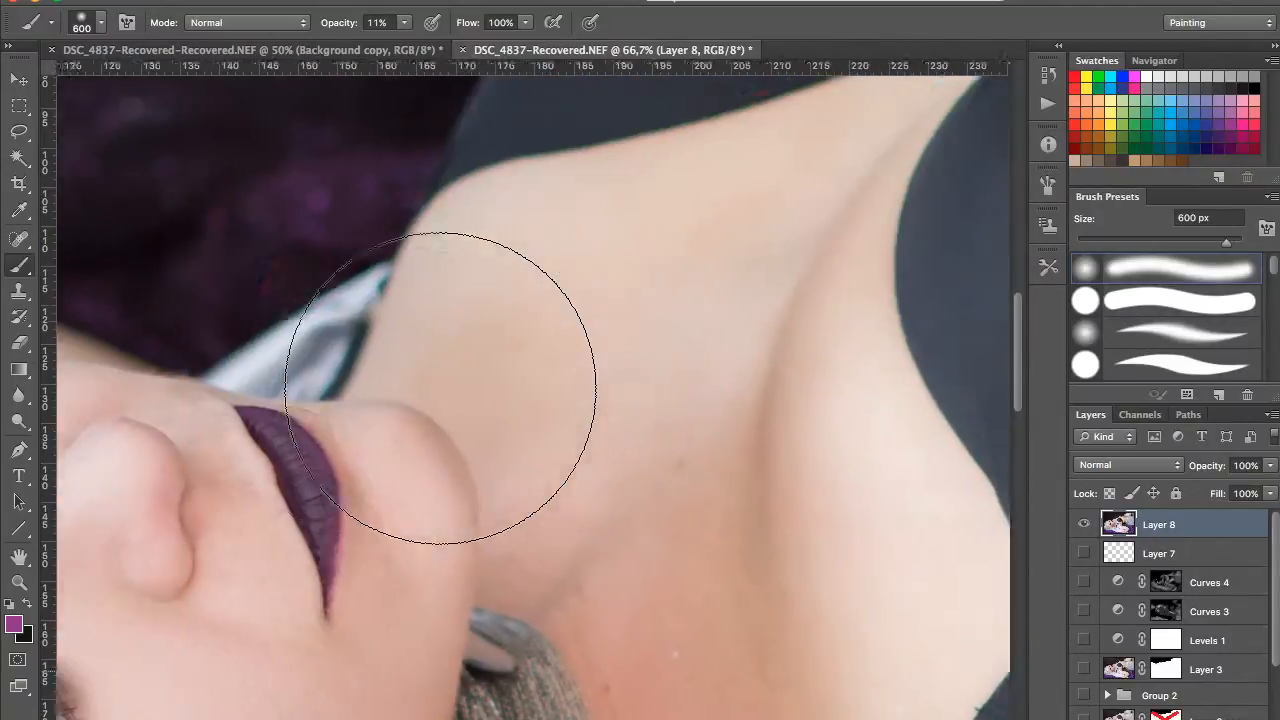
{"action": "key", "text": "super+plus"}
{"action": "scroll", "coordinate": [440, 388], "scroll_direction": "up", "scroll_amount": 5}
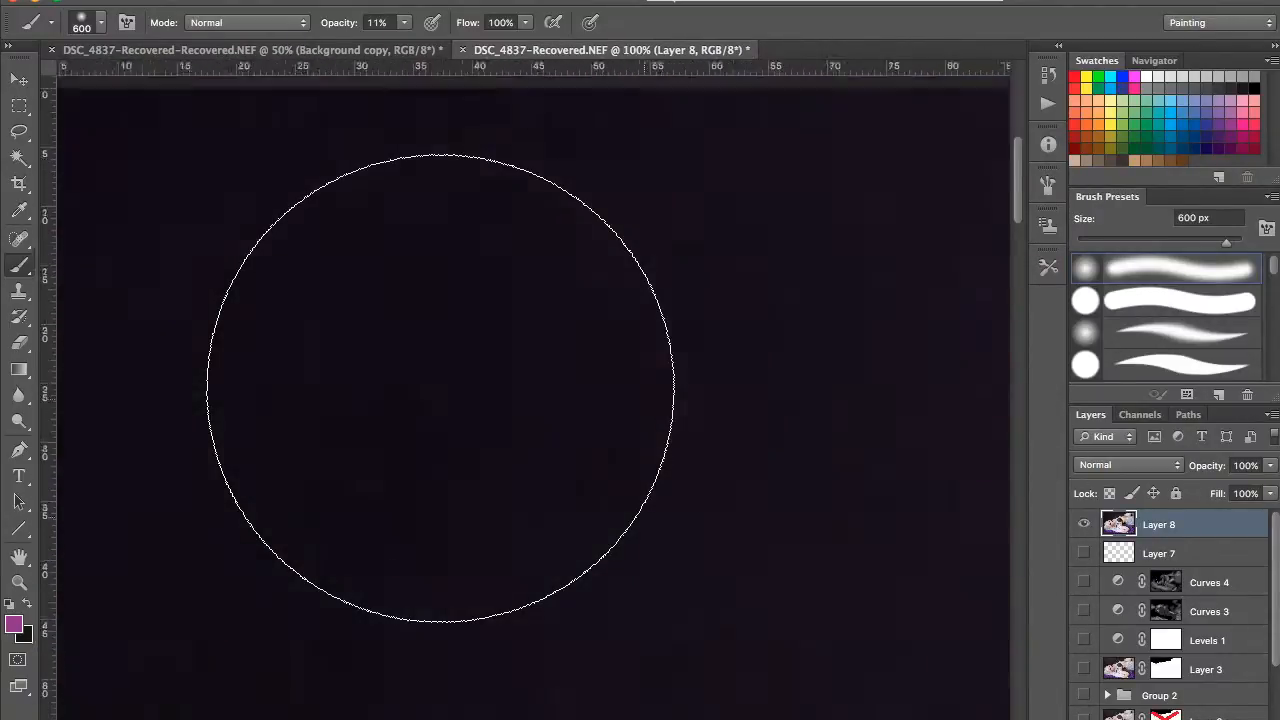
{"action": "scroll", "coordinate": [440, 388], "scroll_direction": "left", "scroll_amount": 10}
{"action": "scroll", "coordinate": [440, 388], "scroll_direction": "right", "scroll_amount": 2}
{"action": "scroll", "coordinate": [440, 388], "scroll_direction": "down", "scroll_amount": 10}
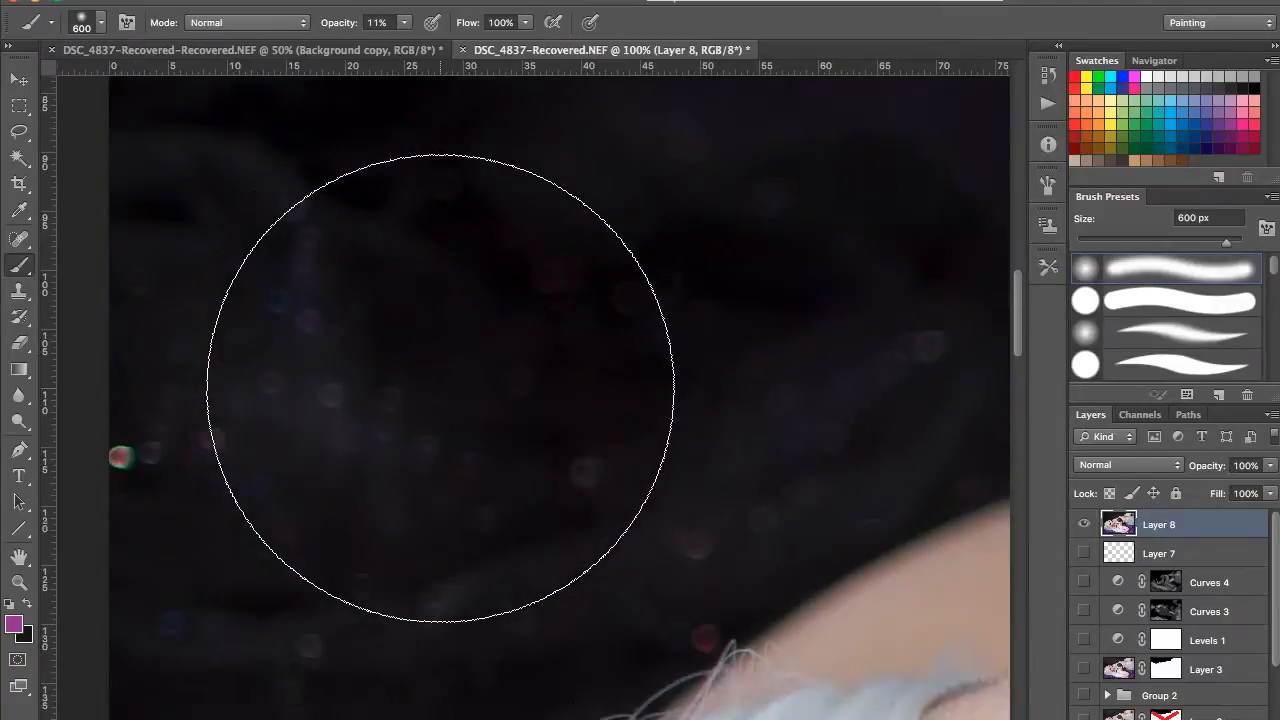
{"action": "scroll", "coordinate": [440, 388], "scroll_direction": "down", "scroll_amount": 3}
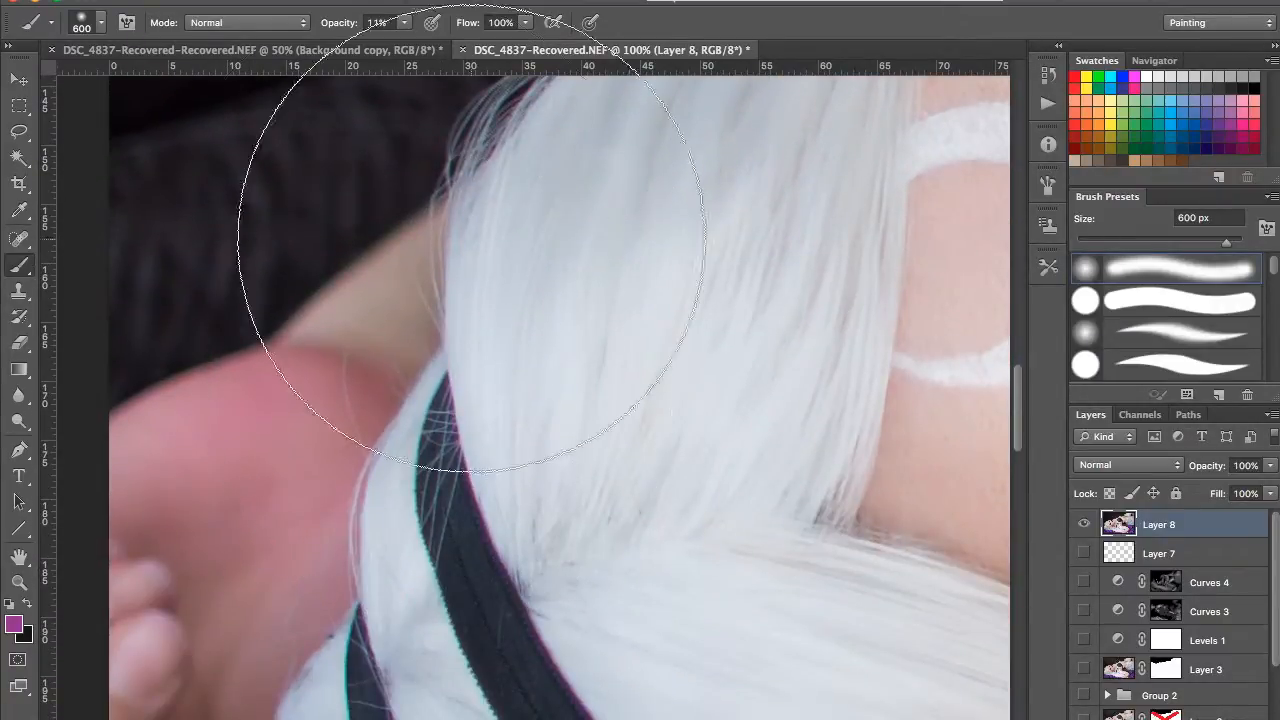
Step: Heal the stray hairs over the hand and arm beside the white wig with the 45 px Content-Aware Spot Healing Brush
{"action": "left_click", "coordinate": [18, 238]}
{"action": "mouse_move", "coordinate": [351, 334]}
{"action": "left_mouse_down"}
{"action": "mouse_move", "coordinate": [342, 380]}
{"action": "mouse_move", "coordinate": [366, 457]}
{"action": "left_mouse_up"}
{"action": "left_click_drag", "start_coordinate": [406, 364], "coordinate": [399, 385]}
{"action": "left_click_drag", "start_coordinate": [406, 295], "coordinate": [393, 192]}
Step: Clone clean arm skin over the loose strands at the wig's edge with a 25 px Clone Stamp
{"action": "left_click", "coordinate": [19, 291]}
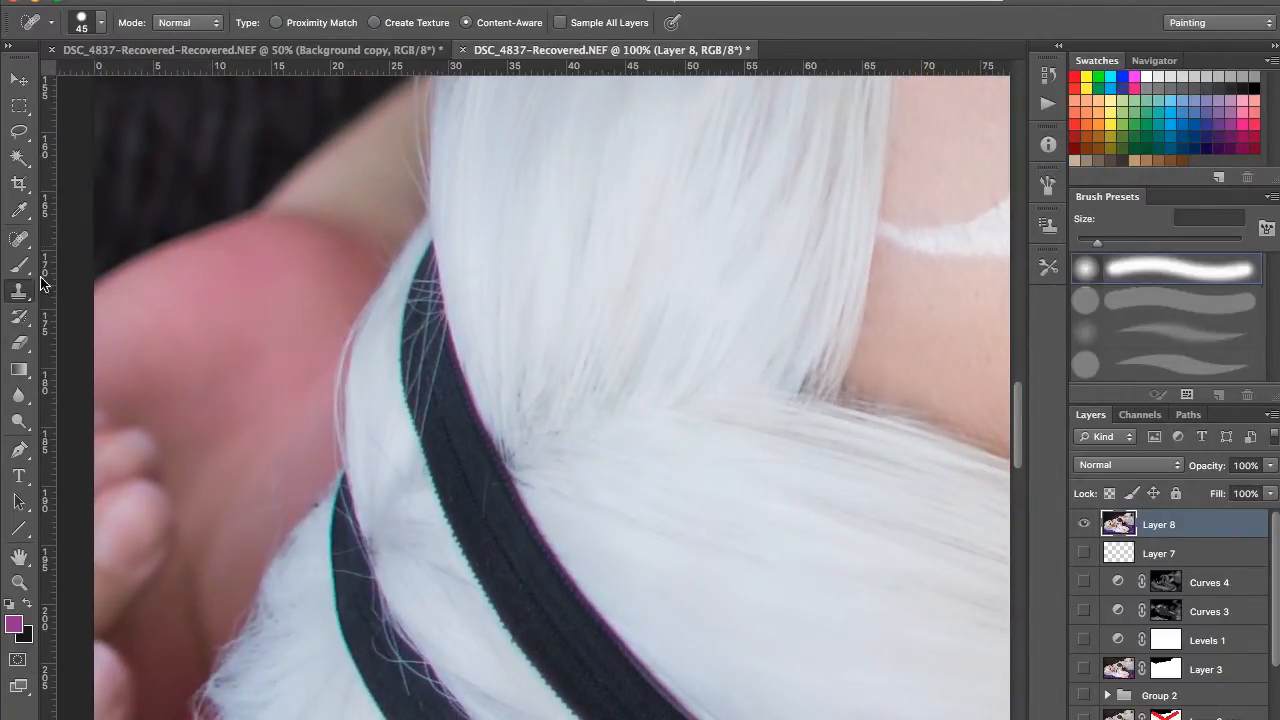
{"action": "left_click", "coordinate": [363, 229], "text": "alt"}
{"action": "scroll", "coordinate": [403, 235], "scroll_direction": "down", "scroll_amount": 1}
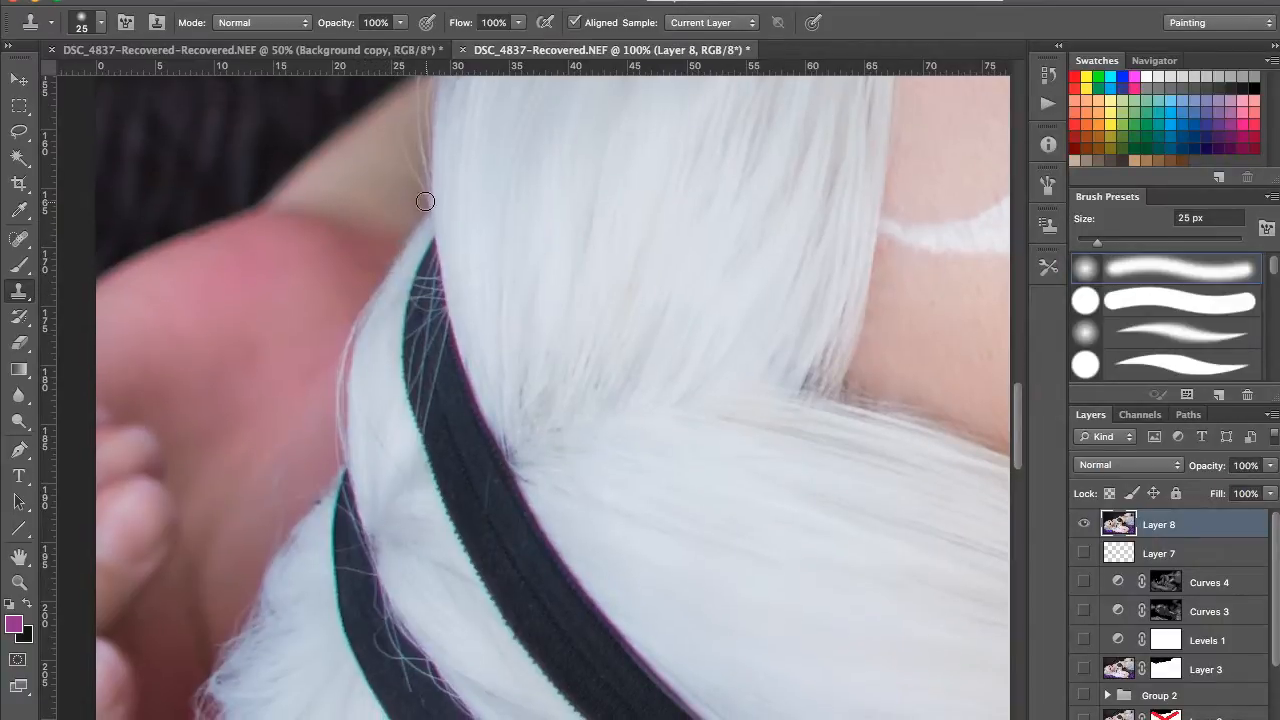
{"action": "left_click_drag", "start_coordinate": [375, 205], "coordinate": [393, 62]}
Step: Heal the small marks and loose hairs on the skin beside the headband with a 20 px Content-Aware Spot Healing Brush
{"action": "key", "text": "j"}
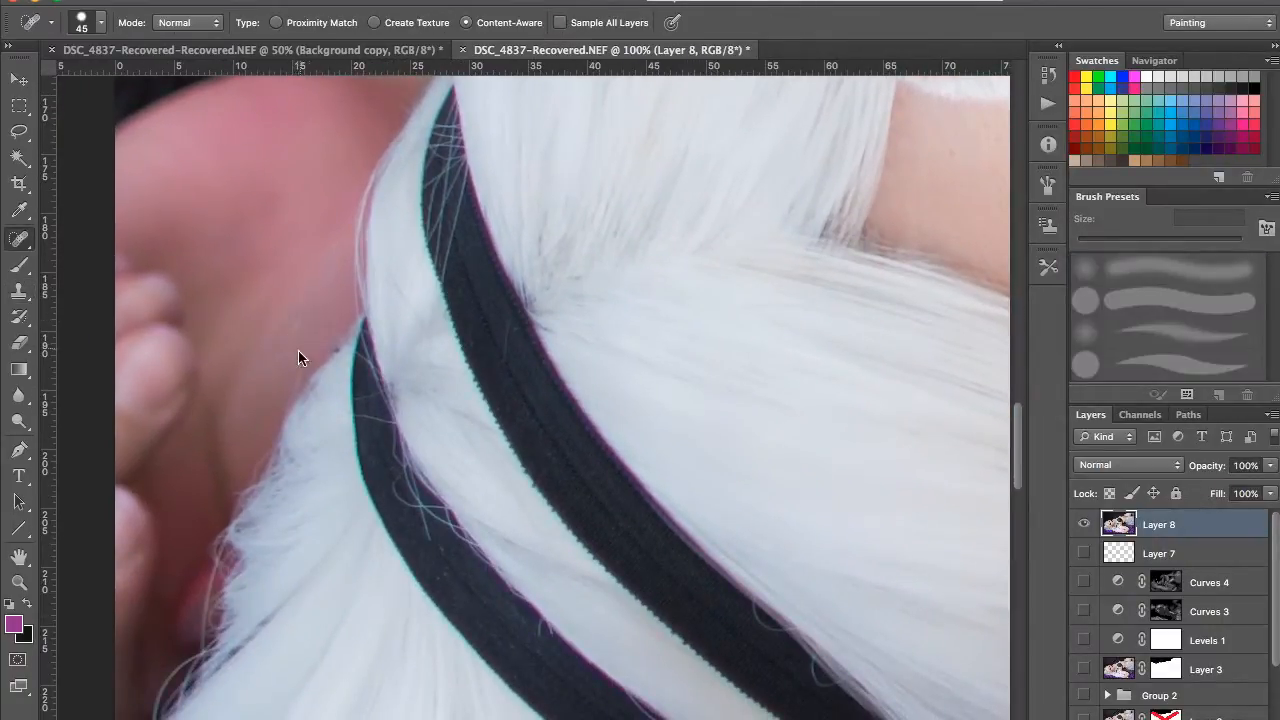
{"action": "key", "text": "bracketleft"}
{"action": "key", "text": "bracketleft"}
{"action": "key", "text": "bracketleft"}
{"action": "key", "text": "bracketleft"}
{"action": "key", "text": "bracketleft"}
{"action": "left_click_drag", "start_coordinate": [327, 244], "coordinate": [318, 295]}
{"action": "mouse_move", "coordinate": [301, 314]}
{"action": "left_mouse_down"}
{"action": "mouse_move", "coordinate": [287, 364]}
{"action": "mouse_move", "coordinate": [264, 359]}
{"action": "mouse_move", "coordinate": [312, 361]}
{"action": "left_mouse_up"}
{"action": "scroll", "coordinate": [307, 306], "scroll_direction": "left", "scroll_amount": 1}
{"action": "left_click", "coordinate": [334, 351]}
{"action": "scroll", "coordinate": [330, 330], "scroll_direction": "right", "scroll_amount": 1}
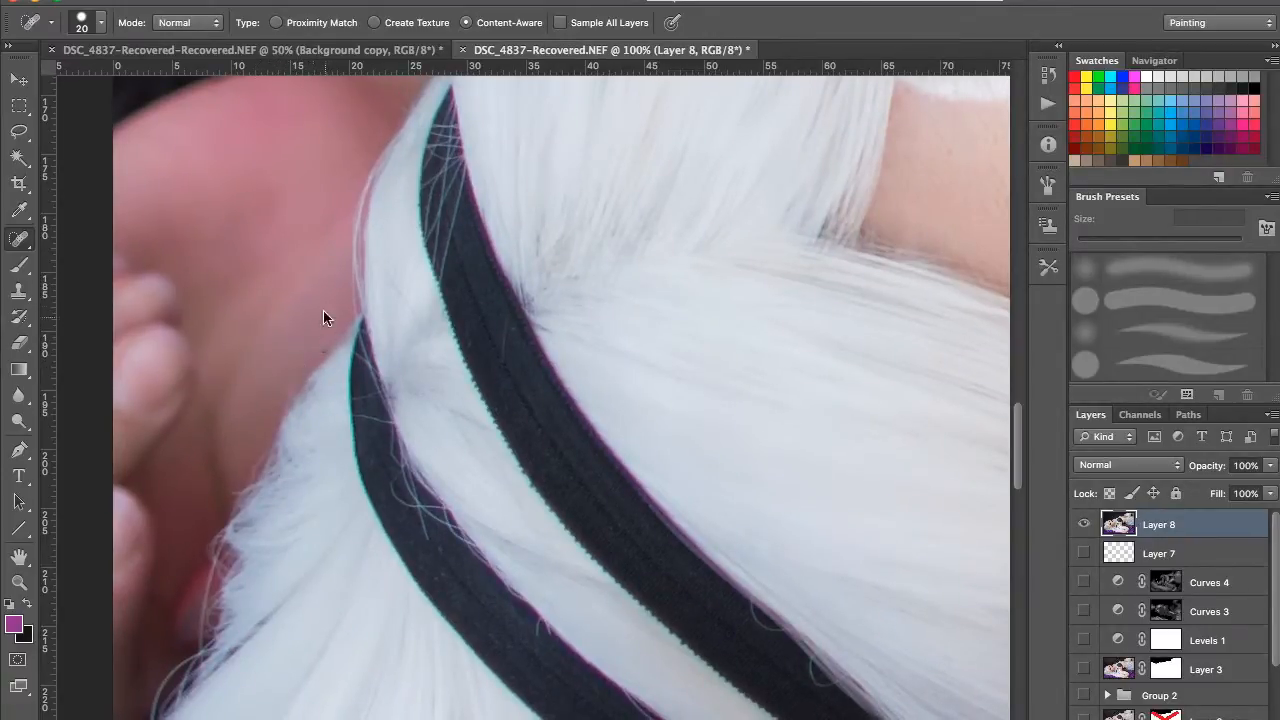
Step: Clone black fabric over the stray hairs on the rear headband strap at 200% zoom, undoing a misplaced stroke
{"action": "mouse_move", "coordinate": [323, 309]}
{"action": "left_mouse_down"}
{"action": "mouse_move", "coordinate": [334, 260]}
{"action": "mouse_move", "coordinate": [319, 203]}
{"action": "mouse_move", "coordinate": [326, 85]}
{"action": "left_mouse_up"}
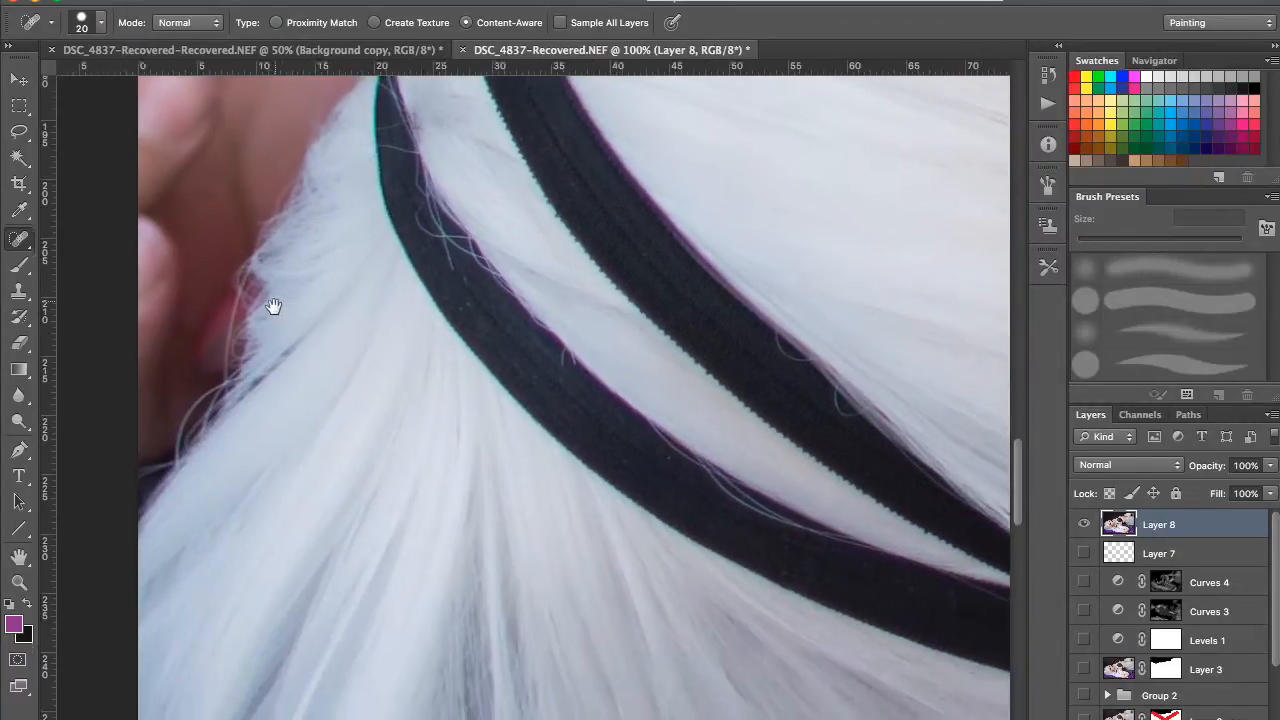
{"action": "left_click_drag", "start_coordinate": [277, 309], "coordinate": [195, 295]}
{"action": "left_click", "coordinate": [19, 291]}
{"action": "key", "text": "super+plus"}
{"action": "mouse_move", "coordinate": [106, 219]}
{"action": "left_mouse_down"}
{"action": "mouse_move", "coordinate": [194, 304]}
{"action": "mouse_move", "coordinate": [297, 438]}
{"action": "left_mouse_up"}
{"action": "left_click", "coordinate": [390, 352], "text": "alt"}
{"action": "left_click", "coordinate": [379, 332]}
{"action": "left_click", "coordinate": [376, 288]}
{"action": "scroll", "coordinate": [422, 380], "scroll_direction": "right", "scroll_amount": 1}
{"action": "key", "text": "super+z"}
{"action": "left_click", "coordinate": [414, 388], "text": "alt"}
{"action": "left_click", "coordinate": [385, 340]}
{"action": "left_click", "coordinate": [377, 309]}
{"action": "left_click", "coordinate": [405, 326], "text": "alt"}
{"action": "left_click", "coordinate": [404, 293]}
{"action": "mouse_move", "coordinate": [322, 290]}
{"action": "left_mouse_down"}
{"action": "mouse_move", "coordinate": [362, 347]}
{"action": "mouse_move", "coordinate": [363, 275]}
{"action": "mouse_move", "coordinate": [435, 384]}
{"action": "left_mouse_up"}
{"action": "left_click", "coordinate": [362, 347], "text": "alt"}
{"action": "mouse_move", "coordinate": [392, 328]}
{"action": "left_mouse_down"}
{"action": "mouse_move", "coordinate": [434, 415]}
{"action": "mouse_move", "coordinate": [396, 323]}
{"action": "mouse_move", "coordinate": [404, 341]}
{"action": "left_mouse_up"}
{"action": "left_click", "coordinate": [386, 337], "text": "alt"}
{"action": "left_click", "coordinate": [396, 274]}
{"action": "mouse_move", "coordinate": [420, 332]}
{"action": "left_mouse_down"}
{"action": "mouse_move", "coordinate": [436, 372]}
{"action": "mouse_move", "coordinate": [331, 282]}
{"action": "mouse_move", "coordinate": [360, 292]}
{"action": "left_mouse_up"}
{"action": "key", "text": "super+alt+z"}
{"action": "key", "text": "super+alt+z"}
{"action": "key", "text": "super+alt+z"}
Step: Remove more loose hairs along the rear headband strap's edge with the 25 px Clone Stamp, sampling clean fabric nearby
{"action": "left_click", "coordinate": [327, 228], "text": "alt"}
{"action": "mouse_move", "coordinate": [333, 272]}
{"action": "left_mouse_down"}
{"action": "mouse_move", "coordinate": [341, 308]}
{"action": "mouse_move", "coordinate": [309, 263]}
{"action": "mouse_move", "coordinate": [297, 179]}
{"action": "left_mouse_up"}
{"action": "left_click", "coordinate": [338, 279], "text": "alt"}
{"action": "left_click", "coordinate": [355, 294]}
{"action": "left_click", "coordinate": [291, 236], "text": "alt"}
{"action": "left_click_drag", "start_coordinate": [322, 243], "coordinate": [355, 292]}
{"action": "left_click_drag", "start_coordinate": [465, 445], "coordinate": [338, 315]}
{"action": "left_click", "coordinate": [445, 376], "text": "alt"}
{"action": "mouse_move", "coordinate": [430, 350]}
{"action": "left_mouse_down"}
{"action": "mouse_move", "coordinate": [411, 369]}
{"action": "mouse_move", "coordinate": [421, 377]}
{"action": "left_mouse_up"}
Step: Clone out the curled stray hairs lying over the front headband strap
{"action": "mouse_move", "coordinate": [583, 479]}
{"action": "left_mouse_down"}
{"action": "mouse_move", "coordinate": [370, 322]}
{"action": "mouse_move", "coordinate": [414, 386]}
{"action": "mouse_move", "coordinate": [463, 420]}
{"action": "left_mouse_up"}
{"action": "left_click_drag", "start_coordinate": [367, 384], "coordinate": [203, 221]}
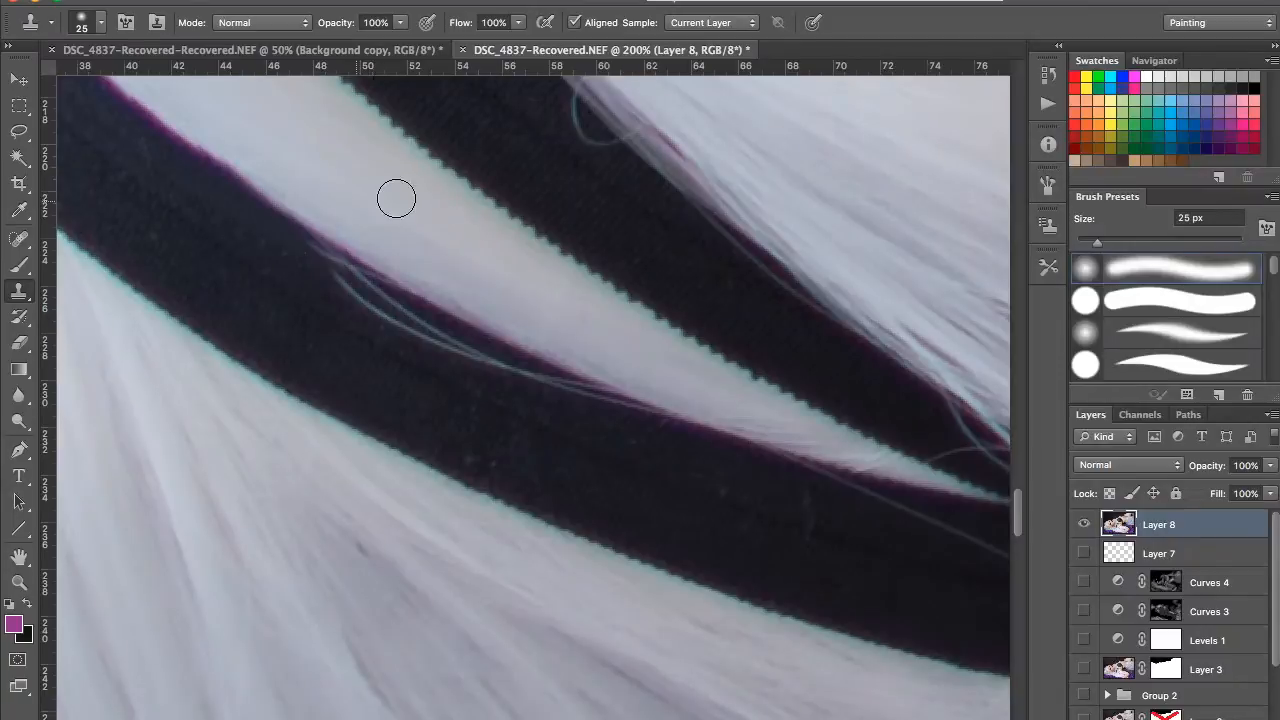
{"action": "left_click_drag", "start_coordinate": [519, 285], "coordinate": [534, 361]}
{"action": "left_click_drag", "start_coordinate": [429, 130], "coordinate": [411, 314]}
{"action": "left_click", "coordinate": [432, 225], "text": "alt"}
{"action": "mouse_move", "coordinate": [454, 246]}
{"action": "left_mouse_down"}
{"action": "mouse_move", "coordinate": [462, 286]}
{"action": "mouse_move", "coordinate": [503, 297]}
{"action": "left_mouse_up"}
{"action": "mouse_move", "coordinate": [534, 346]}
{"action": "left_mouse_down"}
{"action": "mouse_move", "coordinate": [416, 262]}
{"action": "mouse_move", "coordinate": [454, 263]}
{"action": "mouse_move", "coordinate": [461, 297]}
{"action": "mouse_move", "coordinate": [500, 320]}
{"action": "mouse_move", "coordinate": [405, 279]}
{"action": "left_mouse_up"}
{"action": "left_click", "coordinate": [440, 257], "text": "alt"}
{"action": "left_click_drag", "start_coordinate": [522, 283], "coordinate": [528, 226]}
{"action": "left_click_drag", "start_coordinate": [340, 150], "coordinate": [526, 246]}
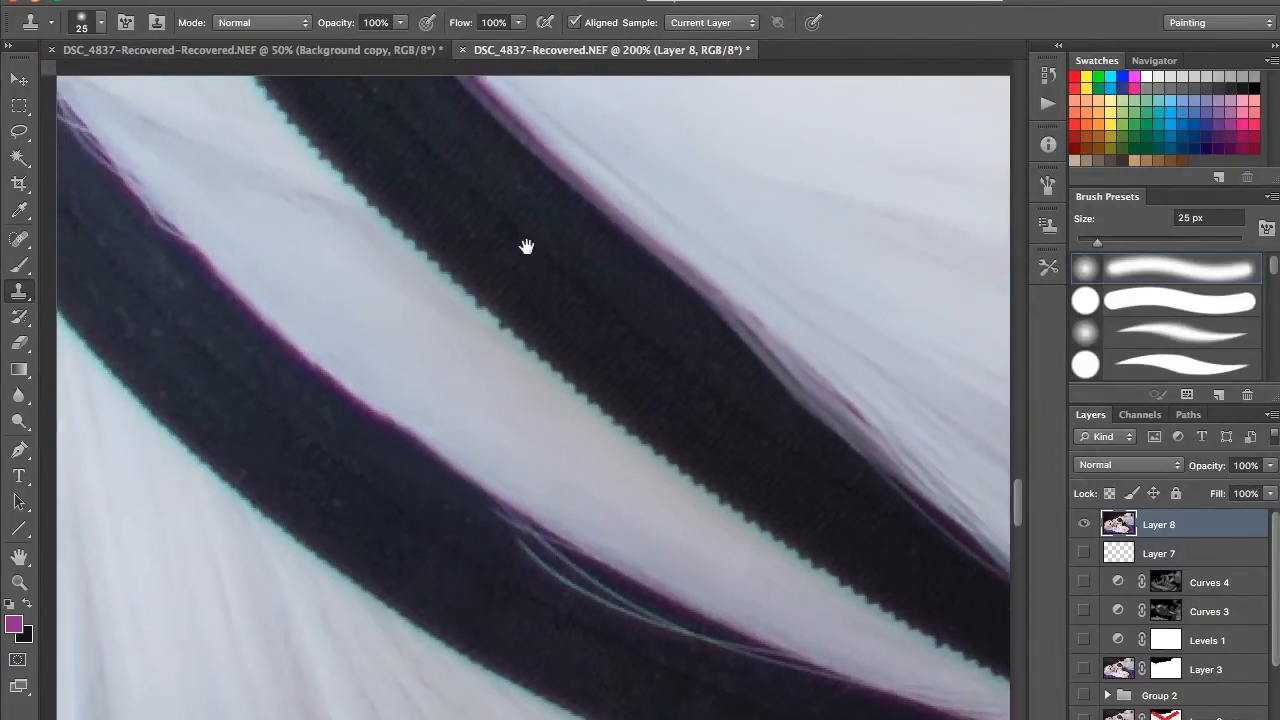
Step: Clone dark fabric over the crossing hairs near the upper end of the front headband strap
{"action": "left_click_drag", "start_coordinate": [450, 150], "coordinate": [511, 434]}
{"action": "left_click_drag", "start_coordinate": [190, 225], "coordinate": [385, 371]}
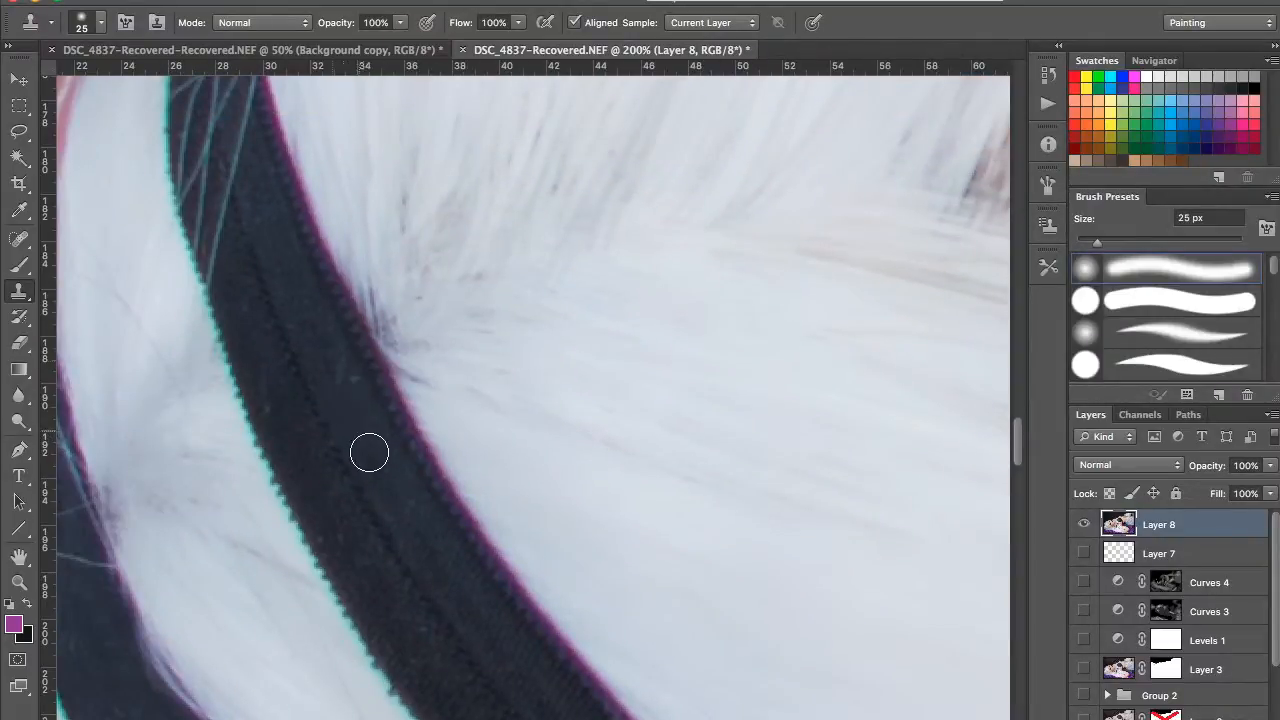
{"action": "scroll", "coordinate": [385, 457], "scroll_direction": "up", "scroll_amount": 5}
{"action": "scroll", "coordinate": [385, 457], "scroll_direction": "left", "scroll_amount": 3}
{"action": "mouse_move", "coordinate": [300, 462]}
{"action": "left_mouse_down"}
{"action": "mouse_move", "coordinate": [309, 430]}
{"action": "mouse_move", "coordinate": [317, 484]}
{"action": "mouse_move", "coordinate": [294, 405]}
{"action": "mouse_move", "coordinate": [296, 343]}
{"action": "left_mouse_up"}
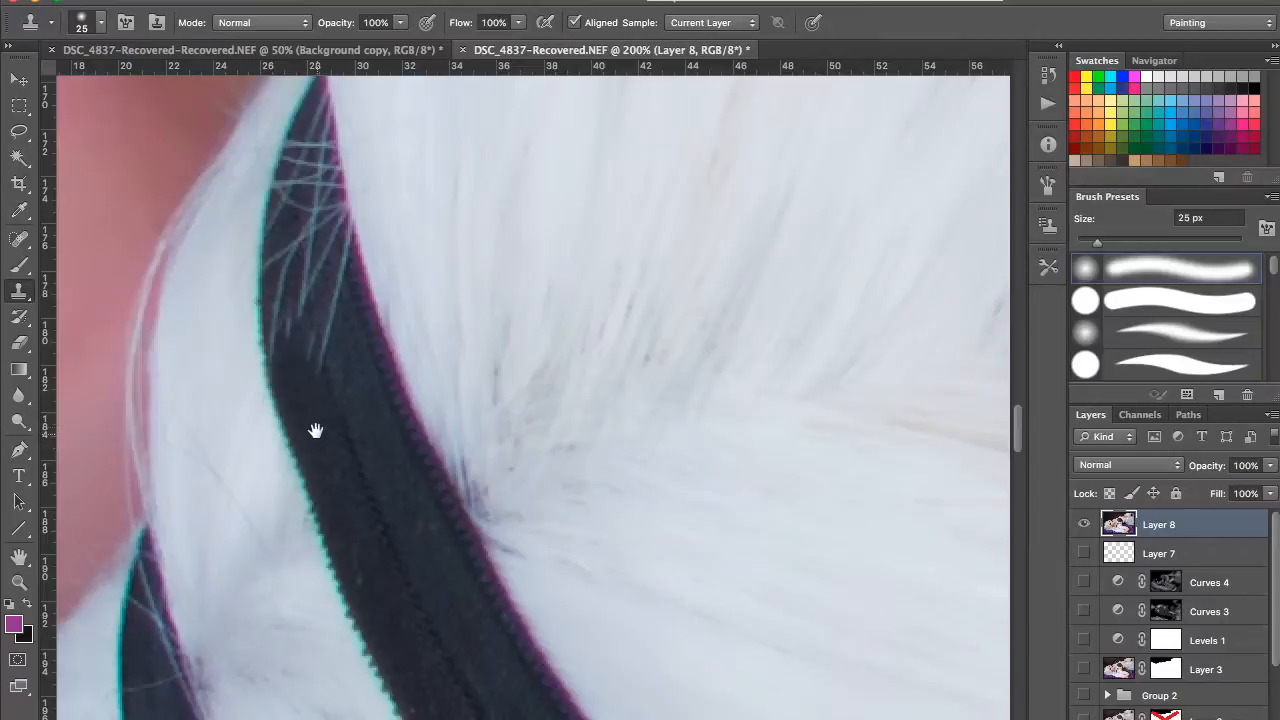
{"action": "left_click_drag", "start_coordinate": [317, 434], "coordinate": [317, 440]}
{"action": "mouse_move", "coordinate": [349, 243]}
{"action": "left_mouse_down"}
{"action": "mouse_move", "coordinate": [351, 384]}
{"action": "mouse_move", "coordinate": [320, 297]}
{"action": "left_mouse_up"}
{"action": "left_click", "coordinate": [334, 408], "text": "alt"}
{"action": "left_click_drag", "start_coordinate": [357, 387], "coordinate": [367, 439]}
{"action": "mouse_move", "coordinate": [291, 394]}
{"action": "left_mouse_down"}
{"action": "mouse_move", "coordinate": [297, 341]}
{"action": "mouse_move", "coordinate": [322, 427]}
{"action": "mouse_move", "coordinate": [336, 330]}
{"action": "mouse_move", "coordinate": [330, 192]}
{"action": "left_mouse_up"}
{"action": "left_click", "coordinate": [321, 401], "text": "alt"}
{"action": "left_click_drag", "start_coordinate": [311, 303], "coordinate": [302, 190]}
Step: Clean the last crossing hairs up to the pointed tip of the front headband strap with the Clone Stamp
{"action": "left_click", "coordinate": [311, 369], "text": "alt"}
{"action": "left_click_drag", "start_coordinate": [310, 278], "coordinate": [299, 182]}
{"action": "mouse_move", "coordinate": [367, 445]}
{"action": "left_mouse_down"}
{"action": "mouse_move", "coordinate": [340, 396]}
{"action": "mouse_move", "coordinate": [342, 416]}
{"action": "left_mouse_up"}
{"action": "left_click", "coordinate": [334, 257], "text": "alt"}
{"action": "left_click_drag", "start_coordinate": [326, 212], "coordinate": [304, 105]}
{"action": "scroll", "coordinate": [337, 212], "scroll_direction": "up", "scroll_amount": 5}
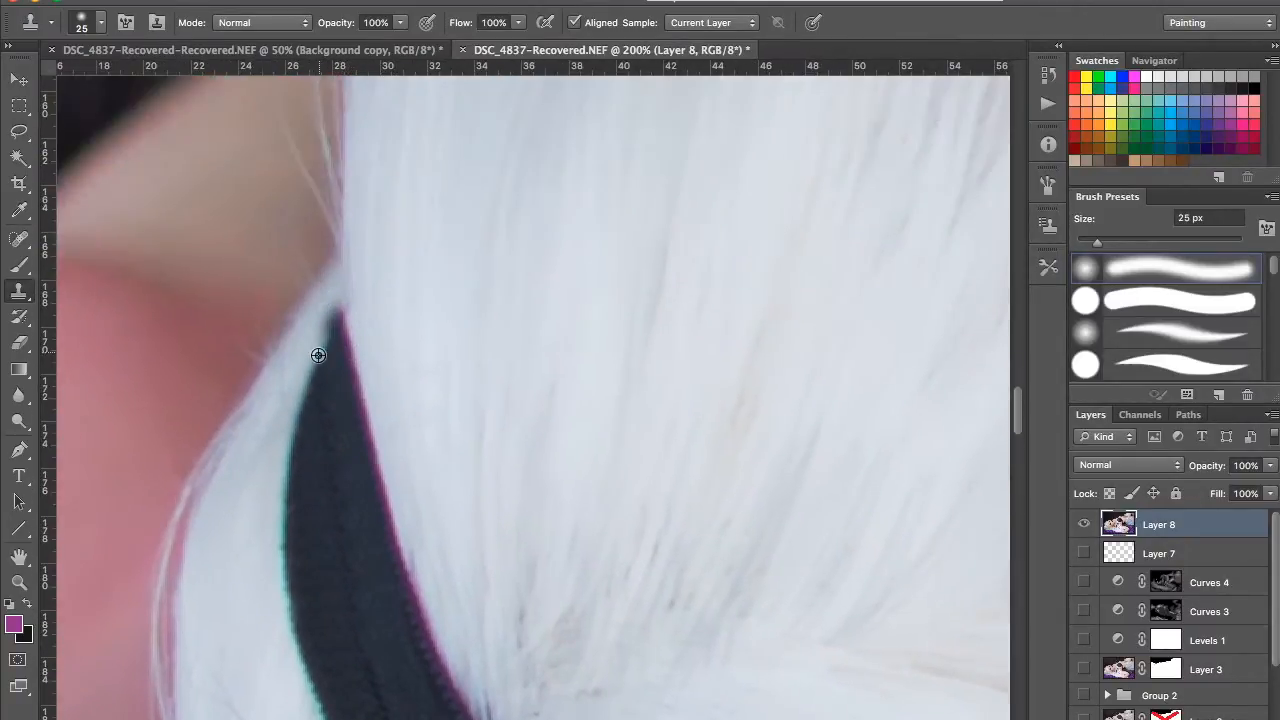
{"action": "left_click_drag", "start_coordinate": [391, 386], "coordinate": [358, 103]}
{"action": "left_click_drag", "start_coordinate": [494, 448], "coordinate": [372, 103]}
{"action": "left_click_drag", "start_coordinate": [498, 361], "coordinate": [432, 222]}
{"action": "left_click_drag", "start_coordinate": [526, 397], "coordinate": [420, 120]}
{"action": "left_click_drag", "start_coordinate": [600, 337], "coordinate": [581, 283]}
Step: Add a Hue/Saturation adjustment above Layer 8 and set the Reds to hue +4 and saturation -15
{"action": "key", "text": "ctrl+0"}
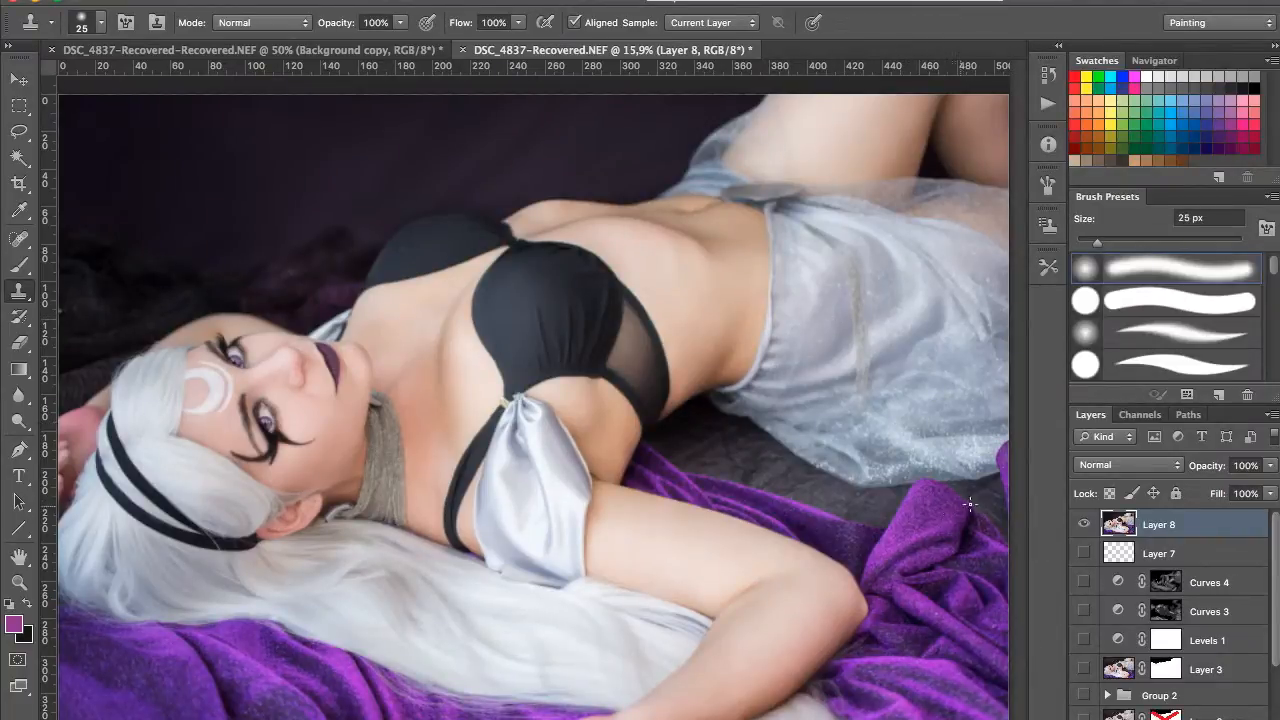
{"action": "left_click", "coordinate": [1172, 717]}
{"action": "left_click", "coordinate": [1188, 577]}
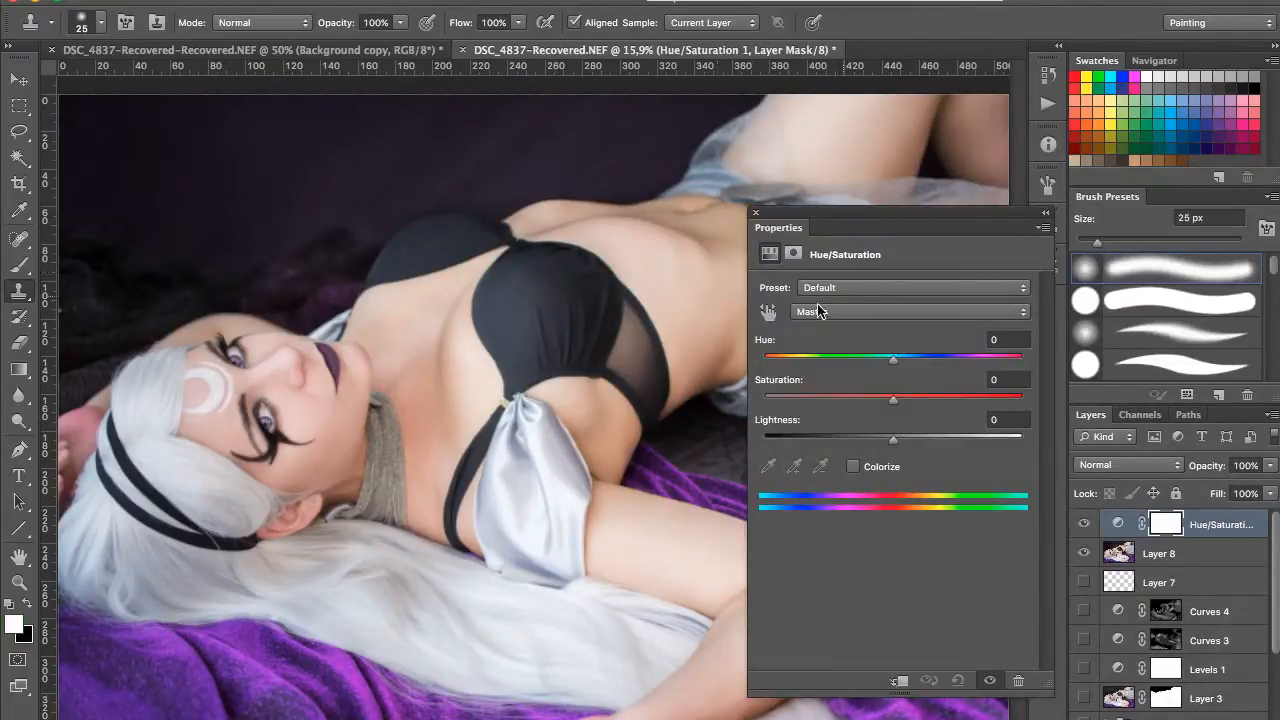
{"action": "left_click", "coordinate": [768, 312]}
{"action": "left_click", "coordinate": [463, 383]}
{"action": "left_click_drag", "start_coordinate": [893, 398], "coordinate": [903, 368]}
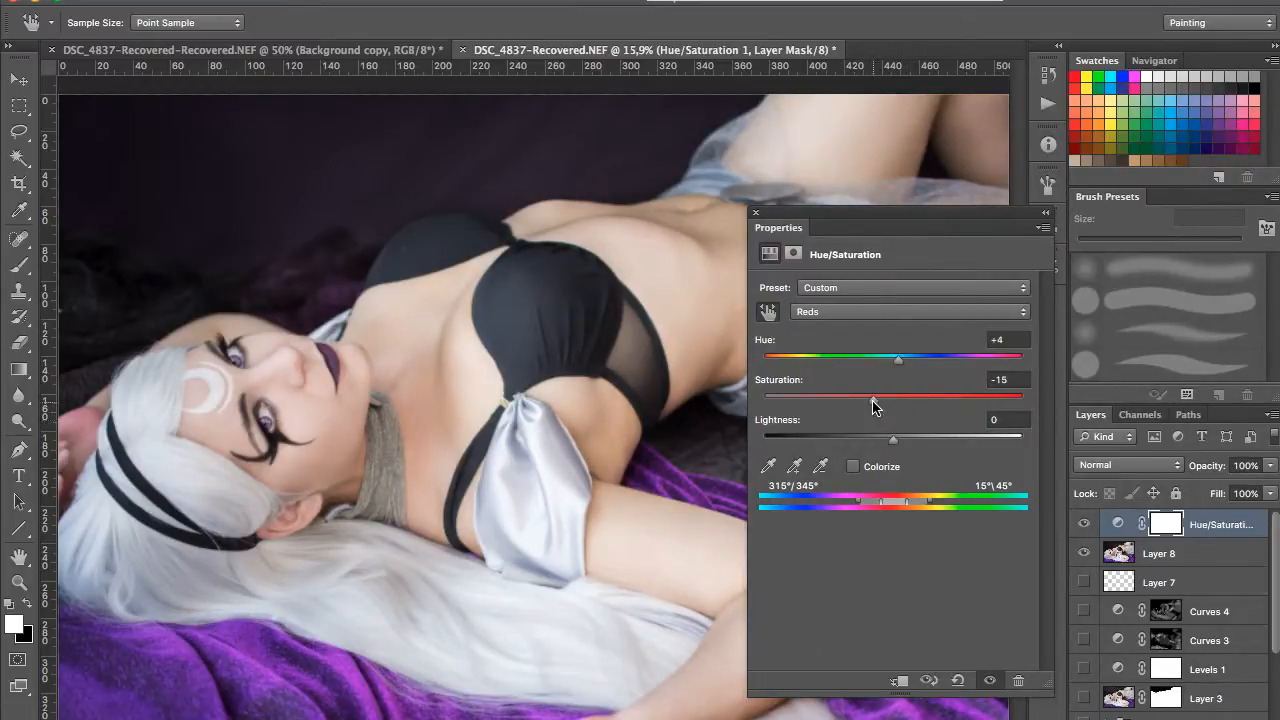
{"action": "left_click", "coordinate": [754, 214]}
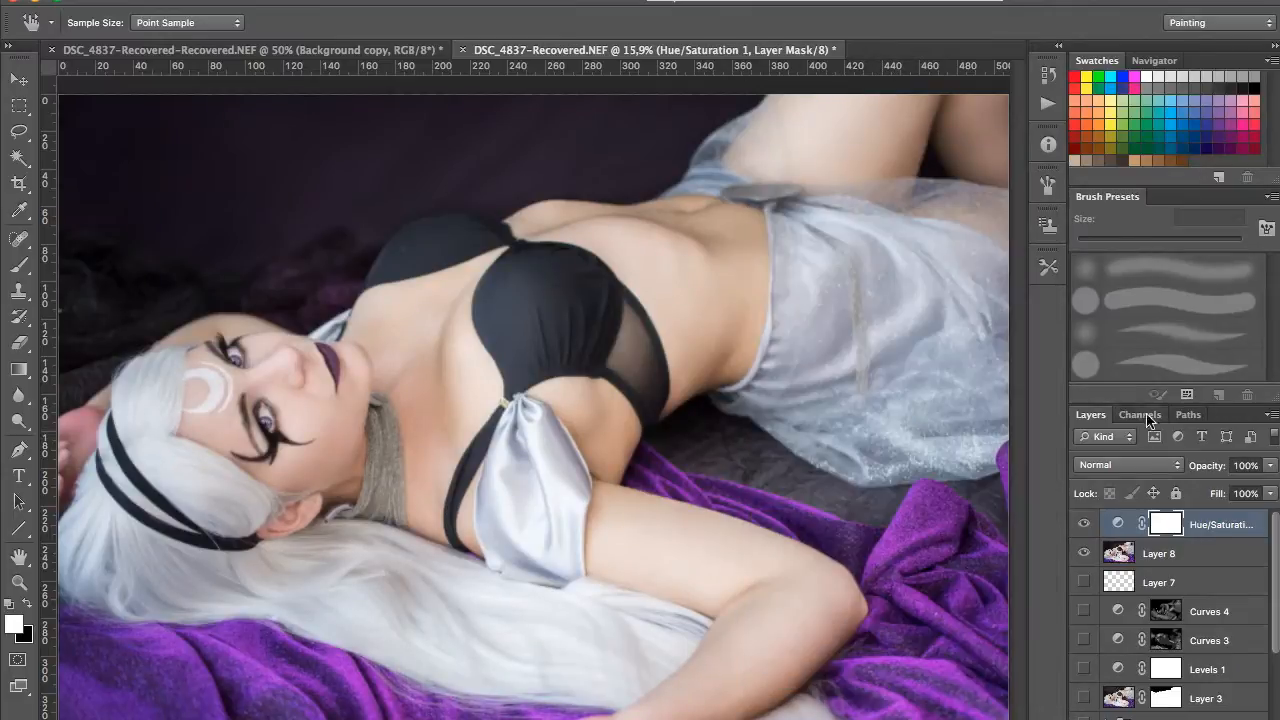
Step: Add a Color Balance adjustment, shift the midtones' Cyan–Red to about +2, and fine-tune the other midtone sliders
{"action": "left_click", "coordinate": [1162, 710]}
{"action": "left_click", "coordinate": [1165, 584]}
{"action": "key", "text": "s"}
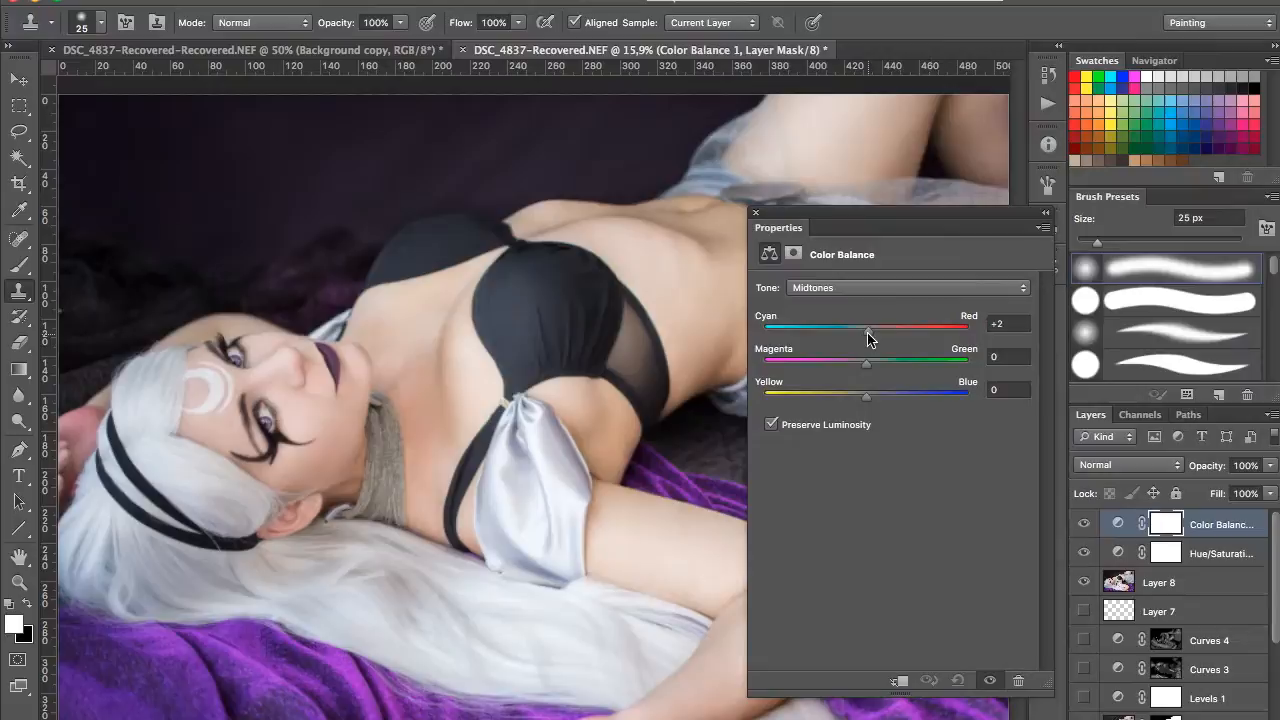
{"action": "left_click_drag", "start_coordinate": [860, 333], "coordinate": [867, 341]}
{"action": "left_click_drag", "start_coordinate": [866, 362], "coordinate": [864, 401]}
Step: In Color Balance 1, set the Shadows to Cyan–Red -2 and Yellow–Blue +7, and nudge the Highlights slightly toward red
{"action": "left_click", "coordinate": [860, 288]}
{"action": "left_click", "coordinate": [845, 271]}
{"action": "left_click_drag", "start_coordinate": [868, 336], "coordinate": [866, 340]}
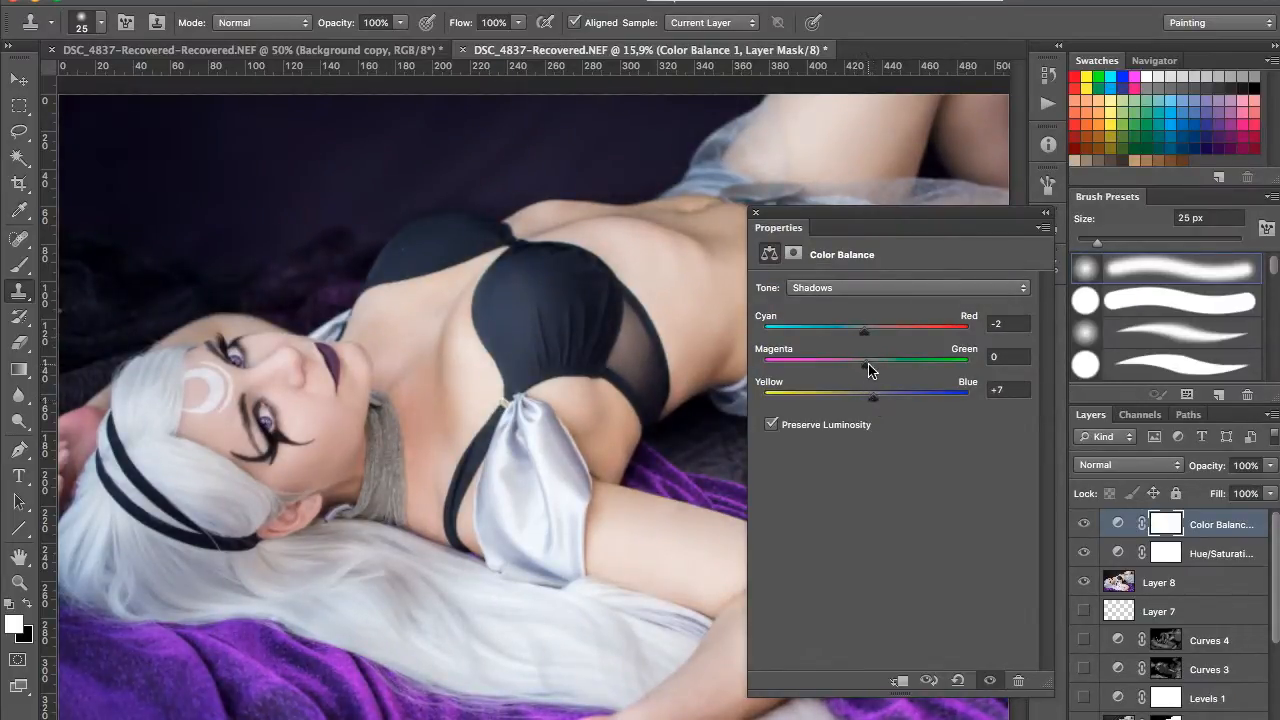
{"action": "left_click", "coordinate": [879, 288]}
{"action": "left_click", "coordinate": [871, 316]}
{"action": "left_click_drag", "start_coordinate": [866, 334], "coordinate": [869, 335]}
{"action": "left_click", "coordinate": [755, 215]}
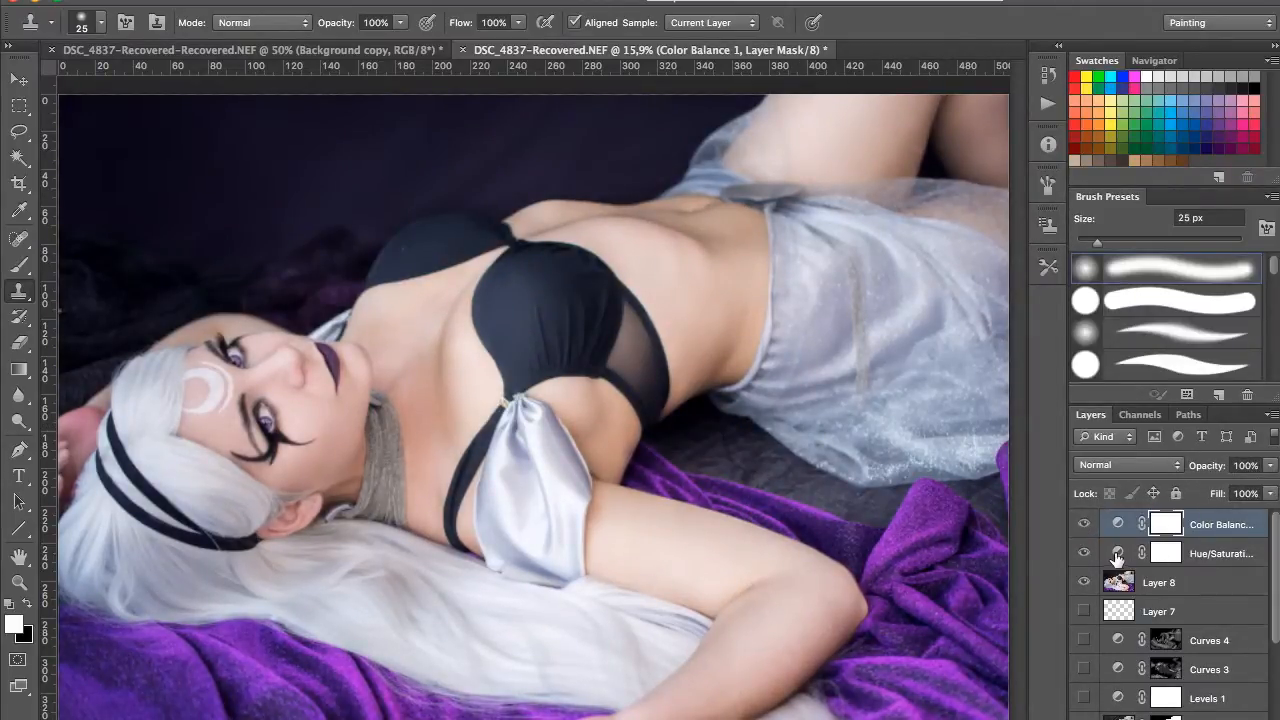
Step: Reopen the first Hue/Saturation adjustment and set the Blues saturation to -16
{"action": "double_click", "coordinate": [1117, 556]}
{"action": "left_click", "coordinate": [856, 311]}
{"action": "left_click", "coordinate": [838, 383]}
{"action": "mouse_move", "coordinate": [892, 399]}
{"action": "left_mouse_down"}
{"action": "mouse_move", "coordinate": [837, 403]}
{"action": "mouse_move", "coordinate": [895, 428]}
{"action": "mouse_move", "coordinate": [872, 402]}
{"action": "left_mouse_up"}
{"action": "left_click", "coordinate": [870, 311]}
{"action": "left_click", "coordinate": [850, 298]}
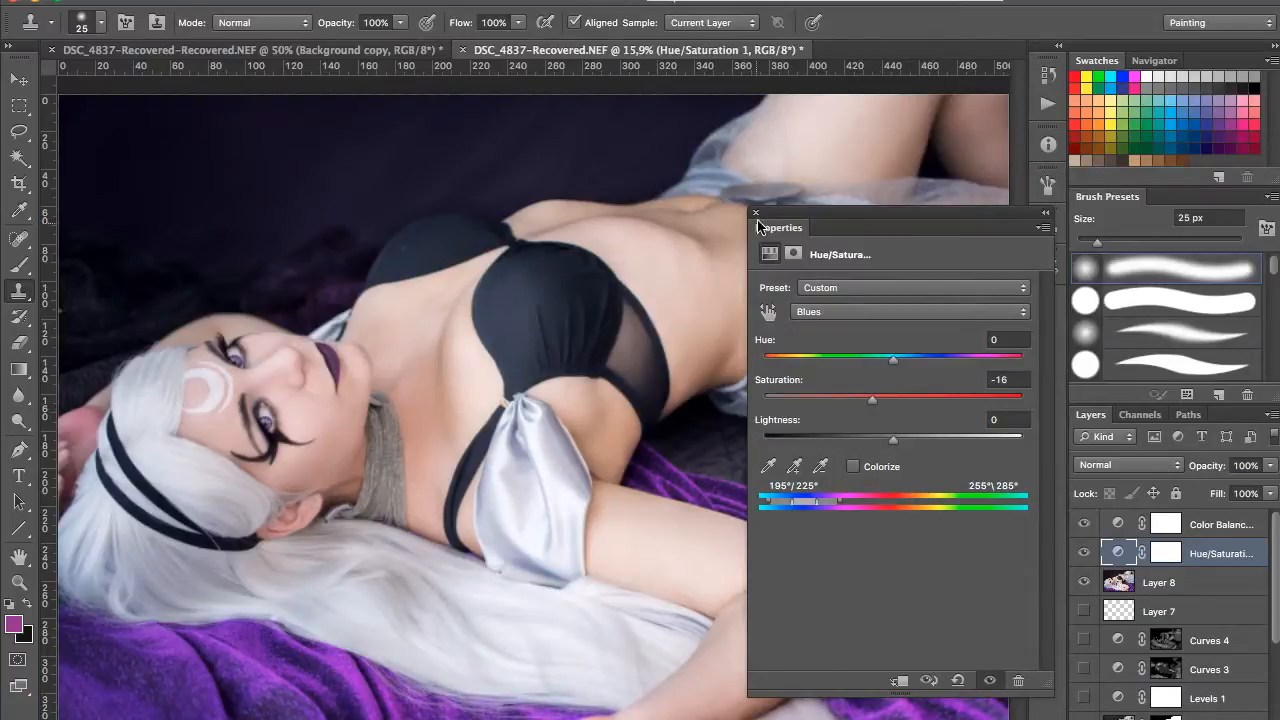
{"action": "left_click", "coordinate": [756, 213]}
Step: Compare the image with and without the Hue/Saturation adjustment and the Color Balance adjustment
{"action": "left_click", "coordinate": [1084, 555]}
{"action": "left_click", "coordinate": [1084, 555]}
{"action": "left_click", "coordinate": [1084, 555]}
{"action": "left_click", "coordinate": [1084, 555]}
{"action": "left_click", "coordinate": [1084, 555]}
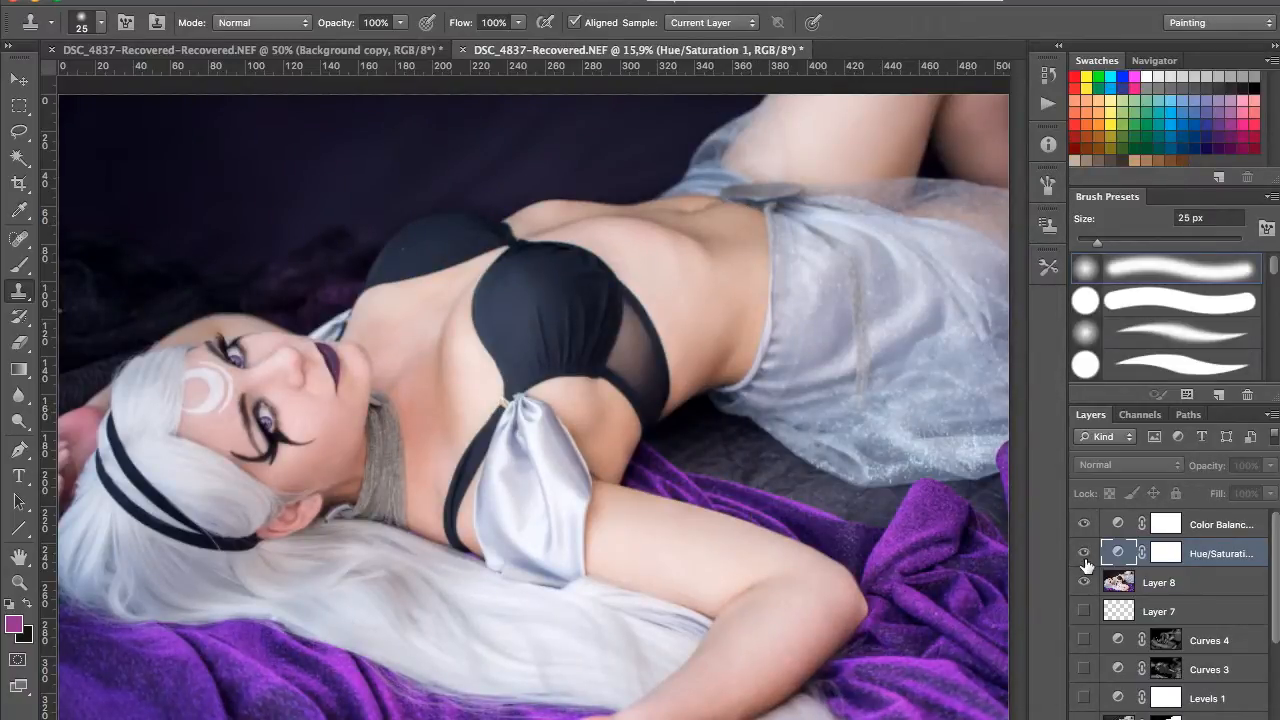
{"action": "left_click", "coordinate": [1085, 526]}
{"action": "left_click", "coordinate": [1085, 526]}
Step: Add a second Hue/Saturation adjustment above Color Balance 1, reduce the sampled skin range's saturation, and set the Yellows saturation to -15
{"action": "left_click", "coordinate": [1213, 533]}
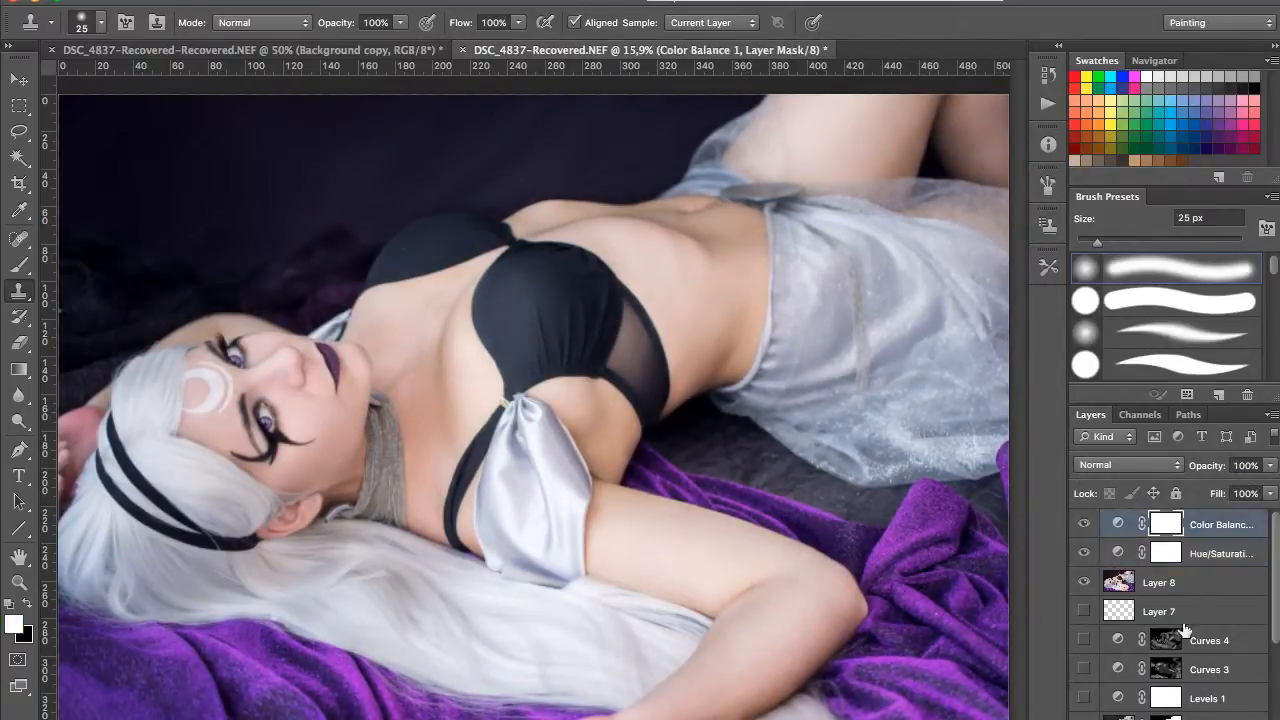
{"action": "left_click", "coordinate": [1150, 719]}
{"action": "left_click", "coordinate": [1200, 578]}
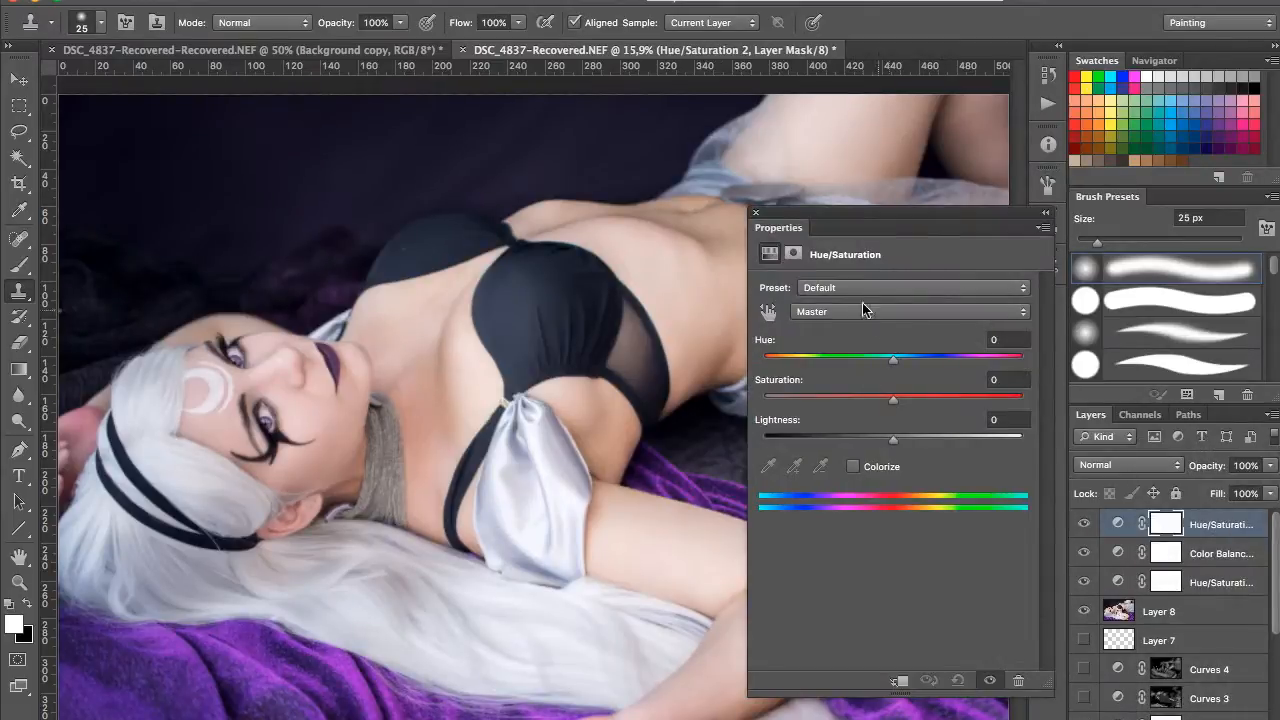
{"action": "left_click", "coordinate": [768, 312]}
{"action": "left_click", "coordinate": [441, 383]}
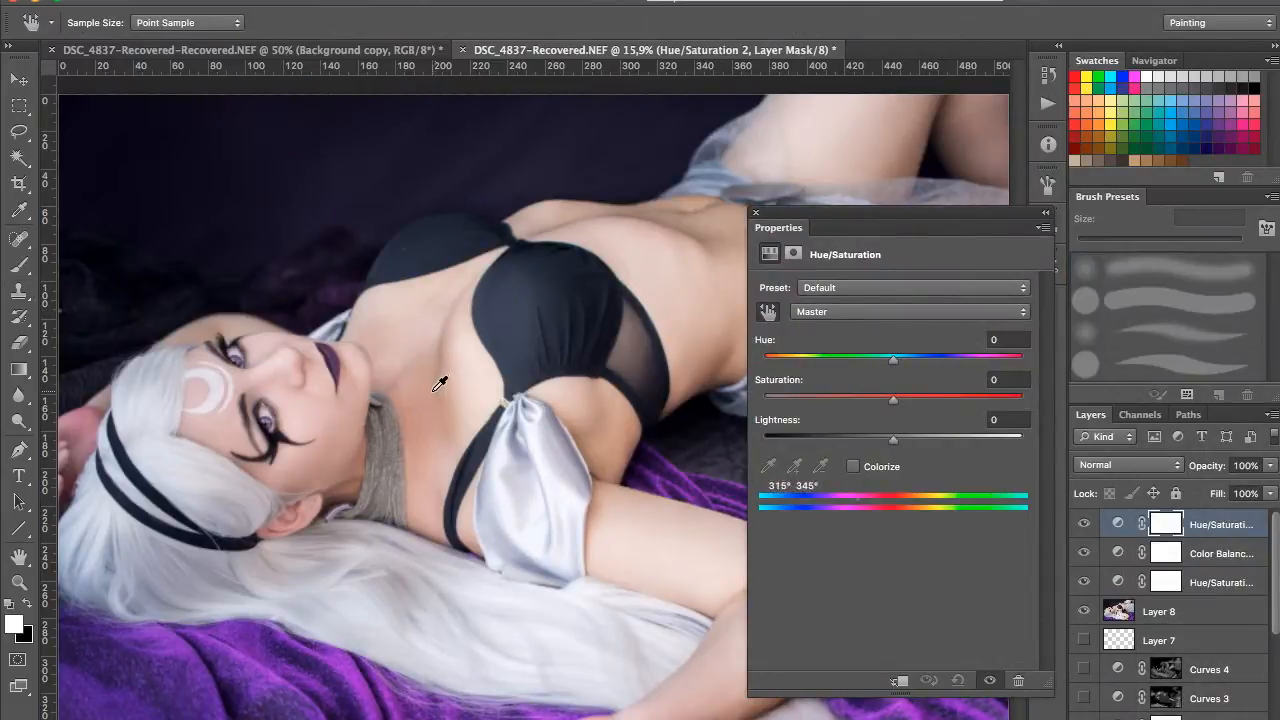
{"action": "left_click_drag", "start_coordinate": [893, 401], "coordinate": [879, 401]}
{"action": "left_click", "coordinate": [848, 311]}
{"action": "left_click", "coordinate": [857, 326]}
{"action": "left_click_drag", "start_coordinate": [893, 401], "coordinate": [881, 401]}
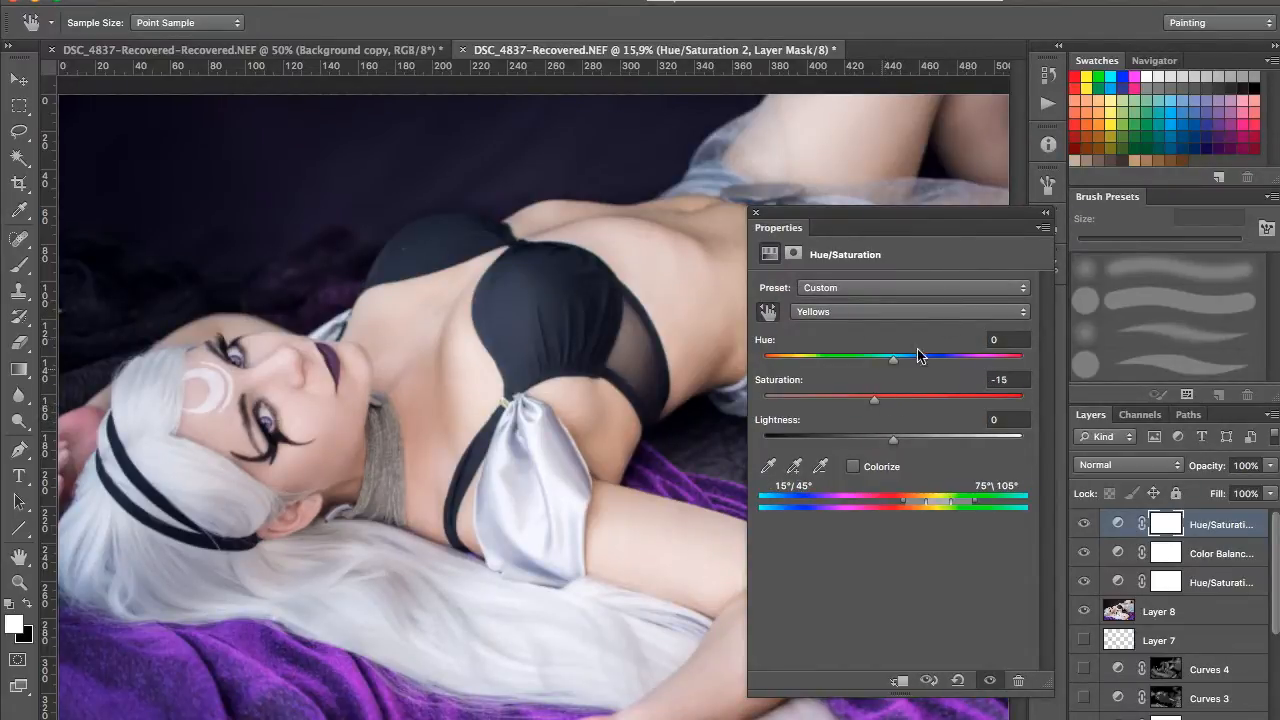
{"action": "left_click", "coordinate": [757, 213]}
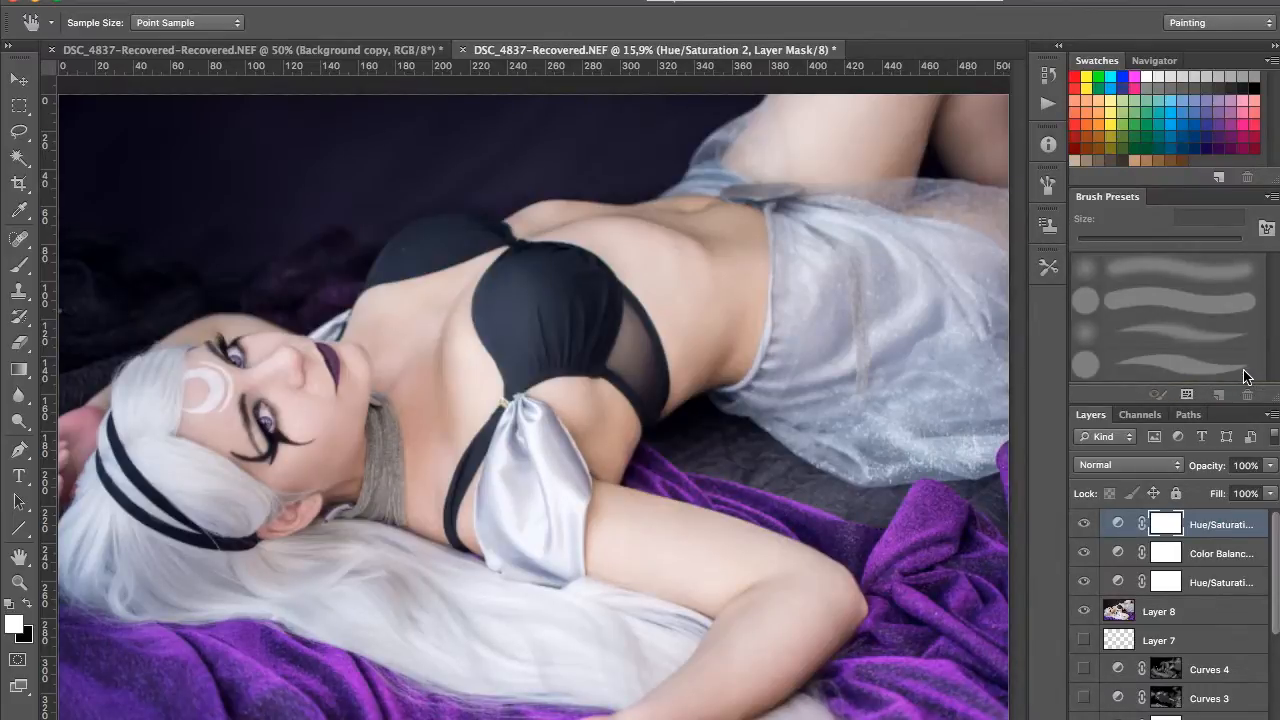
Step: Add a Vibrance adjustment on top of the stack, fine-tune it, and compare the image with and without it
{"action": "mouse_move", "coordinate": [1085, 525]}
{"action": "left_mouse_down"}
{"action": "mouse_move", "coordinate": [1087, 609]}
{"action": "mouse_move", "coordinate": [1086, 524]}
{"action": "left_mouse_up"}
{"action": "left_click", "coordinate": [1179, 718]}
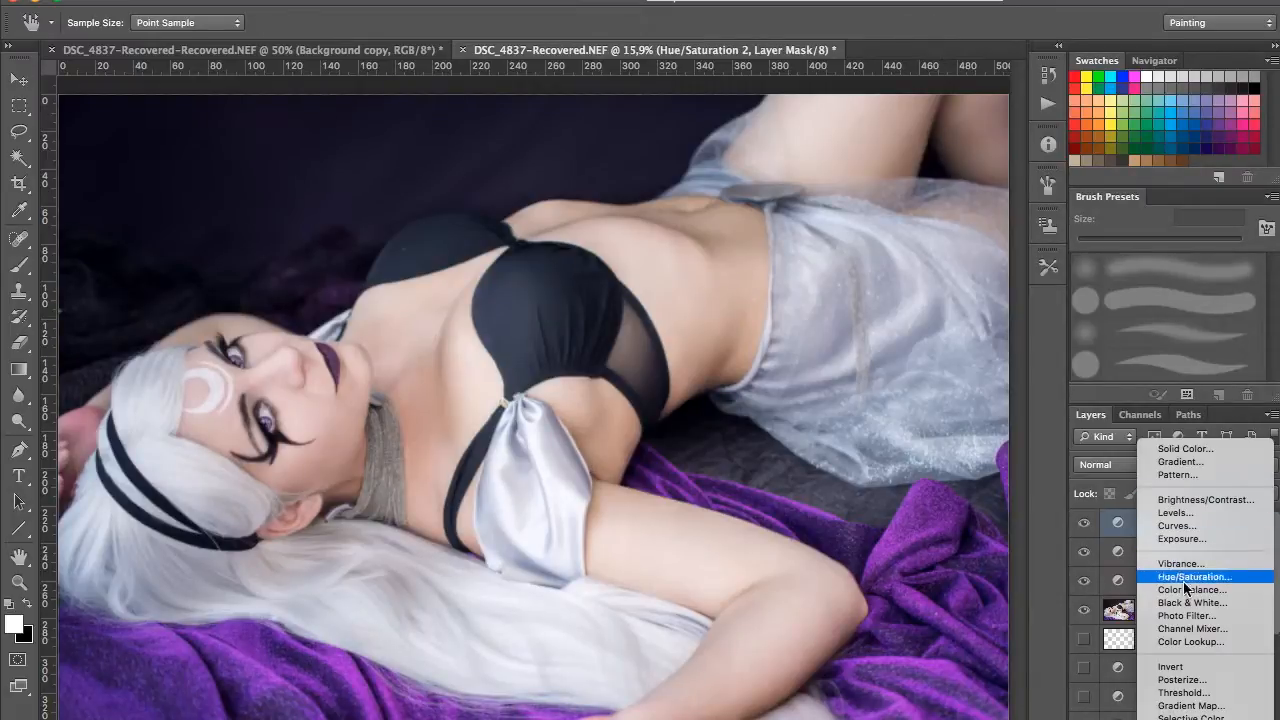
{"action": "left_click", "coordinate": [1199, 567]}
{"action": "left_click_drag", "start_coordinate": [895, 308], "coordinate": [903, 350]}
{"action": "left_click", "coordinate": [756, 213]}
{"action": "left_click", "coordinate": [1085, 526]}
{"action": "left_click", "coordinate": [1085, 526]}
{"action": "left_click", "coordinate": [1085, 525]}
{"action": "left_click", "coordinate": [1085, 525]}
{"action": "left_click", "coordinate": [1086, 526]}
{"action": "left_click", "coordinate": [1086, 526]}
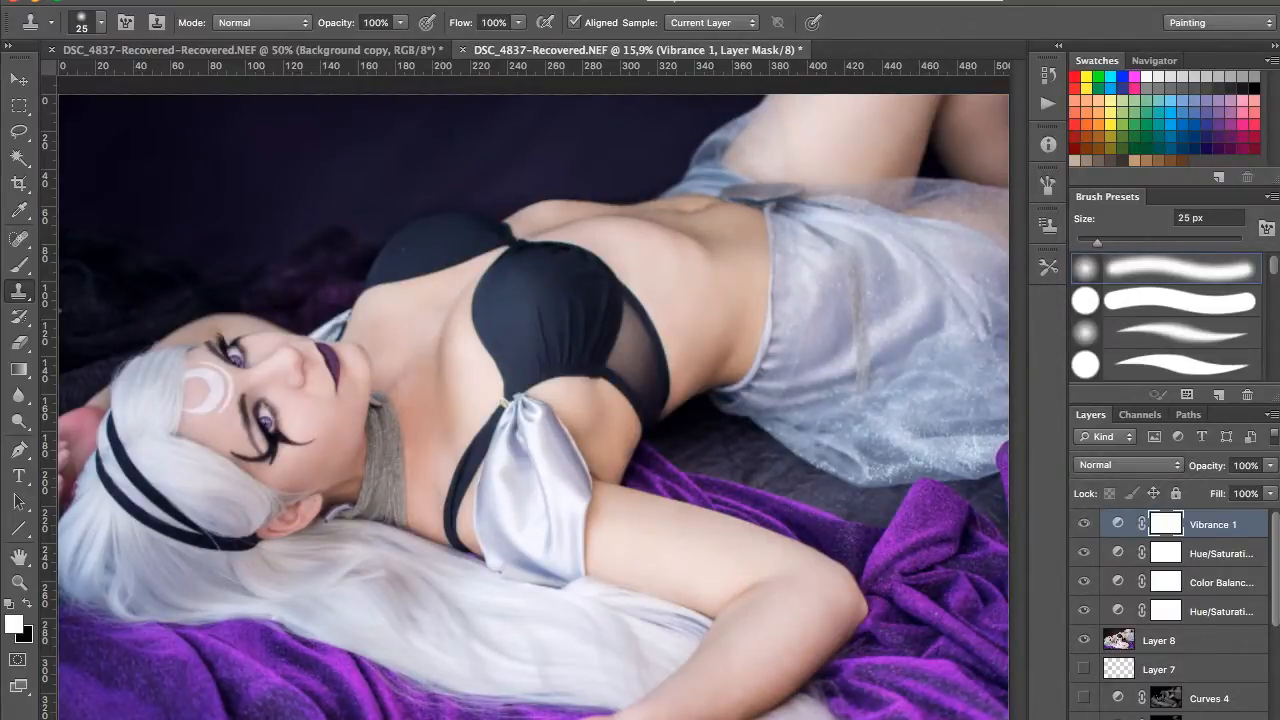
Step: Add another mask to the Vibrance layer and paint the effect off the torso skin with a soft black brush at 100% opacity
{"action": "left_click", "coordinate": [1133, 719]}
{"action": "left_click", "coordinate": [19, 265]}
{"action": "key", "text": "x"}
{"action": "key", "text": "bracketleft"}
{"action": "key", "text": "bracketleft"}
{"action": "key", "text": "bracketleft"}
{"action": "key", "text": "bracketleft"}
{"action": "key", "text": "bracketleft"}
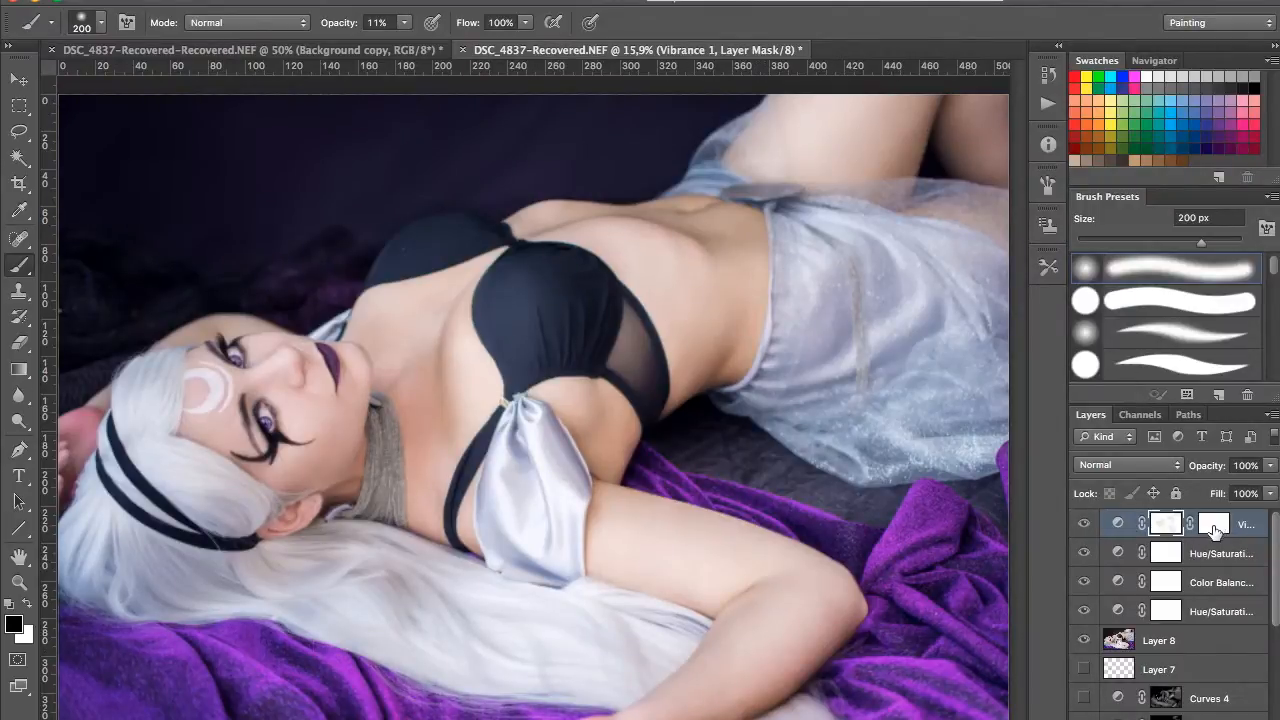
{"action": "key", "text": "0"}
{"action": "mouse_move", "coordinate": [620, 453]}
{"action": "left_mouse_down"}
{"action": "mouse_move", "coordinate": [645, 425]}
{"action": "mouse_move", "coordinate": [658, 339]}
{"action": "left_mouse_up"}
Step: Paint the Vibrance effect off the face with a soft black 600 px brush and check the before and after
{"action": "key", "text": "bracketright"}
{"action": "key", "text": "bracketright"}
{"action": "key", "text": "bracketright"}
{"action": "key", "text": "bracketright"}
{"action": "key", "text": "bracketright"}
{"action": "left_click_drag", "start_coordinate": [278, 432], "coordinate": [214, 357]}
{"action": "mouse_move", "coordinate": [1085, 526]}
{"action": "left_mouse_down"}
{"action": "mouse_move", "coordinate": [1088, 609]}
{"action": "mouse_move", "coordinate": [1084, 526]}
{"action": "left_mouse_up"}
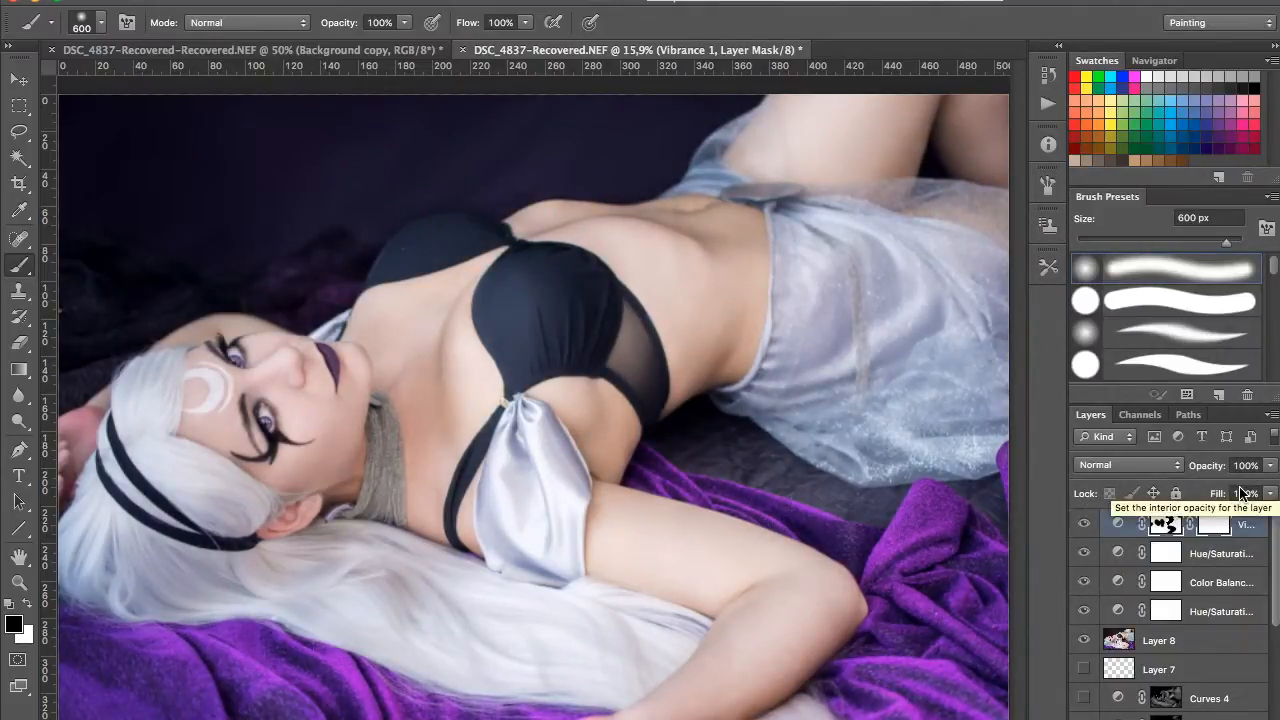
Step: Stamp all visible layers into a new merged layer on top and hide the four adjustment layers and Layer 8
{"action": "key", "text": "ctrl+alt+shift+e"}
{"action": "left_click_drag", "start_coordinate": [1084, 552], "coordinate": [1091, 636]}
{"action": "left_click", "coordinate": [1082, 528]}
{"action": "left_click", "coordinate": [1082, 528]}
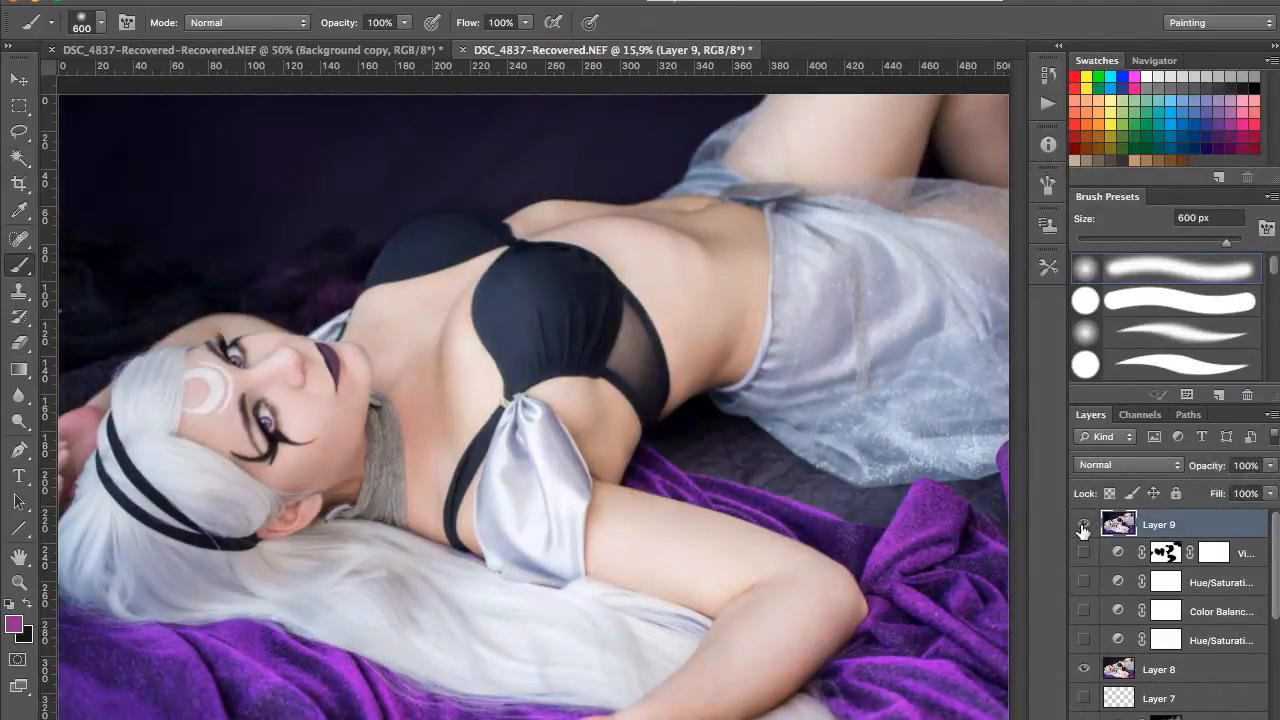
{"action": "left_click", "coordinate": [1087, 668]}
Step: Compare the merged Layer 9 with the image beneath it by switching its visibility
{"action": "left_click", "coordinate": [1085, 523]}
{"action": "left_click", "coordinate": [1084, 524]}
{"action": "left_click", "coordinate": [1084, 524]}
{"action": "left_click", "coordinate": [1084, 524]}
{"action": "left_click", "coordinate": [1084, 524]}
{"action": "left_click", "coordinate": [1084, 524]}
{"action": "left_click", "coordinate": [1084, 524]}
{"action": "left_click", "coordinate": [1084, 524]}
Step: Open the merged layer in Color Efex Pro 4 and display the full filter list instead of the favorite recipes
{"action": "left_click", "coordinate": [462, 2]}
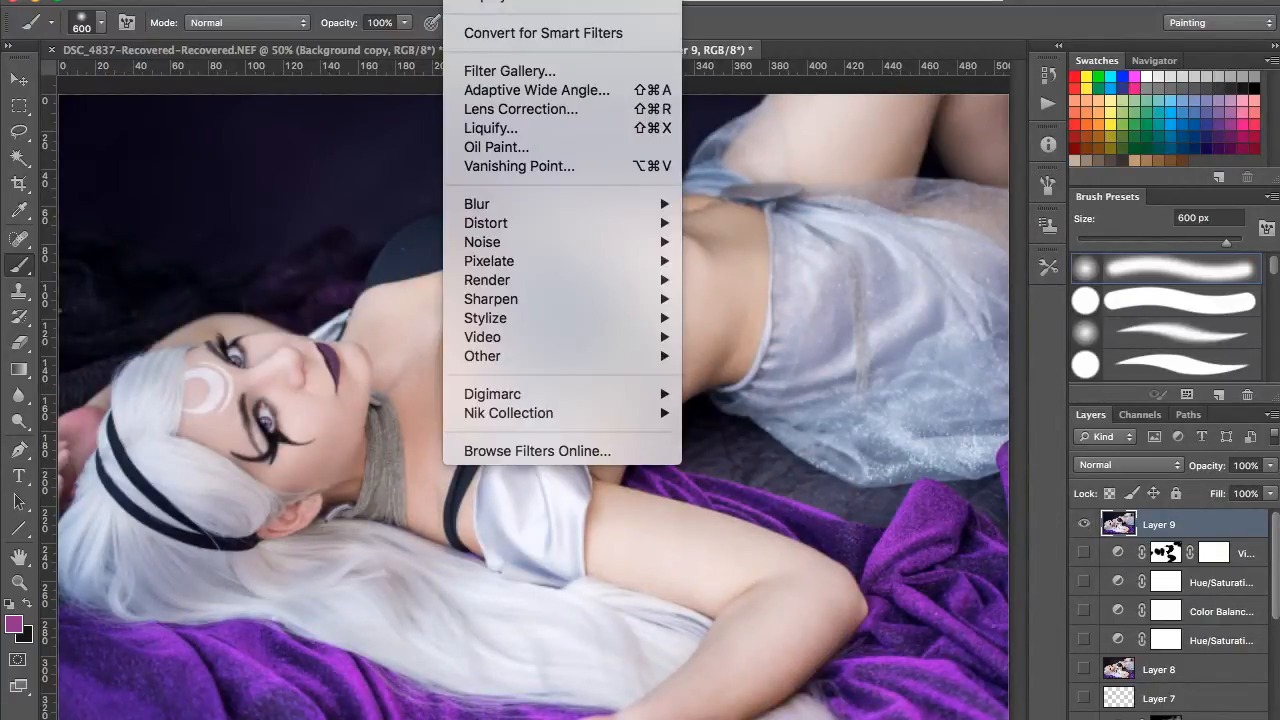
{"action": "mouse_move", "coordinate": [583, 412]}
{"action": "left_click", "coordinate": [736, 433]}
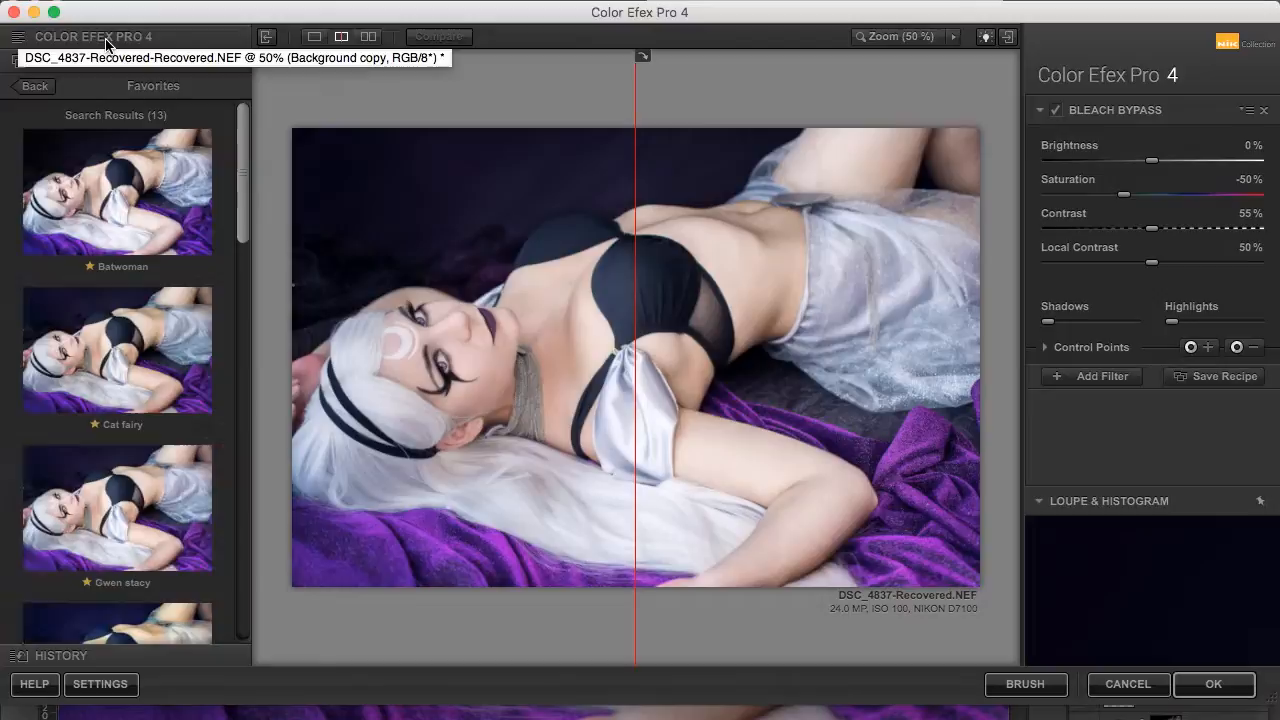
{"action": "left_click", "coordinate": [106, 40]}
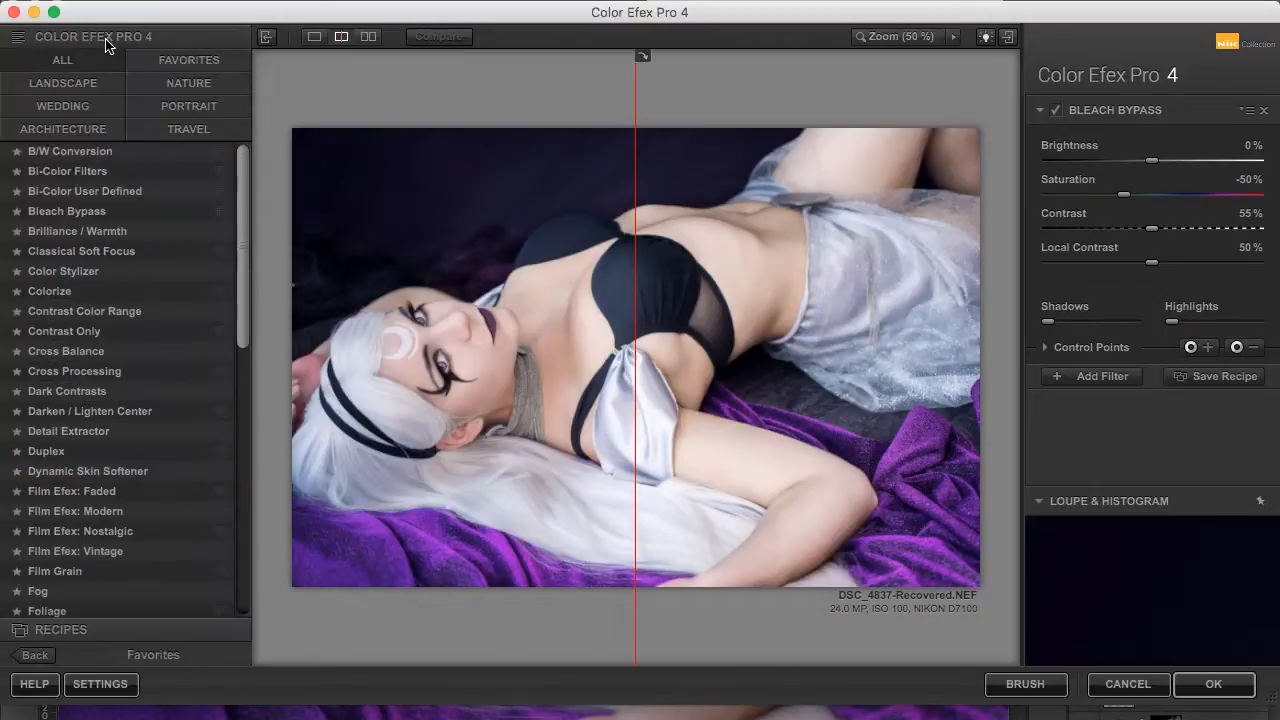
Step: Preview the first filters, choose Bleach Bypass with its overall opacity reduced to 11%, and compare the effect on and off
{"action": "left_click", "coordinate": [105, 151]}
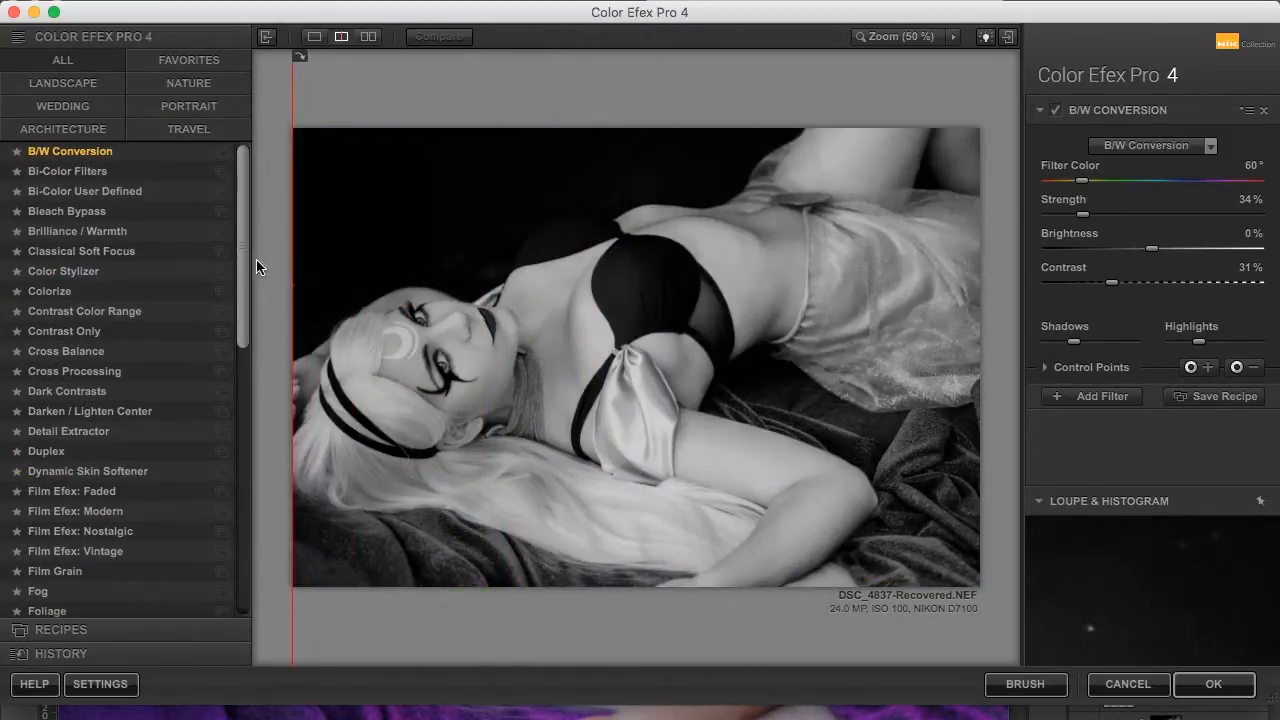
{"action": "key", "text": "Down"}
{"action": "key", "text": "Down"}
{"action": "key", "text": "Down"}
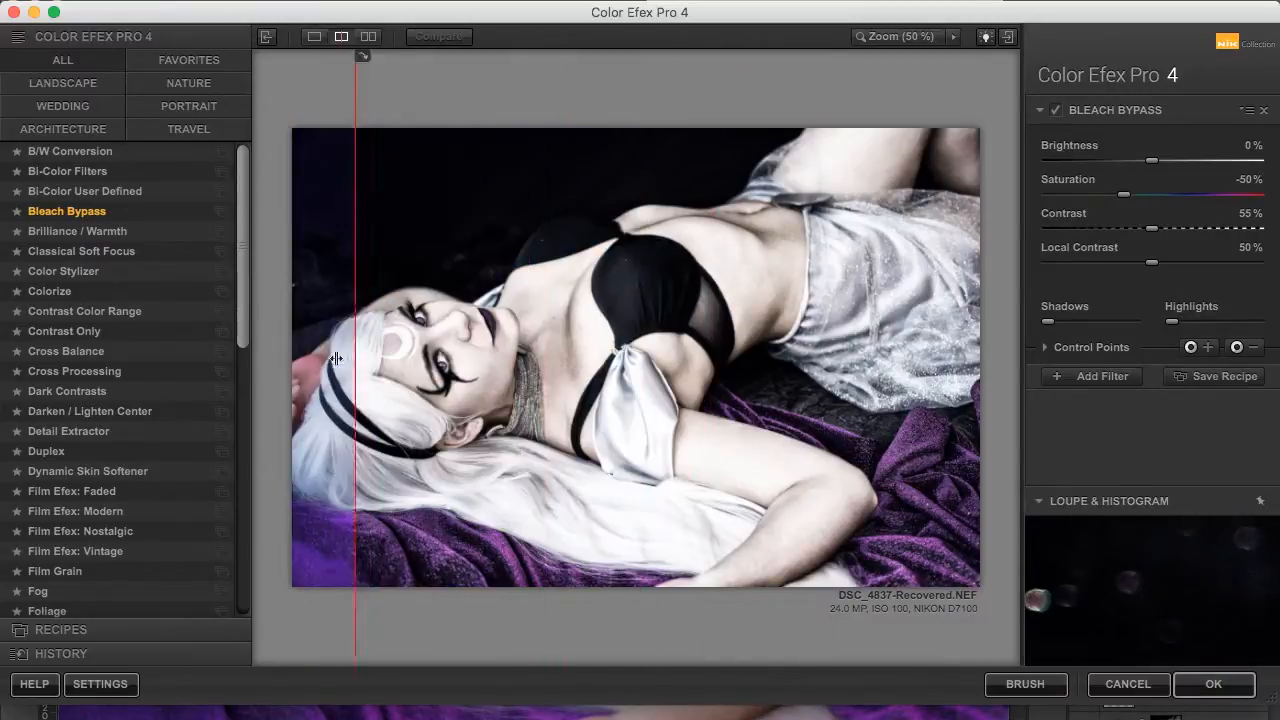
{"action": "left_click", "coordinate": [1095, 357]}
{"action": "left_click_drag", "start_coordinate": [1082, 390], "coordinate": [1066, 393]}
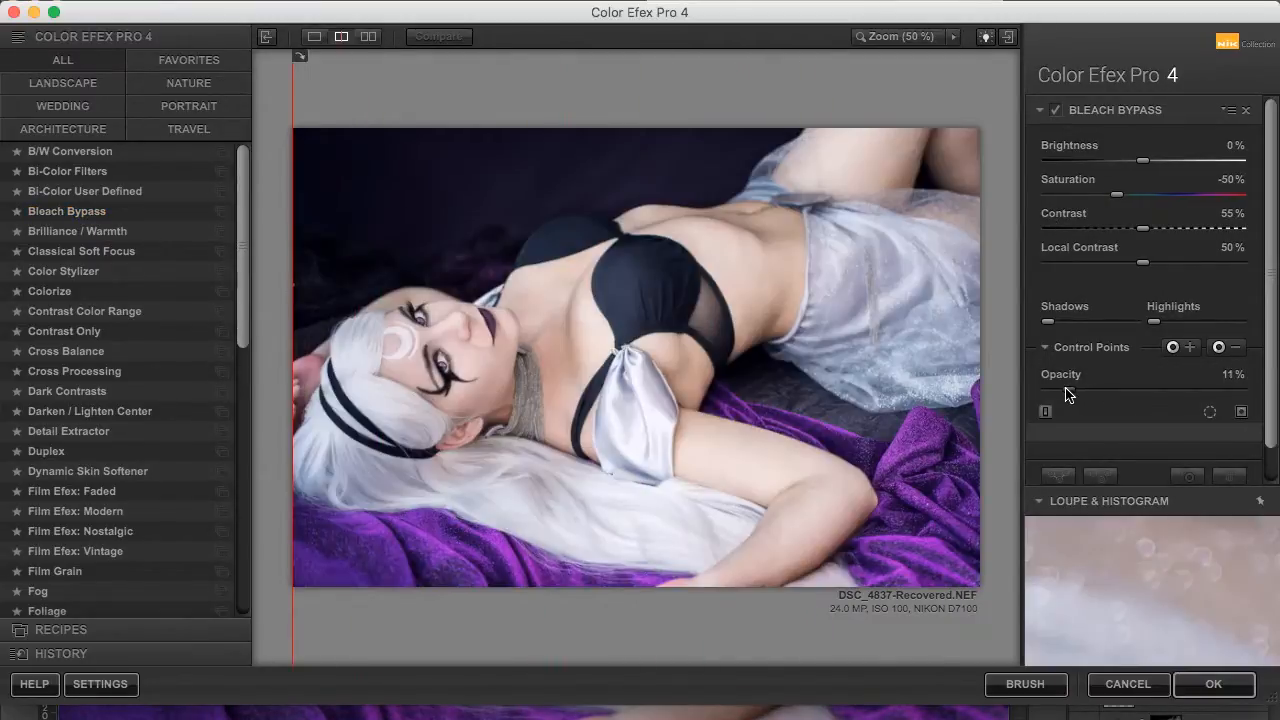
{"action": "left_click", "coordinate": [1055, 111]}
{"action": "left_click", "coordinate": [1057, 111]}
Step: Stack a Contrast Color Range filter on the Bleach Bypass and reduce its overall opacity to 6%
{"action": "left_click", "coordinate": [1082, 469]}
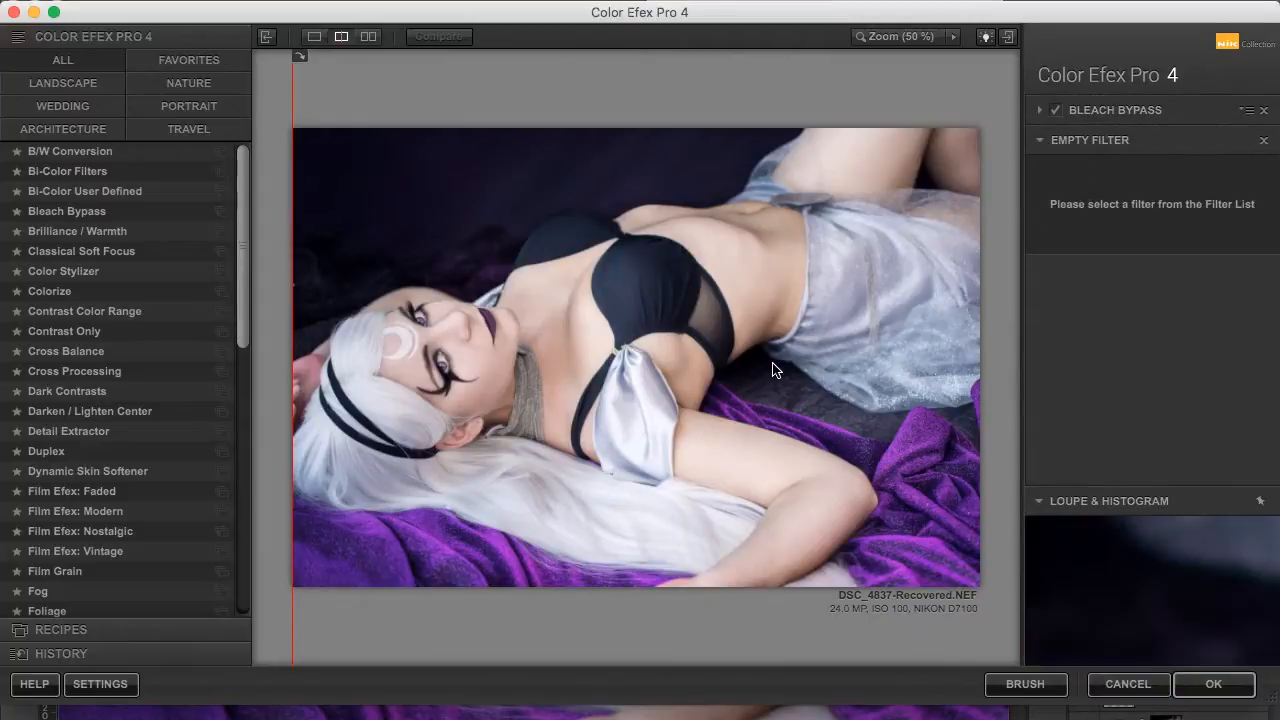
{"action": "left_click", "coordinate": [114, 231]}
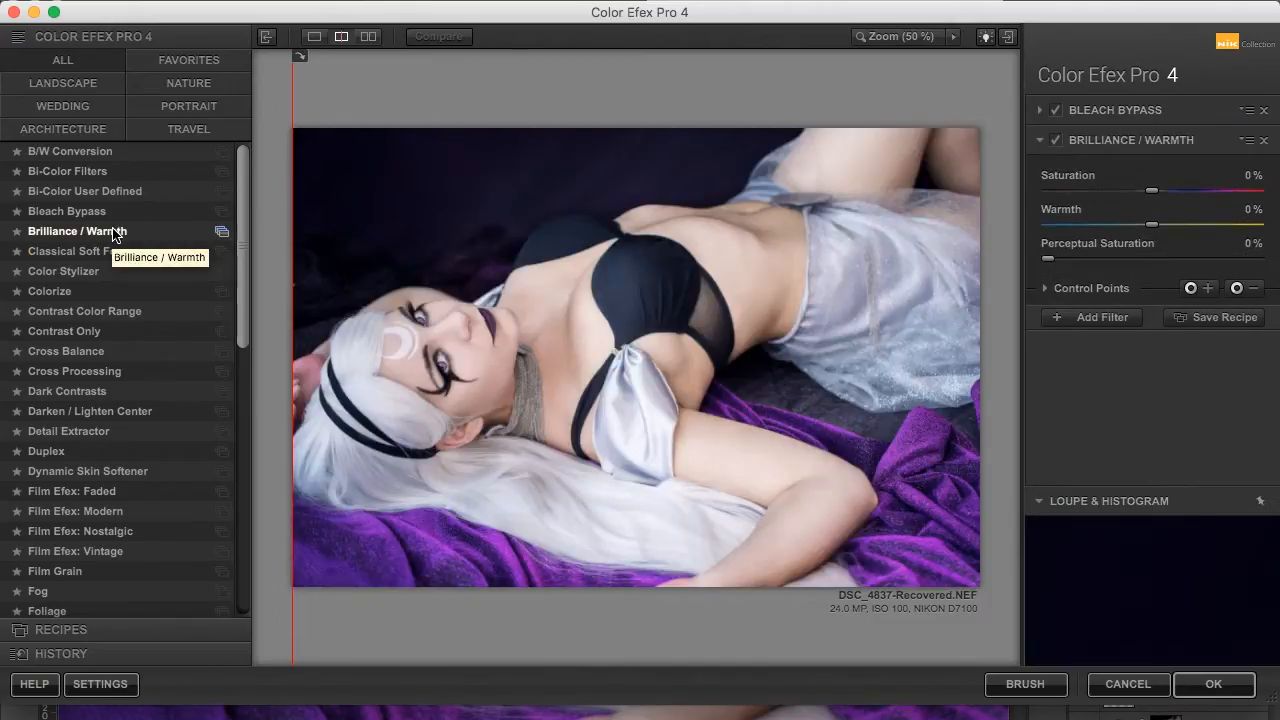
{"action": "key", "text": "Down"}
{"action": "key", "text": "Down"}
{"action": "key", "text": "Down"}
{"action": "key", "text": "Down"}
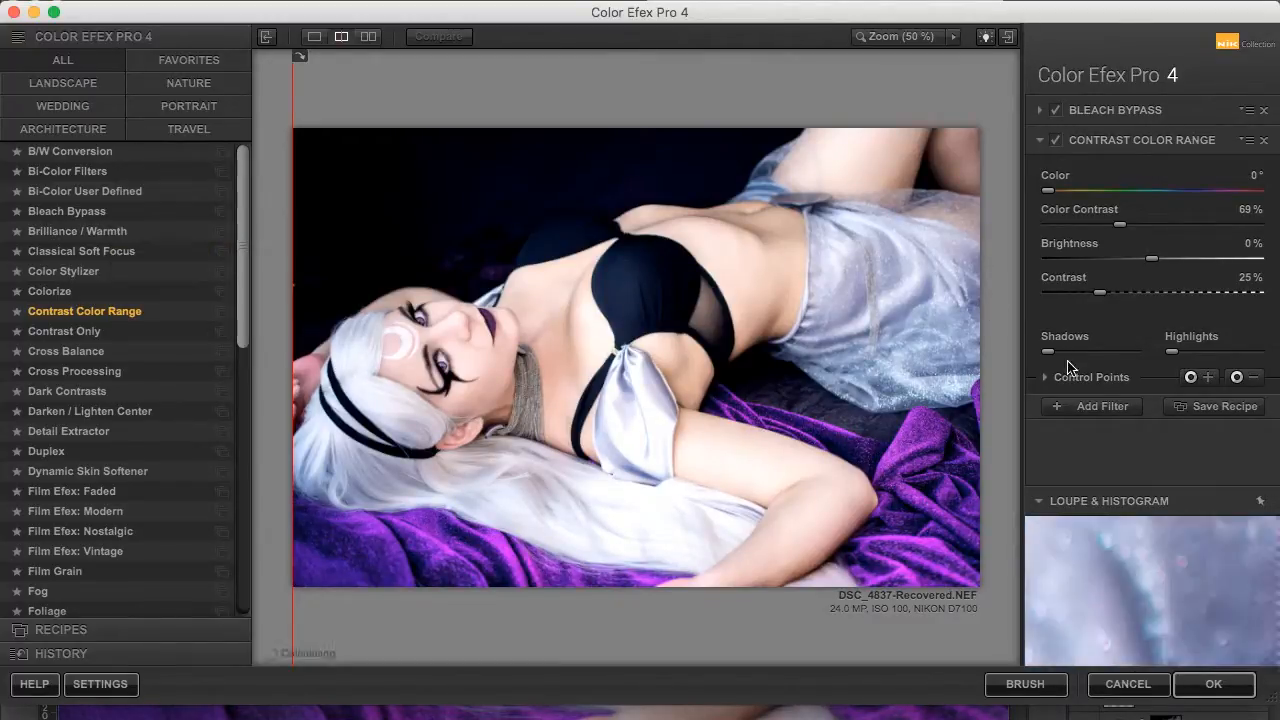
{"action": "left_click", "coordinate": [1090, 379]}
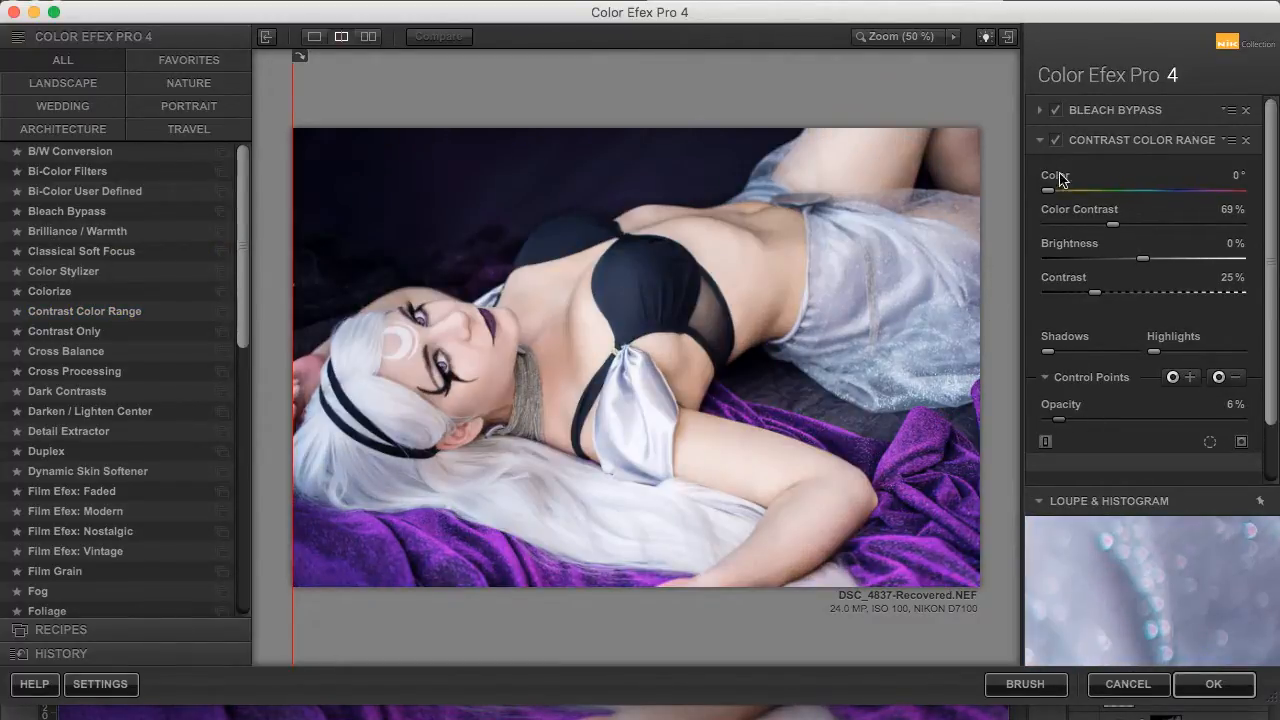
{"action": "scroll", "coordinate": [1083, 432], "scroll_direction": "down", "scroll_amount": 3}
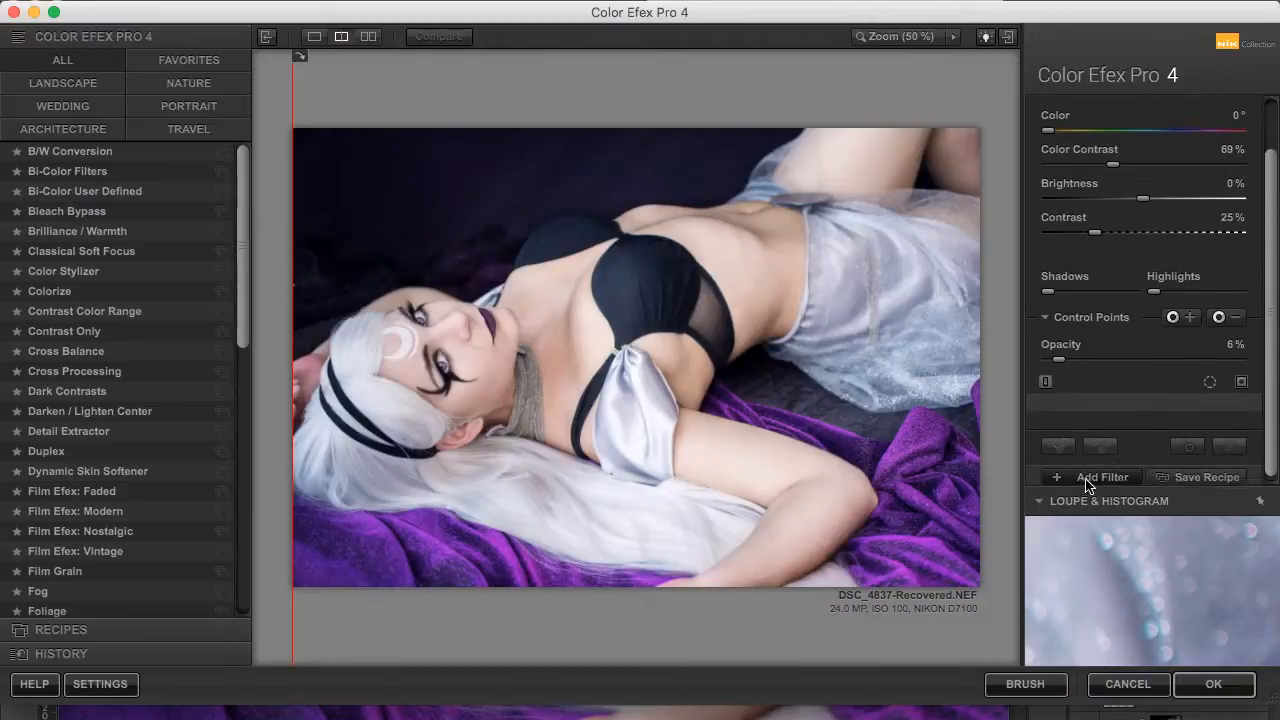
Step: Add a Cross Processing filter, try method L02, and settle on method C04 at 7% strength
{"action": "left_click", "coordinate": [1093, 474]}
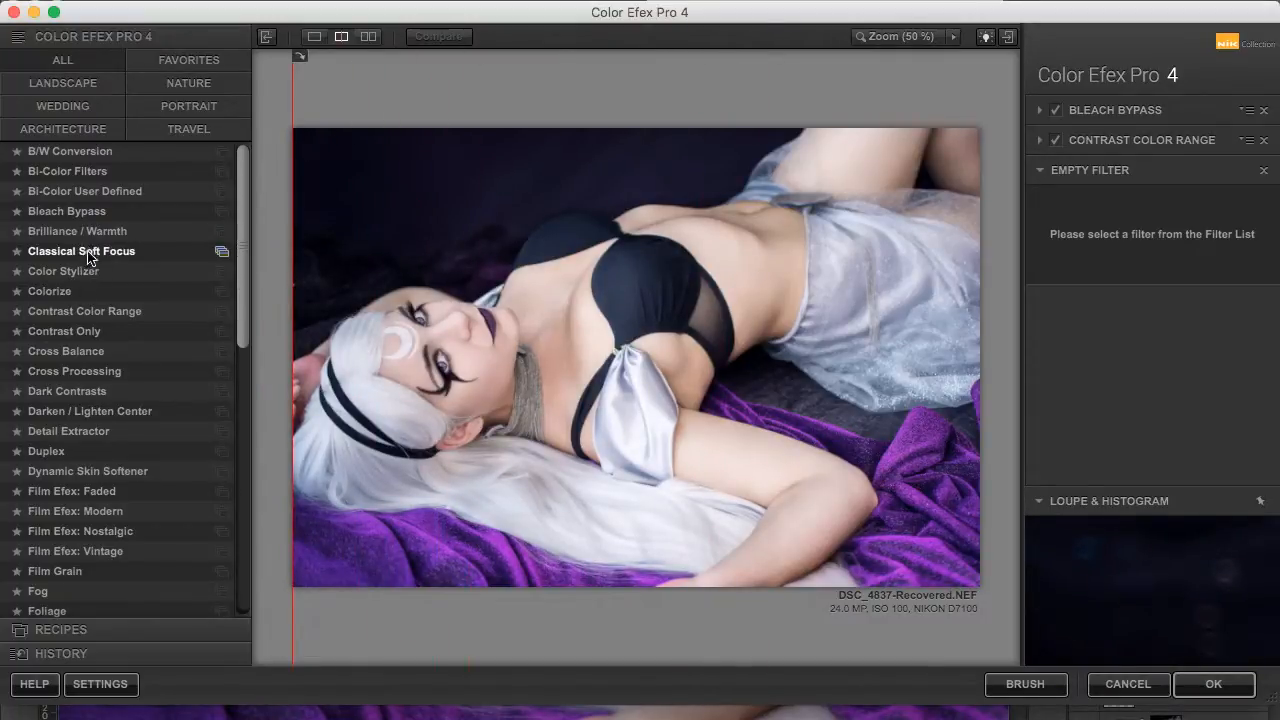
{"action": "left_click", "coordinate": [98, 333]}
{"action": "key", "text": "Down"}
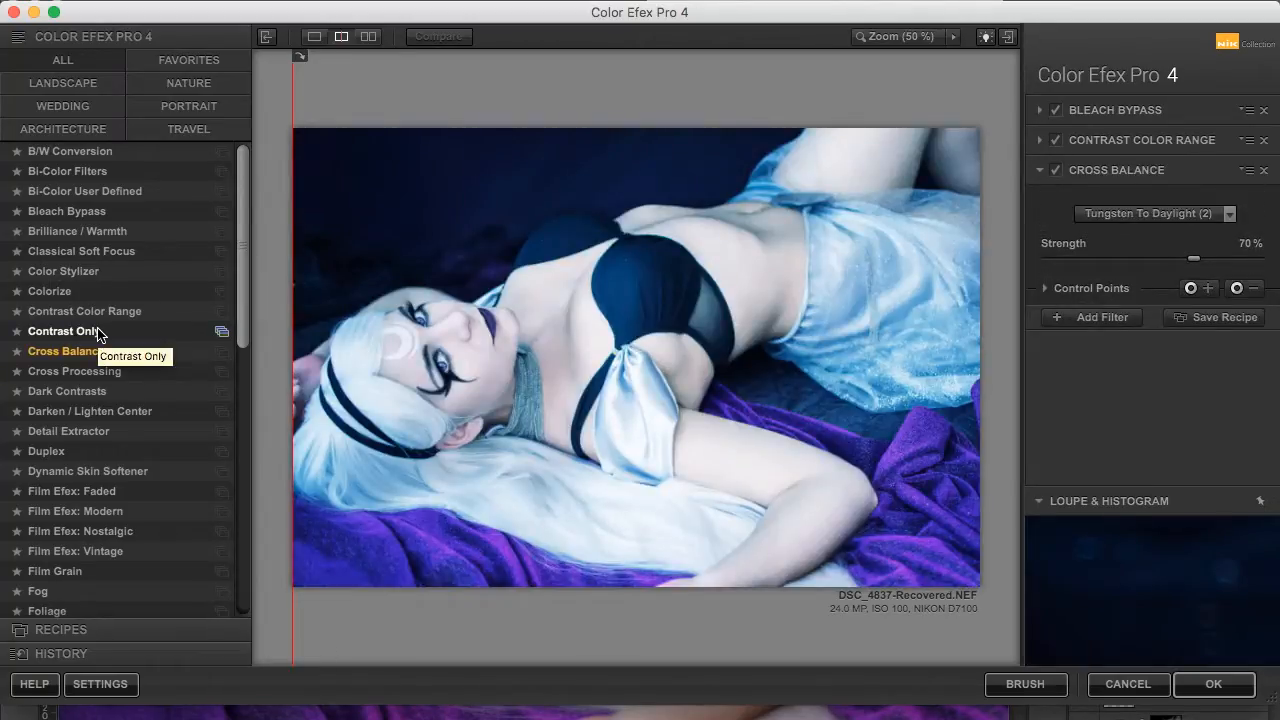
{"action": "key", "text": "Down"}
{"action": "left_click", "coordinate": [1254, 214]}
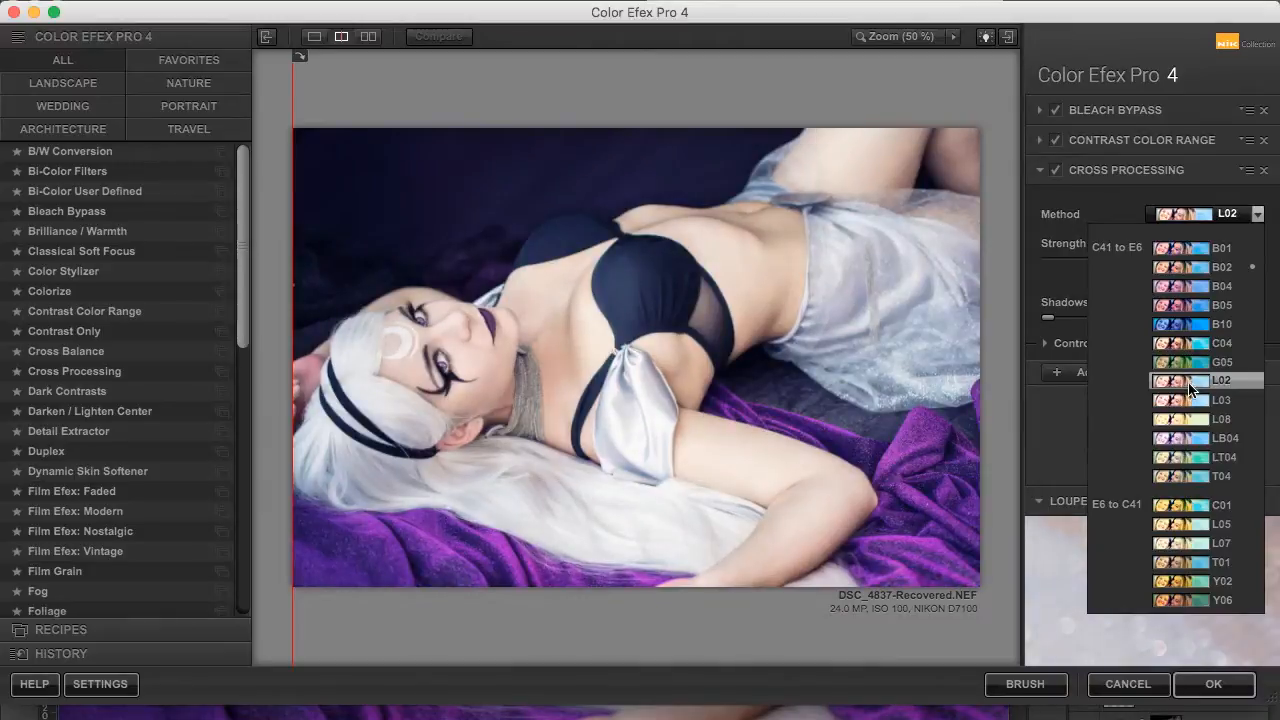
{"action": "left_click", "coordinate": [1189, 383]}
{"action": "left_click", "coordinate": [1057, 171]}
{"action": "left_click", "coordinate": [1057, 171]}
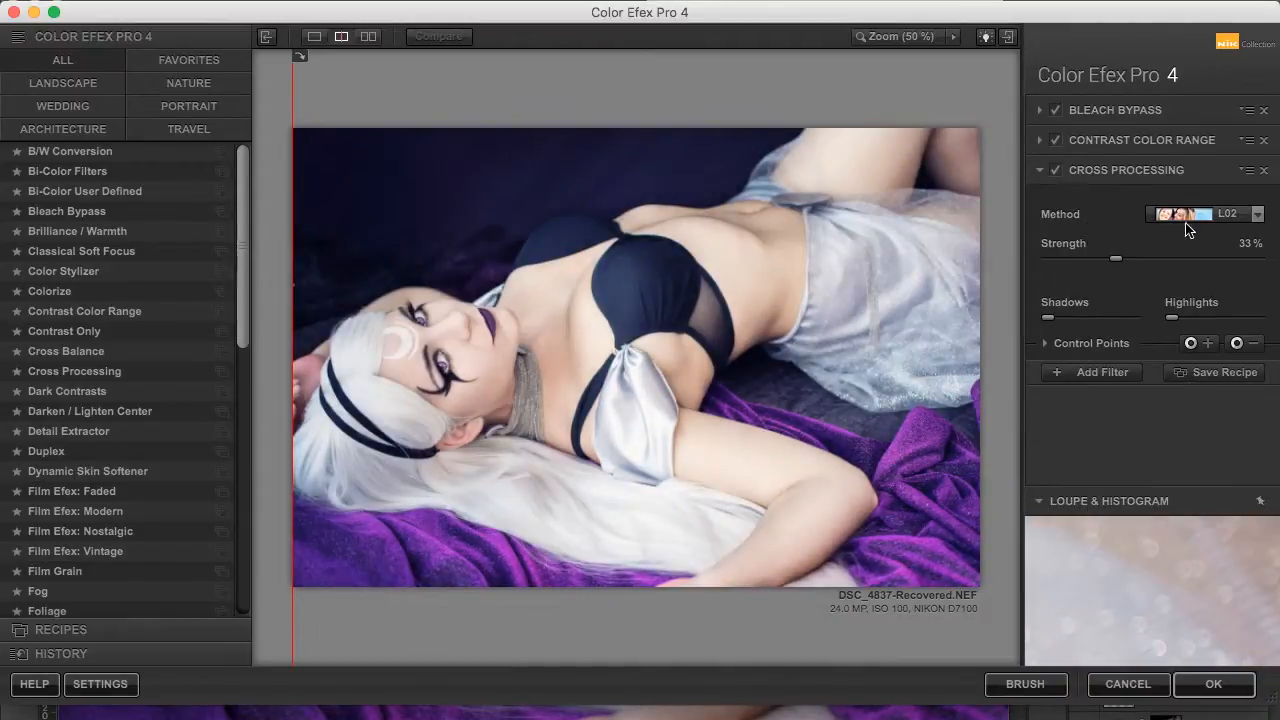
{"action": "left_click", "coordinate": [1186, 219]}
{"action": "left_click", "coordinate": [1196, 343]}
{"action": "left_click_drag", "start_coordinate": [1101, 258], "coordinate": [1062, 258]}
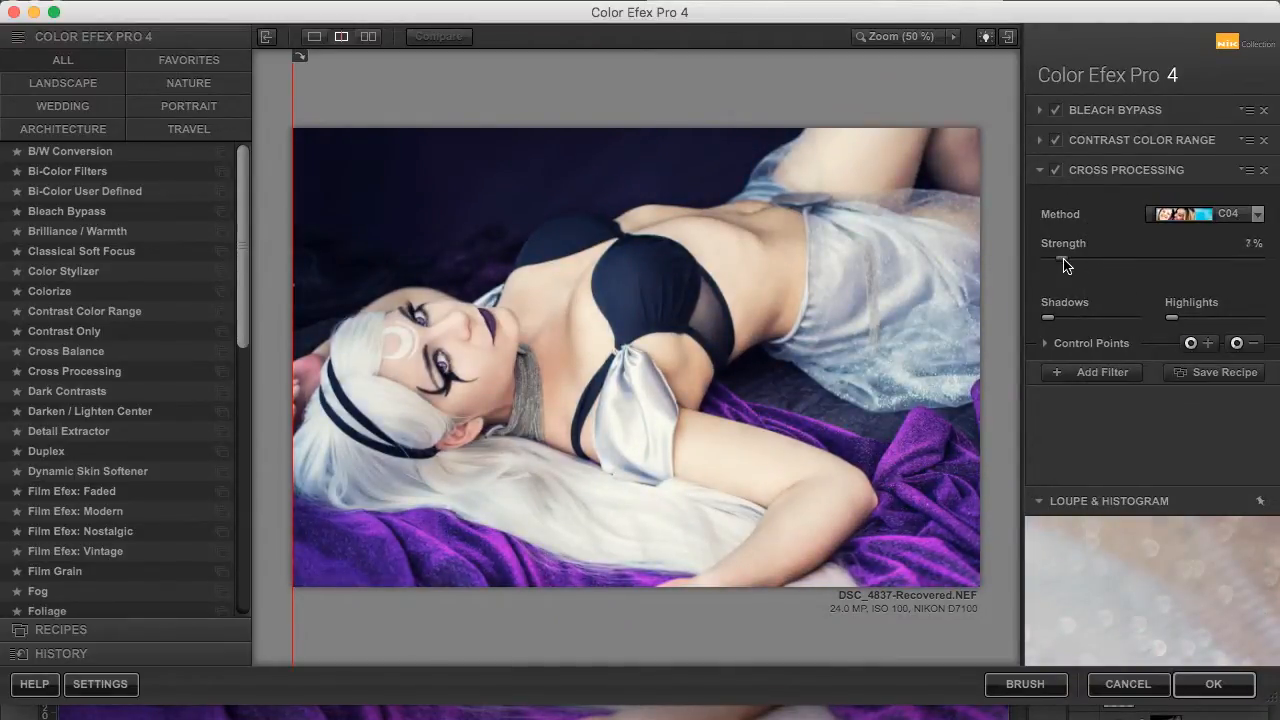
Step: Add a Darken / Lighten Center filter as the fourth filter and compare its effect on and off
{"action": "left_click", "coordinate": [1100, 372]}
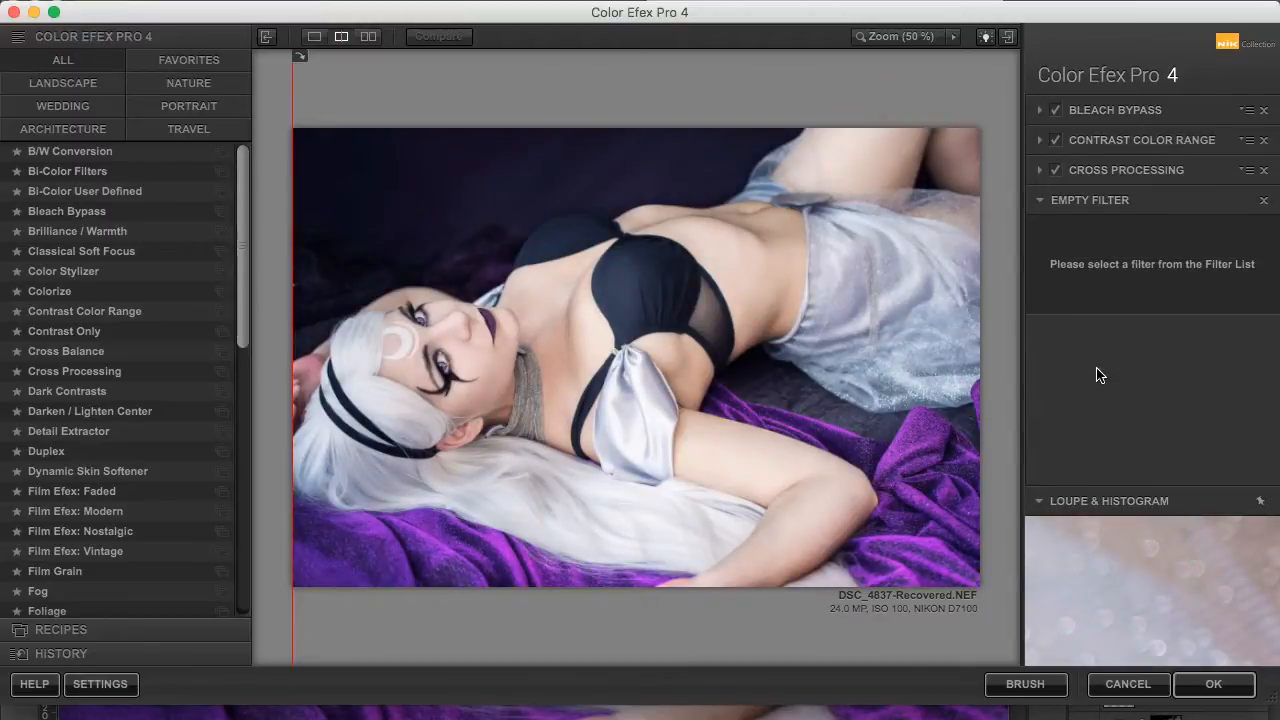
{"action": "left_click", "coordinate": [84, 393]}
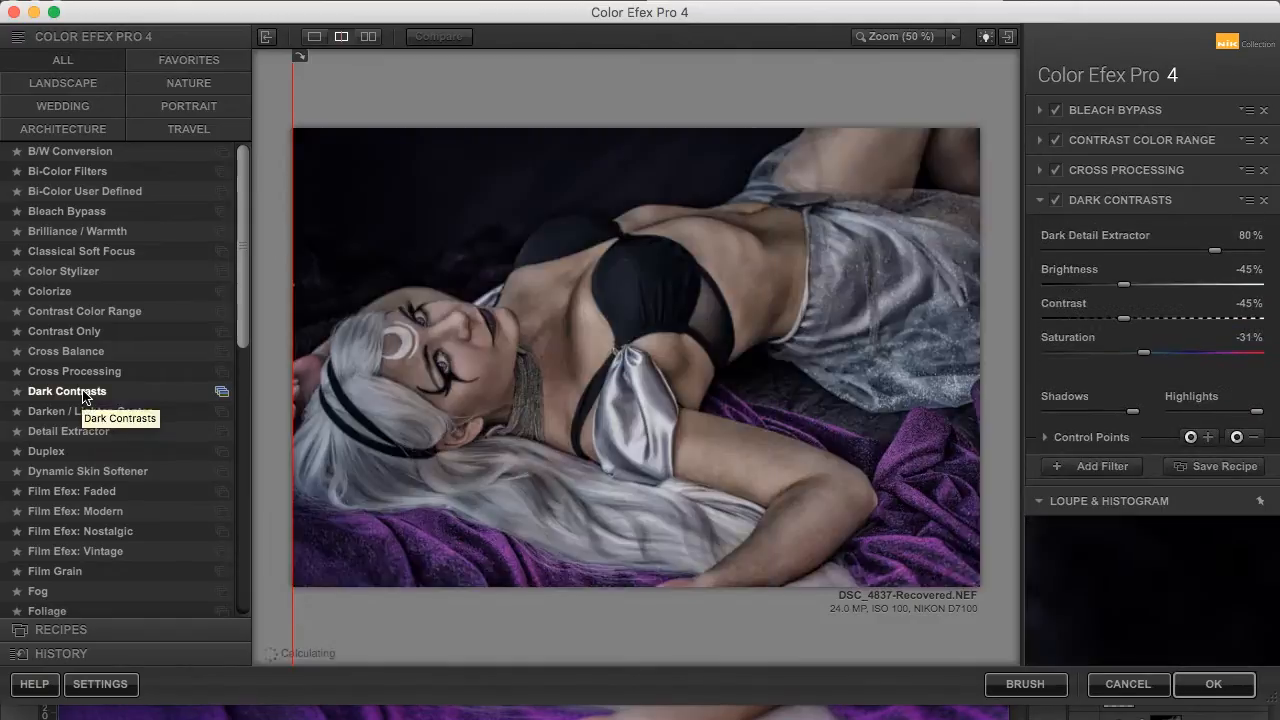
{"action": "key", "text": "Down"}
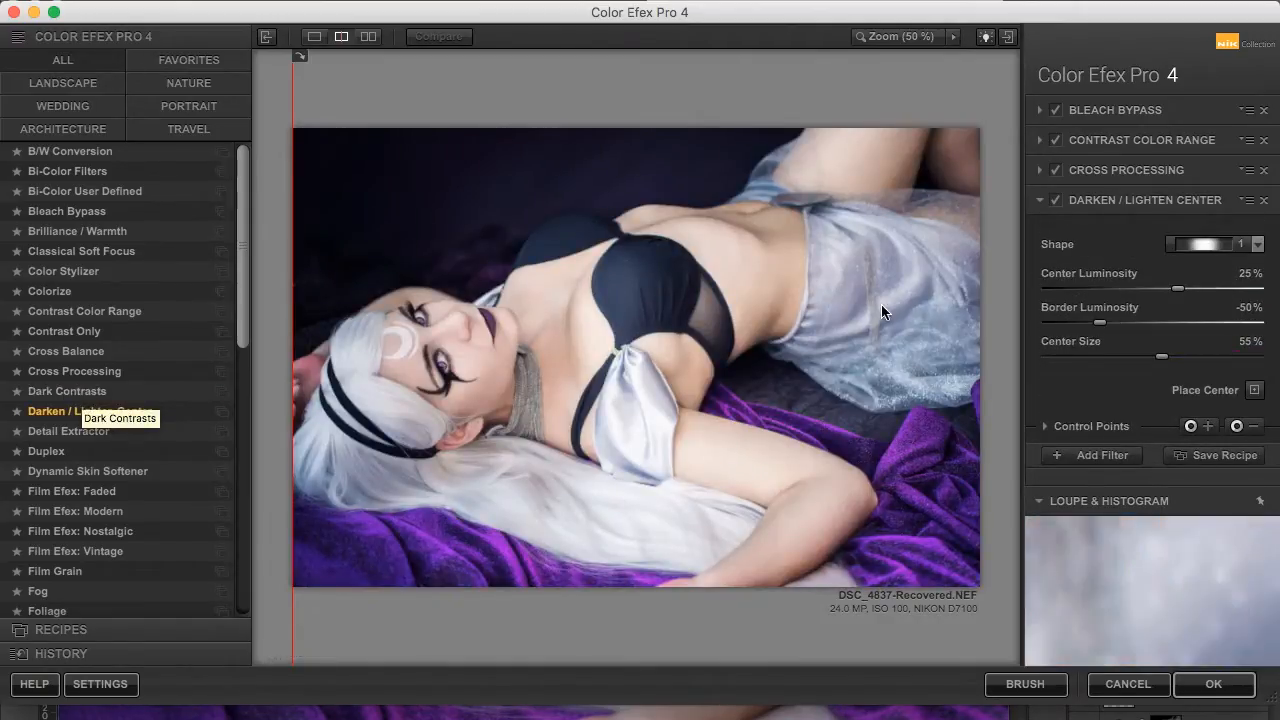
{"action": "left_click", "coordinate": [1055, 201]}
{"action": "left_click", "coordinate": [1055, 202]}
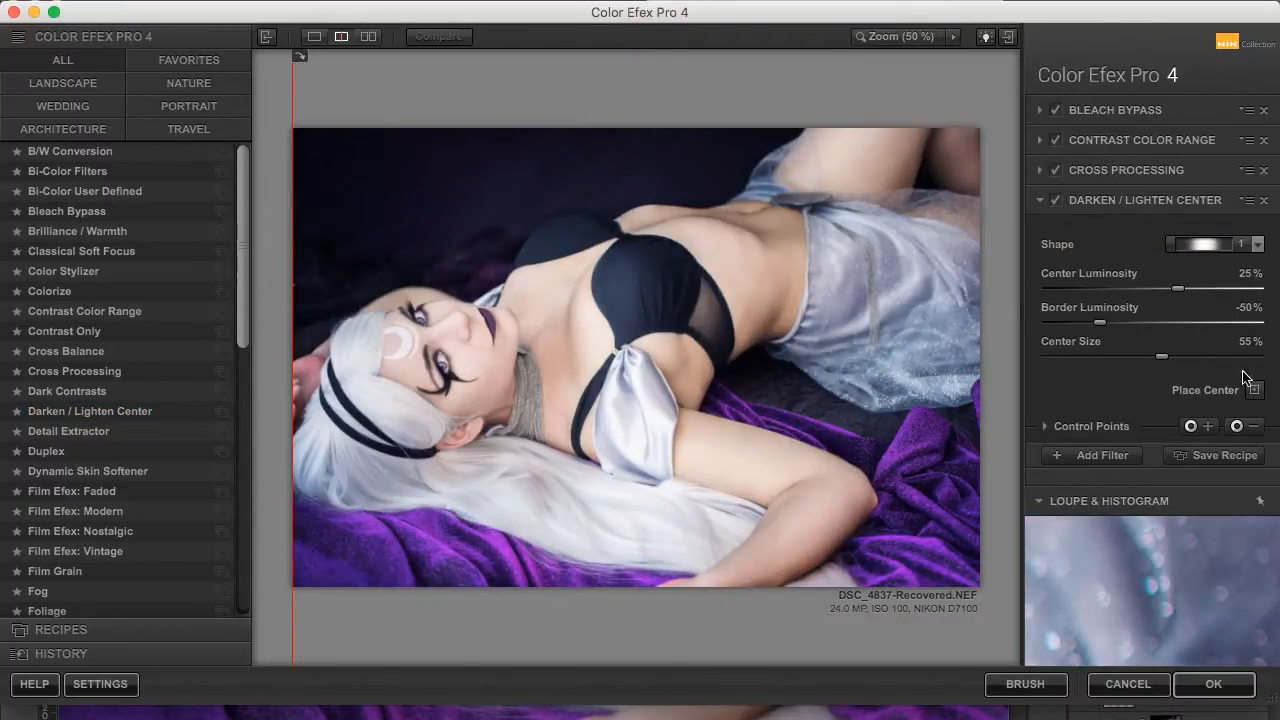
{"action": "left_click", "coordinate": [1055, 200]}
{"action": "left_click", "coordinate": [1055, 200]}
Step: Place the Darken / Lighten Center effect's center beside the choker, choose shape 2, set Center Luminosity to 15%, and compare the result
{"action": "left_click", "coordinate": [1254, 390]}
{"action": "left_click", "coordinate": [545, 343]}
{"action": "left_click", "coordinate": [1257, 245]}
{"action": "left_click", "coordinate": [1214, 289]}
{"action": "left_click", "coordinate": [1055, 201]}
{"action": "left_click", "coordinate": [1055, 202]}
{"action": "left_click", "coordinate": [1055, 202]}
{"action": "left_click", "coordinate": [1055, 202]}
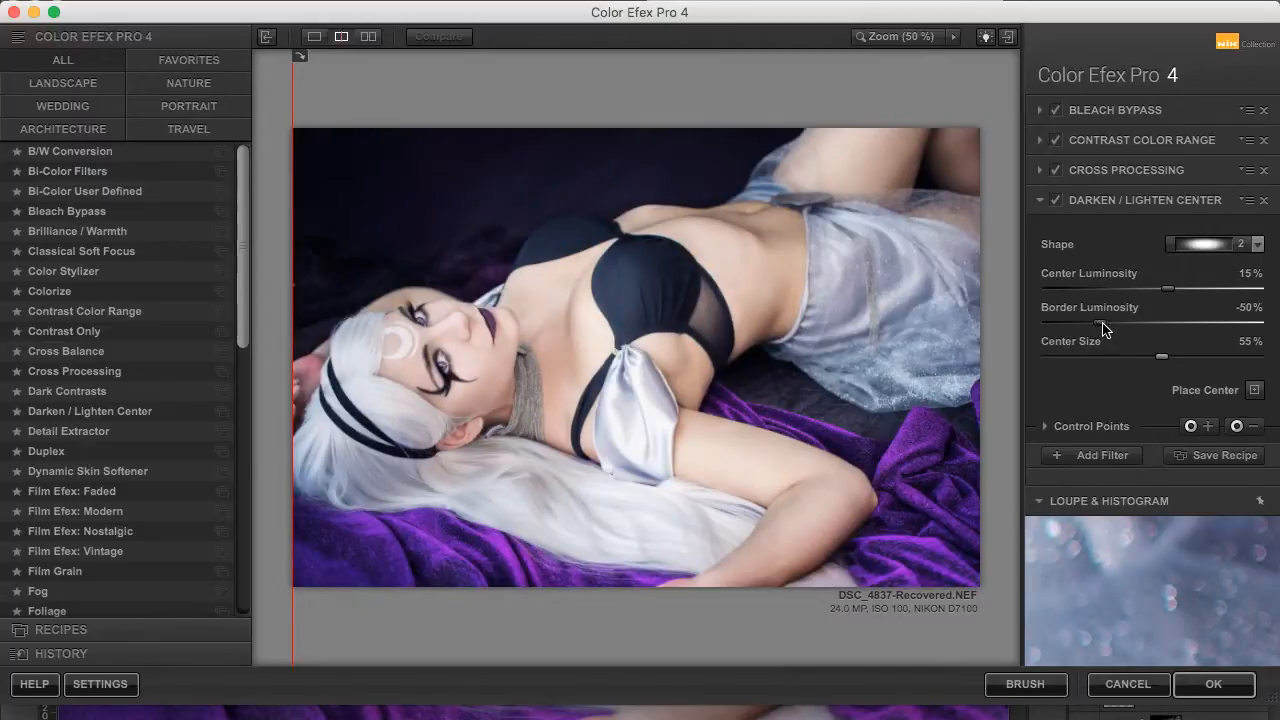
Step: Set the Darken / Lighten Center filter's Border Luminosity to -41% and compare its effect on and off
{"action": "left_click", "coordinate": [1055, 200]}
{"action": "left_click", "coordinate": [1055, 200]}
{"action": "left_click", "coordinate": [1055, 200]}
{"action": "left_click", "coordinate": [1055, 200]}
{"action": "left_click", "coordinate": [1055, 200]}
{"action": "left_click", "coordinate": [1055, 200]}
{"action": "left_click", "coordinate": [1055, 200]}
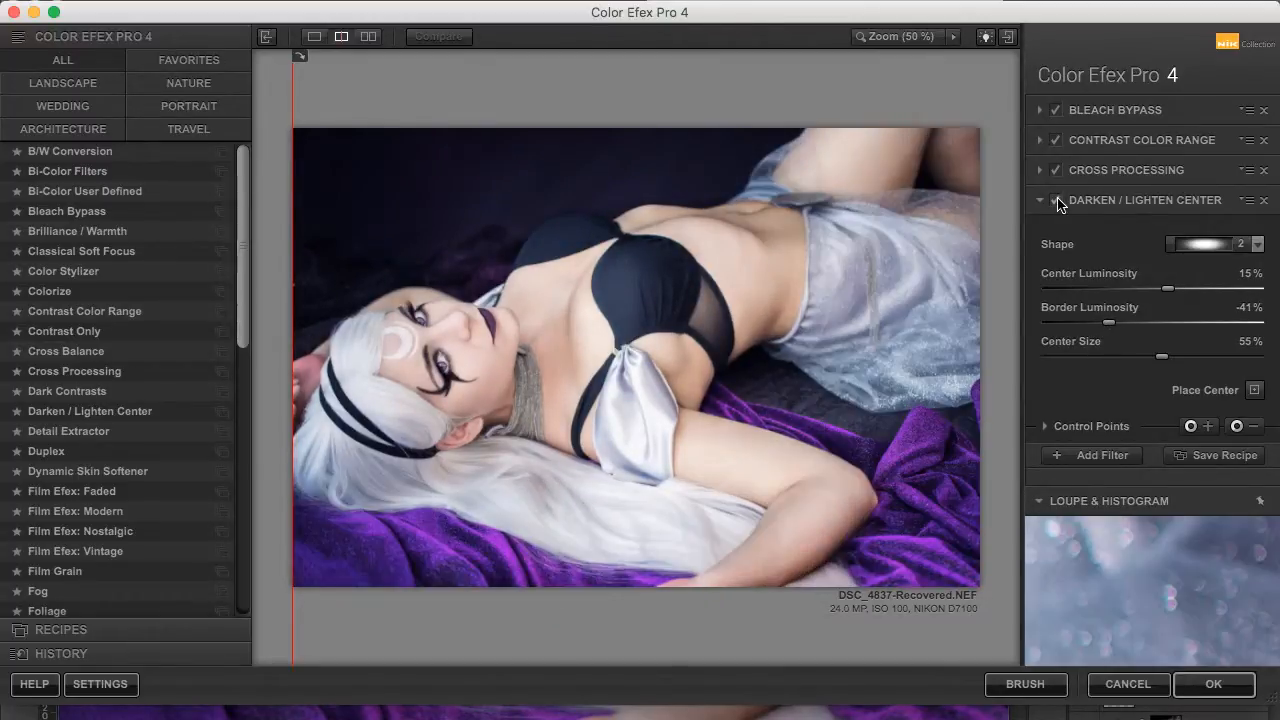
Step: Add a fifth filter slot and preview Detail Extractor, Dynamic Skin Softener and Film Efex: Modern in it
{"action": "left_click", "coordinate": [1095, 455]}
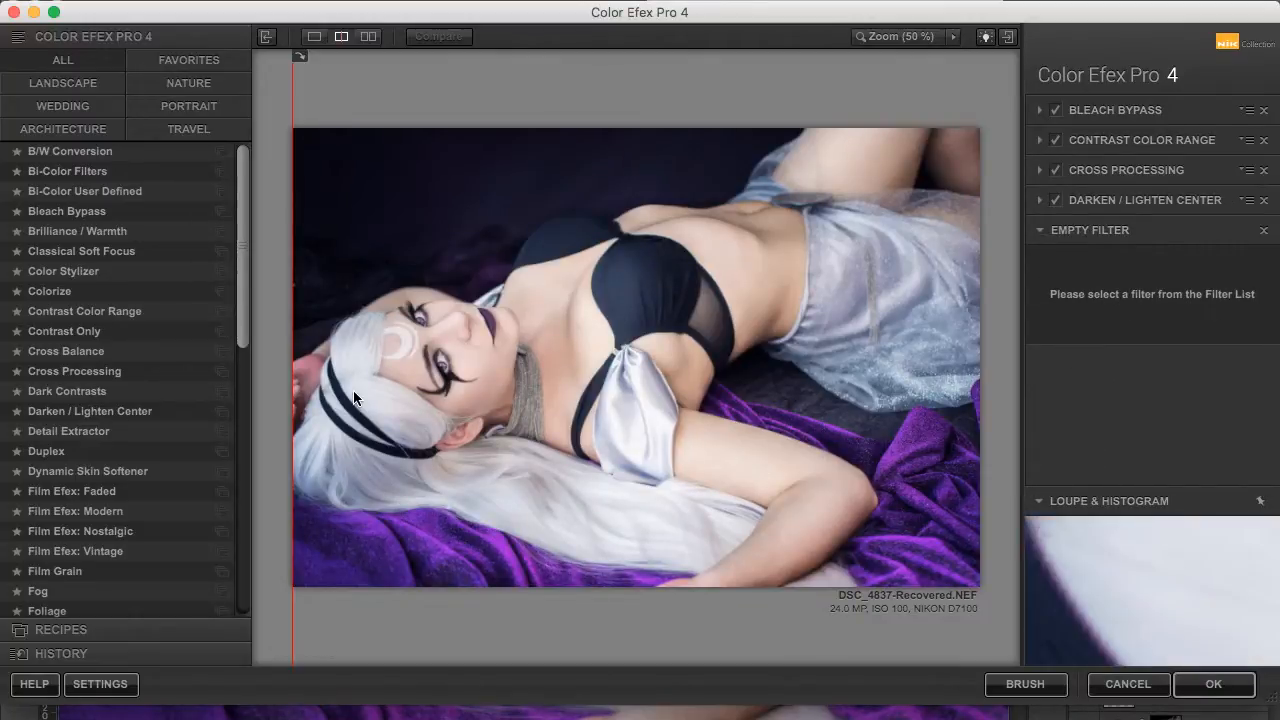
{"action": "left_click", "coordinate": [100, 432]}
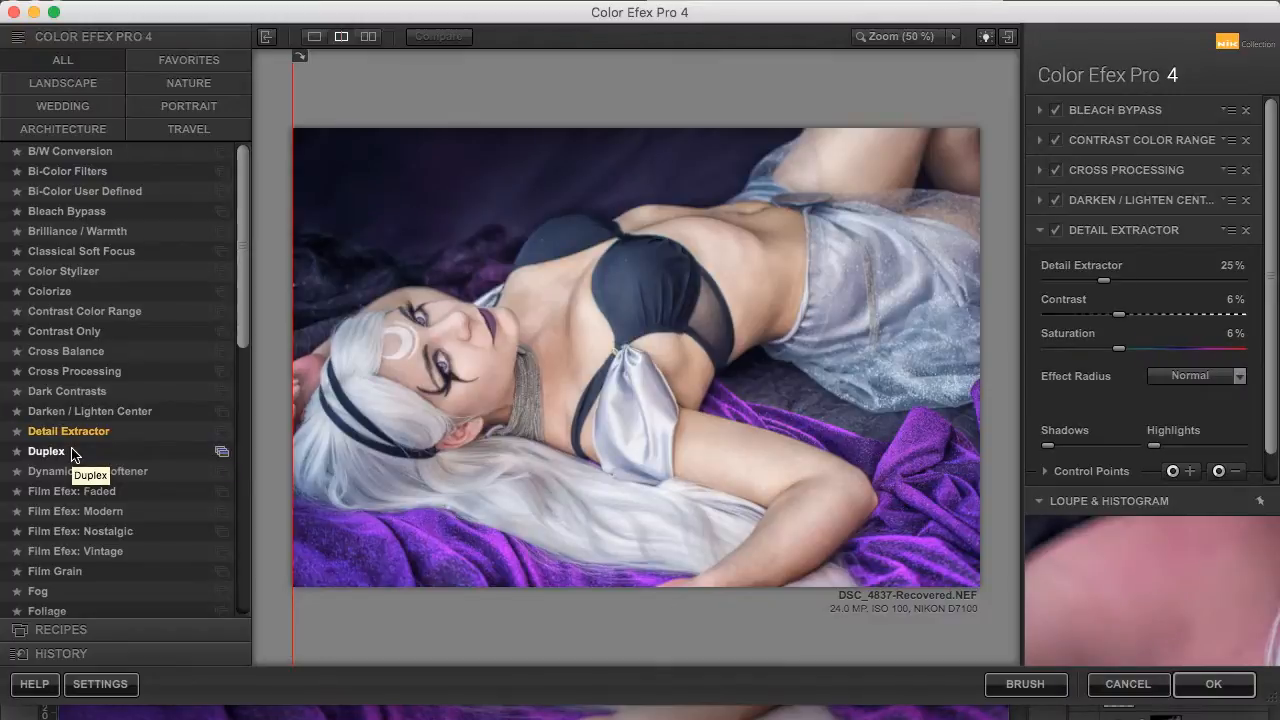
{"action": "left_click", "coordinate": [71, 452]}
{"action": "left_click", "coordinate": [72, 471]}
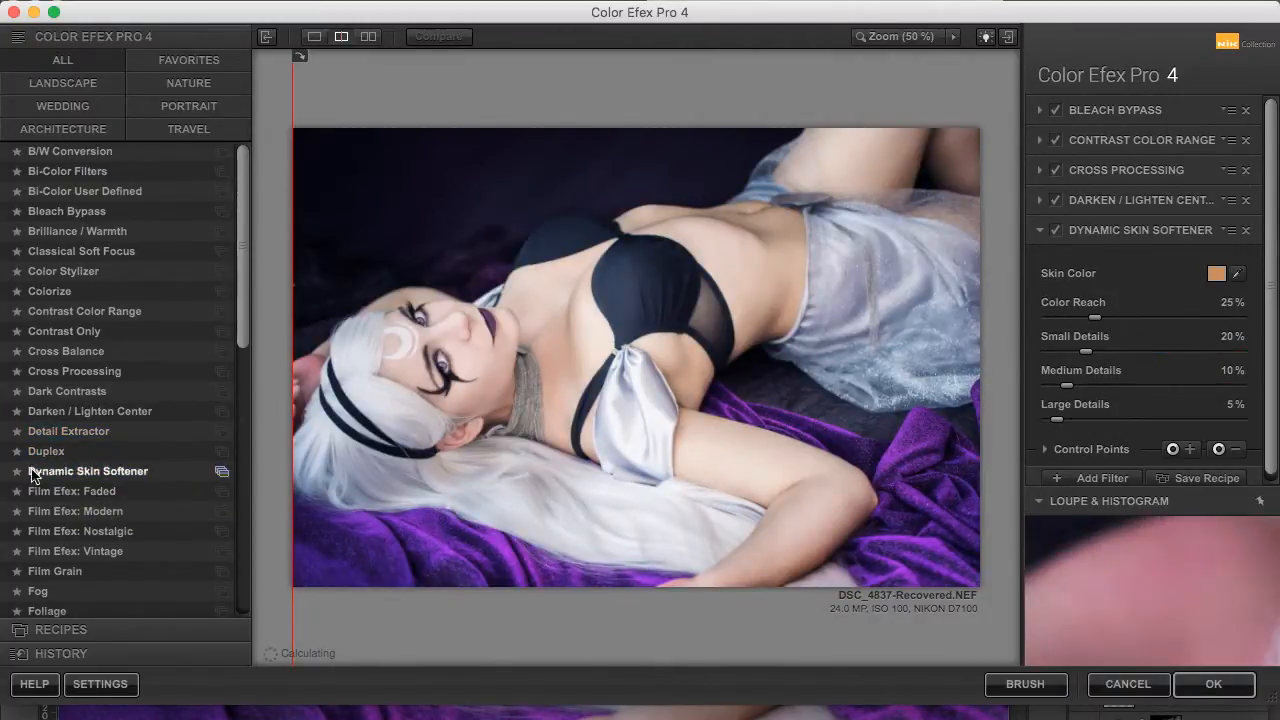
{"action": "left_click", "coordinate": [52, 491]}
{"action": "left_click", "coordinate": [63, 511]}
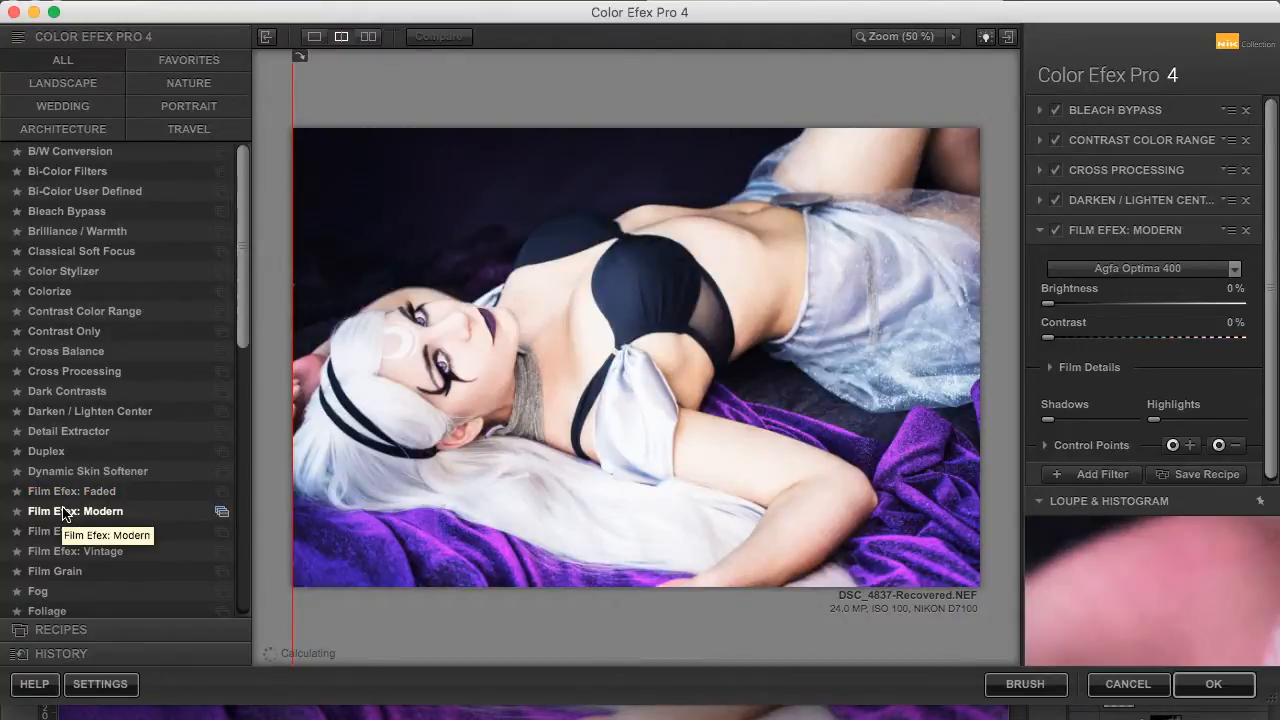
Step: Preview Film Efex: Vintage and Fog in the fifth slot, settle on Glamour Glow, and compare its effect on and off
{"action": "key", "text": "Down"}
{"action": "key", "text": "Down"}
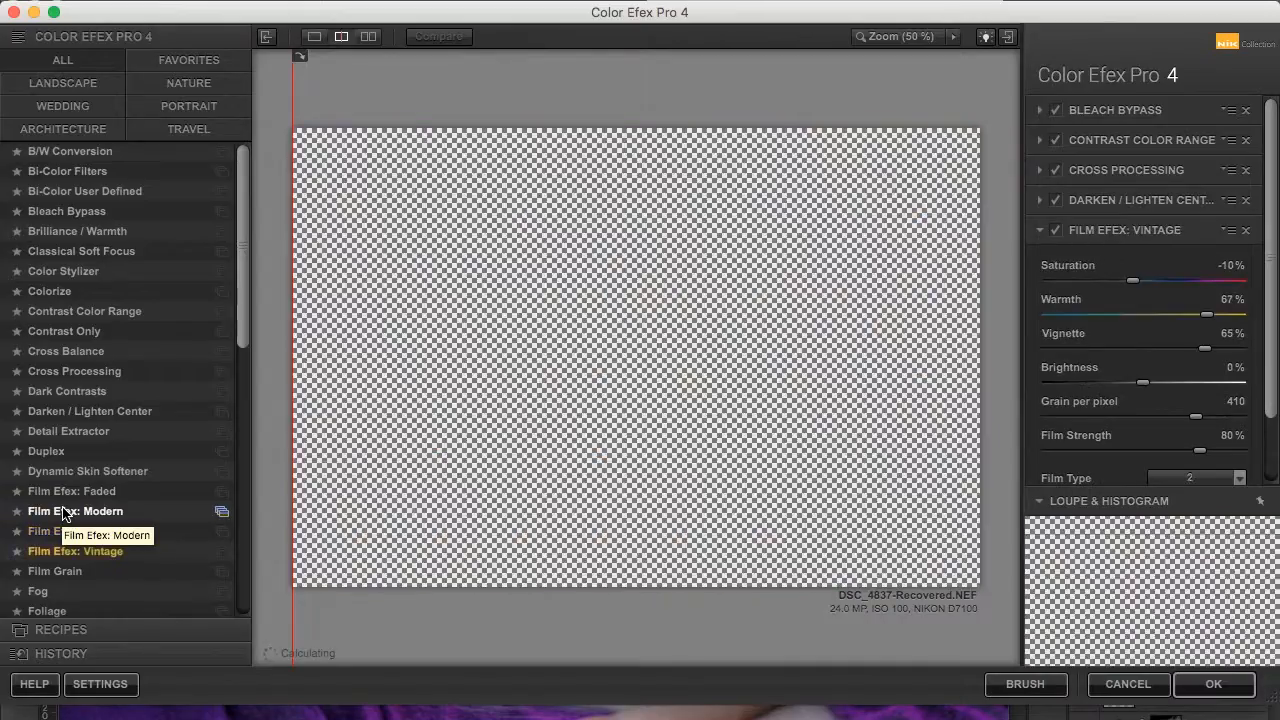
{"action": "key", "text": "Down"}
{"action": "key", "text": "Down"}
{"action": "key", "text": "Down"}
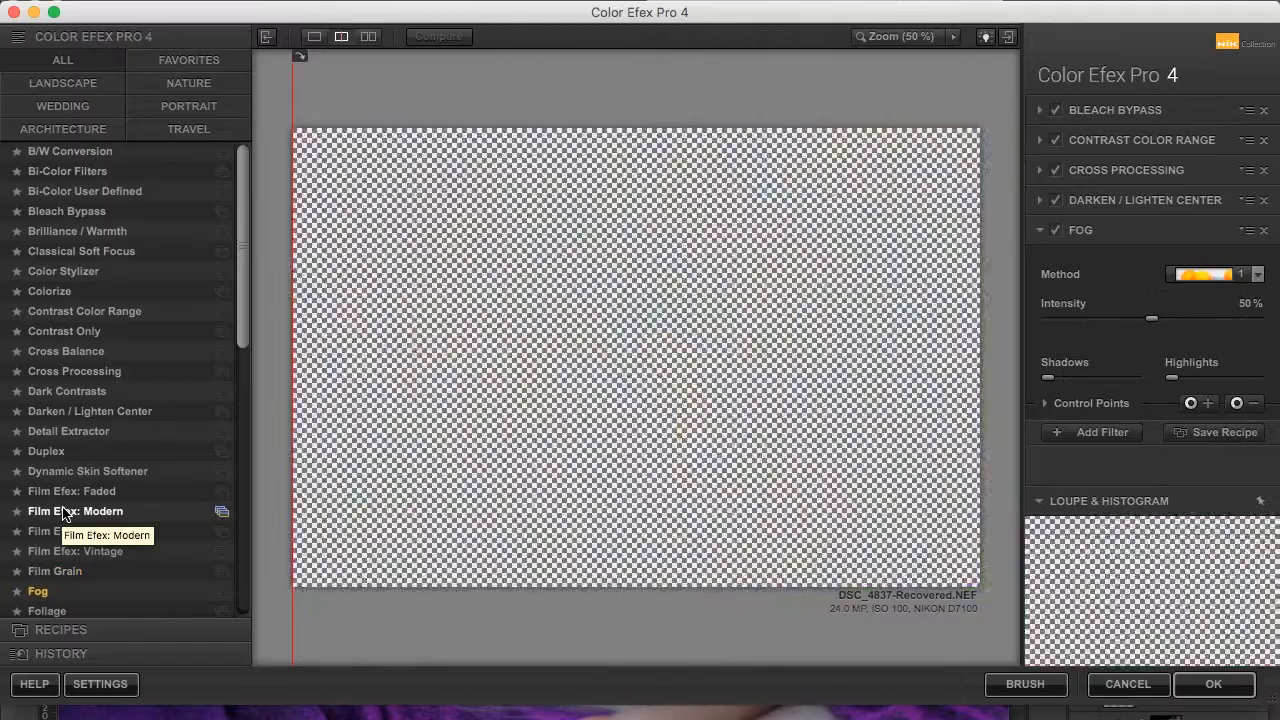
{"action": "key", "text": "Down"}
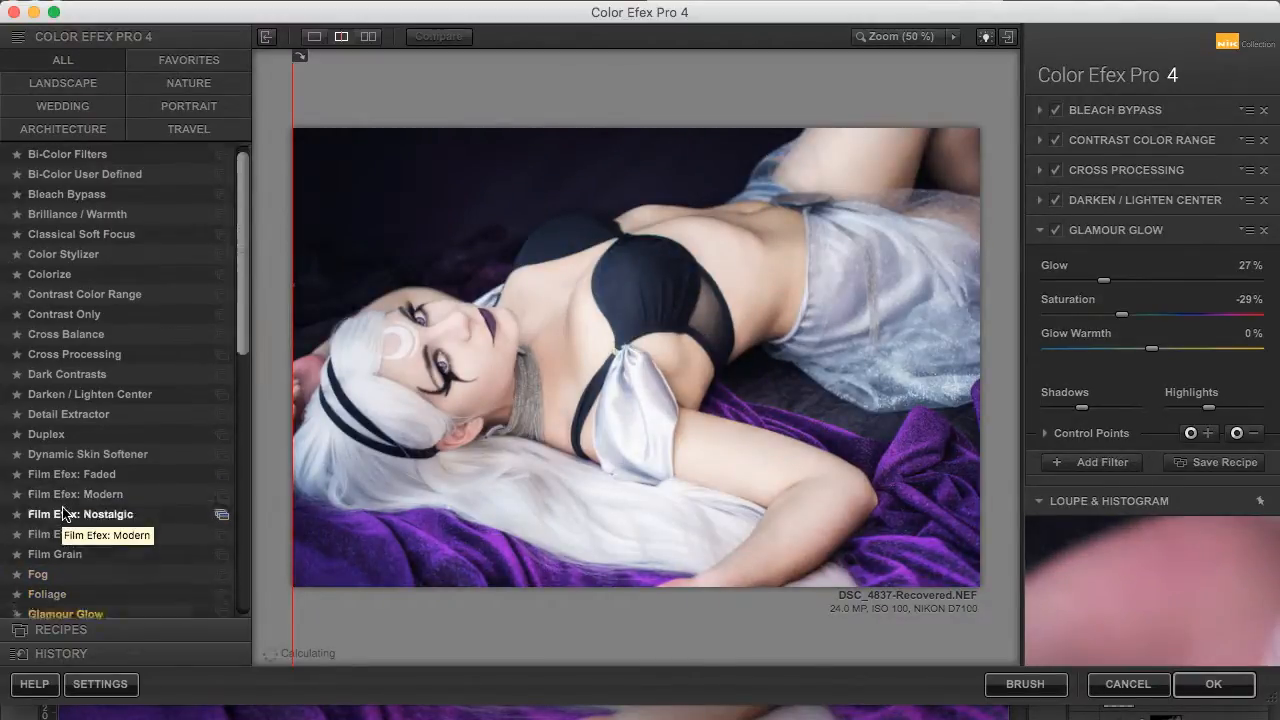
{"action": "left_click", "coordinate": [1055, 231]}
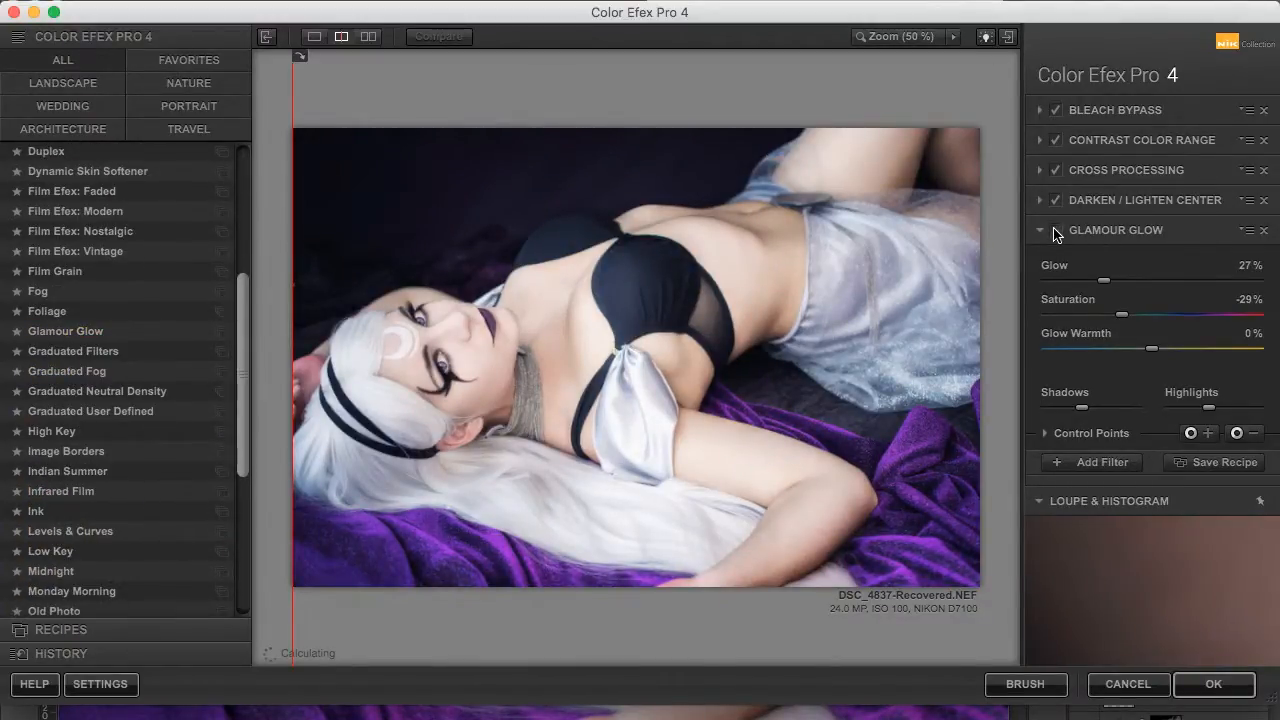
{"action": "left_click", "coordinate": [1055, 231]}
{"action": "left_click", "coordinate": [1070, 434]}
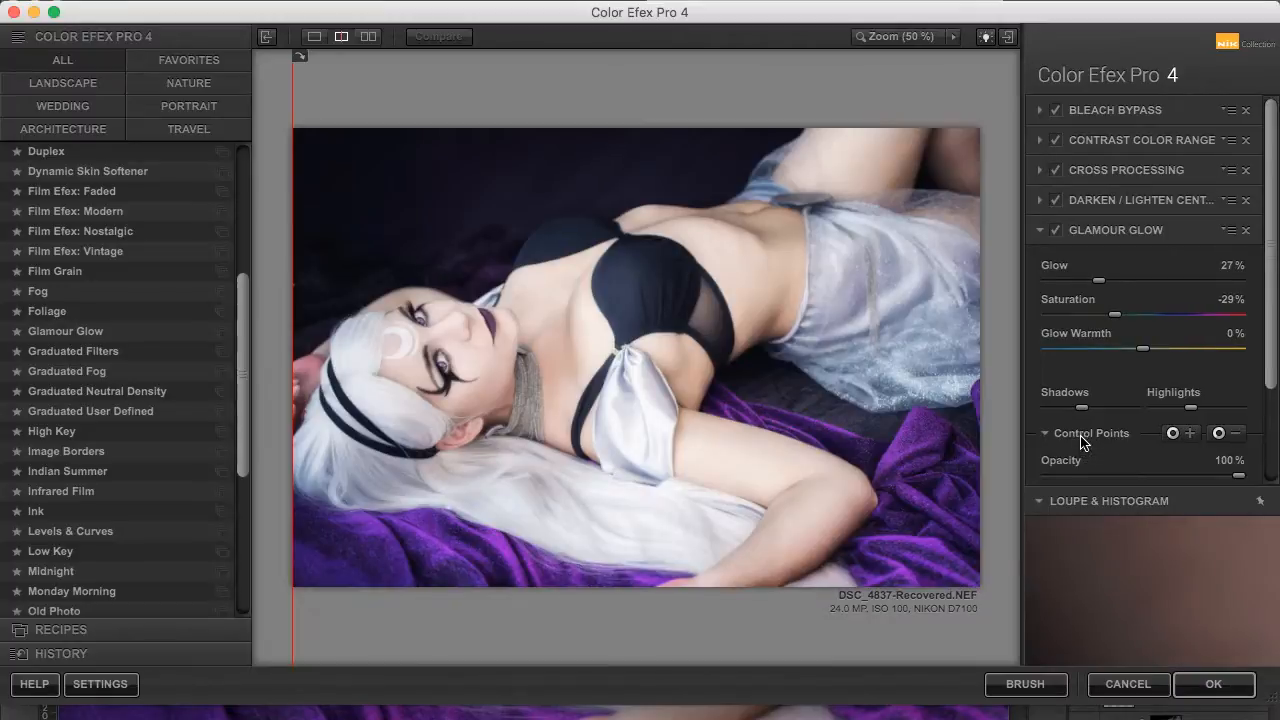
{"action": "scroll", "coordinate": [1090, 405], "scroll_direction": "down", "scroll_amount": 3}
Step: Add a sixth filter, try Graduated Fog, settle on Graduated Neutral Density, and compare its effect on and off
{"action": "left_click", "coordinate": [1070, 478]}
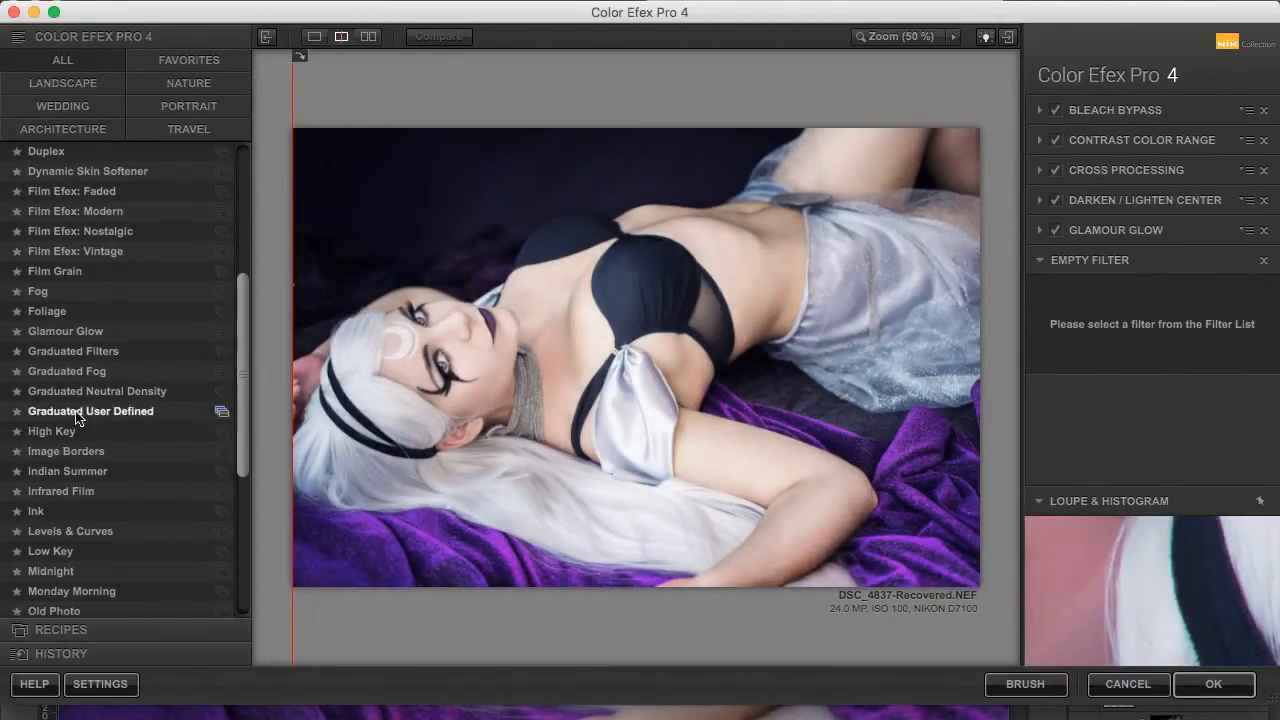
{"action": "left_click", "coordinate": [82, 360]}
{"action": "left_click", "coordinate": [82, 371]}
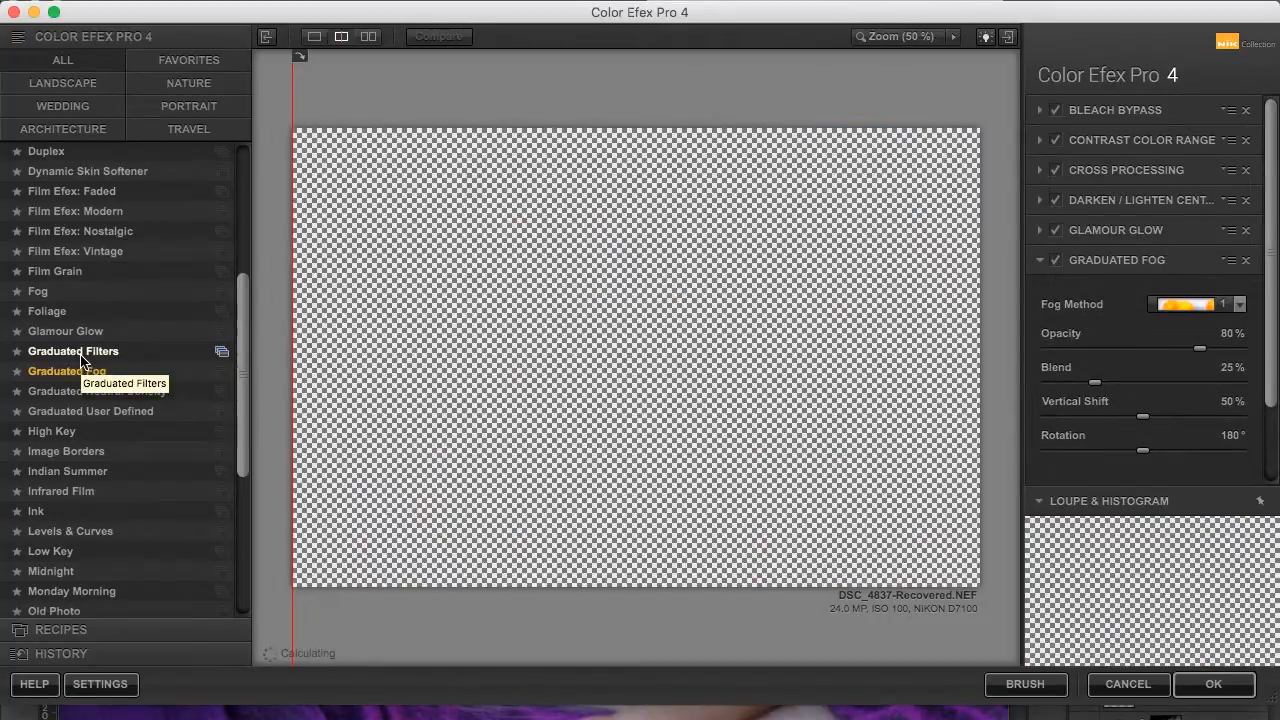
{"action": "left_click", "coordinate": [82, 391]}
{"action": "left_click", "coordinate": [1058, 264]}
{"action": "left_click", "coordinate": [1058, 264]}
{"action": "left_click", "coordinate": [1058, 264]}
{"action": "left_click", "coordinate": [1058, 264]}
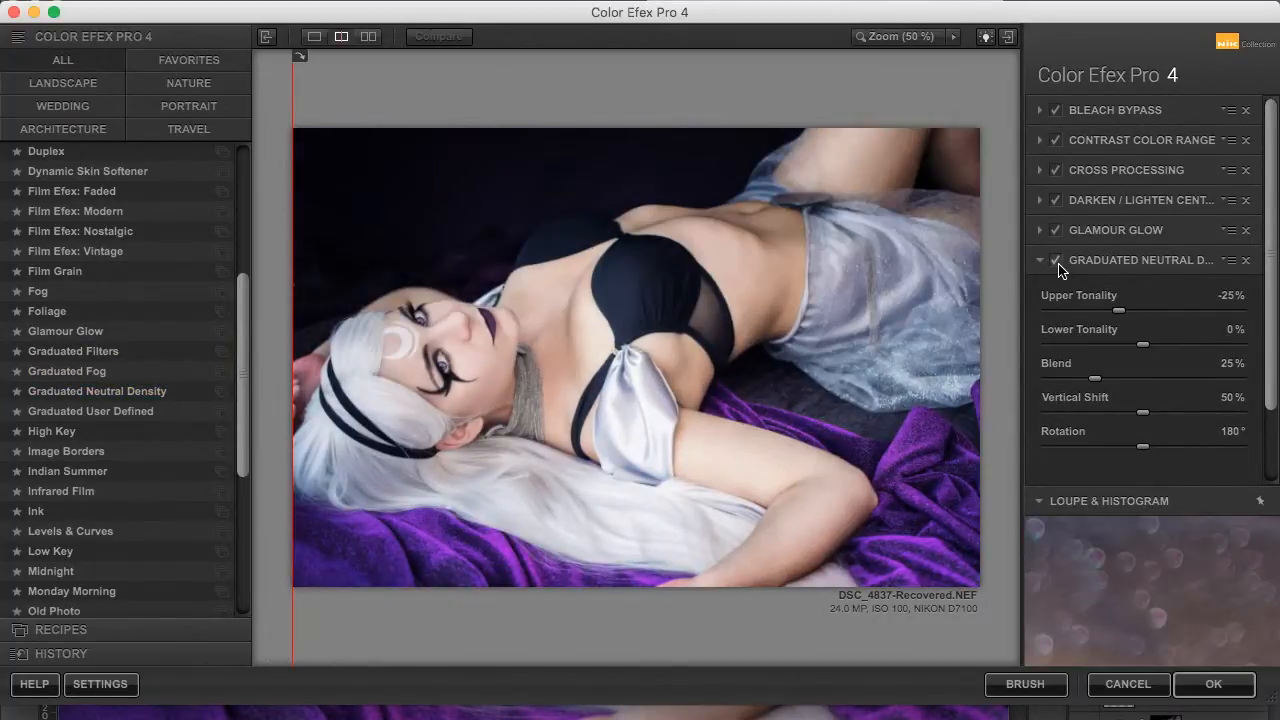
Step: Reduce the Graduated Neutral Density filter's overall opacity to 13% and check its effect
{"action": "scroll", "coordinate": [1075, 444], "scroll_direction": "down", "scroll_amount": 5}
{"action": "left_click", "coordinate": [1085, 468]}
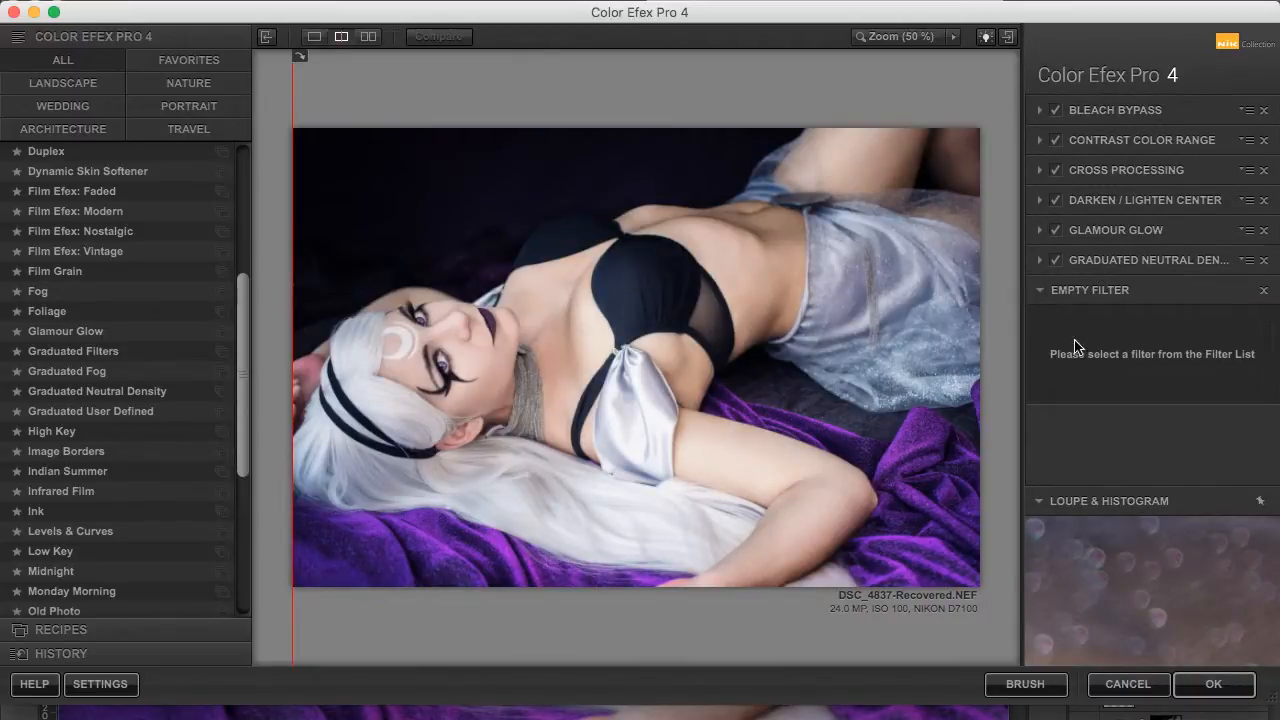
{"action": "left_click", "coordinate": [1079, 273]}
{"action": "scroll", "coordinate": [1087, 446], "scroll_direction": "down", "scroll_amount": 4}
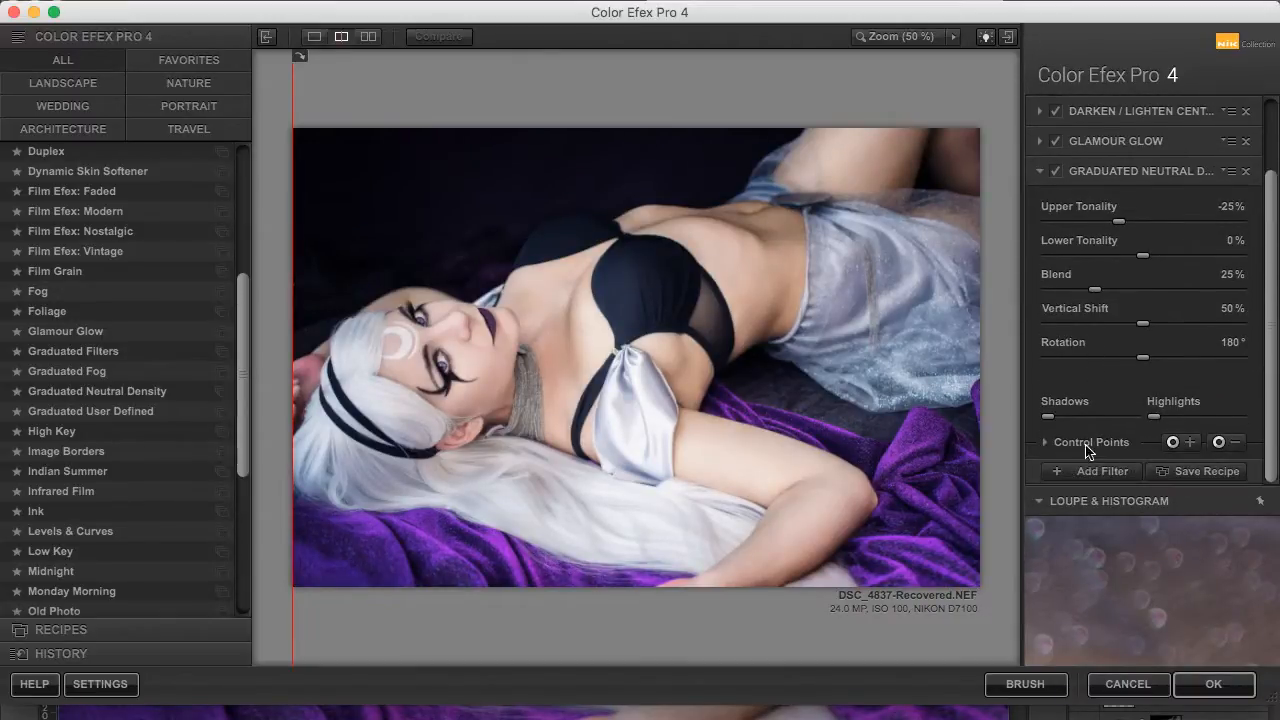
{"action": "scroll", "coordinate": [1087, 446], "scroll_direction": "down", "scroll_amount": 4}
{"action": "left_click_drag", "start_coordinate": [1086, 352], "coordinate": [1074, 359]}
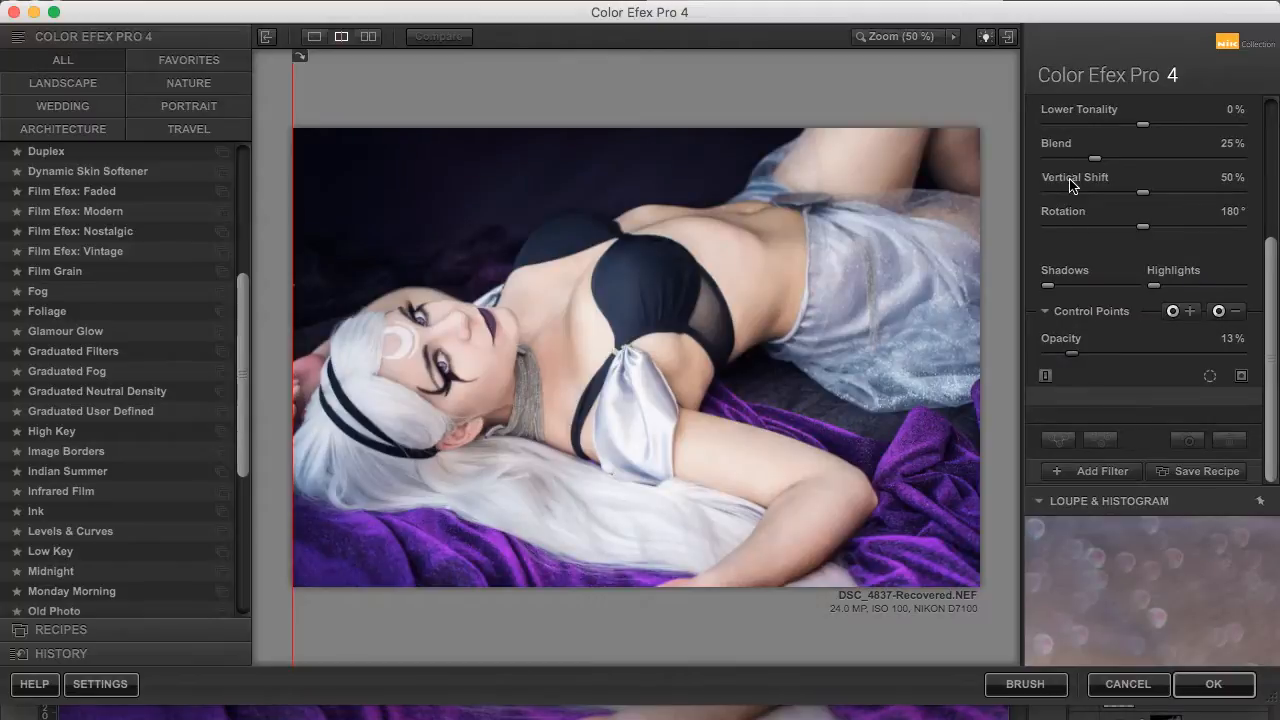
{"action": "scroll", "coordinate": [1065, 212], "scroll_direction": "up", "scroll_amount": 6}
{"action": "left_click", "coordinate": [1057, 231]}
Step: Add a seventh filter slot and preview High Key, Image Borders and Ink in it
{"action": "scroll", "coordinate": [1059, 236], "scroll_direction": "down", "scroll_amount": 5}
{"action": "left_click", "coordinate": [1080, 466]}
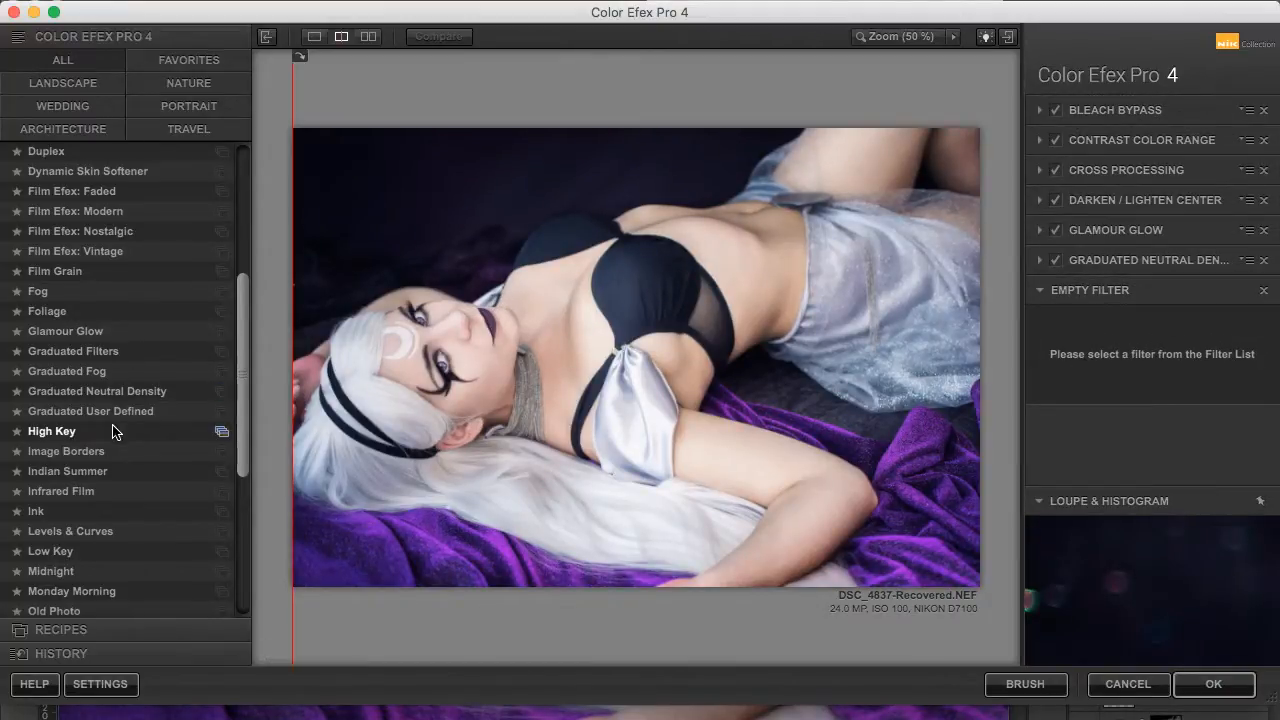
{"action": "left_click", "coordinate": [111, 431]}
{"action": "key", "text": "Down"}
{"action": "key", "text": "Down"}
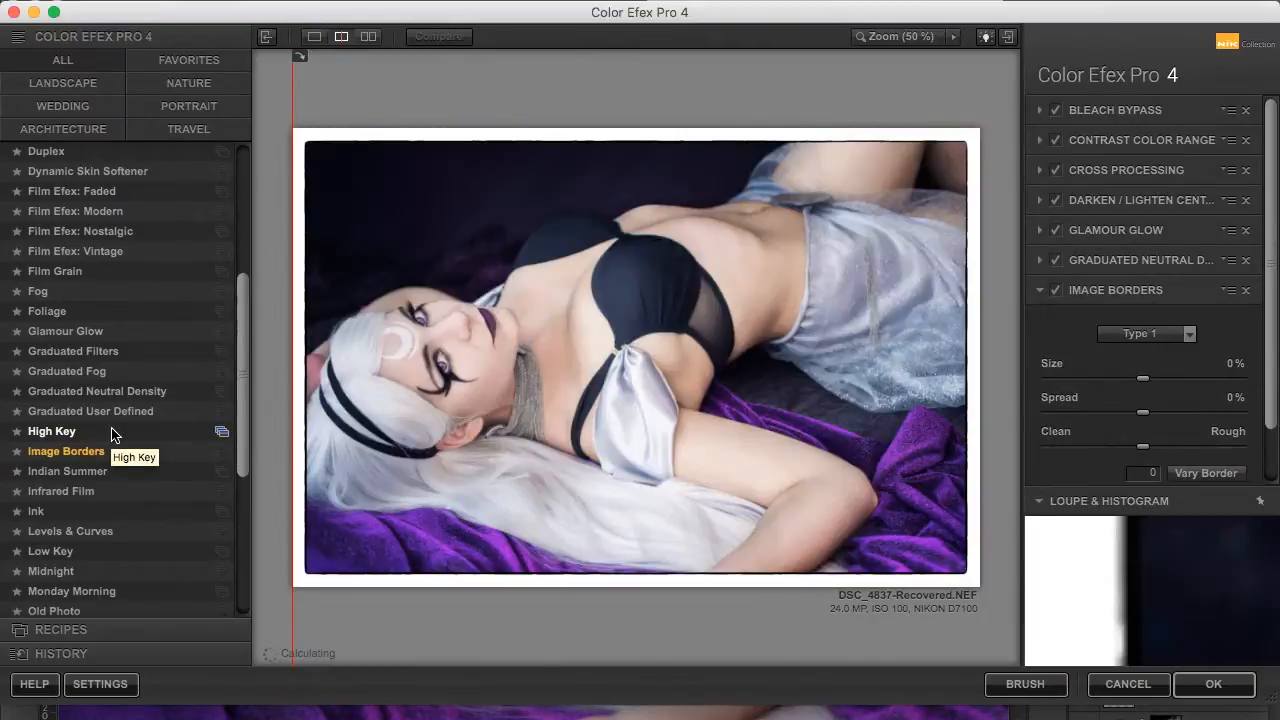
{"action": "key", "text": "Down"}
{"action": "key", "text": "Down"}
{"action": "key", "text": "Down"}
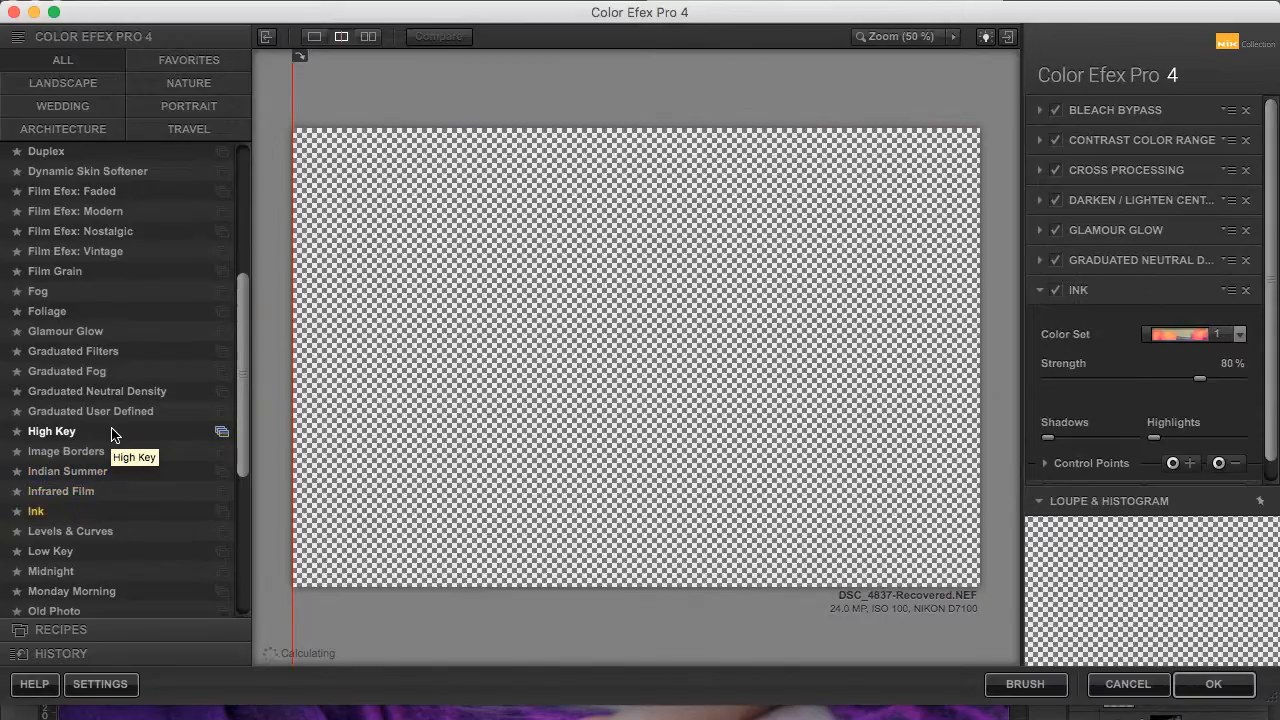
Step: Preview Low Key and Old Photo in the seventh slot and settle on Photo Stylizer
{"action": "key", "text": "Down"}
{"action": "key", "text": "Down"}
{"action": "key", "text": "Down"}
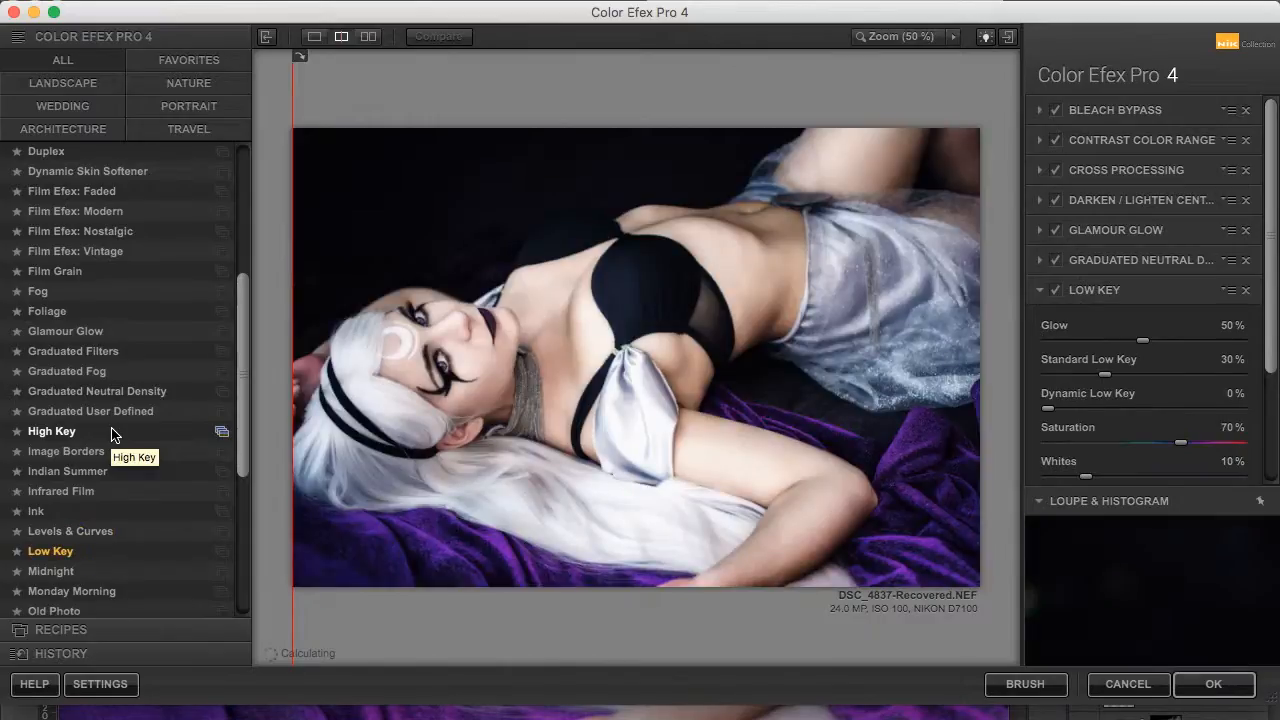
{"action": "key", "text": "Down"}
{"action": "key", "text": "Down"}
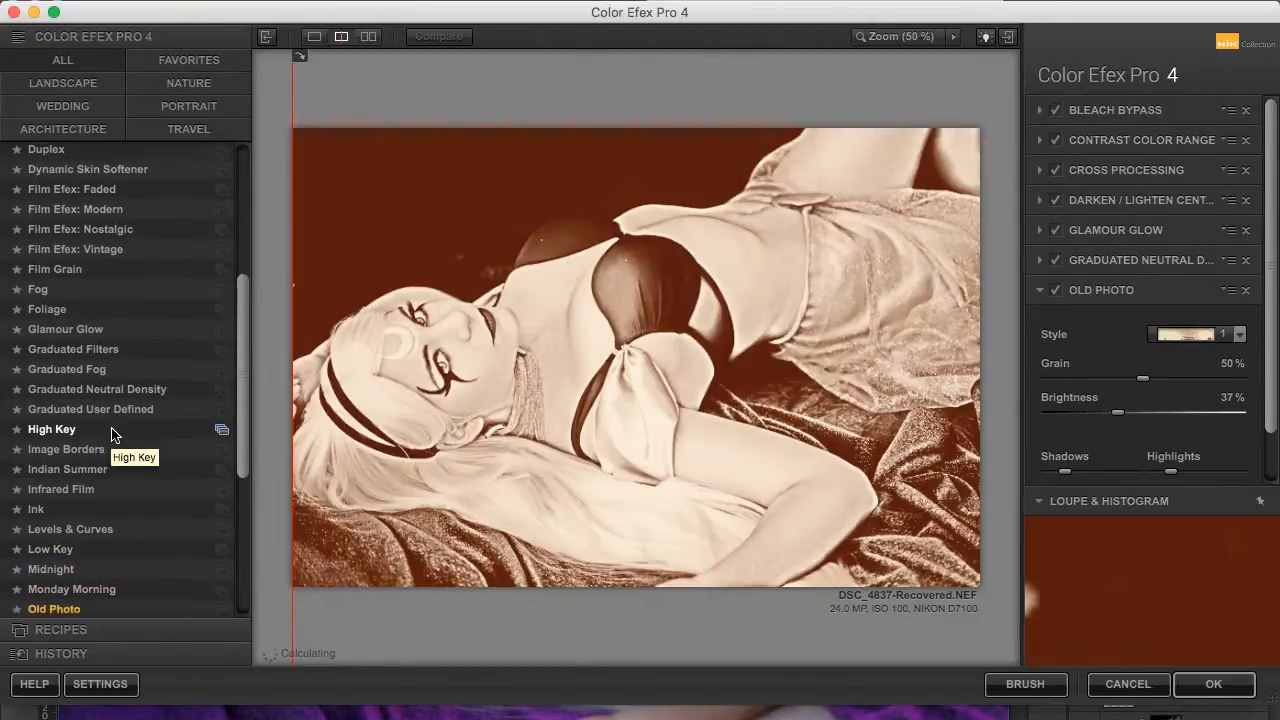
{"action": "key", "text": "Down"}
{"action": "key", "text": "Down"}
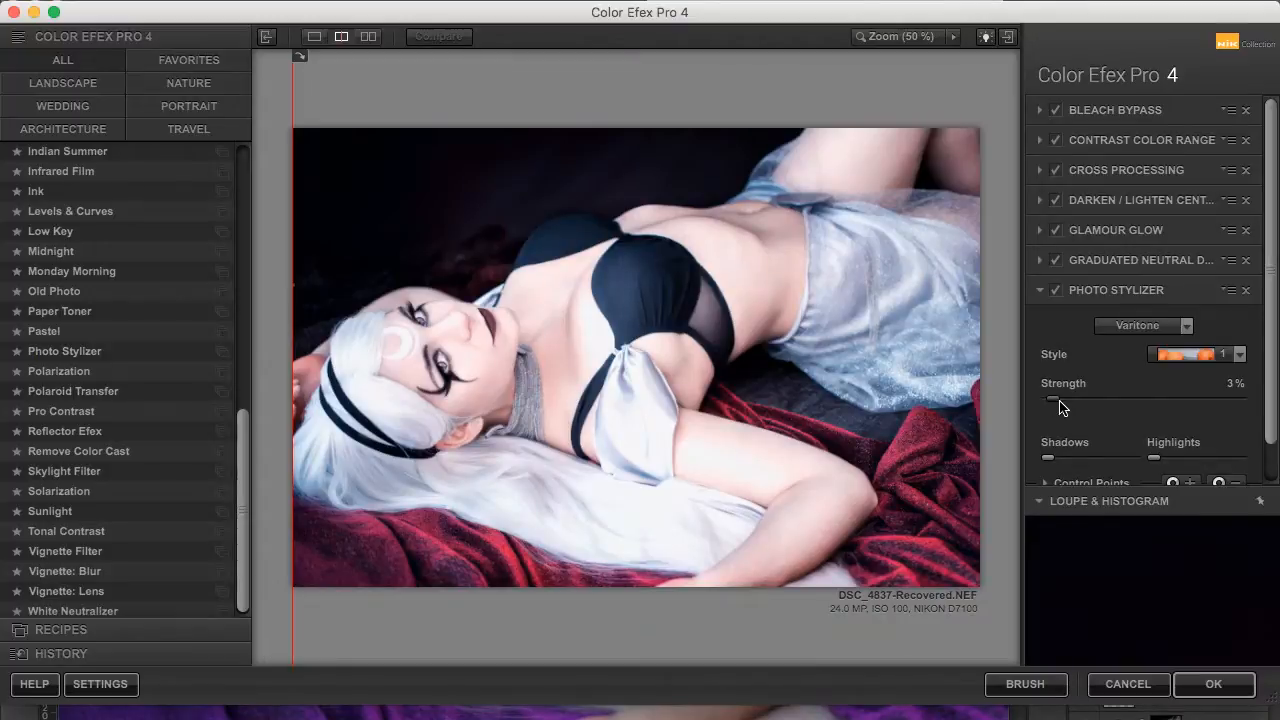
Step: Set the Photo Stylizer's Varitone strength to 3% and its overall opacity to 20%, comparing the effect on and off
{"action": "left_click", "coordinate": [1053, 399]}
{"action": "scroll", "coordinate": [1060, 410], "scroll_direction": "down", "scroll_amount": 3}
{"action": "scroll", "coordinate": [1073, 438], "scroll_direction": "down", "scroll_amount": 5}
{"action": "left_click_drag", "start_coordinate": [1076, 414], "coordinate": [1102, 414]}
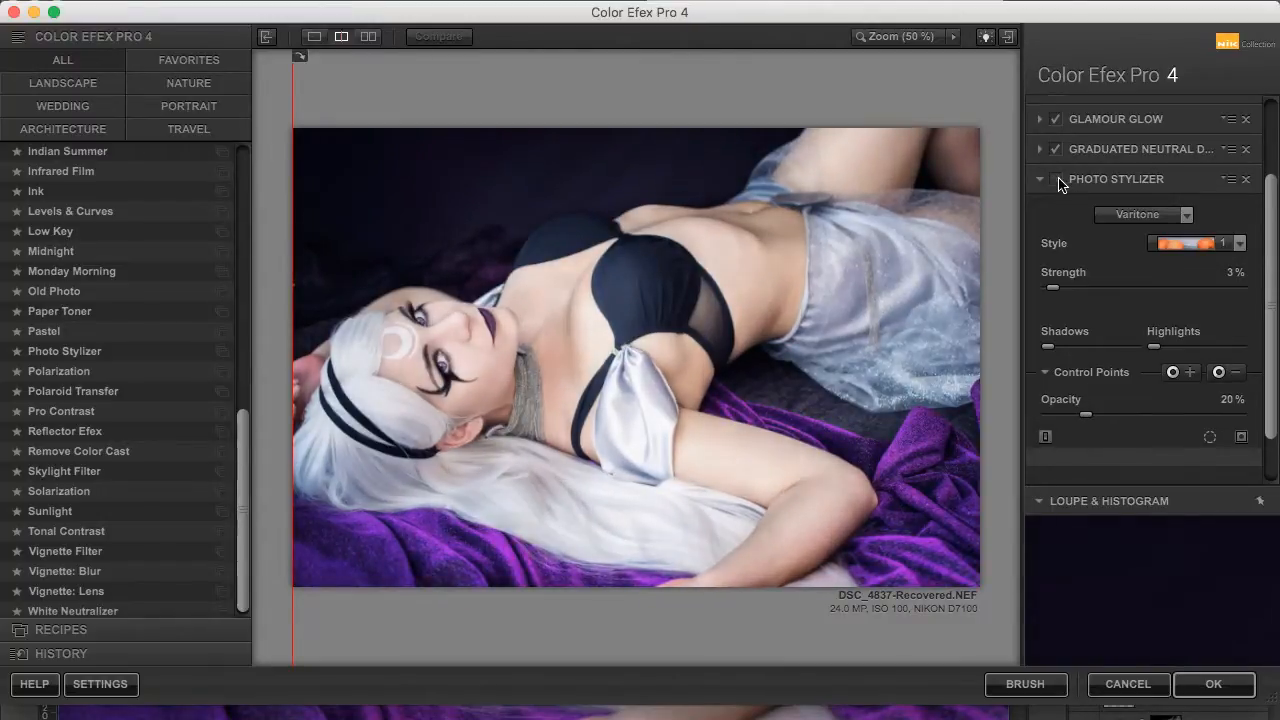
{"action": "scroll", "coordinate": [1060, 400], "scroll_direction": "down", "scroll_amount": 4}
Step: Add an eighth filter, try Polarization and Polaroid Transfer, and settle on Pro Contrast
{"action": "left_click", "coordinate": [1045, 466]}
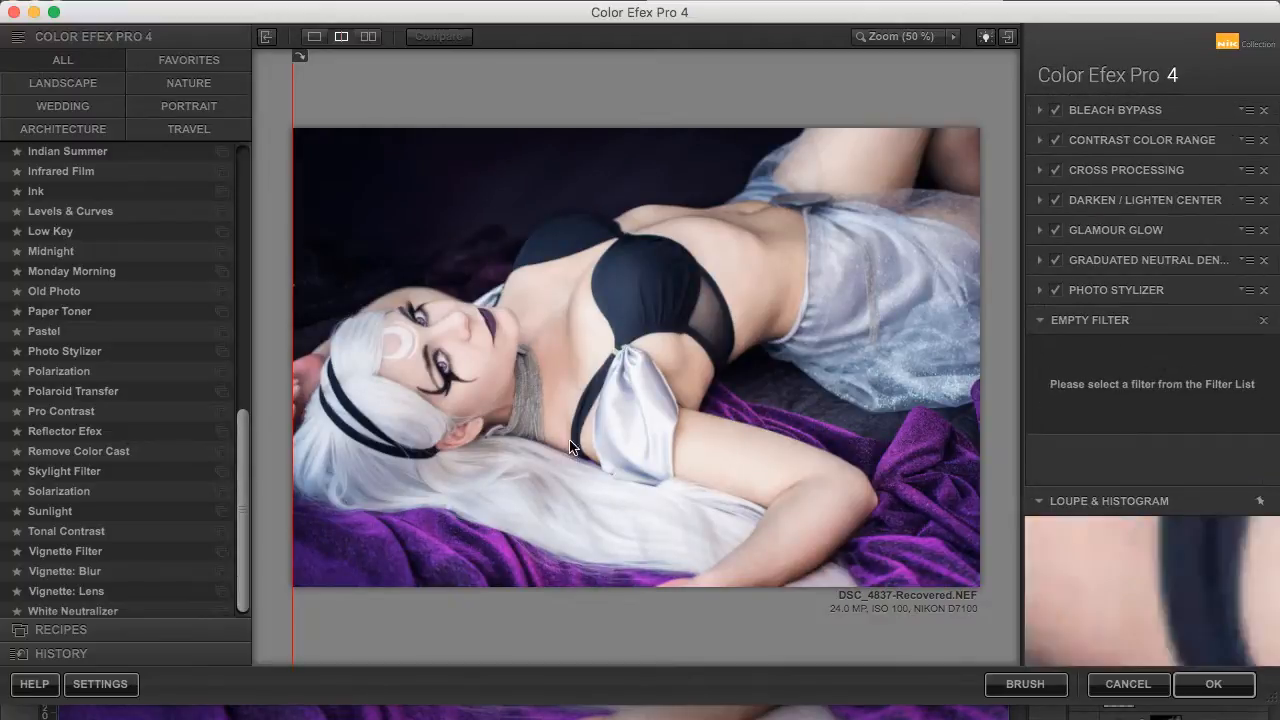
{"action": "left_click", "coordinate": [75, 371]}
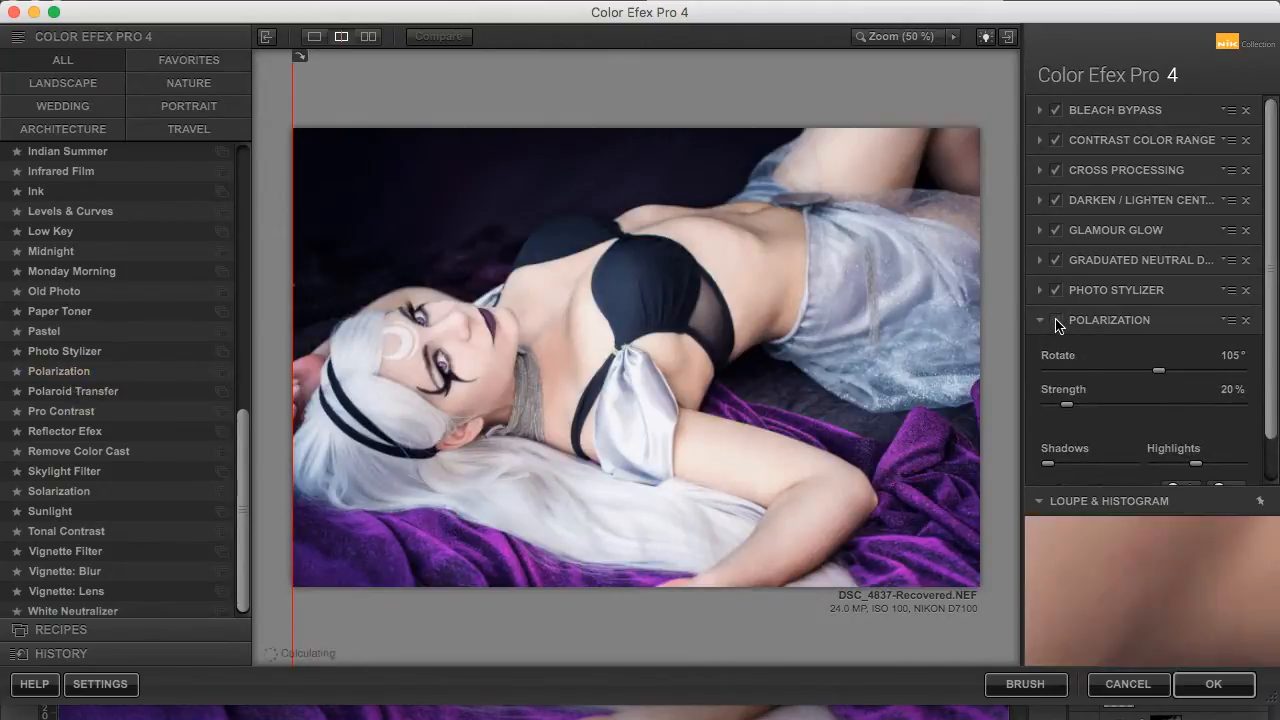
{"action": "left_click", "coordinate": [96, 397]}
{"action": "left_click", "coordinate": [96, 401]}
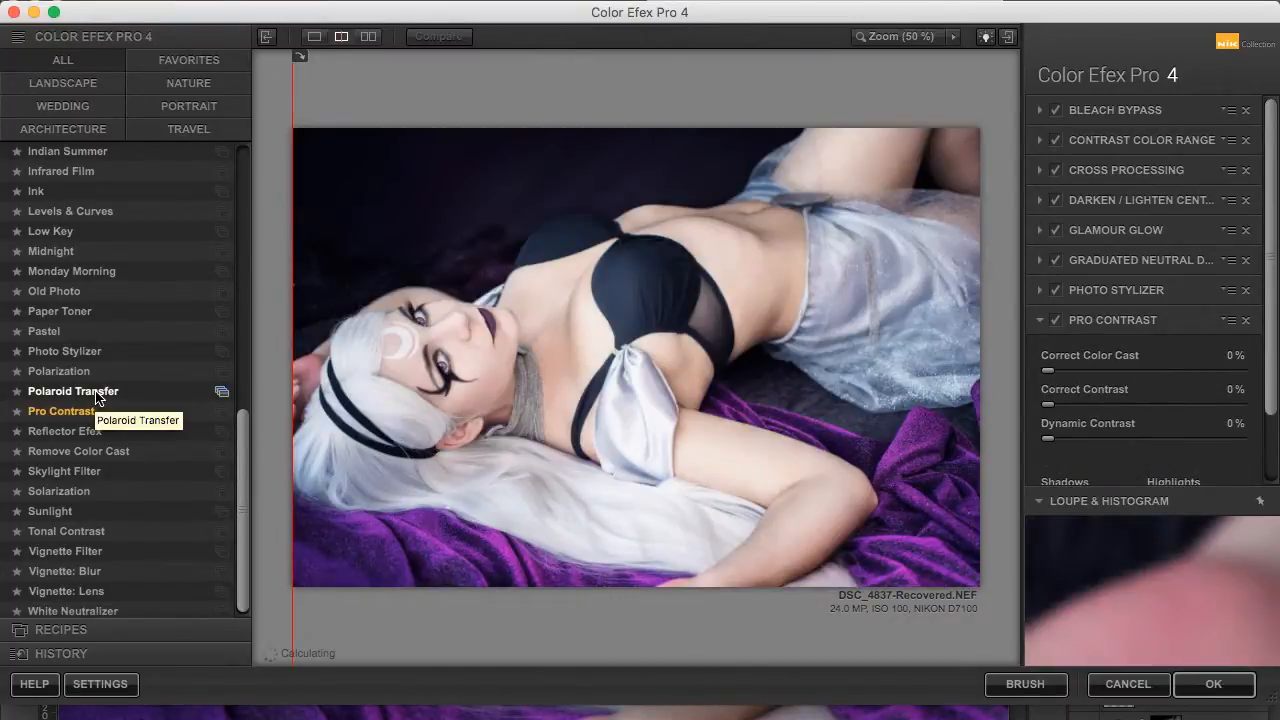
Step: Set Pro Contrast's Correct Color Cast to 5%, Correct Contrast to 15% and Dynamic Contrast to 12%, and compare the effect on and off
{"action": "left_click_drag", "start_coordinate": [1048, 370], "coordinate": [1092, 386]}
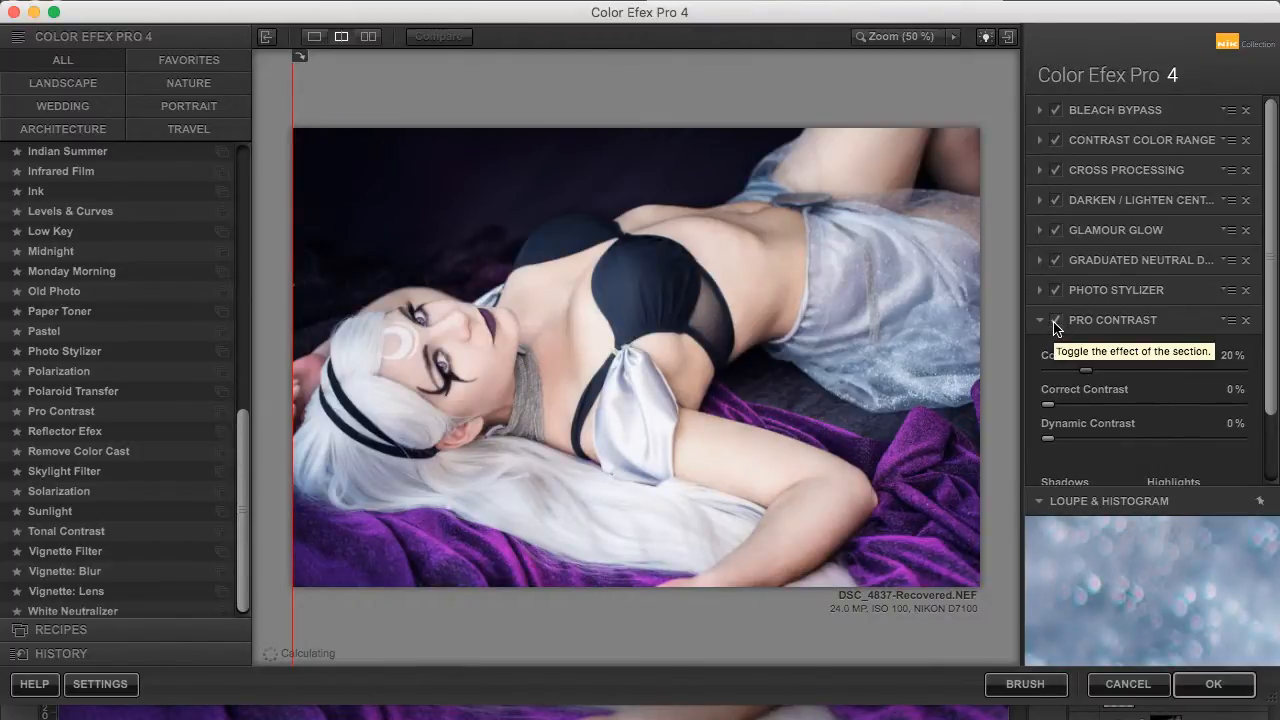
{"action": "left_click_drag", "start_coordinate": [1080, 374], "coordinate": [1071, 438]}
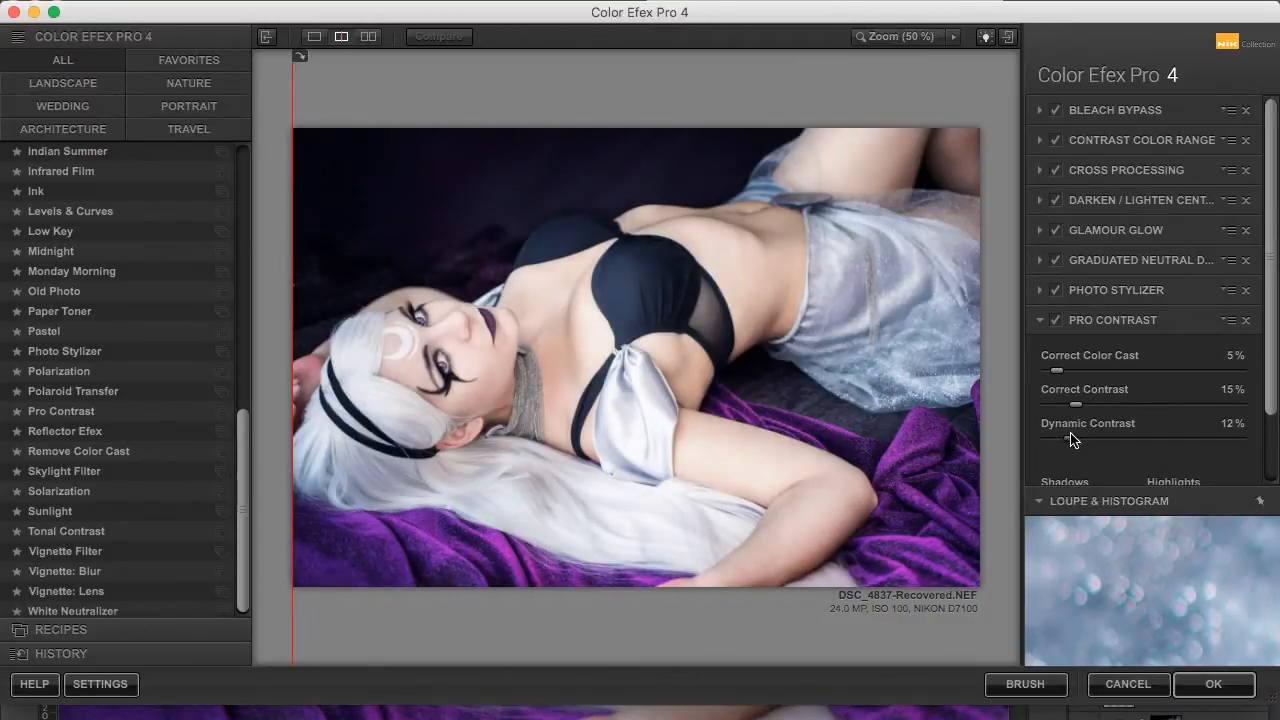
{"action": "left_click", "coordinate": [1058, 324]}
{"action": "left_click", "coordinate": [1058, 324]}
Step: Add a Reflector Efex filter as the ninth filter and set its method to Soft Gold
{"action": "scroll", "coordinate": [1074, 408], "scroll_direction": "down", "scroll_amount": 5}
{"action": "left_click", "coordinate": [1090, 481]}
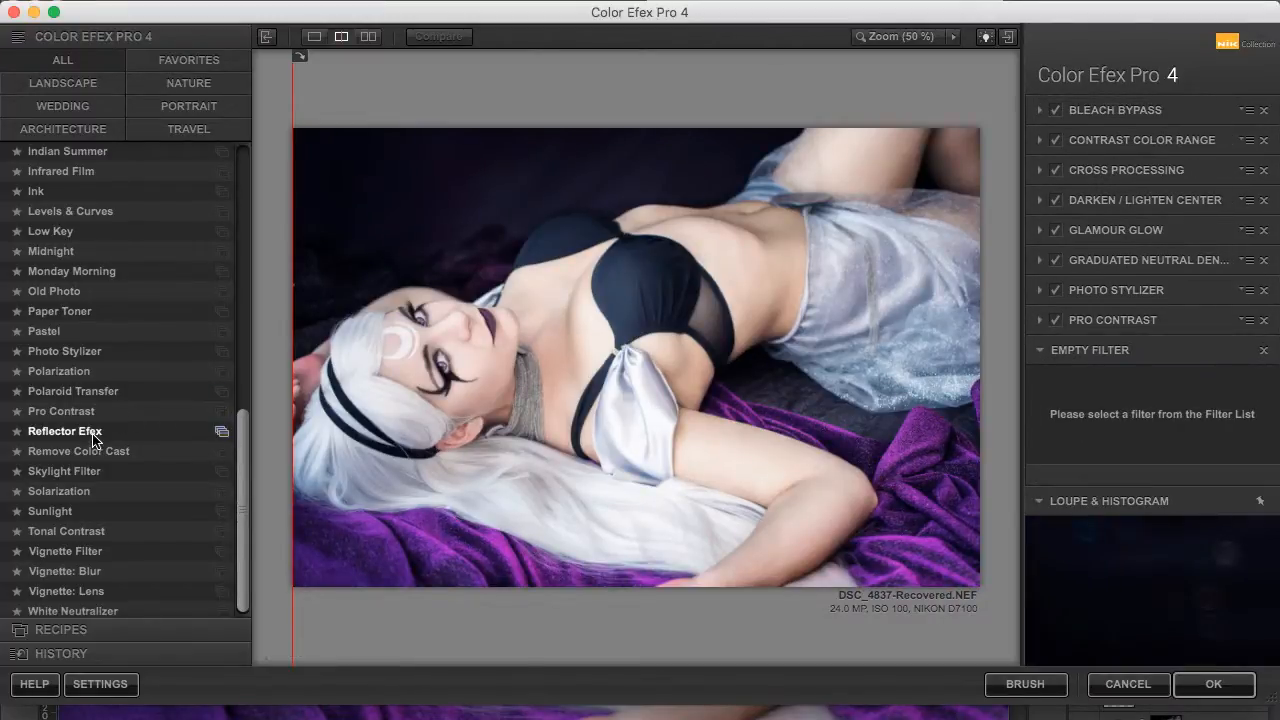
{"action": "left_click", "coordinate": [70, 431]}
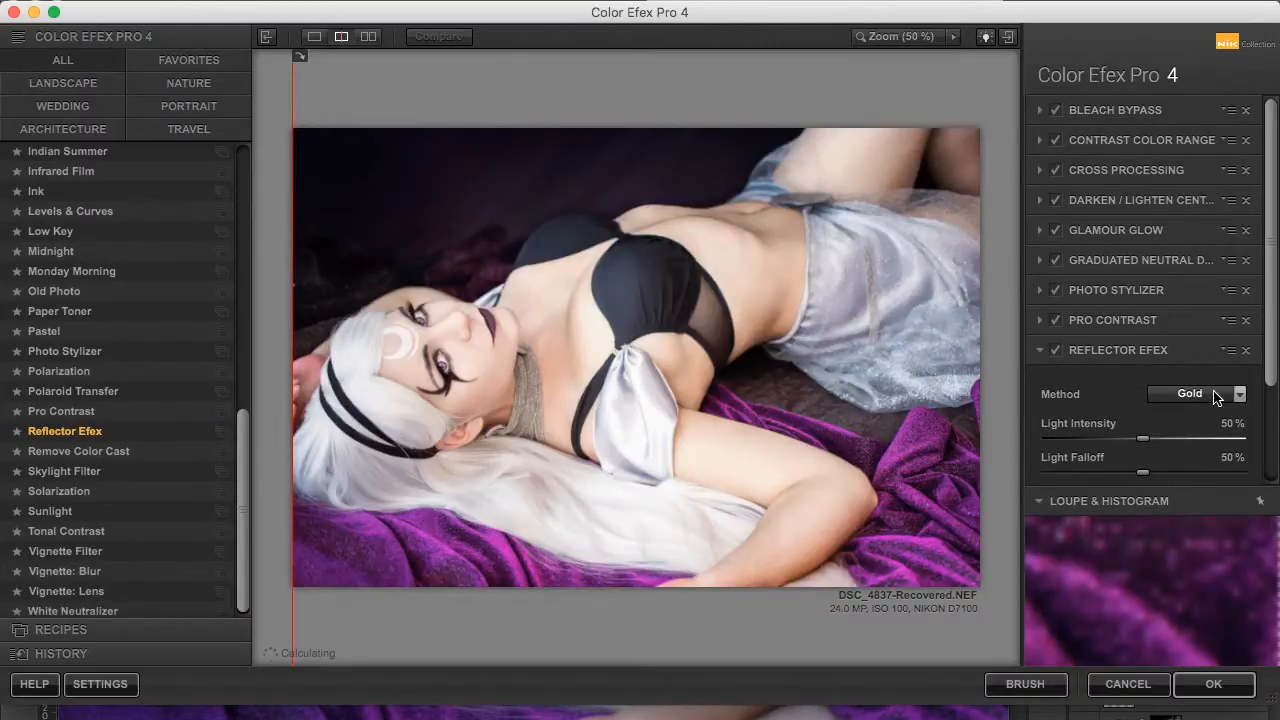
{"action": "left_click", "coordinate": [1223, 394]}
{"action": "left_click", "coordinate": [1205, 358]}
{"action": "left_click", "coordinate": [1199, 396]}
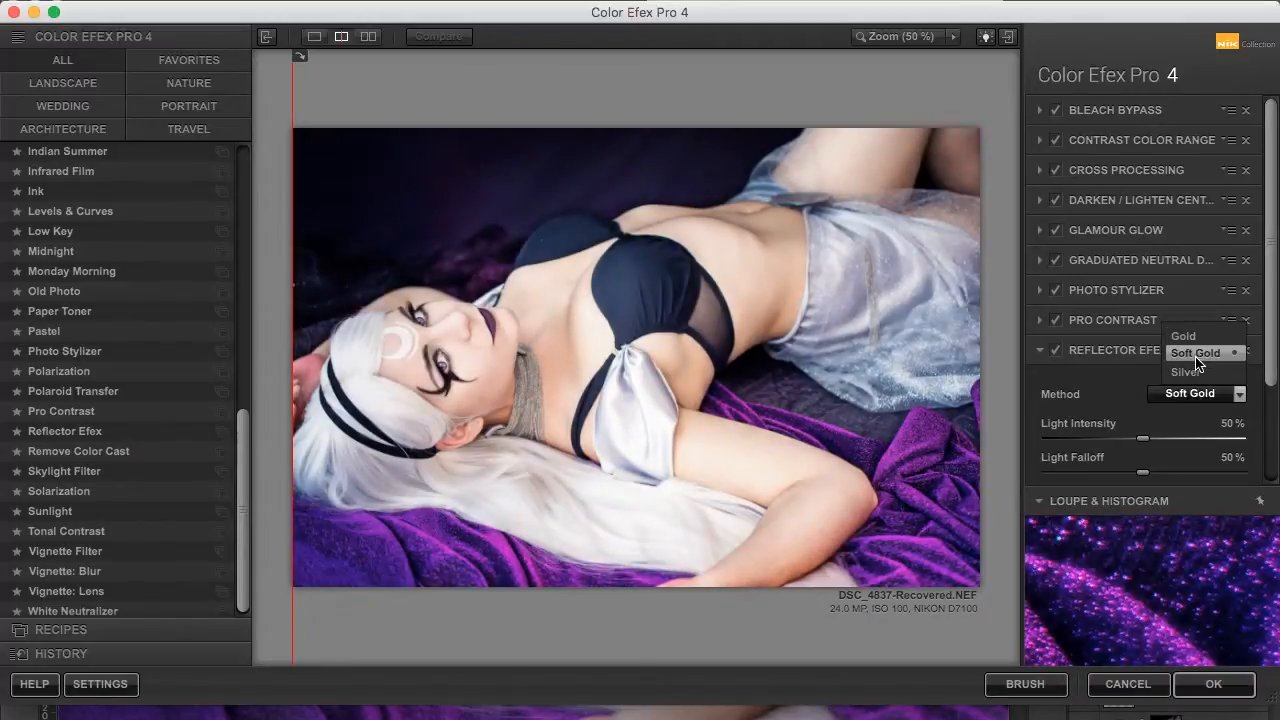
{"action": "left_click", "coordinate": [1196, 355]}
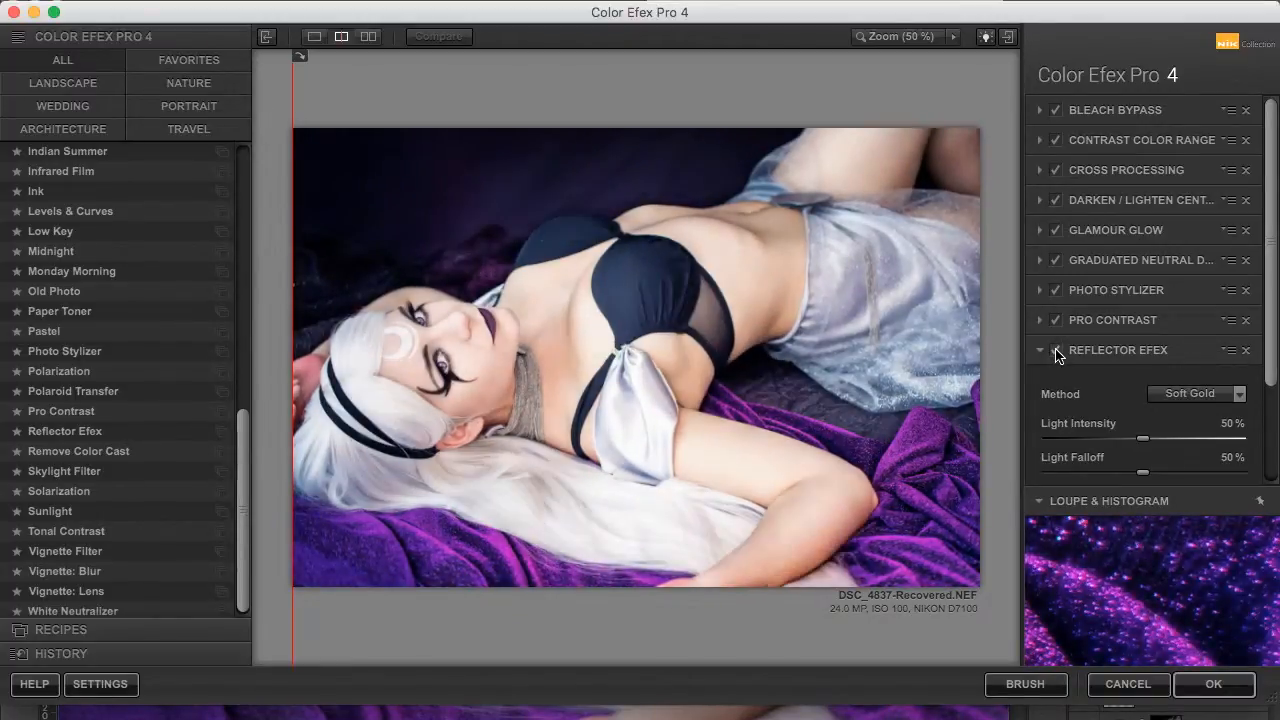
Step: Set the Reflector Efex Light Intensity to 23% and its overall opacity to 73%
{"action": "left_click", "coordinate": [1076, 440]}
{"action": "scroll", "coordinate": [1072, 443], "scroll_direction": "down", "scroll_amount": 2}
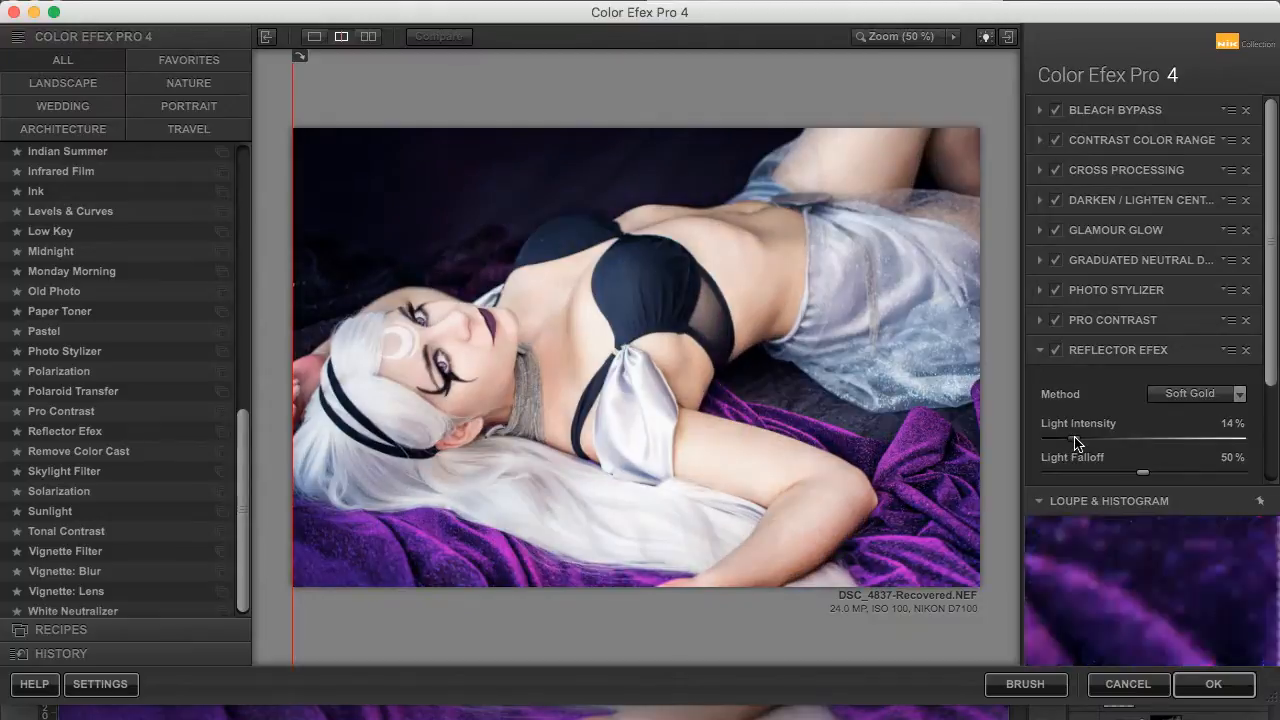
{"action": "left_click", "coordinate": [1091, 418]}
{"action": "scroll", "coordinate": [1104, 456], "scroll_direction": "down", "scroll_amount": 4}
{"action": "left_click", "coordinate": [1095, 442]}
{"action": "scroll", "coordinate": [1100, 455], "scroll_direction": "down", "scroll_amount": 1}
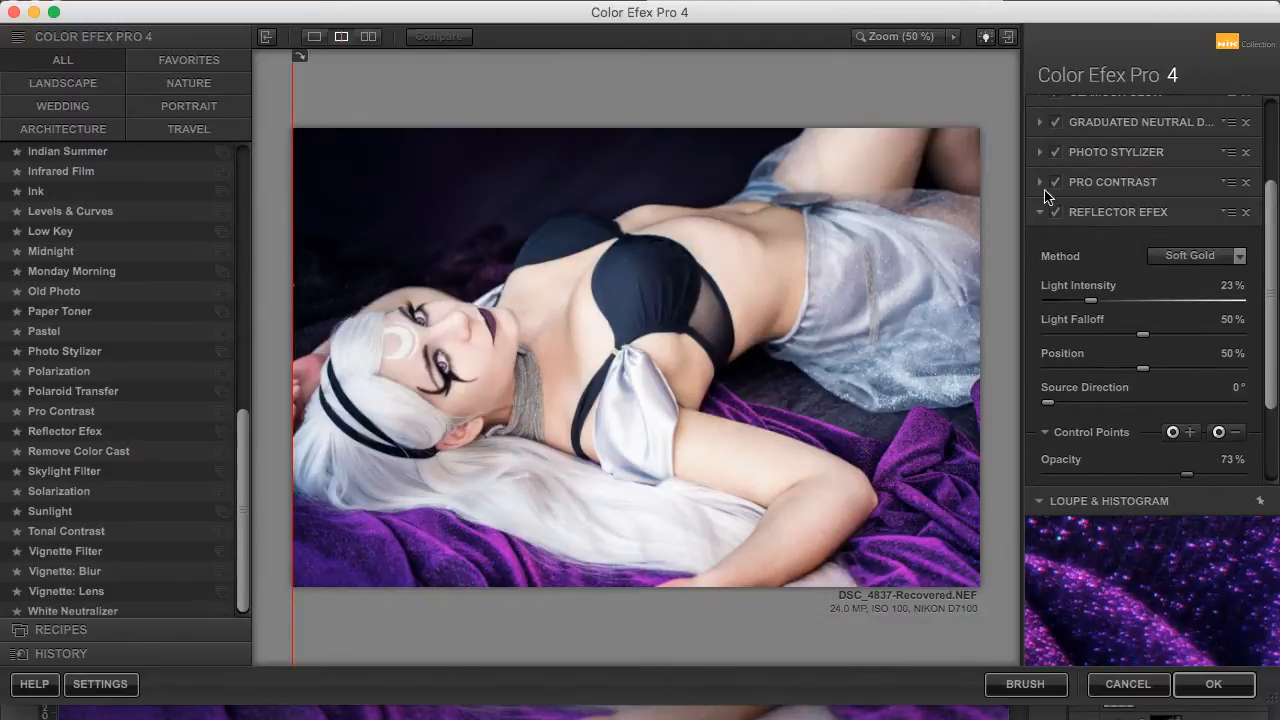
{"action": "scroll", "coordinate": [1058, 222], "scroll_direction": "down", "scroll_amount": 3}
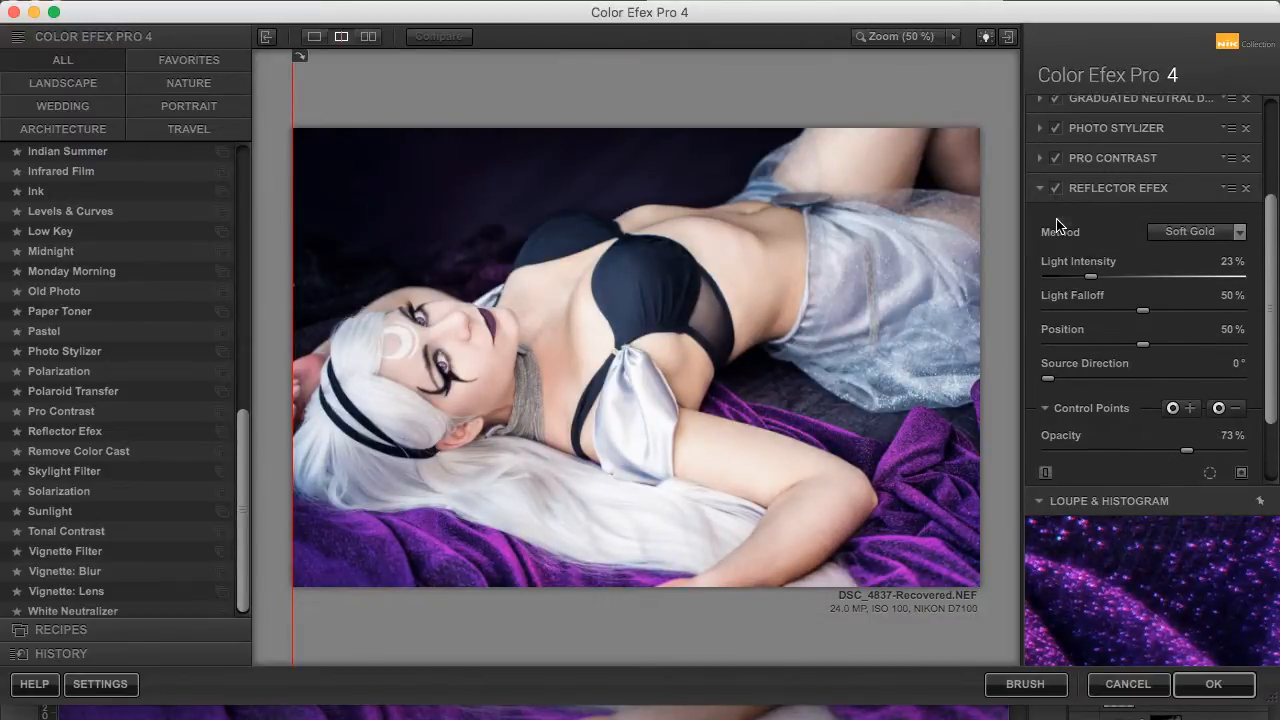
Step: Try Skylight Filter, Sunlight and White Neutralizer as a tenth filter, and remove the trial filter
{"action": "left_click", "coordinate": [1090, 472]}
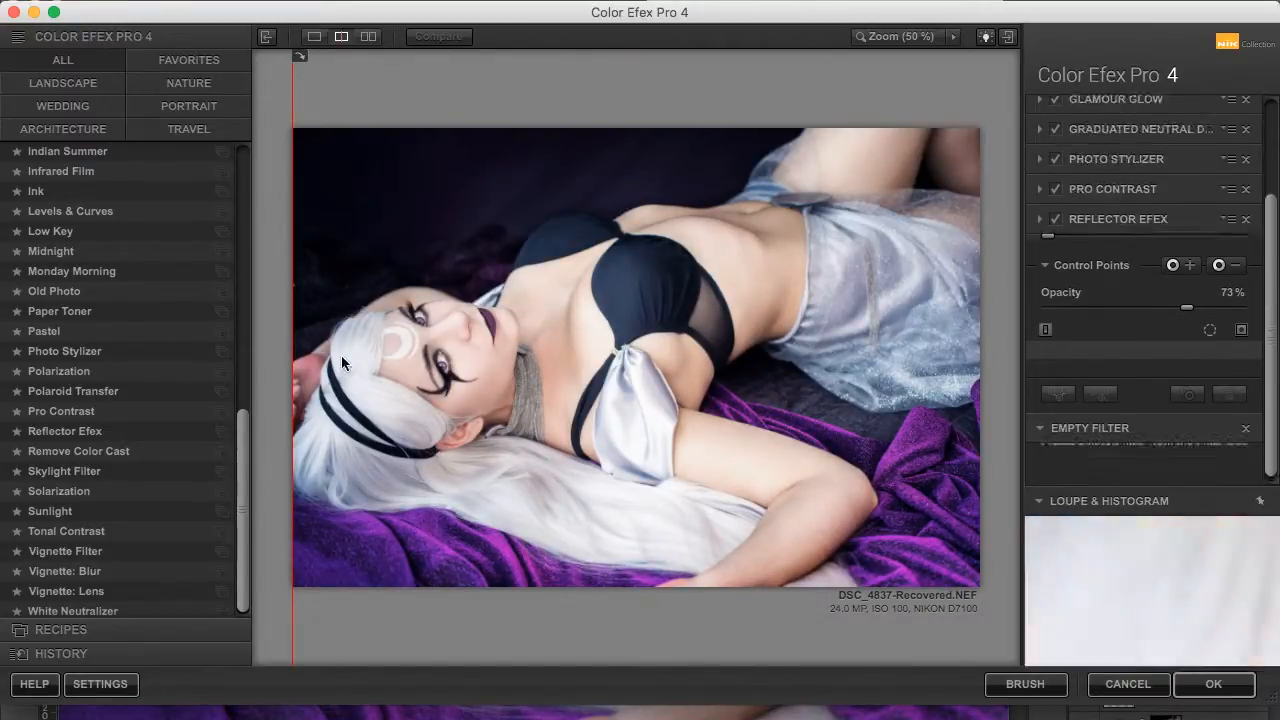
{"action": "left_click", "coordinate": [102, 452]}
{"action": "key", "text": "Down"}
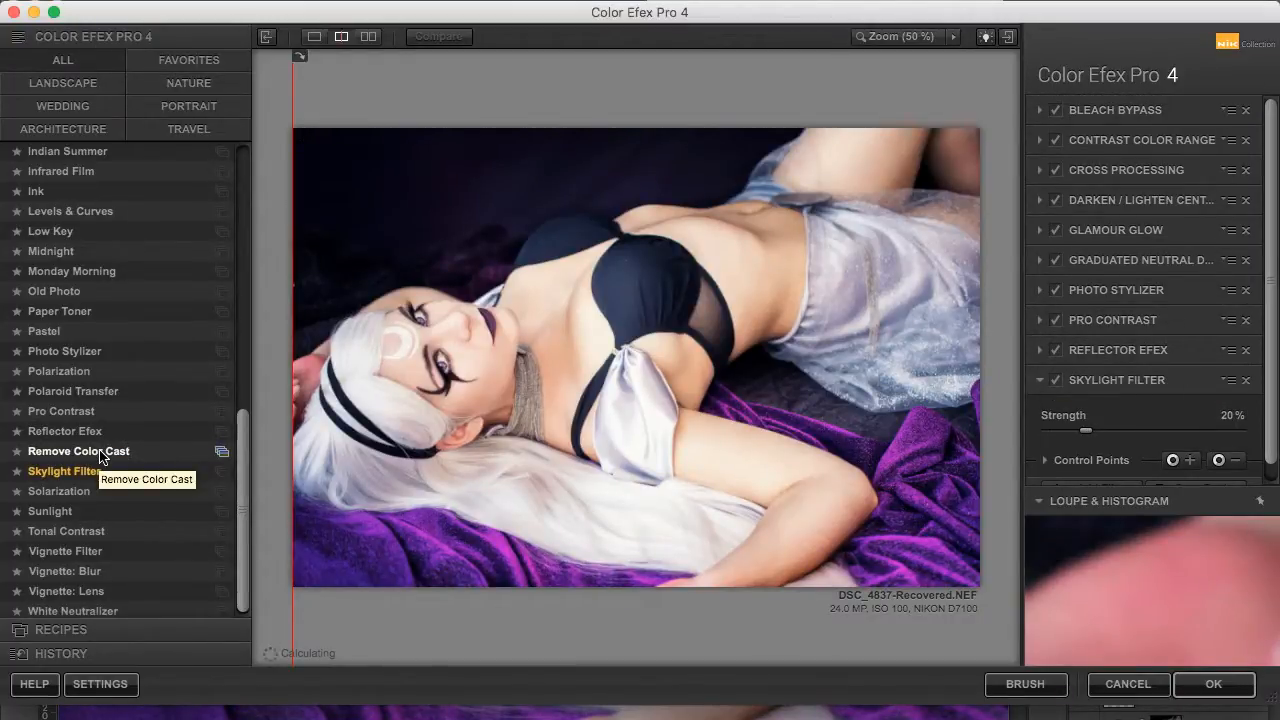
{"action": "key", "text": "Down"}
{"action": "key", "text": "Down"}
{"action": "key", "text": "Down"}
{"action": "key", "text": "Down"}
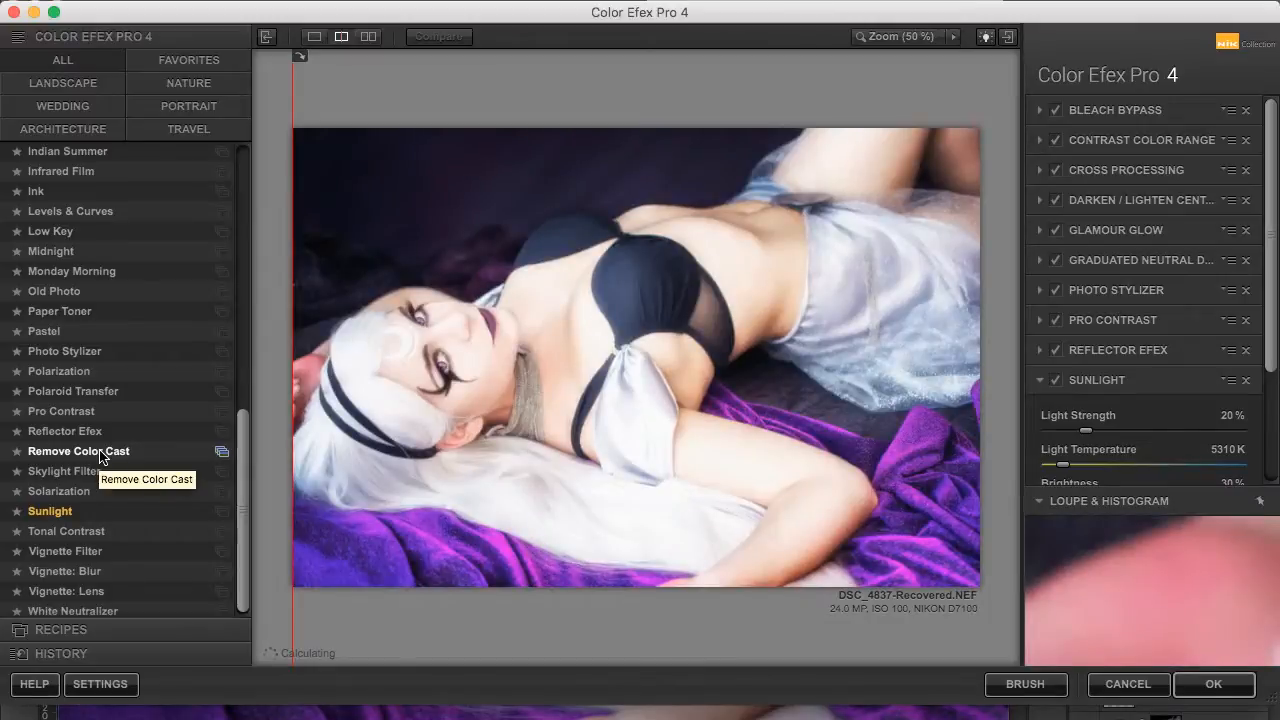
{"action": "key", "text": "Down"}
{"action": "key", "text": "Down"}
{"action": "key", "text": "Down"}
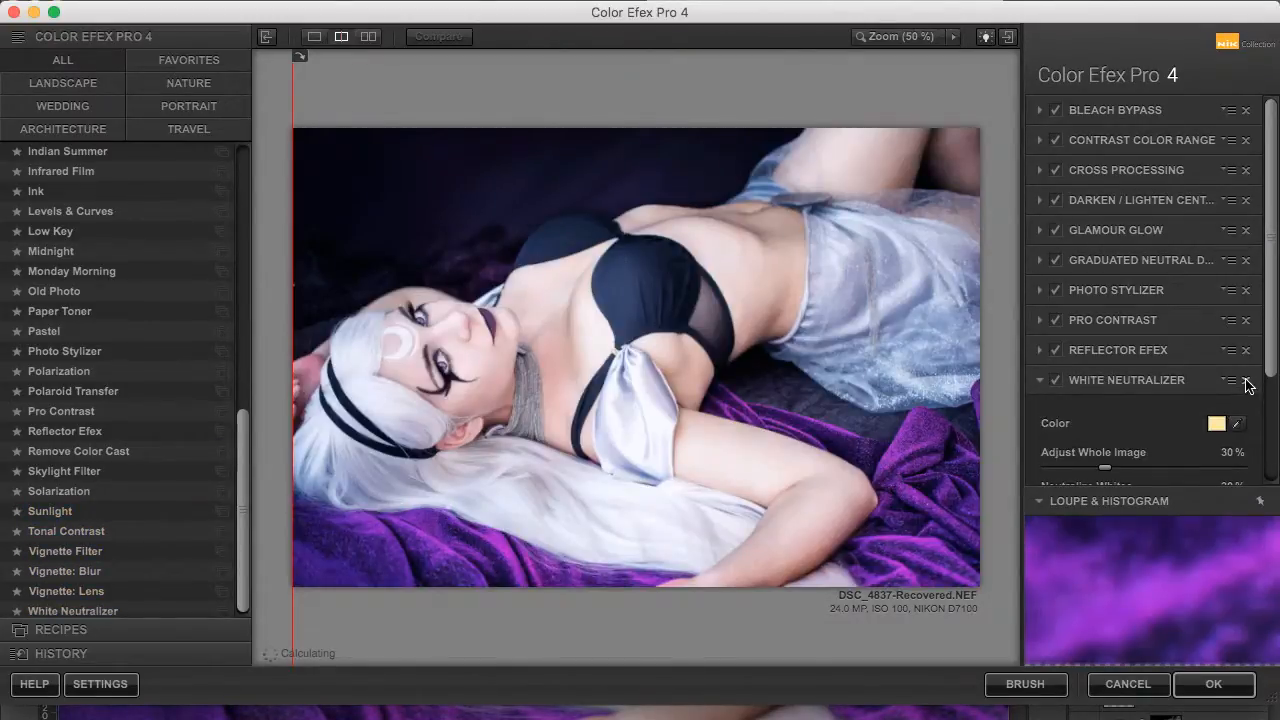
{"action": "left_click", "coordinate": [1245, 380]}
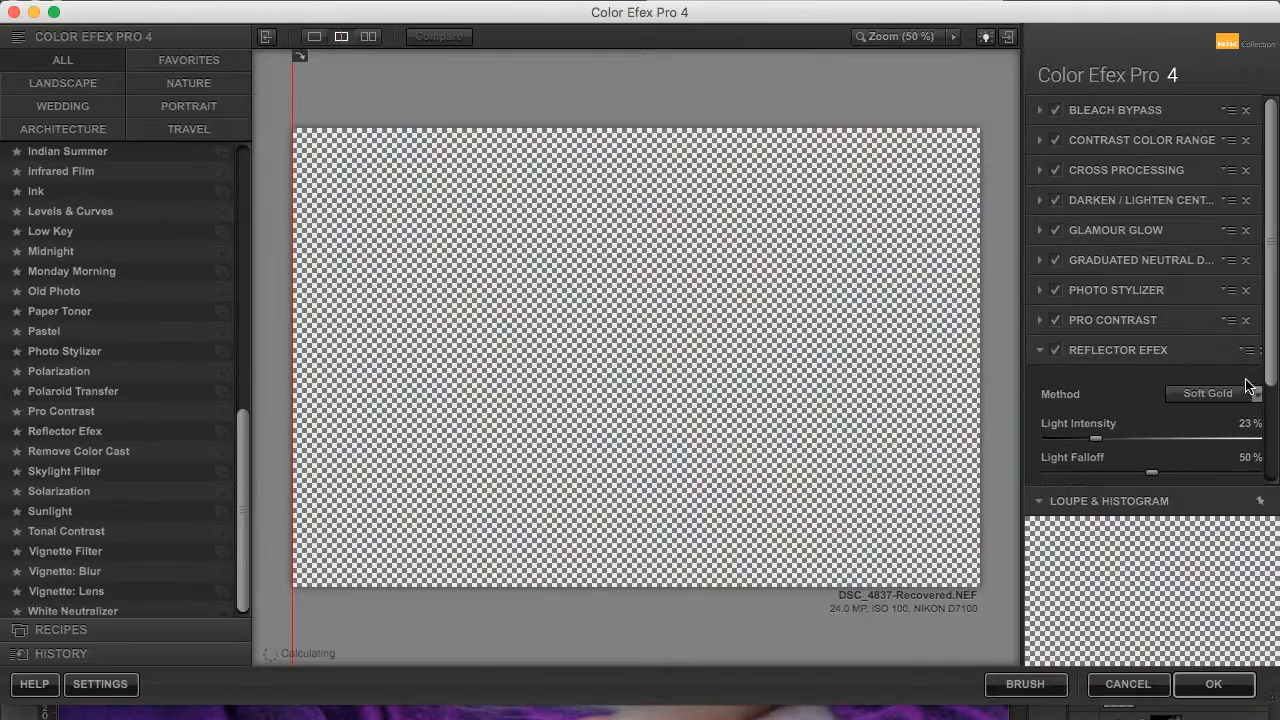
Step: Turn off every filter in the stack, from Bleach Bypass through Reflector Efex
{"action": "left_click_drag", "start_coordinate": [297, 202], "coordinate": [93, 629]}
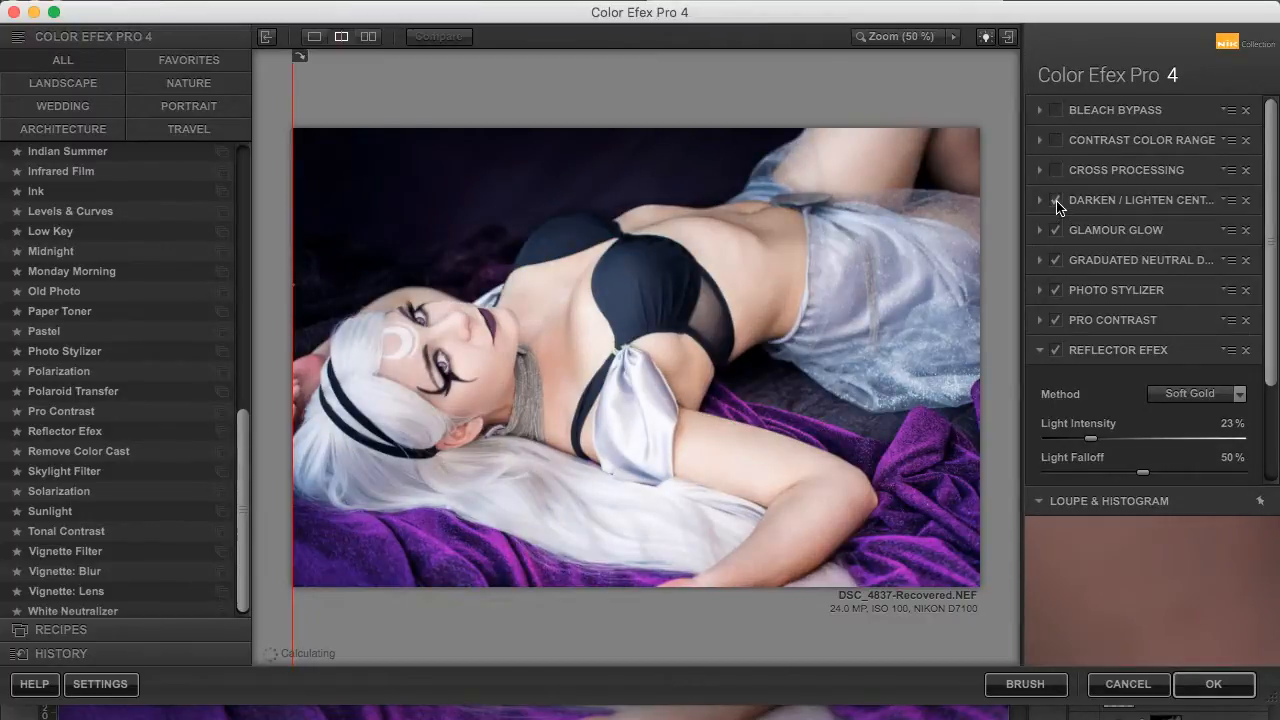
{"action": "left_click", "coordinate": [1056, 230]}
{"action": "left_click", "coordinate": [1056, 260]}
{"action": "left_click", "coordinate": [1056, 320]}
{"action": "left_click", "coordinate": [1056, 350]}
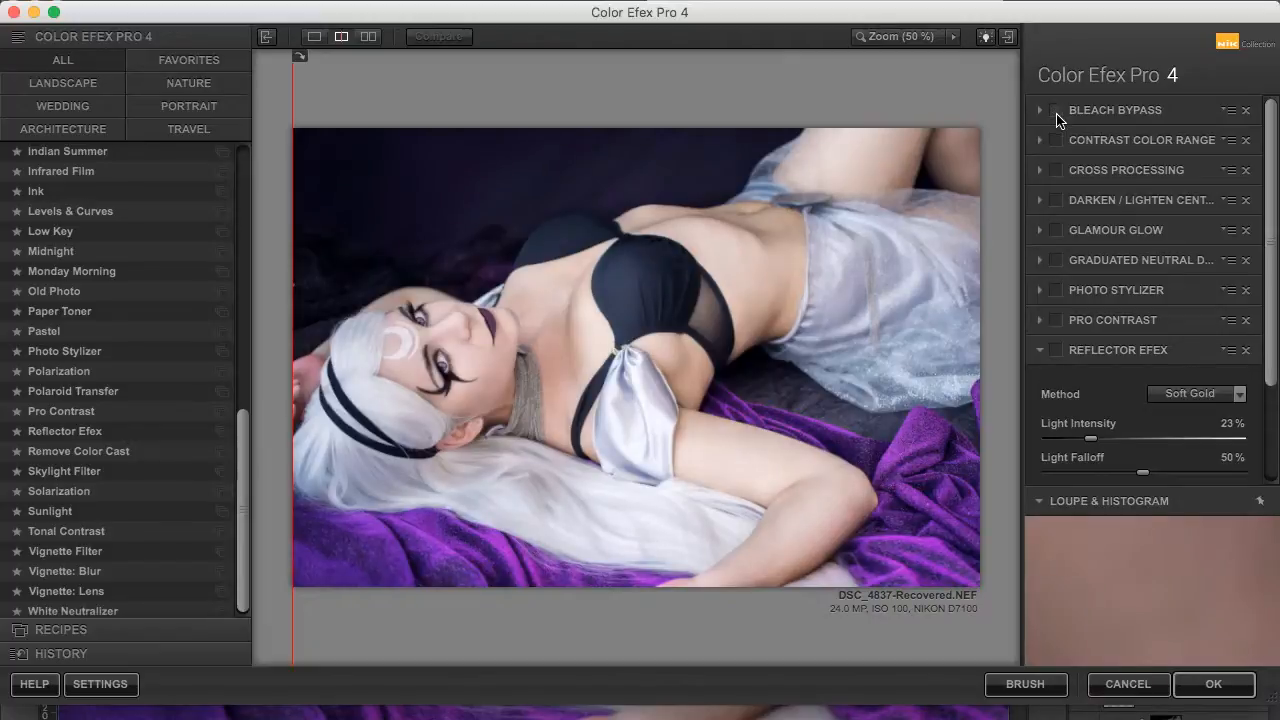
Step: Turn the filters back on while checking their effects, deleting Pro Contrast and leaving Cross Processing off
{"action": "left_click", "coordinate": [1057, 172]}
{"action": "left_click", "coordinate": [1057, 202]}
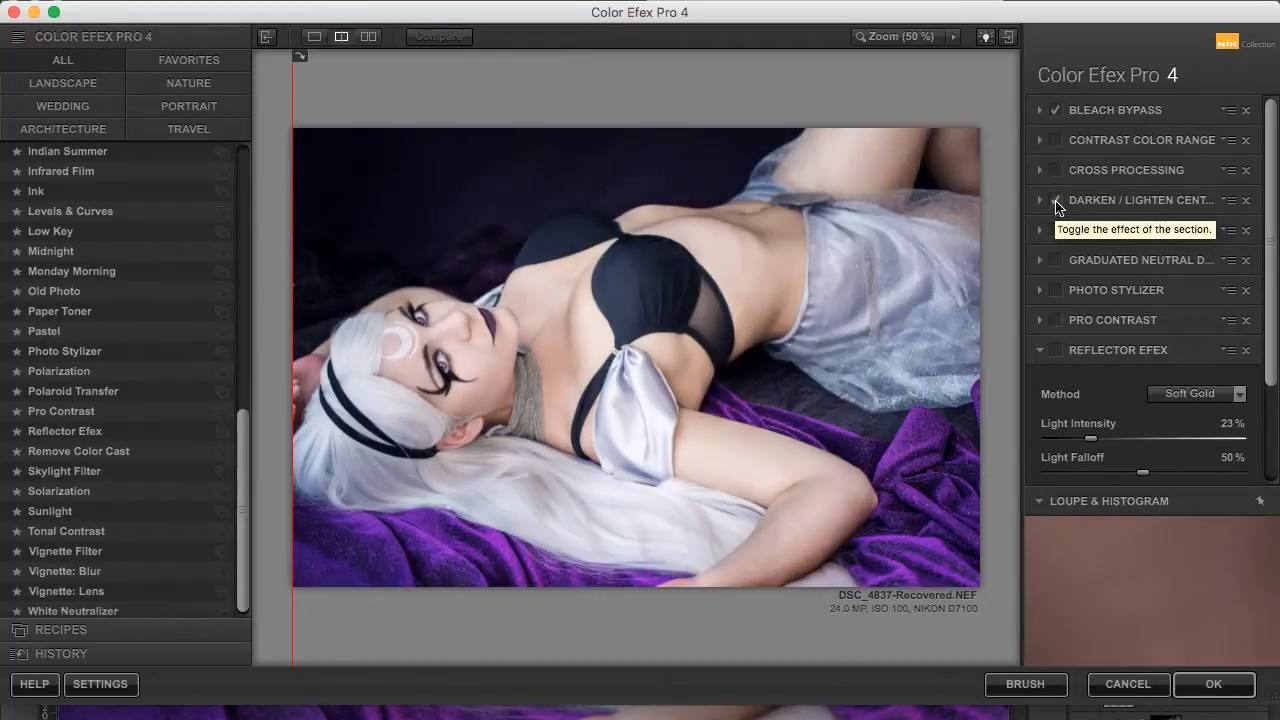
{"action": "left_click", "coordinate": [1056, 112]}
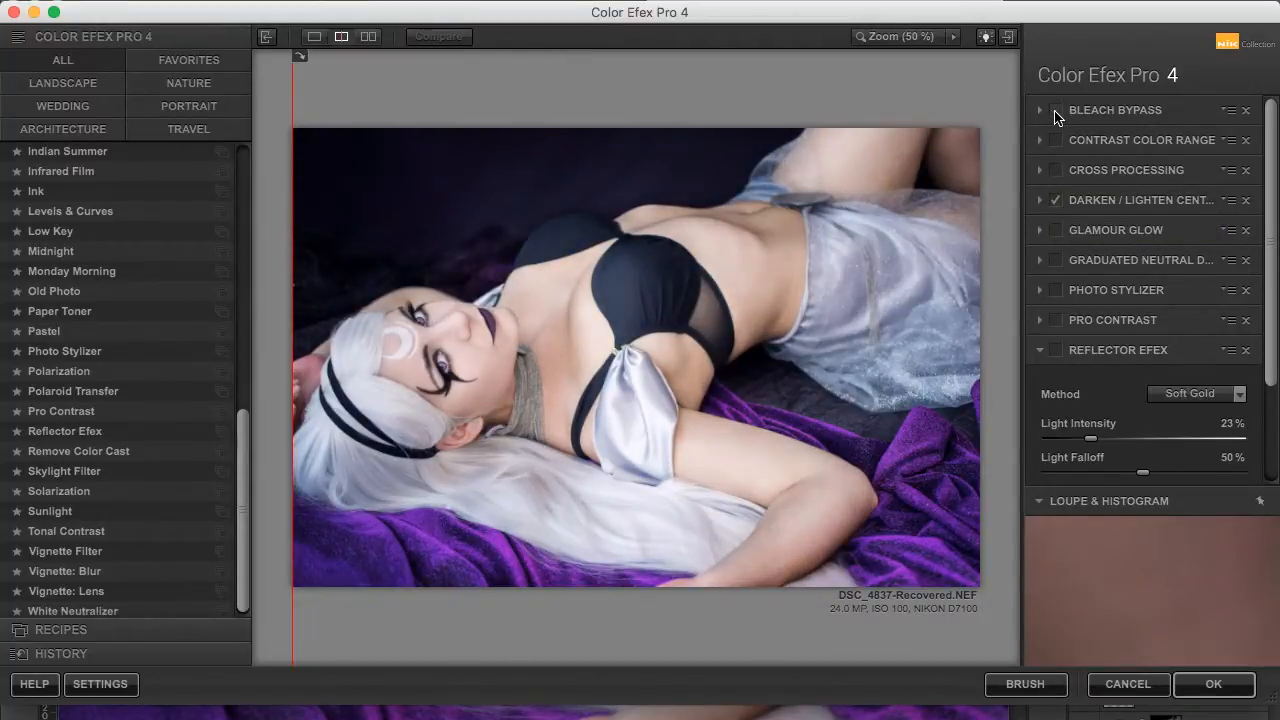
{"action": "left_click", "coordinate": [1056, 262]}
{"action": "left_click", "coordinate": [1100, 320]}
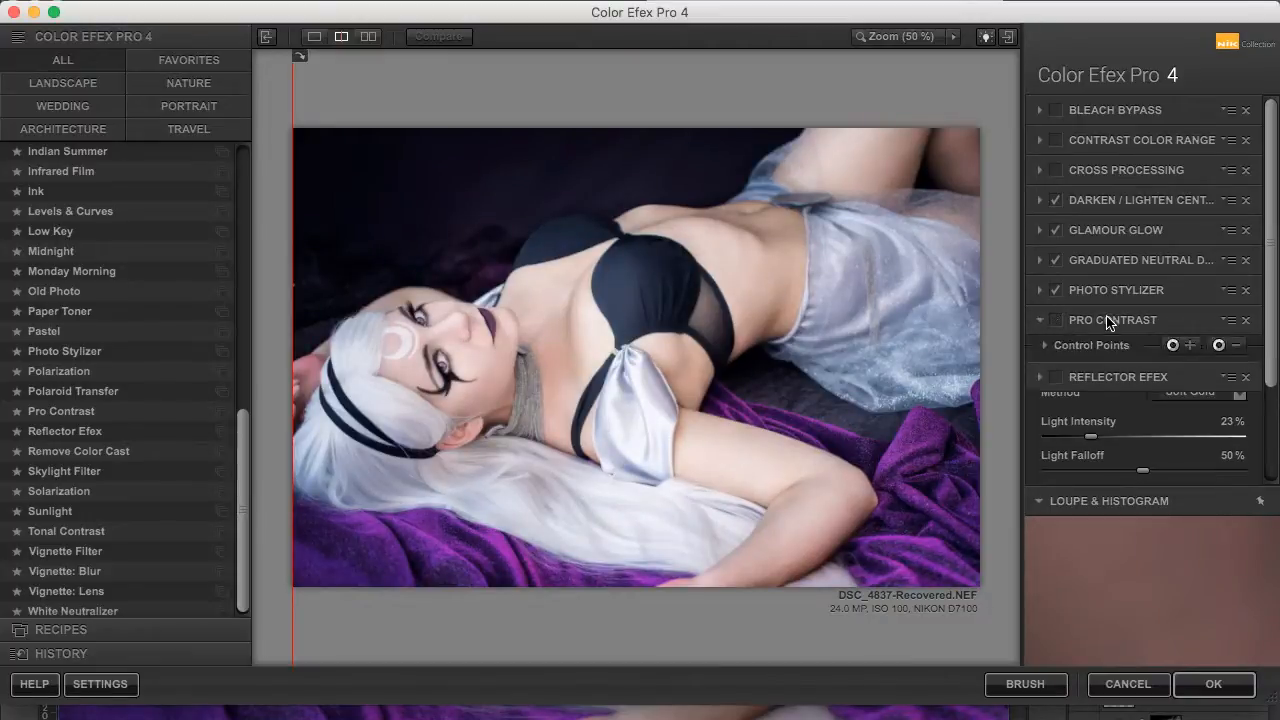
{"action": "left_click", "coordinate": [1246, 320]}
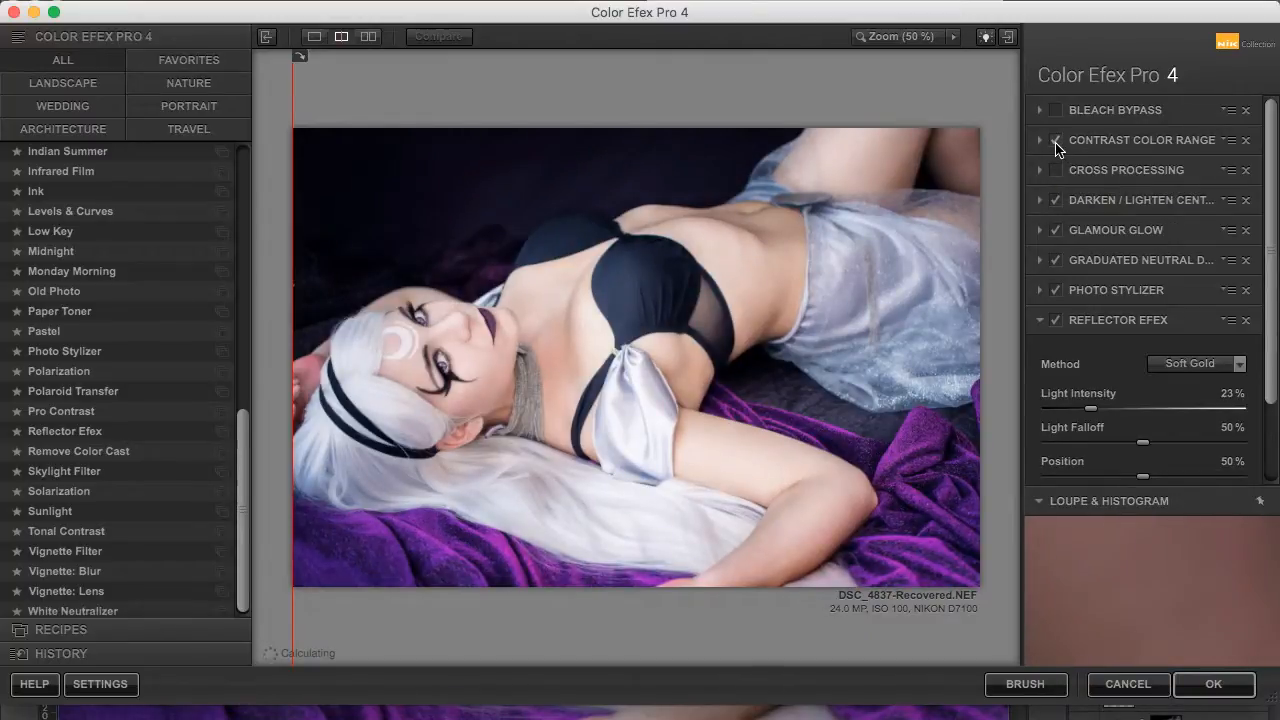
{"action": "left_click", "coordinate": [1056, 110]}
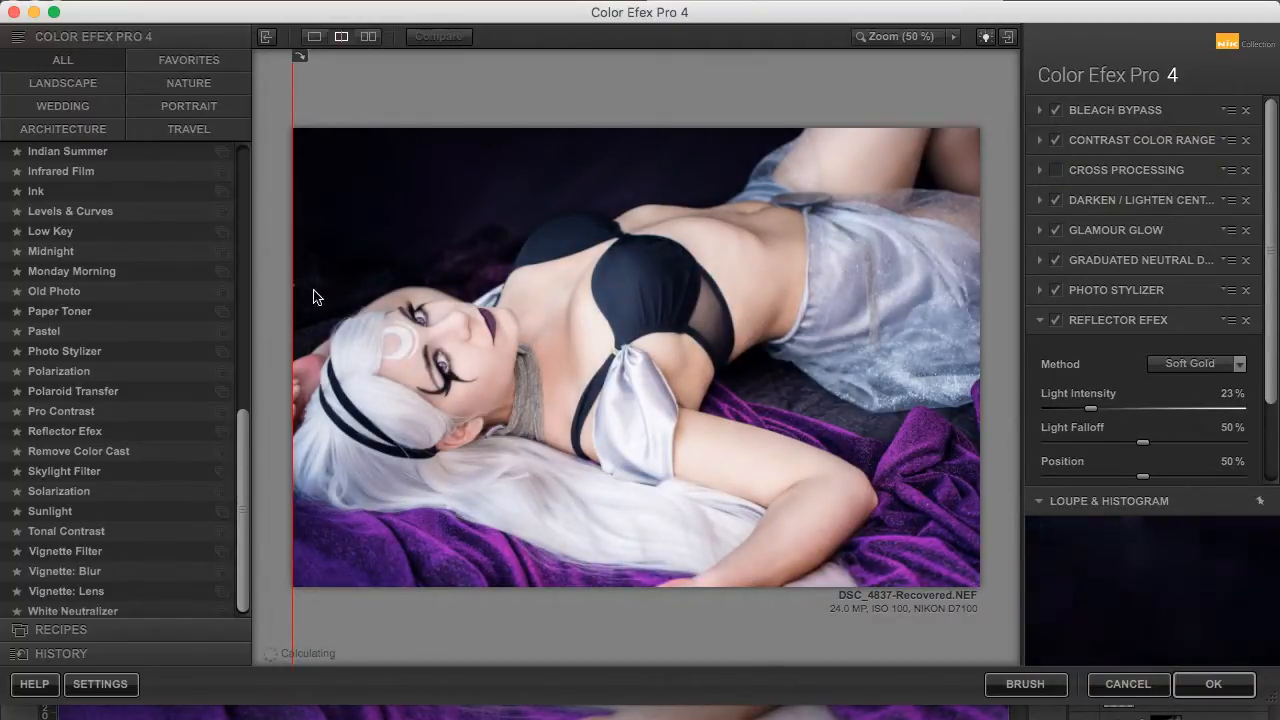
Step: Apply the filter stack and compare the photo with the Color Efex Pro 4 layer hidden and shown
{"action": "left_click_drag", "start_coordinate": [292, 294], "coordinate": [1053, 412]}
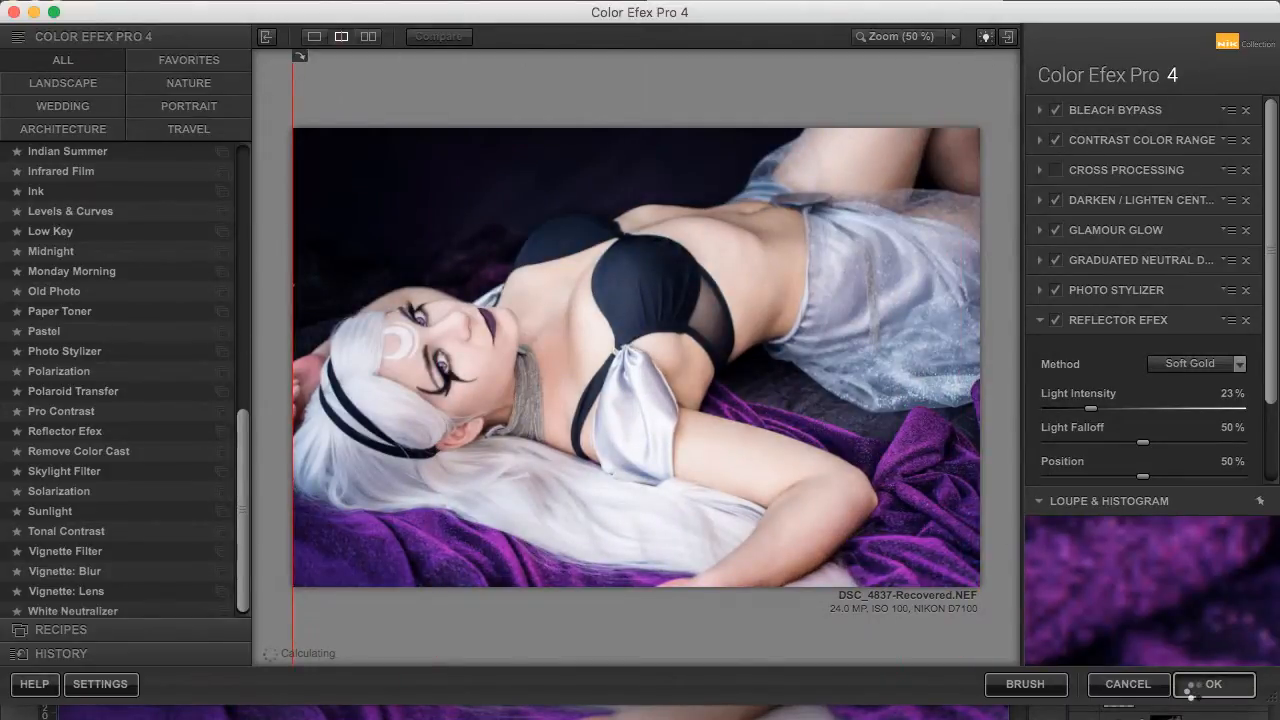
{"action": "left_click", "coordinate": [1214, 684]}
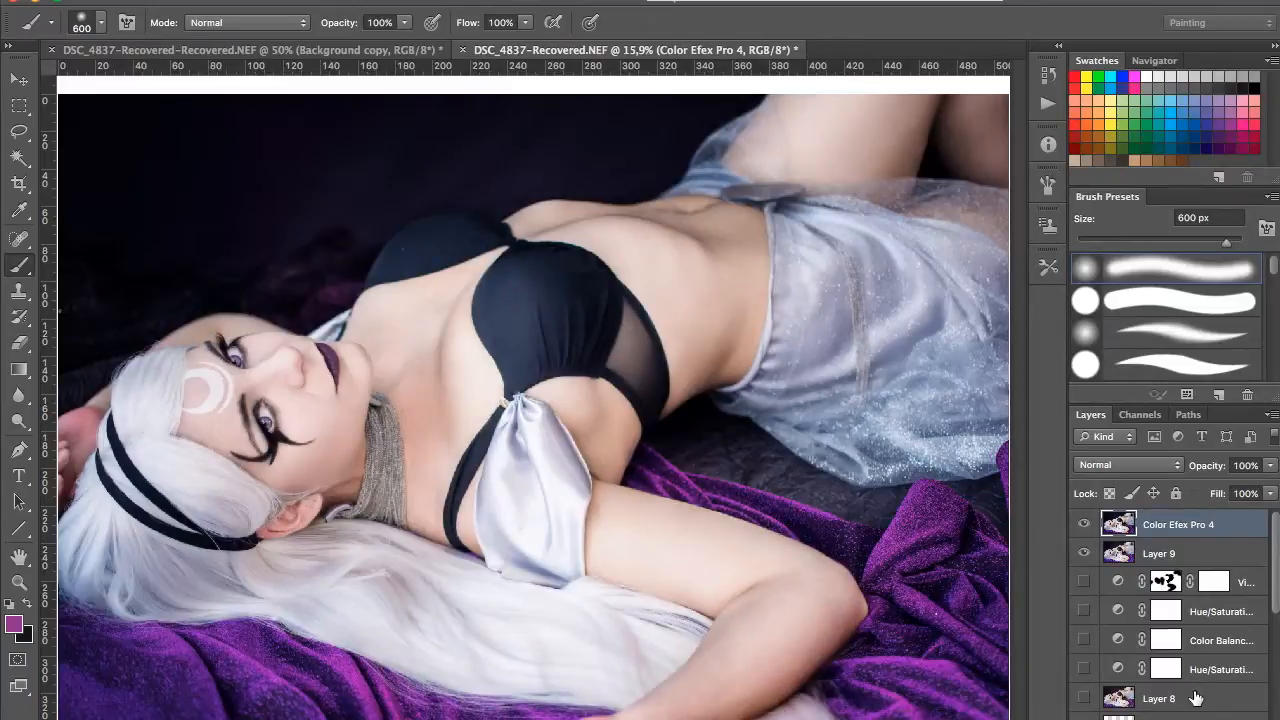
{"action": "left_click", "coordinate": [1085, 524]}
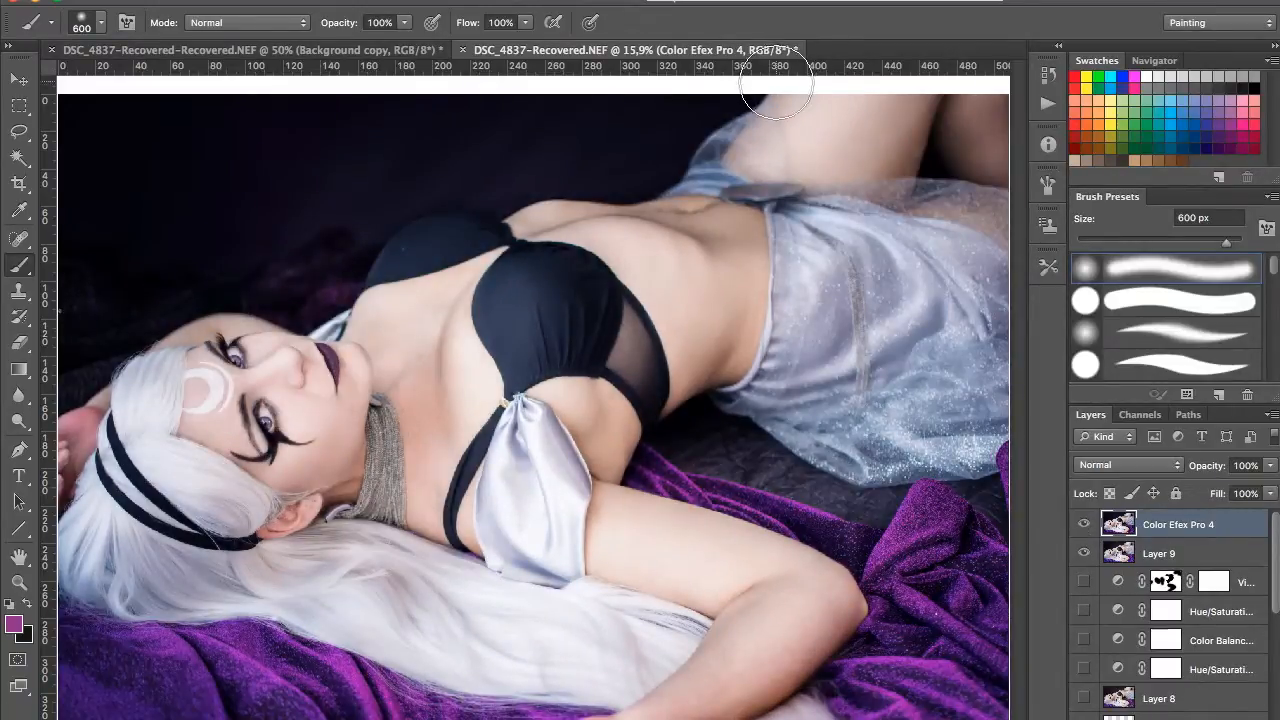
{"action": "left_click", "coordinate": [1084, 524]}
{"action": "left_click", "coordinate": [1084, 524]}
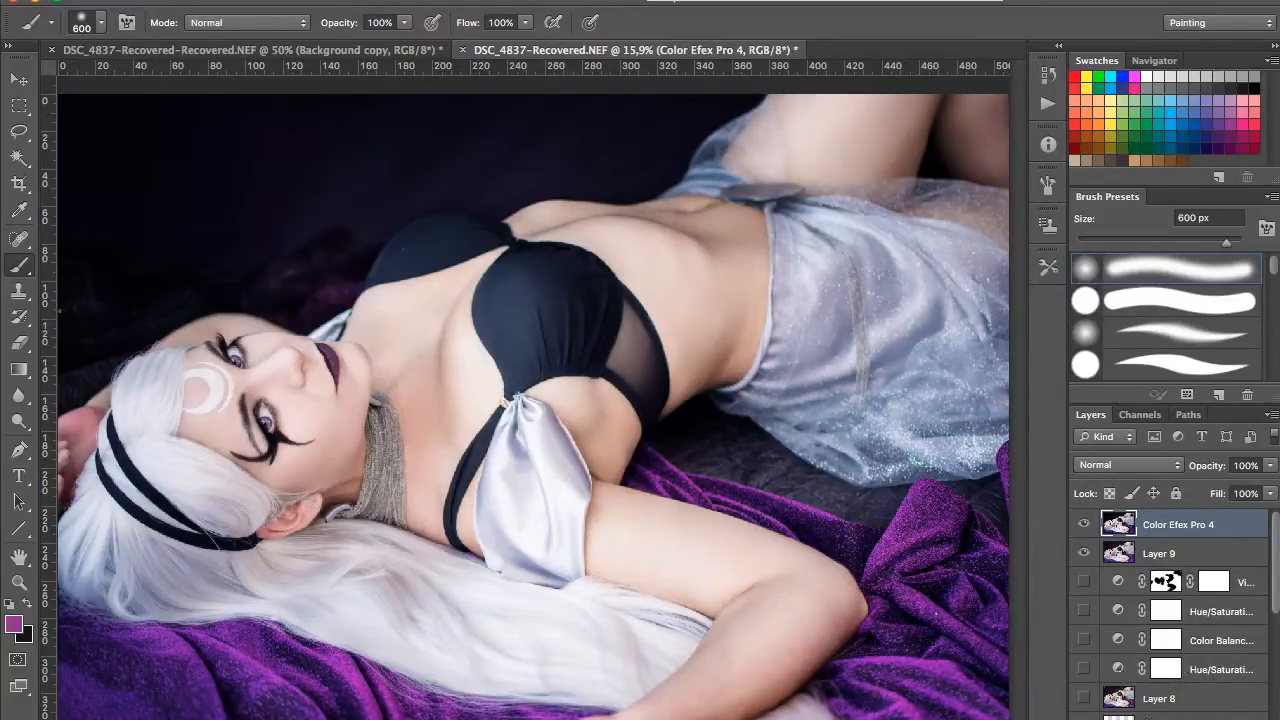
Step: Add a Curves adjustment layer and pull a lower-midtone point down to input 77, output 59 to darken the photo
{"action": "left_click", "coordinate": [1158, 719]}
{"action": "left_click", "coordinate": [1192, 527]}
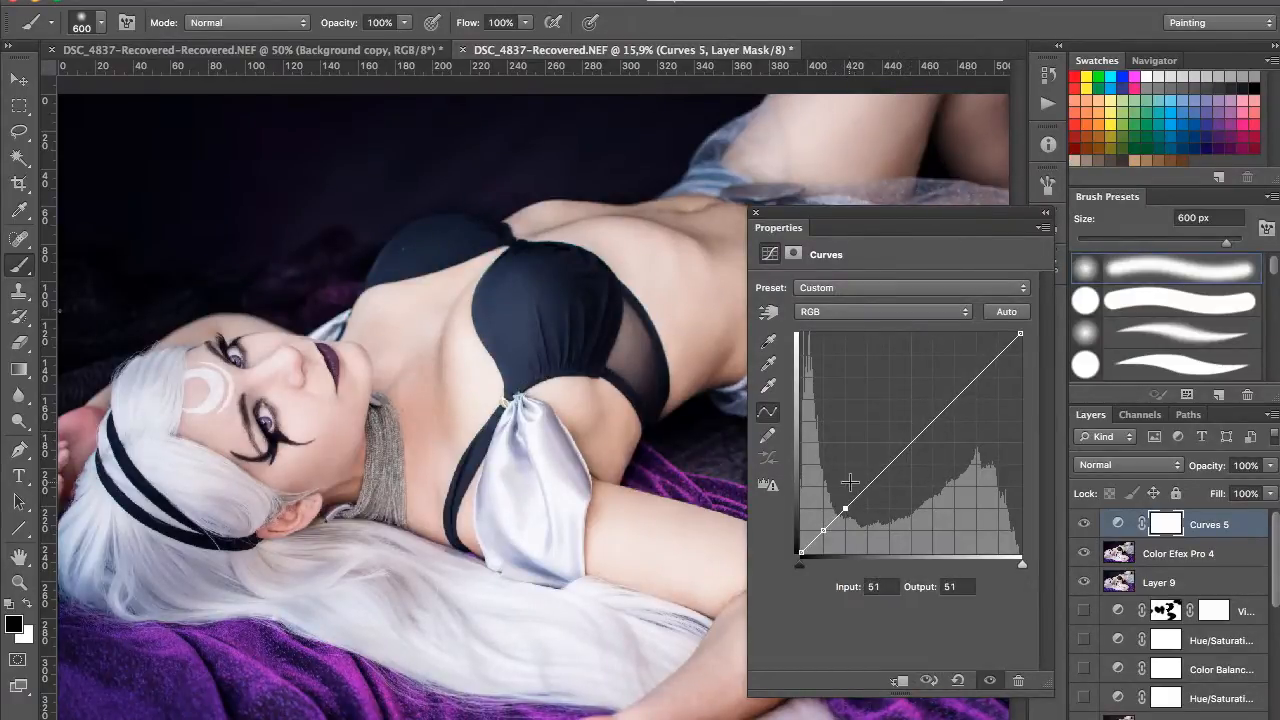
{"action": "key", "text": "Down"}
{"action": "key", "text": "Down"}
{"action": "key", "text": "Down"}
{"action": "key", "text": "Down"}
{"action": "key", "text": "Down"}
{"action": "key", "text": "Down"}
{"action": "key", "text": "Down"}
{"action": "key", "text": "Down"}
{"action": "key", "text": "Down"}
{"action": "key", "text": "Down"}
{"action": "key", "text": "Down"}
{"action": "key", "text": "Down"}
{"action": "key", "text": "Down"}
{"action": "key", "text": "Down"}
{"action": "key", "text": "Down"}
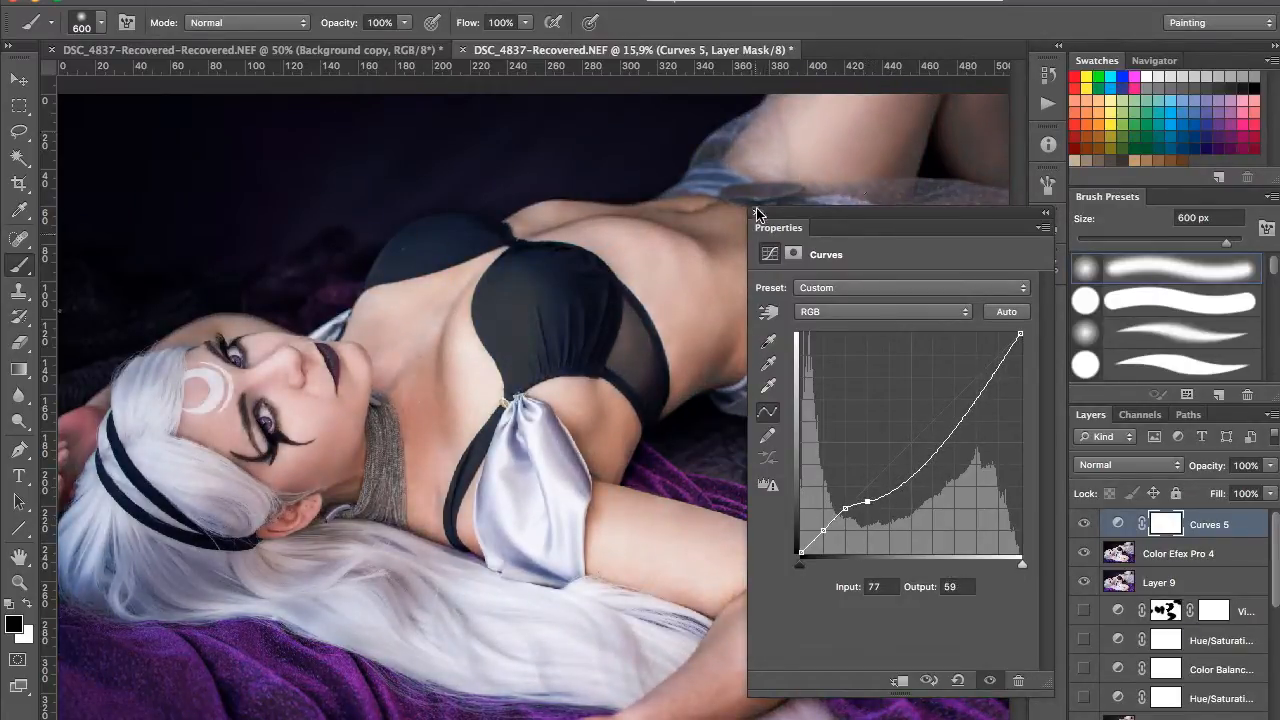
Step: Compare the photo with the darkening Curves layer hidden and shown
{"action": "left_click", "coordinate": [1083, 524]}
{"action": "left_click", "coordinate": [1083, 524]}
{"action": "left_click", "coordinate": [1083, 524]}
{"action": "left_click", "coordinate": [1083, 524]}
{"action": "left_click", "coordinate": [1083, 524]}
{"action": "left_click", "coordinate": [1083, 524]}
{"action": "left_click", "coordinate": [1083, 524]}
{"action": "left_click", "coordinate": [1083, 524]}
{"action": "left_click", "coordinate": [1083, 524]}
{"action": "left_click", "coordinate": [1083, 524]}
{"action": "left_click", "coordinate": [1083, 524]}
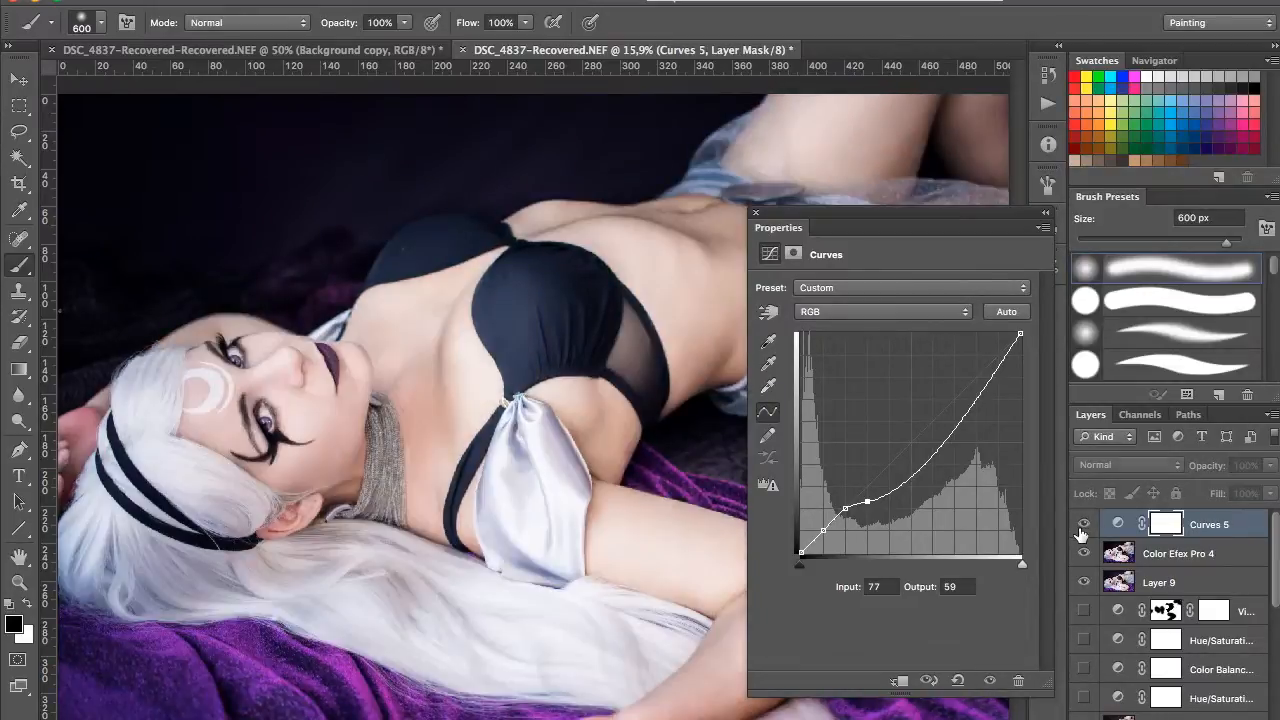
{"action": "left_click", "coordinate": [1083, 524]}
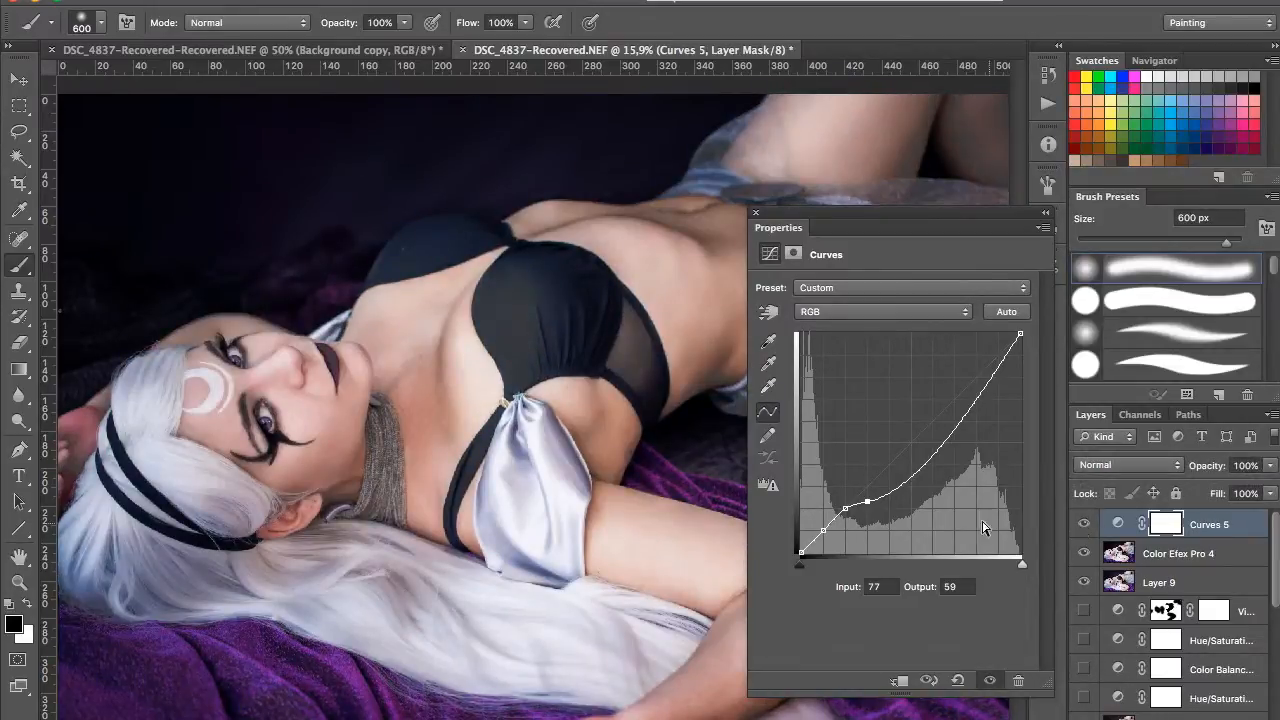
Step: Invert the Curves layer mask to black
{"action": "left_click", "coordinate": [756, 215]}
{"action": "key", "text": "ctrl+i"}
{"action": "key", "text": "ctrl+plus"}
{"action": "key", "text": "ctrl+plus"}
{"action": "key", "text": "ctrl+plus"}
{"action": "key", "text": "ctrl+plus"}
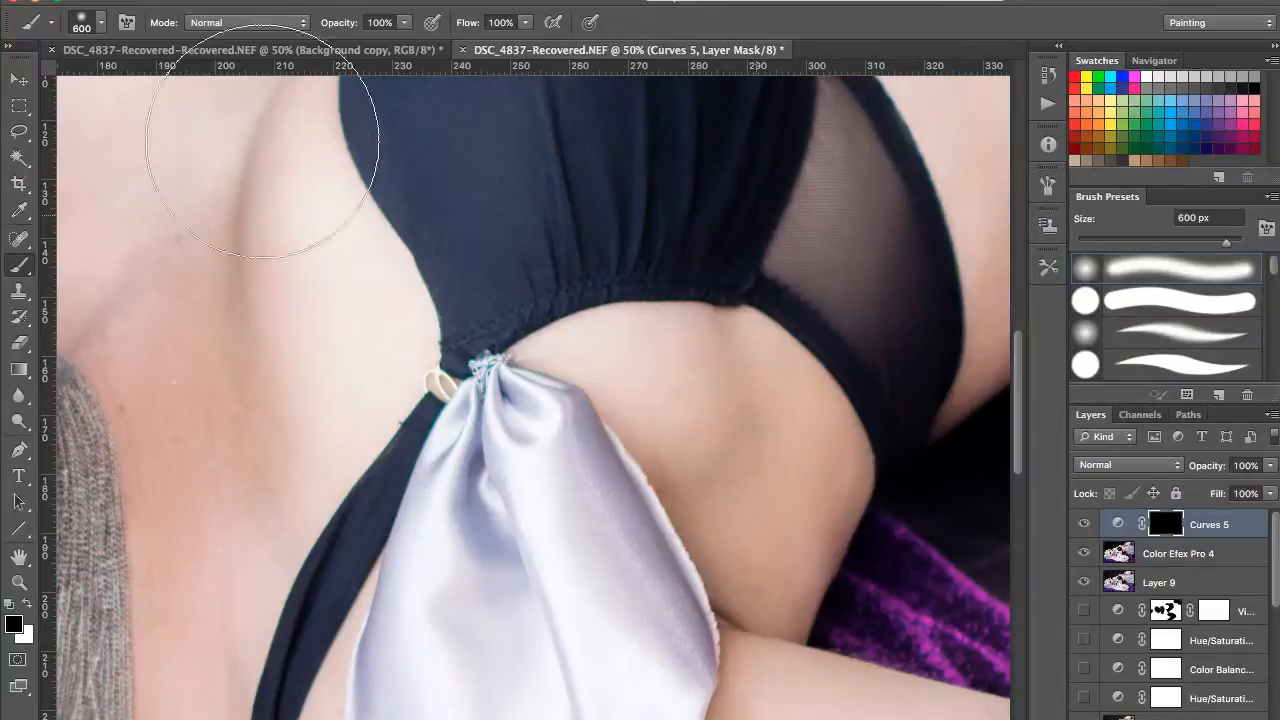
Step: Paint the darkening into the Curves mask along the chest shadows, using a 30% opacity brush reduced to 125 px
{"action": "left_click_drag", "start_coordinate": [309, 329], "coordinate": [414, 415]}
{"action": "key", "text": "3"}
{"action": "key", "text": "bracketleft"}
{"action": "key", "text": "bracketleft"}
{"action": "key", "text": "bracketleft"}
{"action": "key", "text": "bracketleft"}
{"action": "key", "text": "bracketleft"}
{"action": "key", "text": "bracketleft"}
{"action": "key", "text": "bracketleft"}
{"action": "key", "text": "bracketleft"}
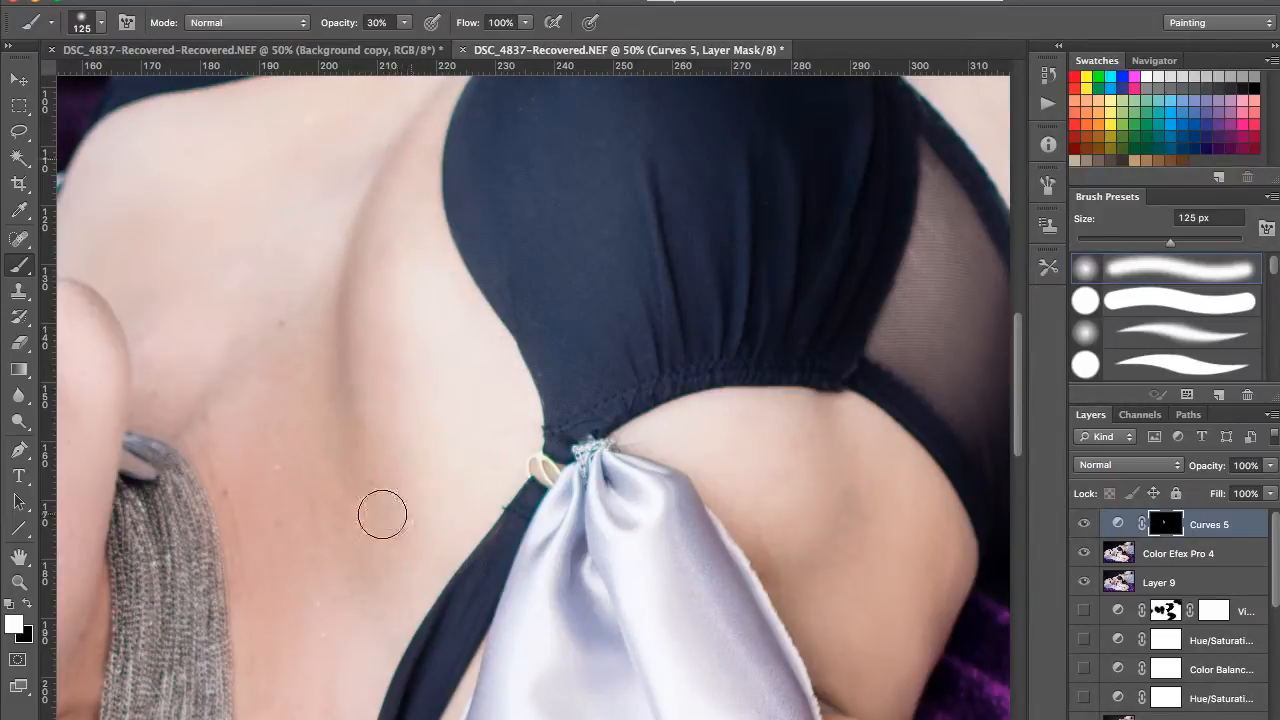
Step: Enlarge the brush to 300 px and paint more darkening around the chest contours on the Curves mask
{"action": "scroll", "coordinate": [451, 351], "scroll_direction": "up", "scroll_amount": 5}
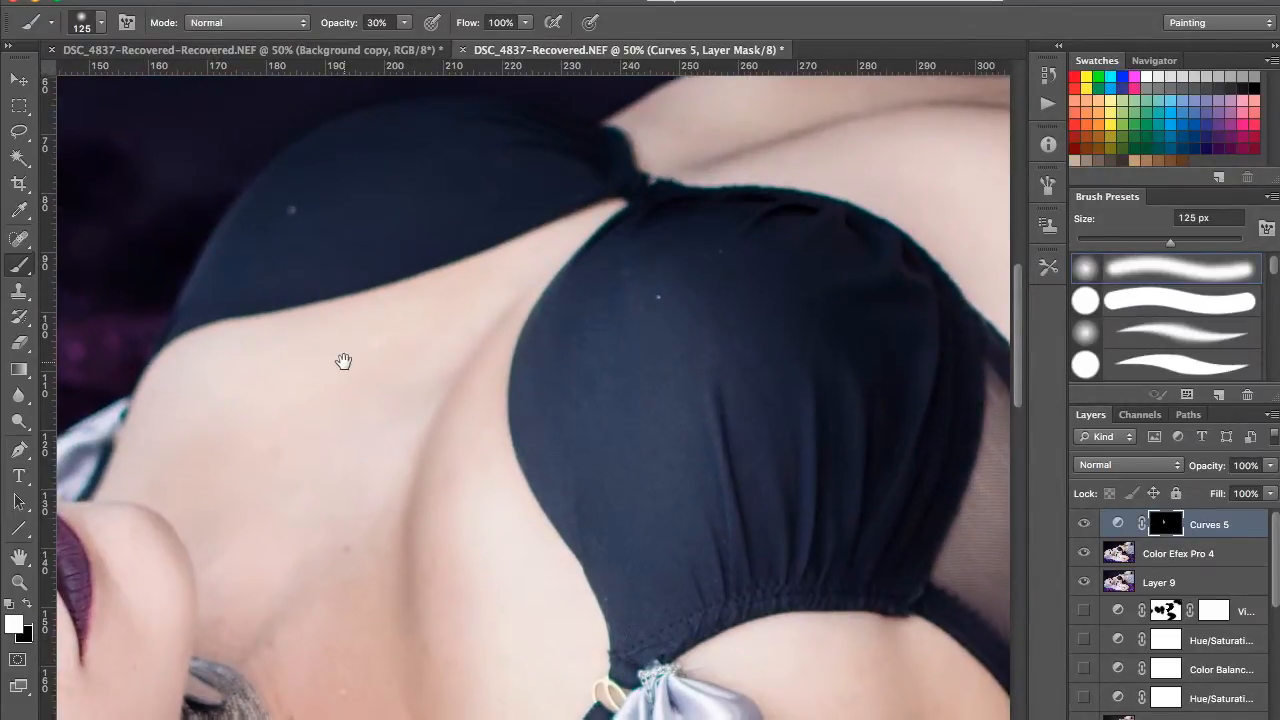
{"action": "key", "text": "bracketright"}
{"action": "key", "text": "bracketright"}
{"action": "key", "text": "bracketright"}
{"action": "key", "text": "bracketright"}
{"action": "key", "text": "bracketright"}
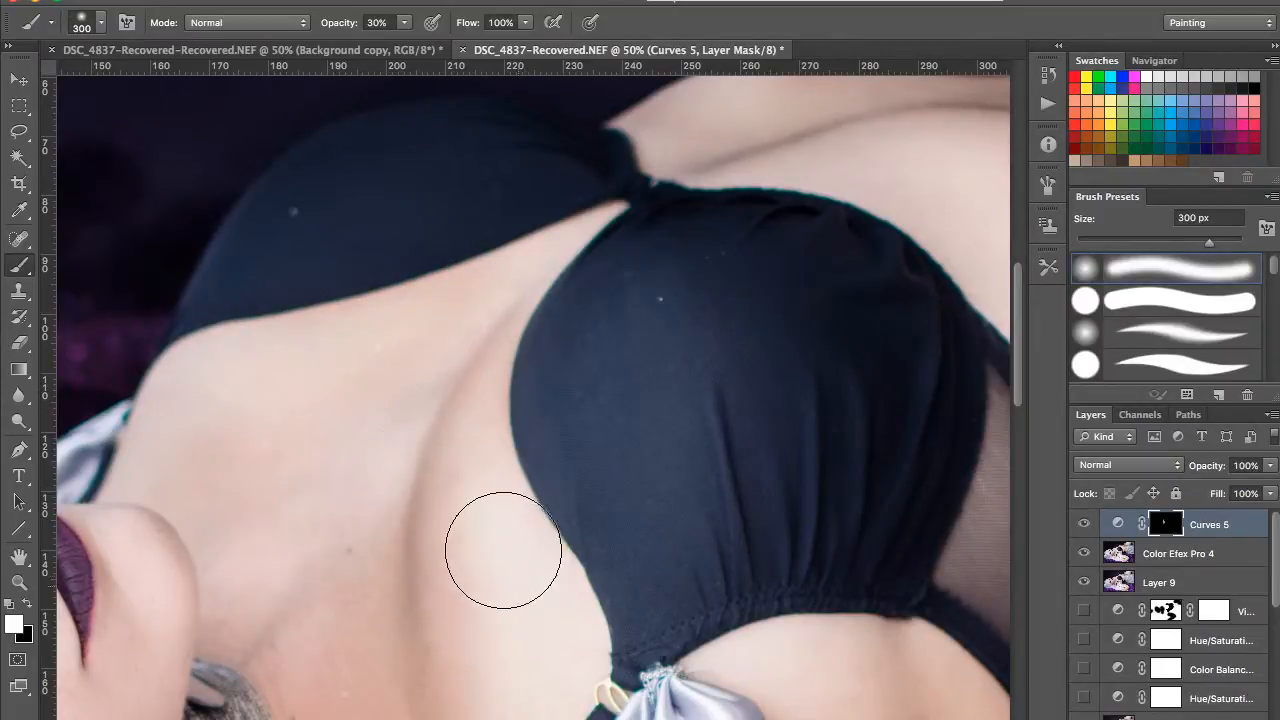
{"action": "scroll", "coordinate": [517, 486], "scroll_direction": "down", "scroll_amount": 5}
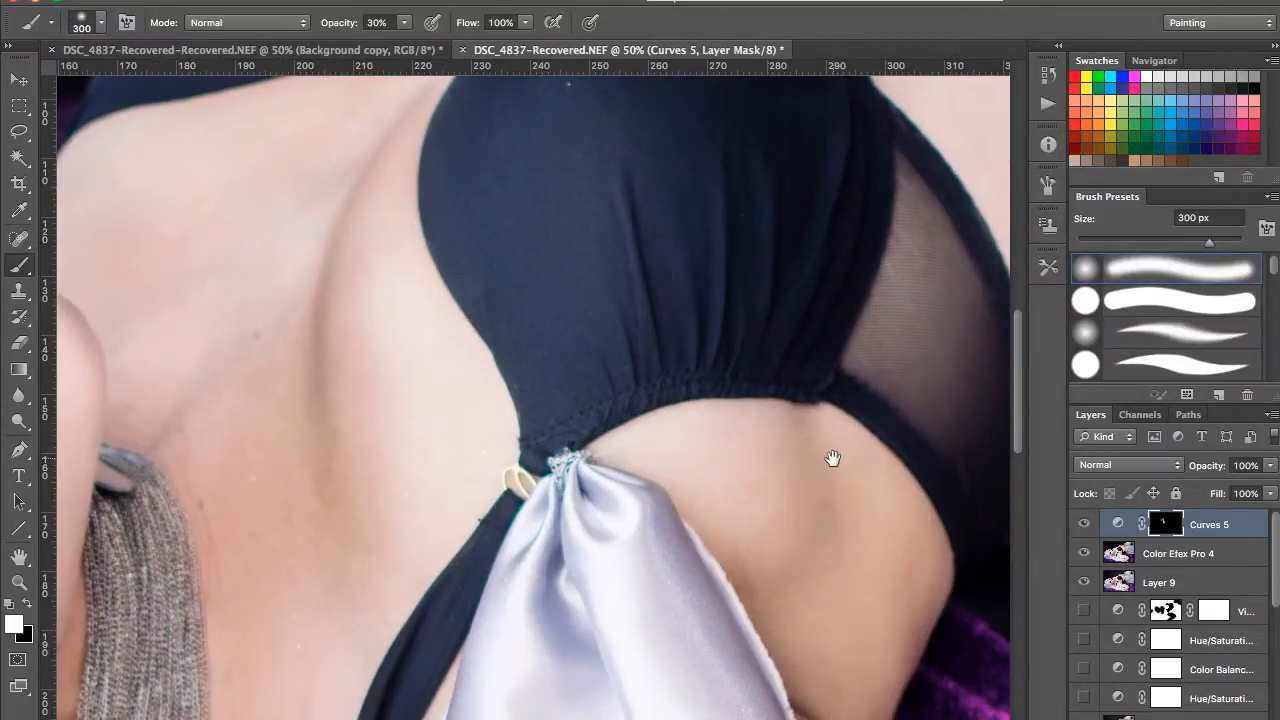
Step: Add a layer mask to the Color Efex Pro 4 layer and paint black over the chest skin to soften the effect
{"action": "left_click", "coordinate": [1083, 555]}
{"action": "left_click", "coordinate": [1083, 555]}
{"action": "left_click", "coordinate": [1083, 555]}
{"action": "left_click", "coordinate": [1083, 555]}
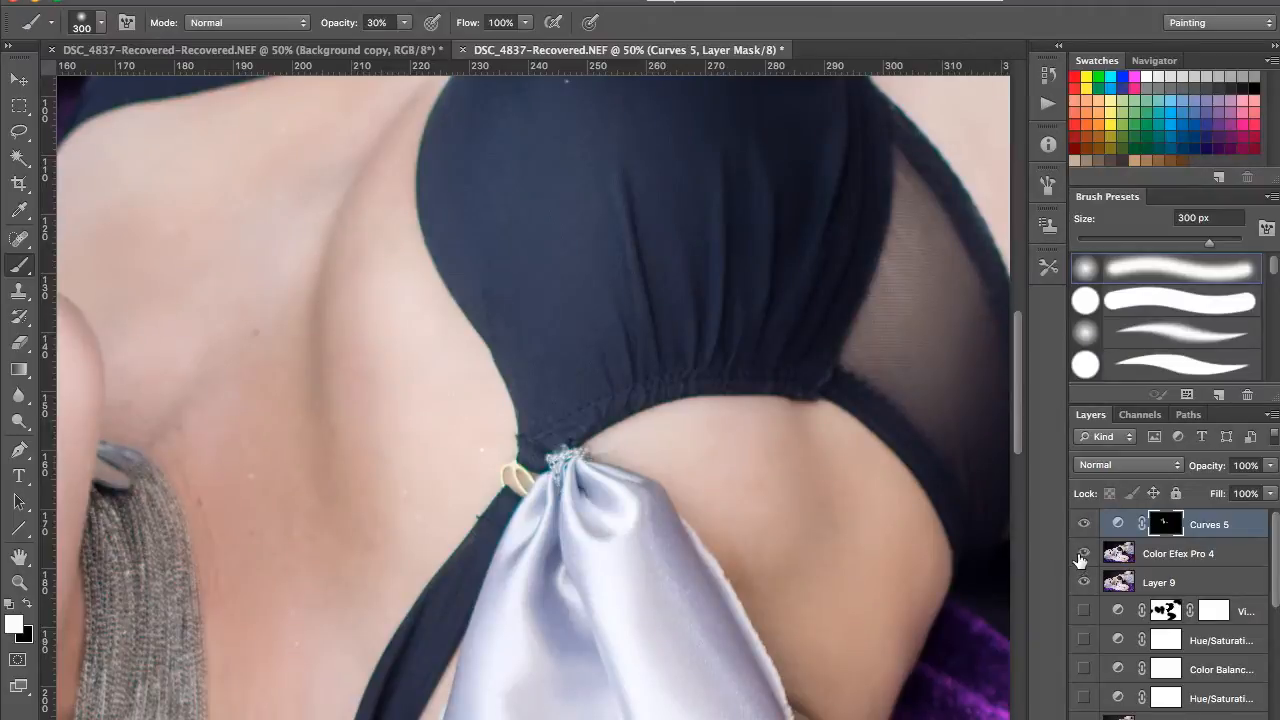
{"action": "left_click", "coordinate": [1160, 555]}
{"action": "left_click", "coordinate": [1162, 716]}
{"action": "key", "text": "x"}
{"action": "left_click_drag", "start_coordinate": [404, 324], "coordinate": [400, 502]}
{"action": "left_click_drag", "start_coordinate": [396, 290], "coordinate": [380, 449]}
{"action": "mouse_move", "coordinate": [377, 325]}
{"action": "left_mouse_down"}
{"action": "mouse_move", "coordinate": [533, 424]}
{"action": "mouse_move", "coordinate": [493, 422]}
{"action": "left_mouse_up"}
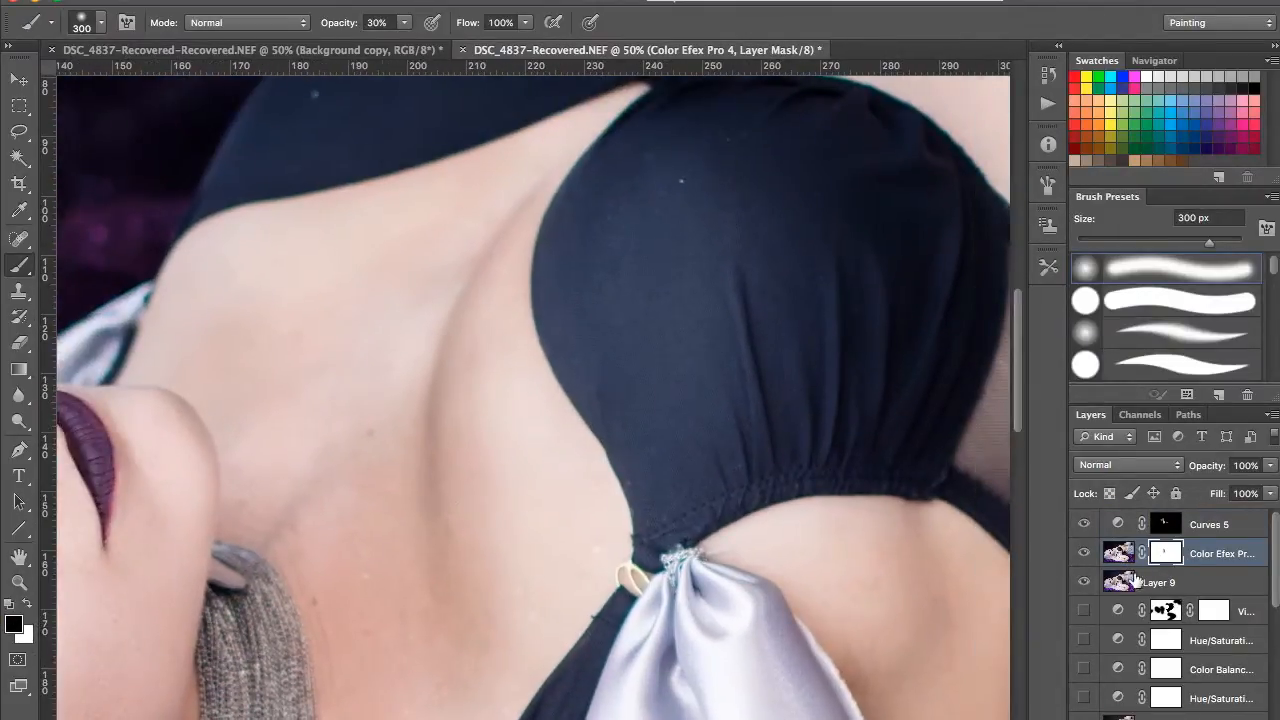
Step: Compare the masked filter layer on and off and fade the effect further on the upper chest
{"action": "left_click", "coordinate": [1083, 553]}
{"action": "left_click", "coordinate": [1083, 553]}
{"action": "left_click", "coordinate": [1083, 553]}
{"action": "left_click", "coordinate": [1083, 553]}
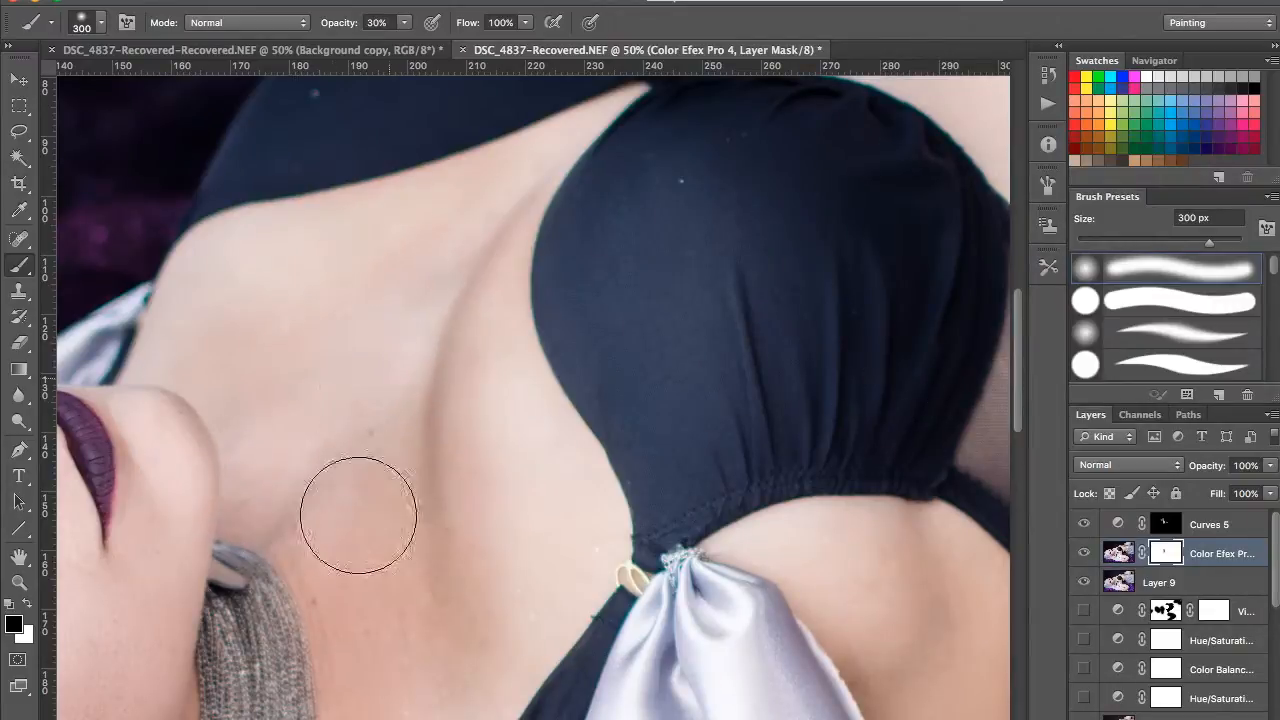
{"action": "left_click_drag", "start_coordinate": [572, 456], "coordinate": [448, 252]}
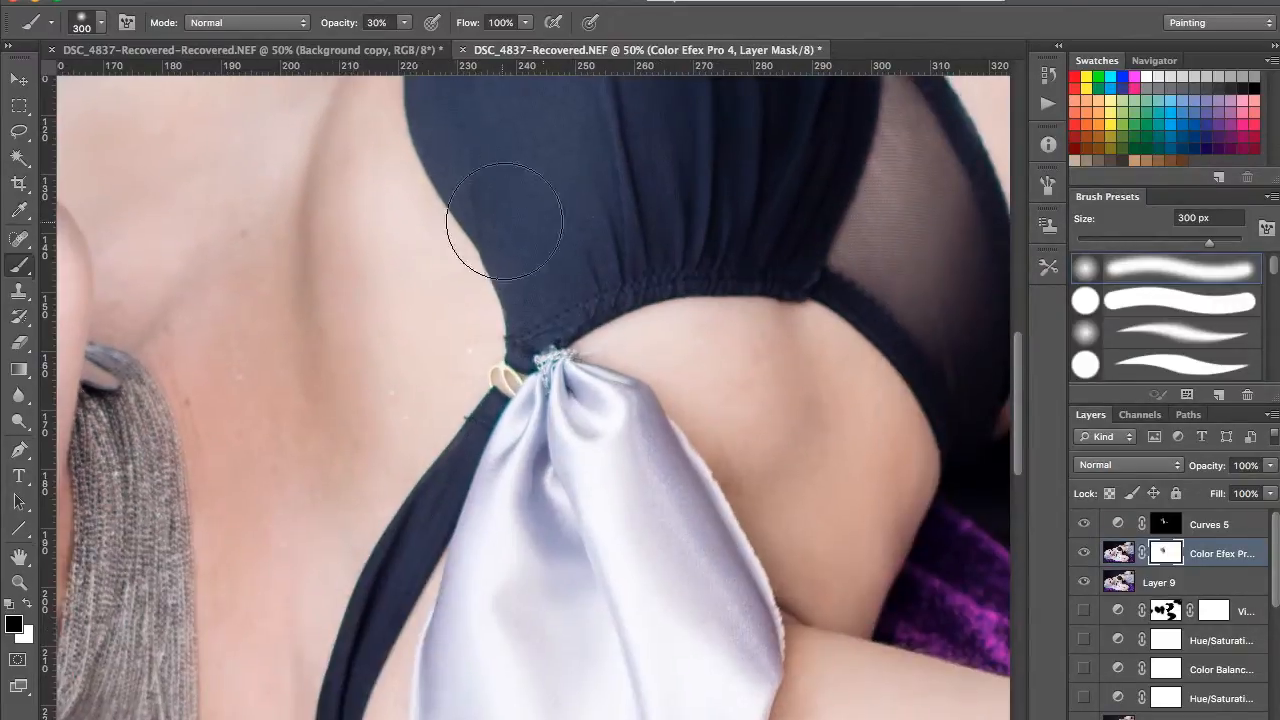
Step: Fade the filter effect on the upper arm by painting the Color Efex Pro 4 mask, comparing the layer on and off
{"action": "key", "text": "super+minus"}
{"action": "key", "text": "super+minus"}
{"action": "left_click_drag", "start_coordinate": [677, 350], "coordinate": [626, 144]}
{"action": "left_click", "coordinate": [1083, 553]}
{"action": "left_click", "coordinate": [1083, 553]}
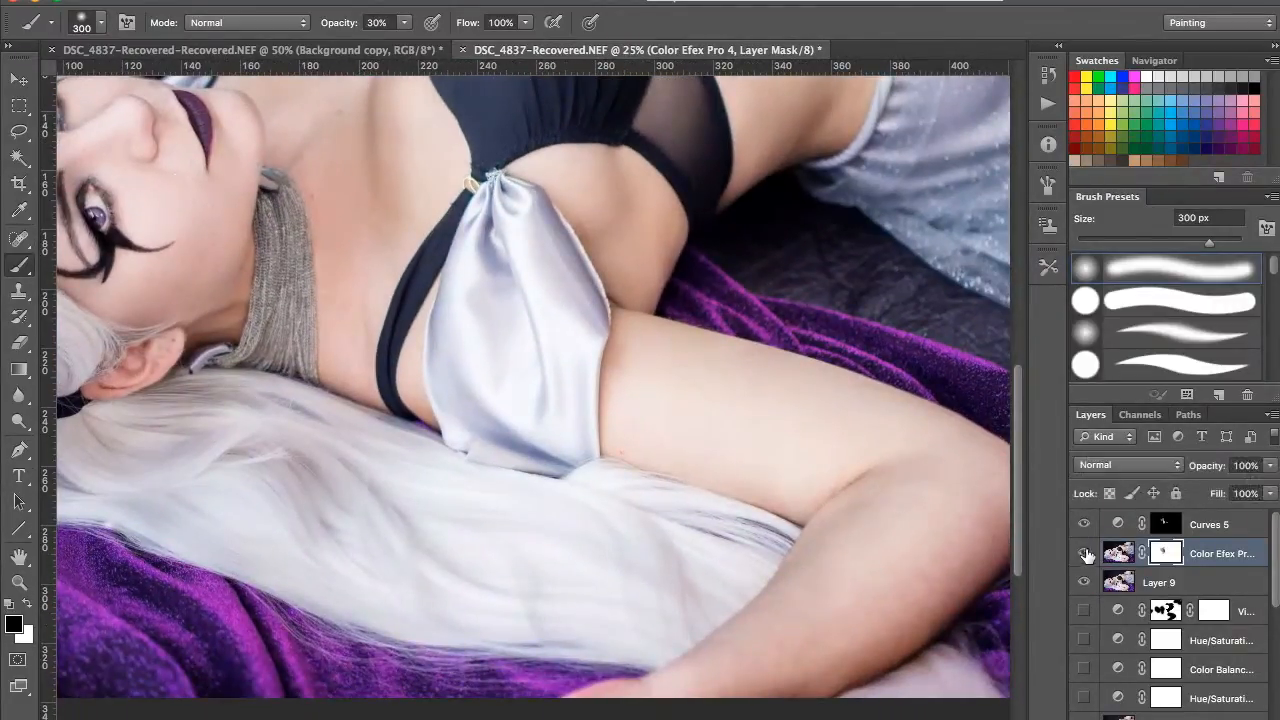
{"action": "left_click", "coordinate": [1083, 553]}
{"action": "left_click", "coordinate": [1083, 553]}
{"action": "left_click_drag", "start_coordinate": [705, 408], "coordinate": [601, 433]}
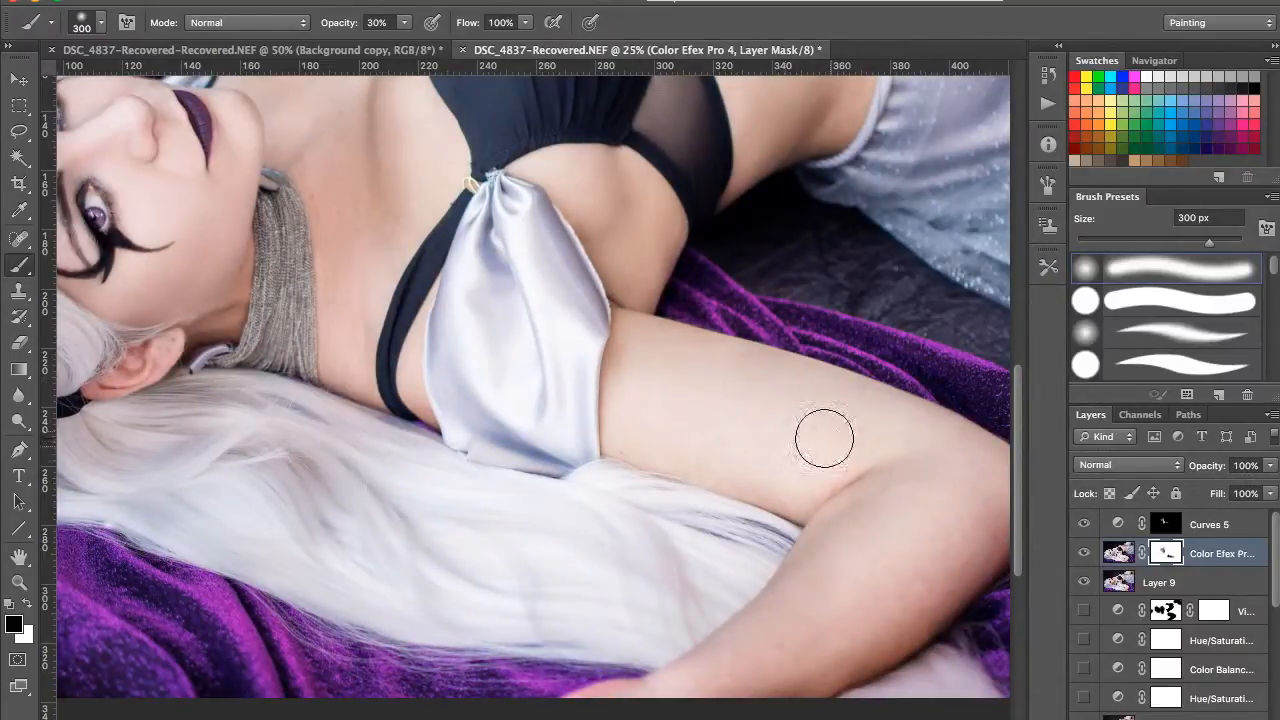
Step: Paint black on the Color Efex Pro 4 mask over the forearm, stomach and thigh skin
{"action": "scroll", "coordinate": [828, 390], "scroll_direction": "down", "scroll_amount": 5}
{"action": "scroll", "coordinate": [828, 390], "scroll_direction": "right", "scroll_amount": 2}
{"action": "scroll", "coordinate": [711, 434], "scroll_direction": "up", "scroll_amount": 10}
{"action": "scroll", "coordinate": [711, 434], "scroll_direction": "right", "scroll_amount": 1}
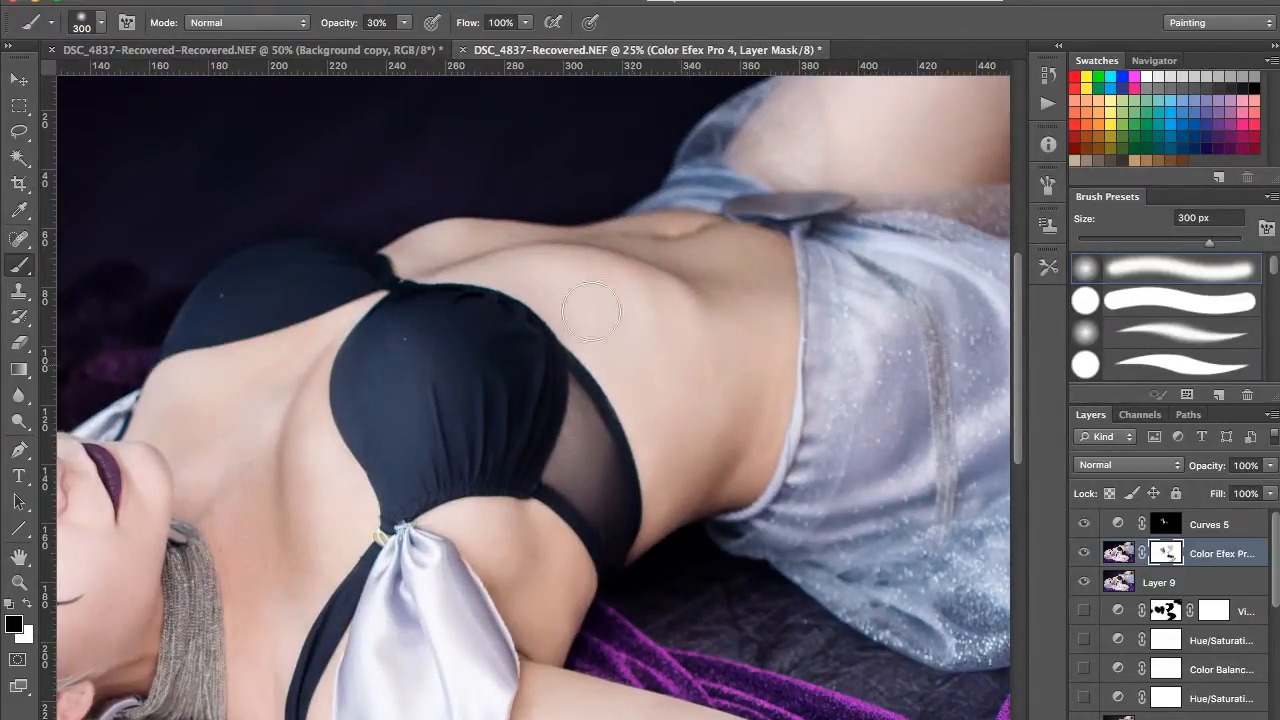
{"action": "scroll", "coordinate": [697, 228], "scroll_direction": "up", "scroll_amount": 5}
{"action": "scroll", "coordinate": [697, 228], "scroll_direction": "right", "scroll_amount": 4}
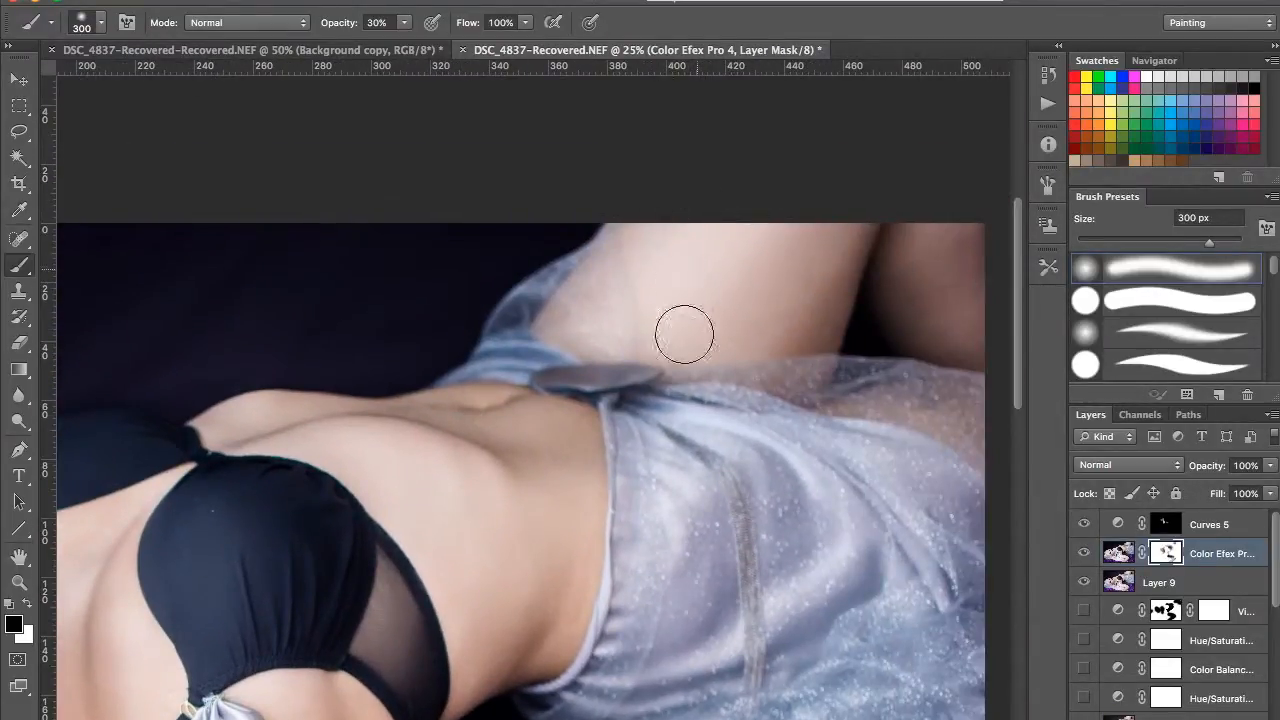
Step: Compare the filter layer on and off around the face and lightly mask its effect on the facial skin
{"action": "scroll", "coordinate": [700, 243], "scroll_direction": "down", "scroll_amount": 1}
{"action": "left_click_drag", "start_coordinate": [291, 666], "coordinate": [849, 375]}
{"action": "left_click", "coordinate": [1084, 552]}
{"action": "left_click", "coordinate": [1084, 552]}
{"action": "left_click", "coordinate": [1084, 552]}
{"action": "left_click", "coordinate": [1084, 552]}
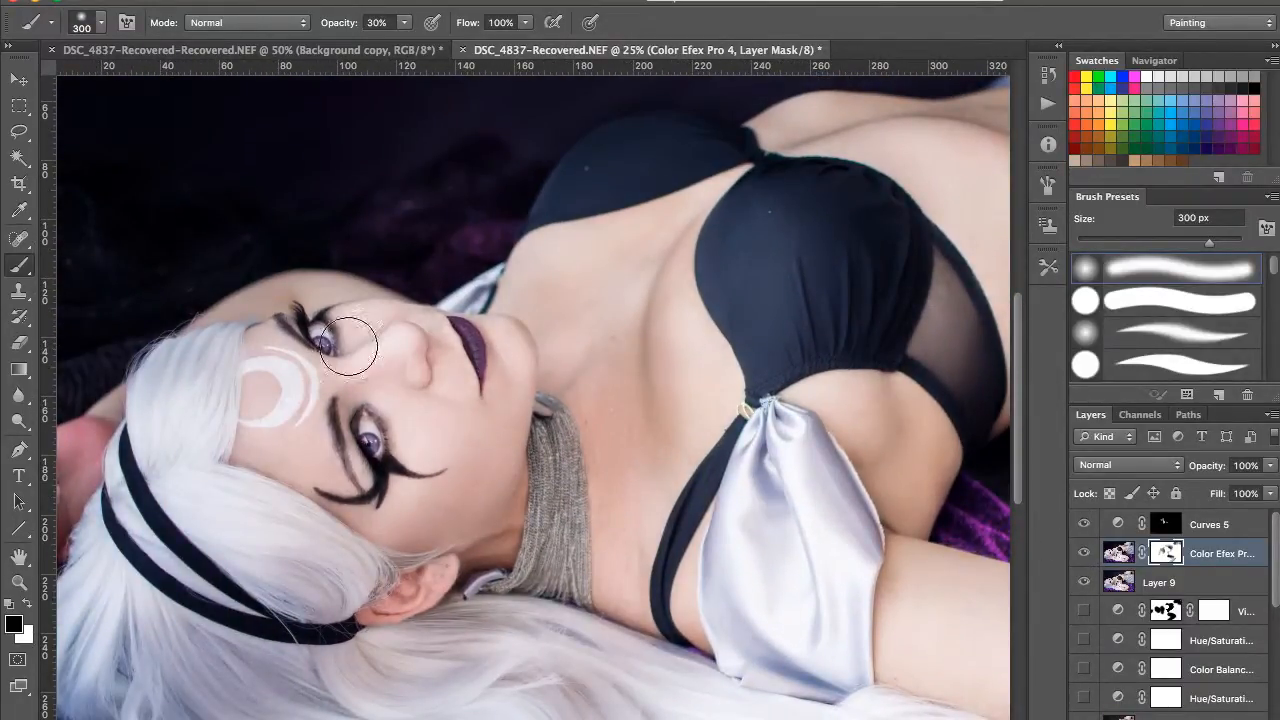
{"action": "scroll", "coordinate": [752, 368], "scroll_direction": "right", "scroll_amount": 1}
{"action": "scroll", "coordinate": [768, 352], "scroll_direction": "down", "scroll_amount": 3}
Step: Compare the whole portrait with the Color Efex Pro 4 and Curves 5 layers hidden and shown
{"action": "left_click", "coordinate": [1084, 552]}
{"action": "left_click", "coordinate": [1084, 552]}
{"action": "left_click", "coordinate": [1084, 552]}
{"action": "left_click", "coordinate": [1084, 552]}
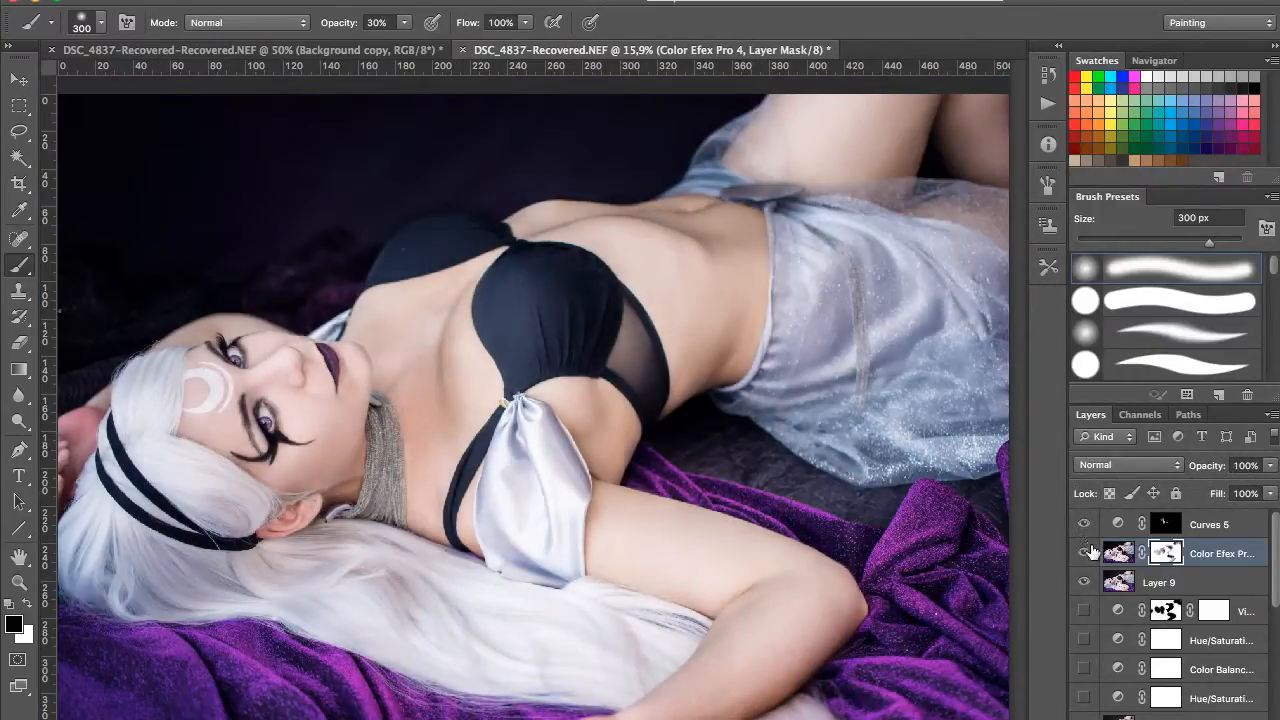
{"action": "left_click", "coordinate": [1084, 552]}
{"action": "left_click", "coordinate": [1084, 552]}
{"action": "left_click", "coordinate": [1084, 524]}
{"action": "left_click", "coordinate": [1084, 524]}
{"action": "left_click", "coordinate": [1084, 524]}
{"action": "left_click", "coordinate": [1084, 524]}
{"action": "left_click", "coordinate": [1165, 524]}
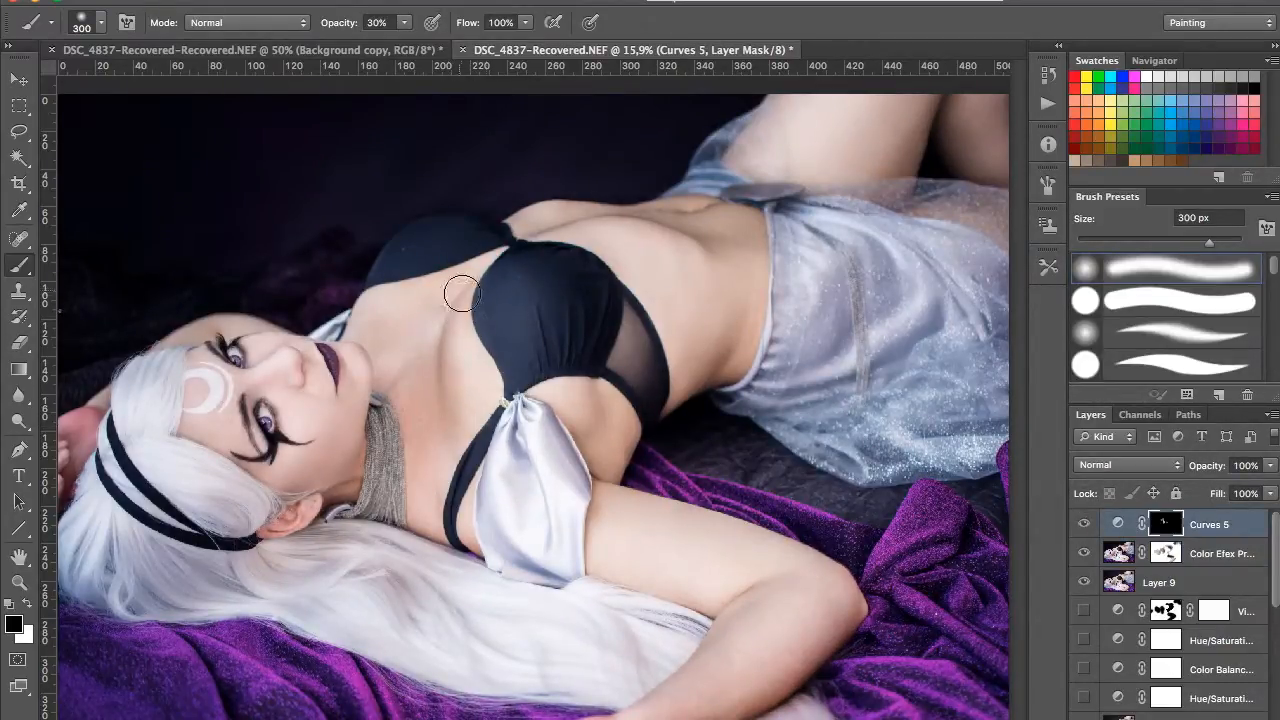
{"action": "left_click", "coordinate": [1084, 553]}
{"action": "left_click", "coordinate": [1084, 553]}
Step: Stamp all visible layers into a new merged layer on top and hide the layers beneath it
{"action": "key", "text": "ctrl+shift+alt+e"}
{"action": "left_click", "coordinate": [1084, 524]}
{"action": "left_click", "coordinate": [1084, 524]}
{"action": "left_click", "coordinate": [156, 1]}
{"action": "left_click", "coordinate": [234, 206]}
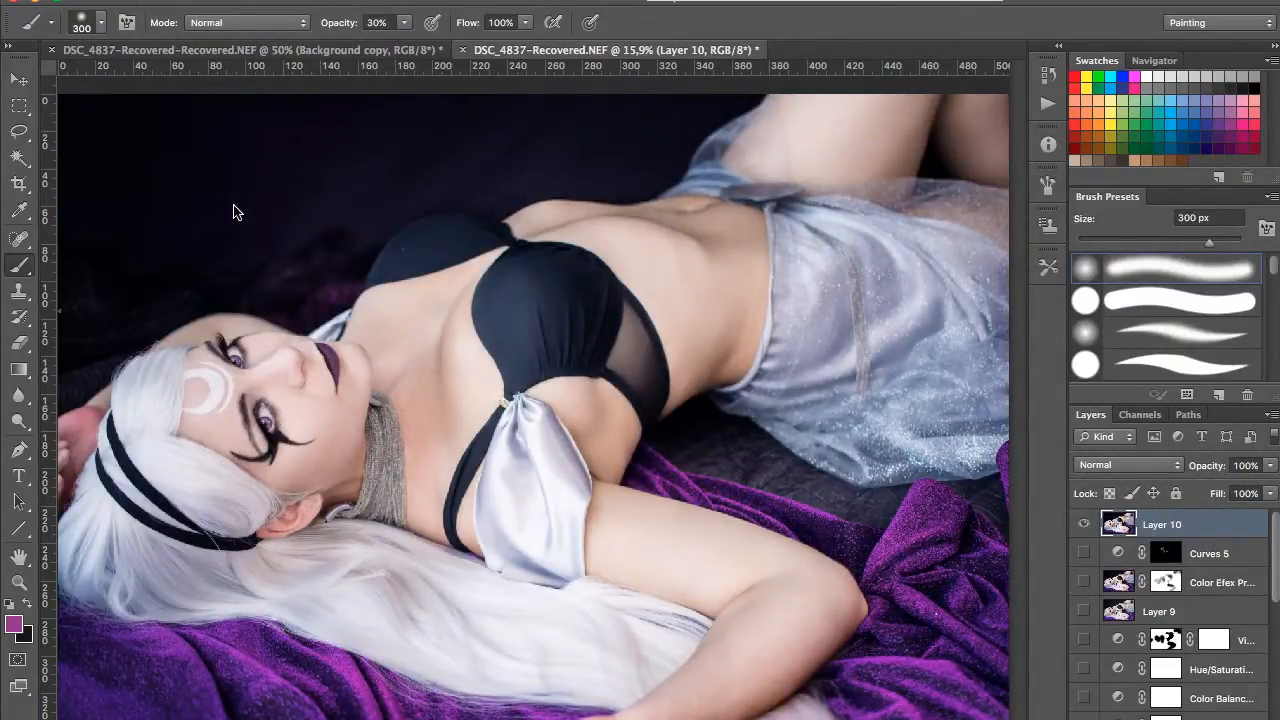